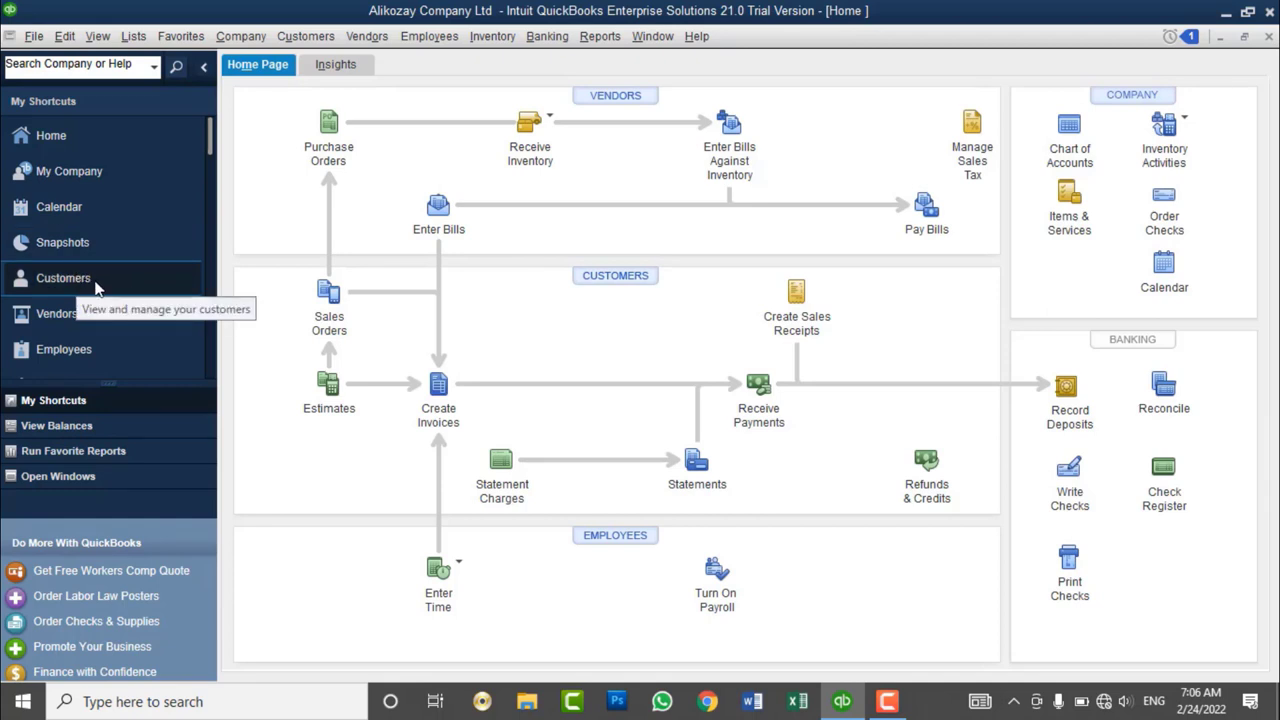
- Open the Customer Center from the Home page and drag the Name column wider
left_click(317, 44)
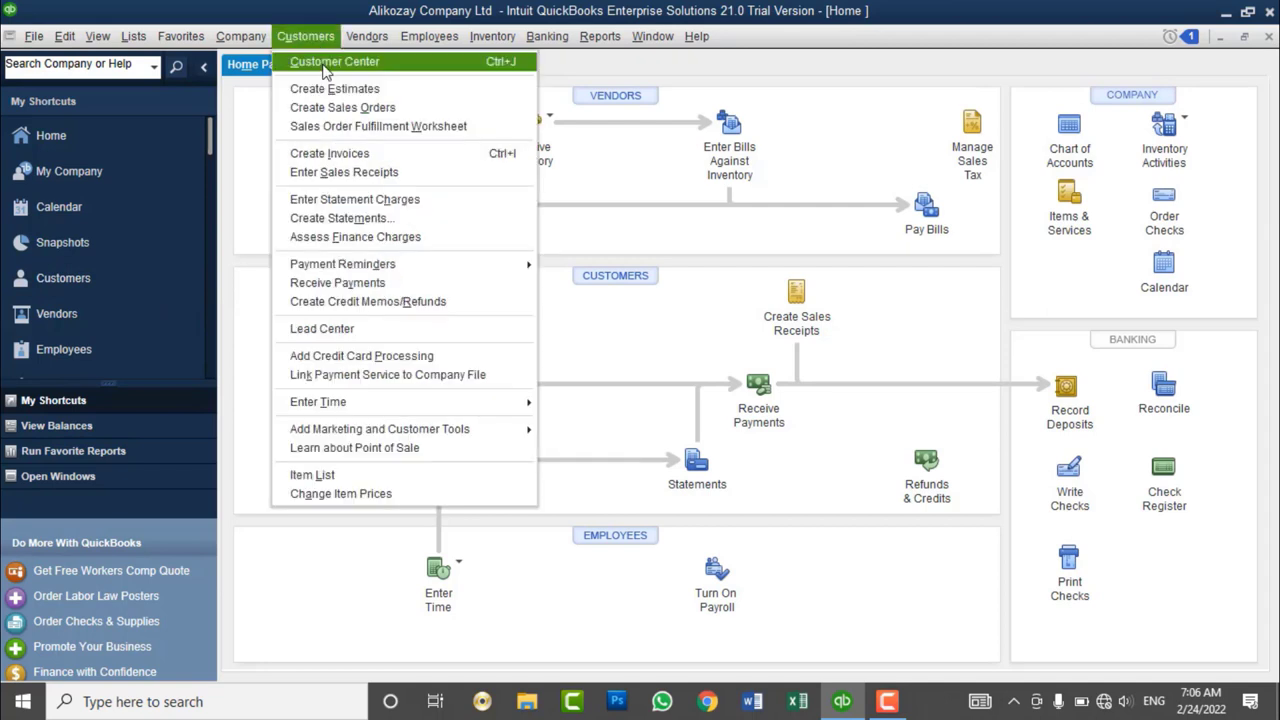
left_click(252, 118)
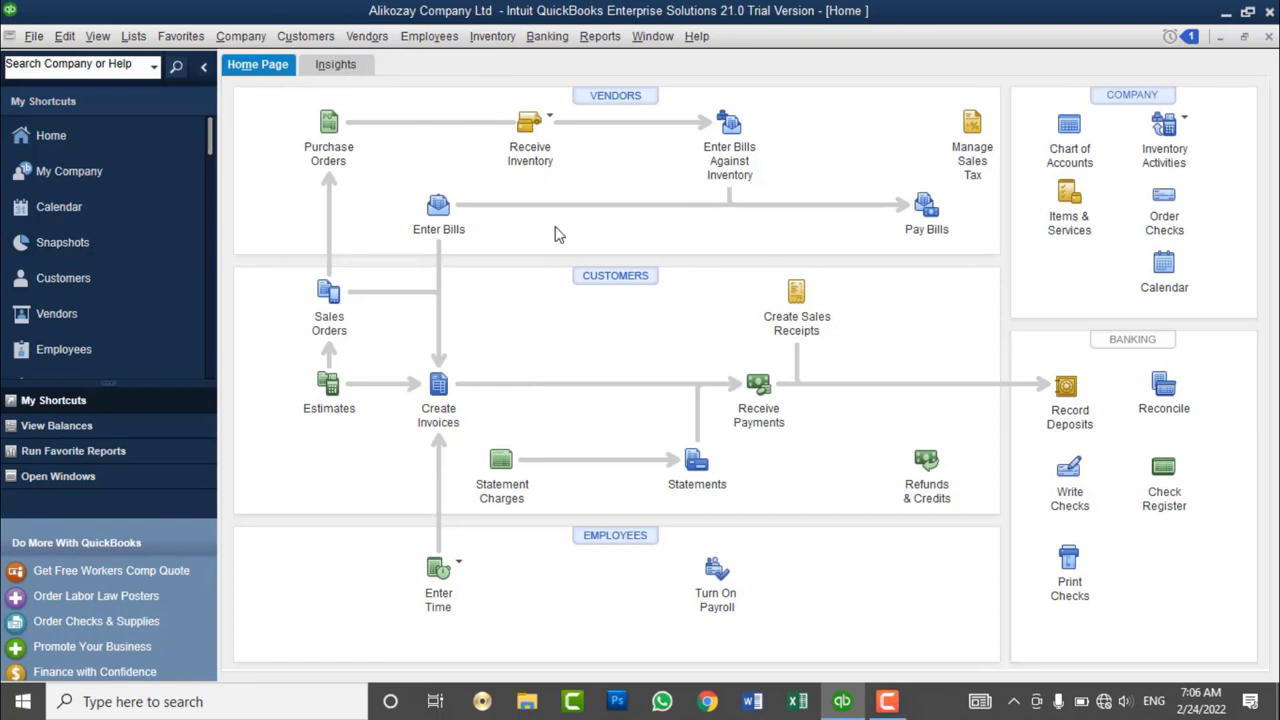
left_click(620, 284)
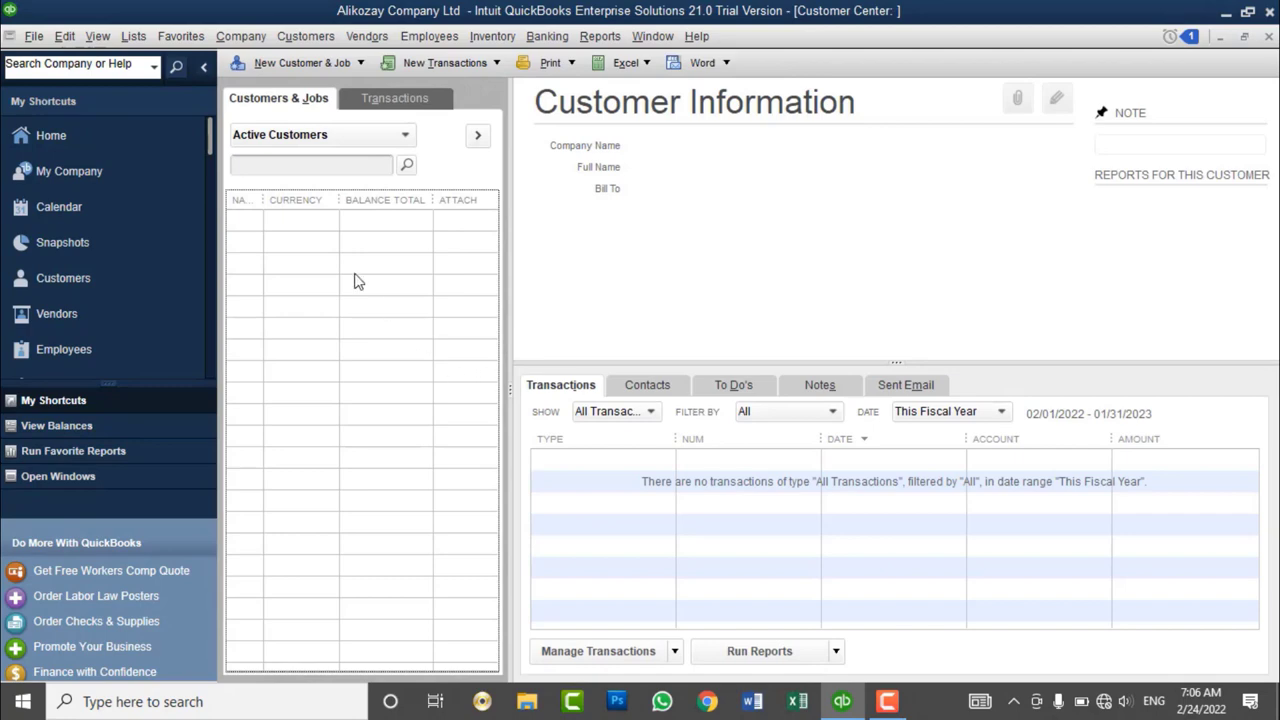
left_click_drag(262, 201, 319, 205)
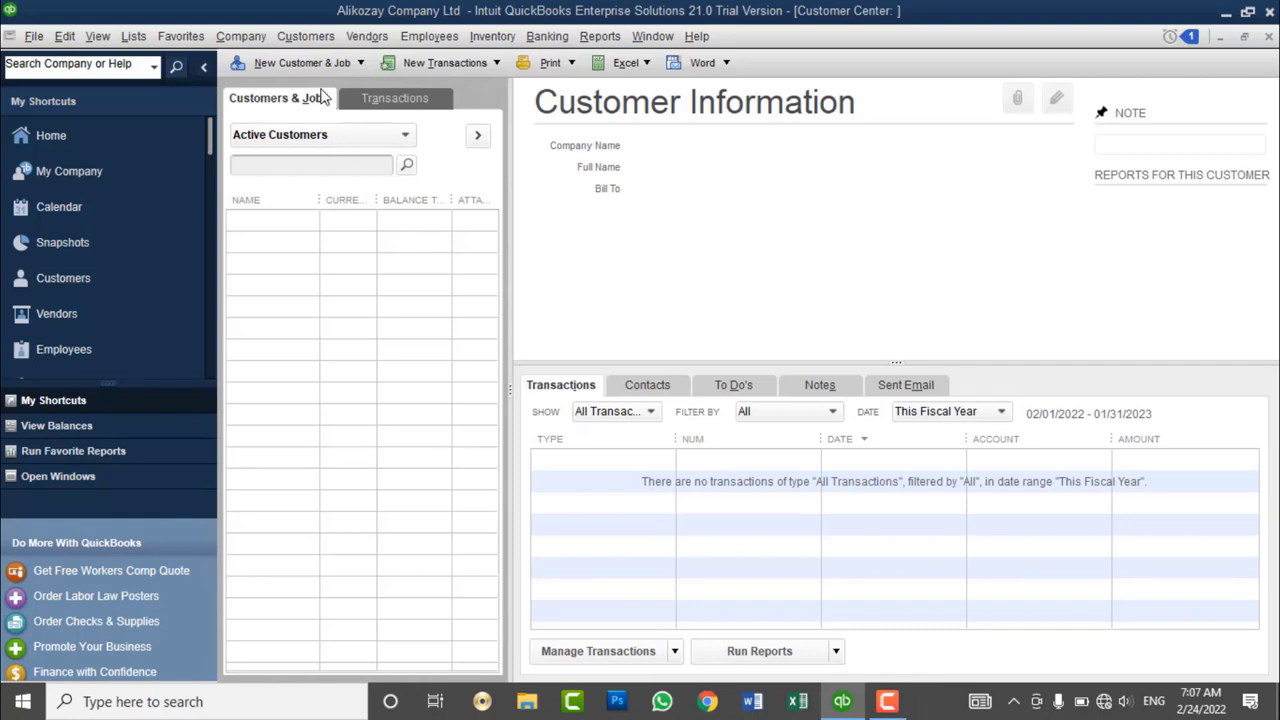
left_click(306, 36)
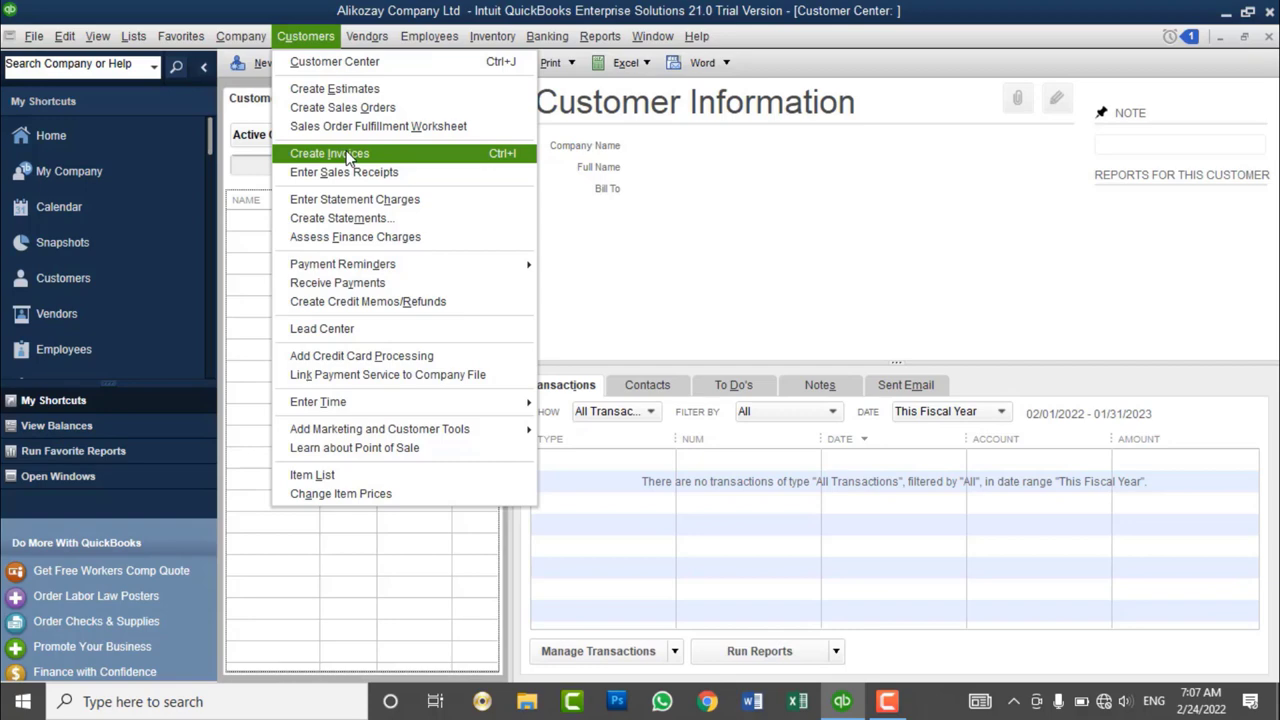
left_click(241, 232)
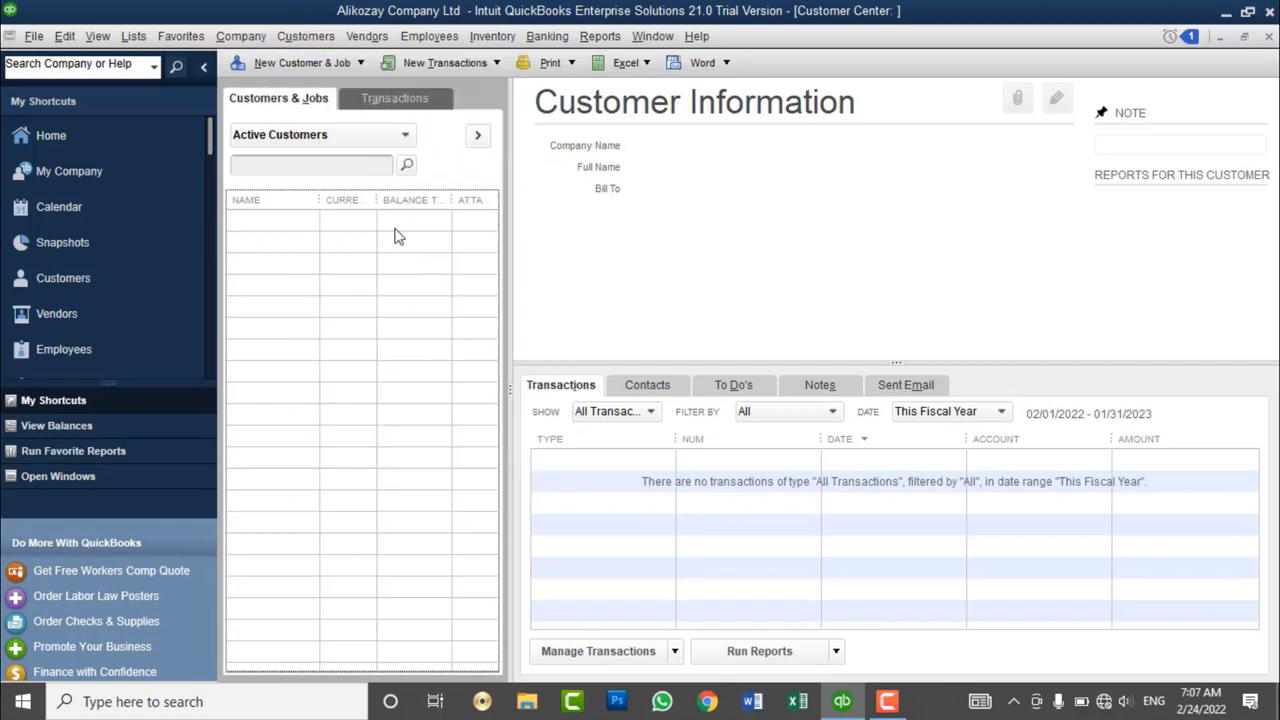
left_click(300, 40)
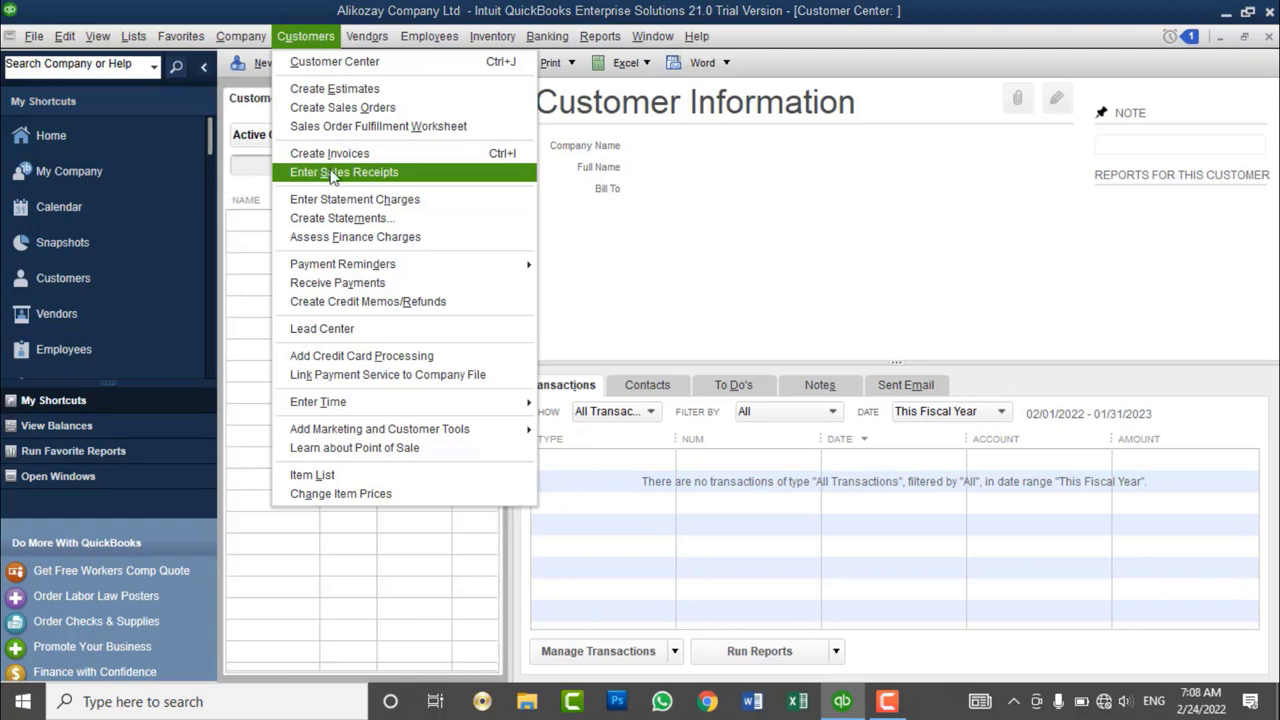
left_click(327, 45)
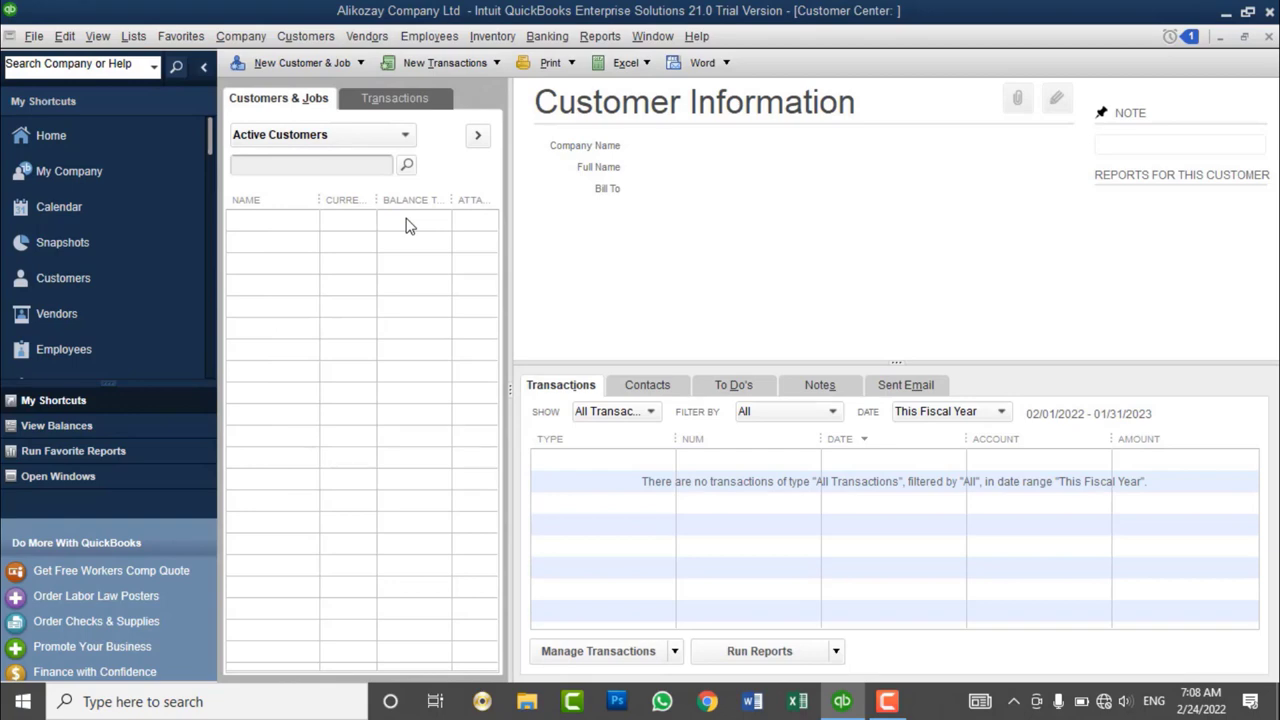
left_click(305, 36)
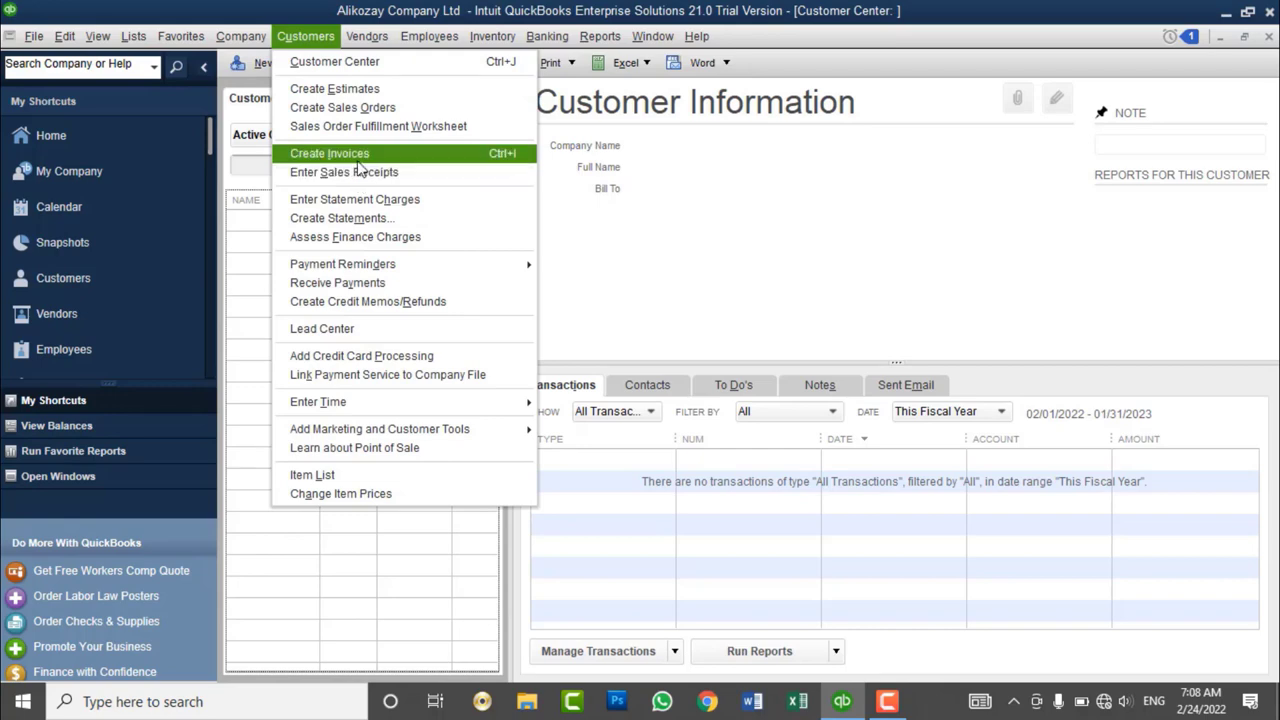
left_click(589, 252)
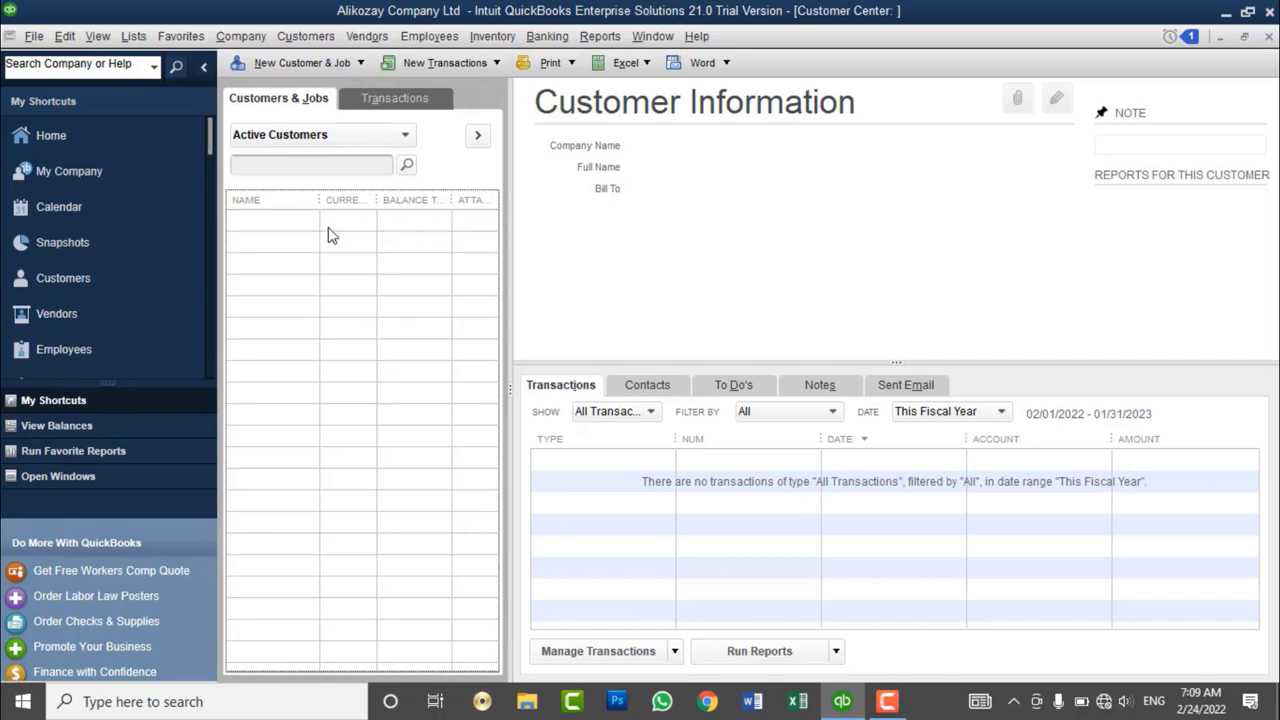
left_click(494, 206)
- Check the Show, Filter By and Date lists, keep This Fiscal Year, and collapse My Shortcuts
left_click(635, 421)
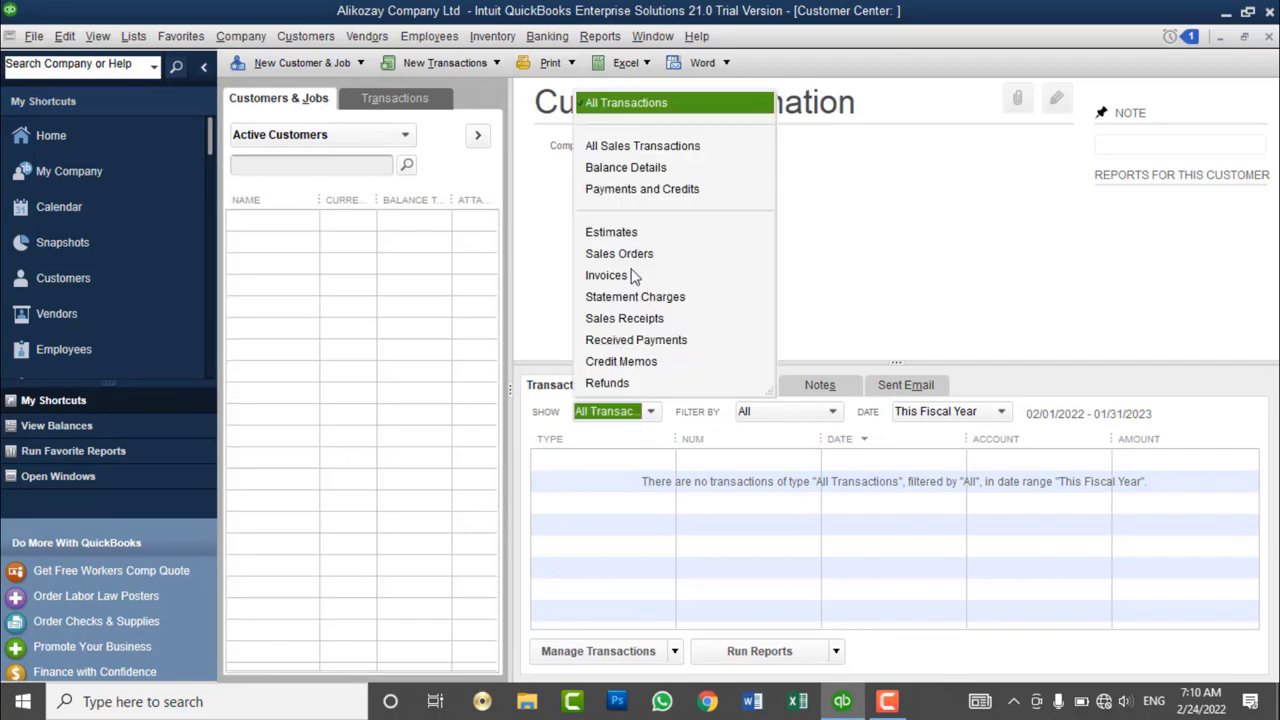
left_click(985, 234)
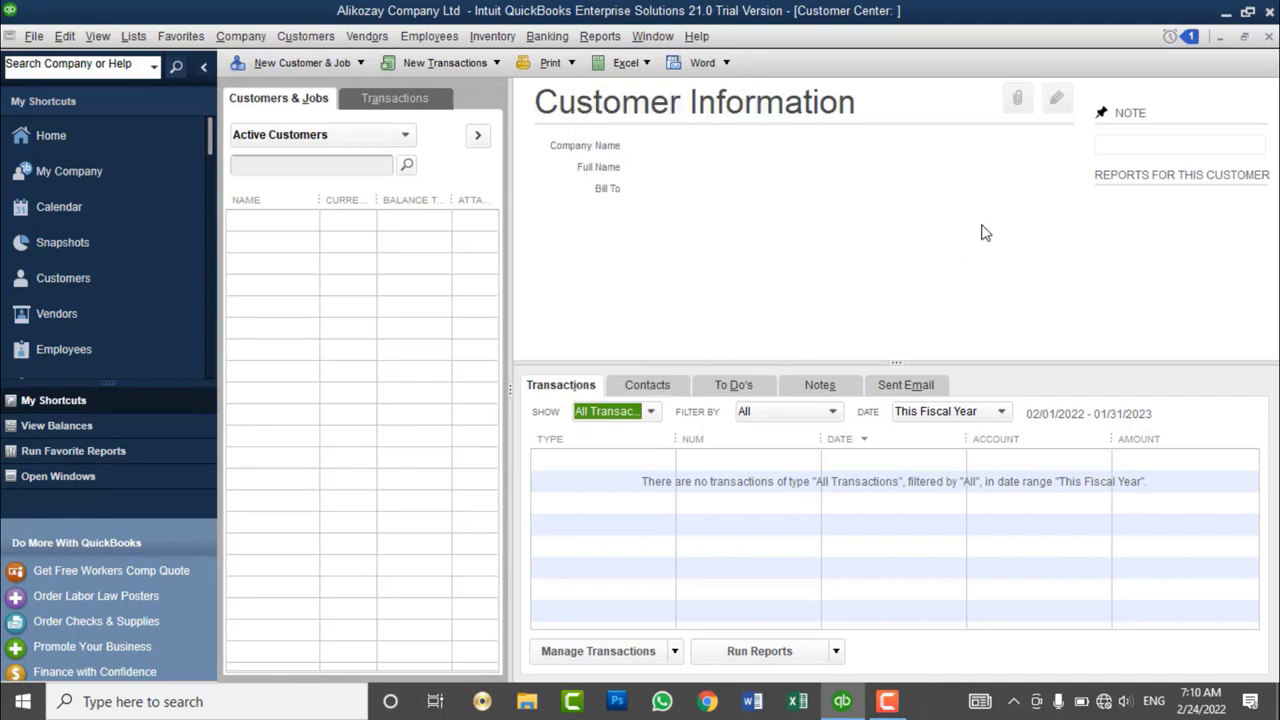
left_click(812, 412)
left_click(814, 422)
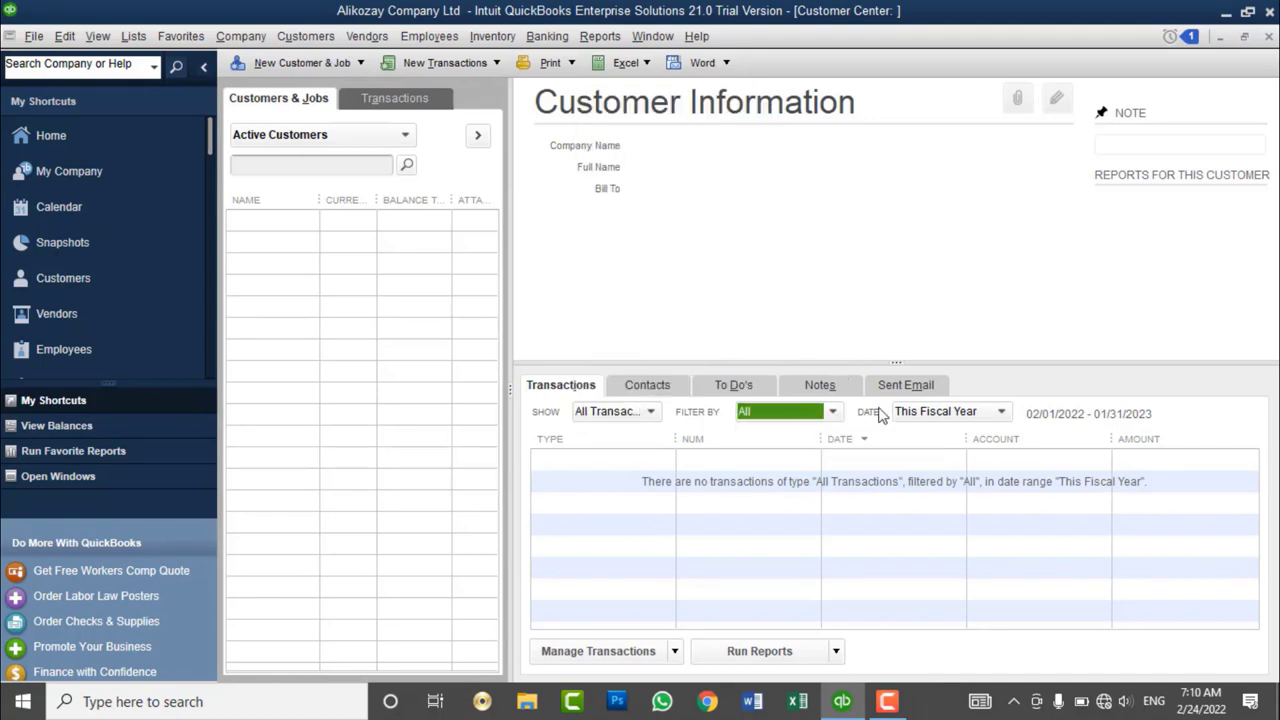
left_click(918, 418)
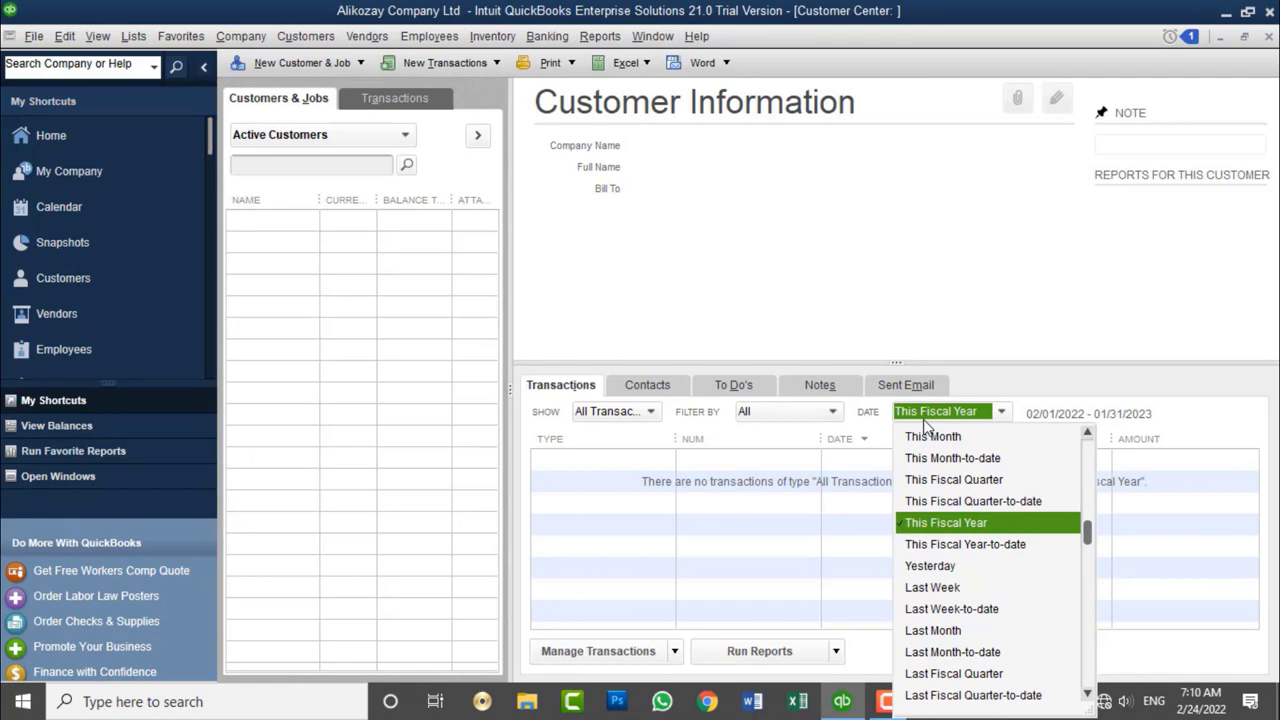
left_click(924, 420)
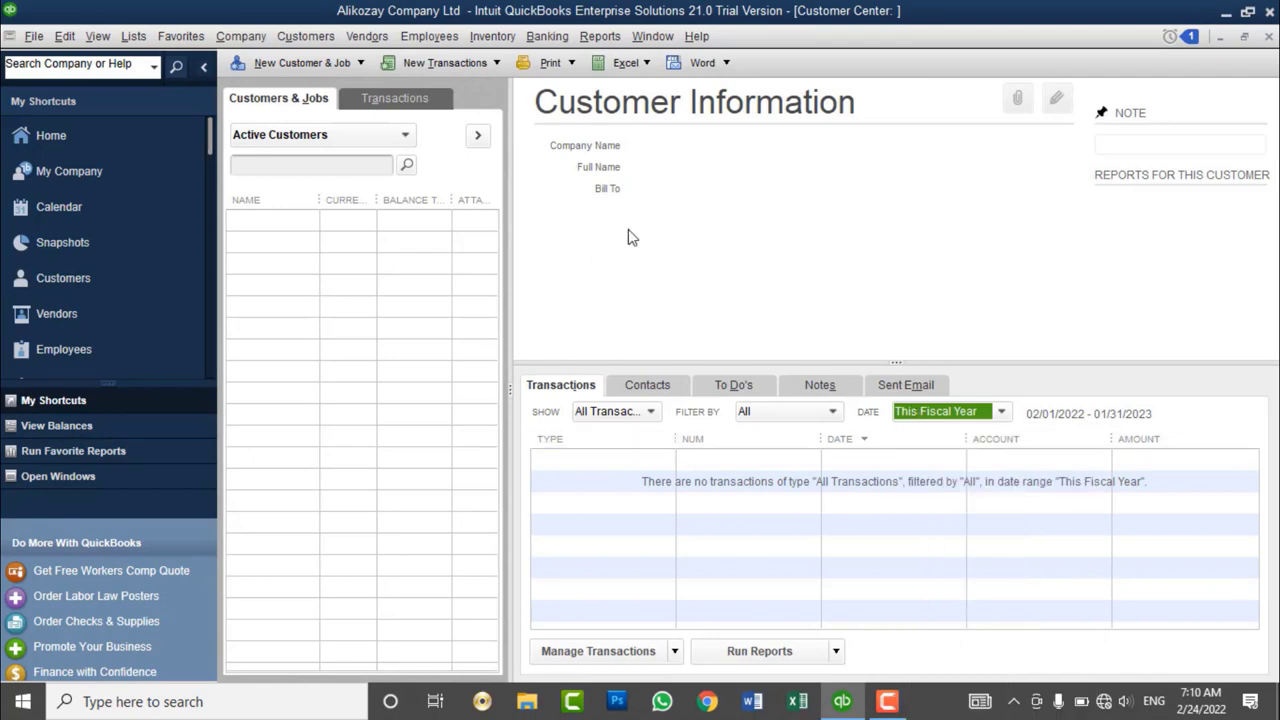
left_click(204, 67)
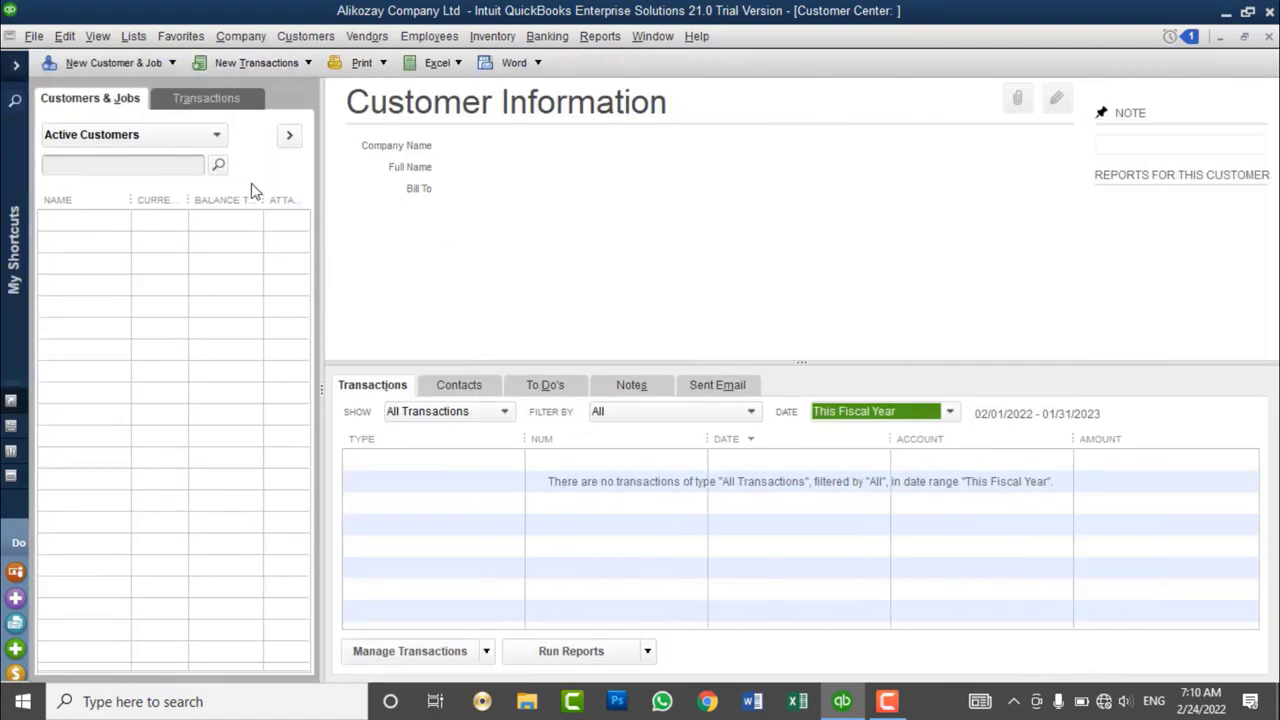
left_click(158, 66)
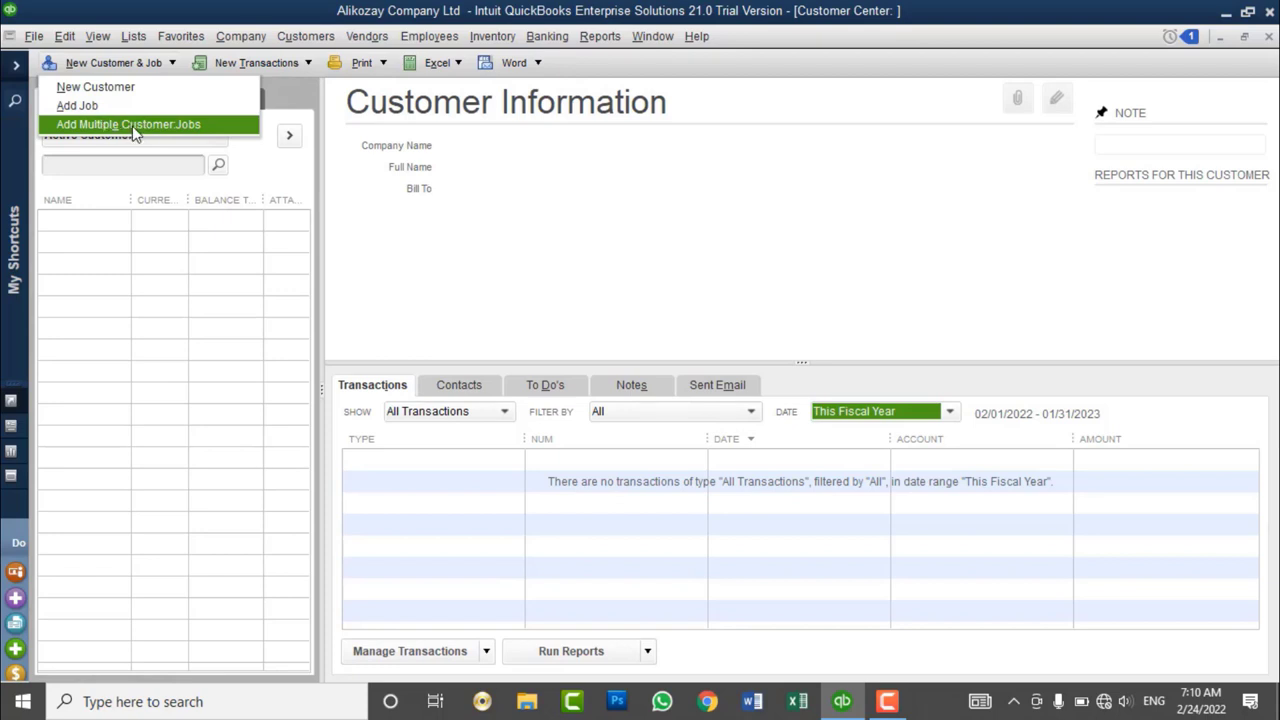
left_click(110, 233)
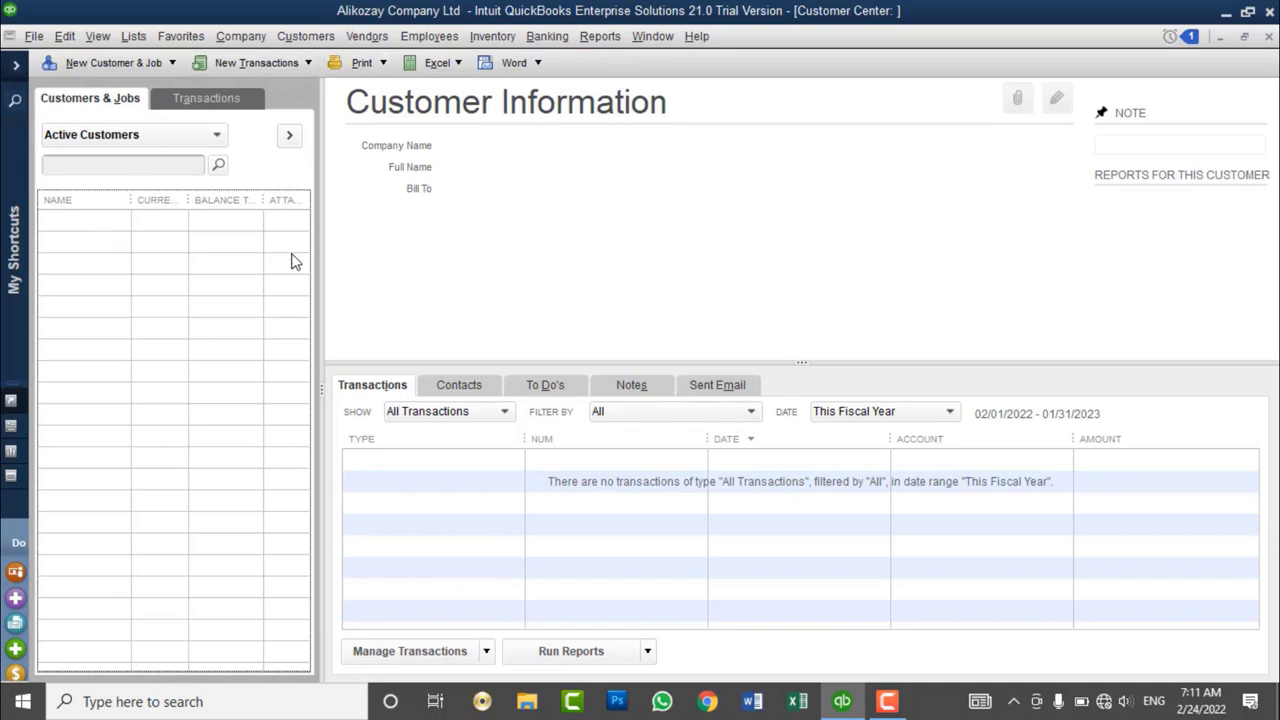
left_click(40, 42)
mouse_move(127, 222)
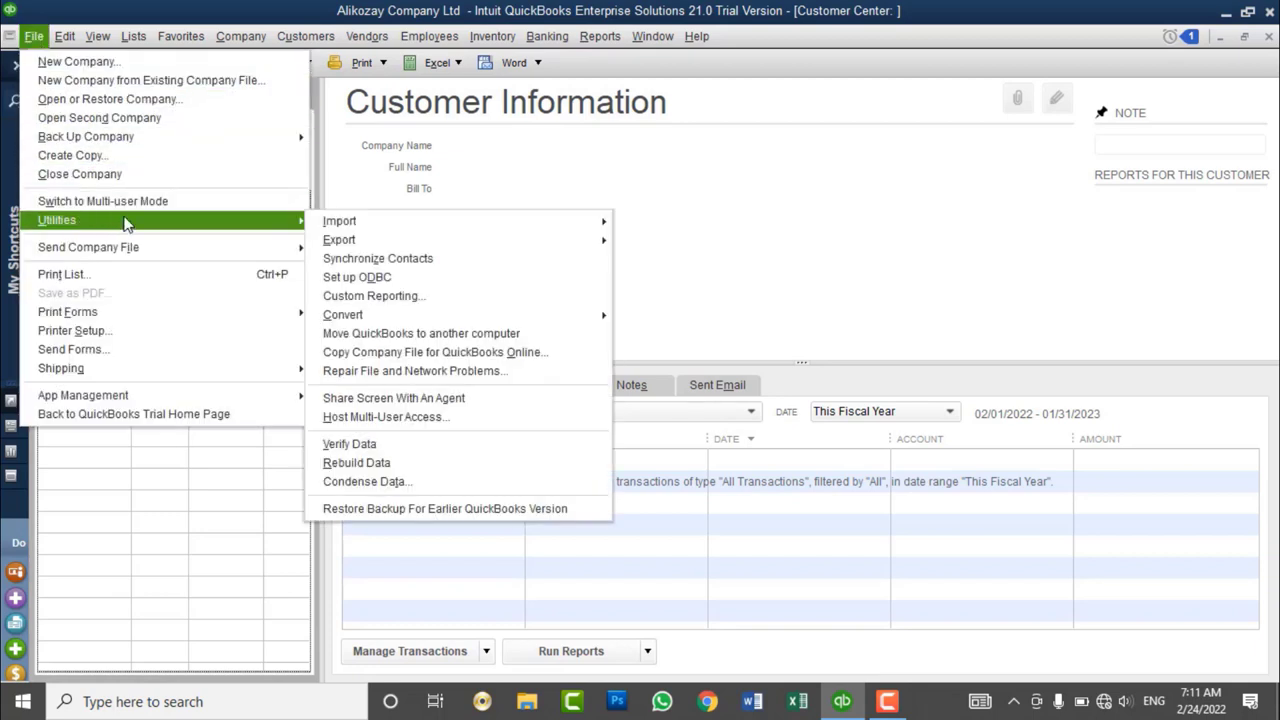
mouse_move(338, 228)
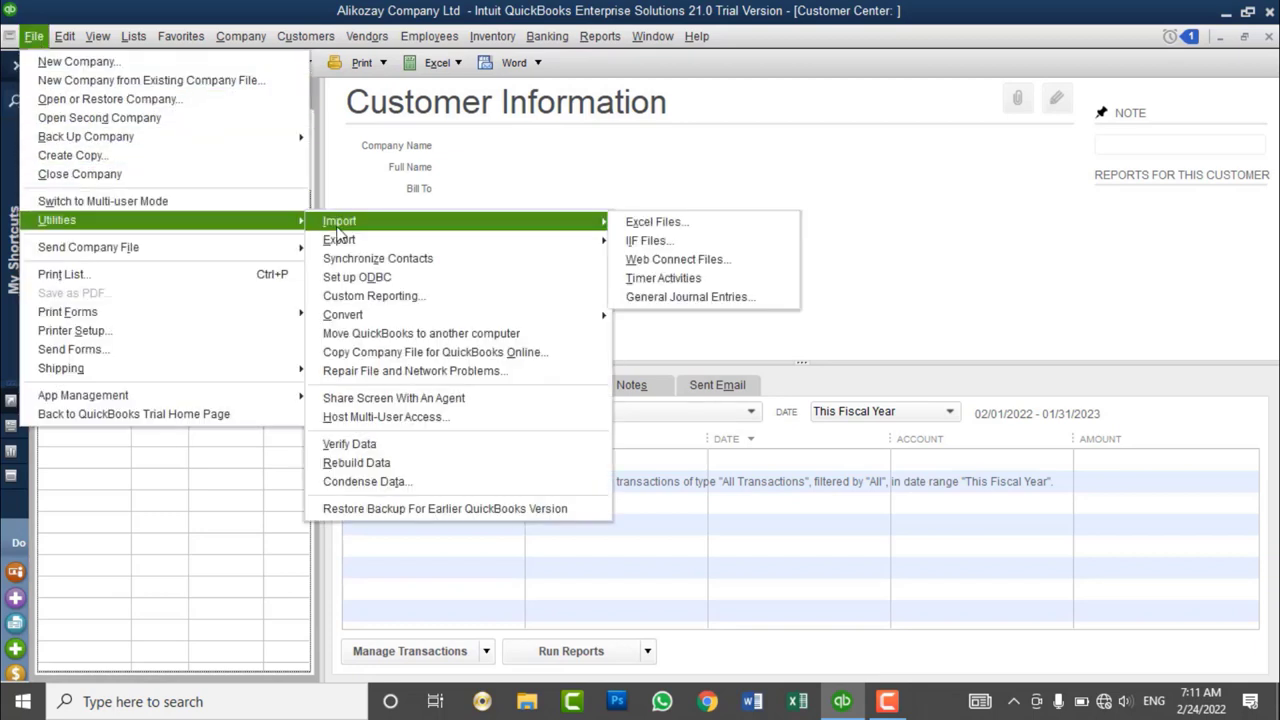
left_click(500, 221)
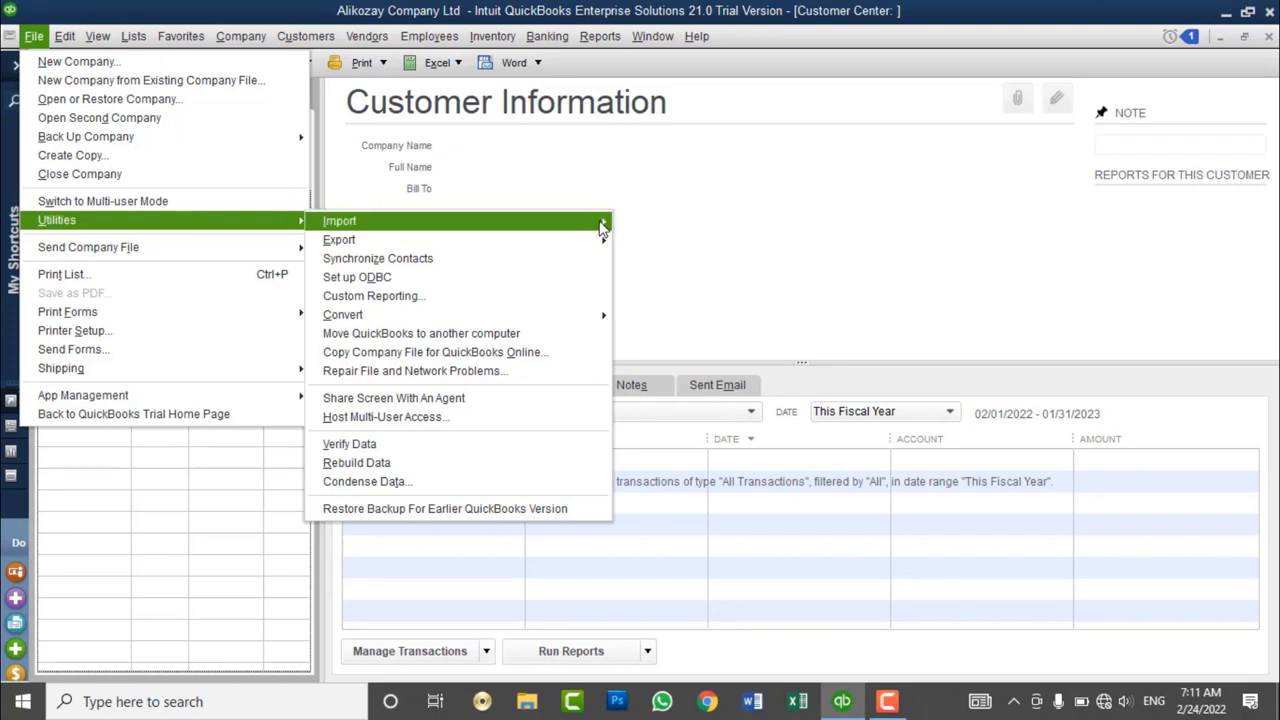
mouse_move(603, 226)
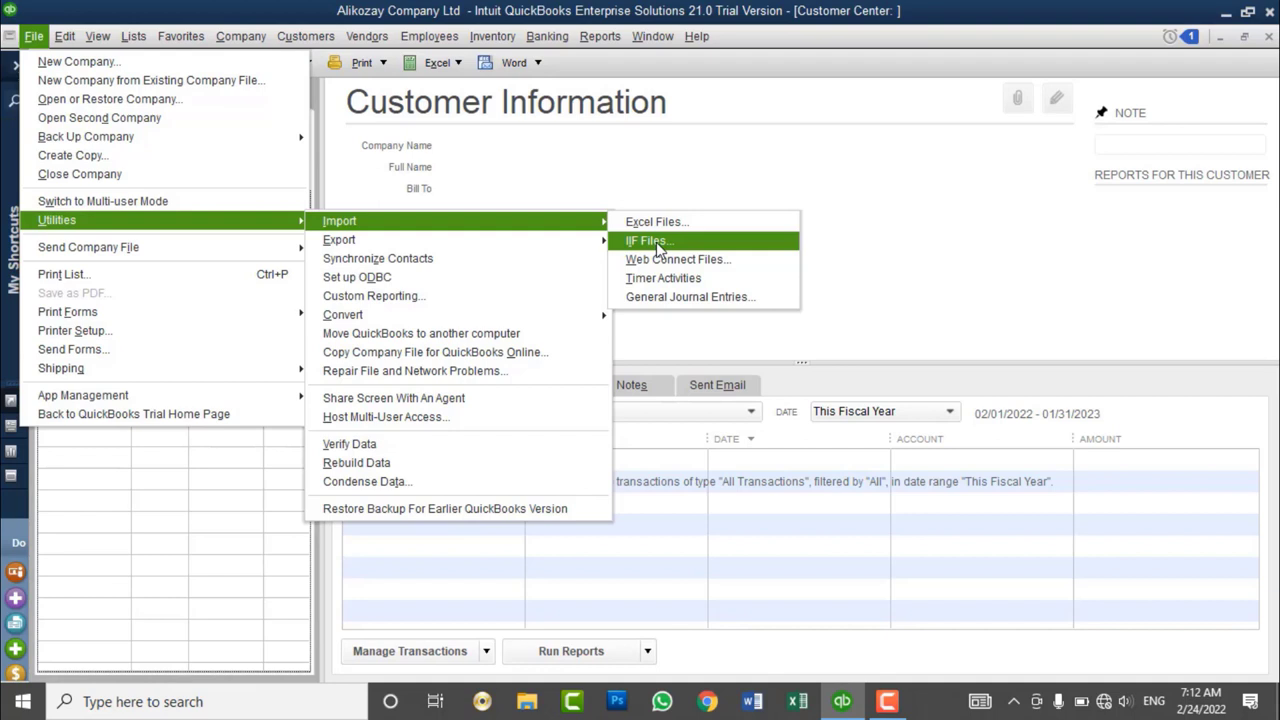
left_click(657, 199)
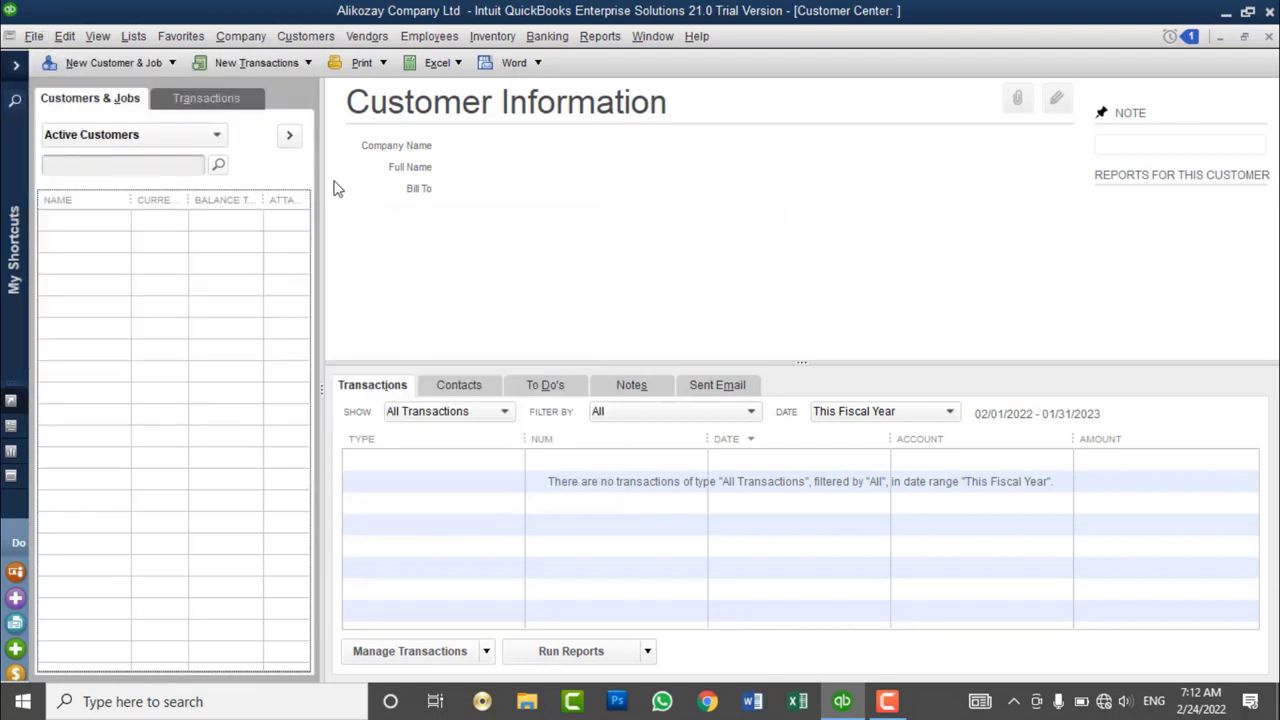
left_click(34, 38)
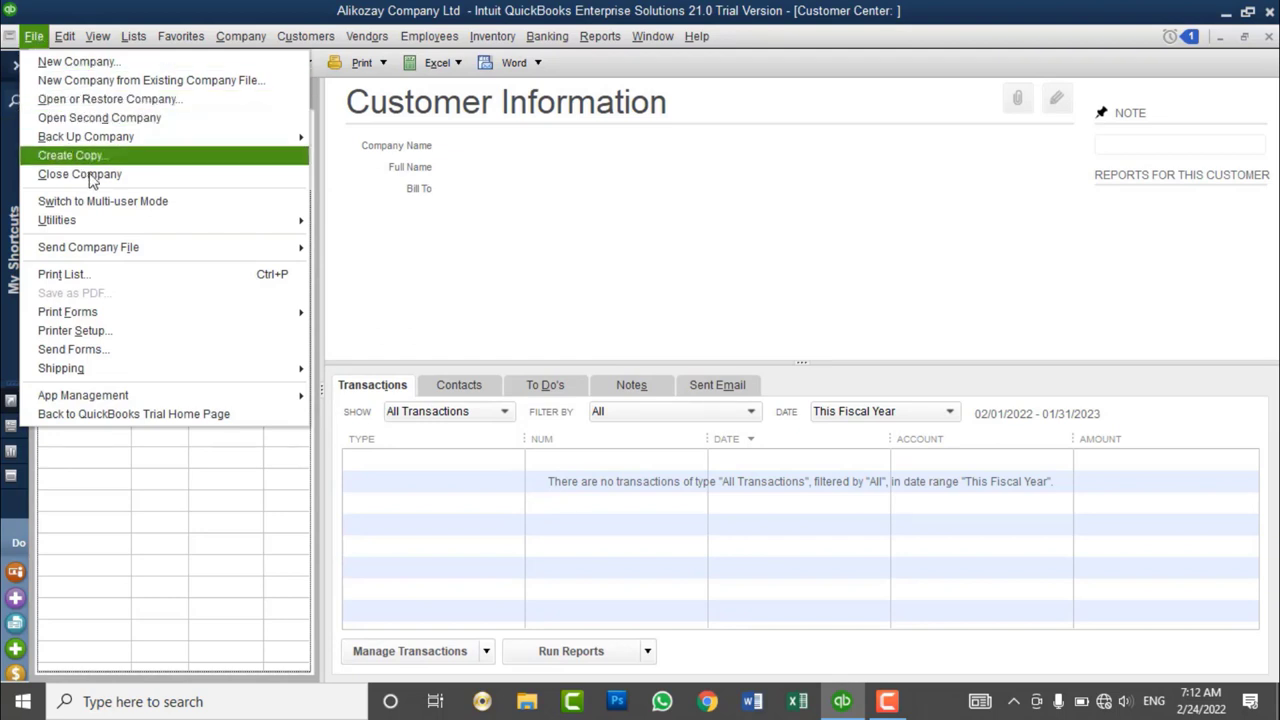
mouse_move(190, 228)
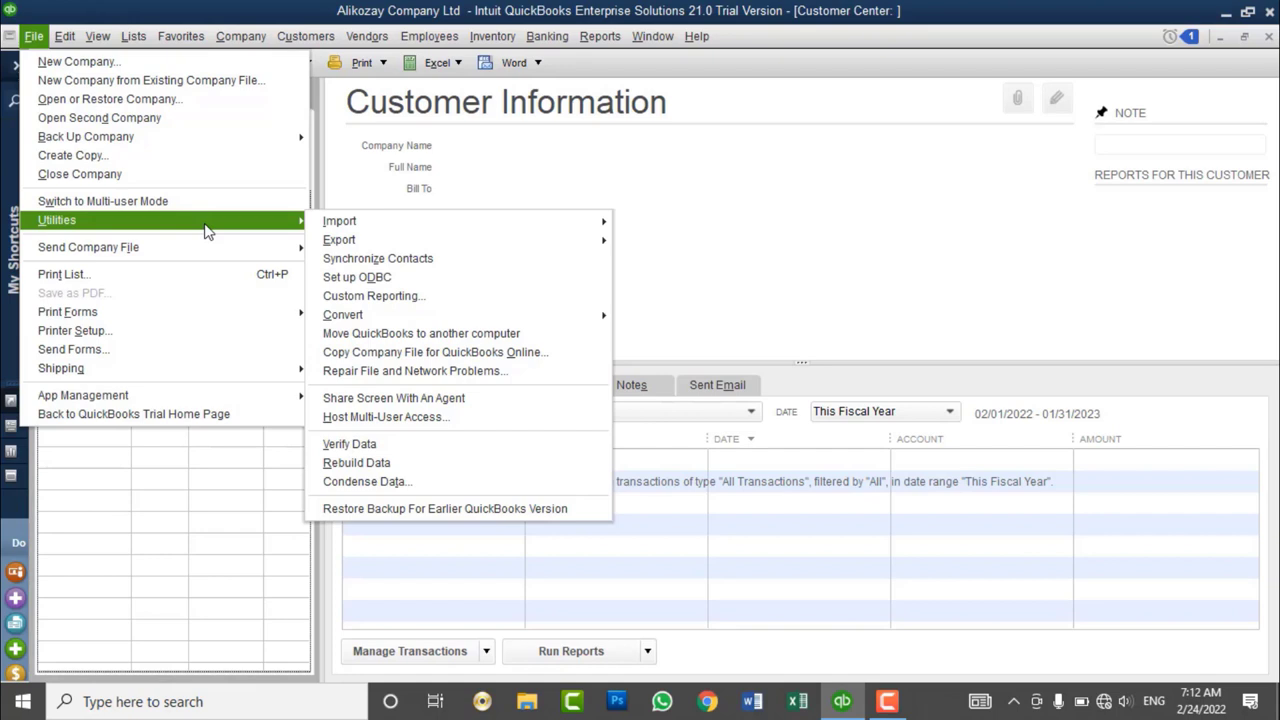
left_click(120, 174)
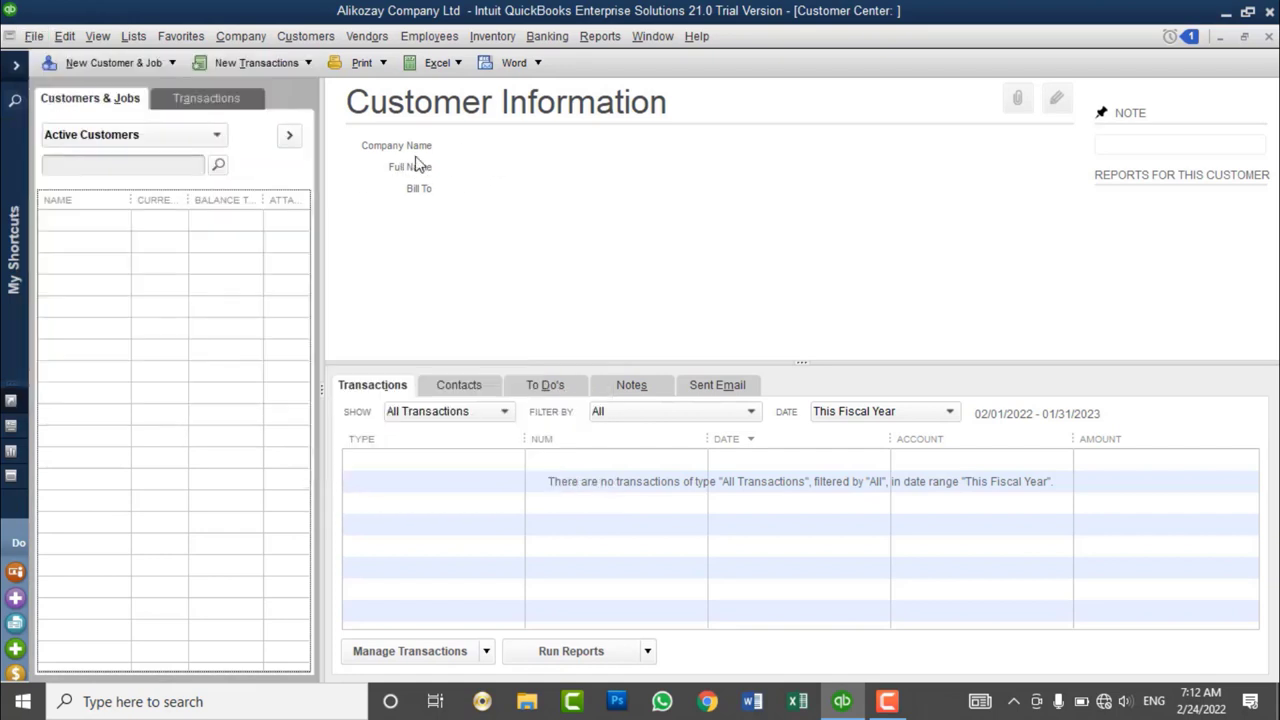
- Start a new customer record and enter the customer's name, correcting earlier entries
left_click(171, 68)
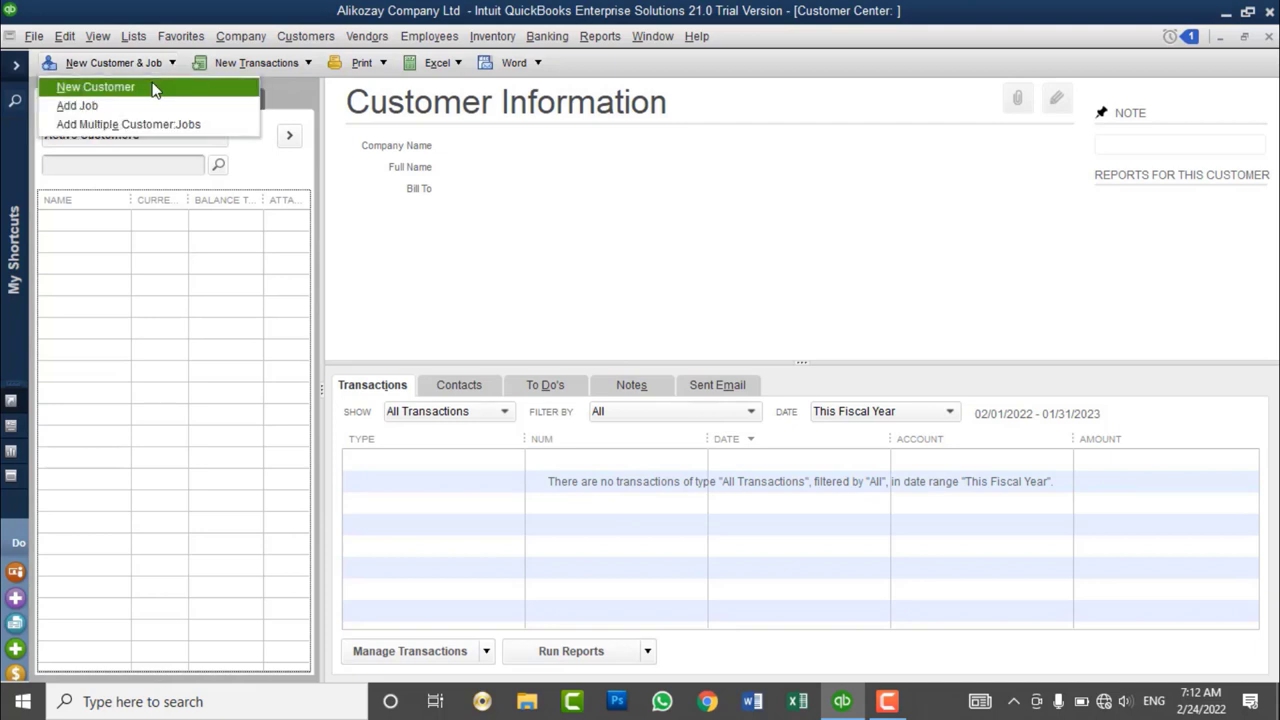
left_click(151, 86)
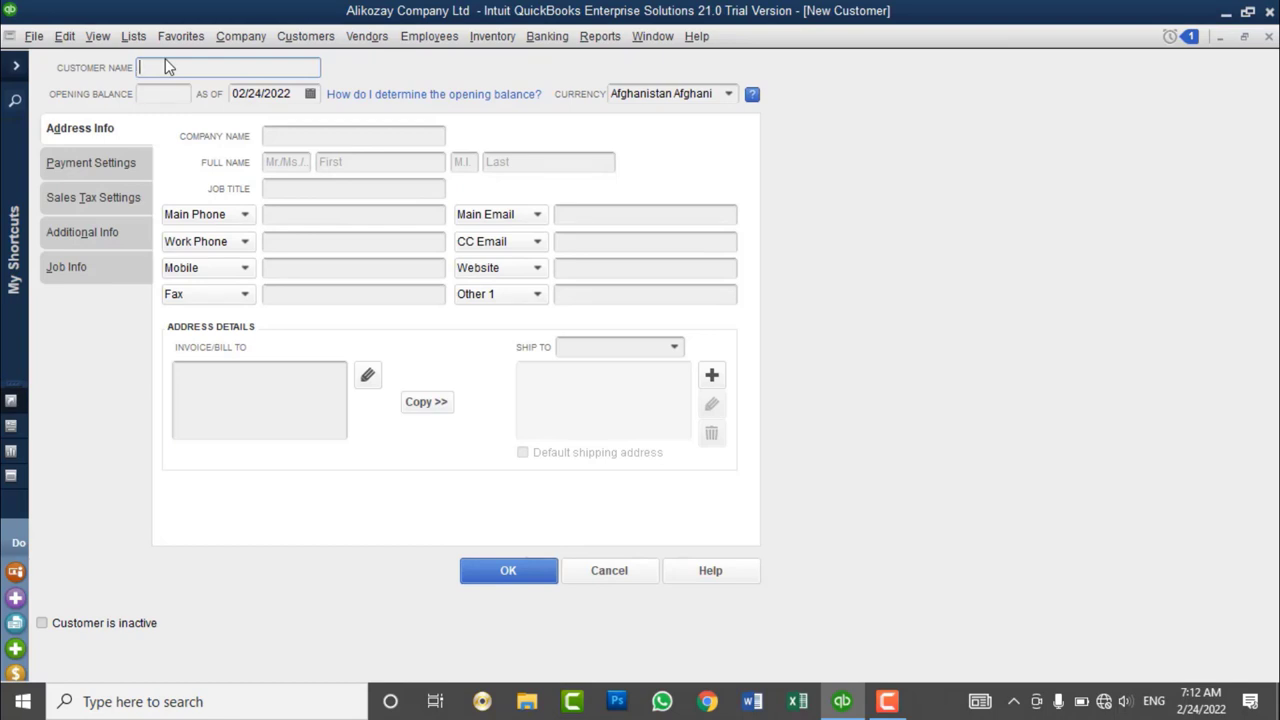
type("Ali")
key("BackSpace")
key("BackSpace")
type("li Baba")
key("Tab")
left_click(197, 67)
type("Engineer Ehtisham")
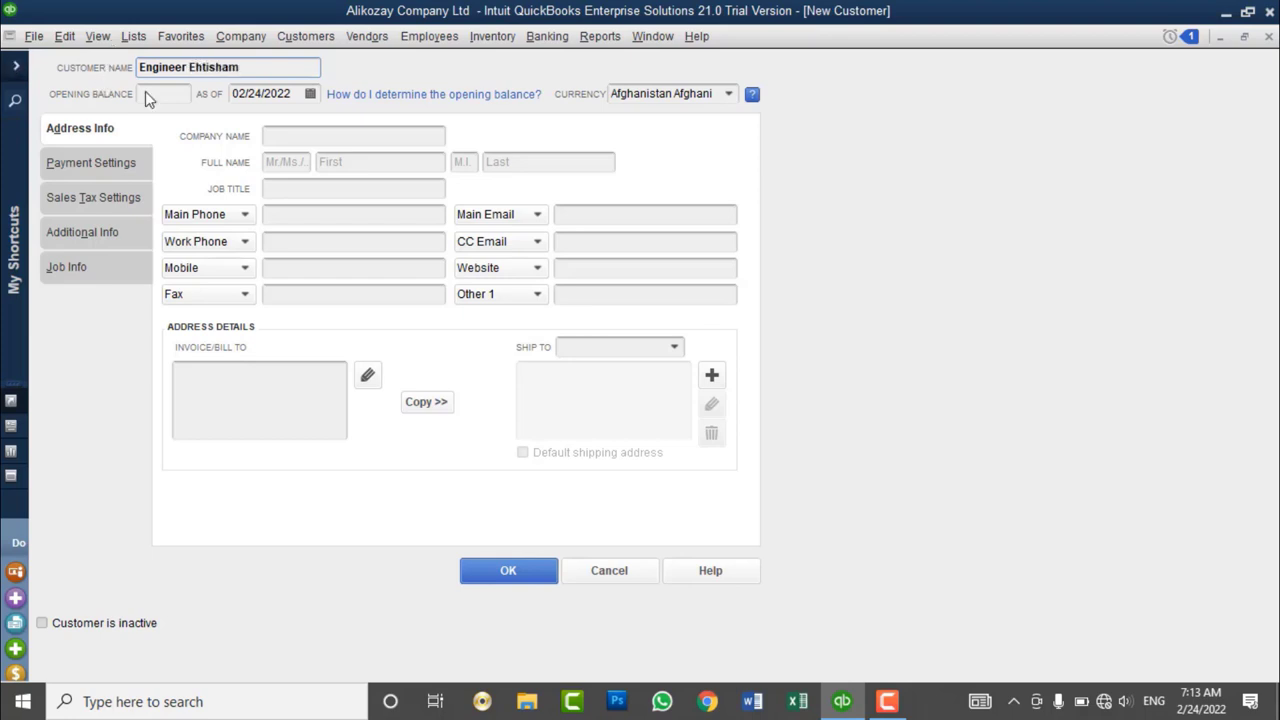
- Enter an opening balance of 20,000.00 as of 02/01/2022
left_click(288, 134)
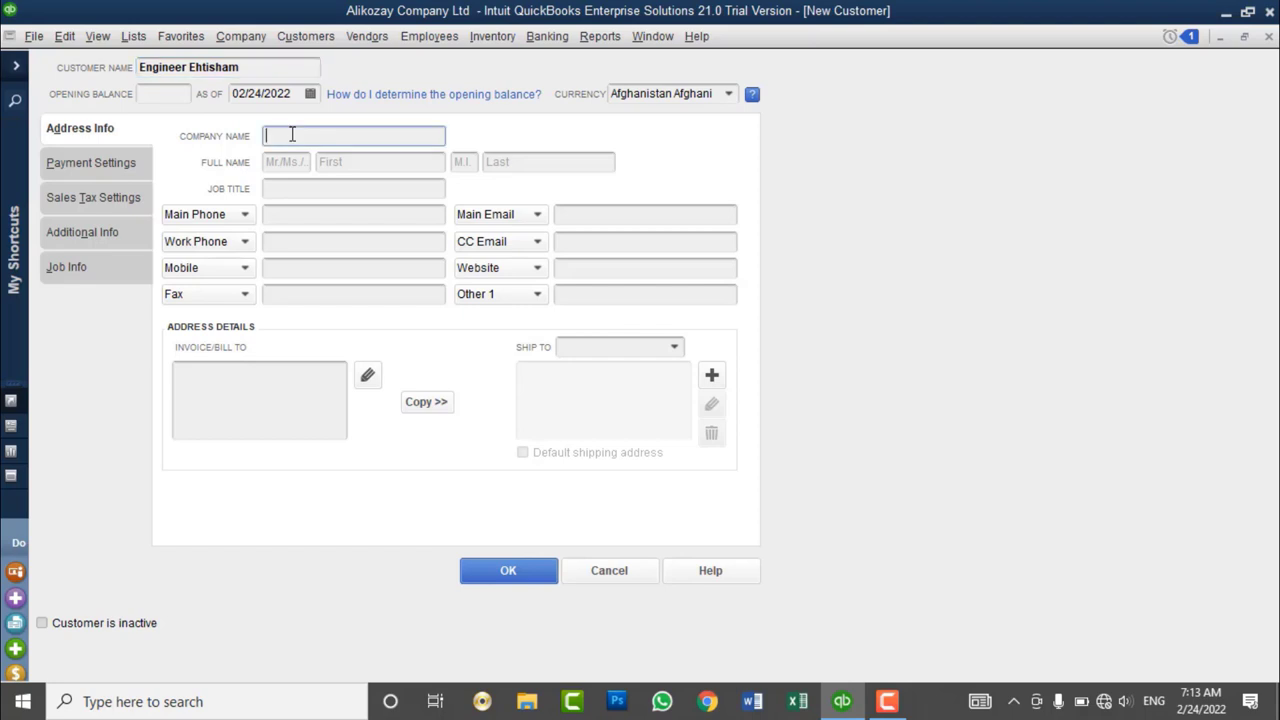
left_click(168, 93)
type("20000")
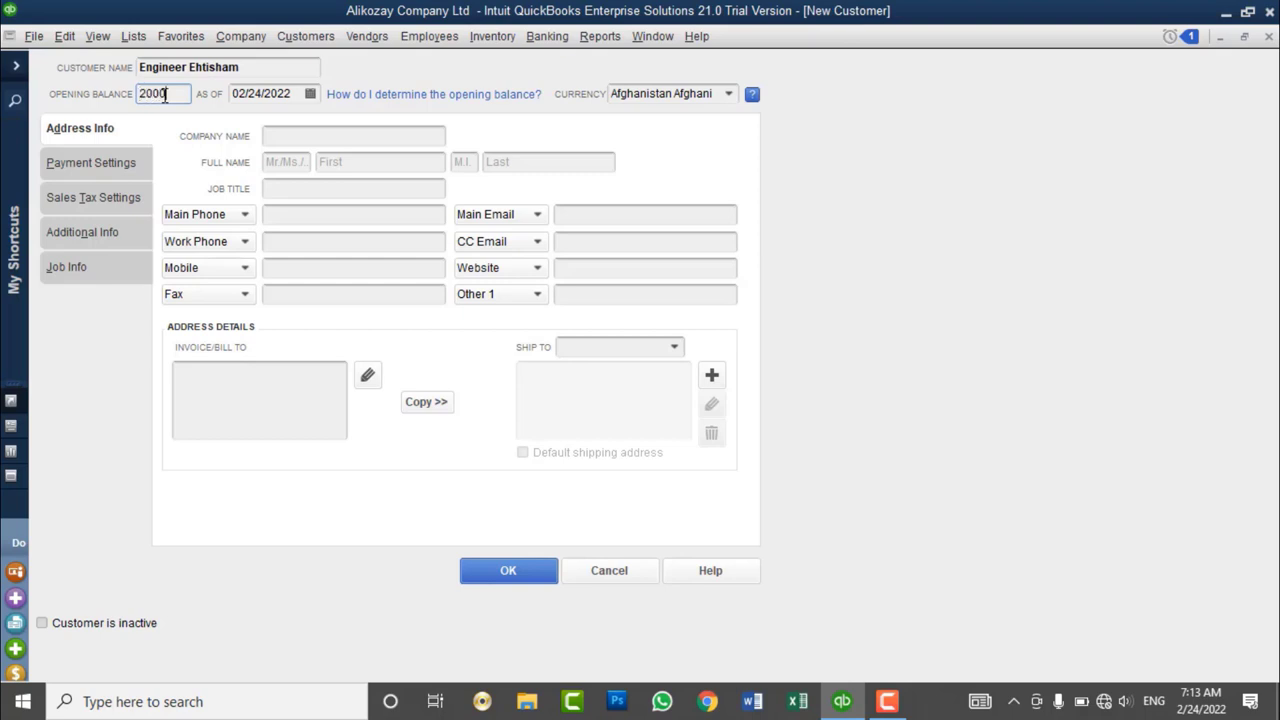
key("Tab")
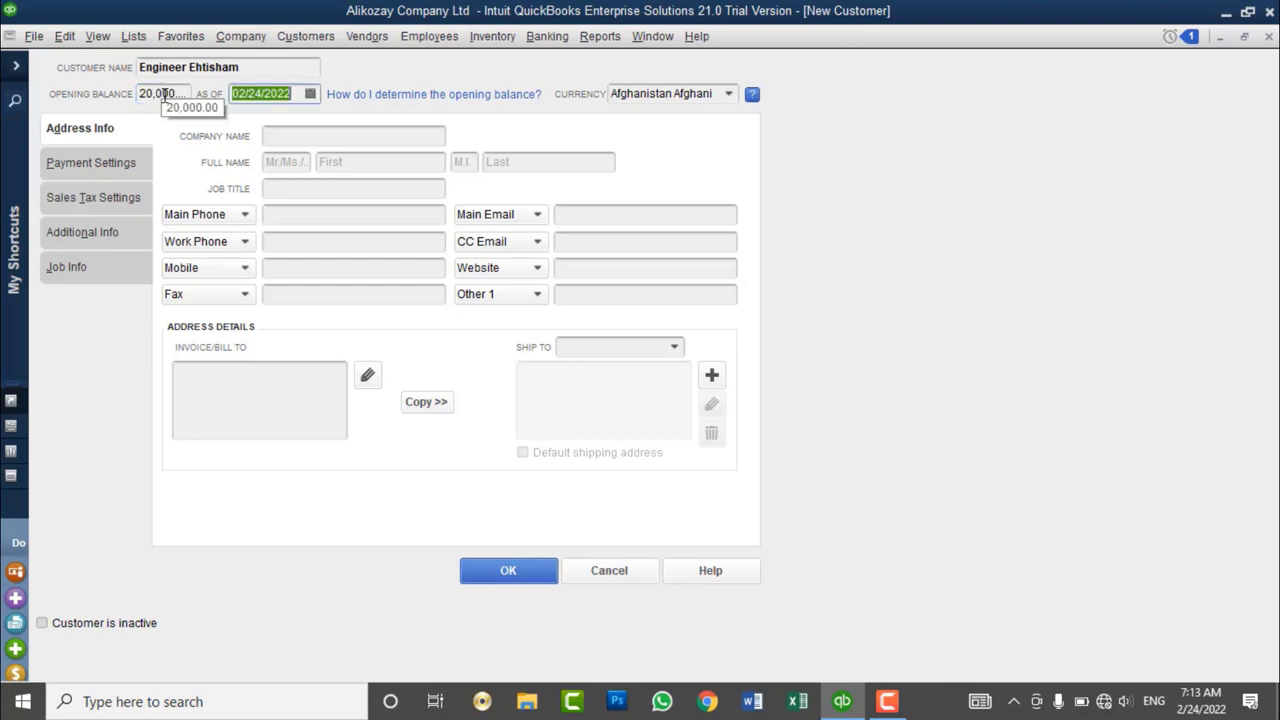
left_click(164, 94)
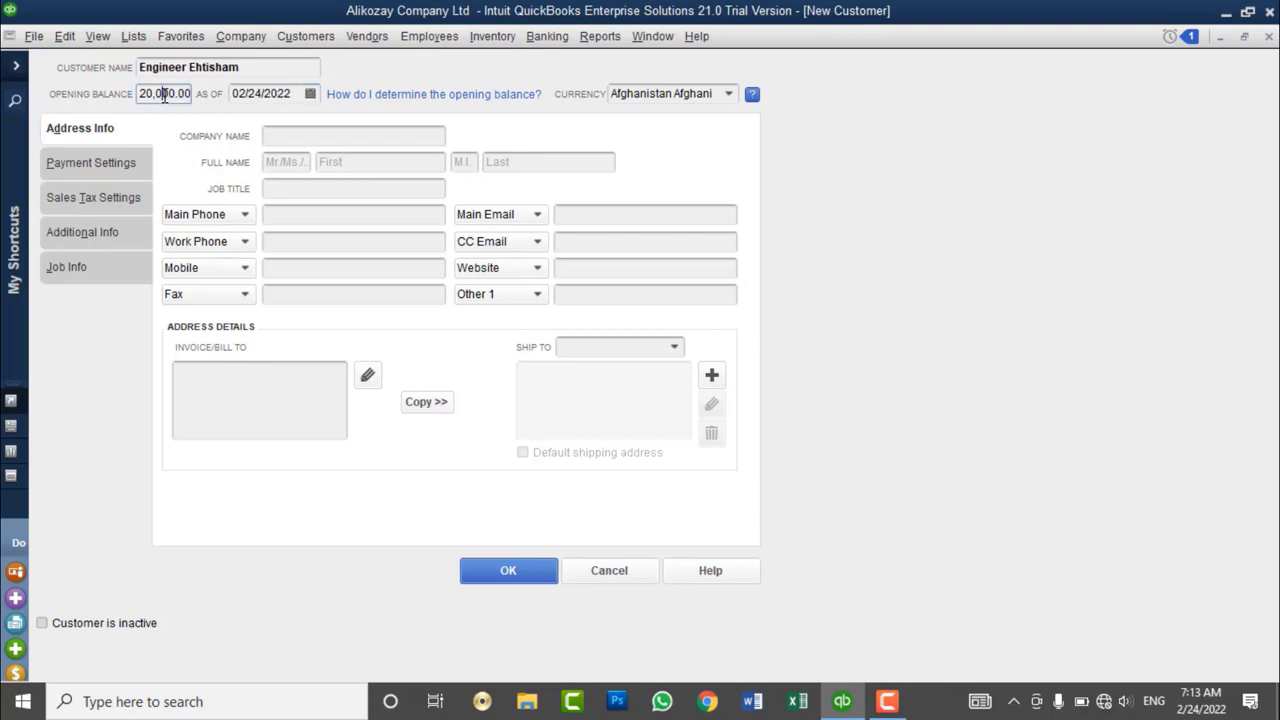
double_click(164, 94)
left_click(310, 94)
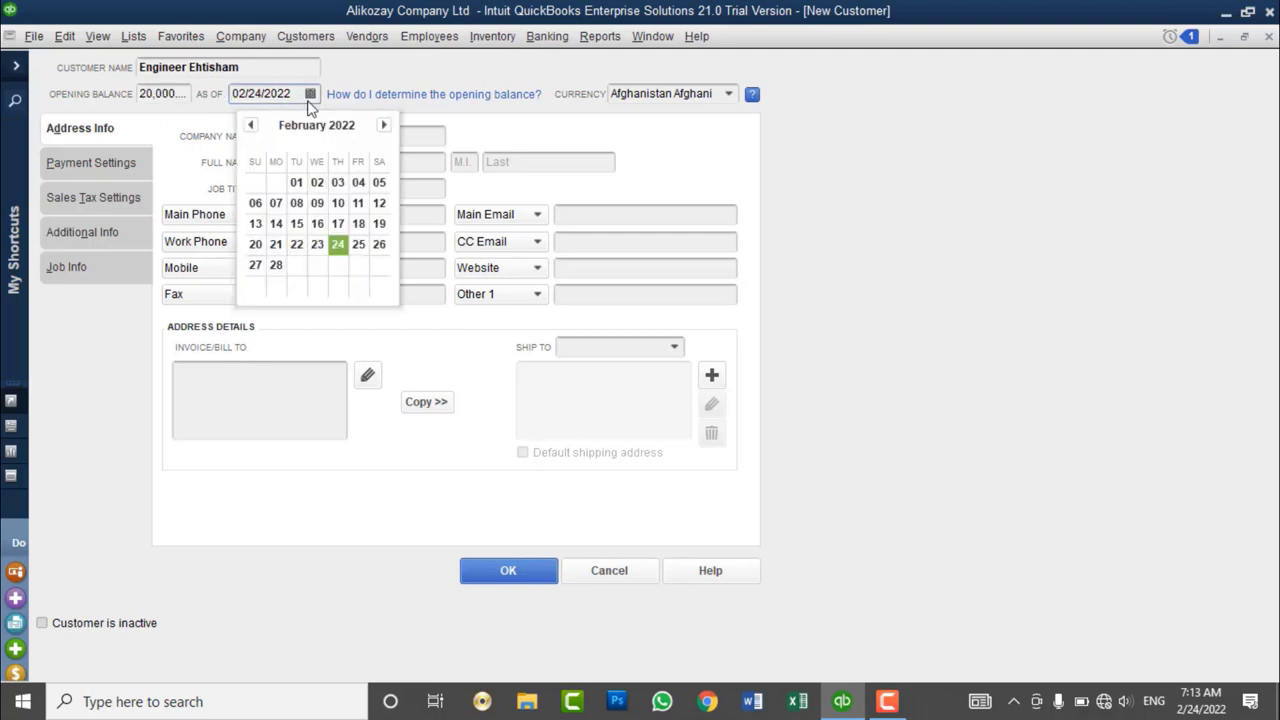
left_click(297, 178)
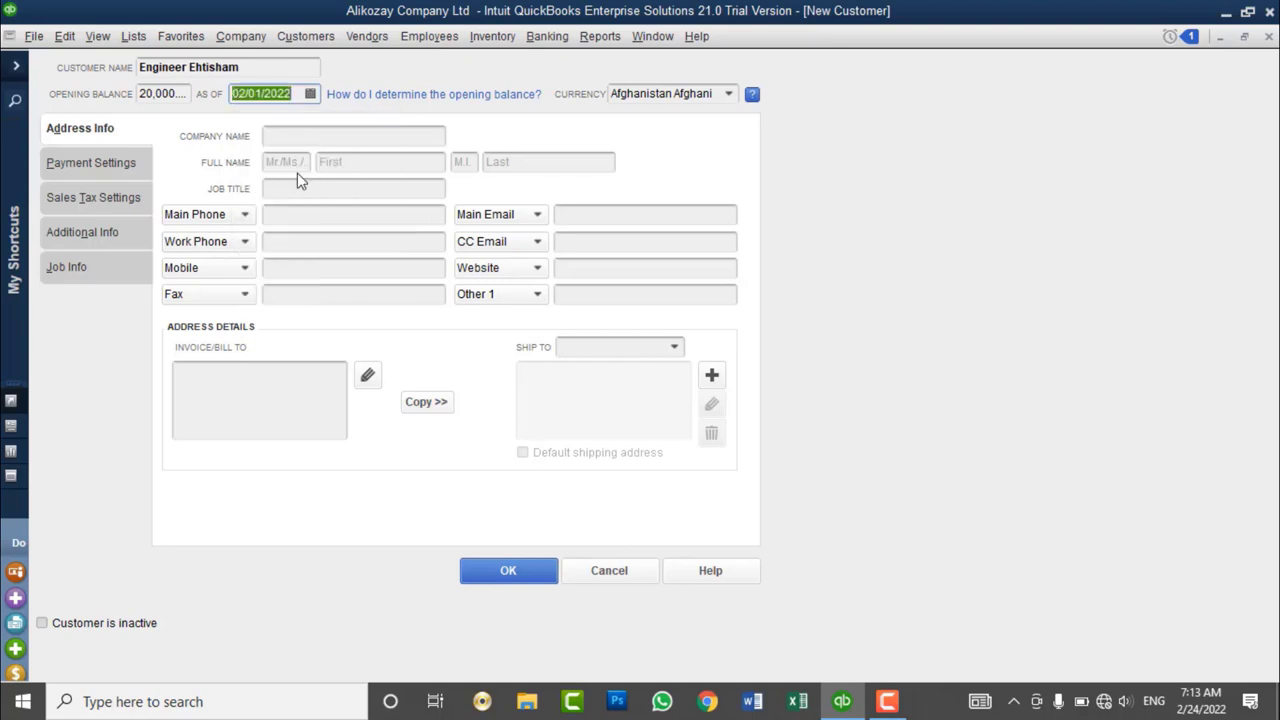
left_click(406, 137)
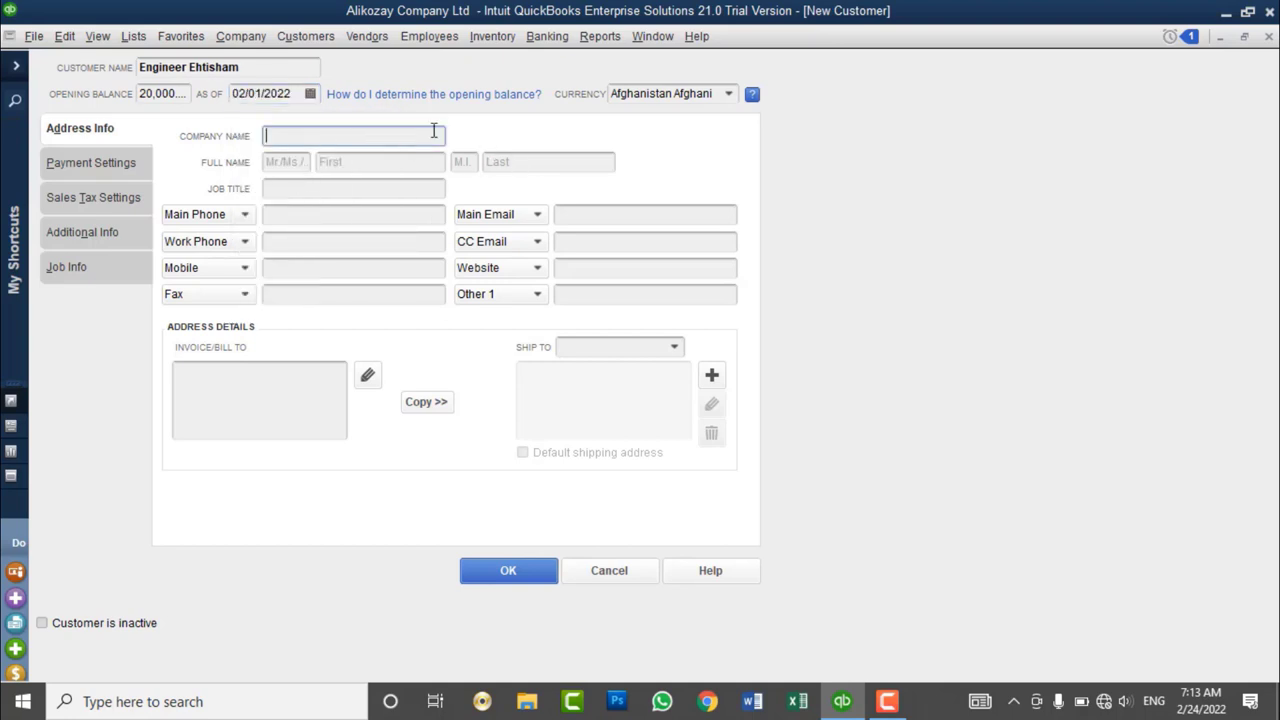
left_click(729, 93)
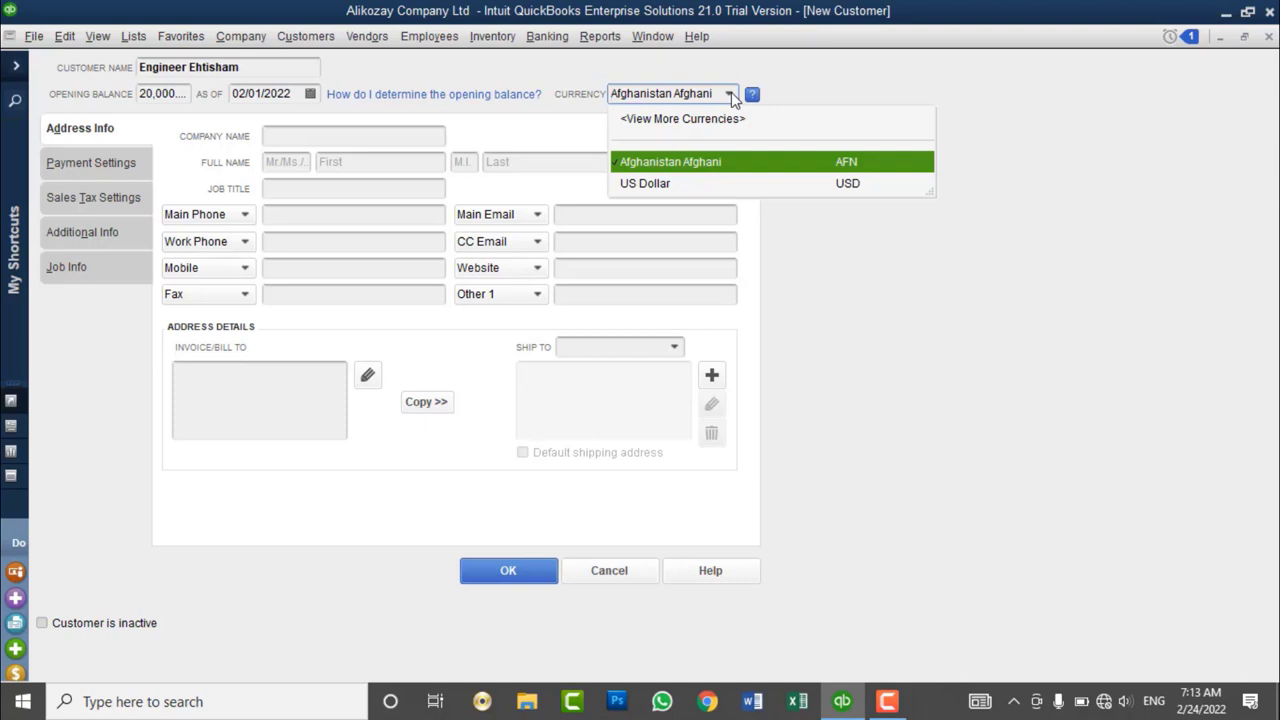
left_click(650, 184)
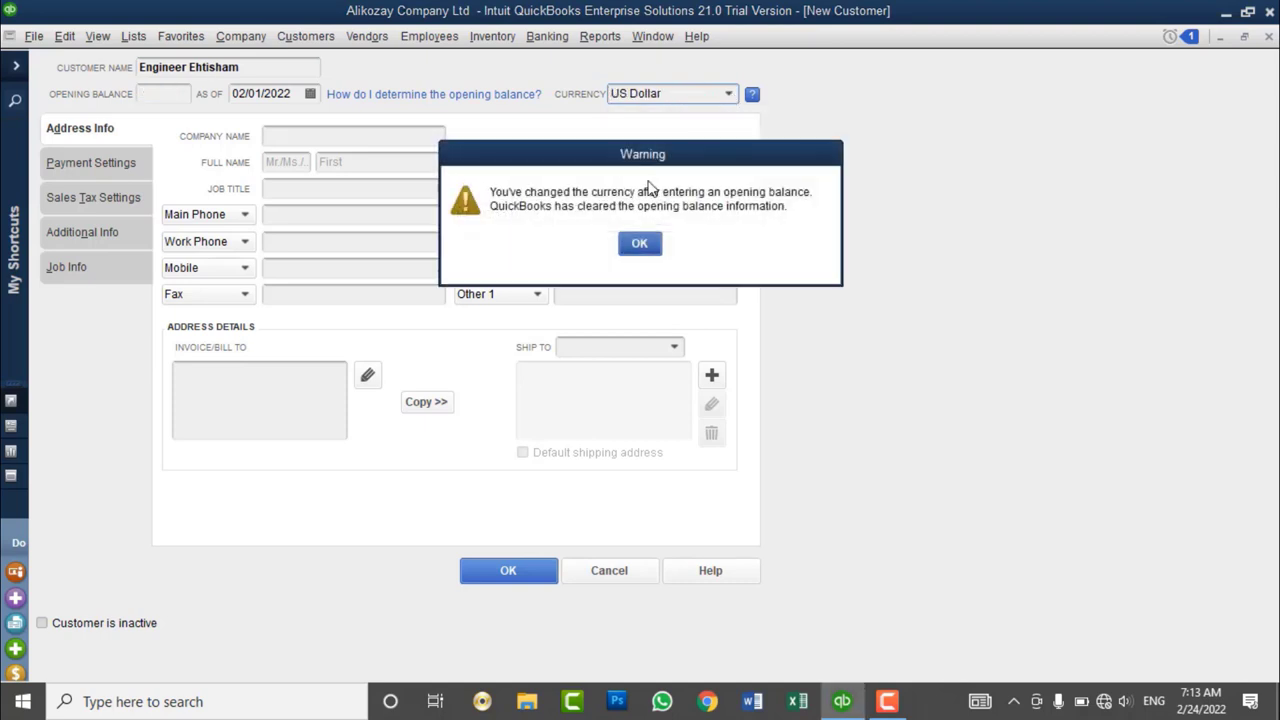
left_click(638, 240)
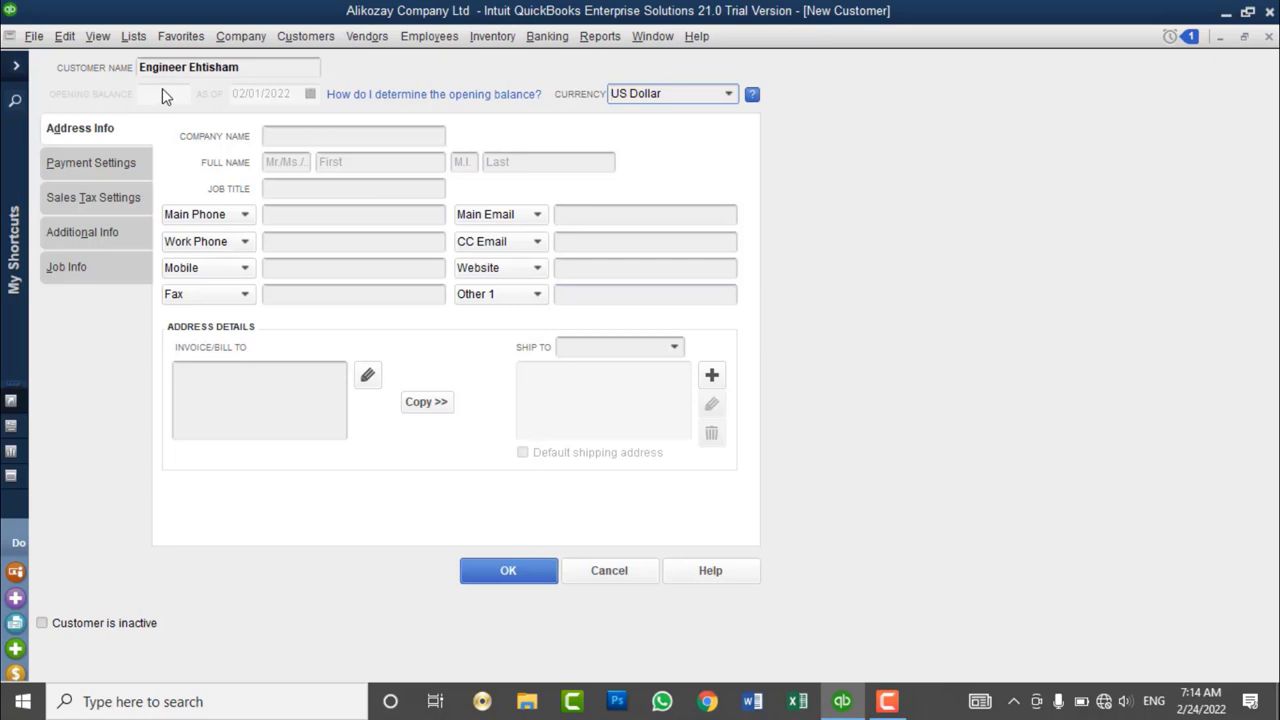
left_click(730, 95)
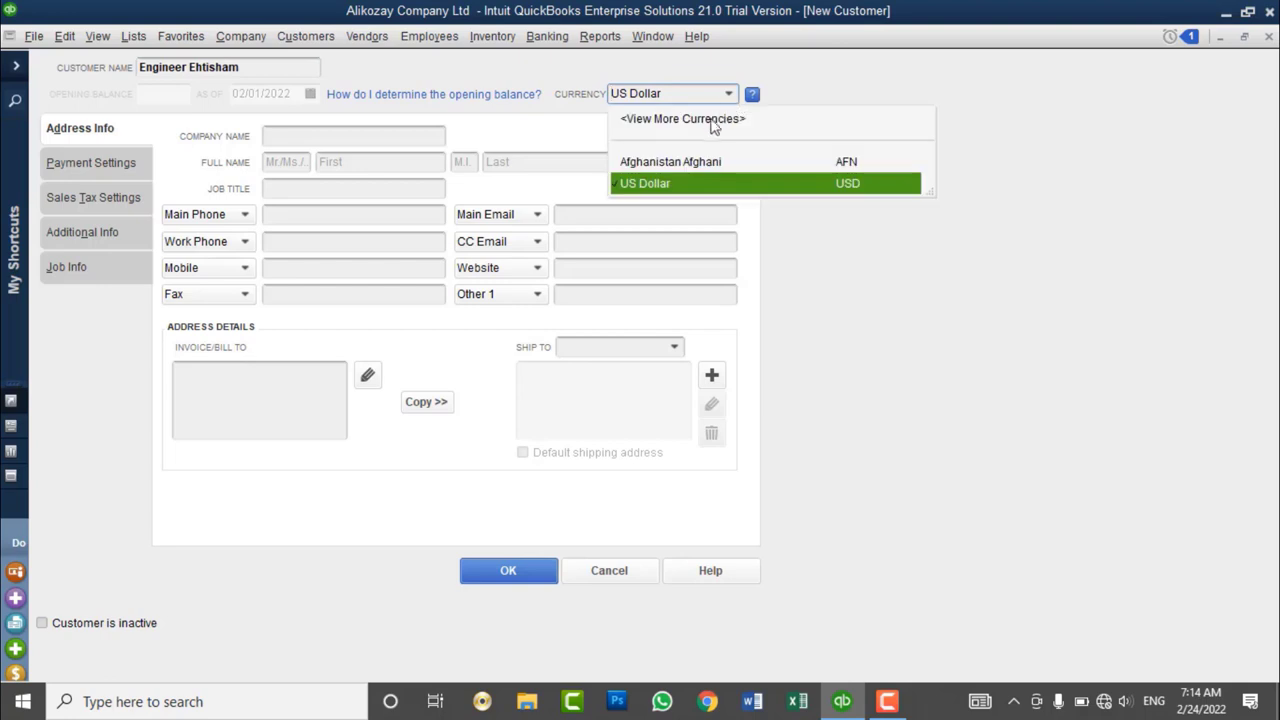
left_click(684, 162)
left_click(181, 93)
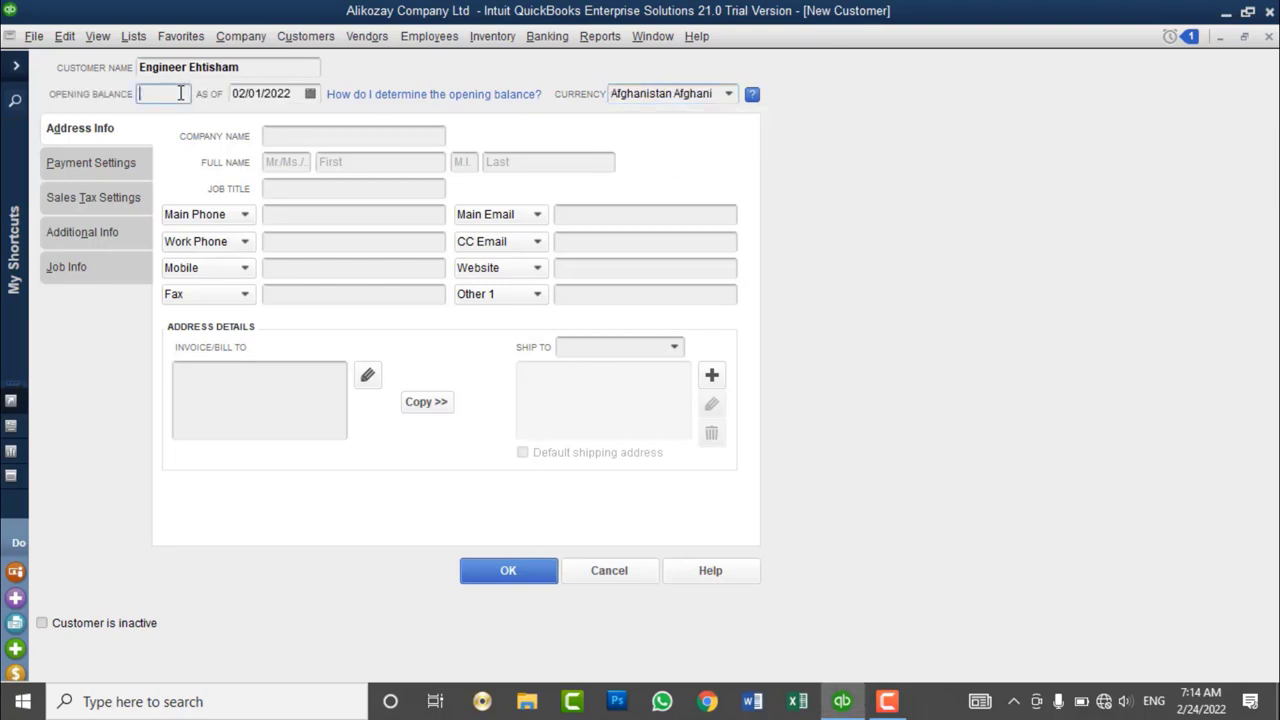
type("20000")
key("Tab")
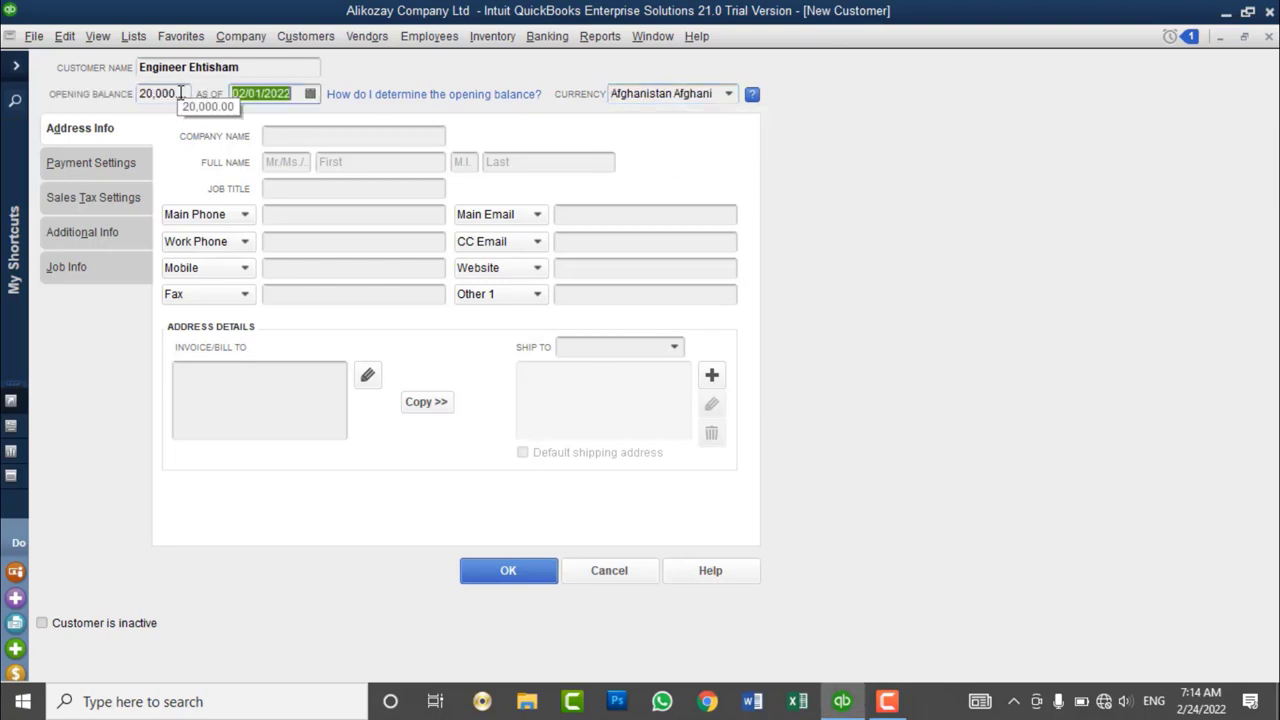
left_click(295, 137)
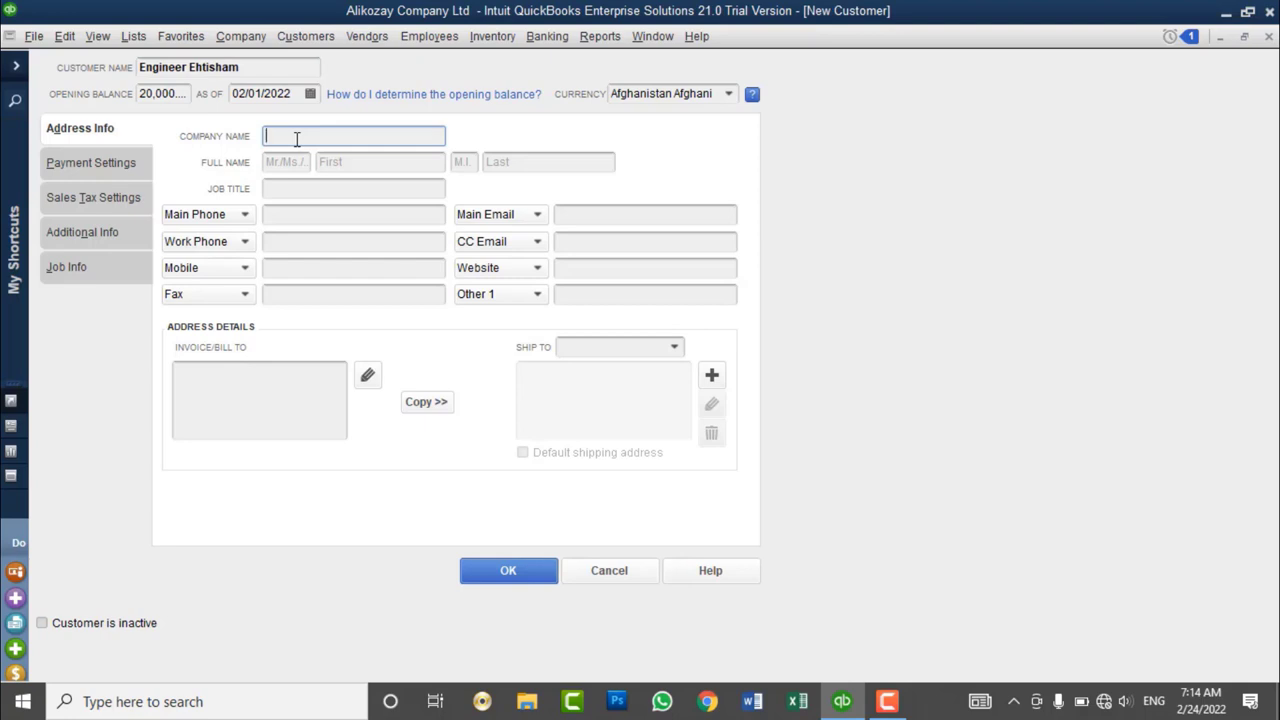
- Enter Power Link Ltd as the company name
type("Power Link Ltd")
left_click_drag(350, 137, 256, 126)
left_click_drag(250, 67, 107, 68)
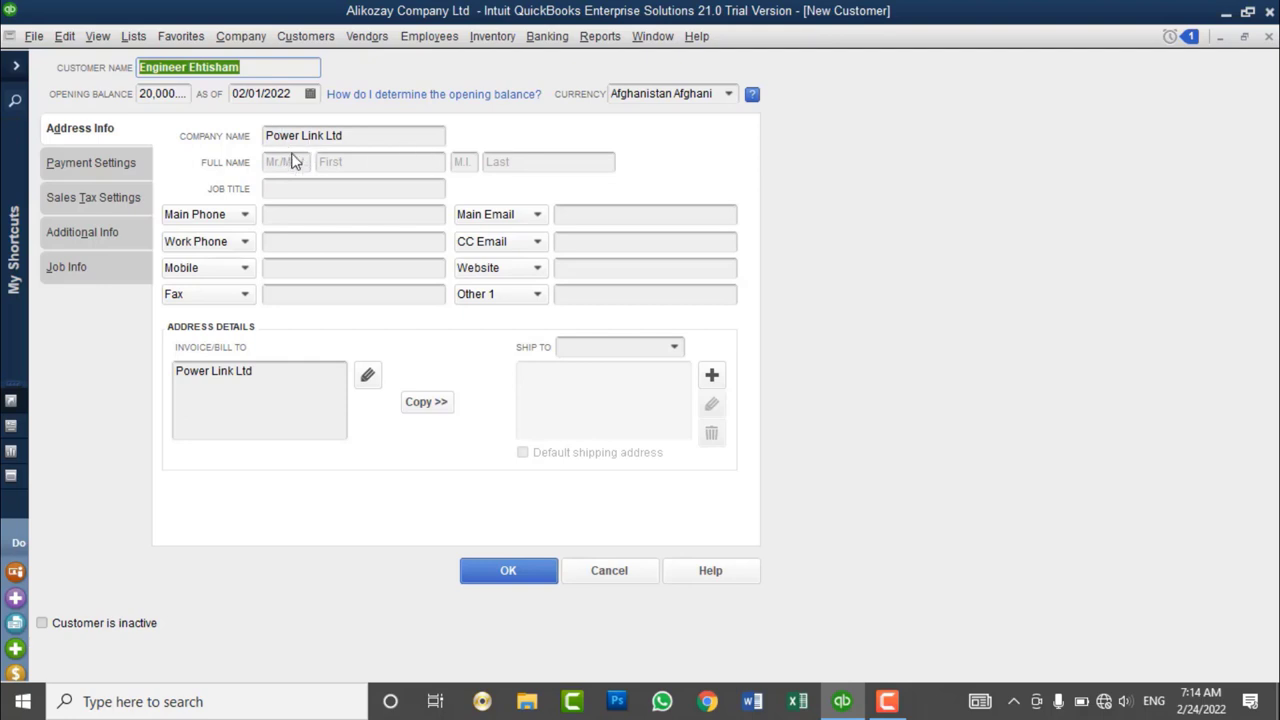
- Fill the contact's full name with title Mr, first and last name, and job title Owner
left_click(287, 162)
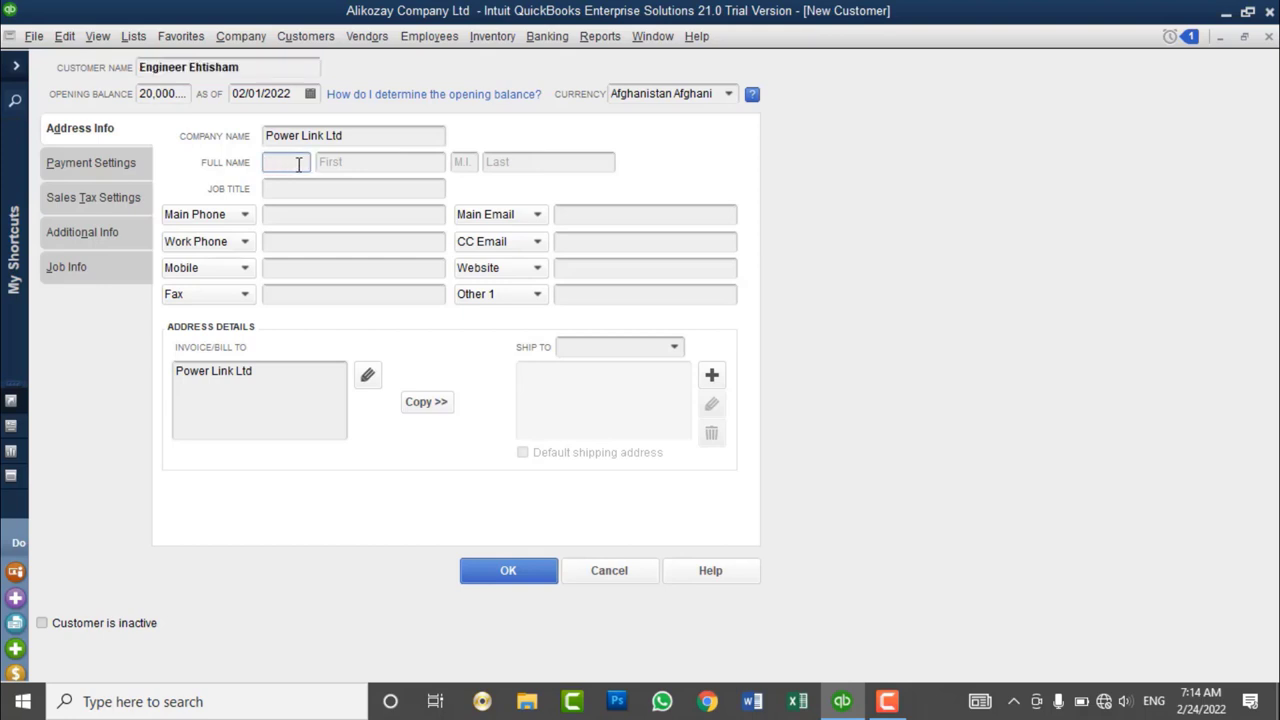
key("Tab")
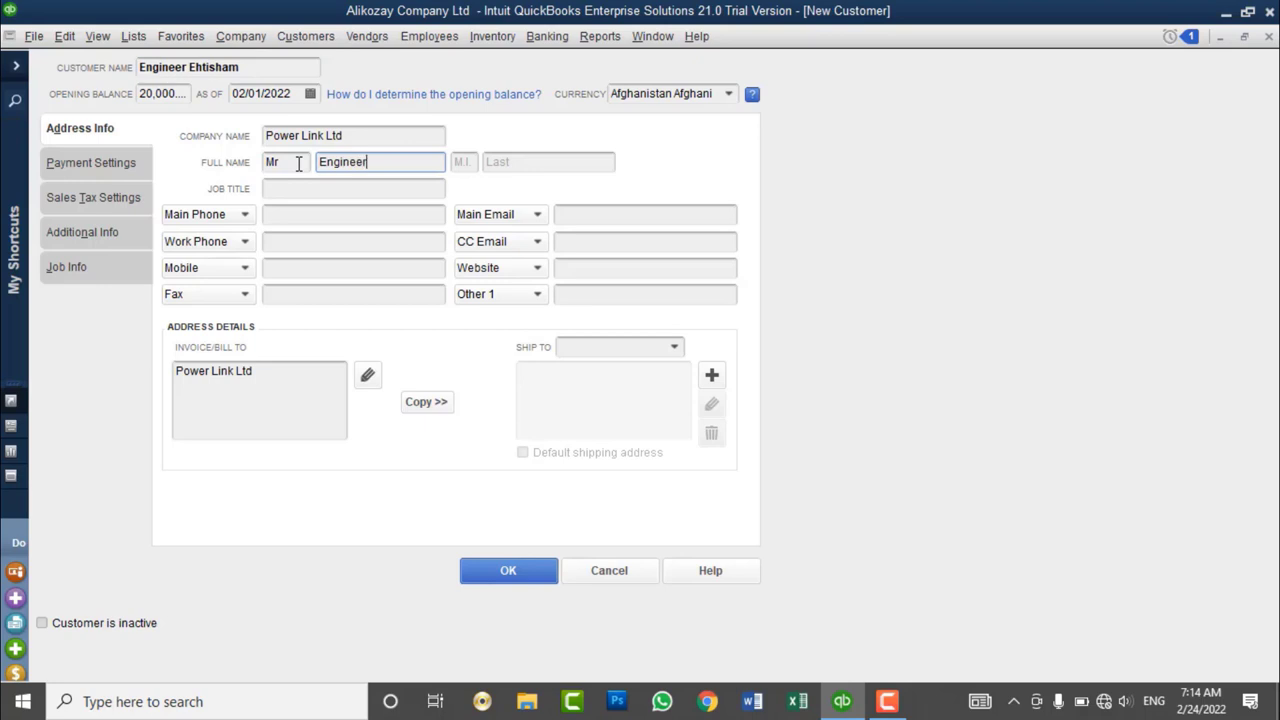
key("Tab")
key("Tab")
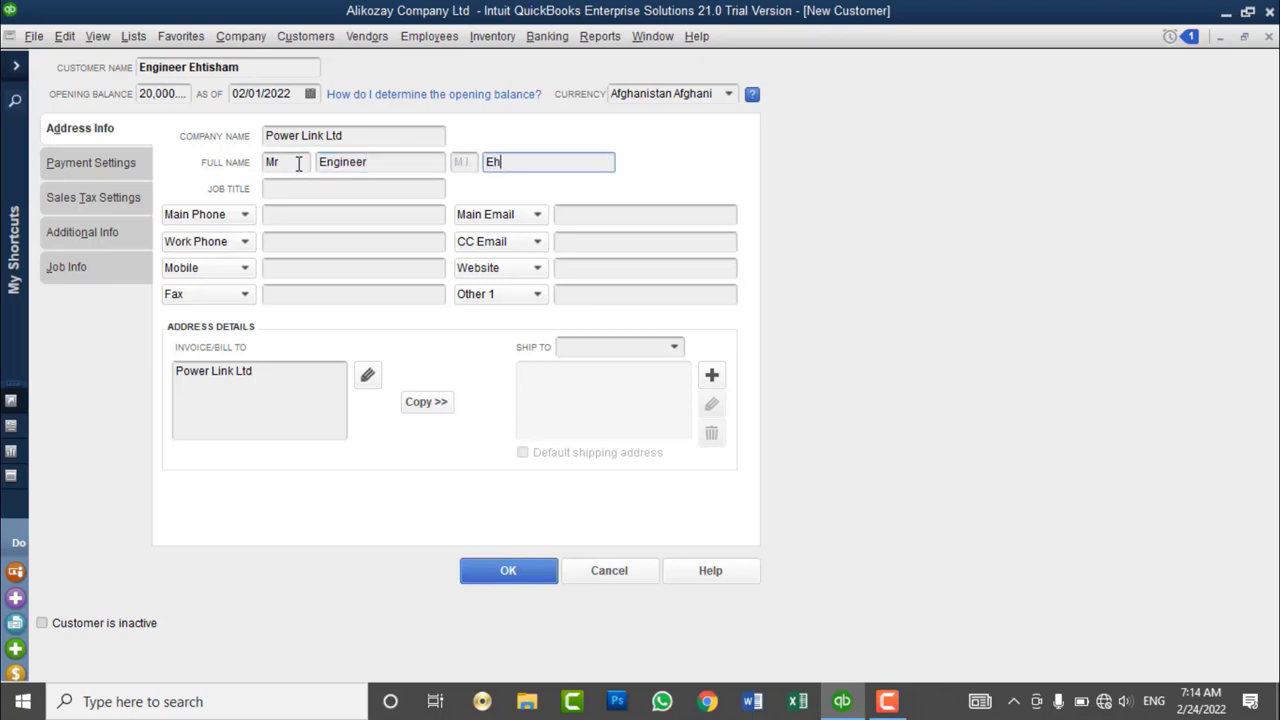
key("Tab")
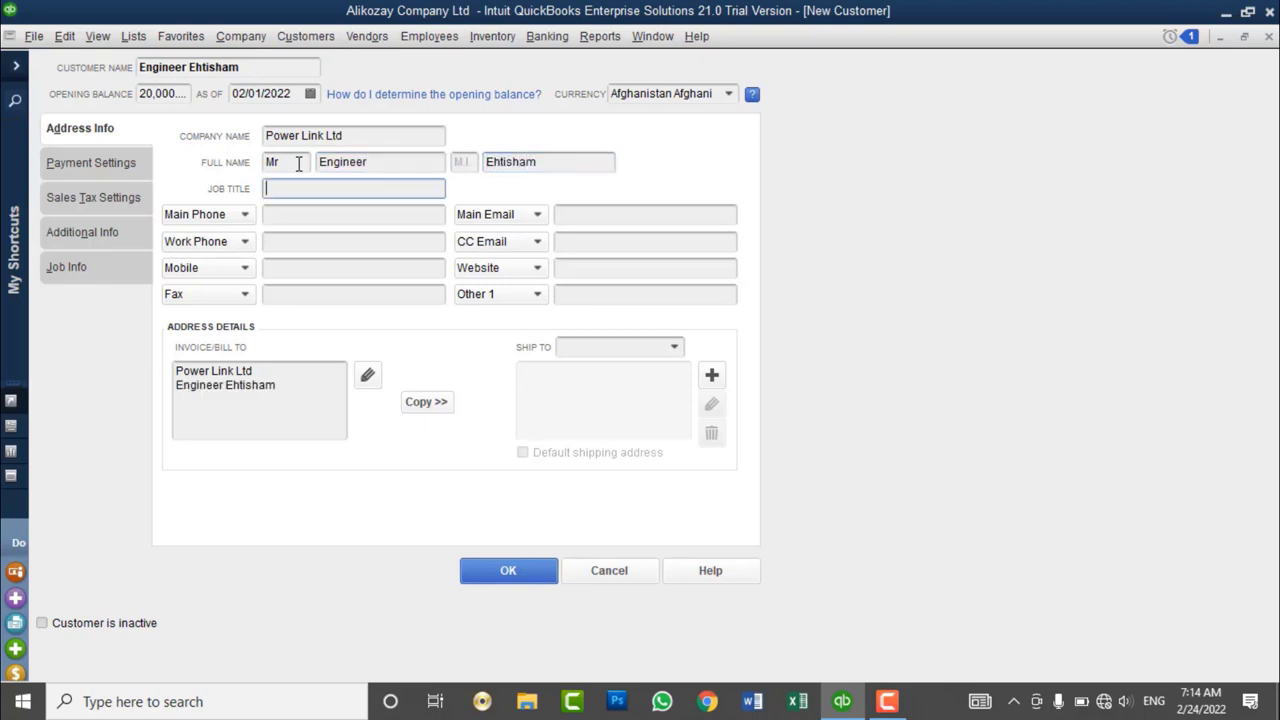
- Double-check the customer name, title and first name entries before the phone fields
left_click(310, 213)
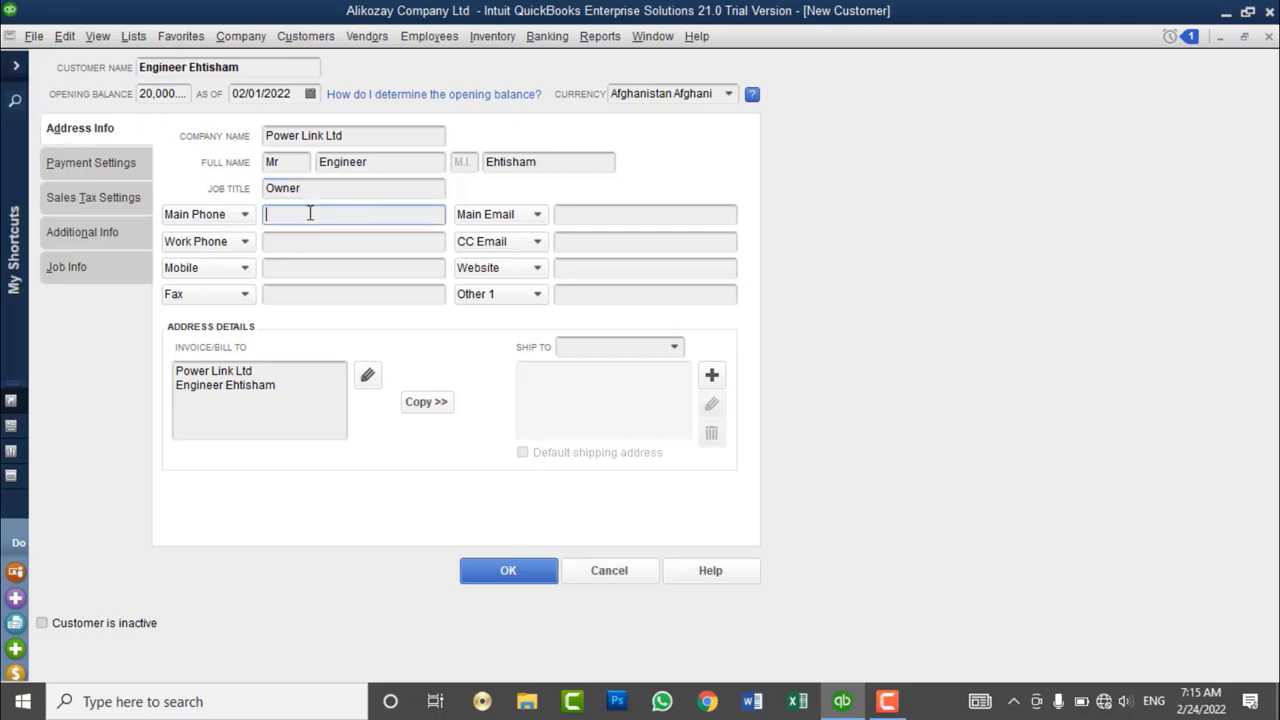
left_click_drag(249, 67, 114, 66)
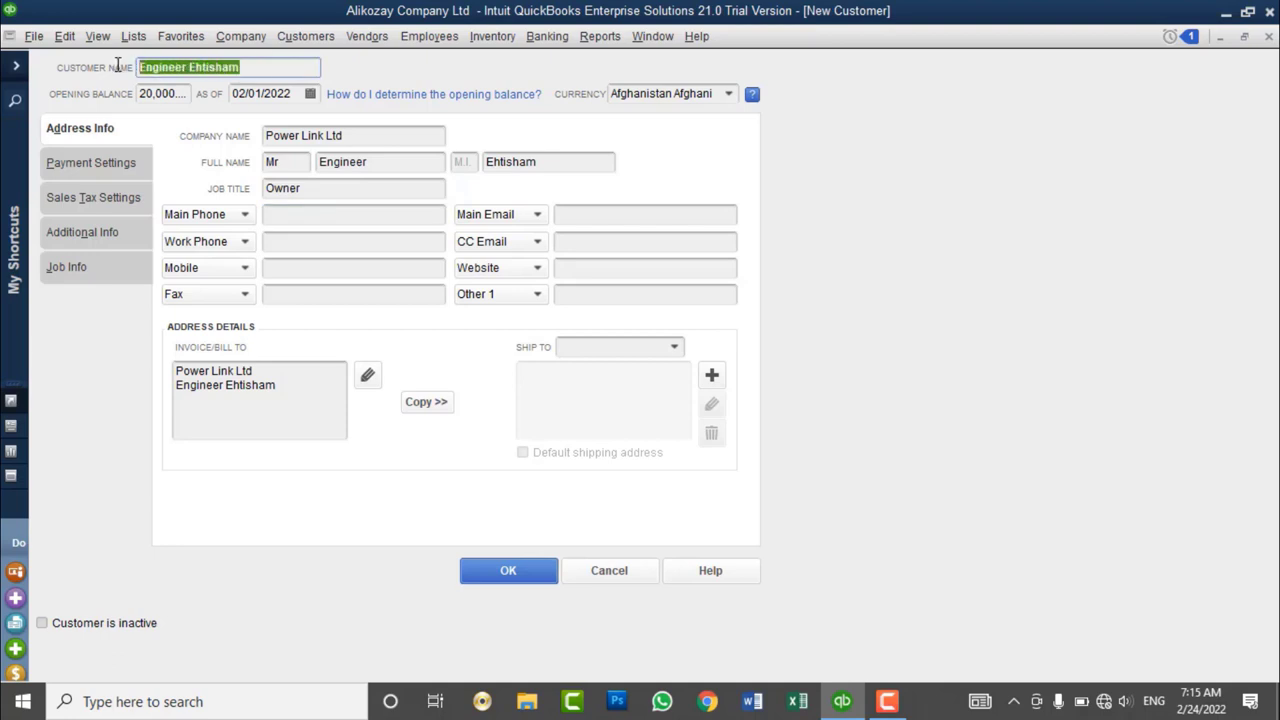
left_click(288, 161)
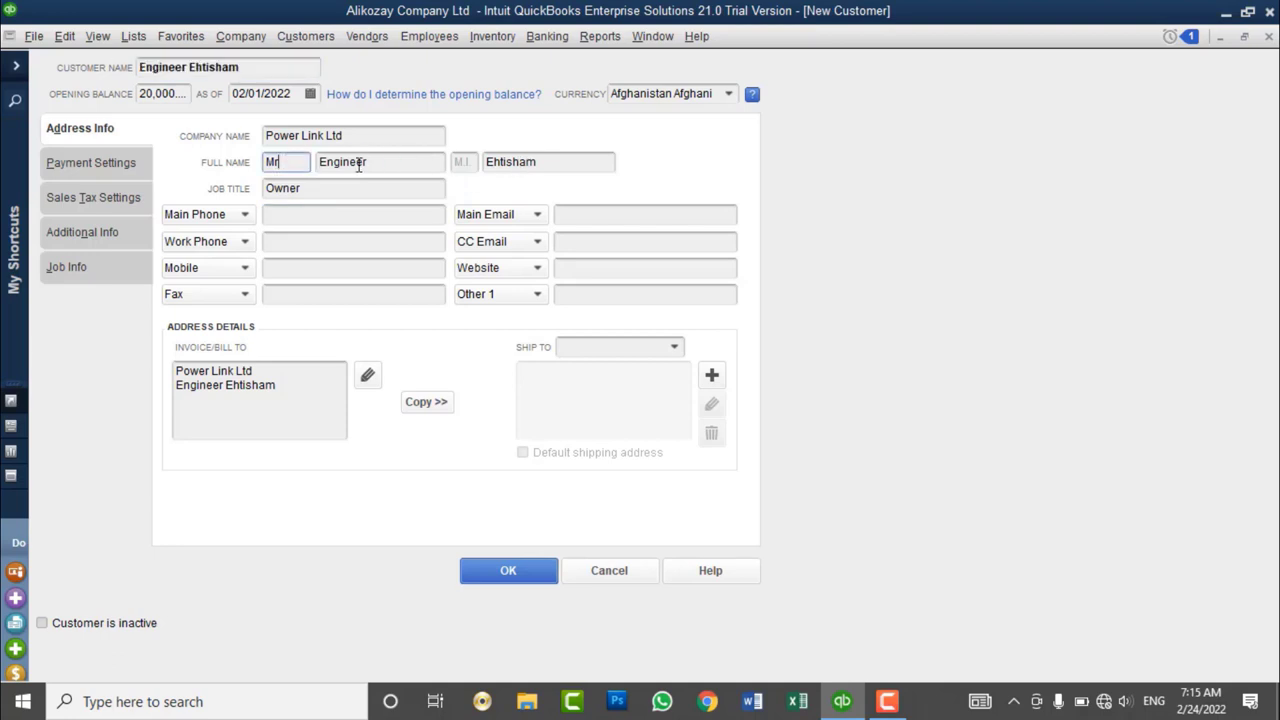
left_click(382, 164)
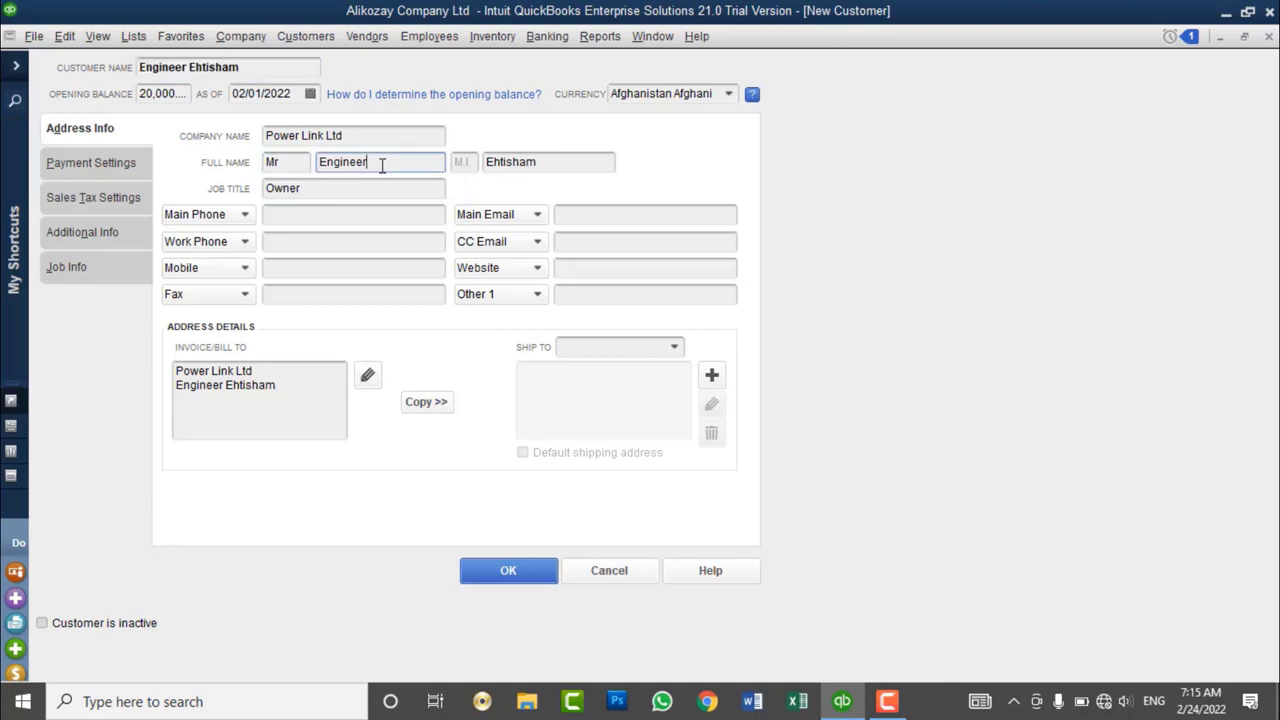
left_click(308, 217)
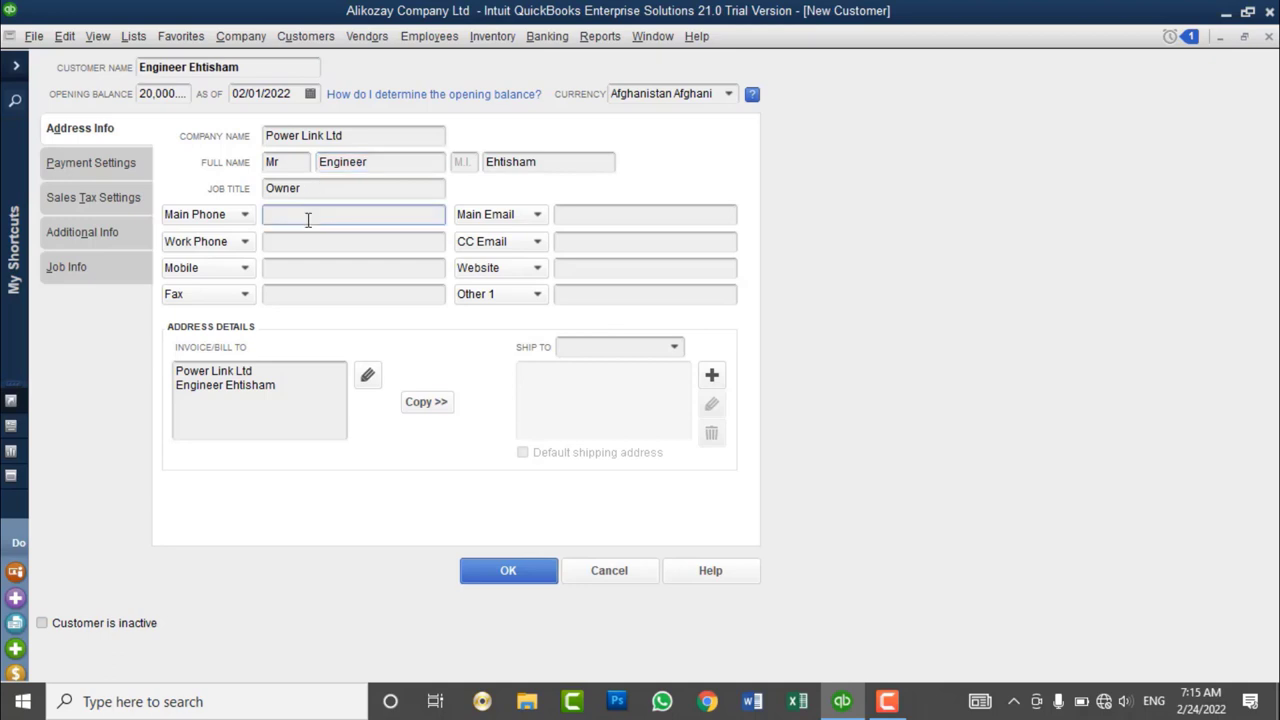
- Enter the main phone number and the main e-mail address, fixing typos
key("Tab")
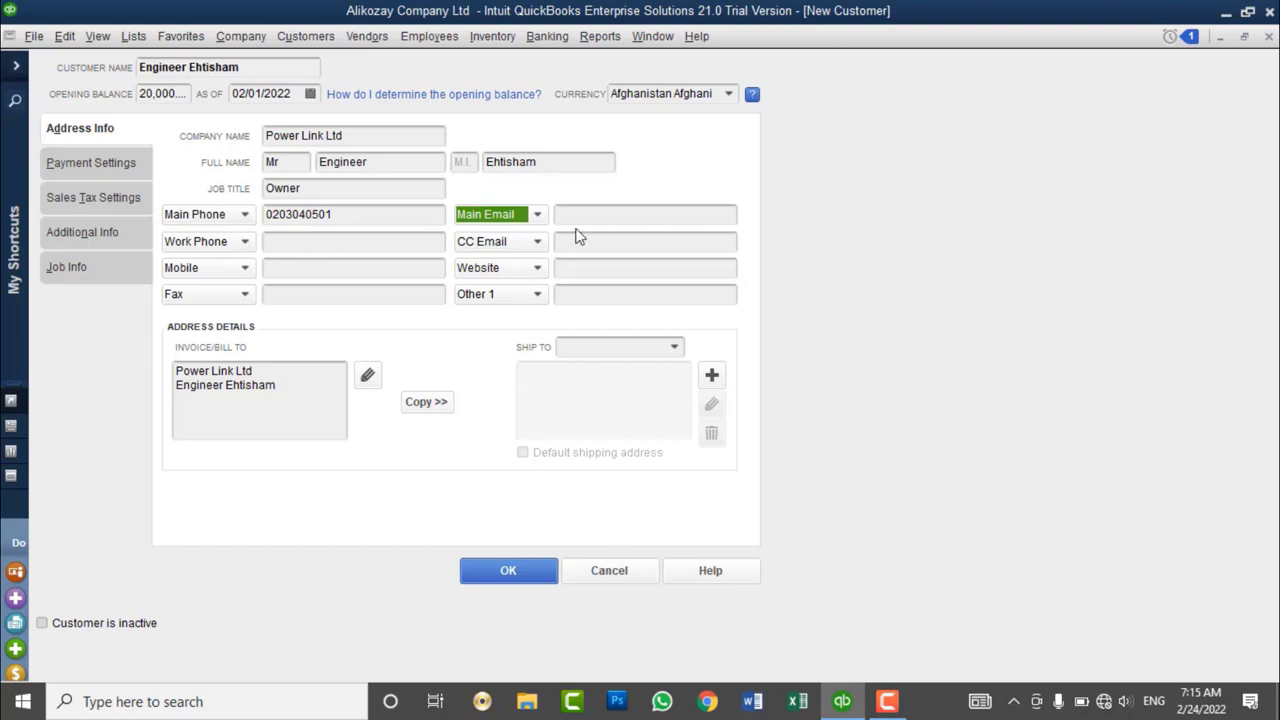
left_click(591, 216)
type("p")
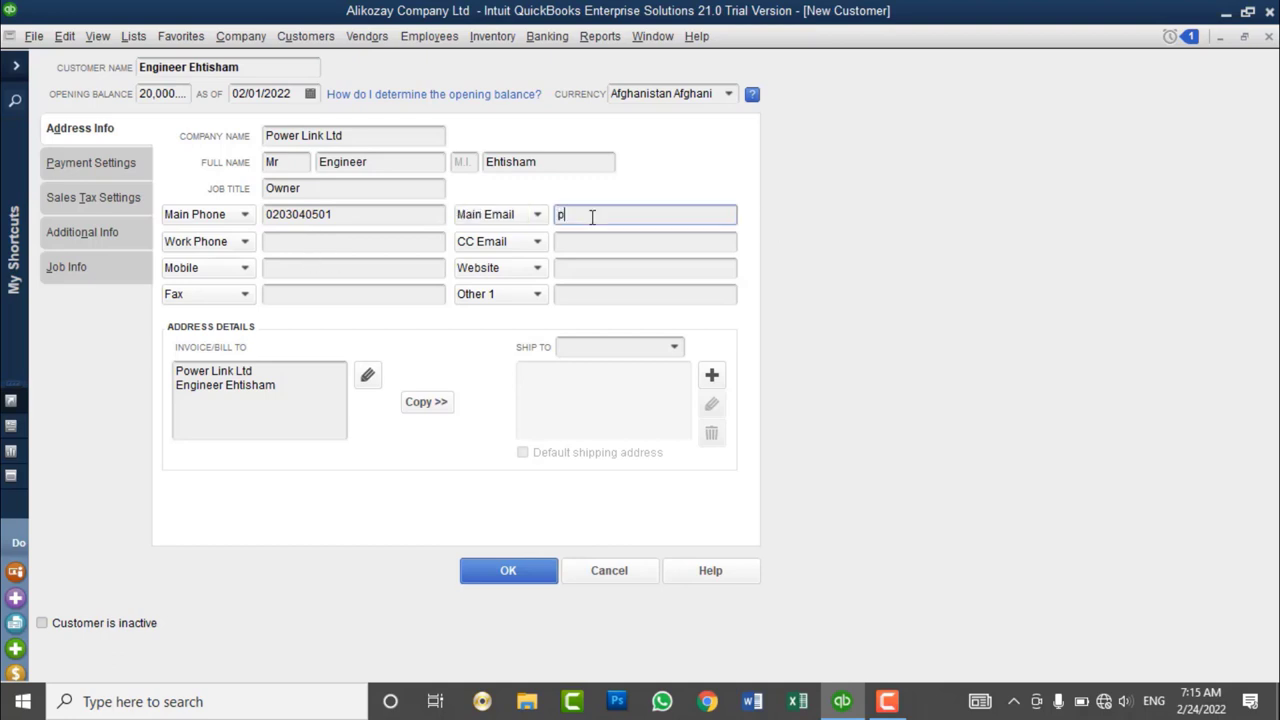
type("owerlink")
key("BackSpace")
key("BackSpace")
key("BackSpace")
key("BackSpace")
key("BackSpace")
key("BackSpace")
key("BackSpace")
key("BackSpace")
key("BackSpace")
type("ind")
key("BackSpace")
key("BackSpace")
type("fo")
key("BackSpace")
key("BackSpace")
- Add the customer's work phone and mobile numbers
left_click(329, 243)
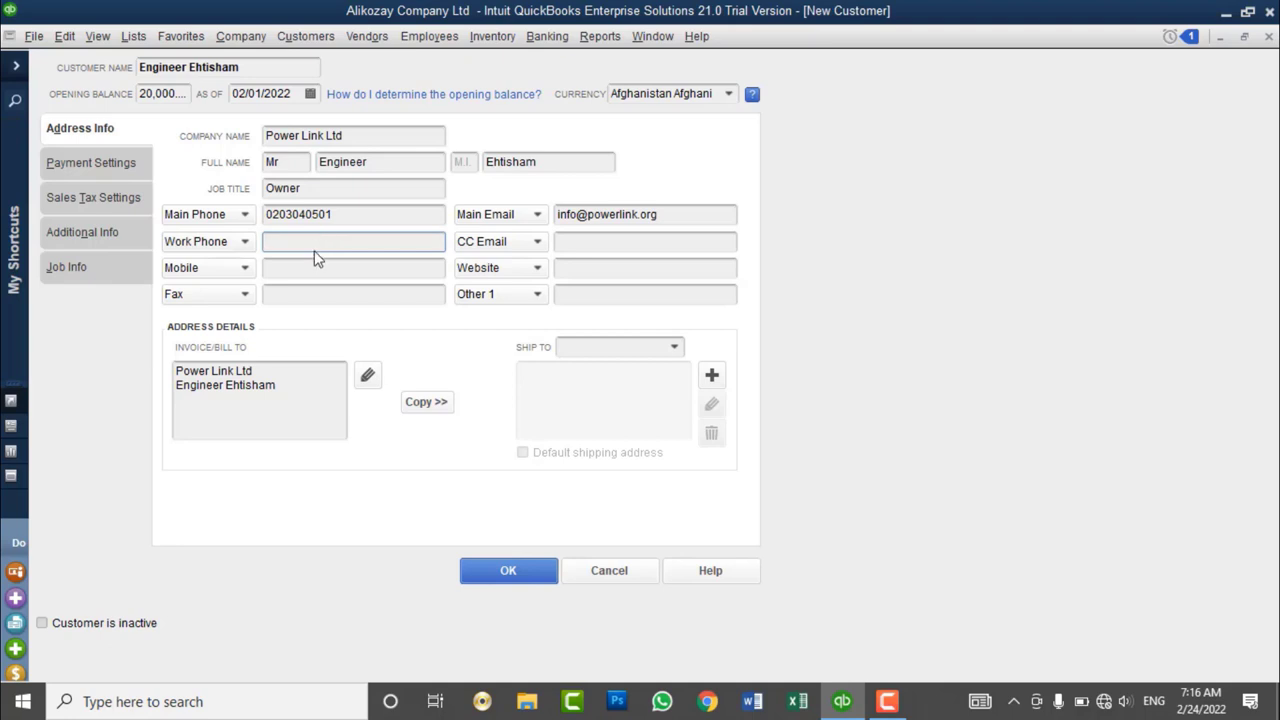
left_click(292, 274)
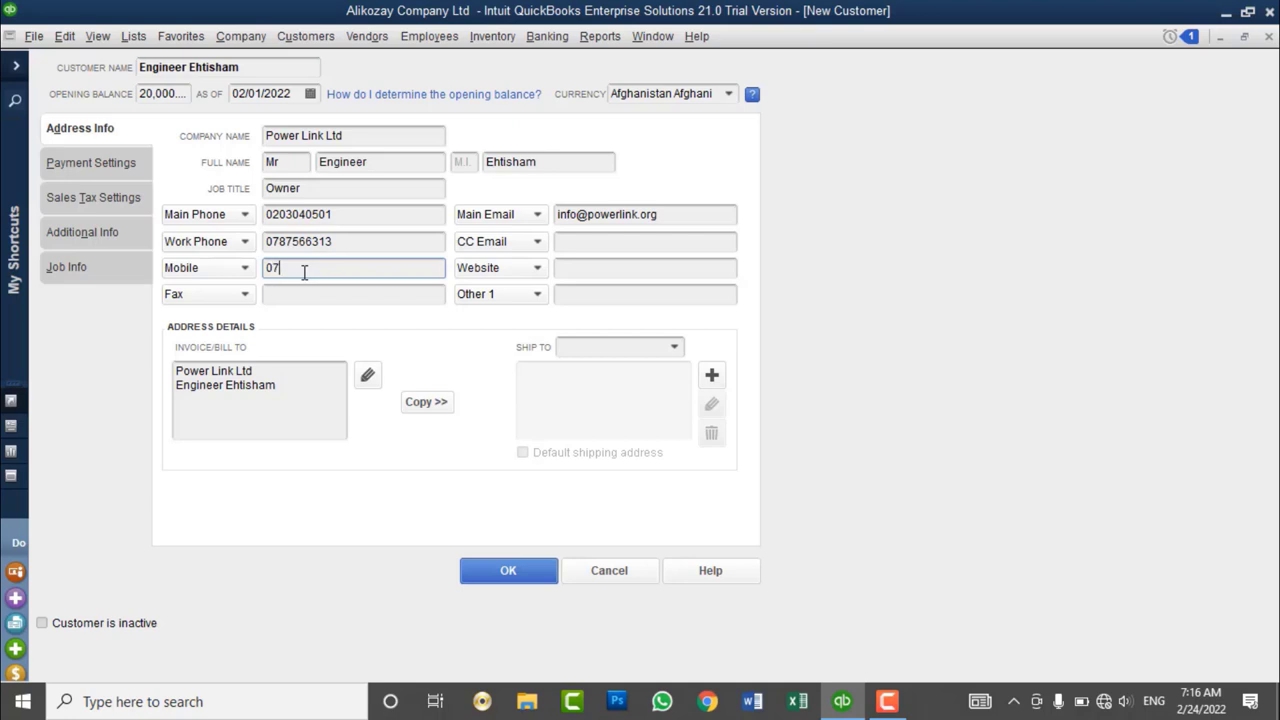
key("Tab")
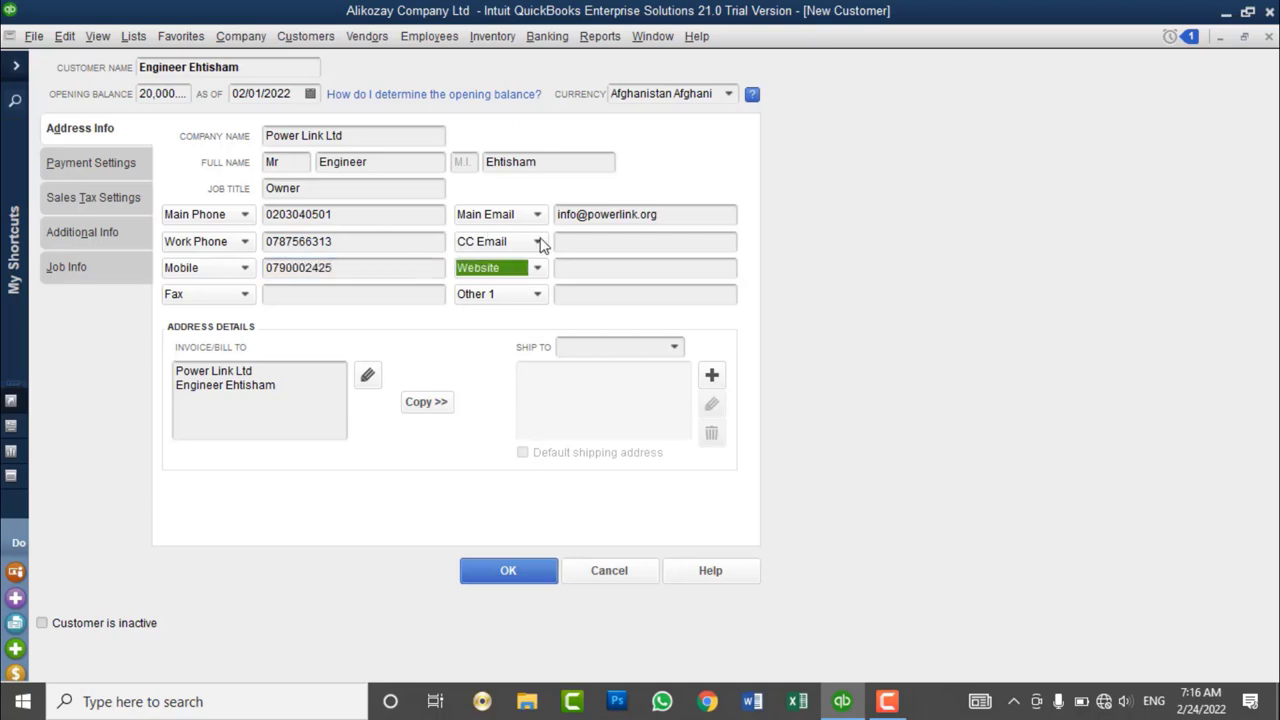
left_click(571, 241)
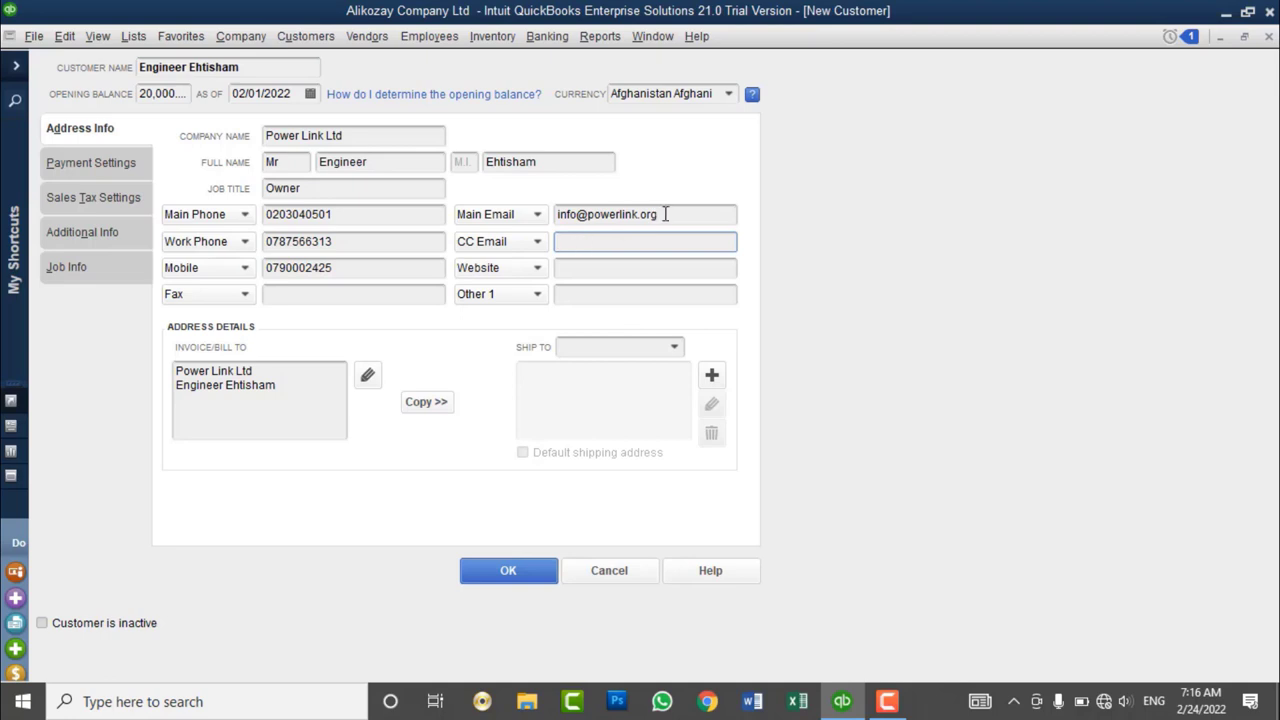
- Enter the CC e-mail address at the company's domain
left_click_drag(664, 214, 547, 214)
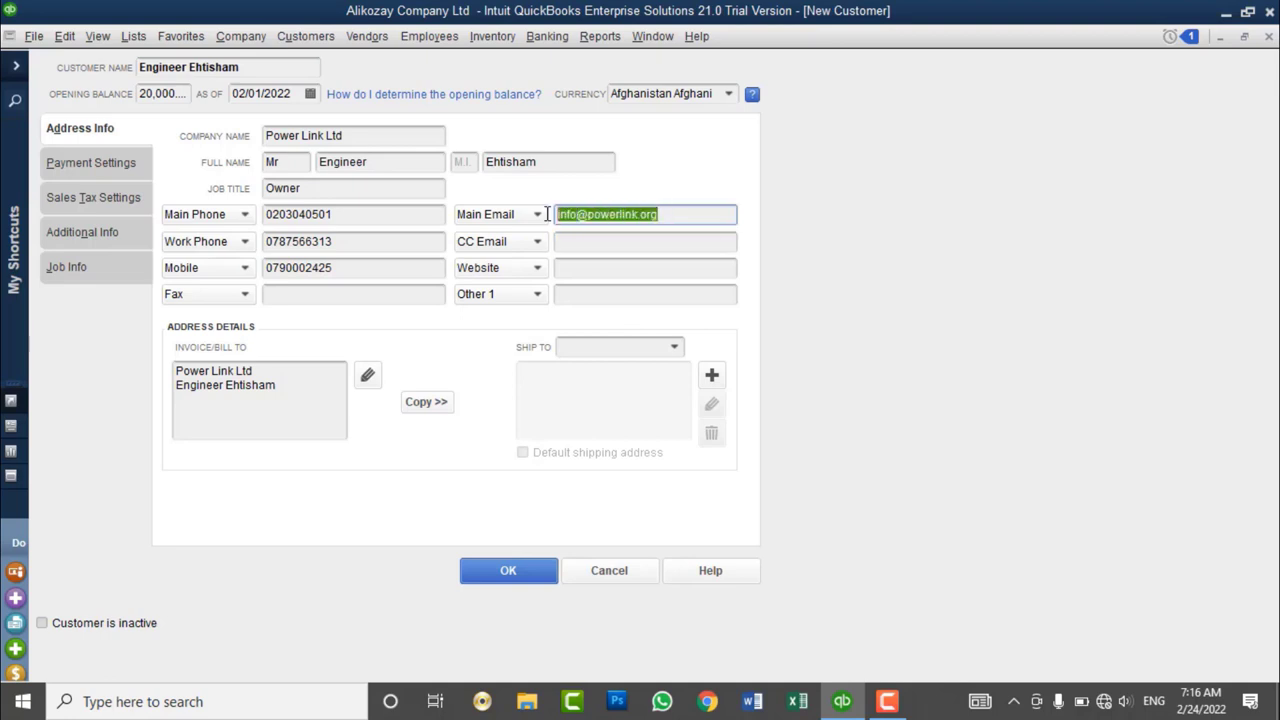
left_click(629, 241)
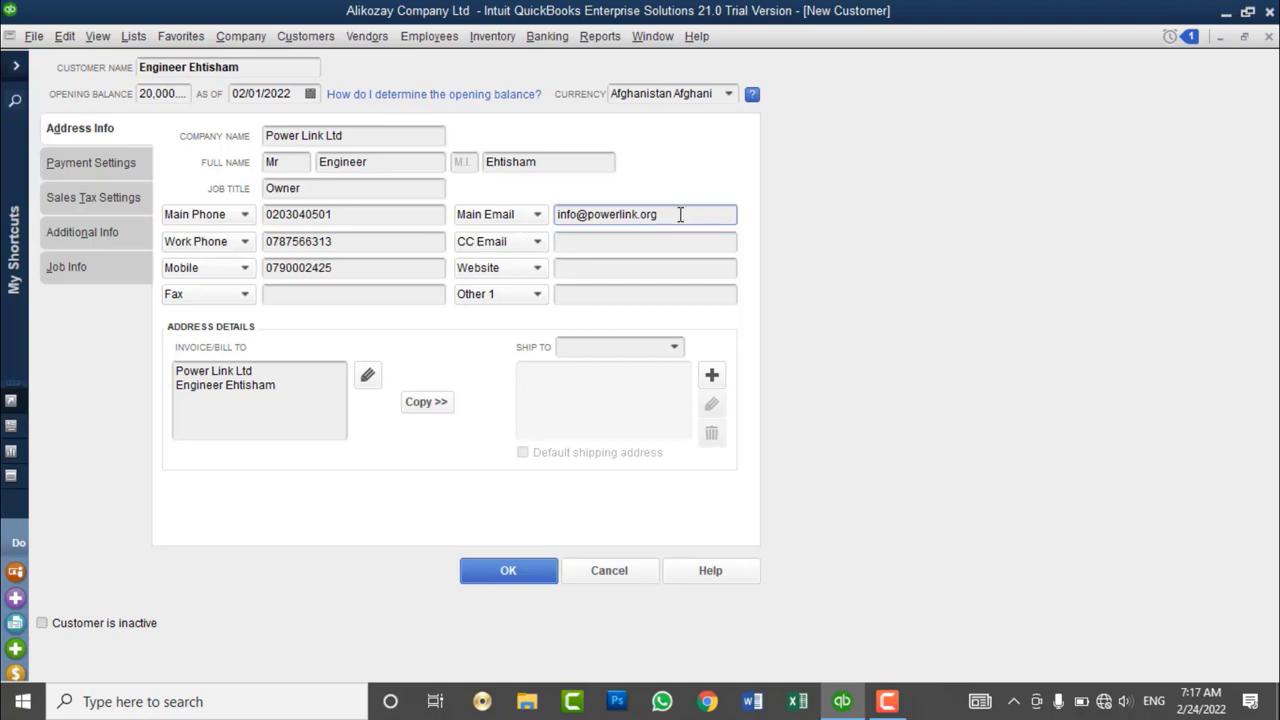
left_click(643, 243)
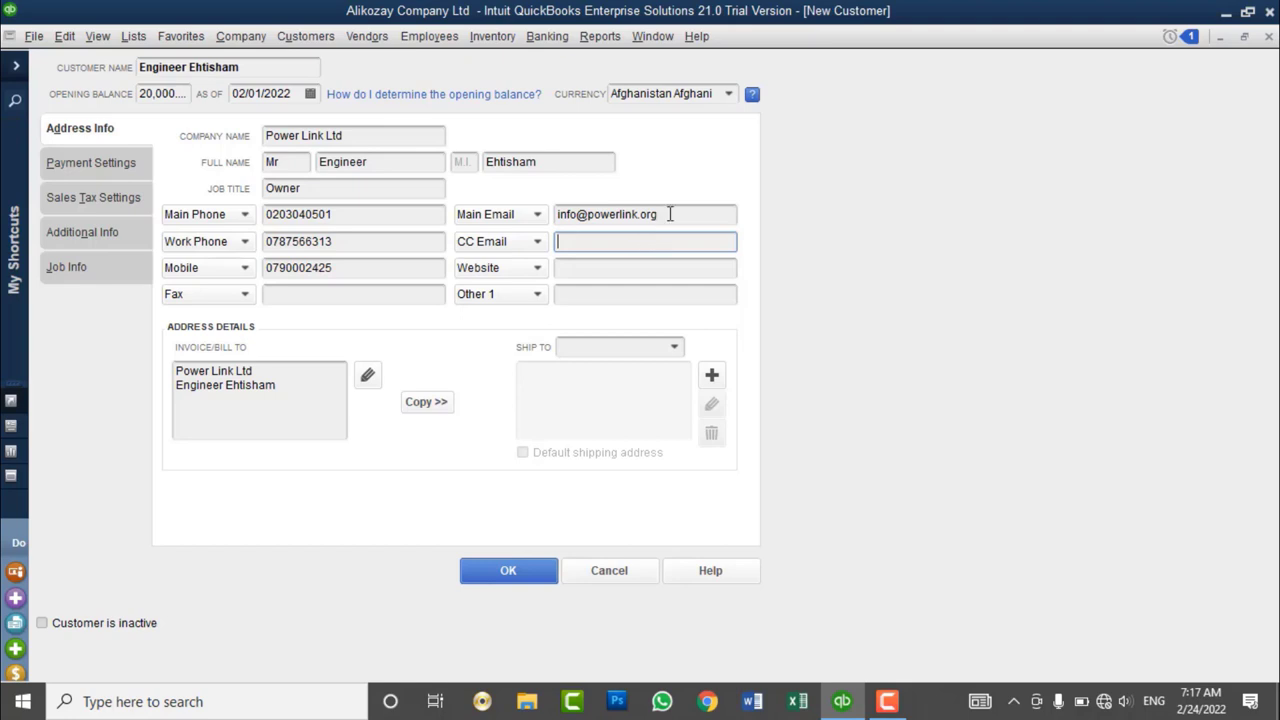
left_click_drag(669, 214, 551, 217)
left_click(566, 246)
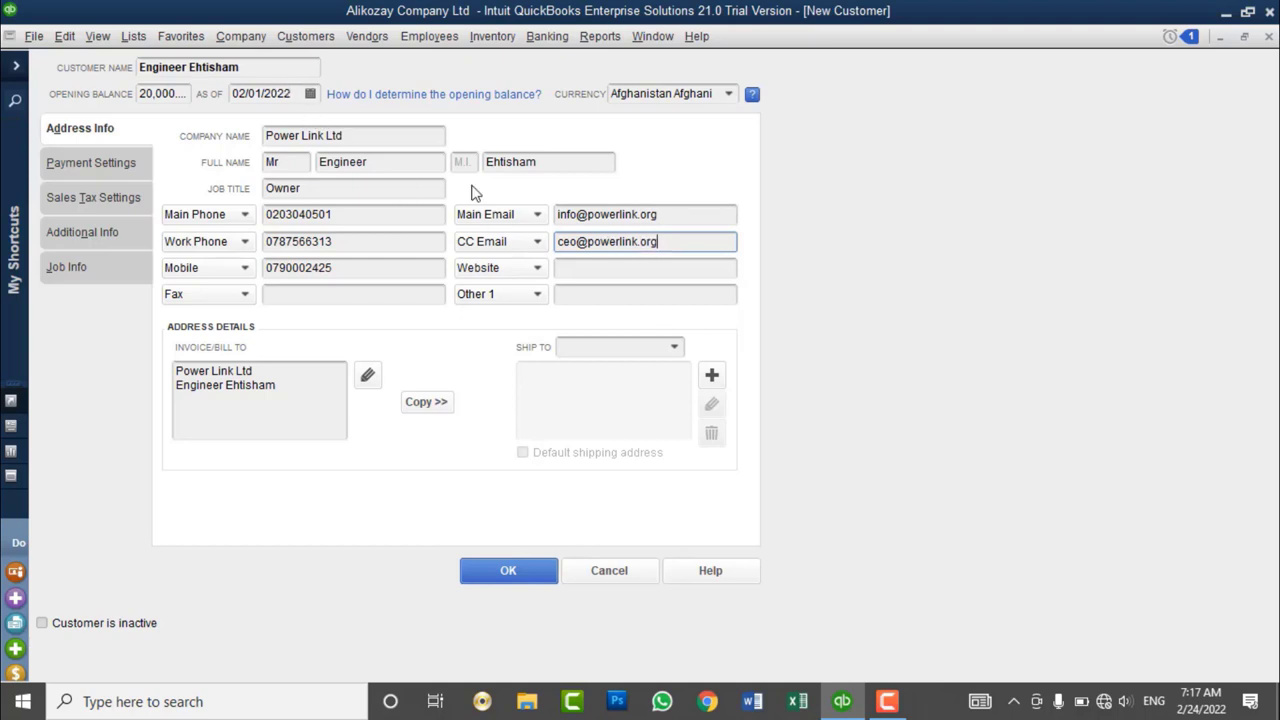
left_click_drag(276, 67, 138, 67)
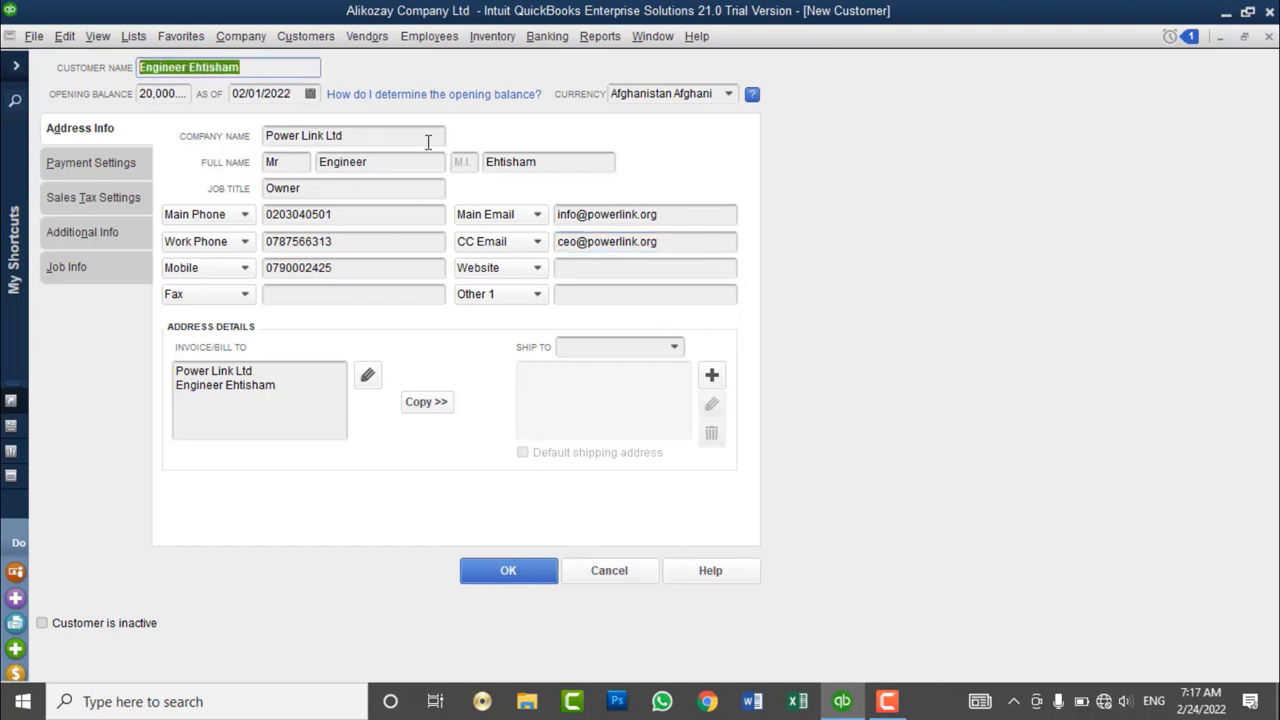
left_click_drag(700, 215, 543, 203)
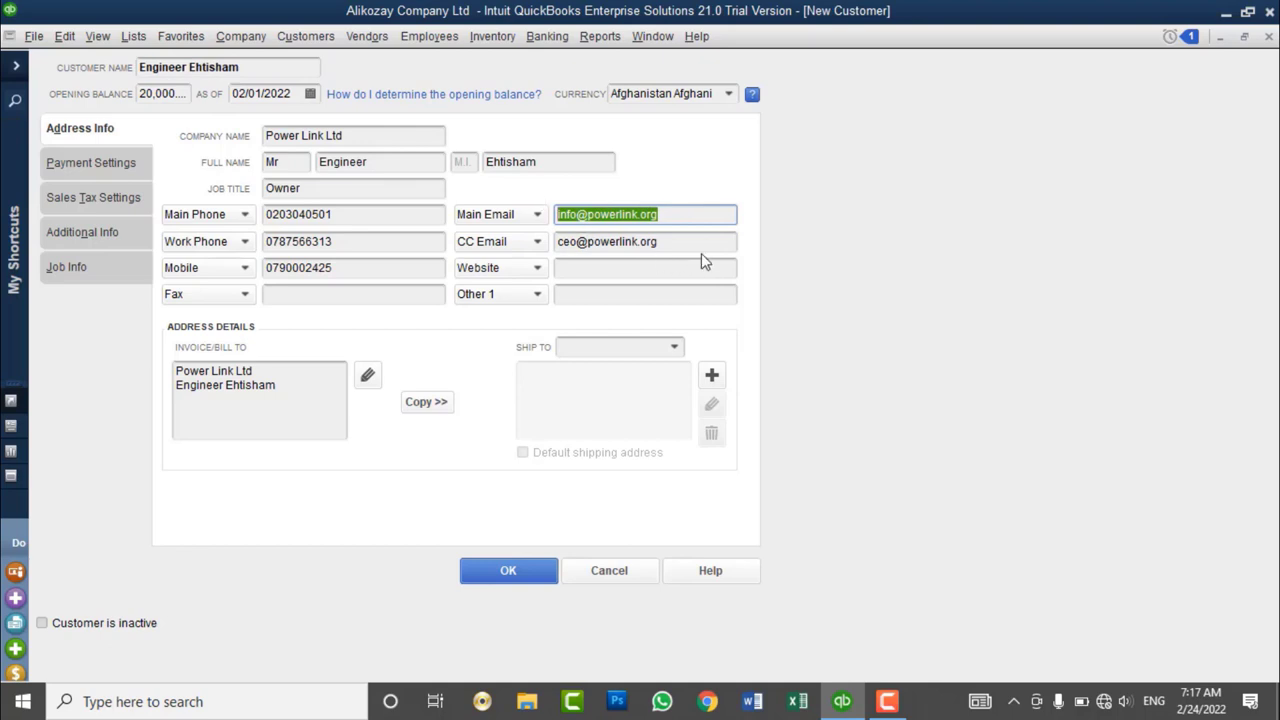
left_click_drag(675, 241, 518, 249)
left_click_drag(668, 213, 548, 205)
left_click_drag(684, 242, 495, 218)
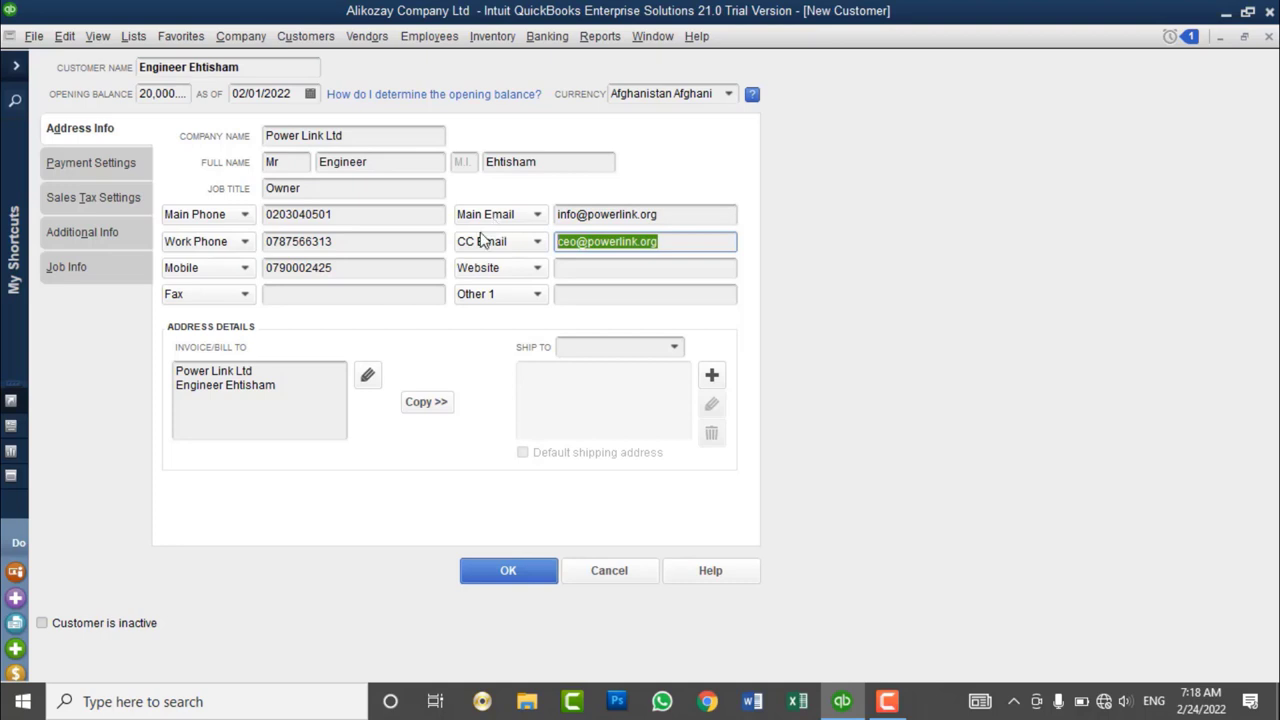
left_click(590, 264)
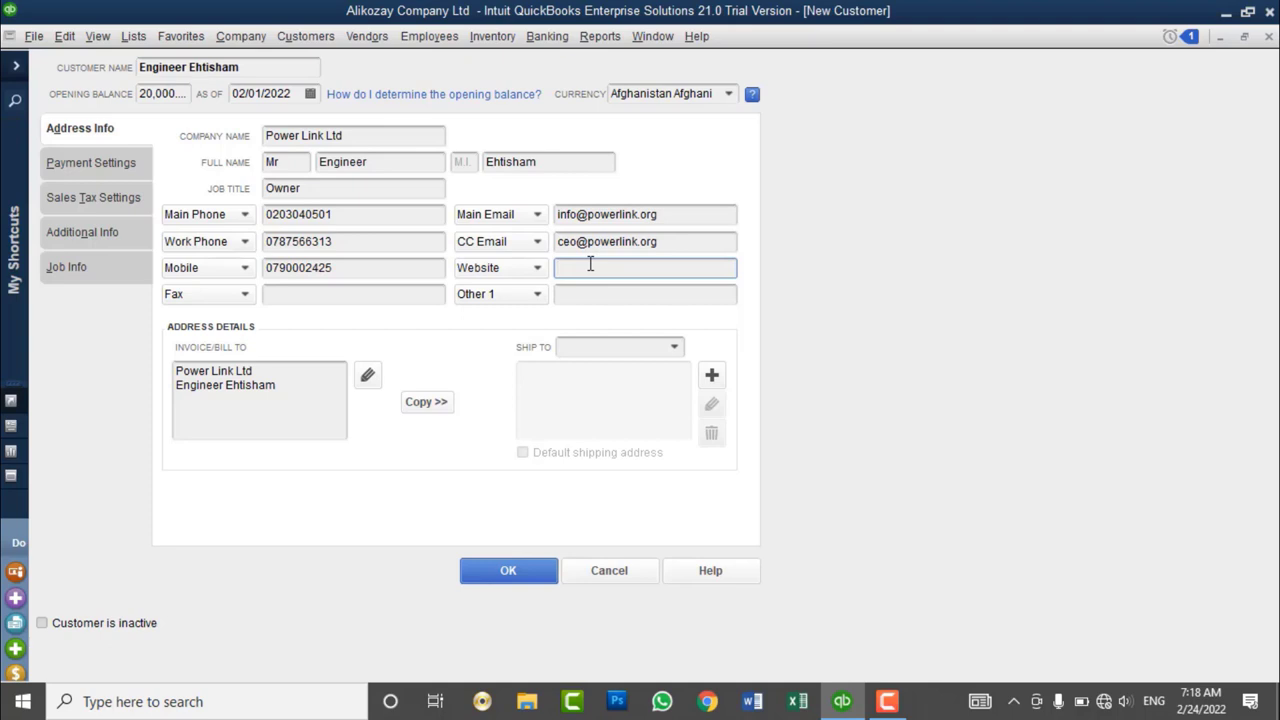
type("www.powerlin.l.org")
- Change the Other 1 contact type to Skype ID and enter the customer's Skype name
left_click(384, 298)
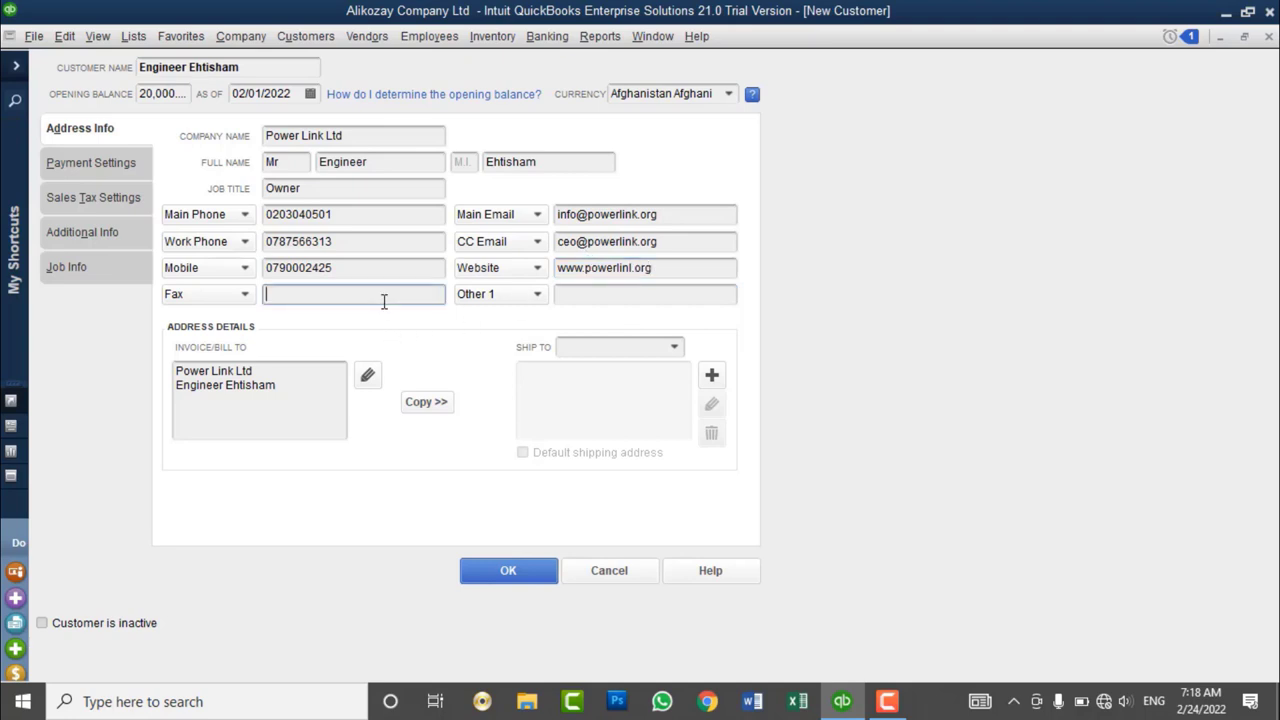
left_click(577, 290)
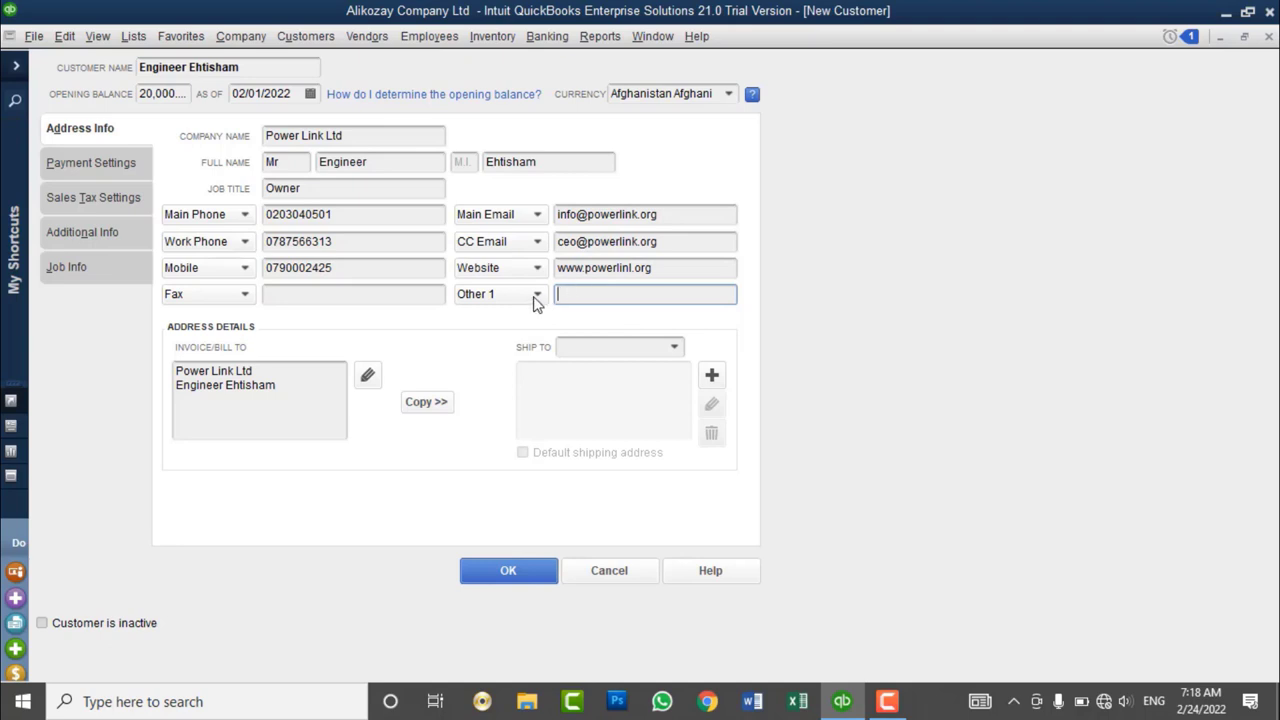
left_click(537, 297)
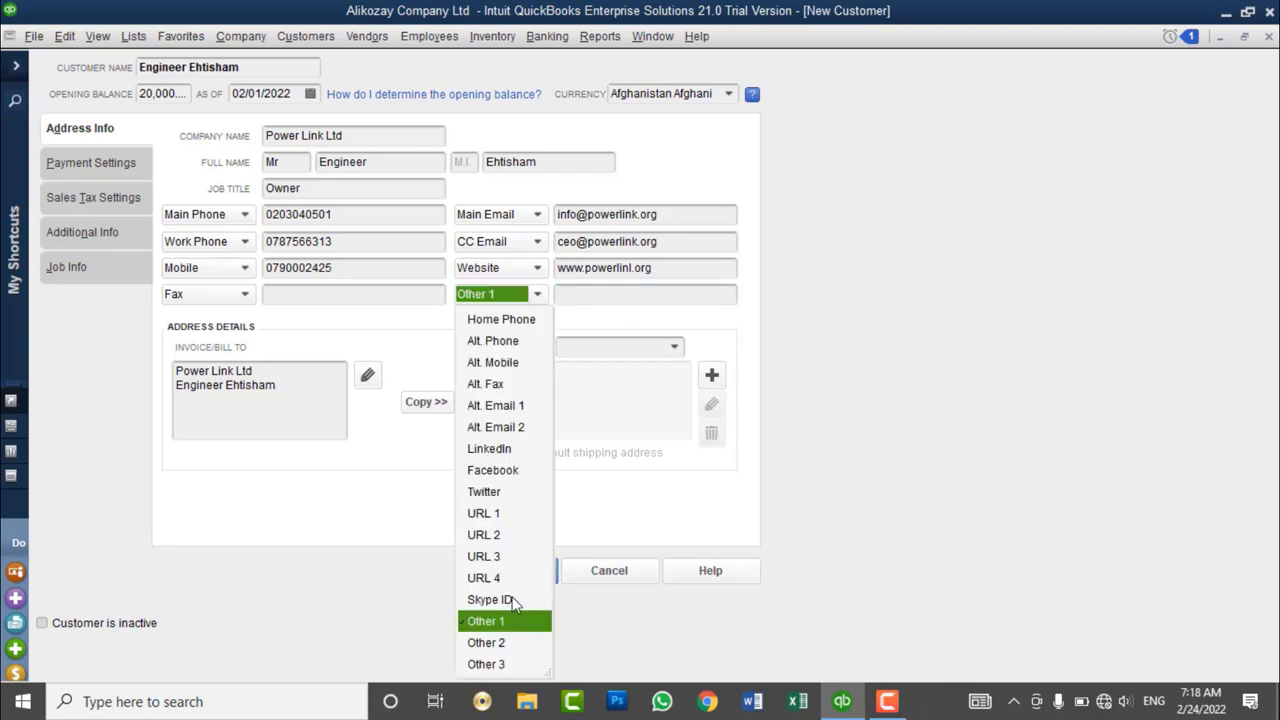
left_click(489, 599)
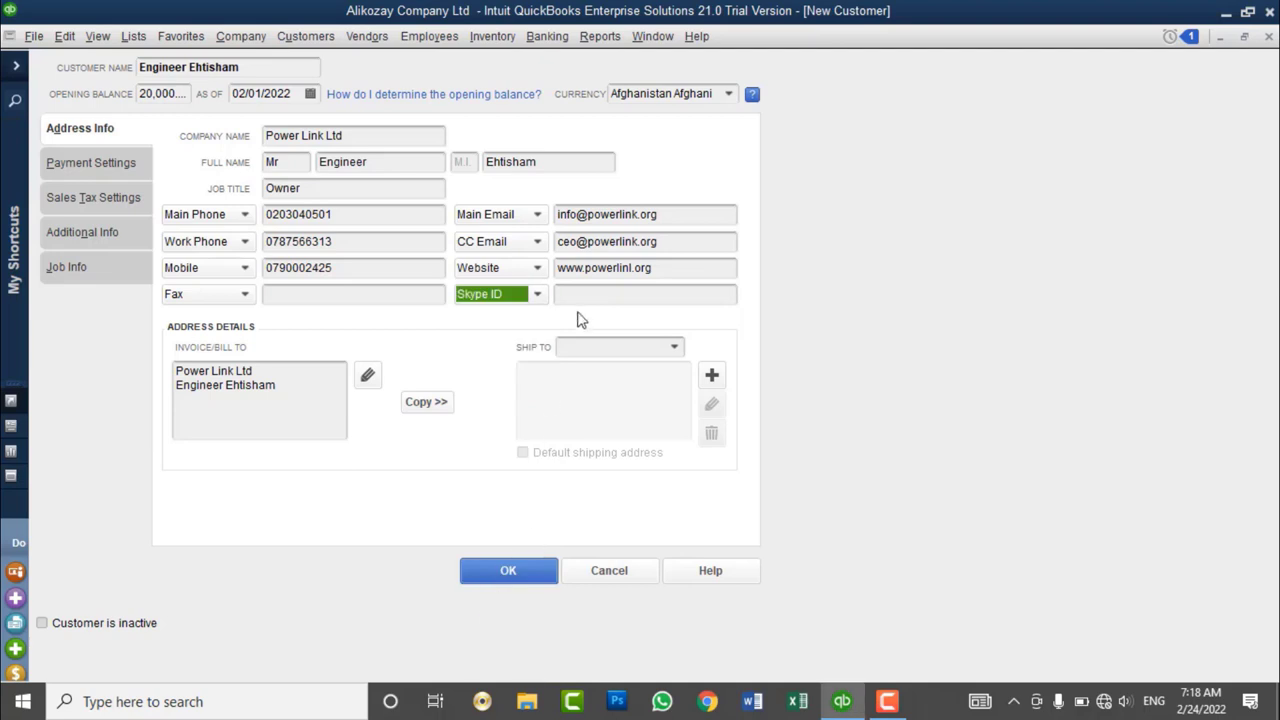
left_click(589, 294)
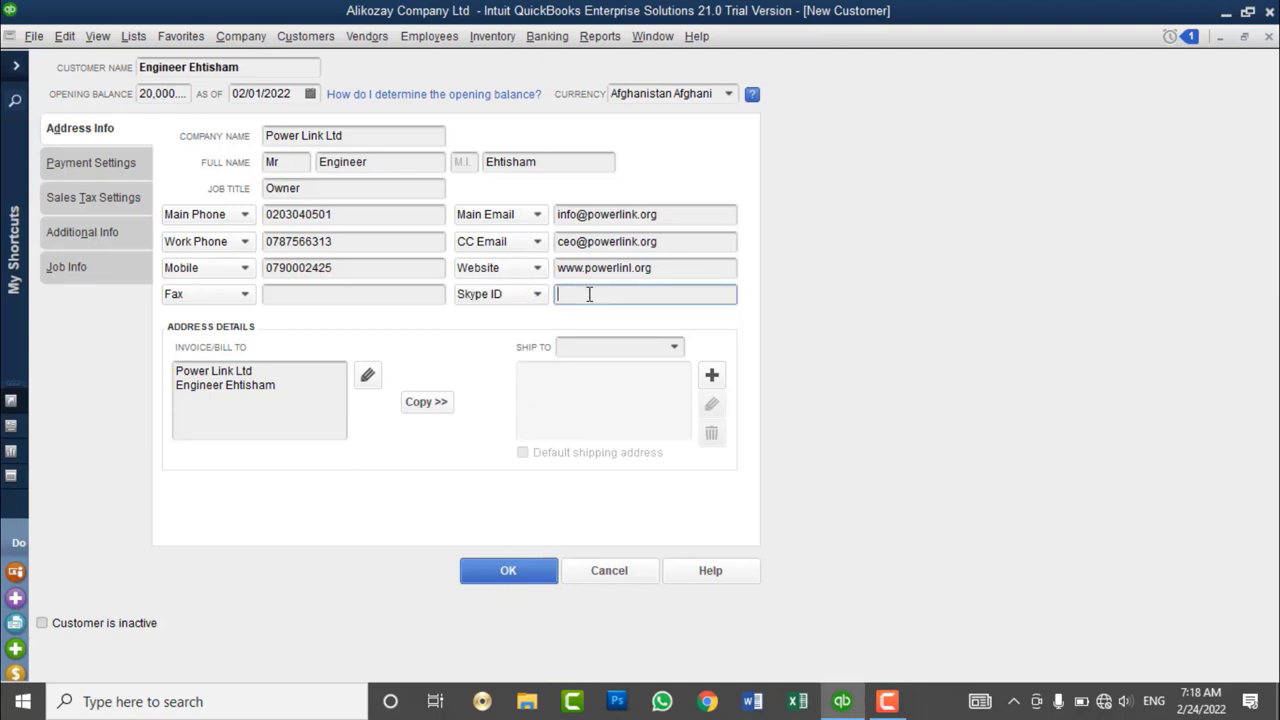
type("plink")
- Append the district, city and country line and the postal code to the bill-to address
left_click(258, 418)
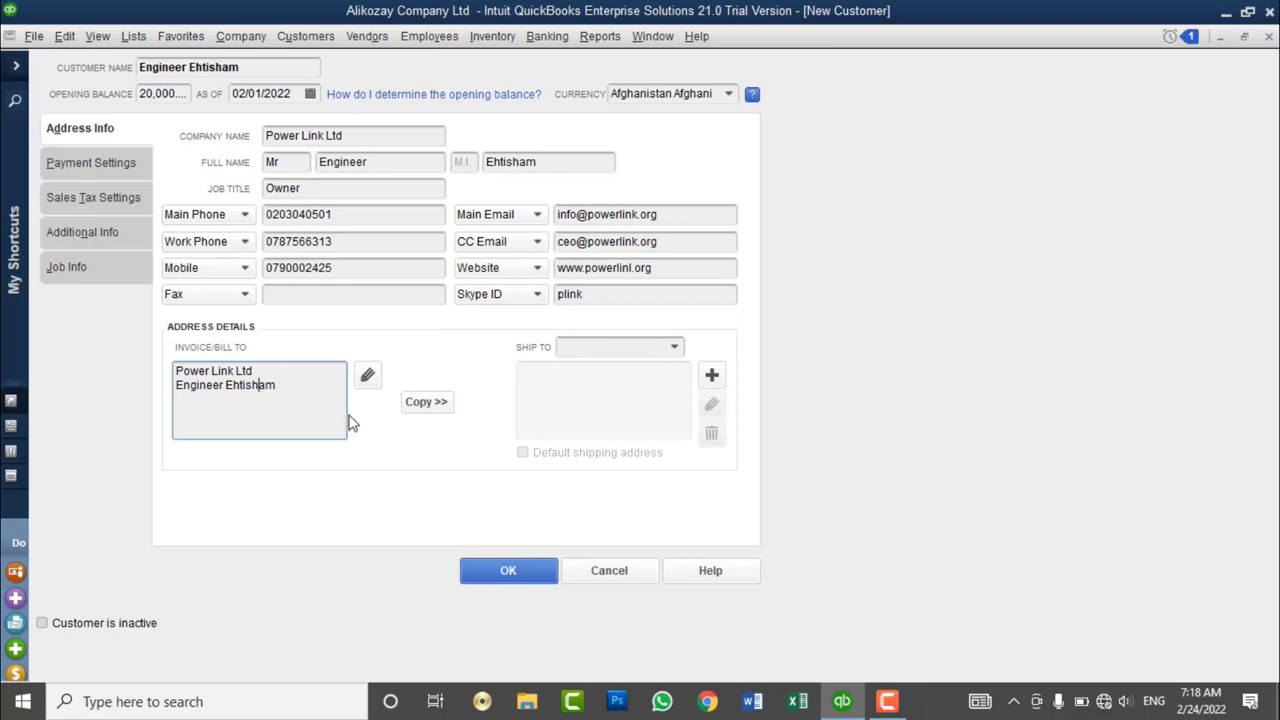
left_click_drag(280, 390, 163, 374)
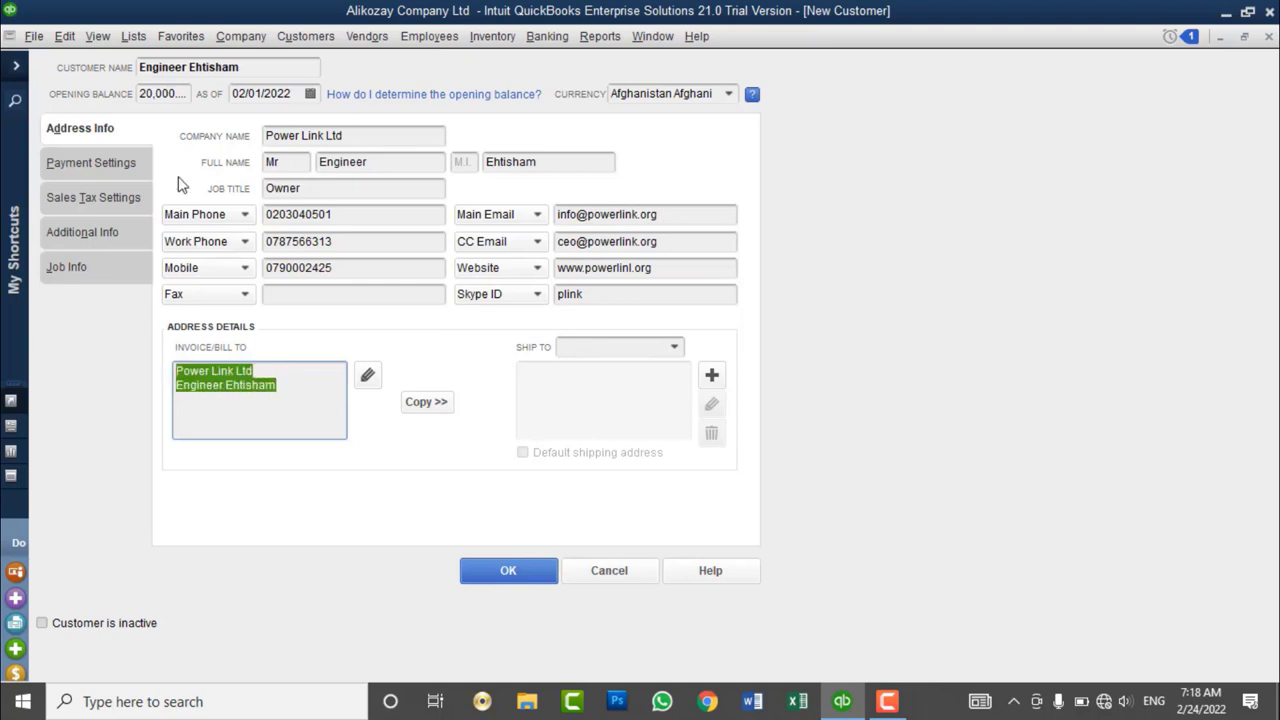
left_click(284, 386)
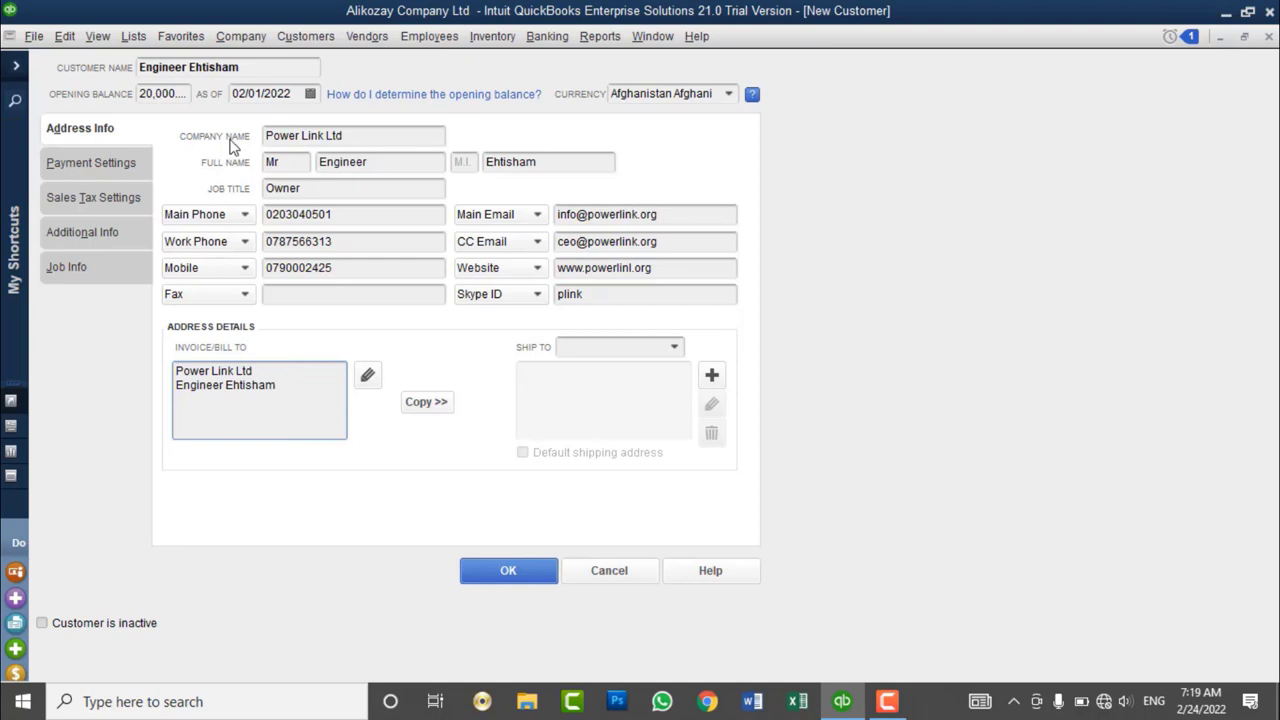
left_click_drag(240, 67, 134, 82)
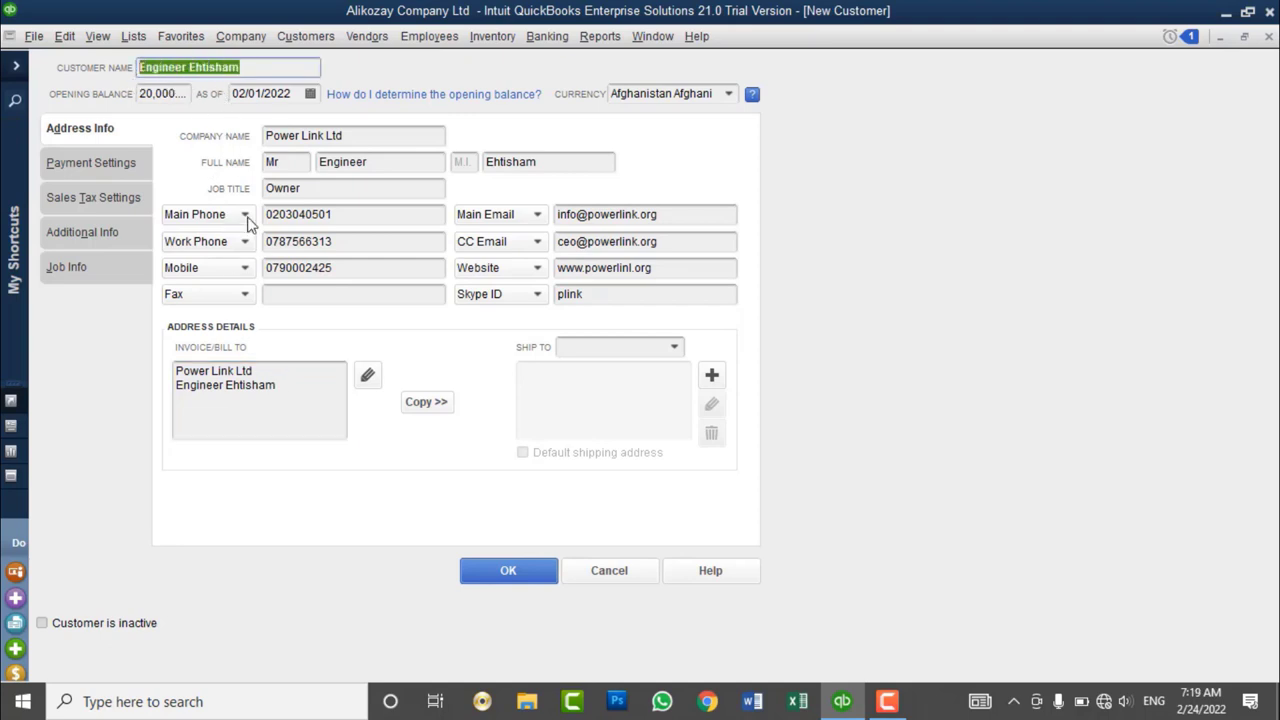
left_click(291, 396)
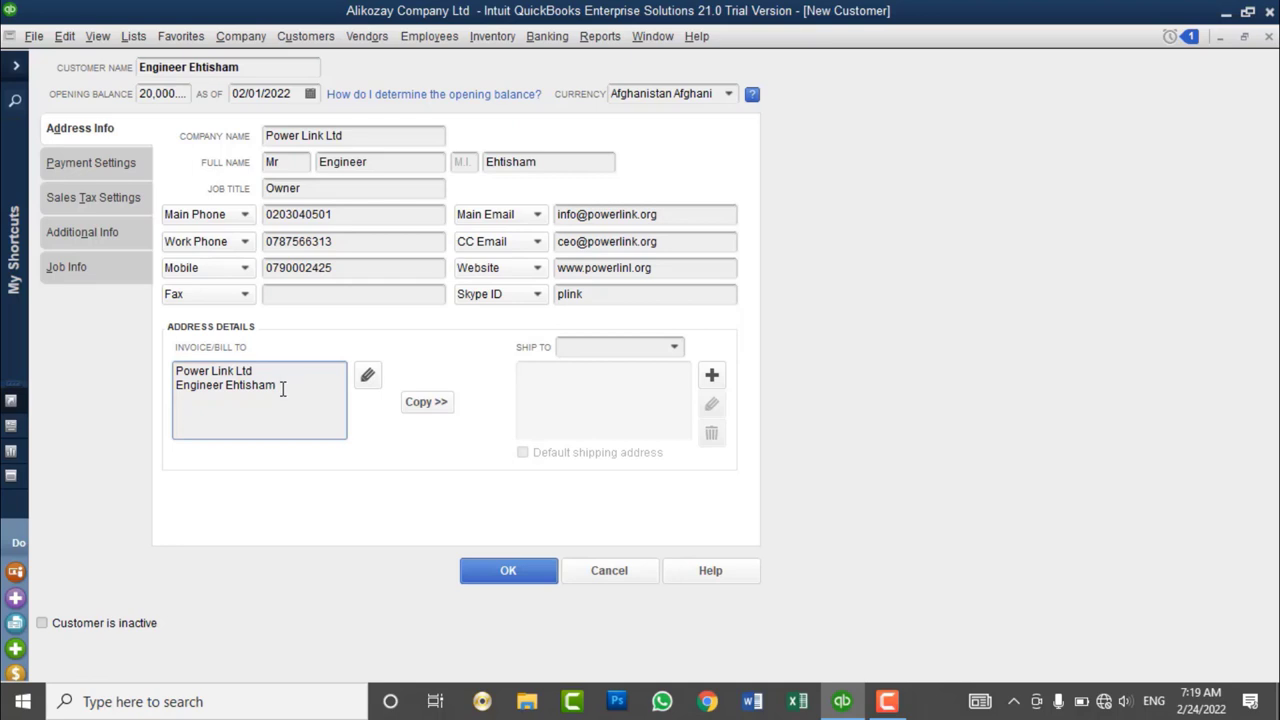
type("District")
type("#2")
type(", Kabul, ")
type("Afghanistan")
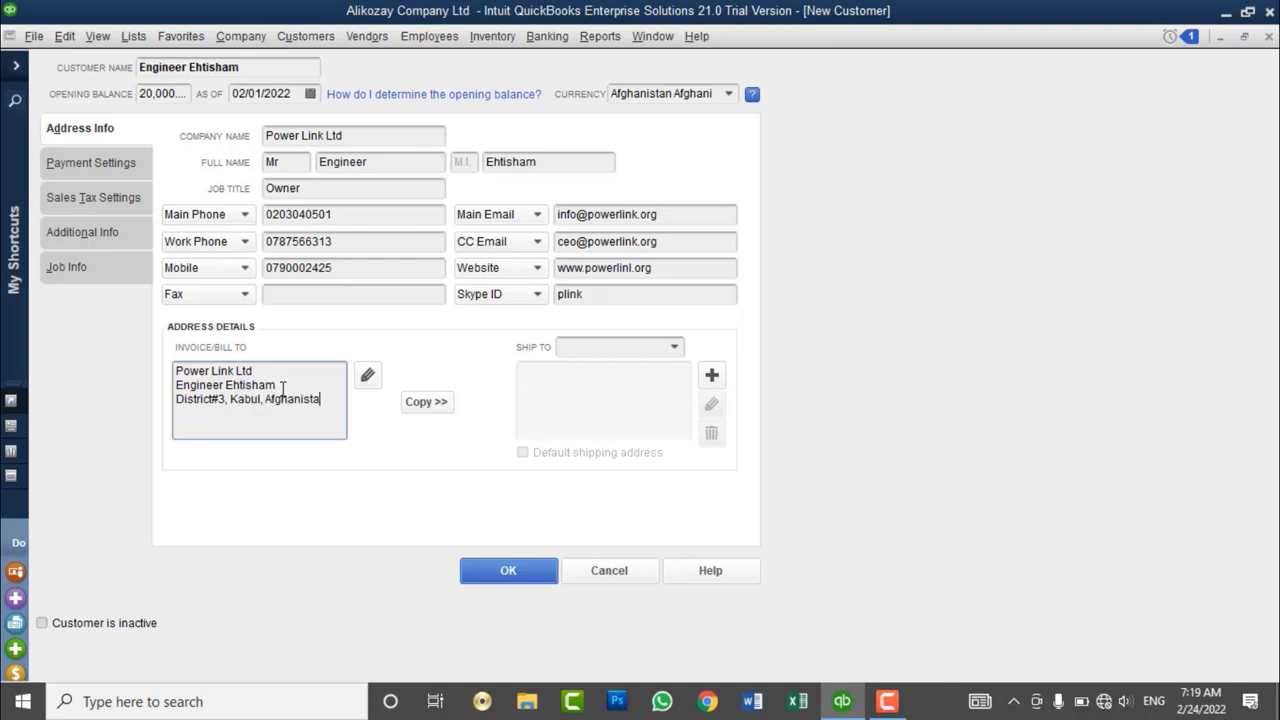
key("Return")
type("1006")
- Select the full bill-to address to review it
left_click_drag(260, 417, 165, 367)
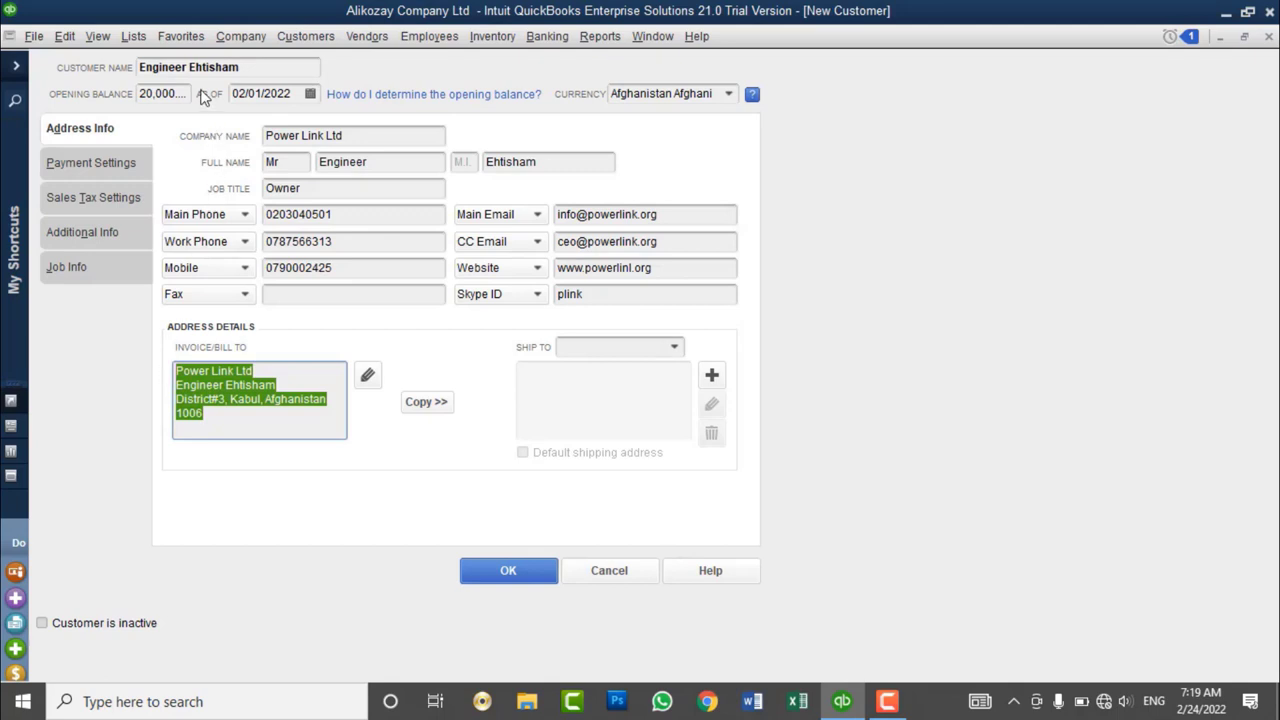
left_click(218, 414)
left_click_drag(227, 424, 164, 368)
left_click(228, 420)
left_click_drag(223, 421, 164, 357)
- Look over the new shipping address and billing address editors, then close them unchanged
left_click(711, 375)
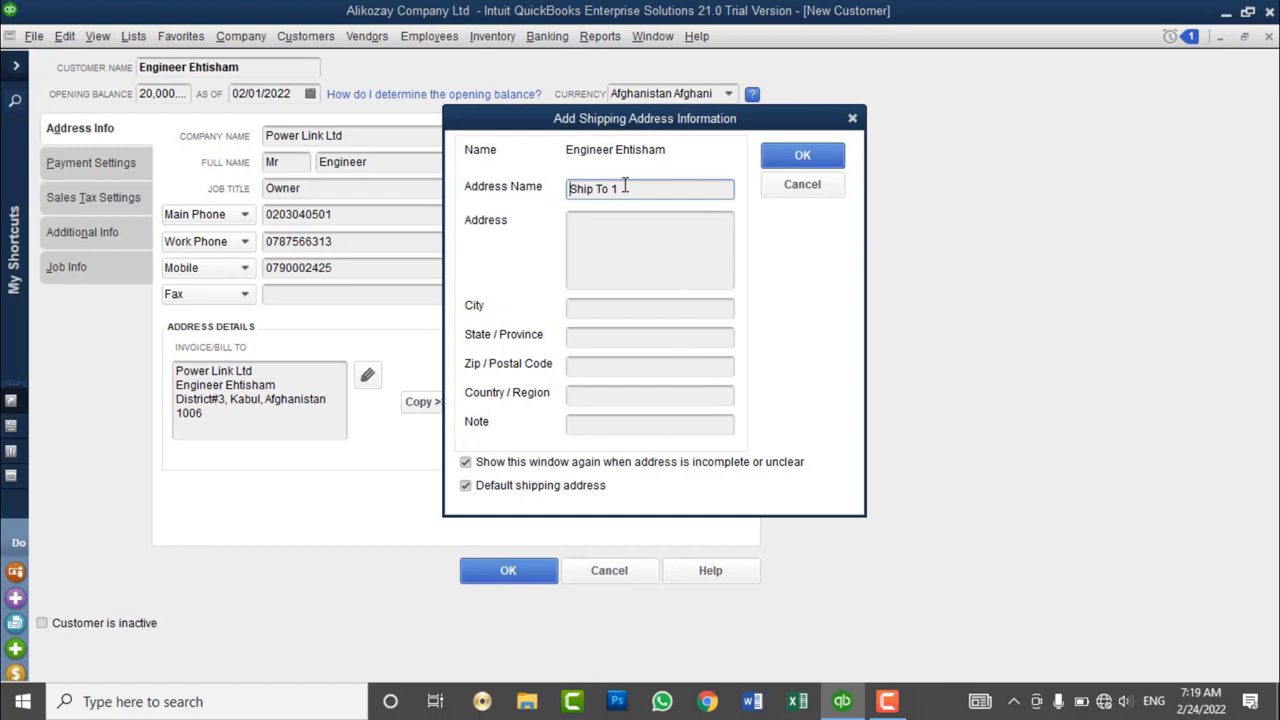
left_click_drag(622, 188, 573, 196)
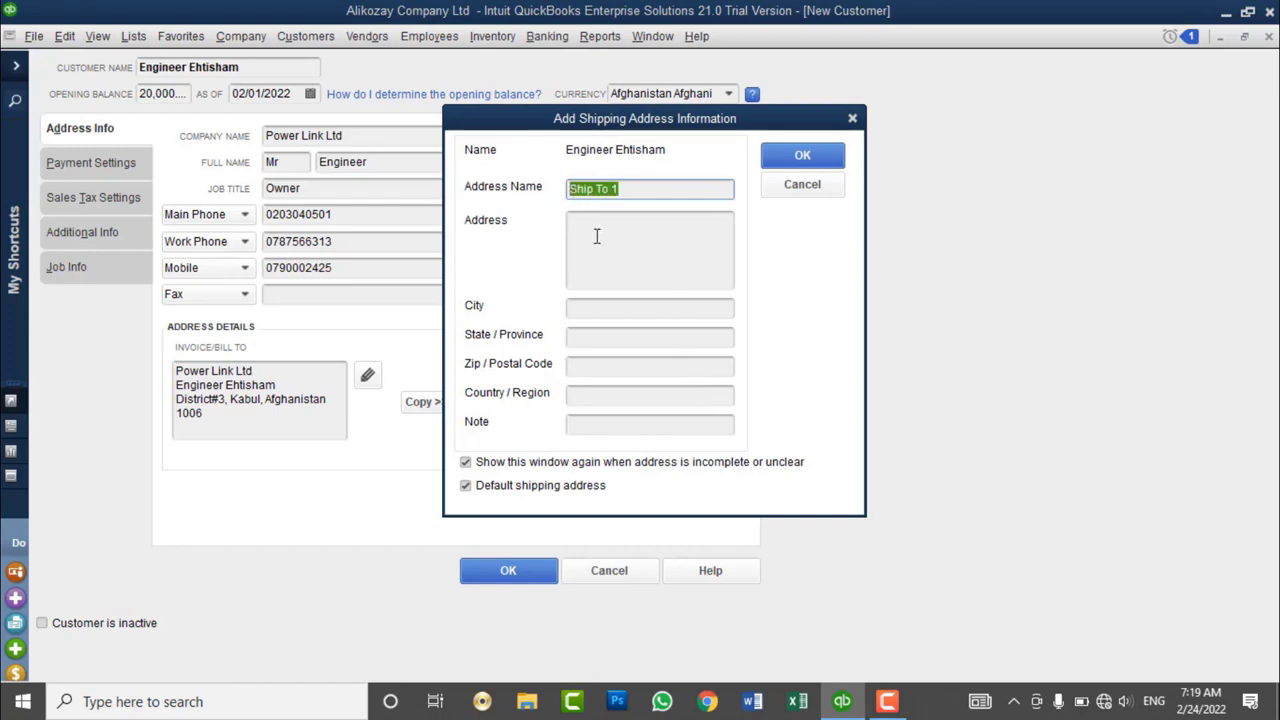
left_click(596, 236)
left_click(611, 306)
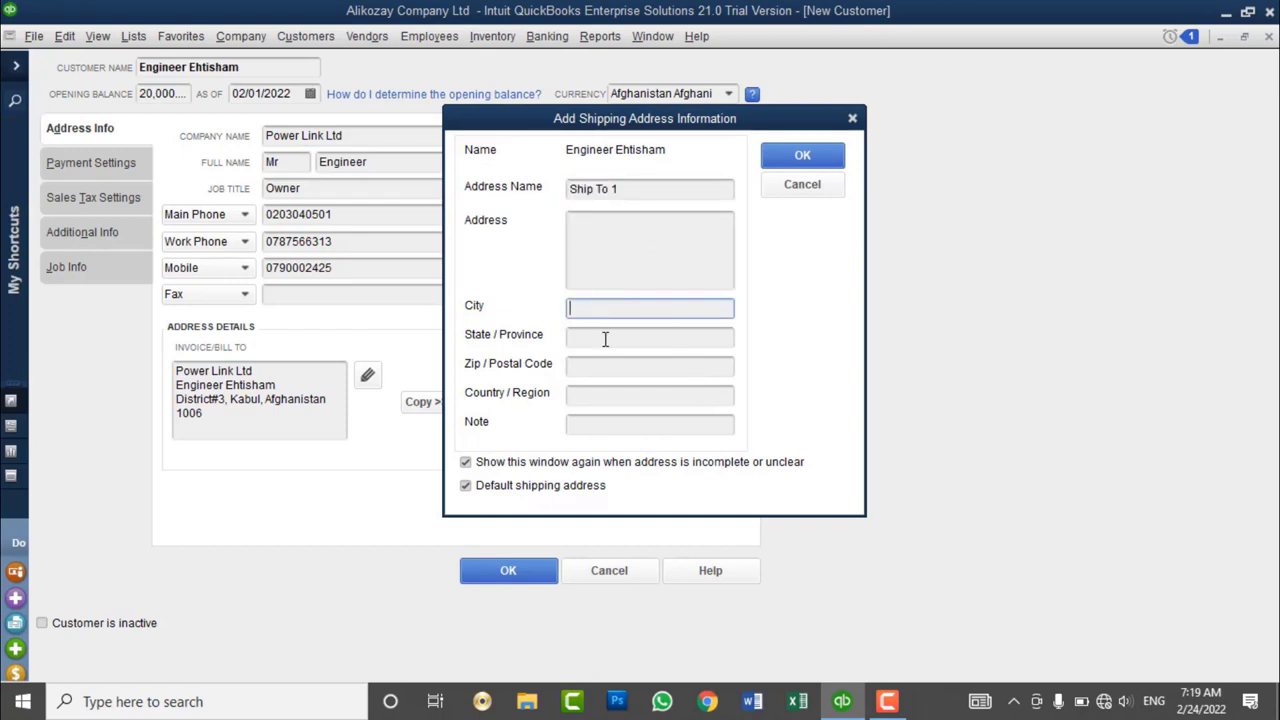
left_click(605, 339)
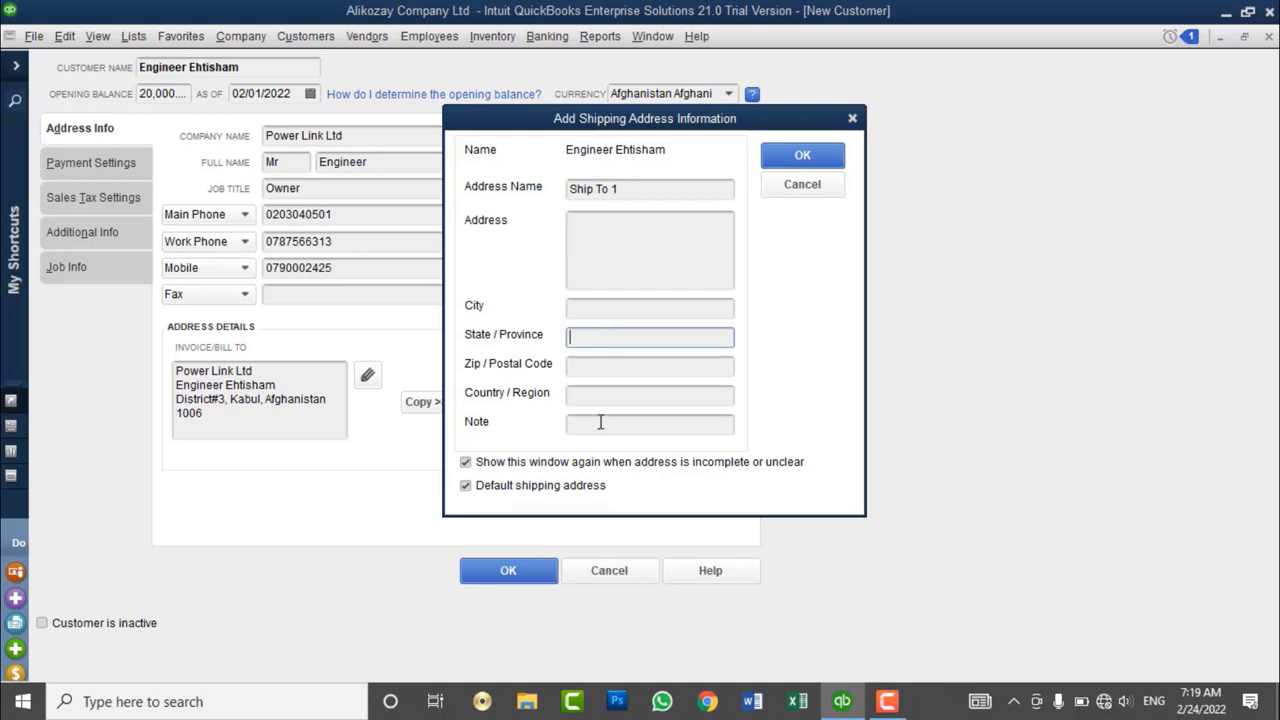
left_click(772, 185)
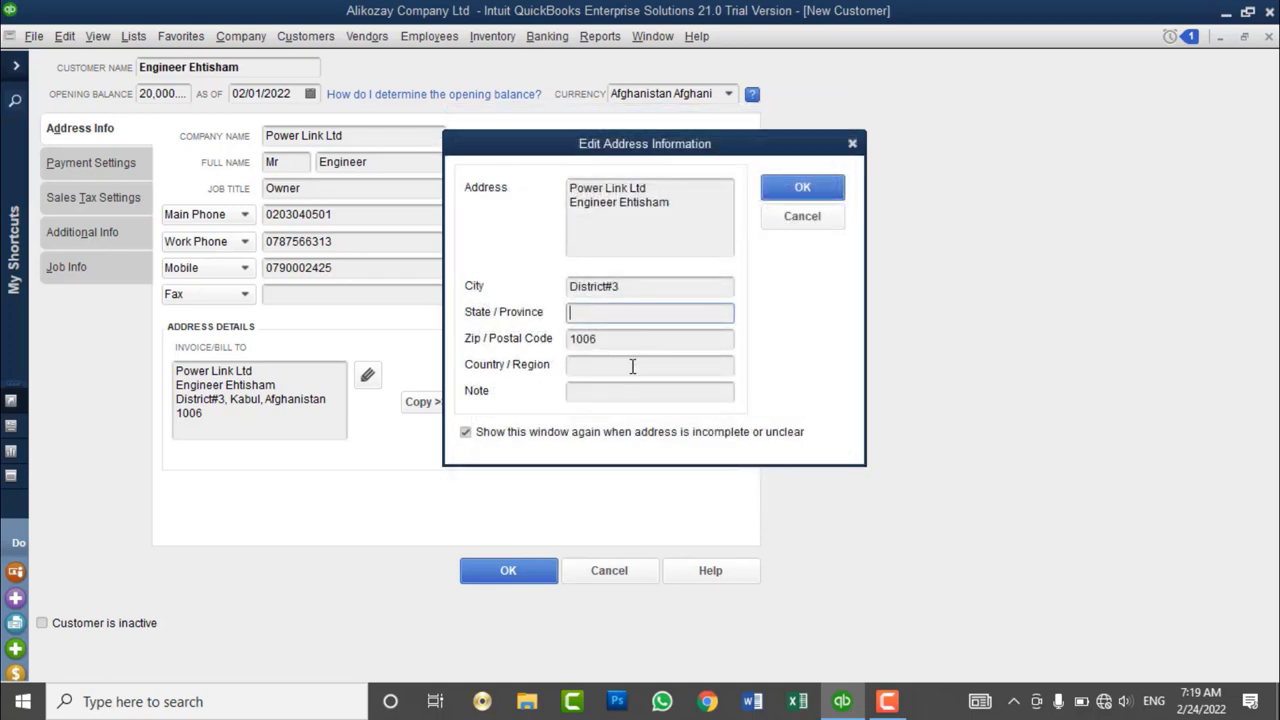
left_click(801, 217)
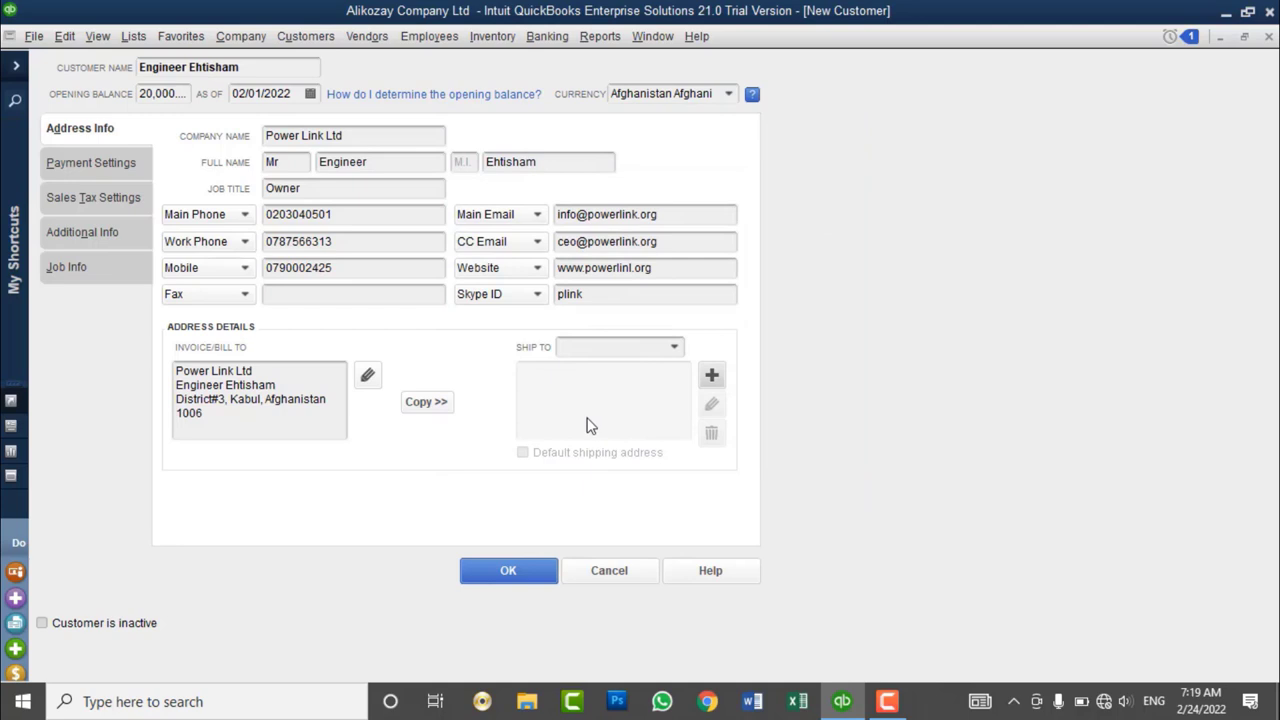
- Copy the billing address to Ship To 1, adding Kabul to City and Afghanistan as country
left_click(291, 434)
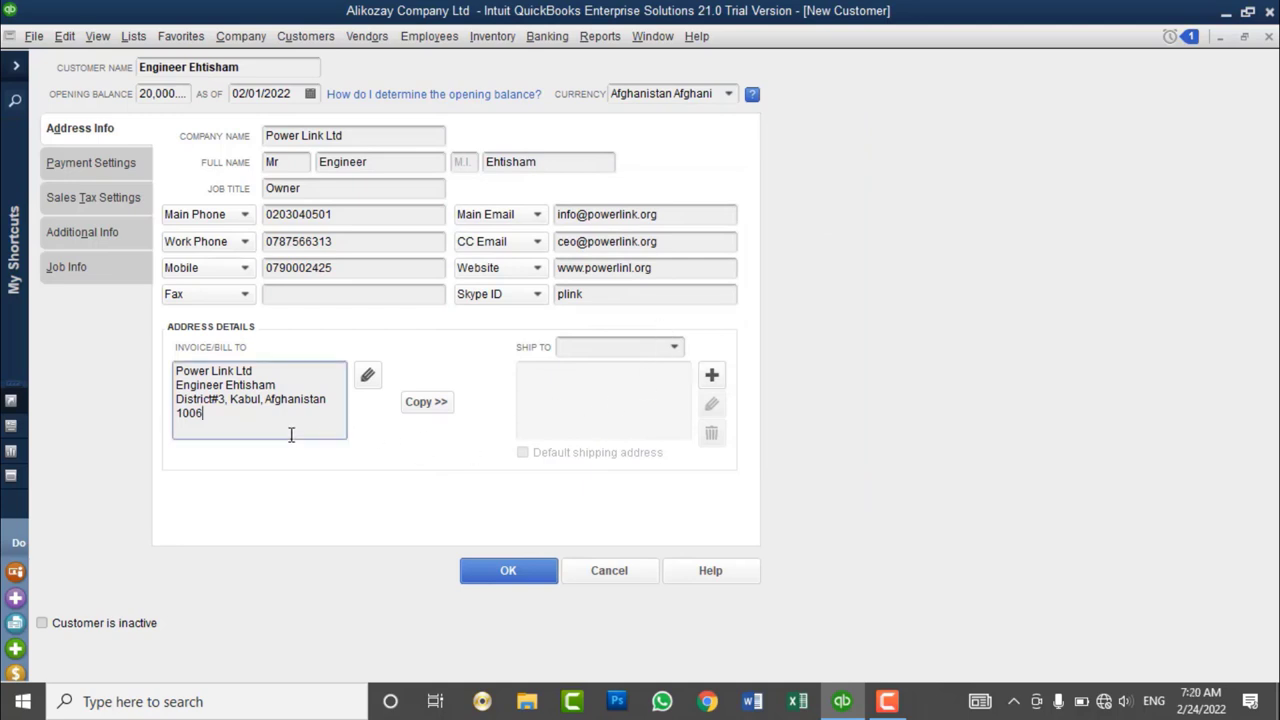
left_click(426, 401)
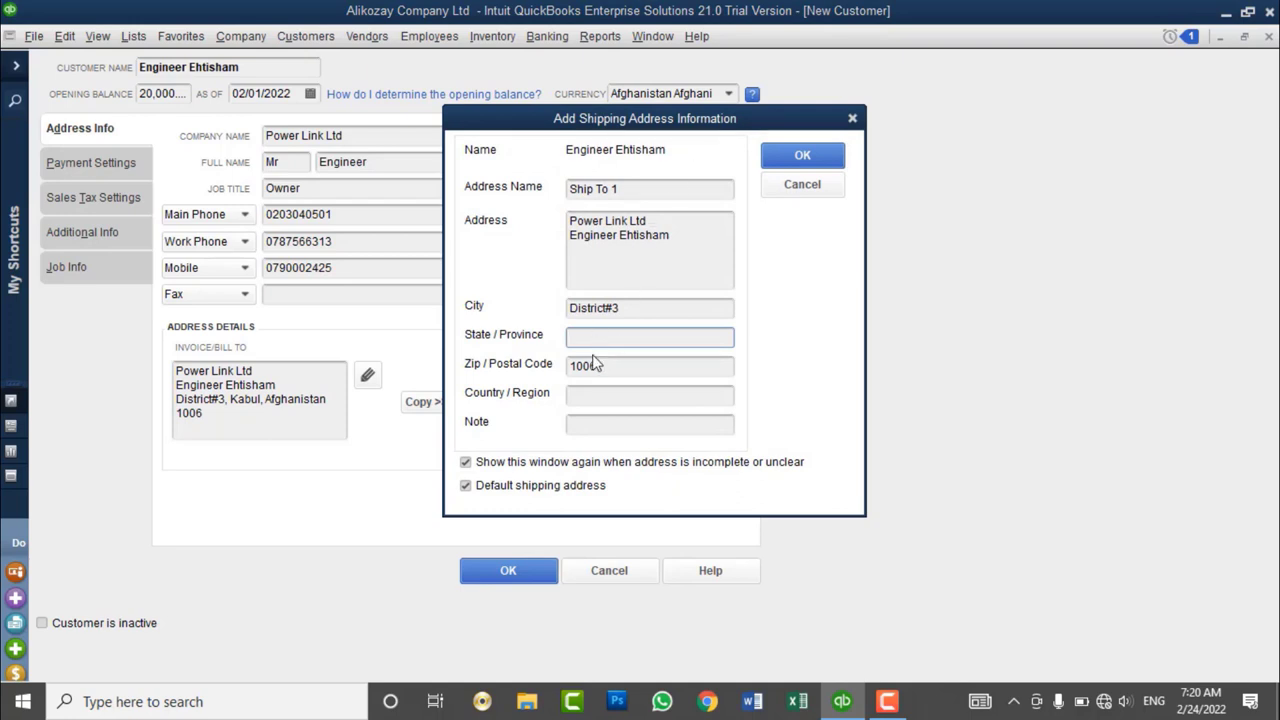
left_click(624, 307)
type(", Kabul")
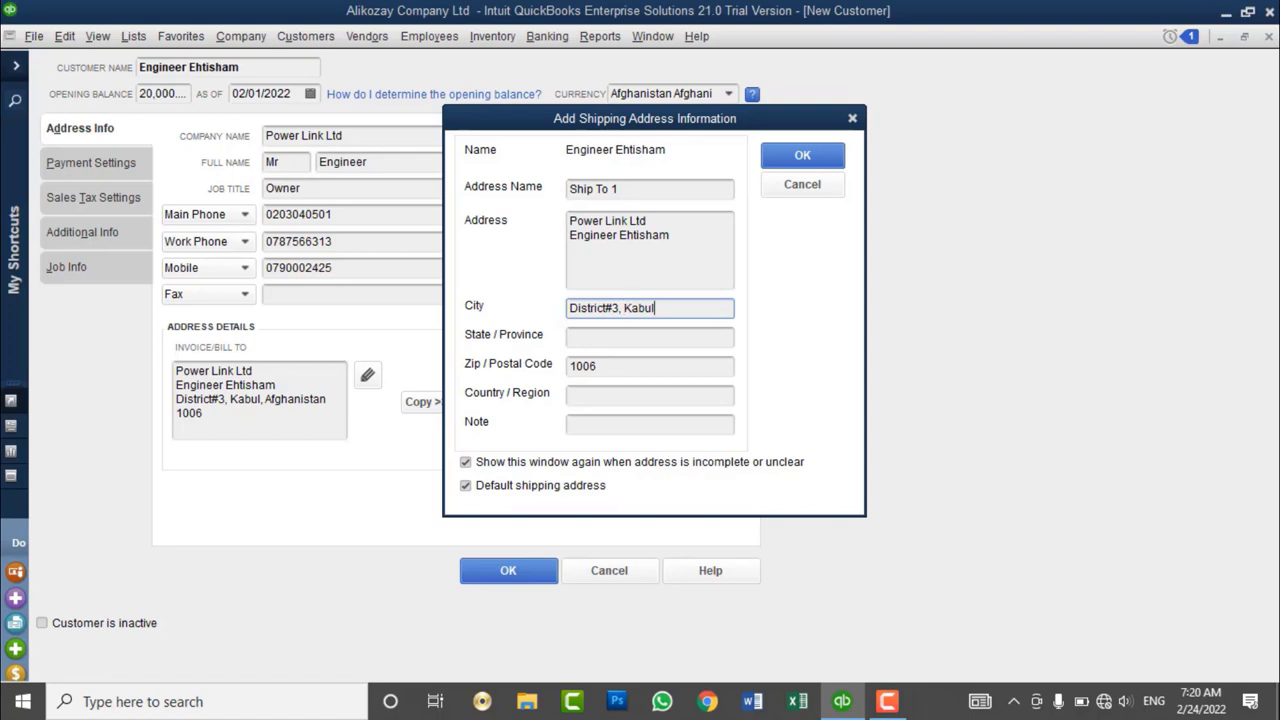
left_click(589, 394)
type("Afghanistan")
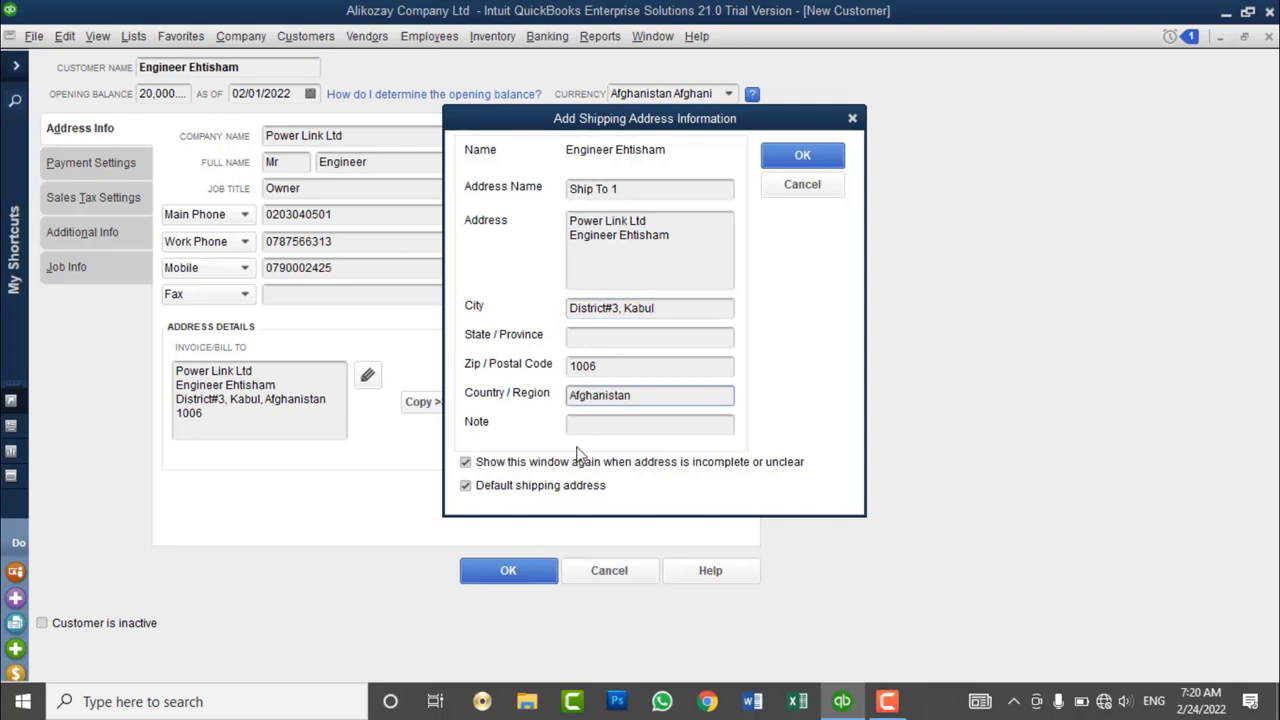
left_click(583, 424)
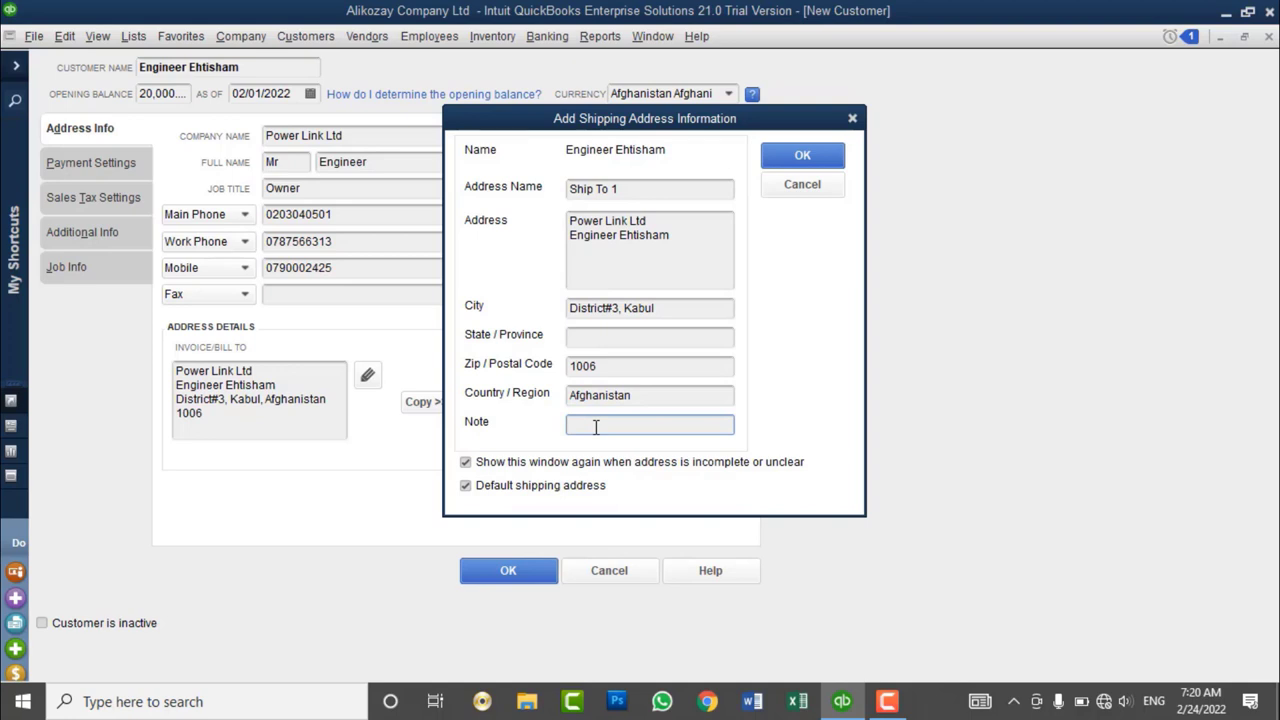
left_click(816, 162)
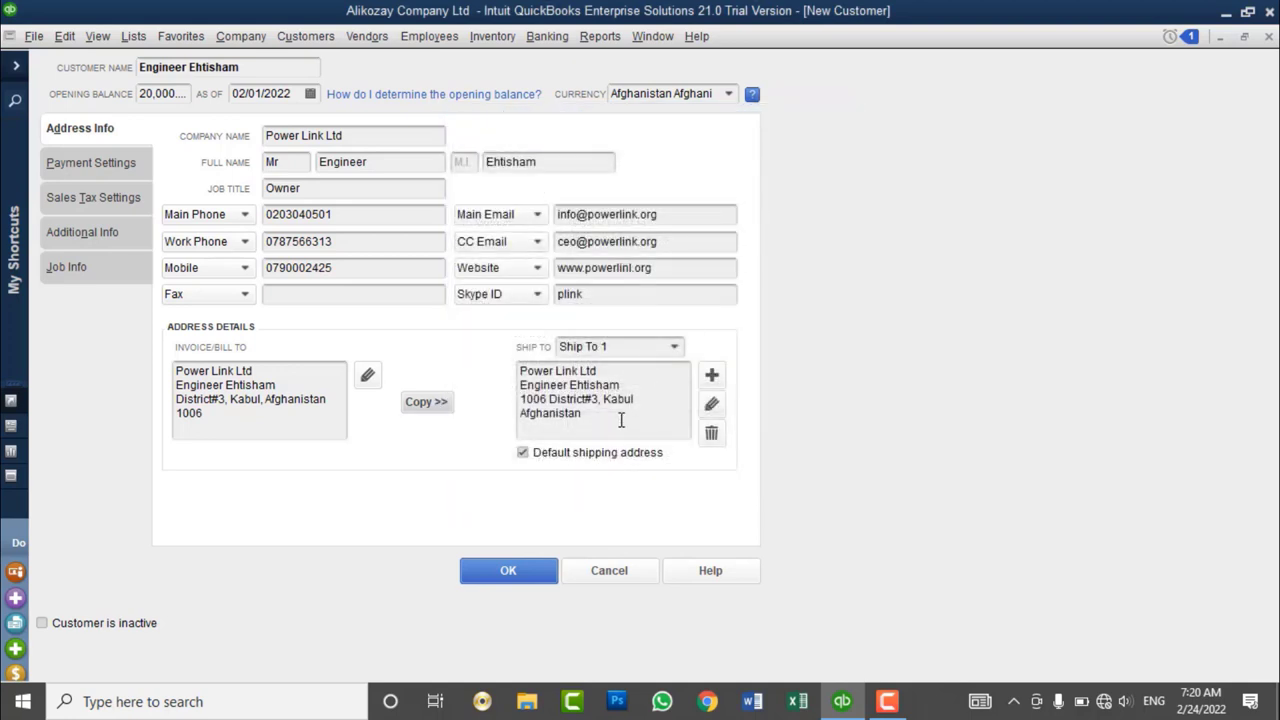
left_click_drag(621, 420, 510, 355)
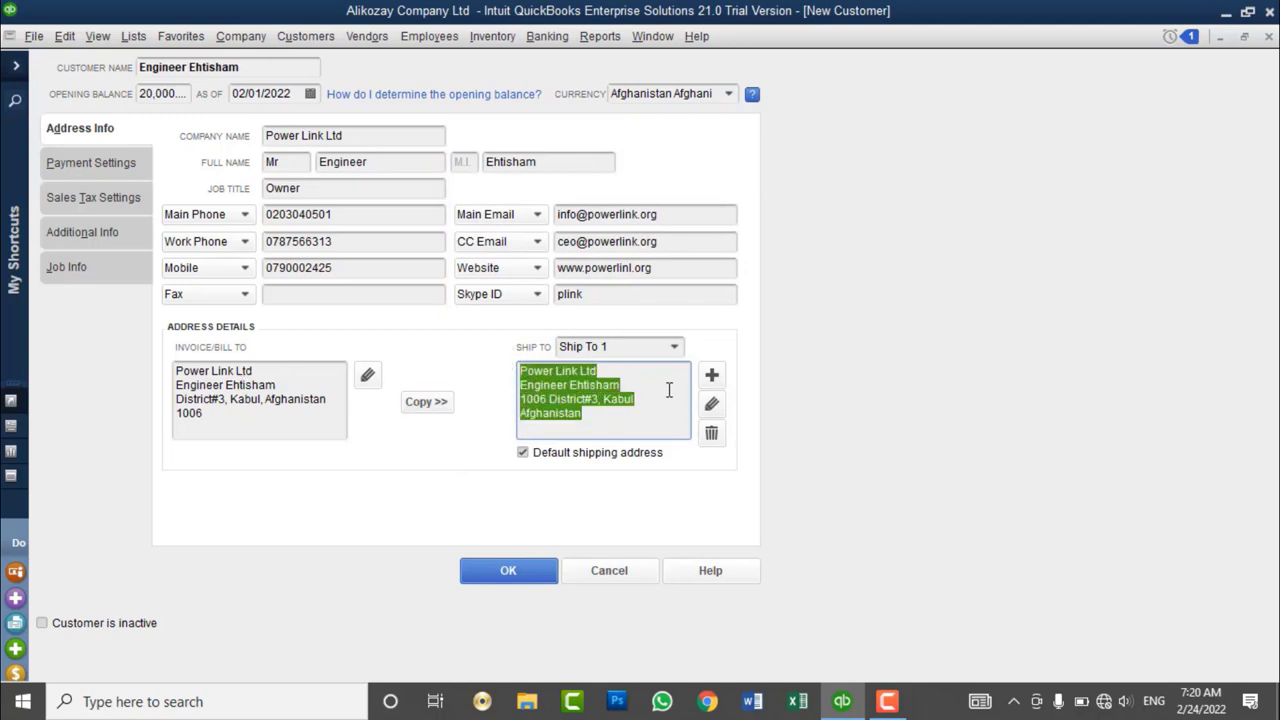
left_click(616, 436)
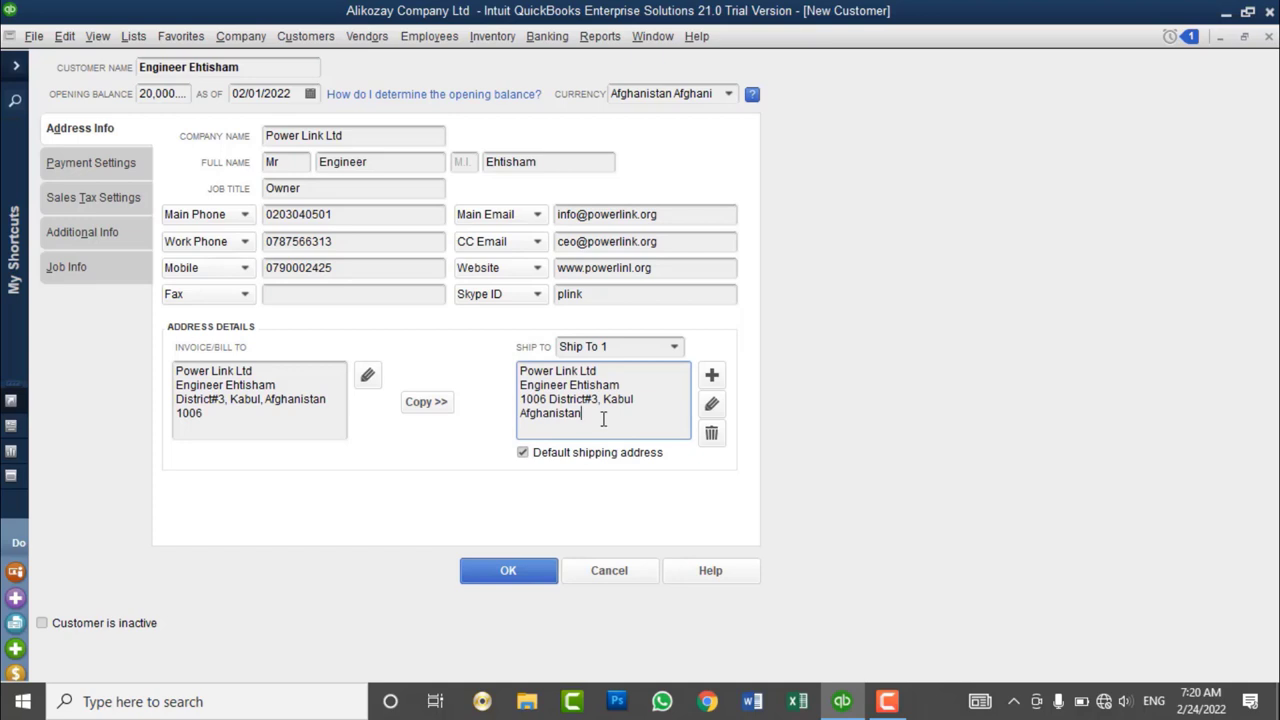
- In Payment Settings, enter the customer's account number and a 50,000.00 credit limit
left_click(100, 165)
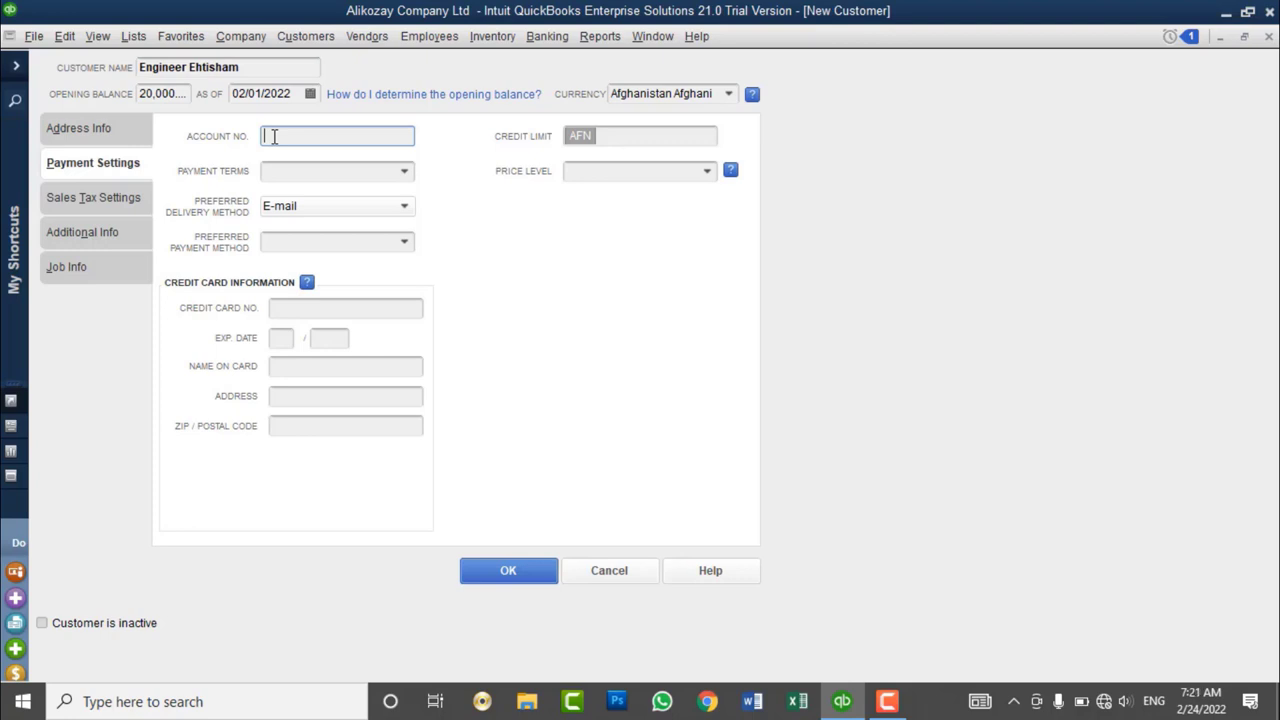
left_click(624, 140)
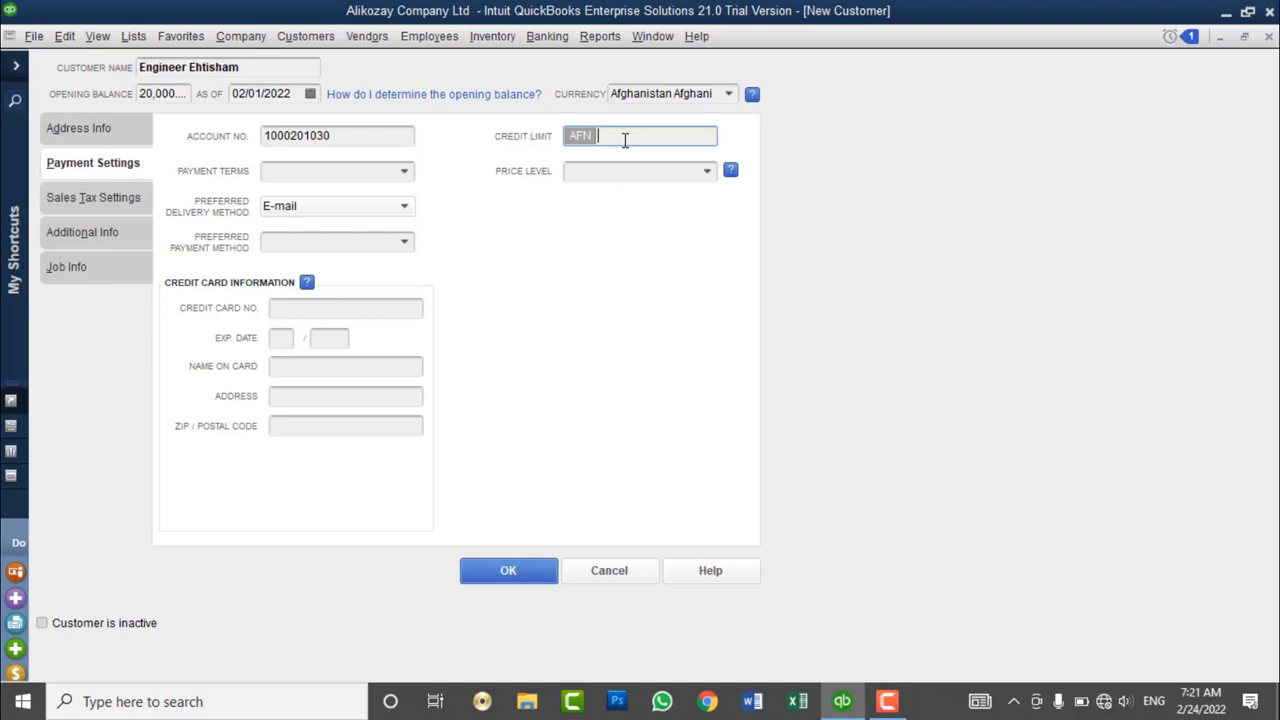
type("50000")
key("Tab")
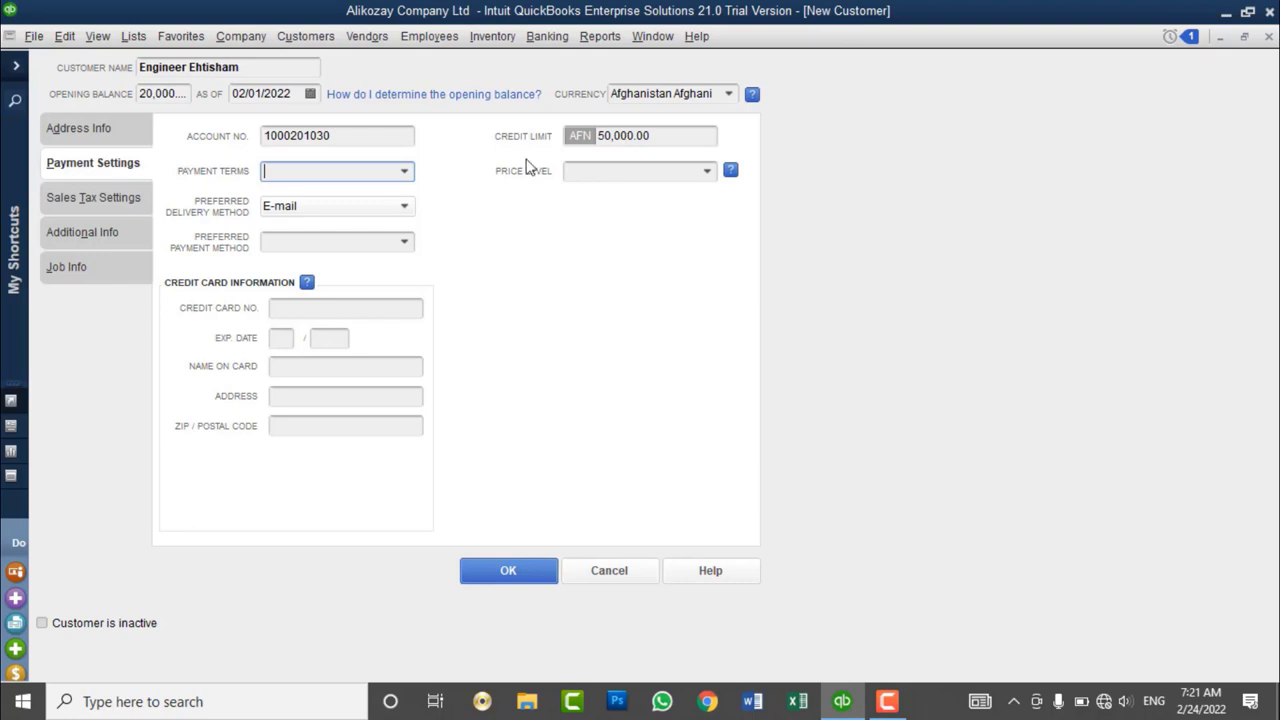
- Set the customer's payment terms to Net 30, replacing an initial Net 15 choice
left_click(405, 171)
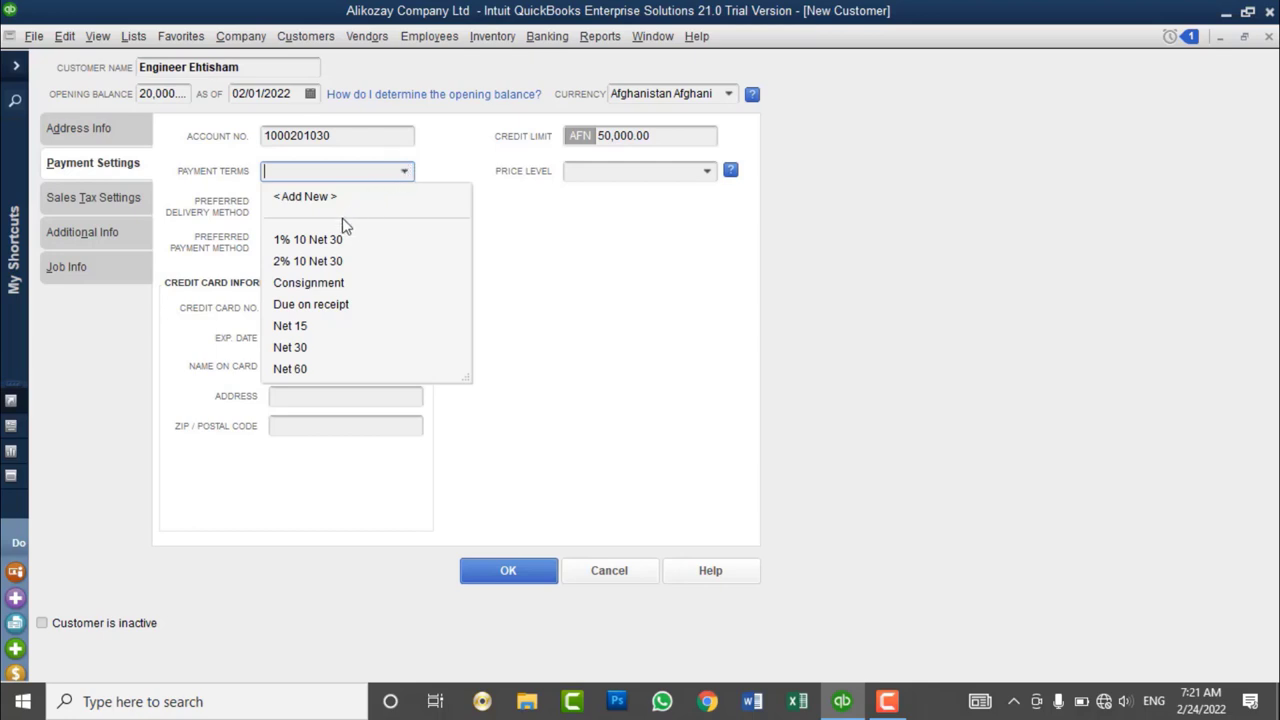
left_click(300, 332)
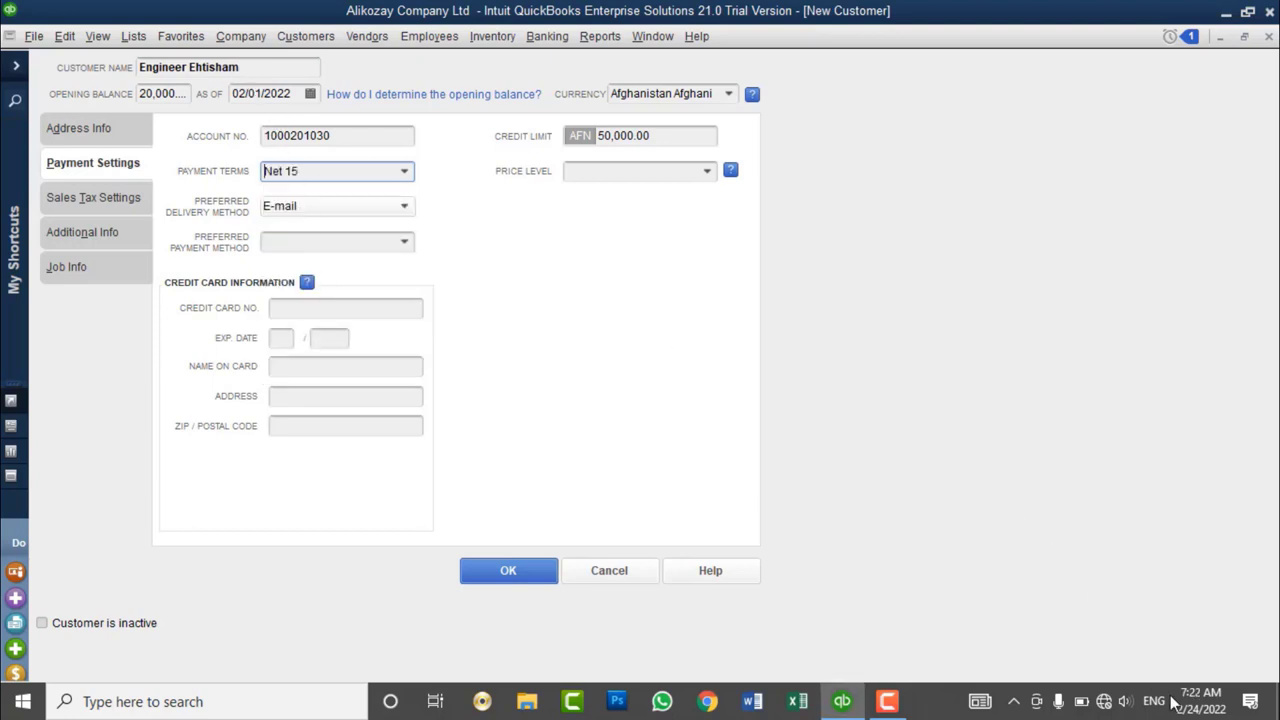
mouse_move(1178, 712)
left_click(406, 177)
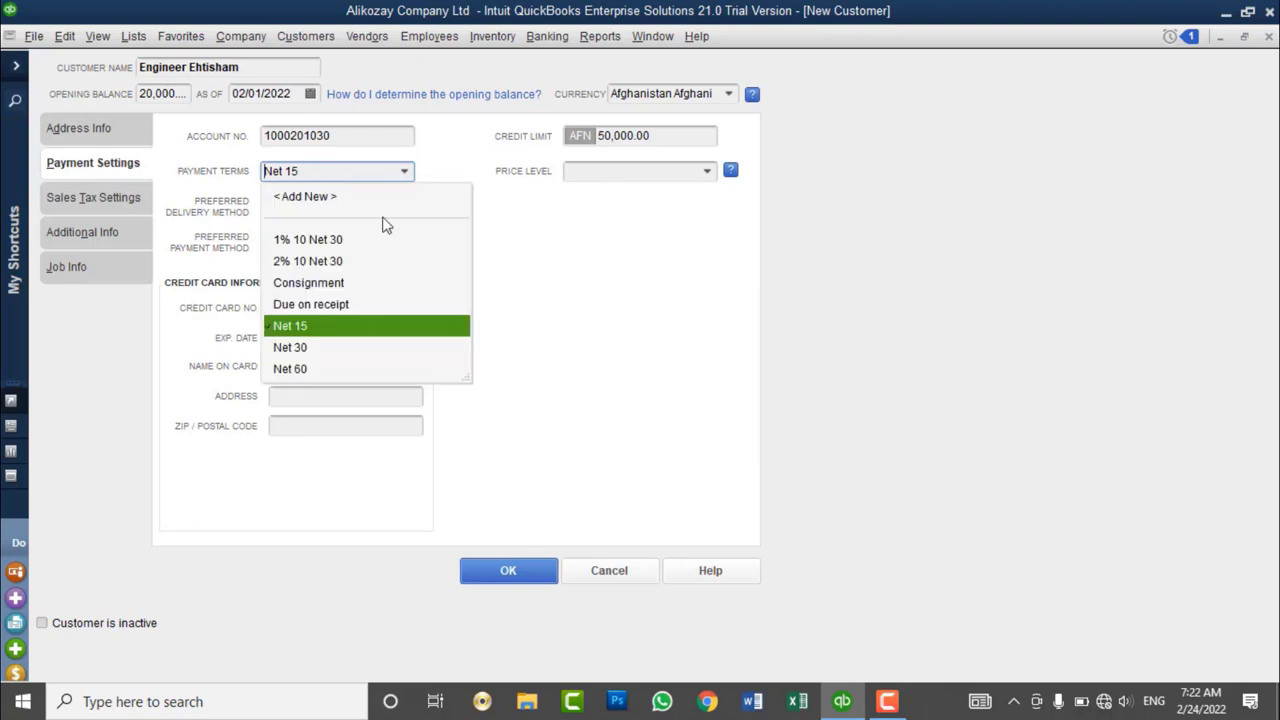
left_click(330, 350)
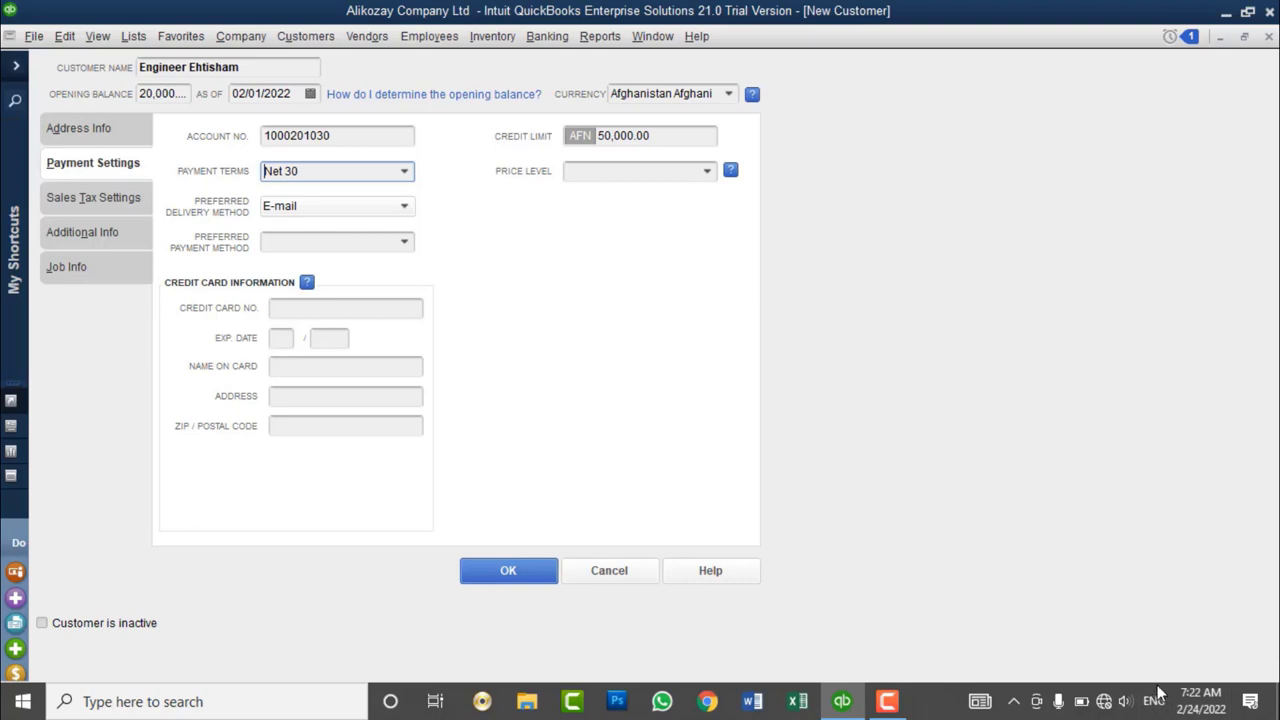
left_click(404, 171)
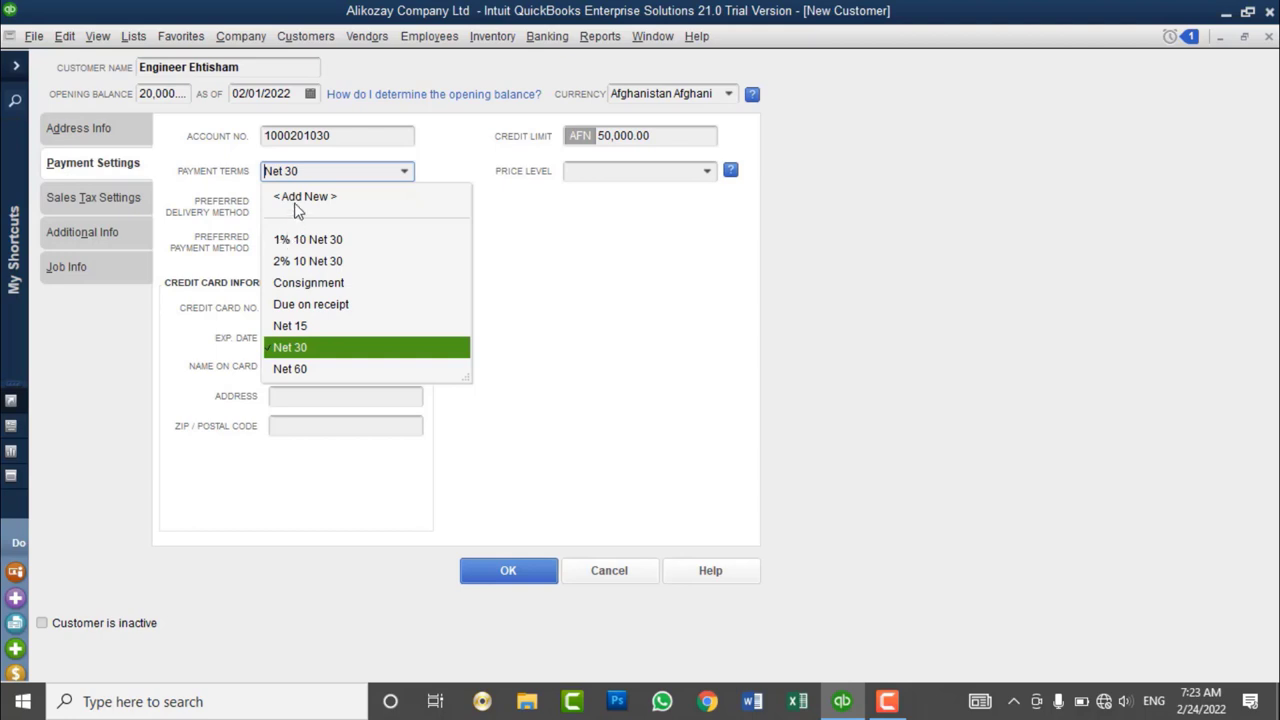
- Start a new payment term due in 20 days with a 5% discount within 1 day
left_click(296, 203)
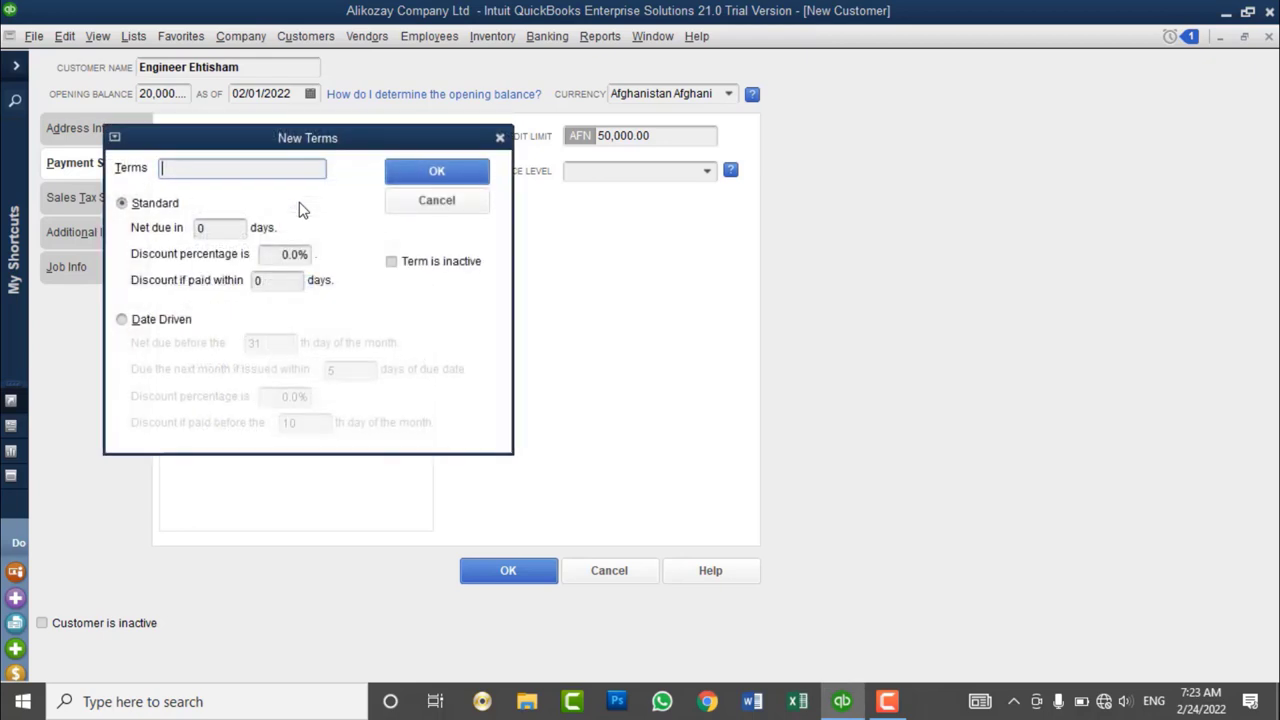
left_click(220, 228)
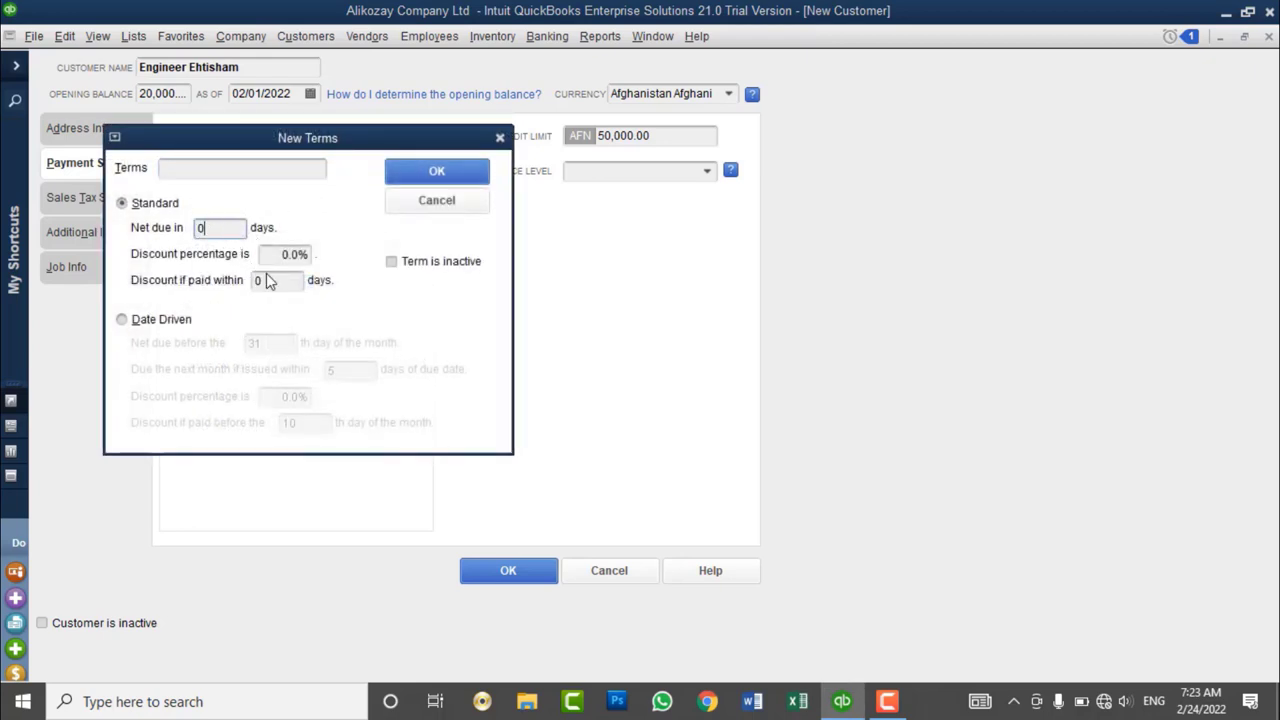
double_click(200, 228)
type("20")
key("Tab")
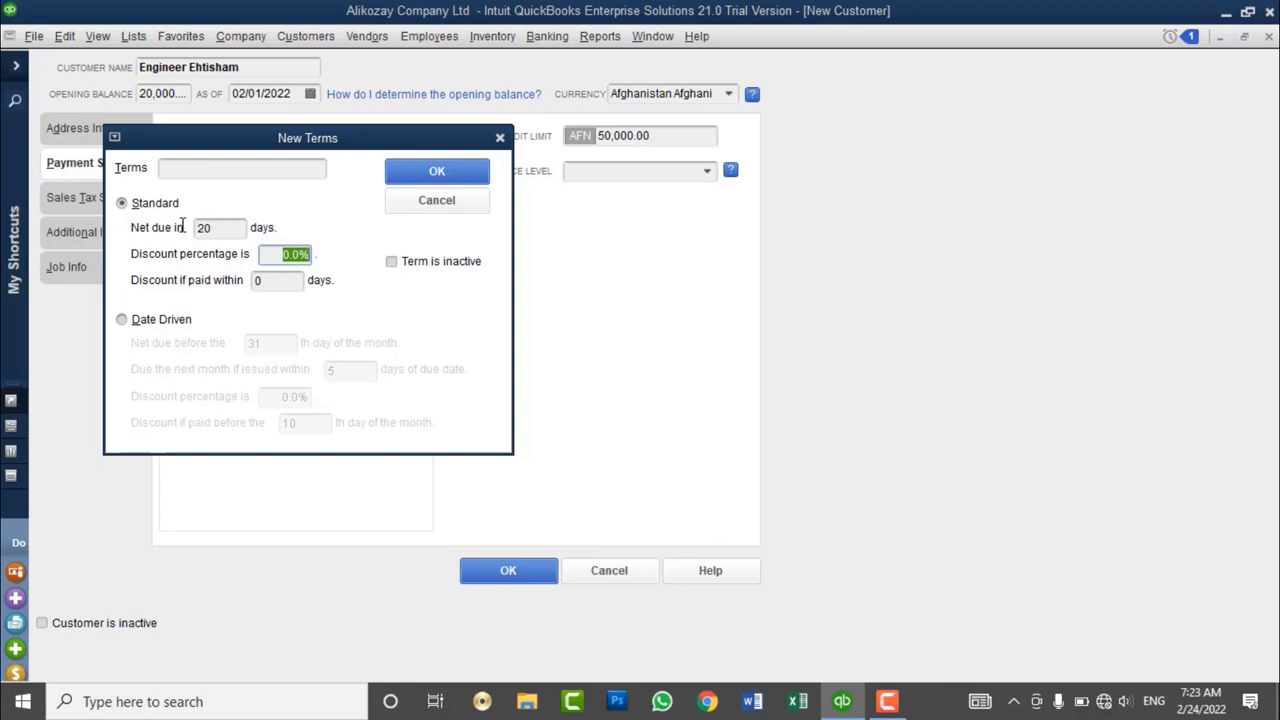
left_click(284, 279)
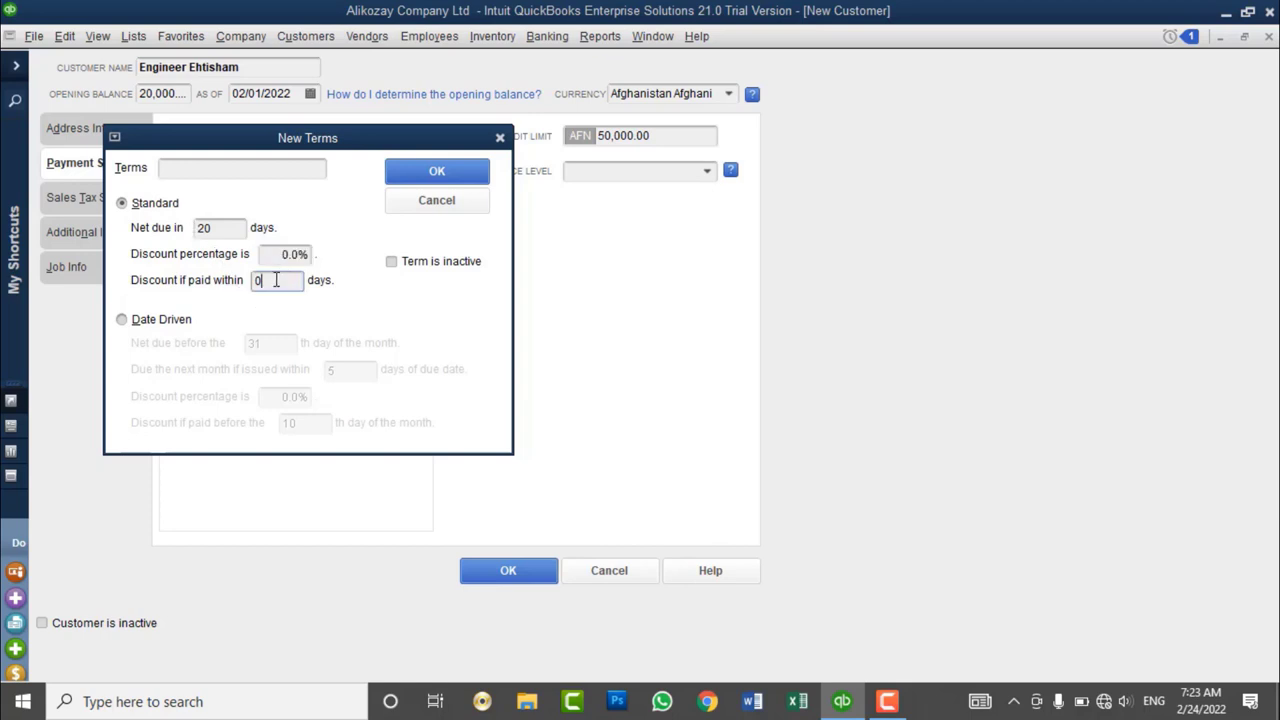
double_click(276, 280)
type("1")
double_click(272, 254)
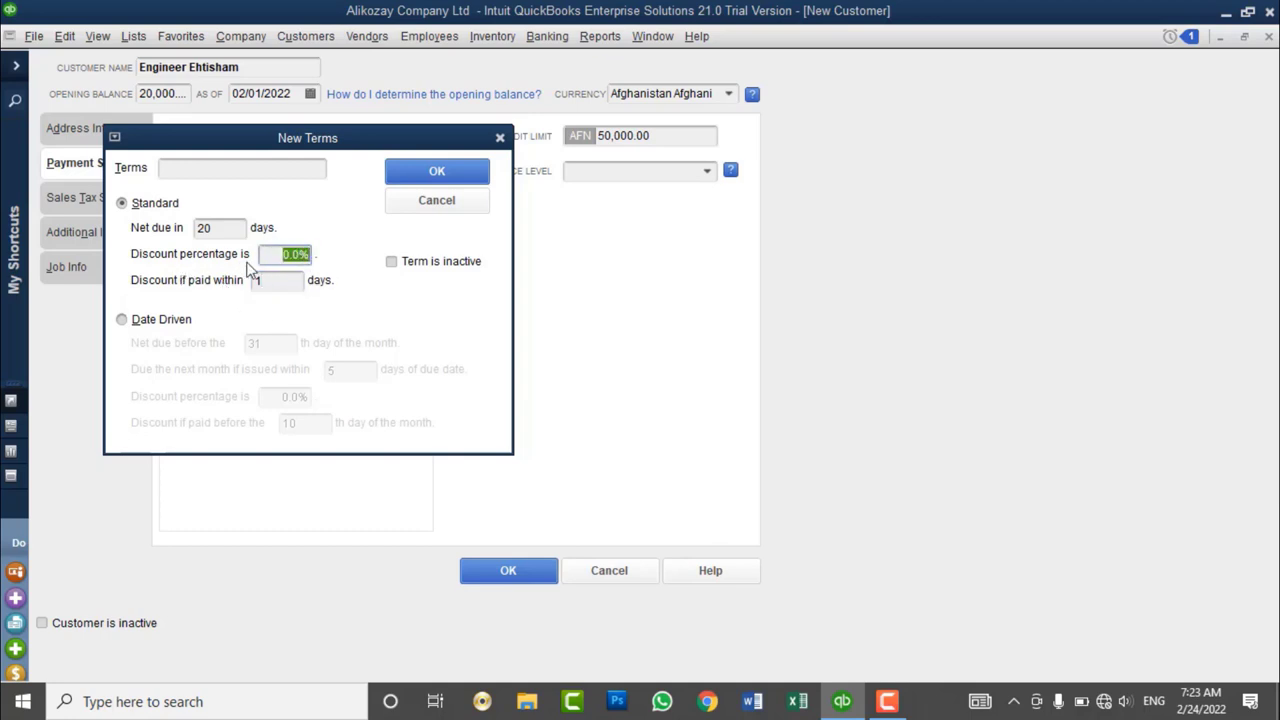
type("5")
key("Tab")
- Name the new term '5% 1 Net 20 Days' and save it
left_click_drag(224, 228, 176, 228)
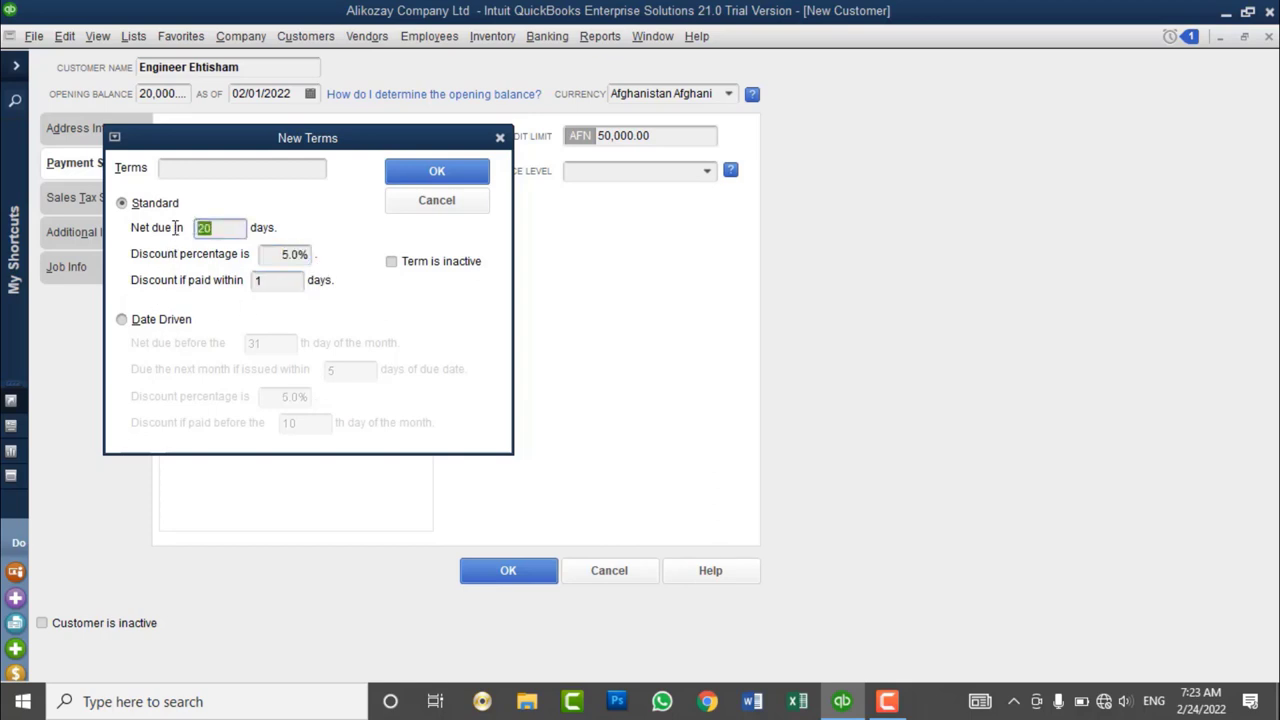
double_click(280, 284)
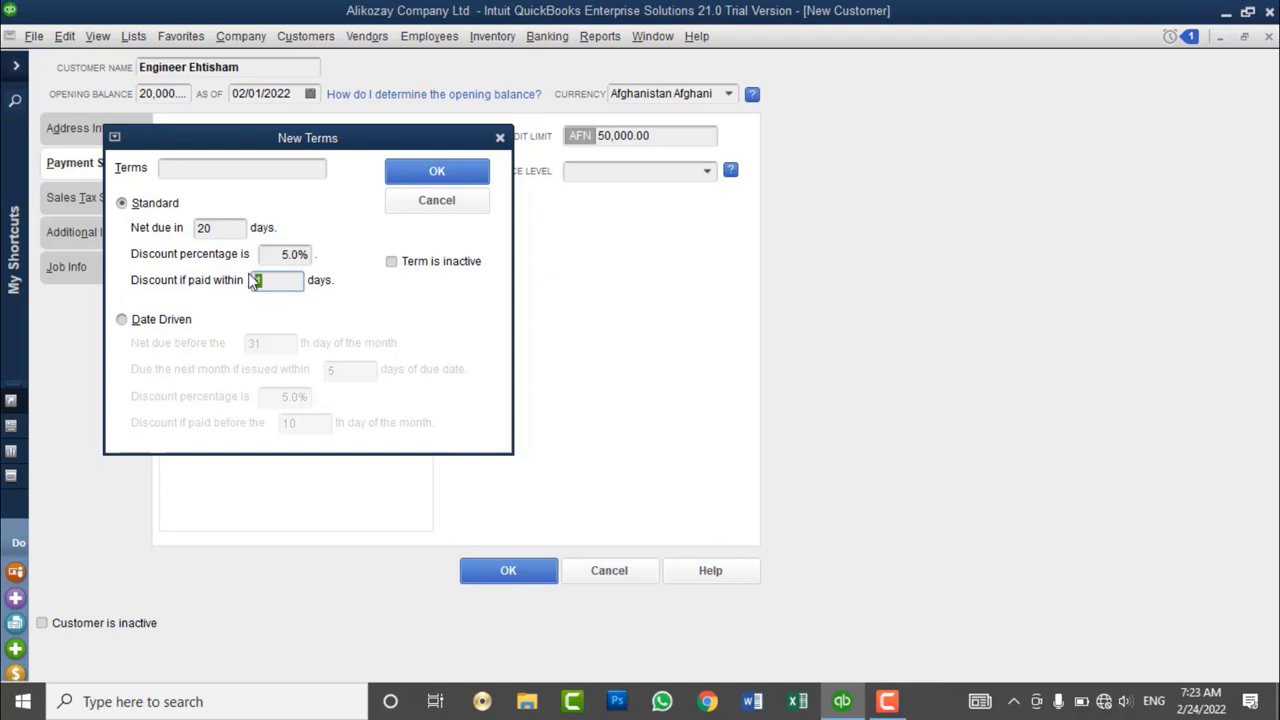
left_click(274, 254)
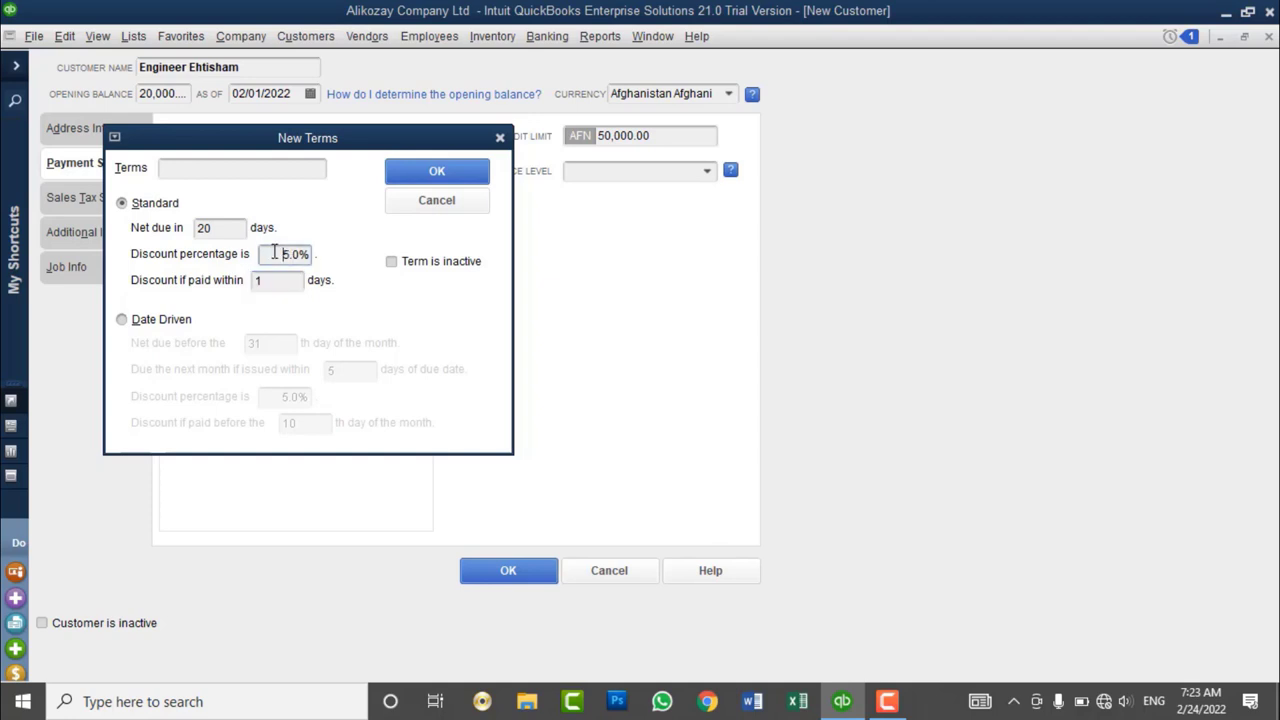
left_click_drag(274, 254, 318, 256)
left_click(244, 168)
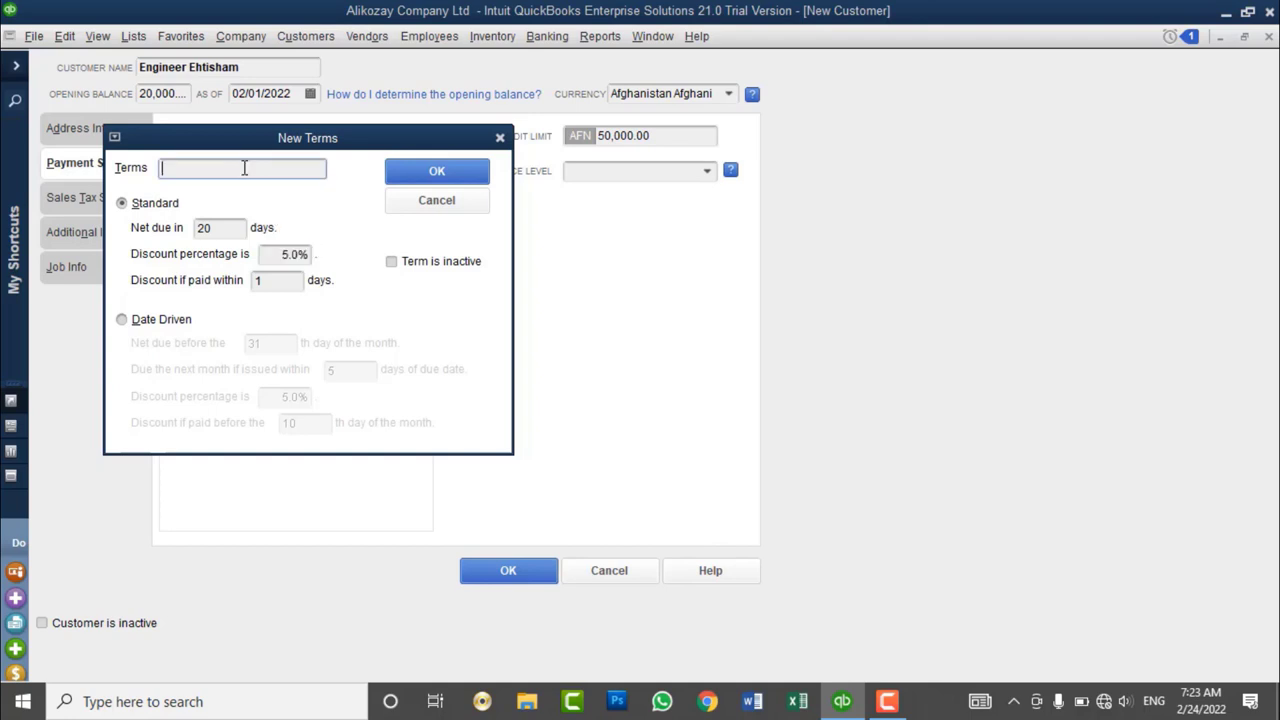
type("5% 1 Net 20 Days")
left_click(416, 186)
- Keep 5% 1 Net 20 Days as the terms and set the preferred delivery method to E-mail
left_click(404, 172)
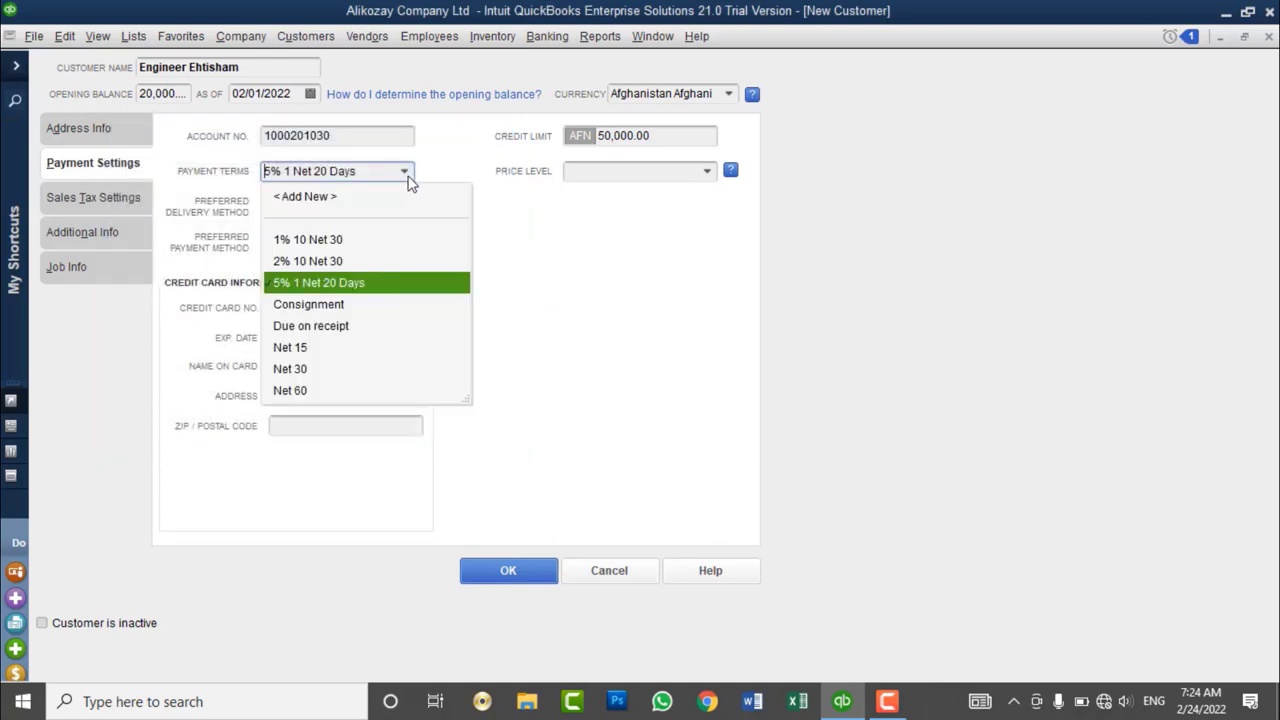
left_click(408, 178)
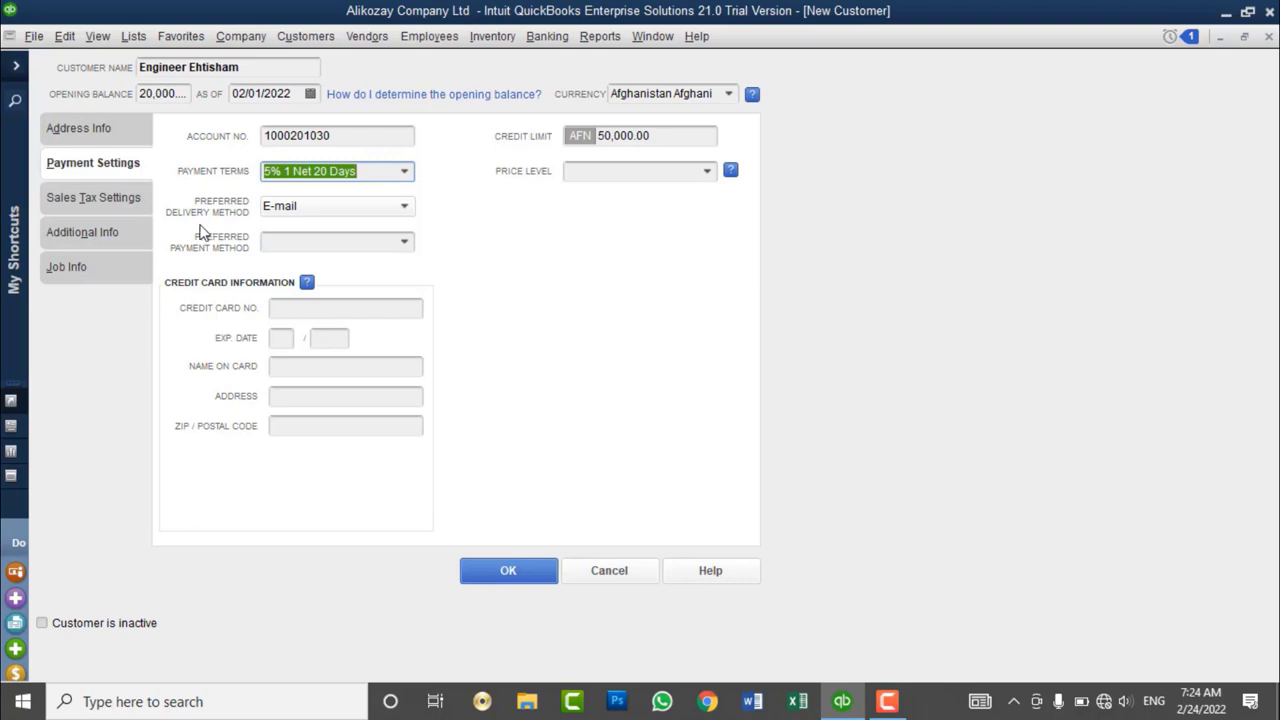
left_click(267, 209)
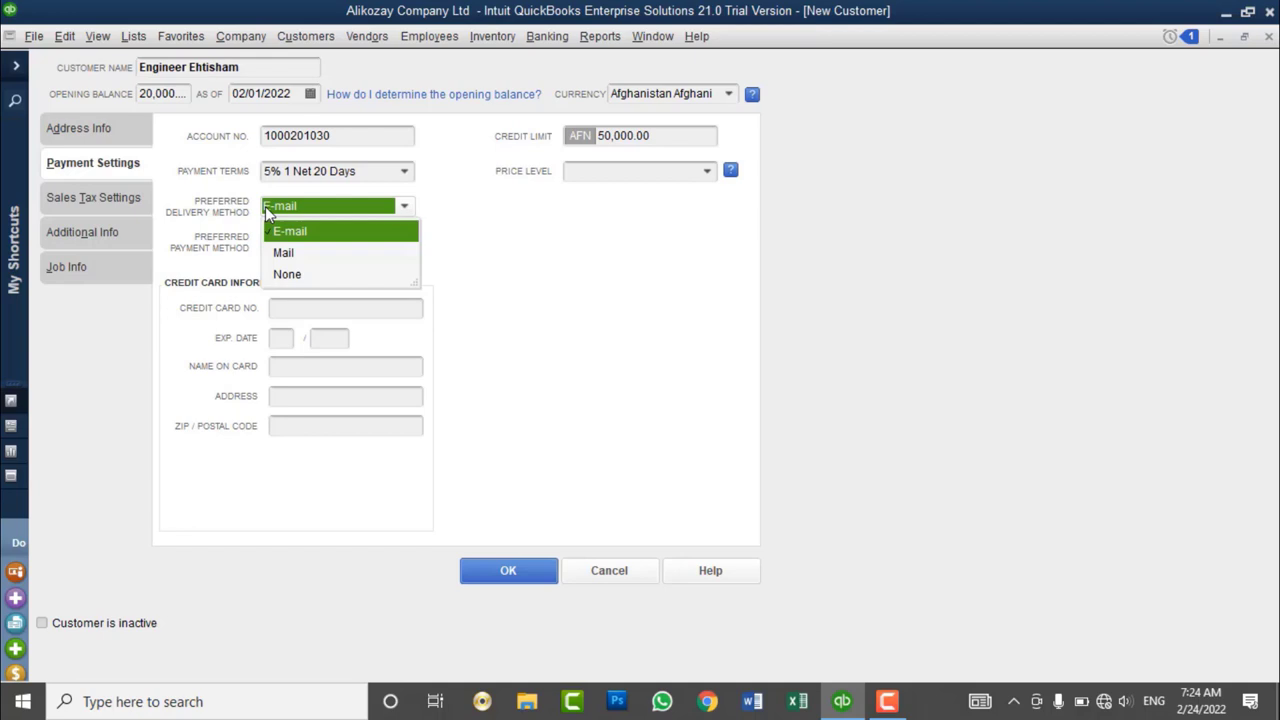
left_click(265, 206)
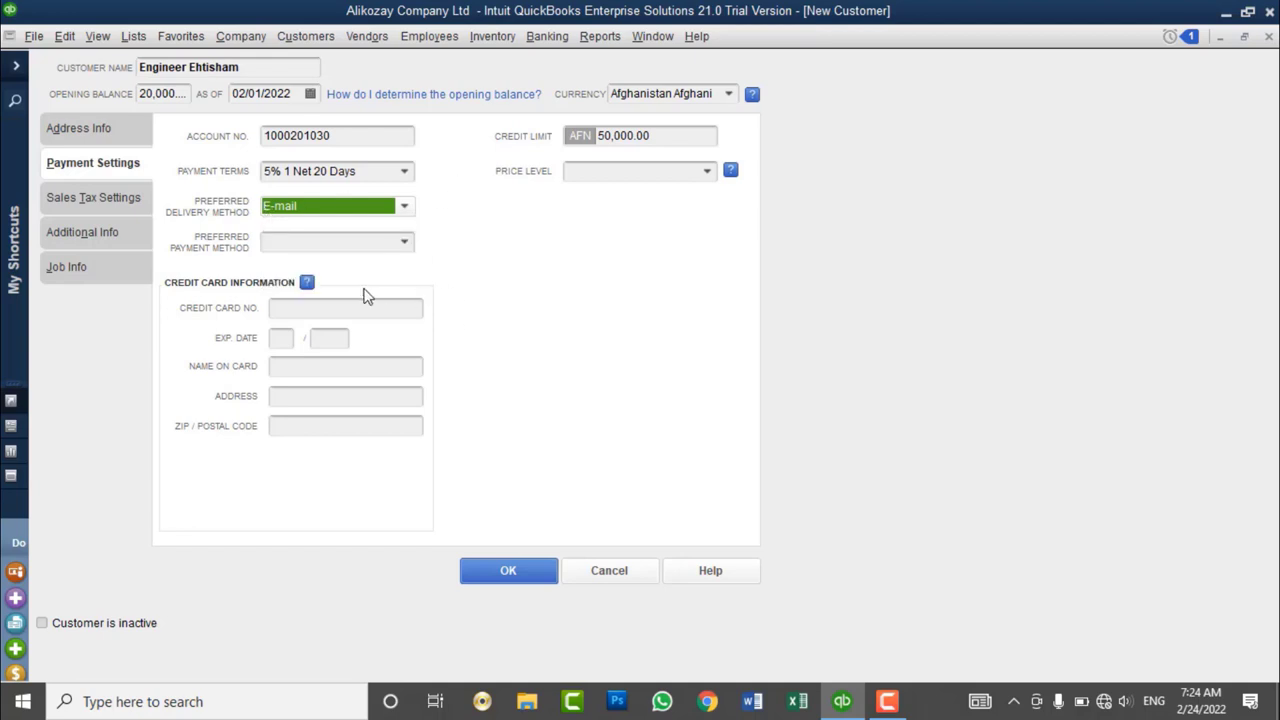
- Set the preferred payment method to Cash and step through the card detail fields
left_click(288, 250)
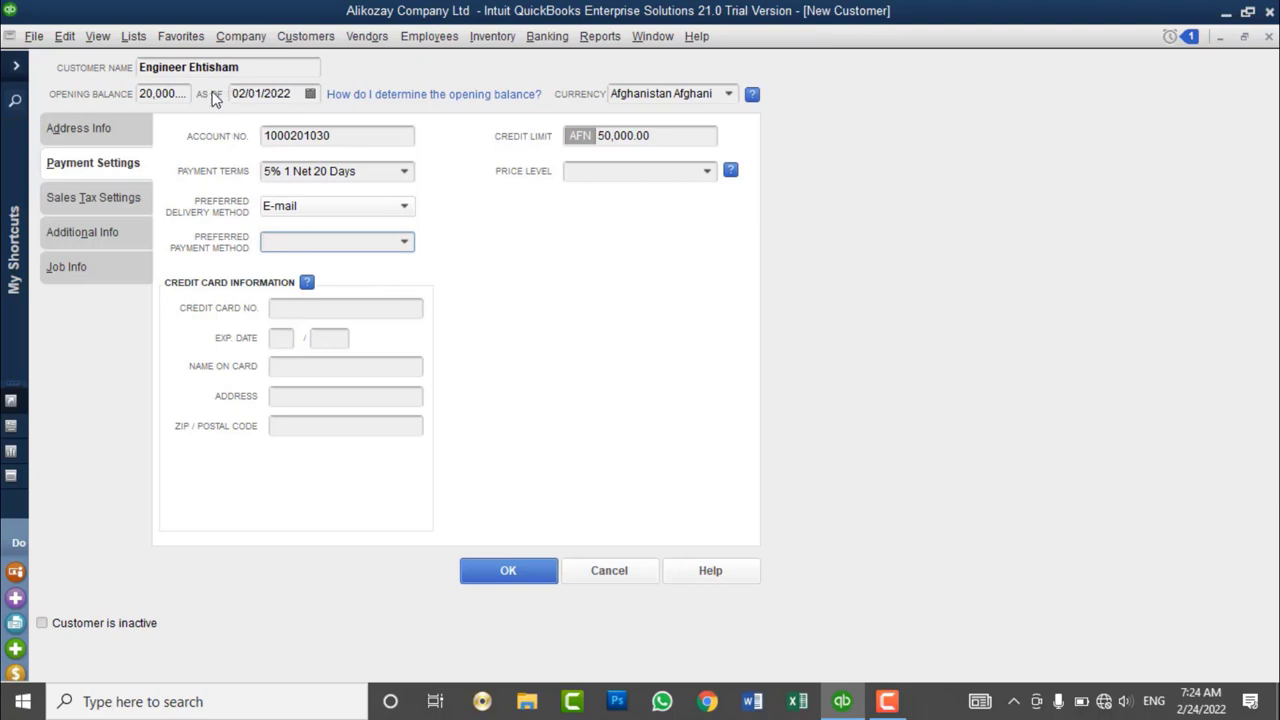
left_click(409, 242)
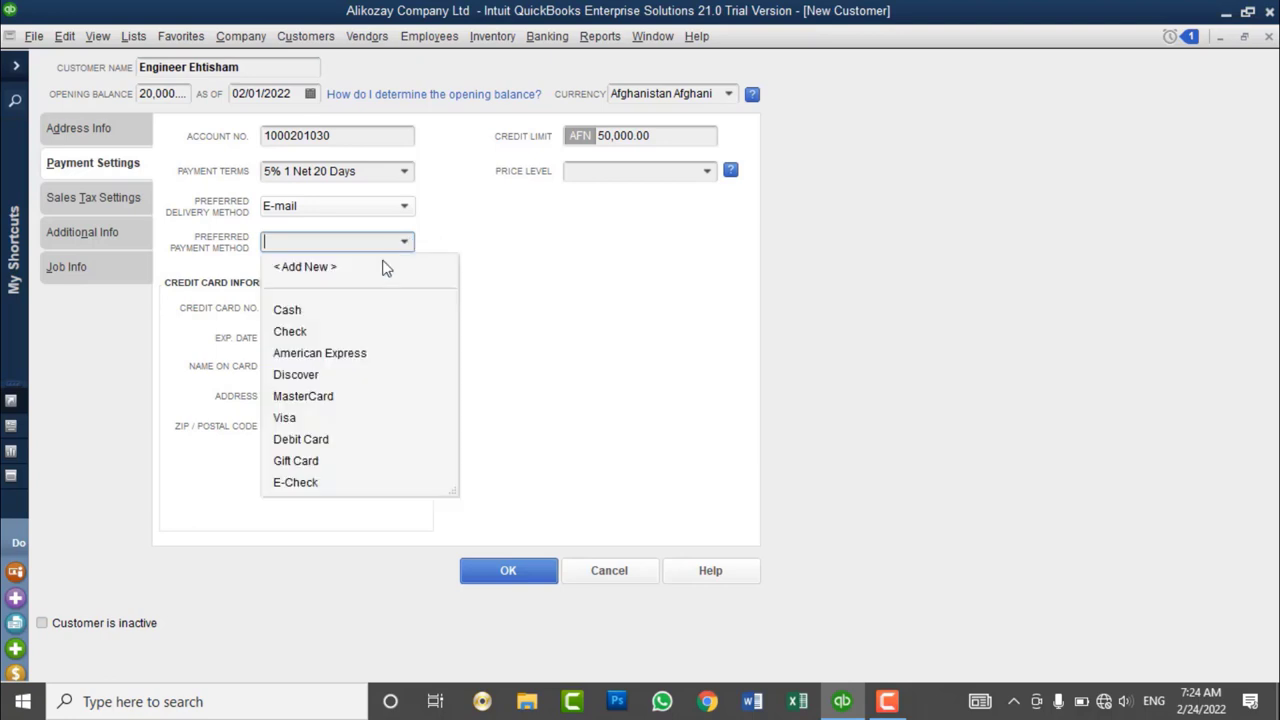
left_click(325, 307)
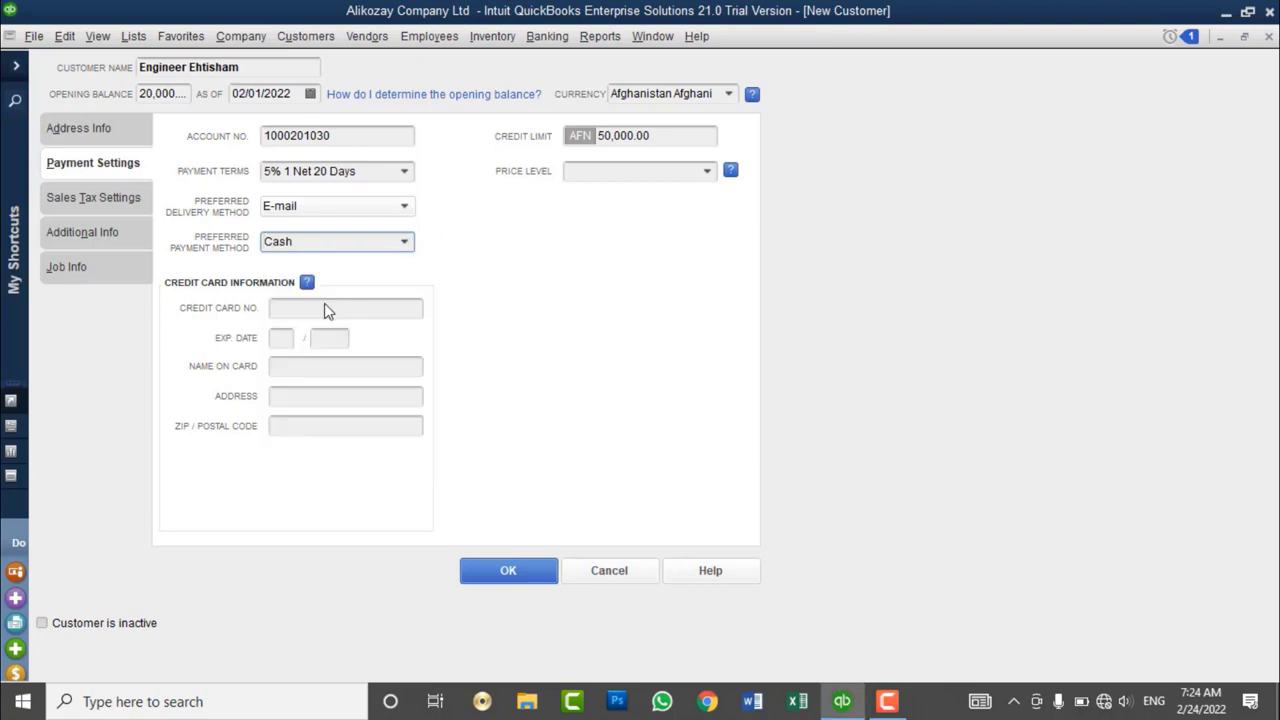
left_click(406, 246)
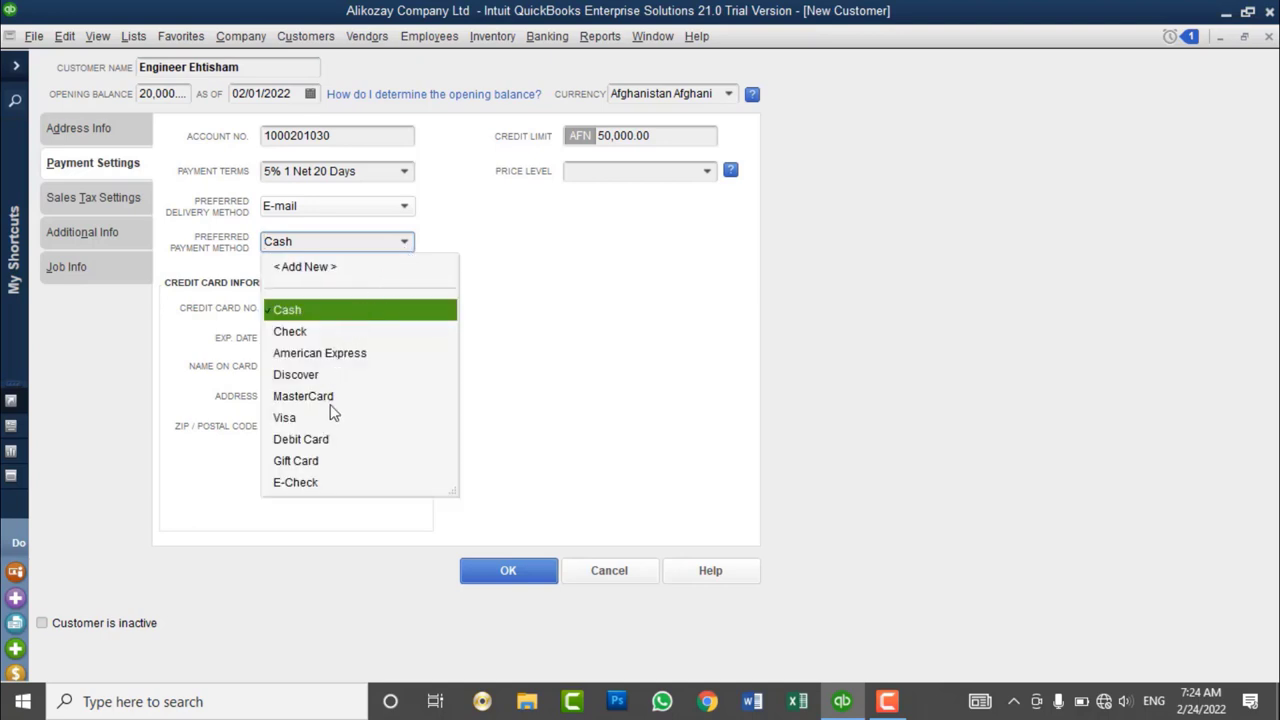
left_click(495, 258)
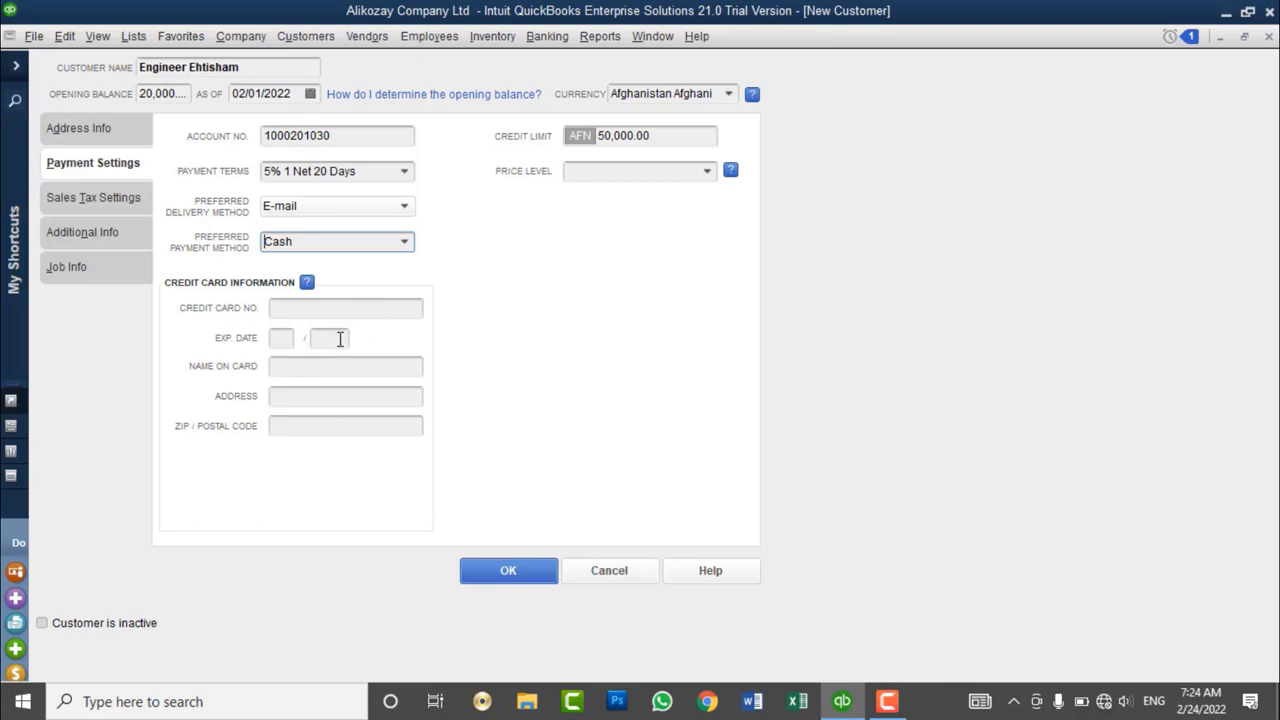
left_click(320, 365)
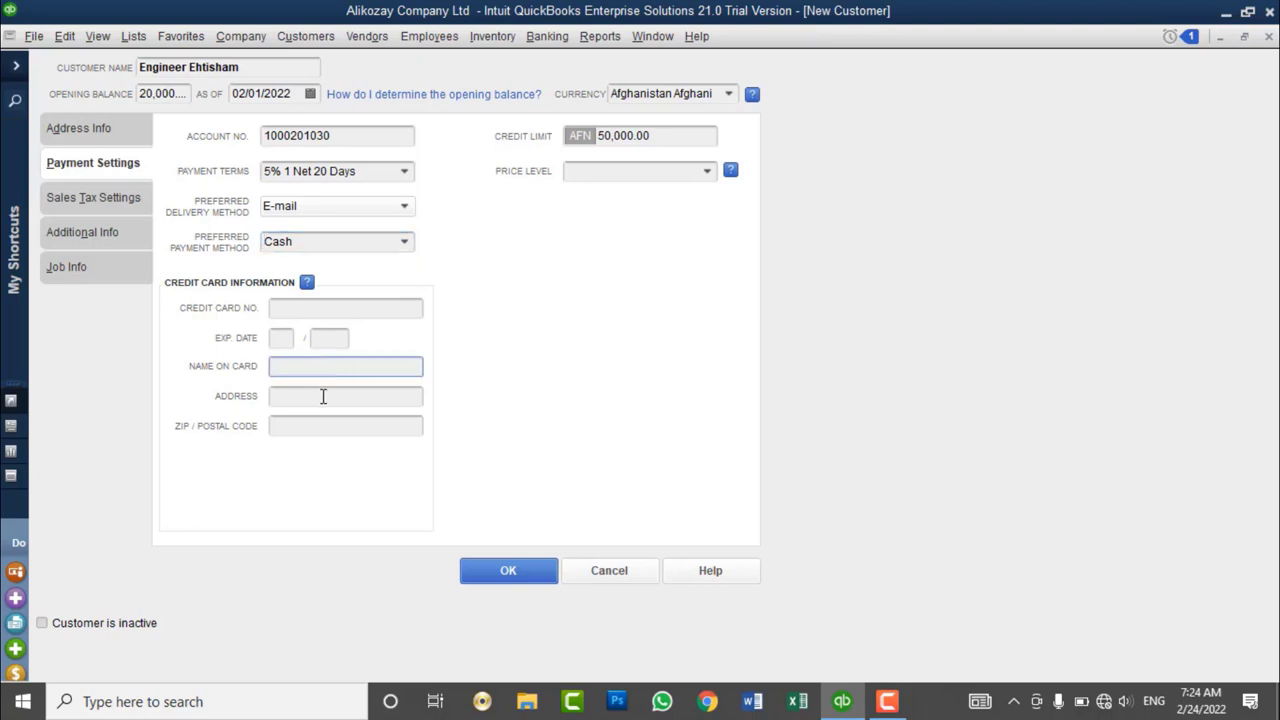
left_click(323, 396)
left_click(310, 425)
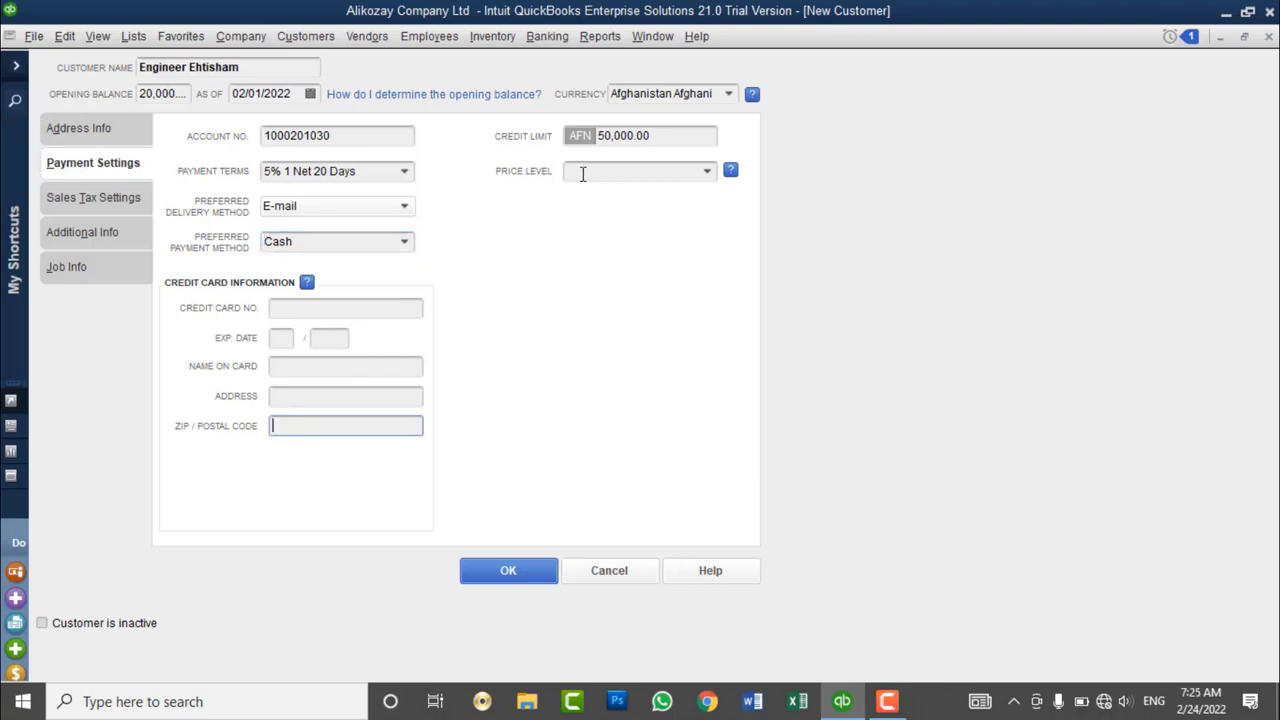
- Briefly switch the payment method to Check, then return it to Cash
left_click(406, 250)
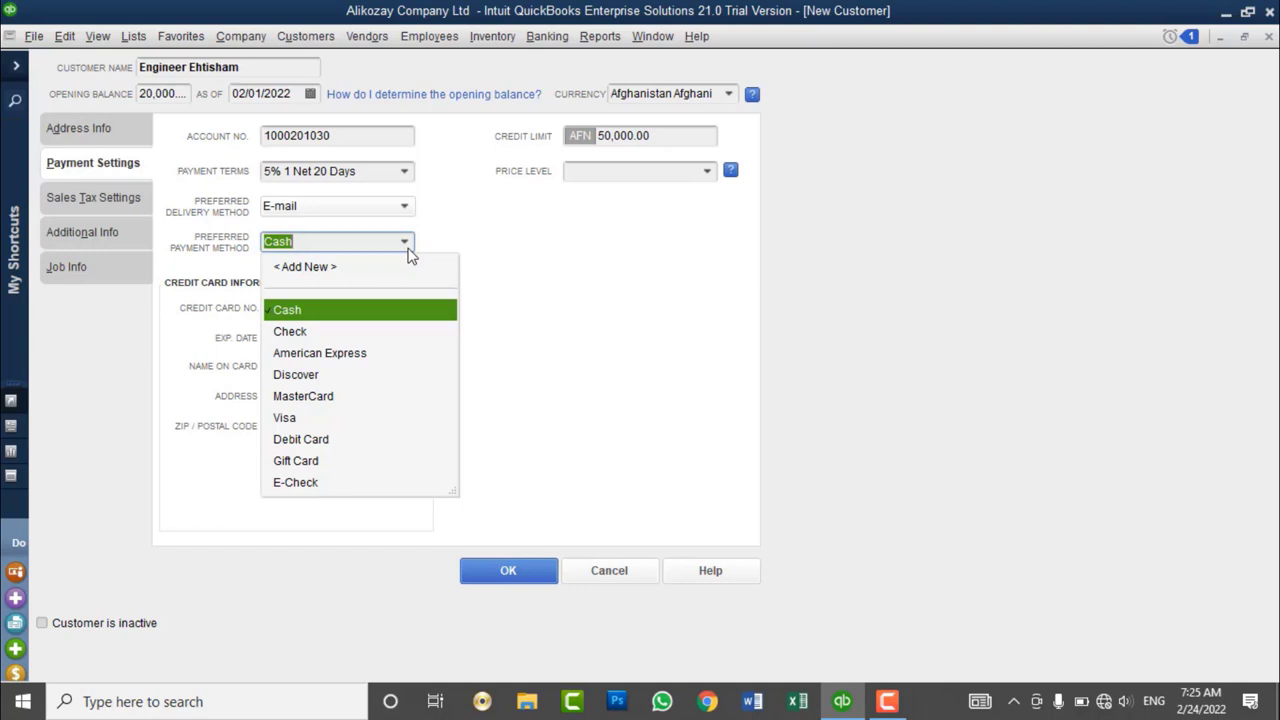
left_click(336, 334)
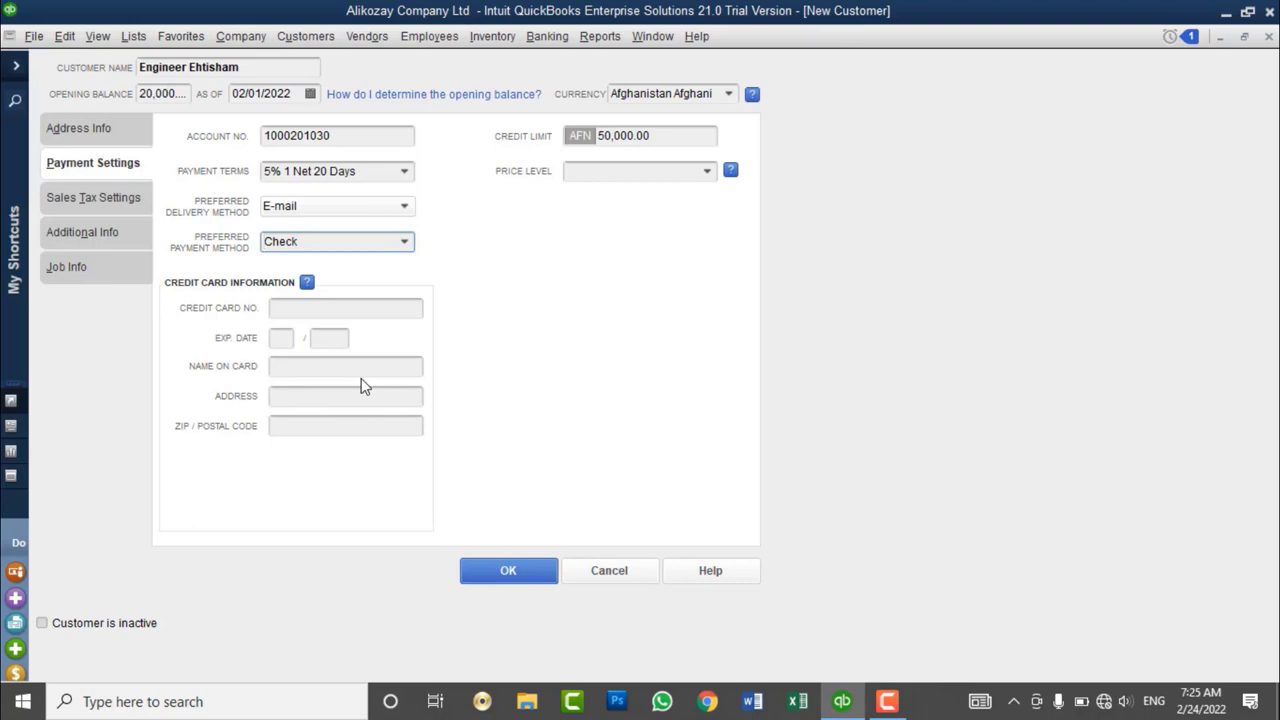
left_click(402, 244)
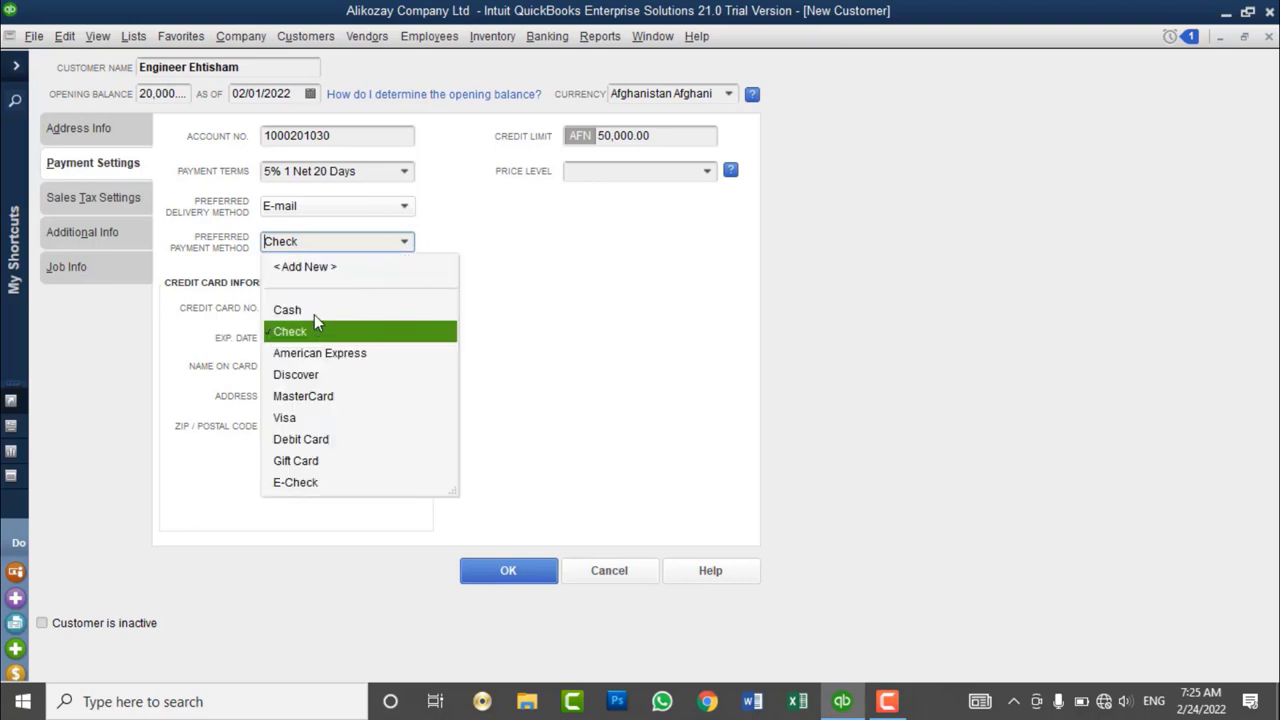
left_click(314, 312)
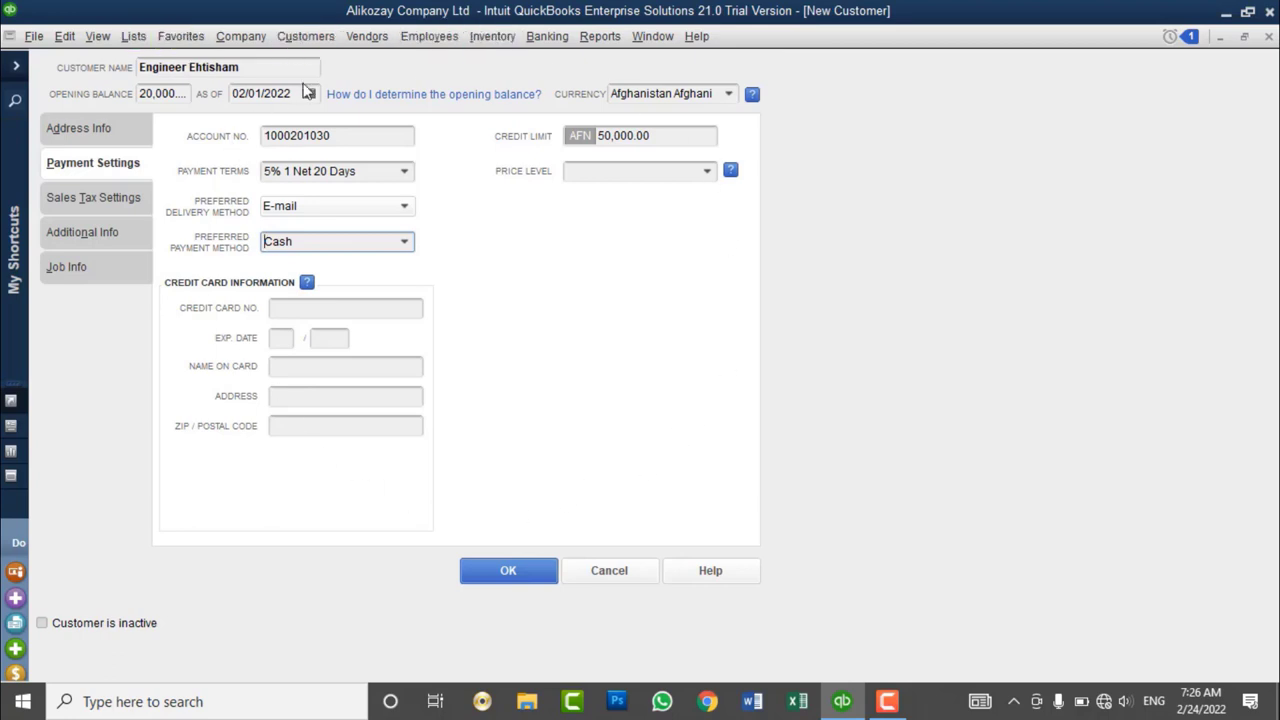
left_click(128, 38)
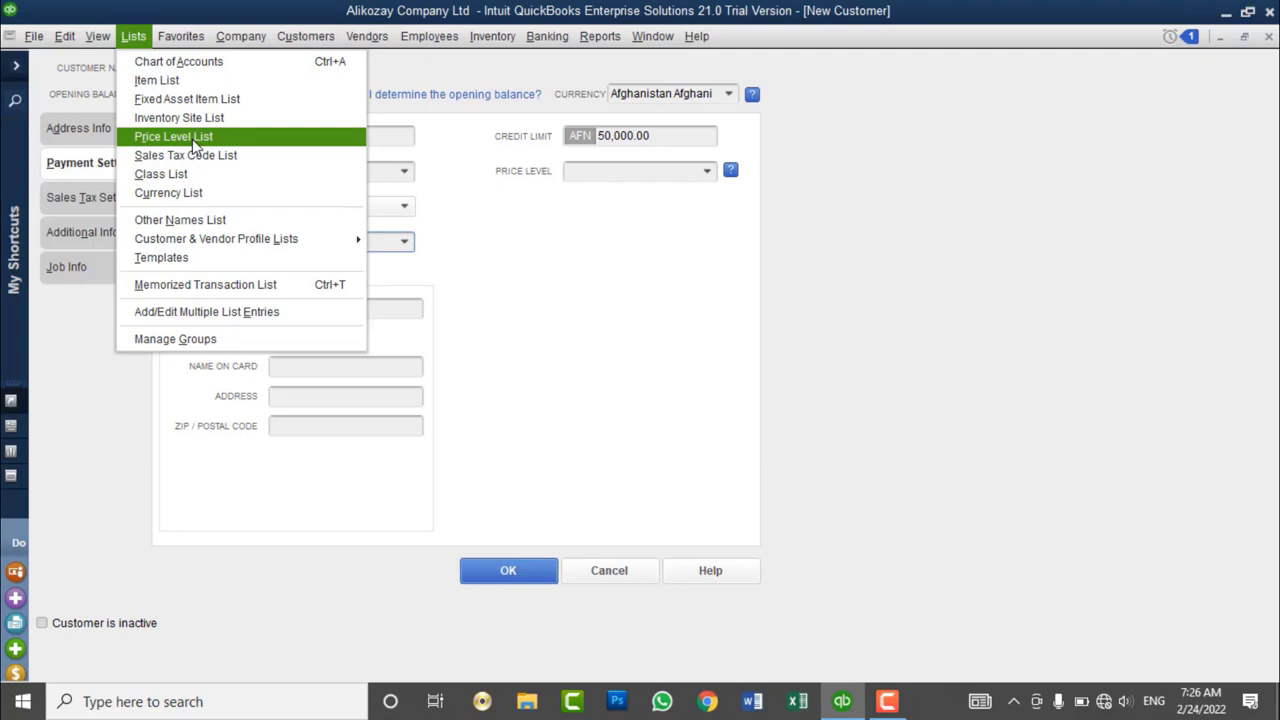
key("Escape")
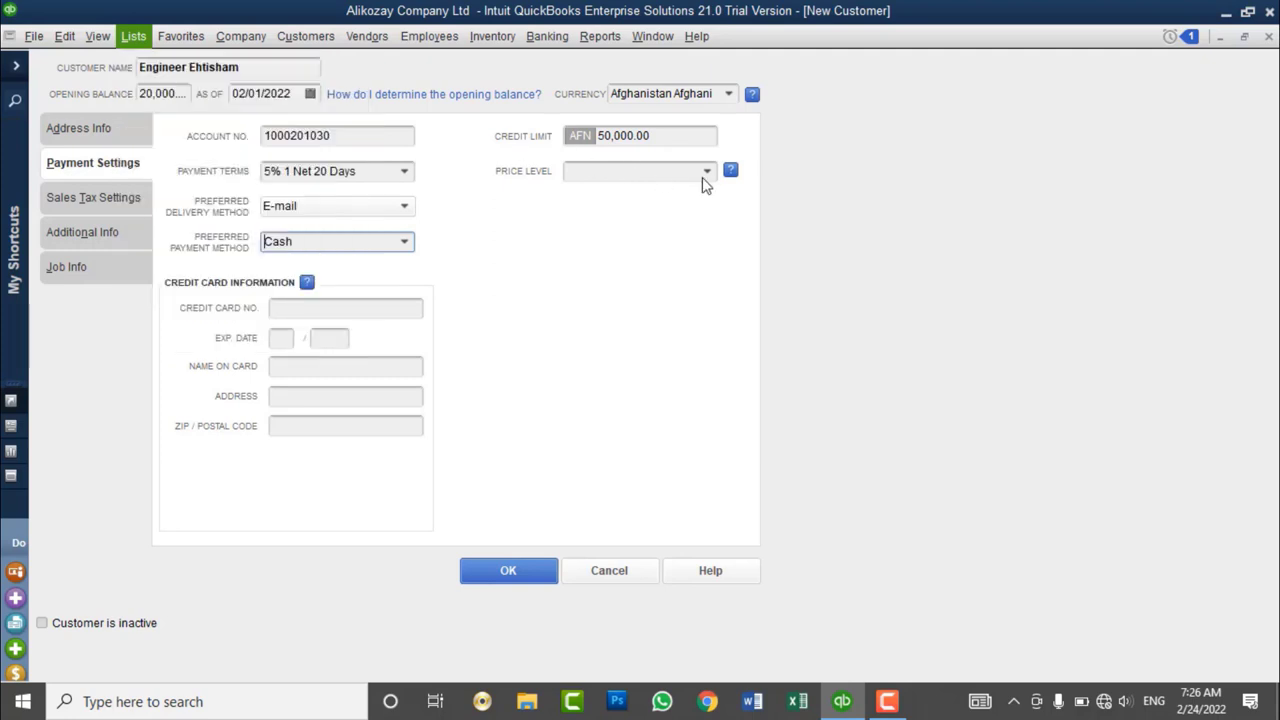
left_click(703, 176)
left_click(706, 177)
left_click(706, 177)
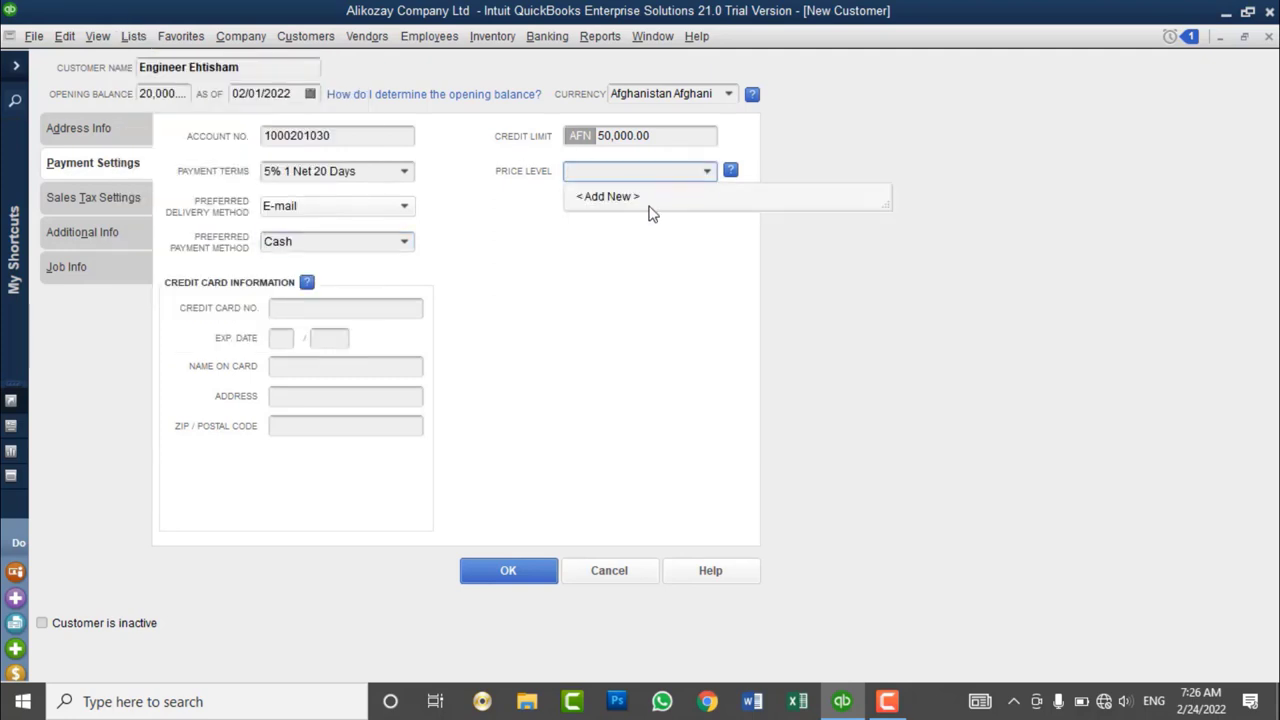
left_click(648, 212)
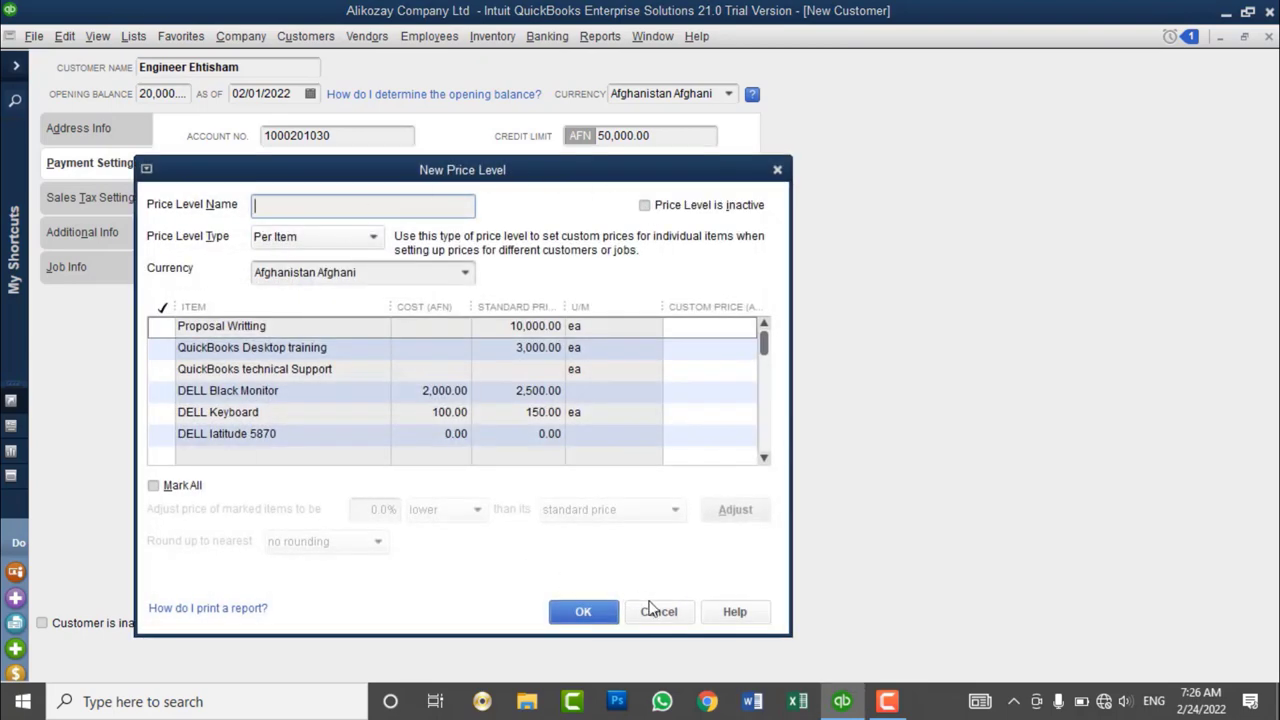
left_click(651, 604)
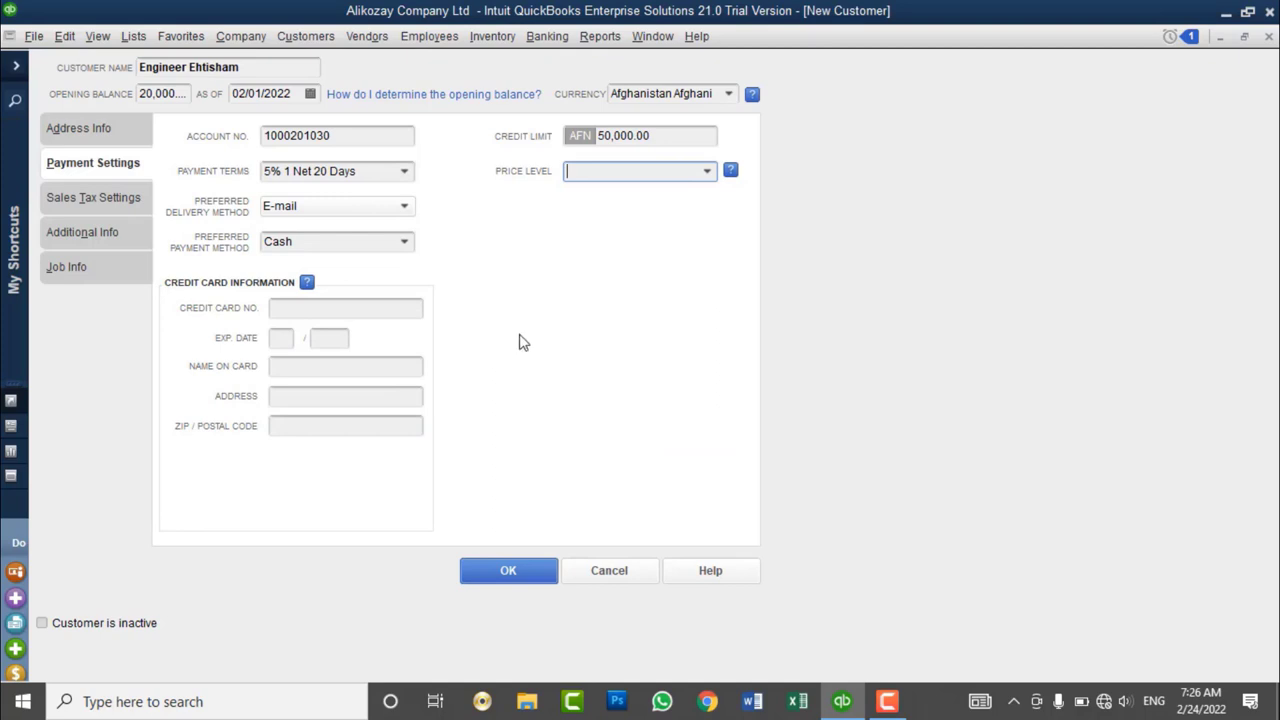
- Show the sales tax settings and set the tax code to Tax after briefly trying Non
left_click(119, 203)
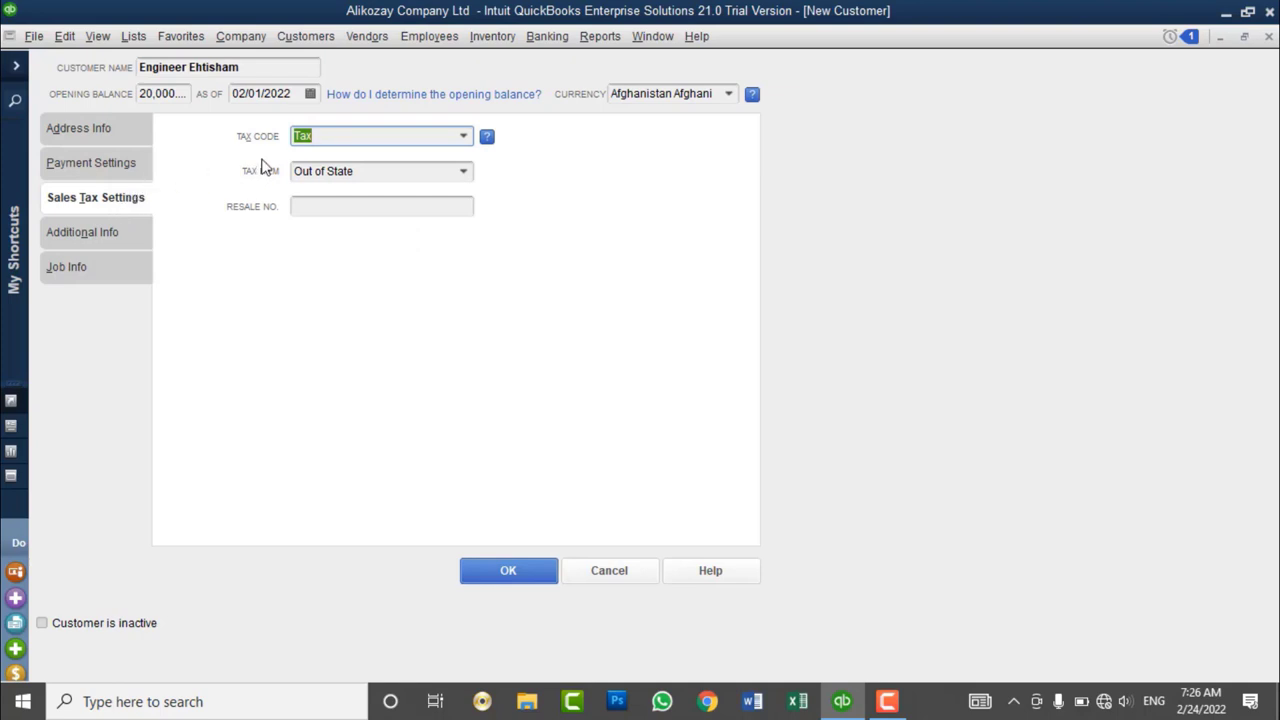
left_click(465, 137)
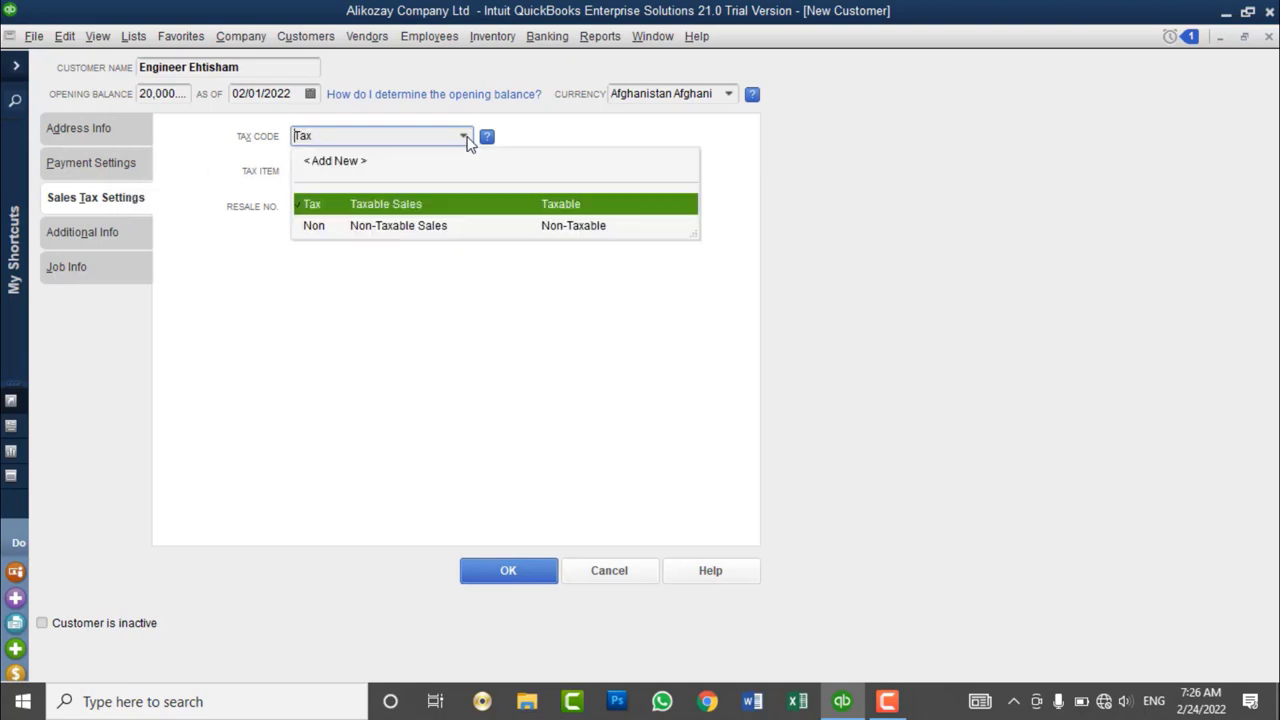
left_click(354, 229)
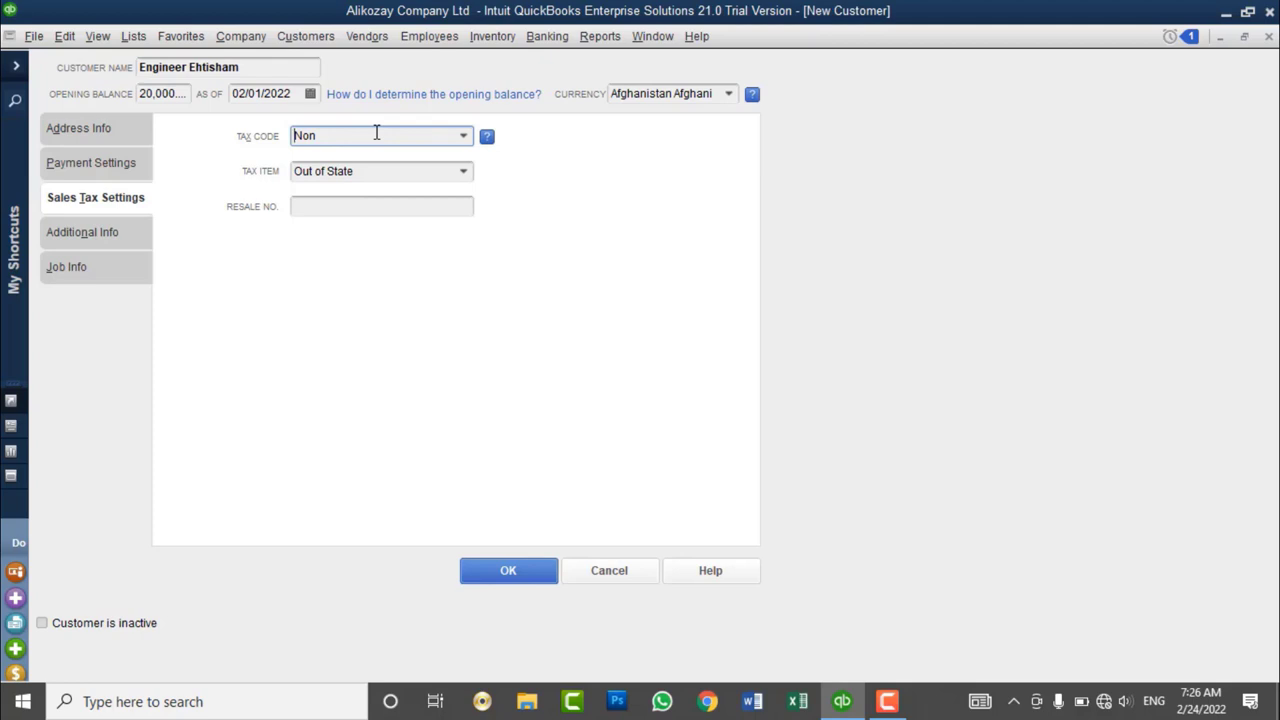
left_click(464, 139)
left_click(396, 196)
left_click(463, 139)
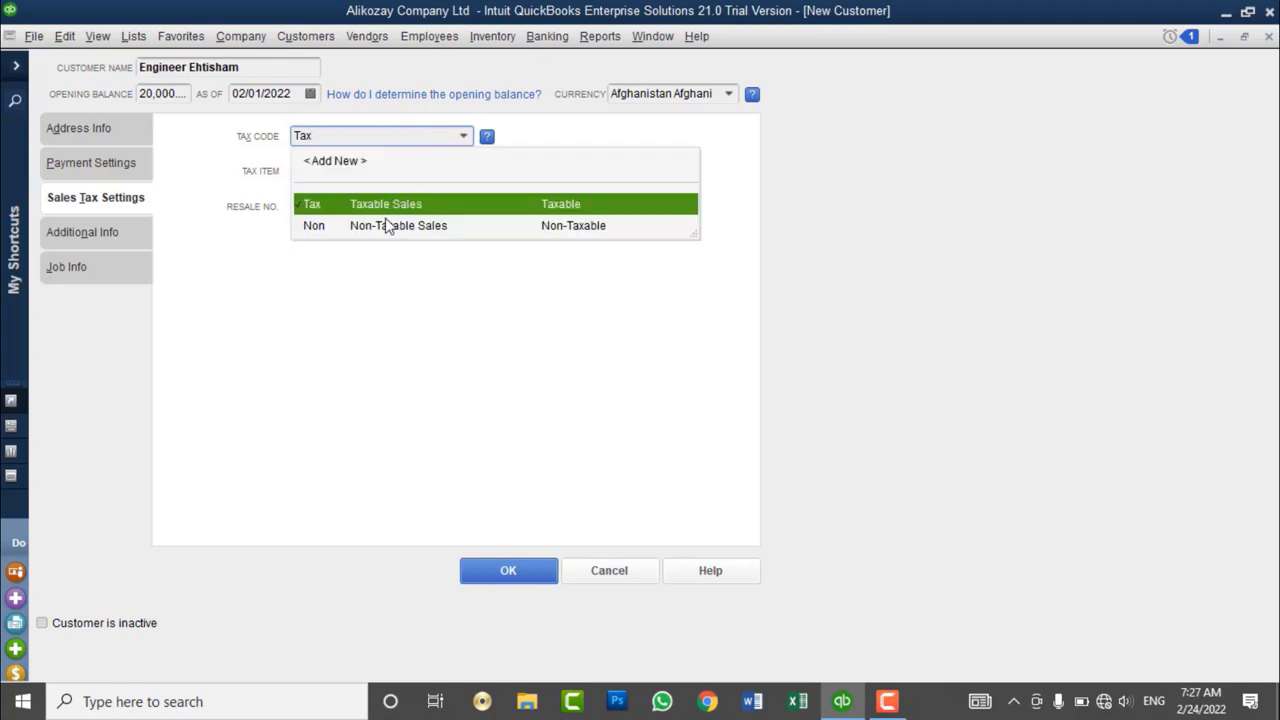
left_click(381, 204)
- Keep Out of State as the customer's tax item
left_click(471, 175)
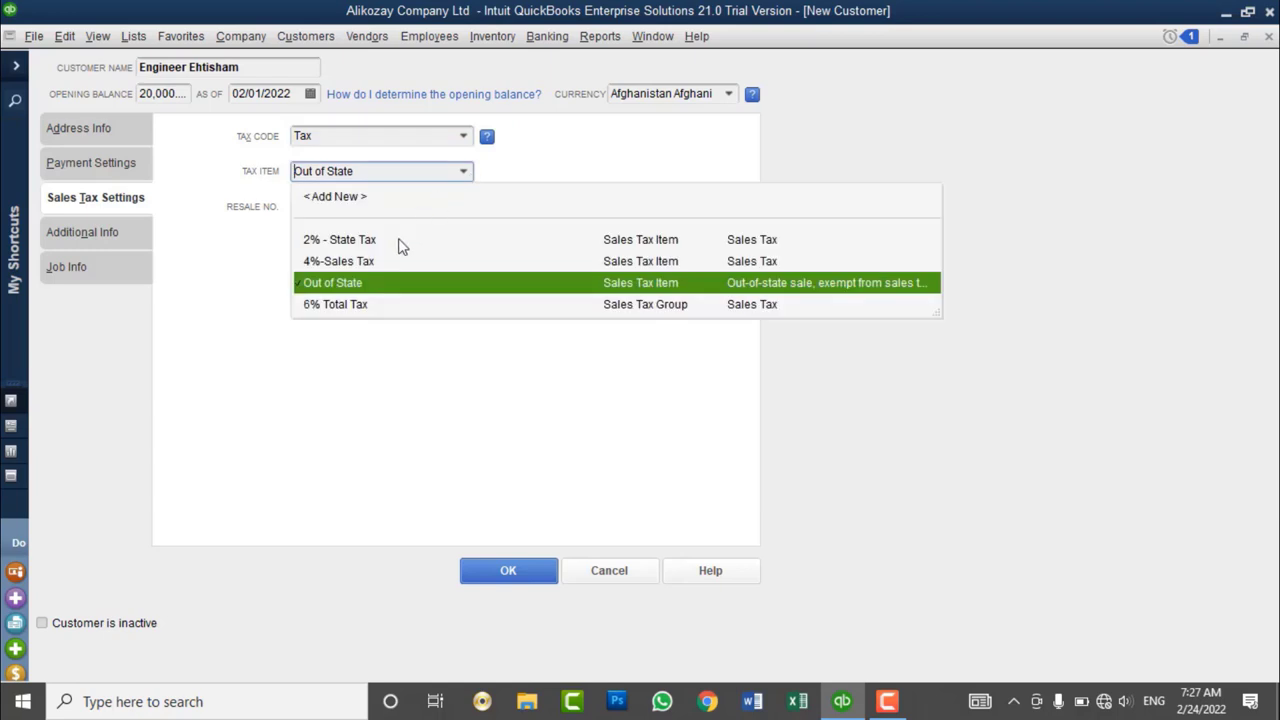
left_click(362, 284)
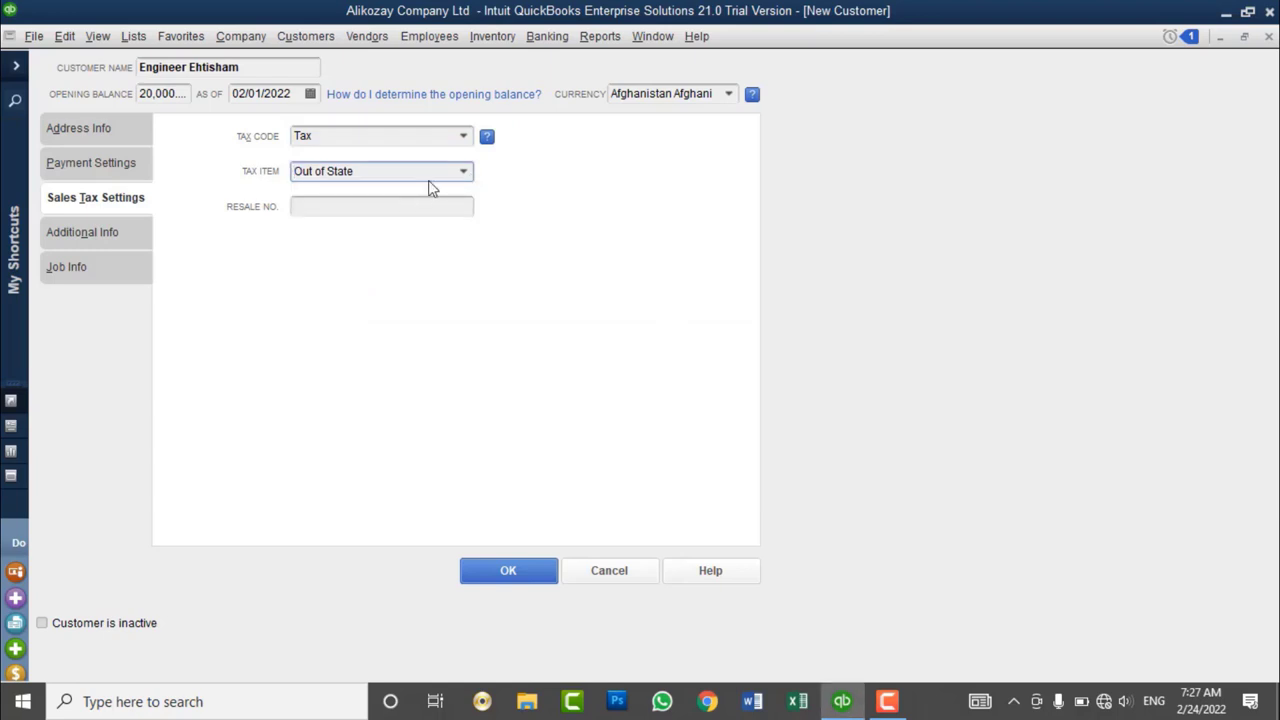
left_click(467, 176)
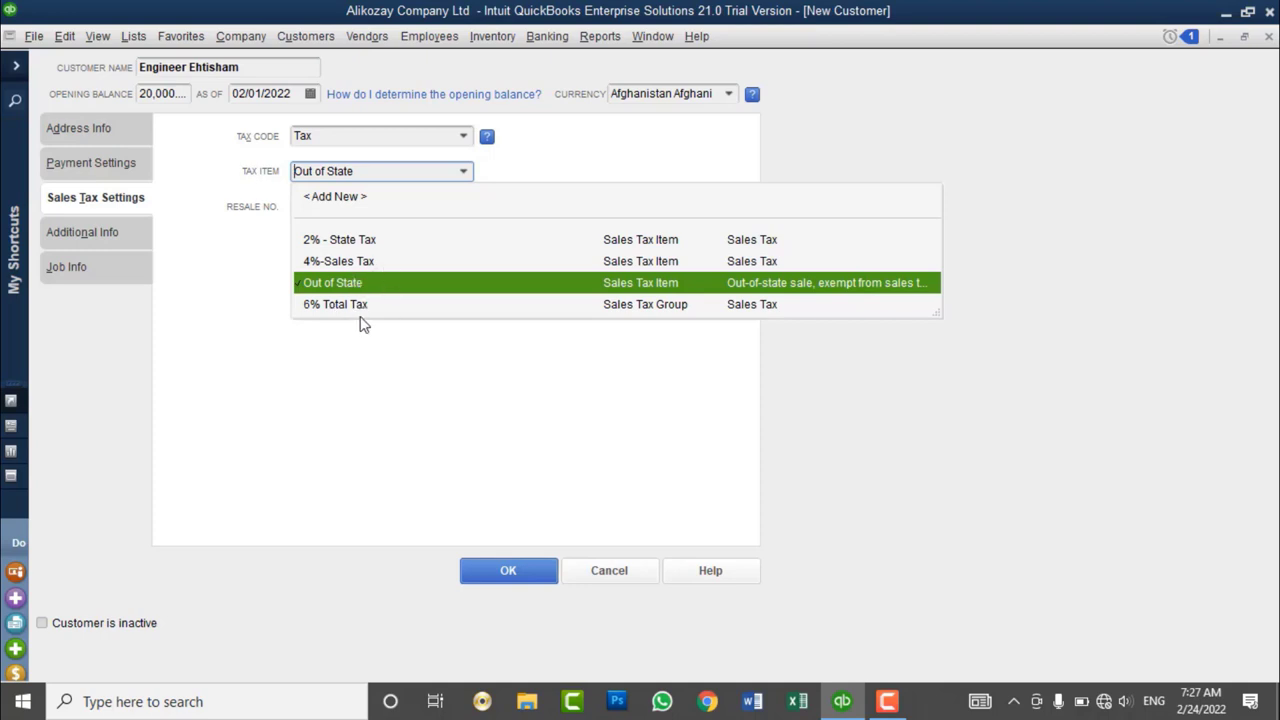
left_click(348, 287)
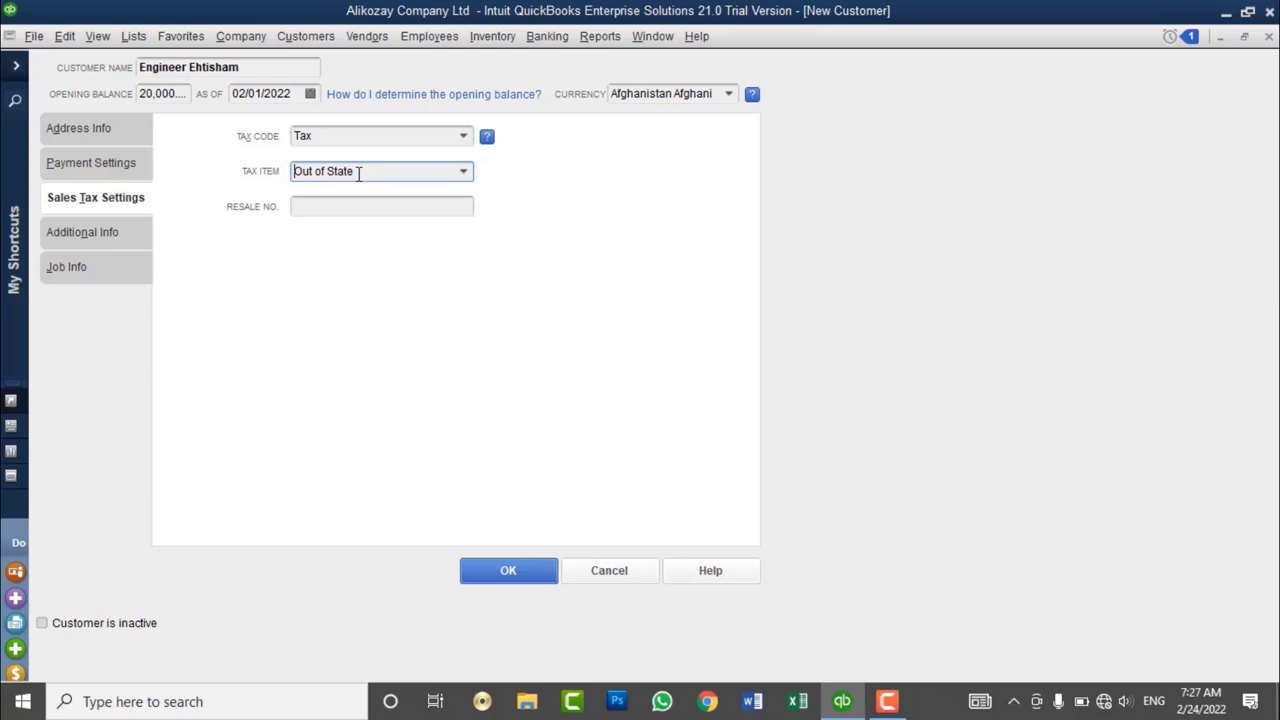
- Leave Resale No. empty and go to the Additional Info section
left_click(428, 210)
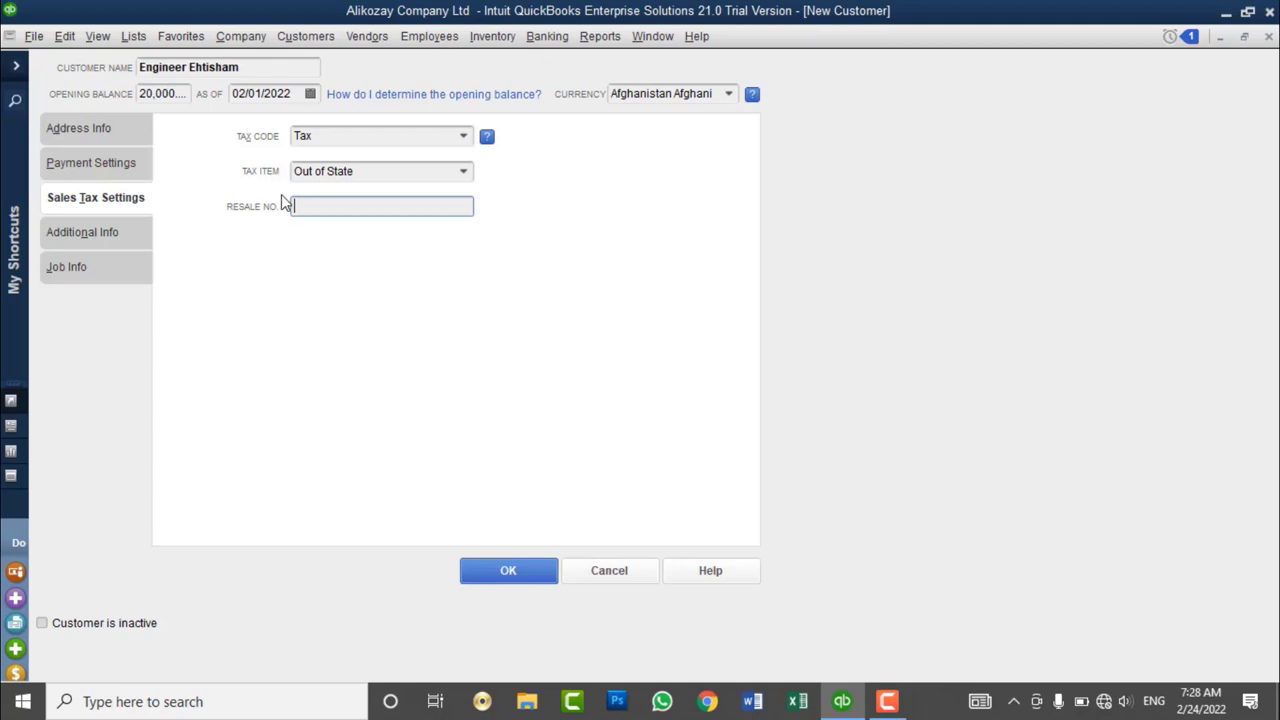
left_click(97, 249)
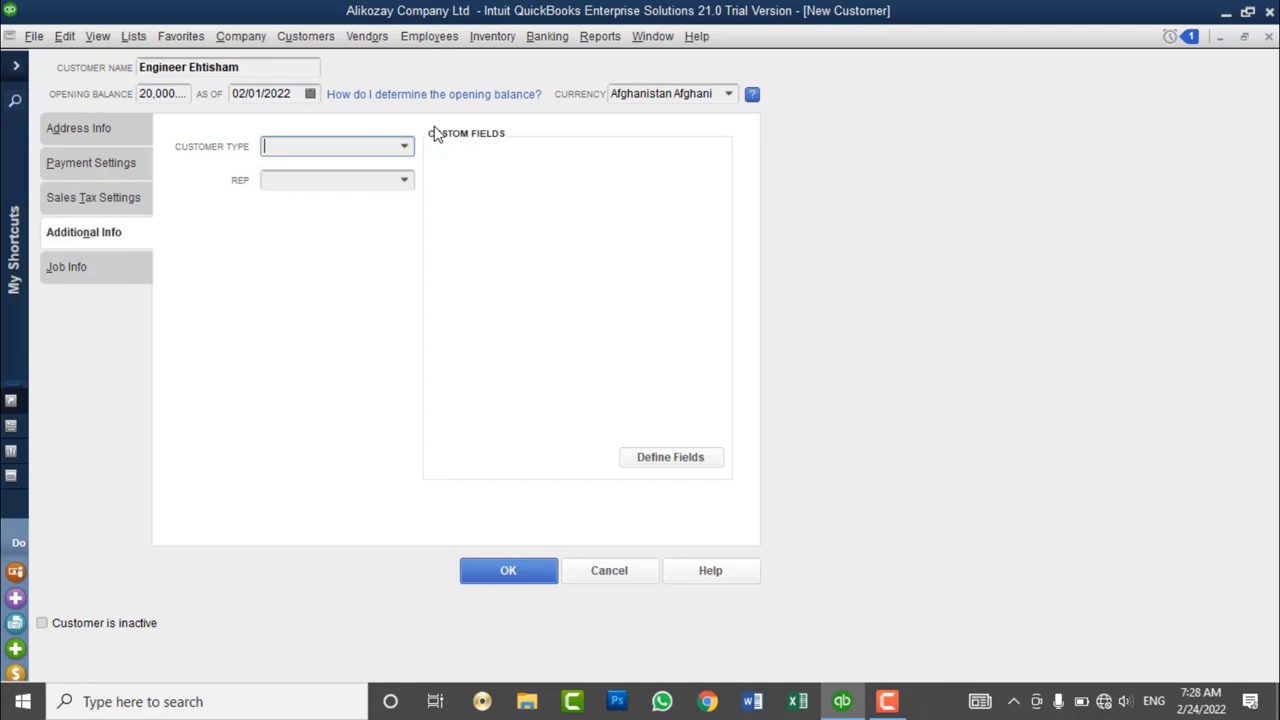
- Add a new customer type called Internal Customer
left_click(403, 148)
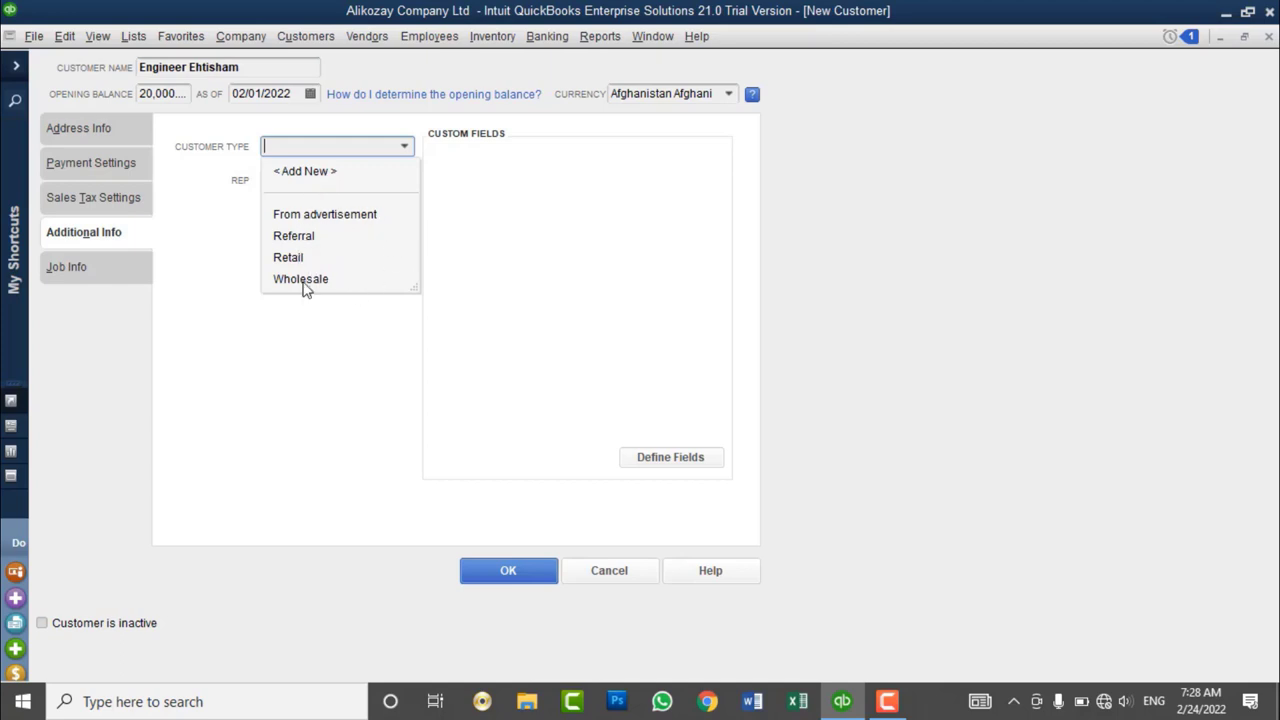
left_click(323, 177)
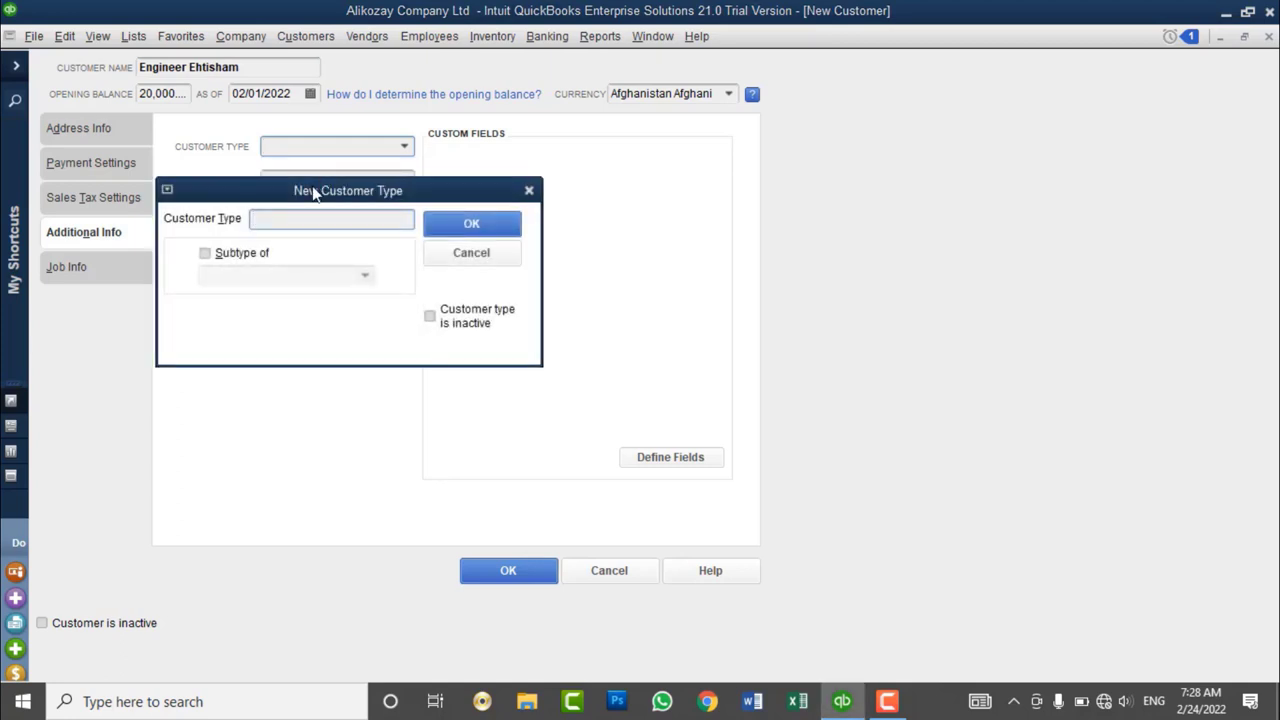
left_click_drag(313, 192, 688, 162)
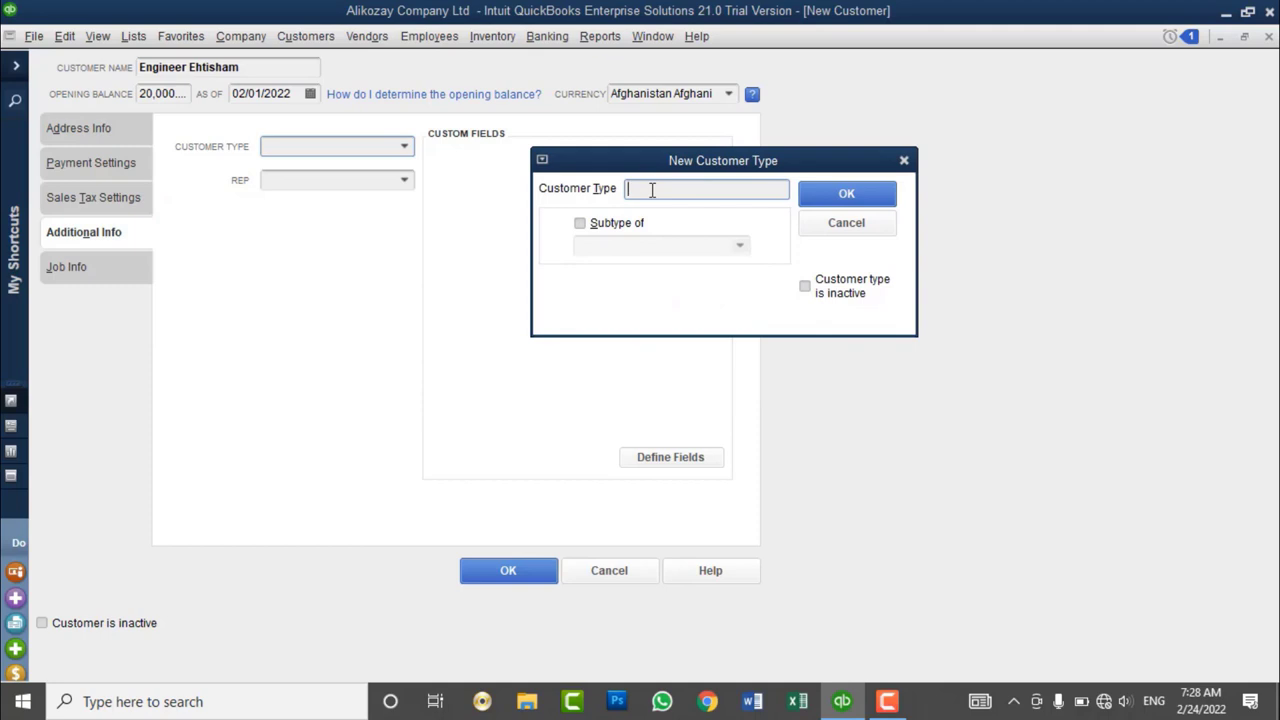
type("Internal Customer")
left_click(864, 195)
- Add an External Customer type, then assign Internal Customer as this customer's type
left_click(405, 147)
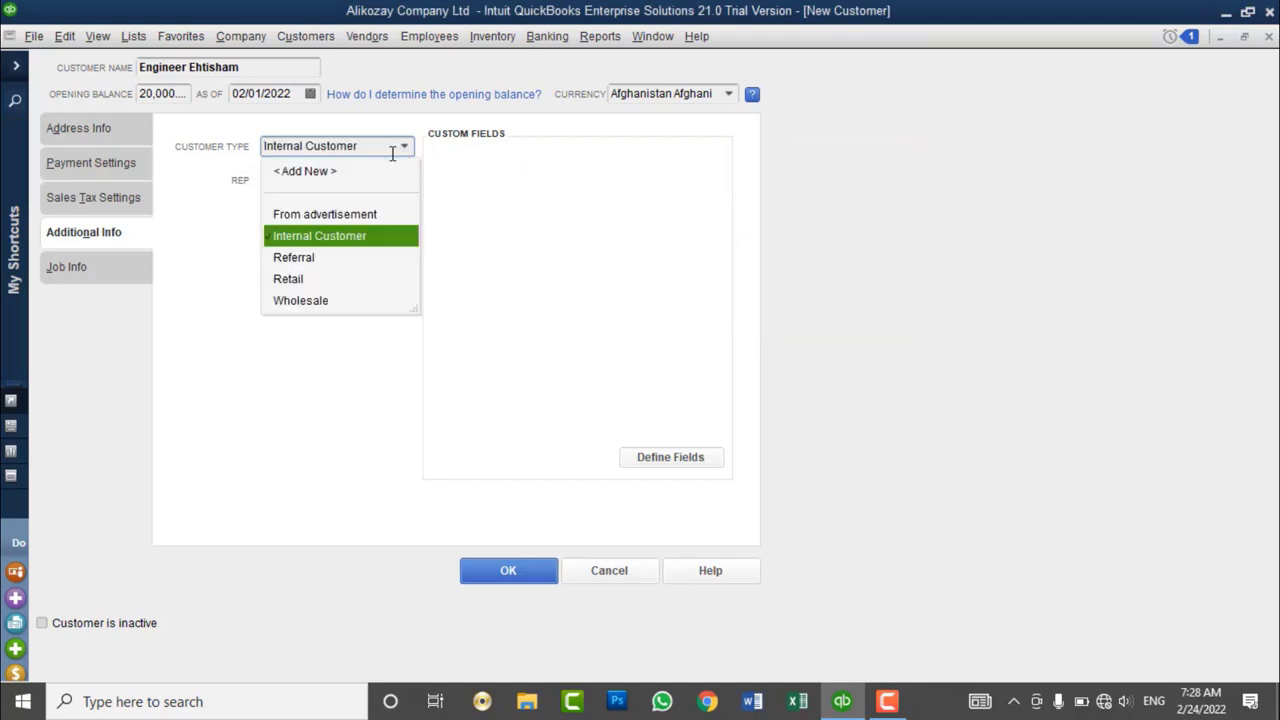
left_click(322, 178)
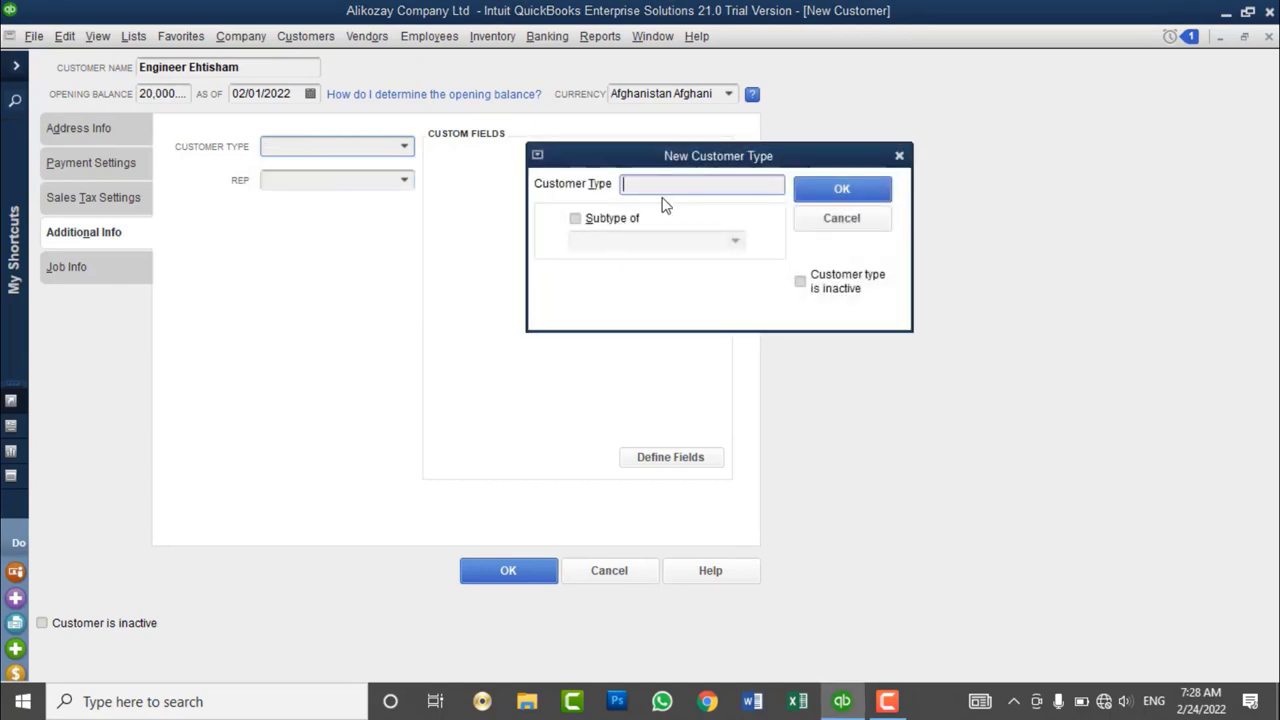
type("External Customer")
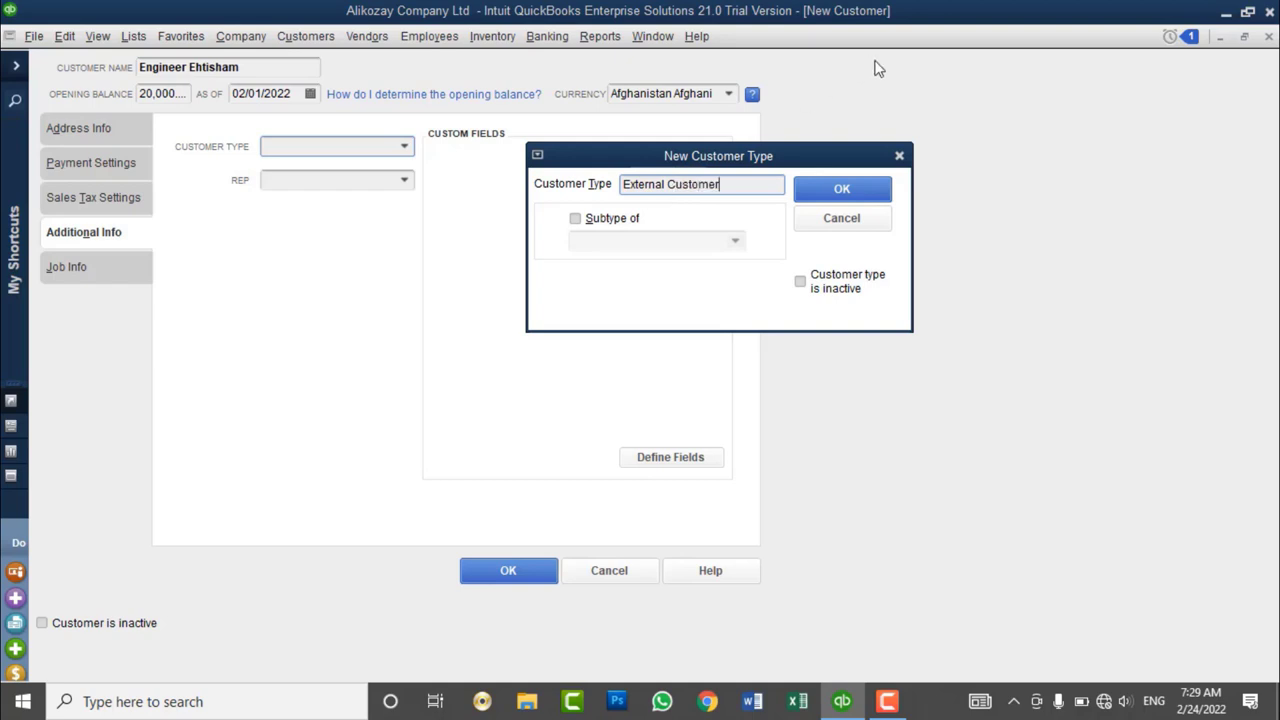
left_click(845, 195)
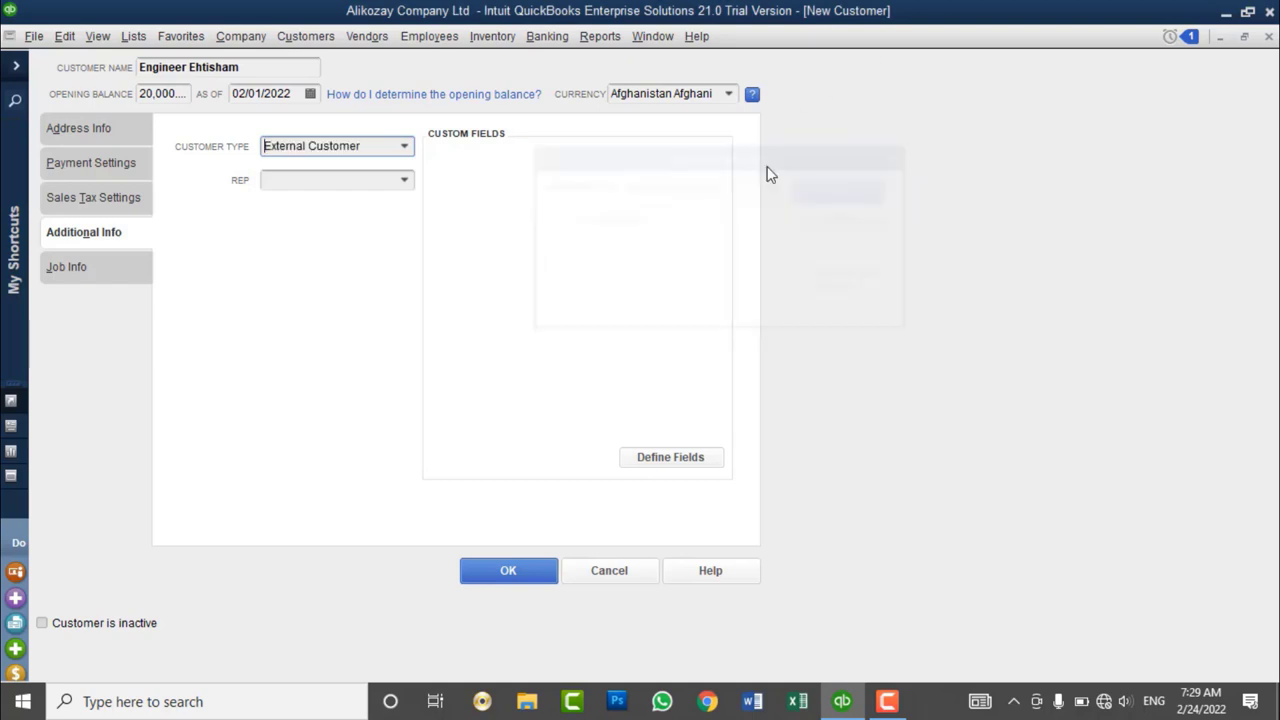
left_click(406, 147)
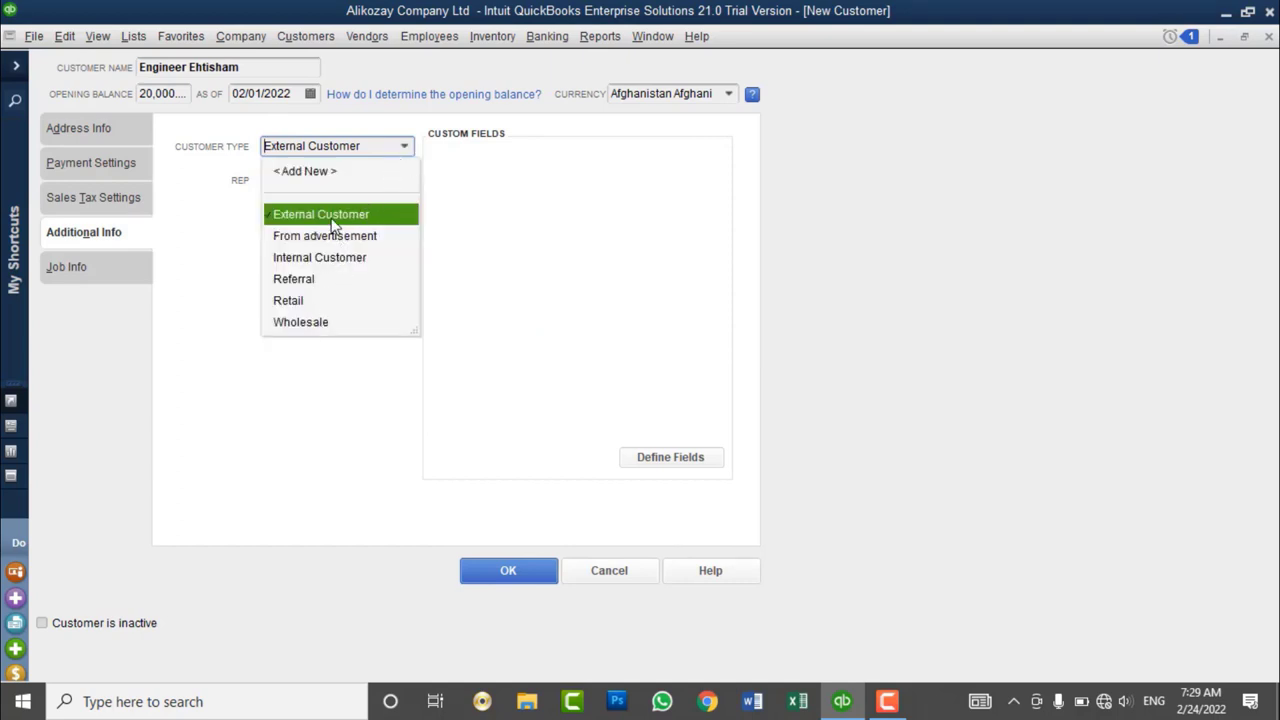
left_click(318, 256)
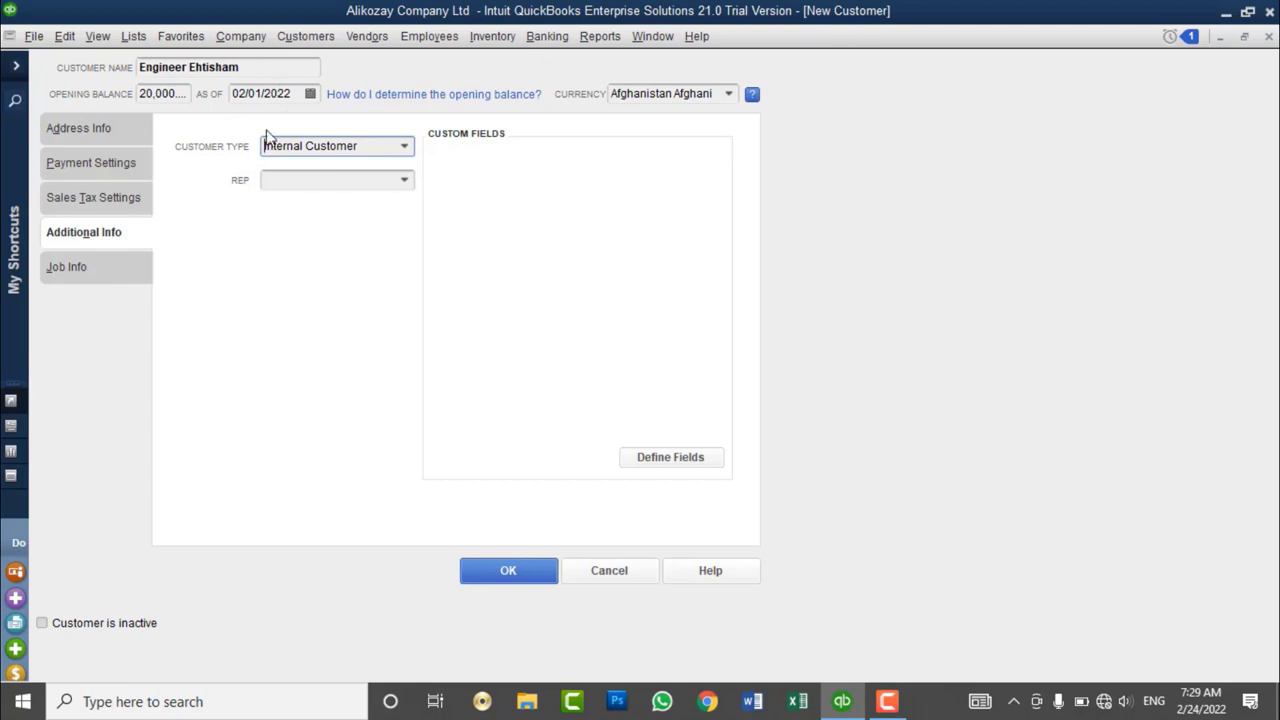
- Start a new sales rep from the Rep list and enter the rep's full name
left_click(412, 180)
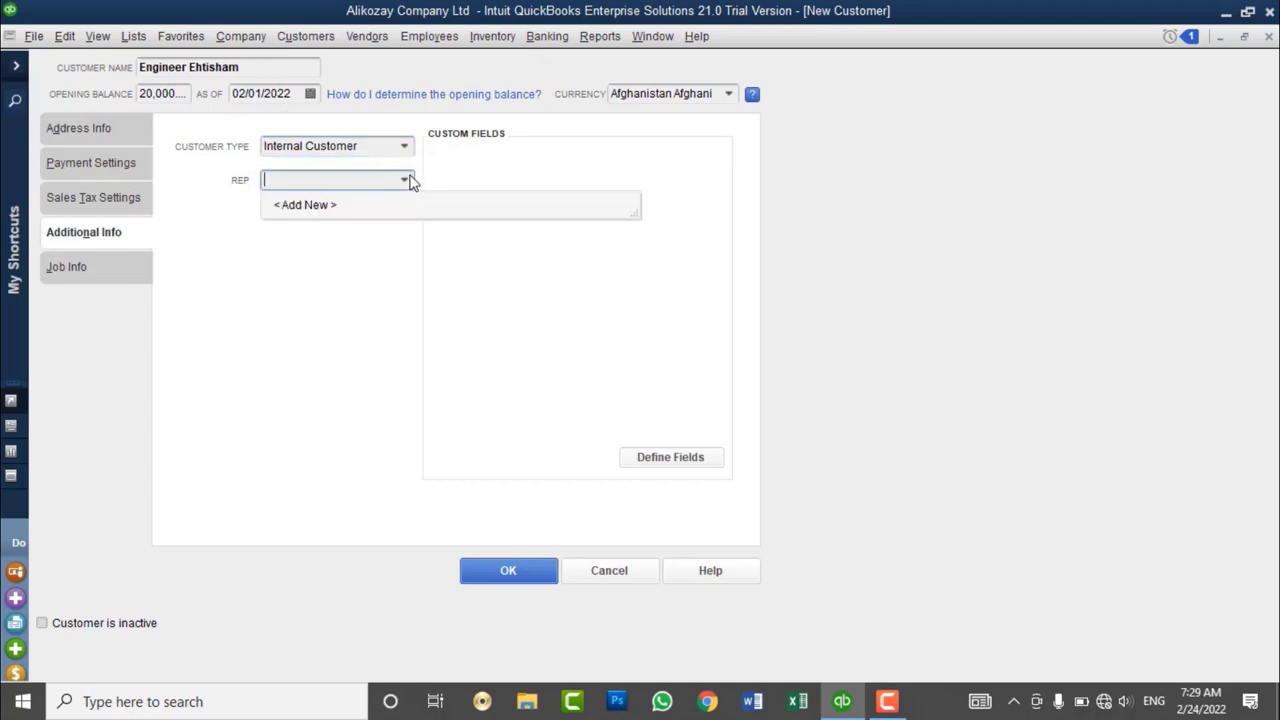
left_click(320, 208)
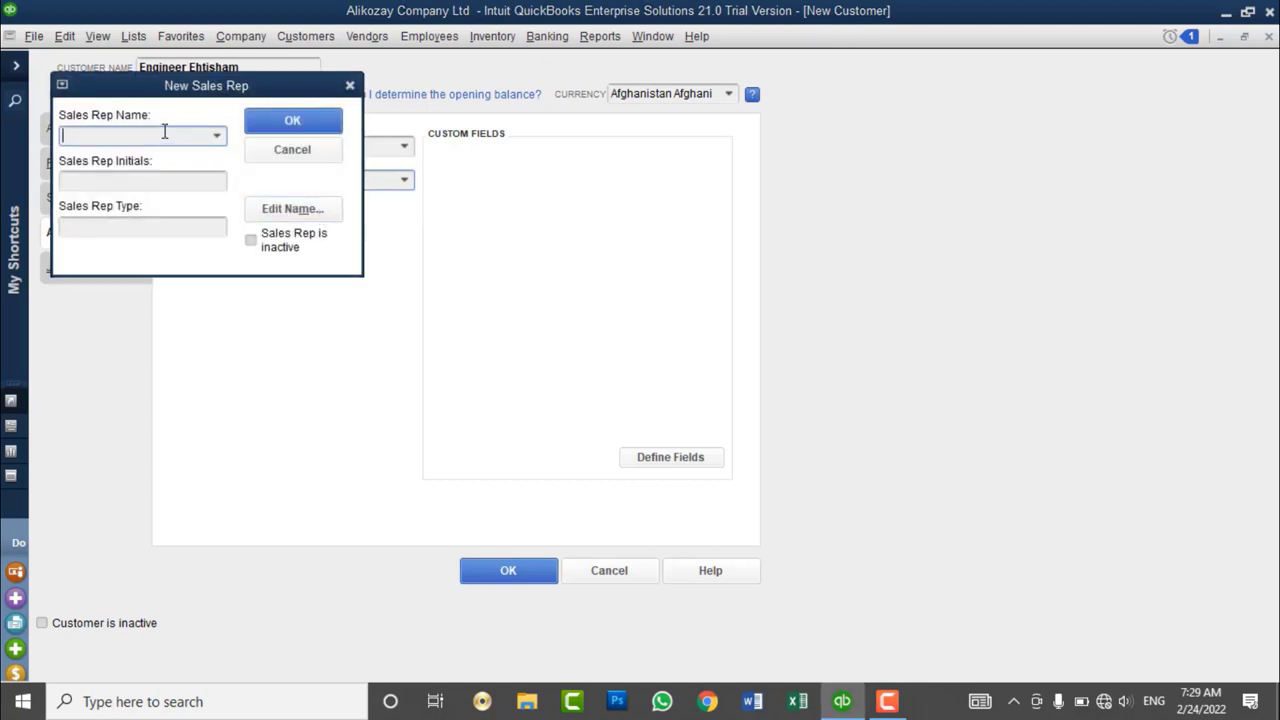
type("Sha")
key("BackSpace")
key("BackSpace")
key("BackSpace")
key("BackSpace")
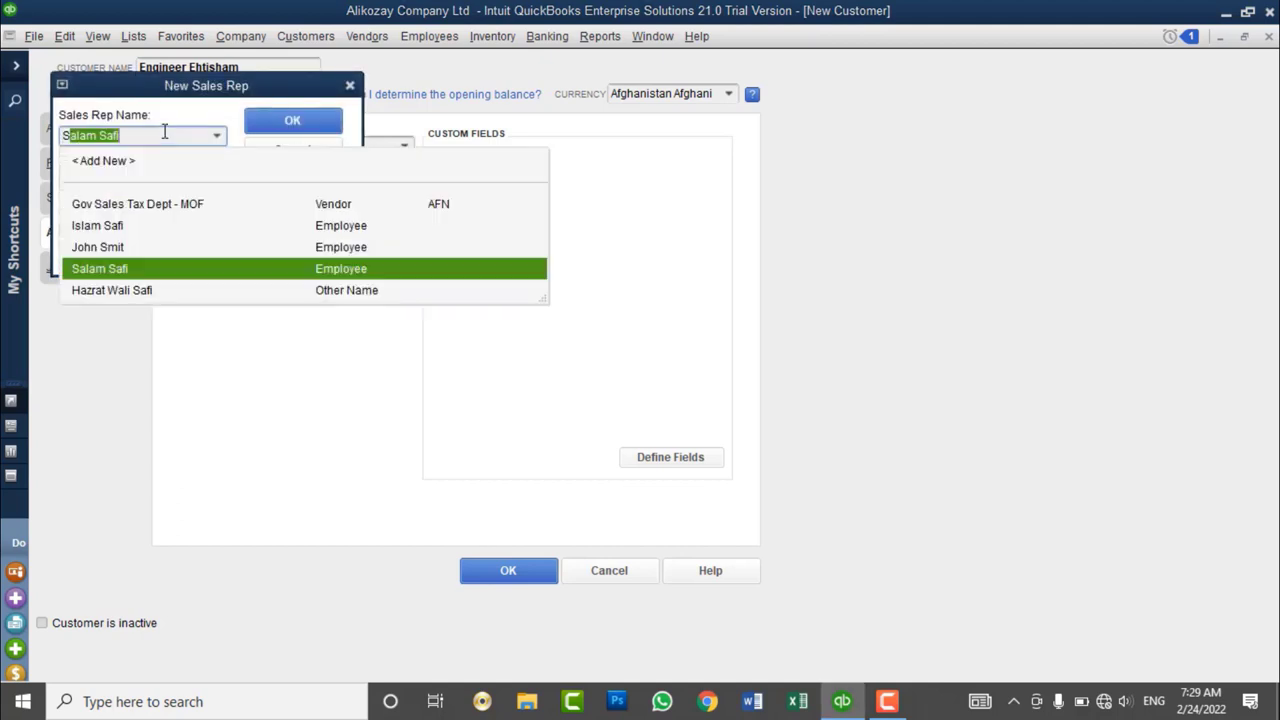
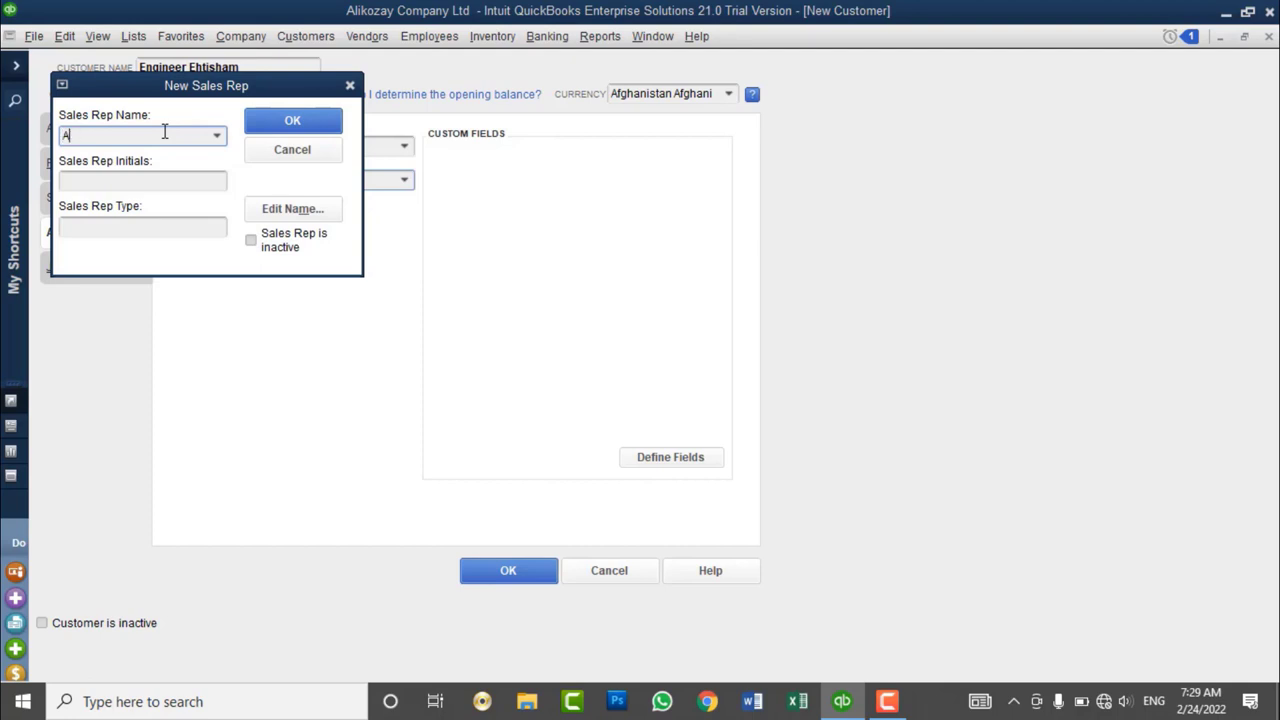
type("li")
left_click(216, 136)
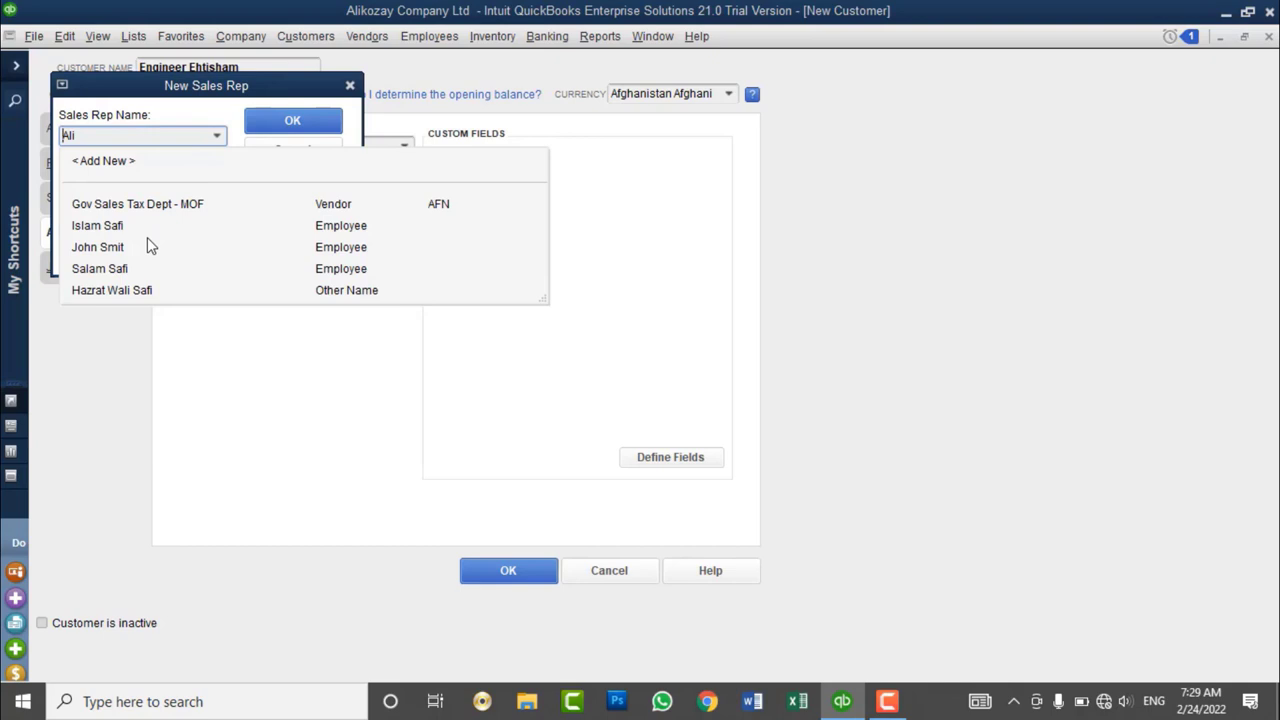
left_click(118, 104)
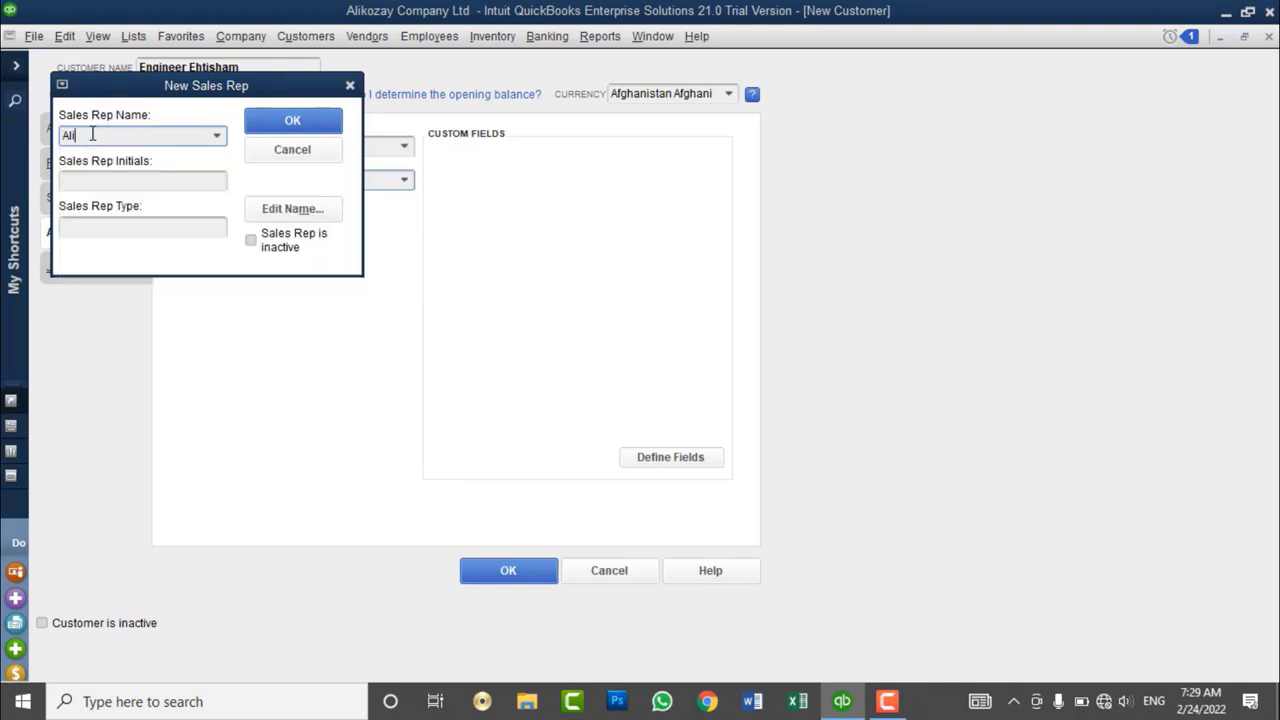
left_click(163, 180)
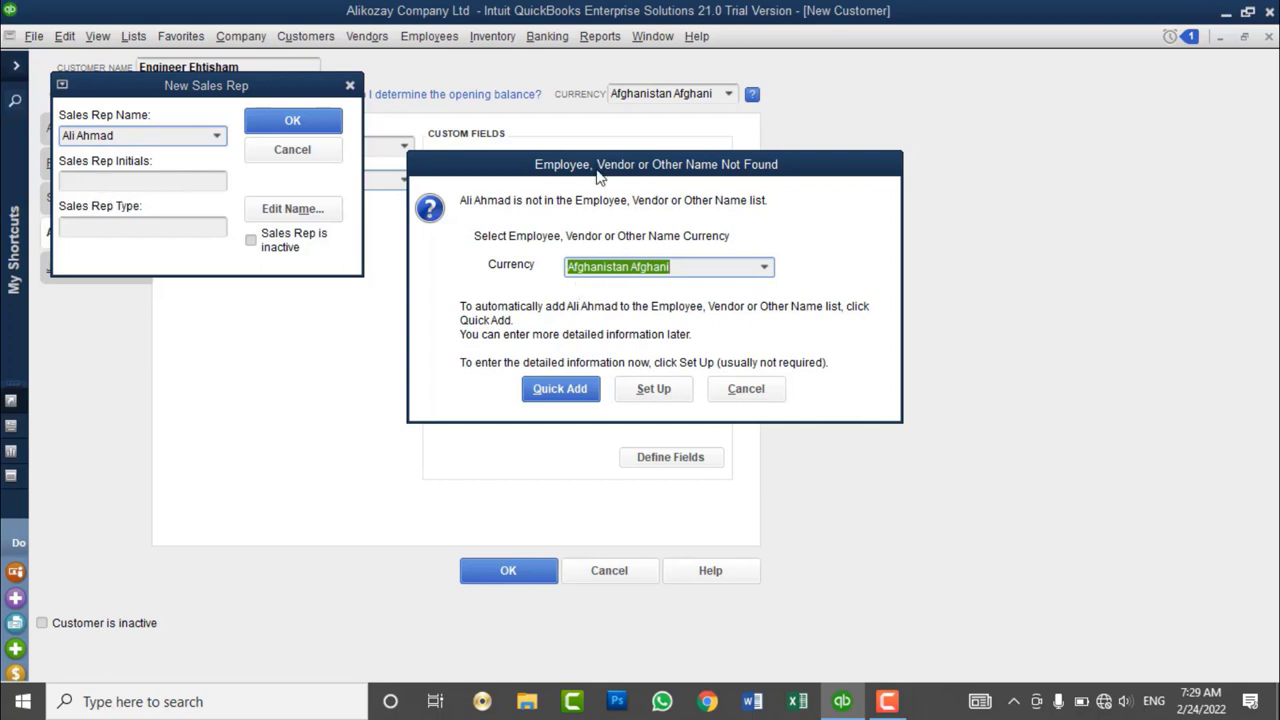
- Quick Add the name as Other with Afghanistan Afghani currency and save the rep with initials AA
left_click_drag(563, 167, 725, 140)
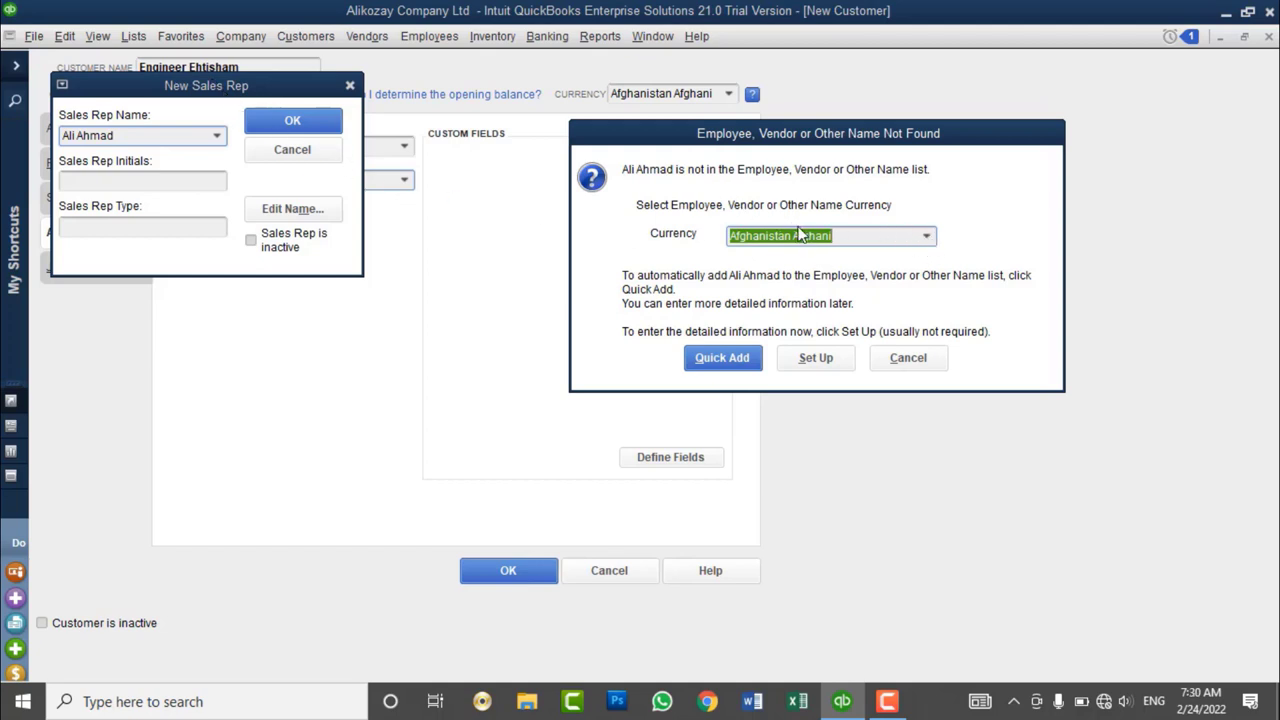
left_click(926, 236)
left_click(926, 236)
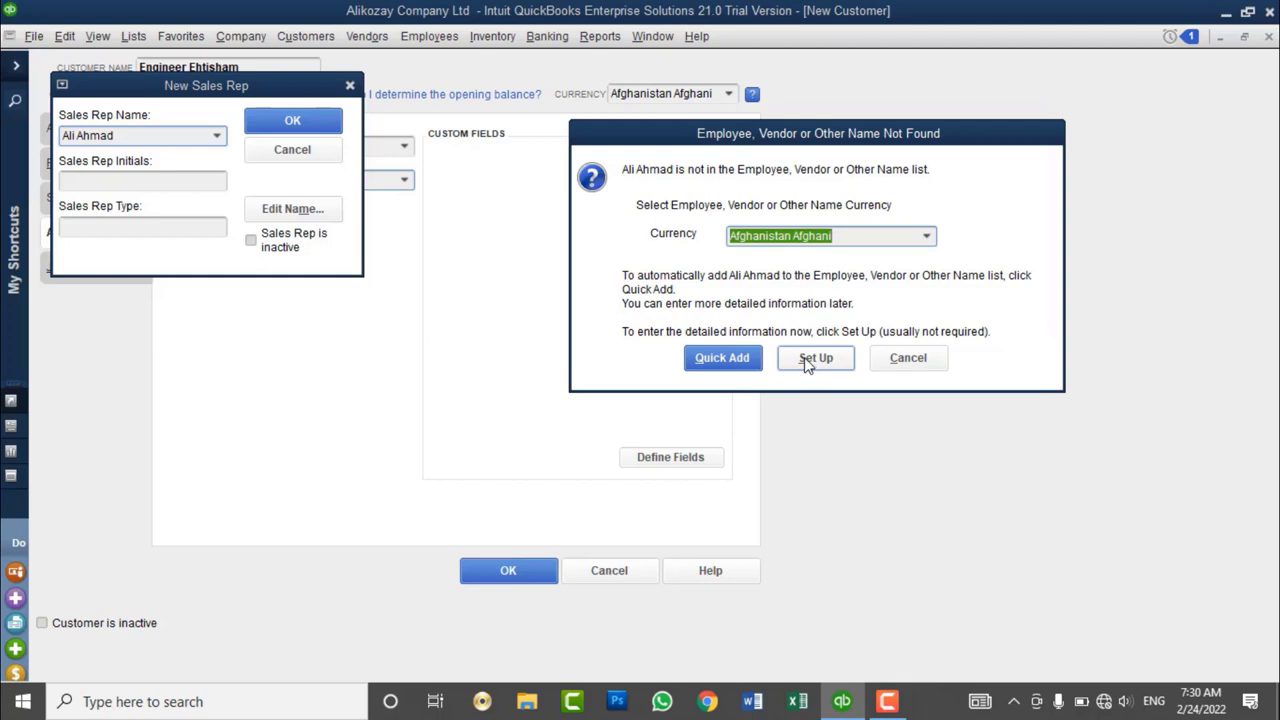
left_click(745, 364)
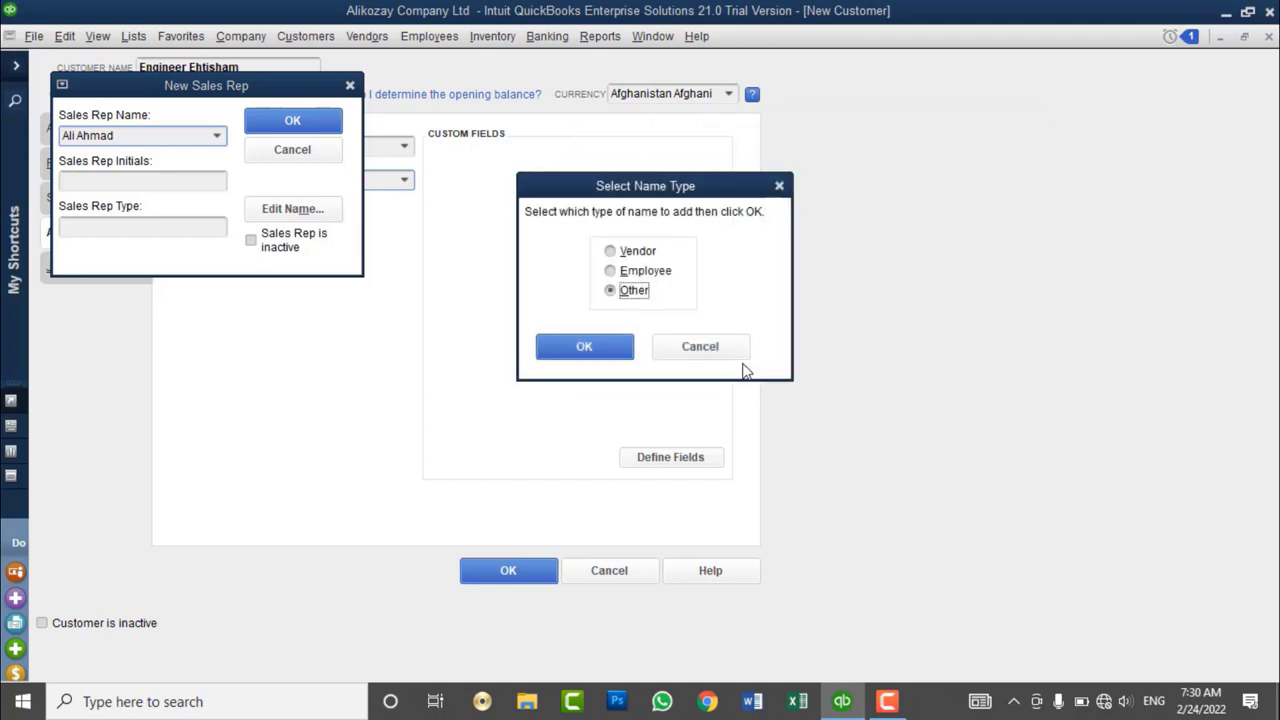
left_click(628, 251)
left_click(630, 271)
left_click(622, 291)
left_click(600, 350)
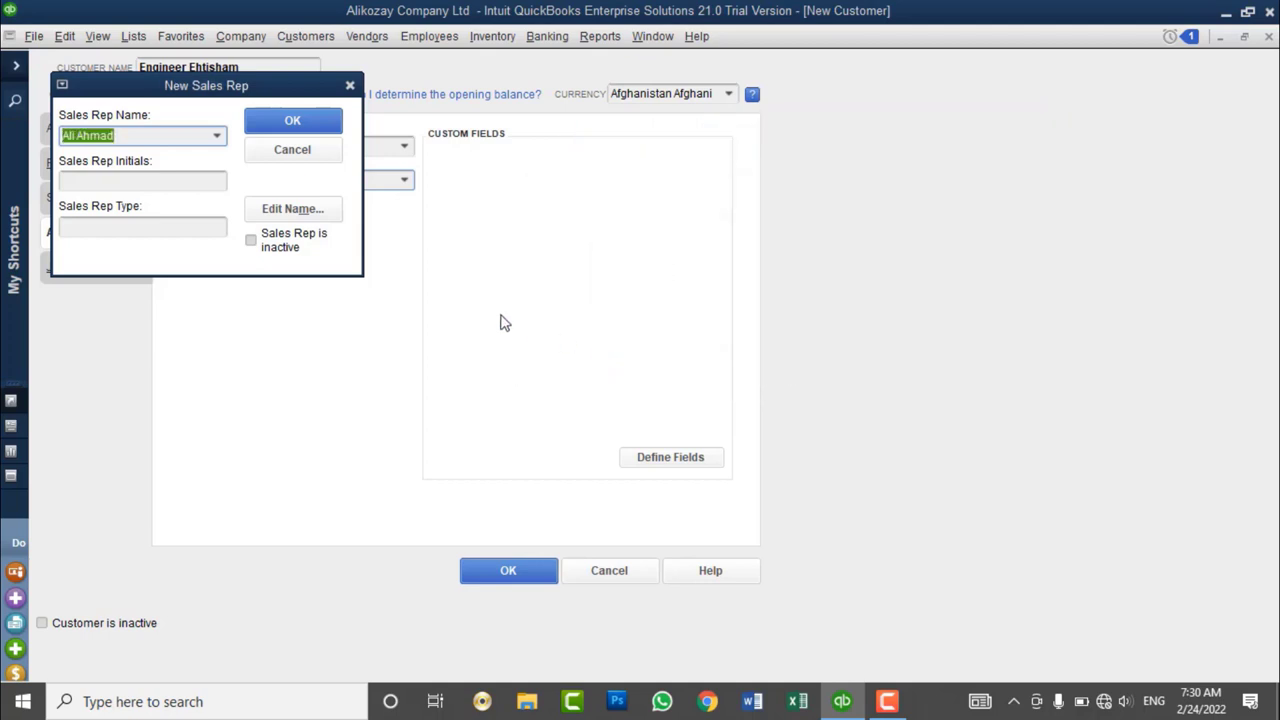
left_click(121, 136)
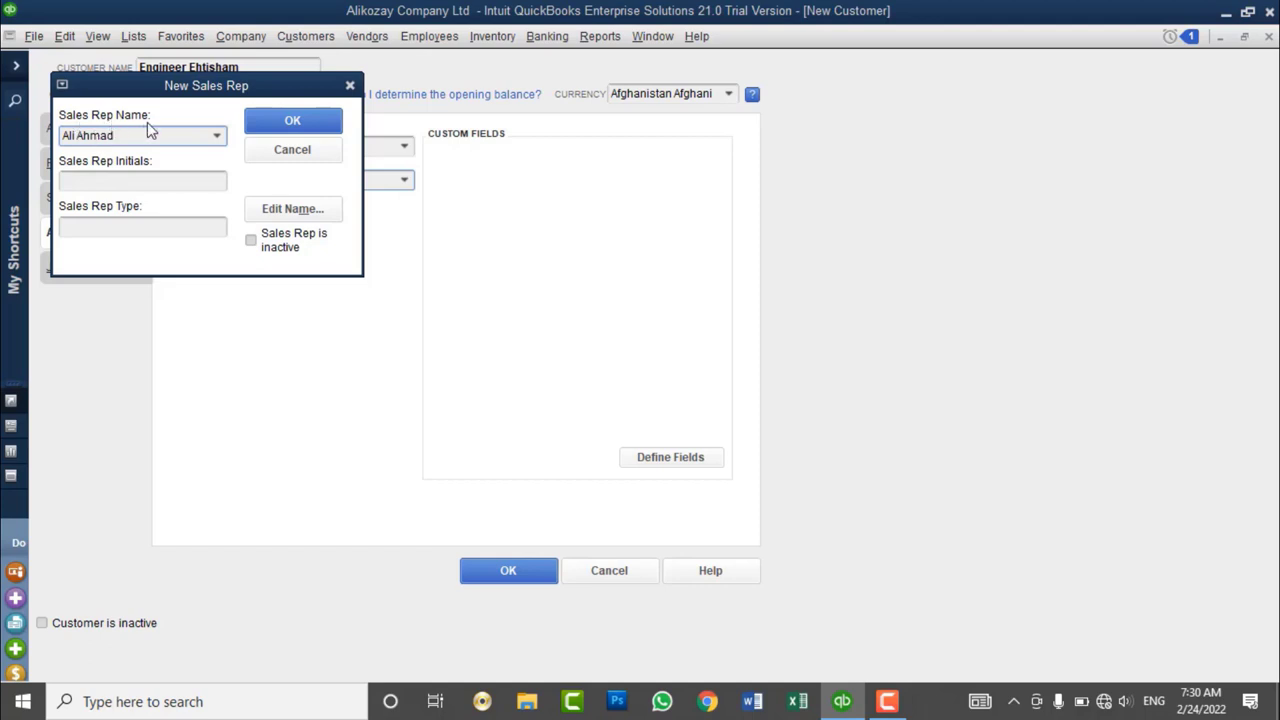
left_click(292, 121)
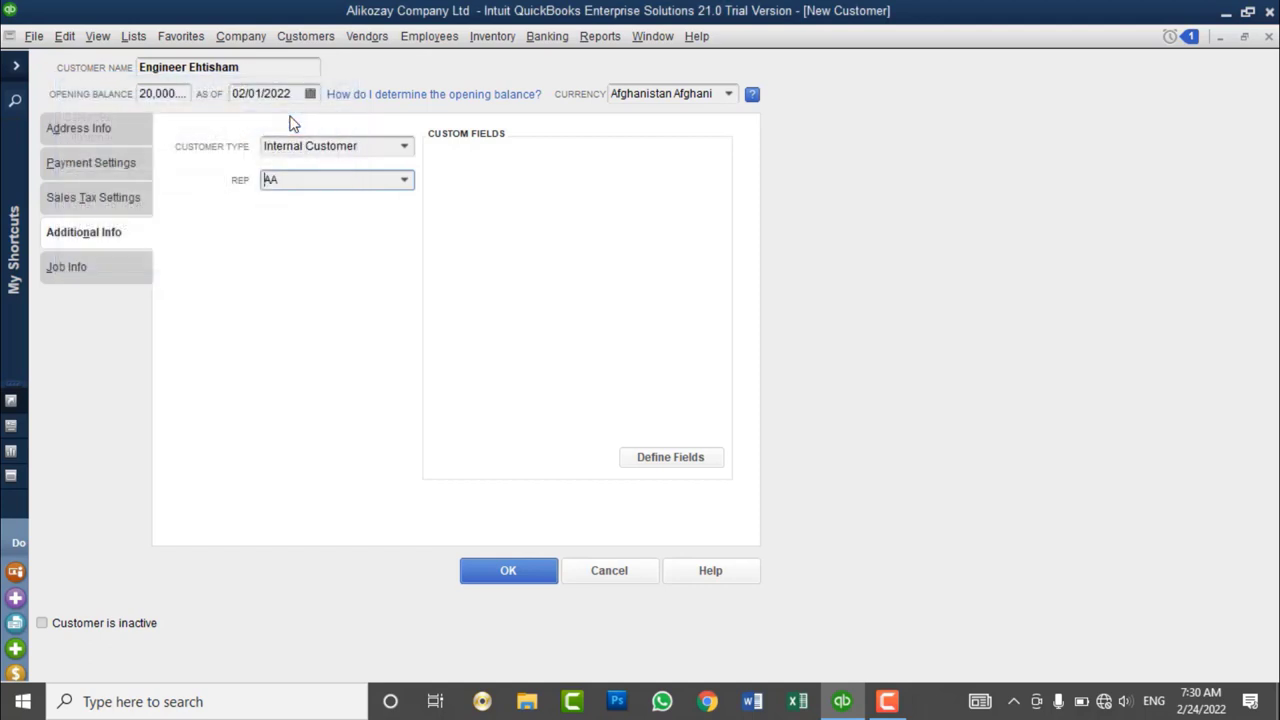
left_click(404, 179)
left_click(74, 127)
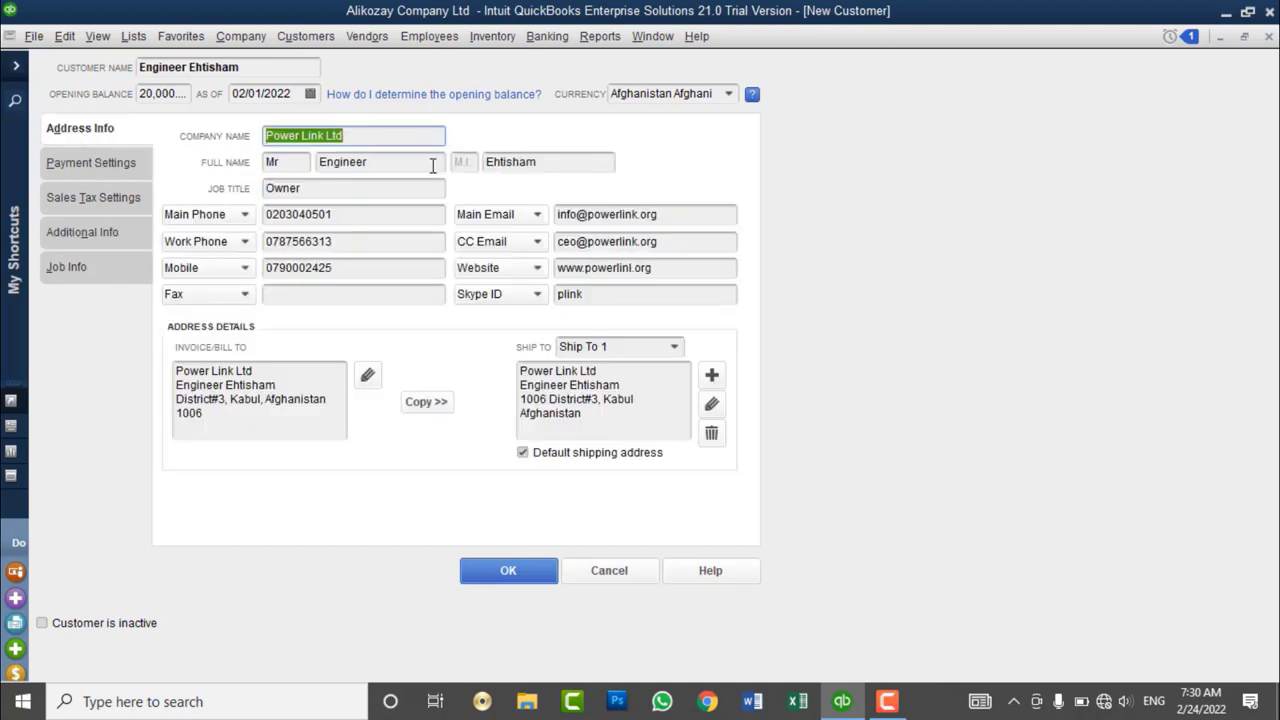
left_click(100, 170)
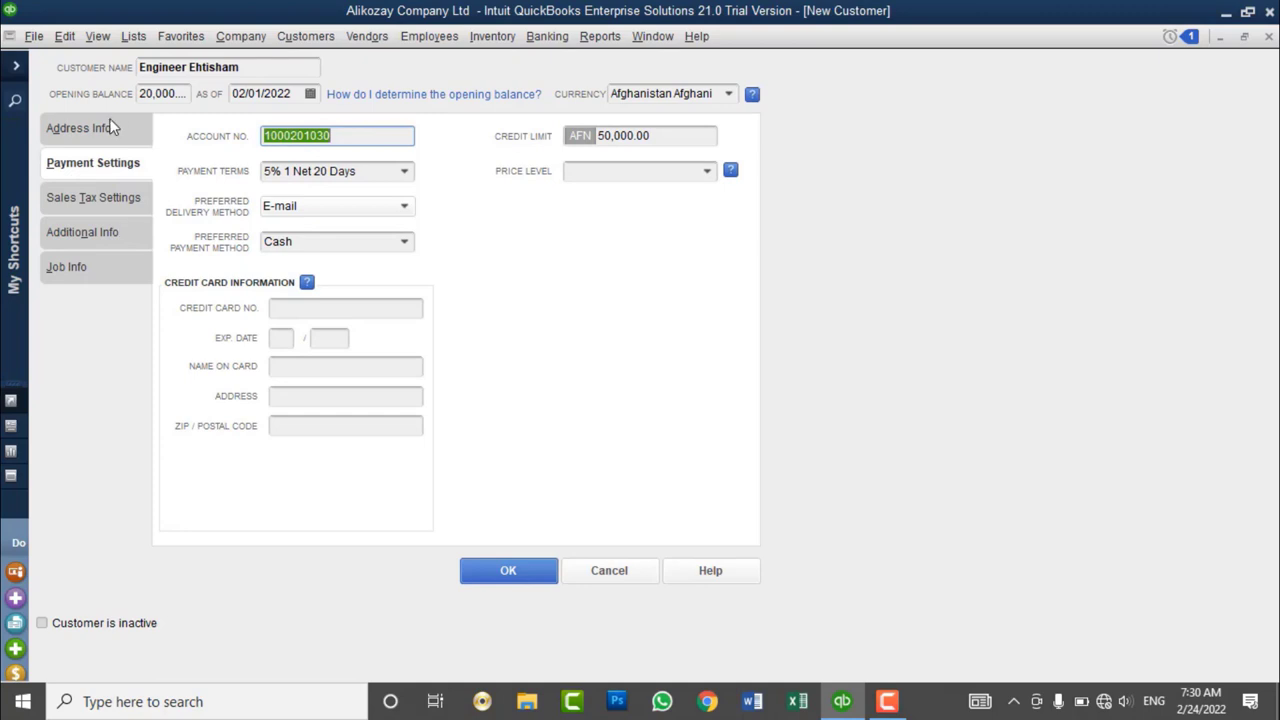
left_click(80, 128)
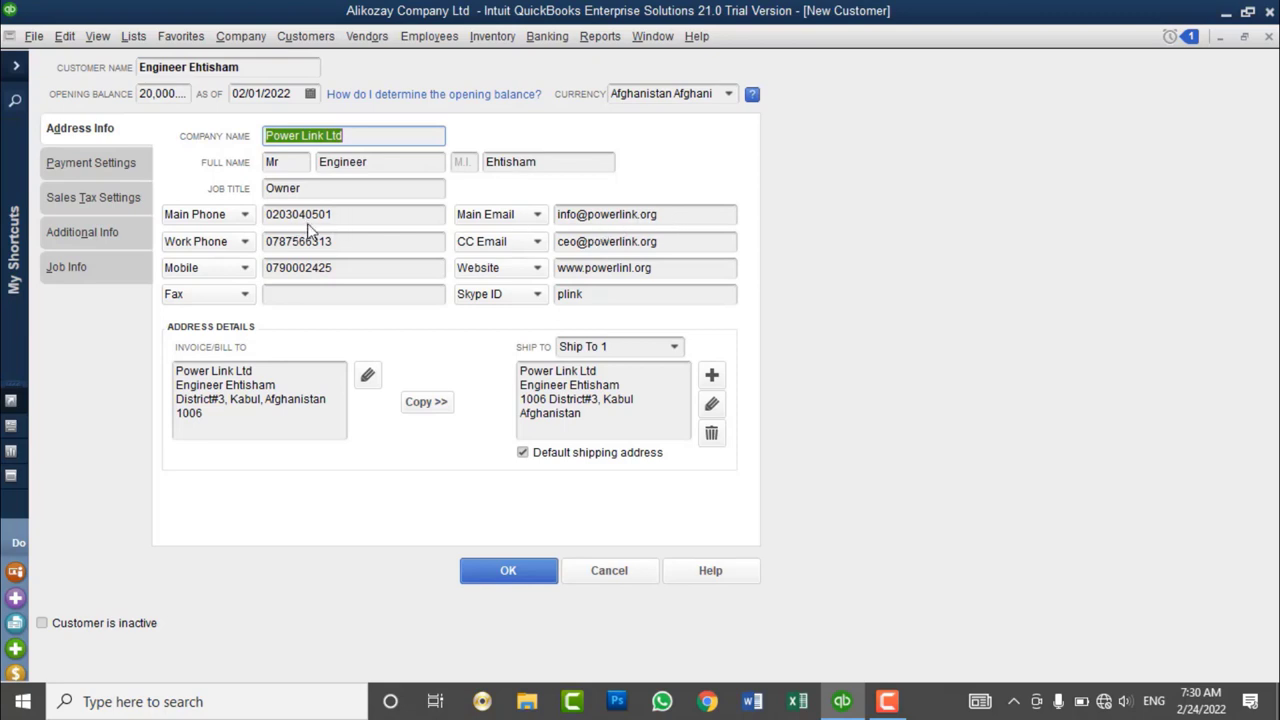
left_click(84, 231)
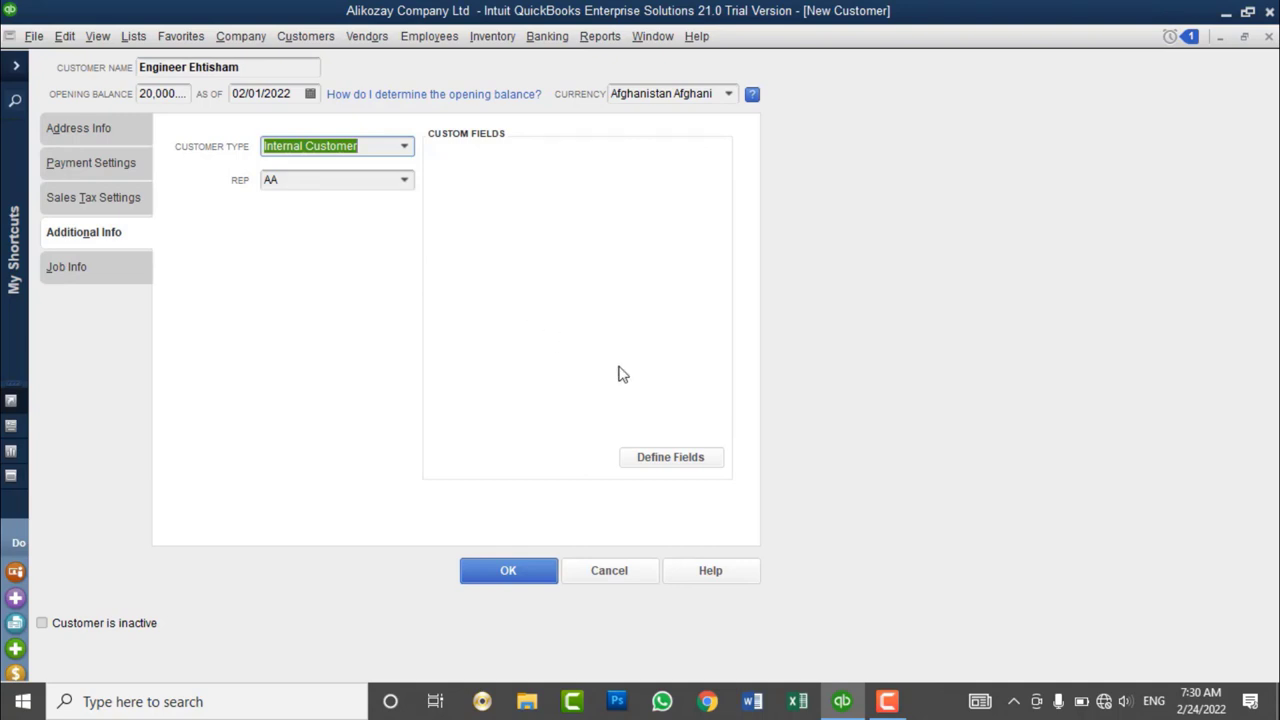
- Define an 'Alternative Email' custom field for customers with Any text data
left_click(658, 457)
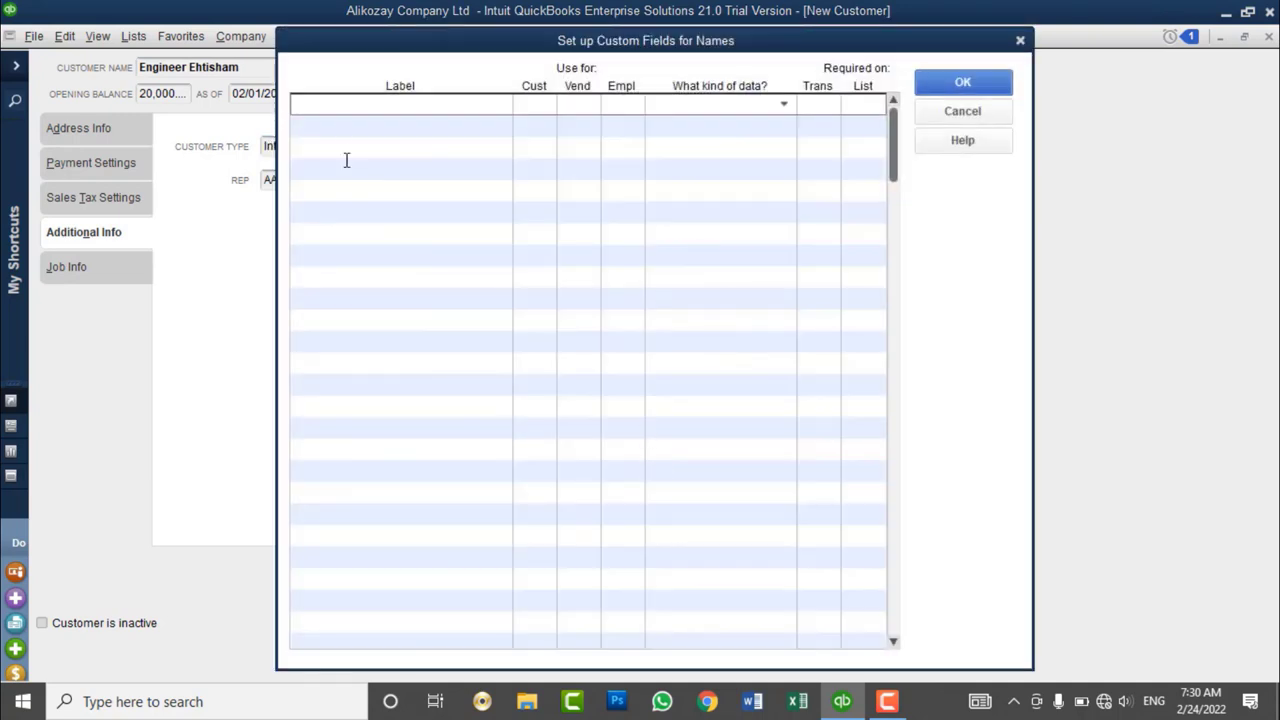
type("Alternative Email")
left_click(543, 104)
left_click(785, 104)
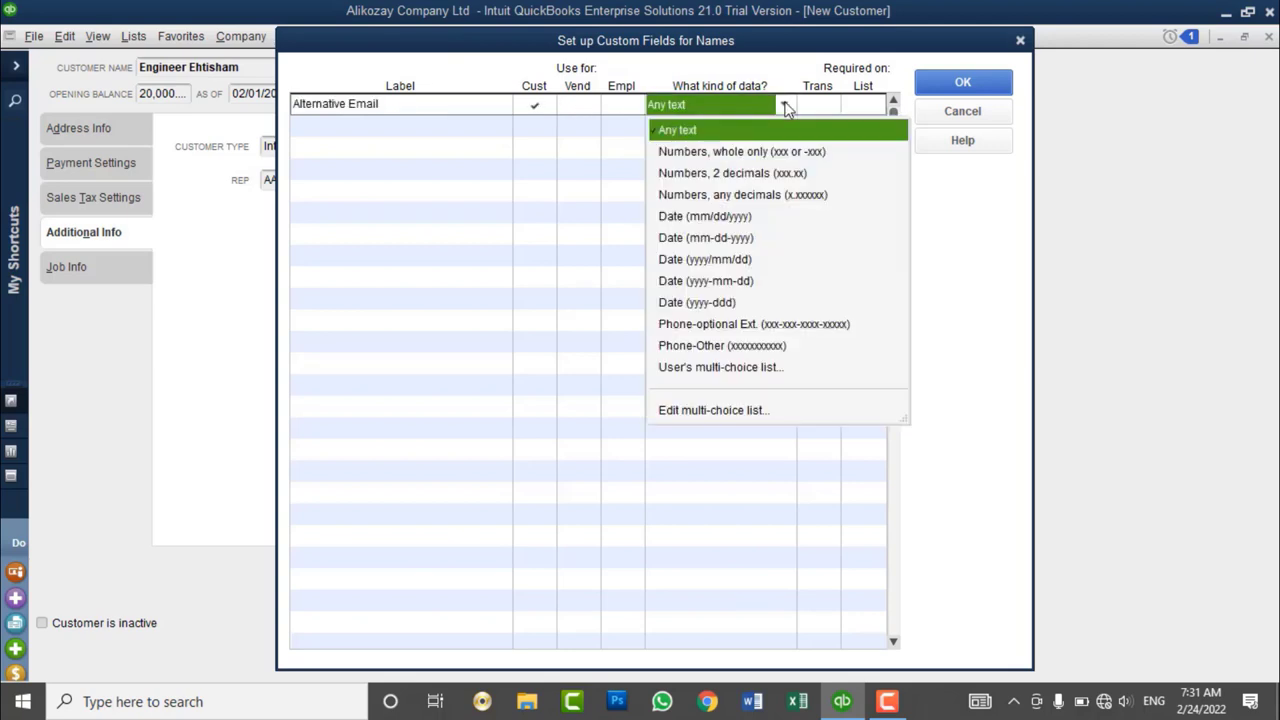
left_click(787, 106)
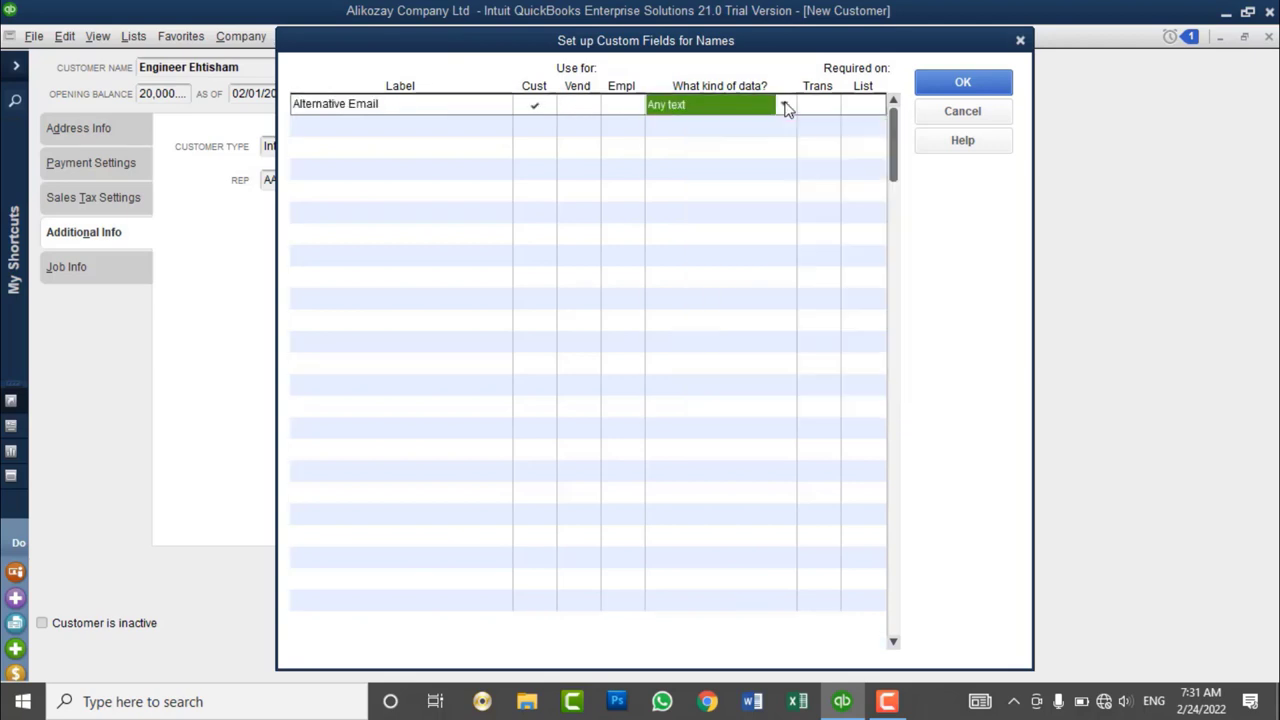
left_click(922, 87)
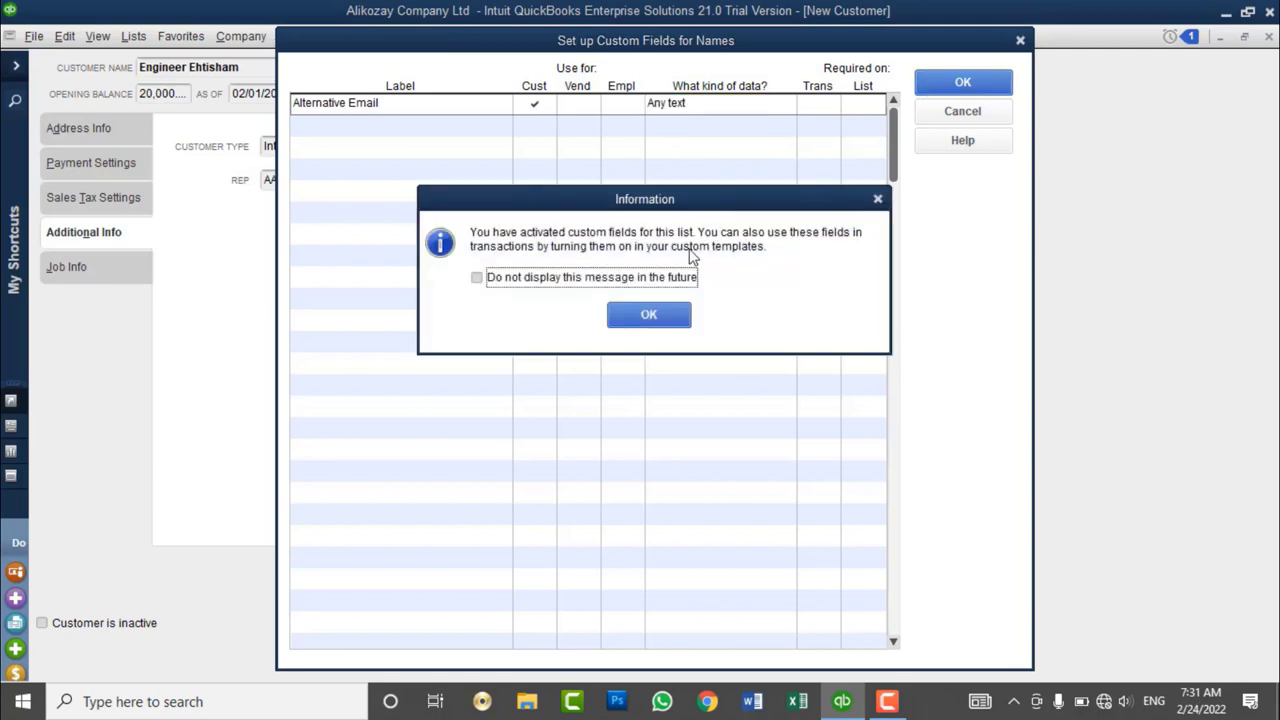
left_click(658, 280)
left_click(648, 315)
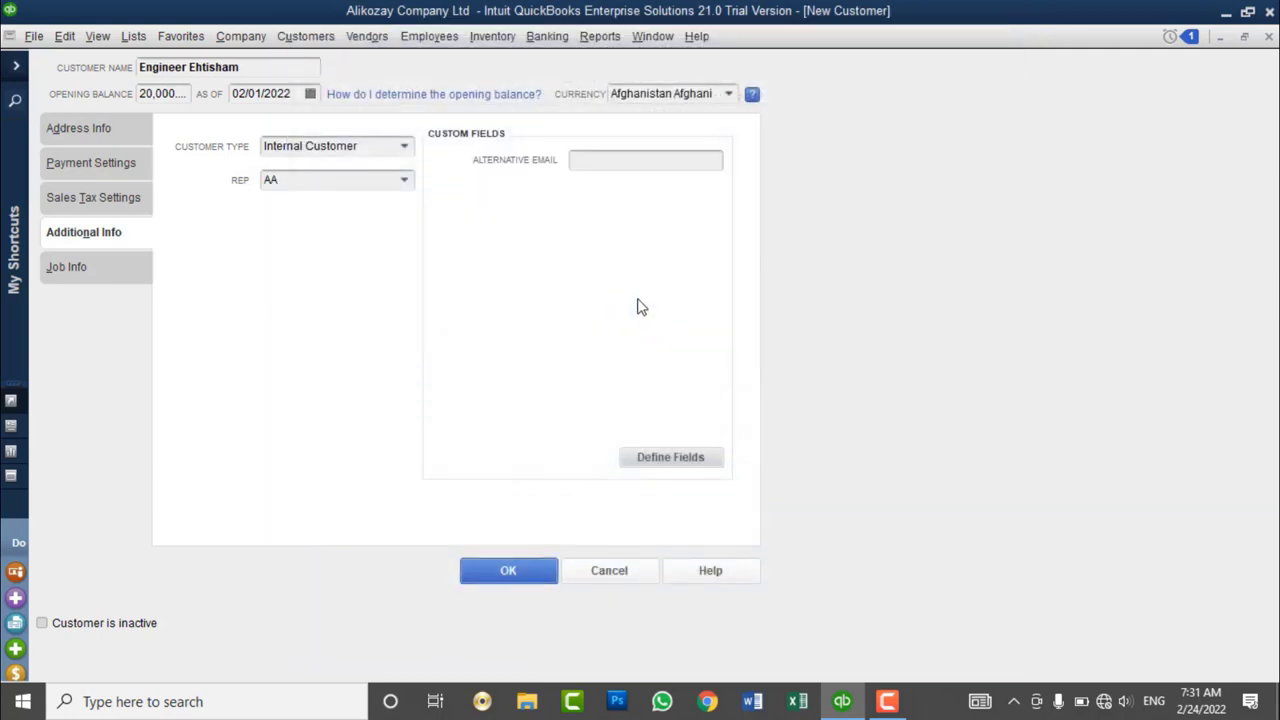
- Enter the customer's alternative e-mail address and review the custom field definitions
left_click(589, 159)
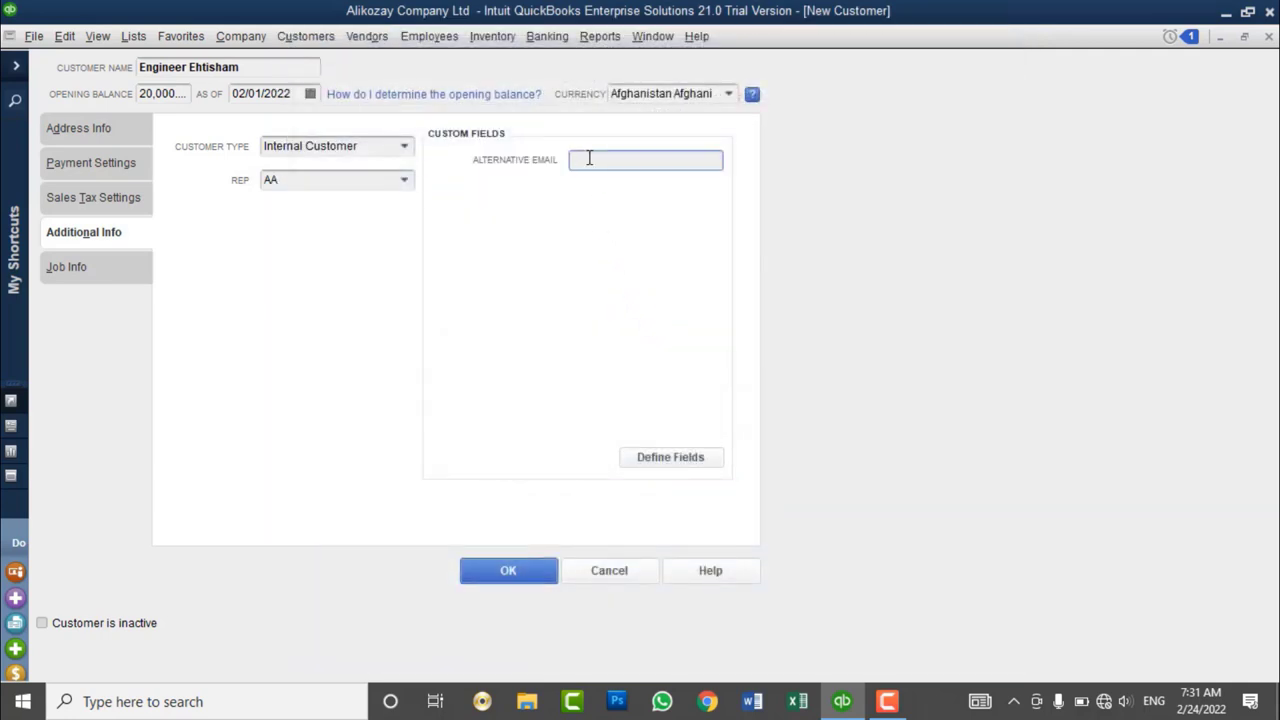
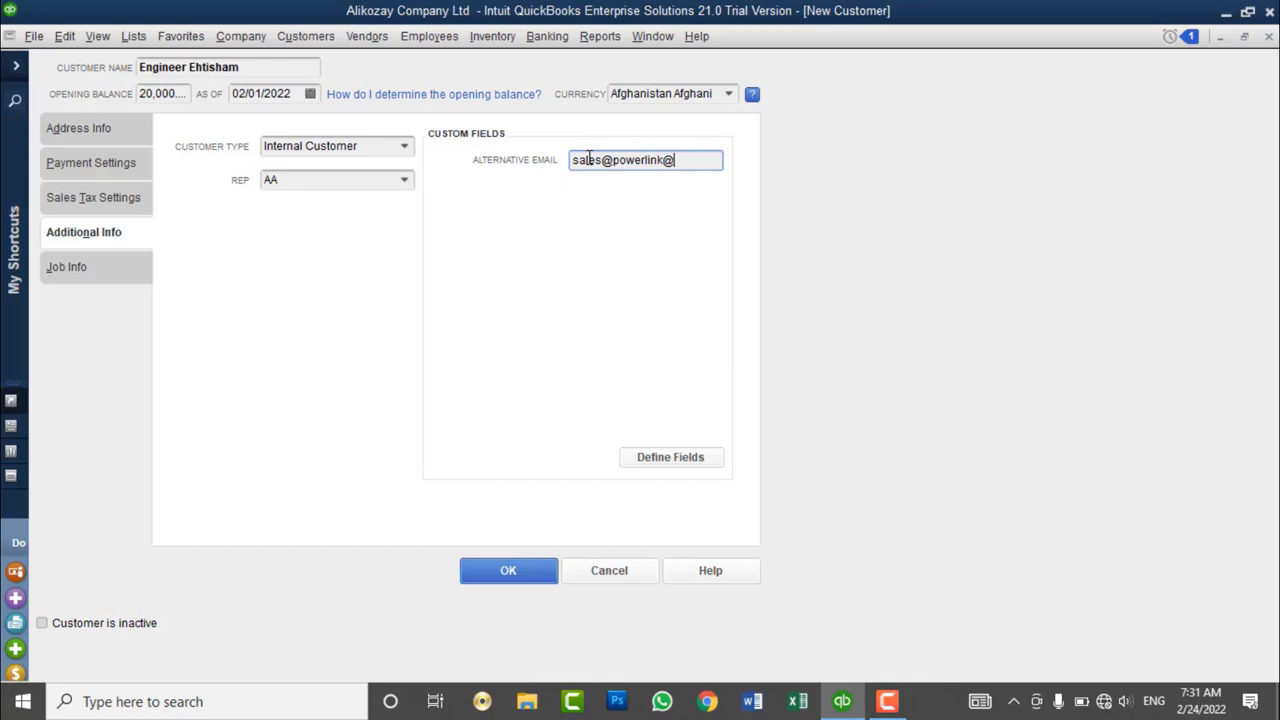
type(".org")
left_click(665, 458)
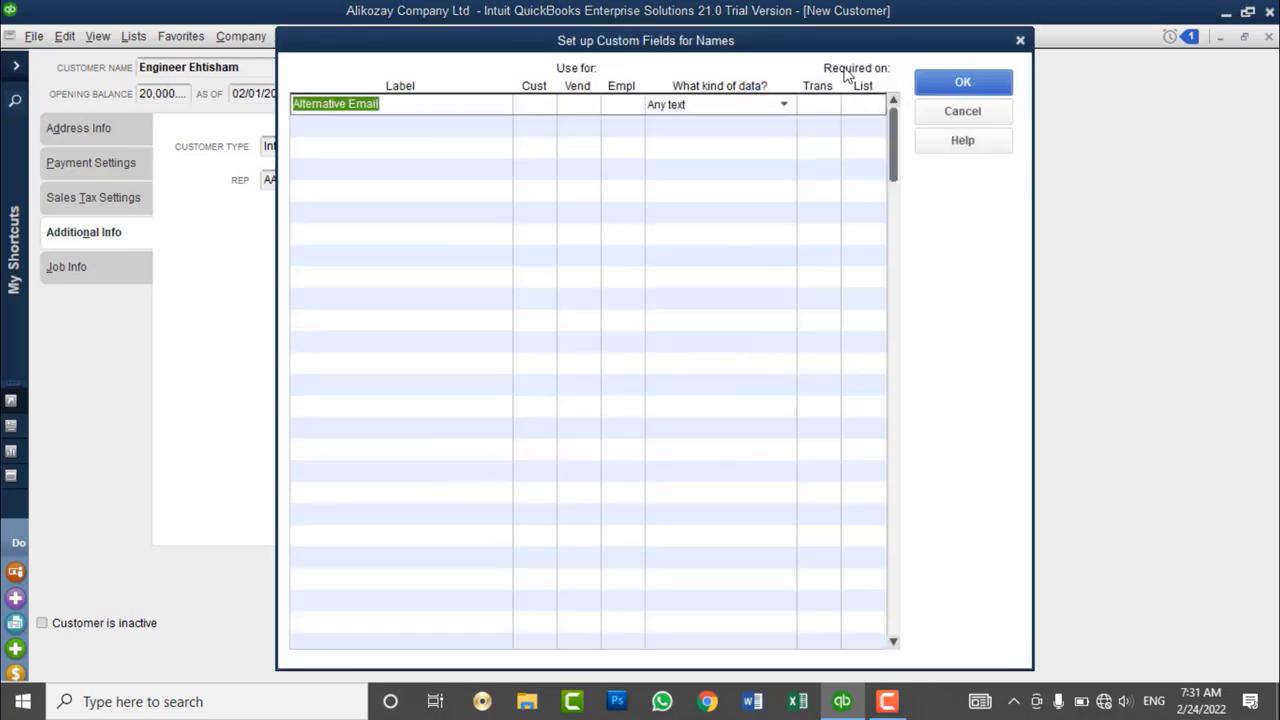
left_click(962, 82)
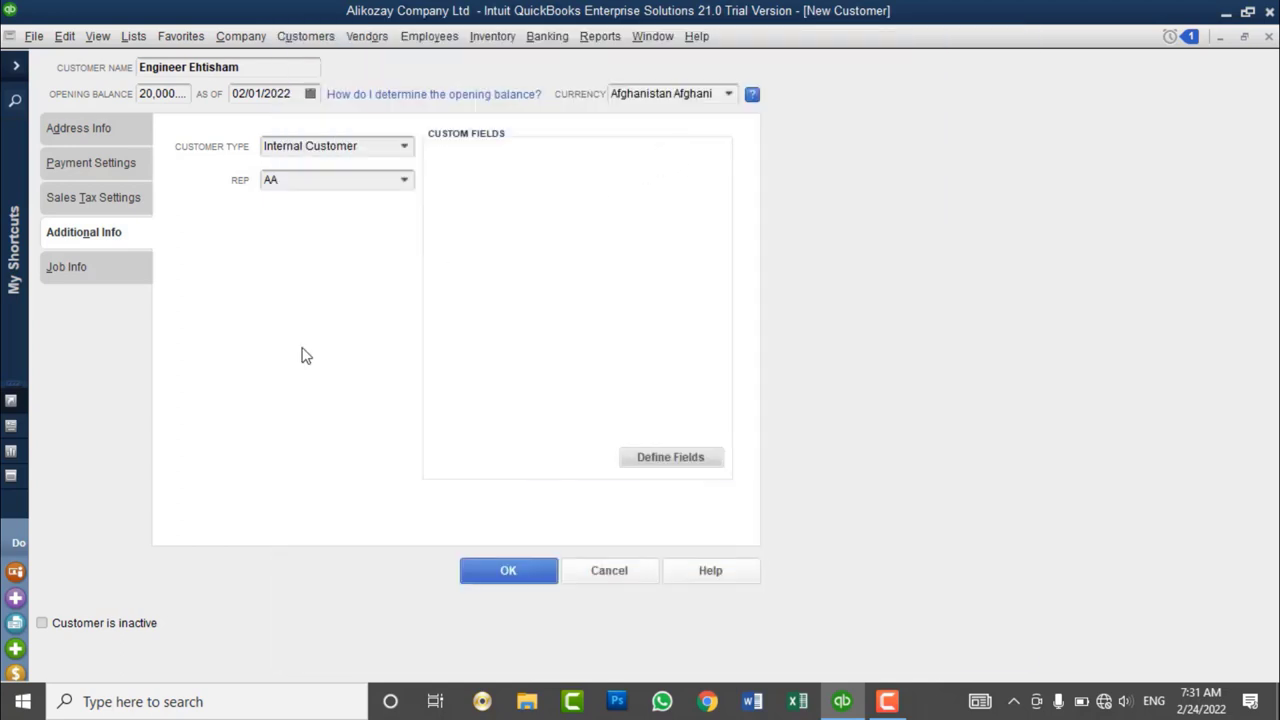
- On Job Info, enter the job description 'Capacity Building - QuickBooks'
left_click(72, 282)
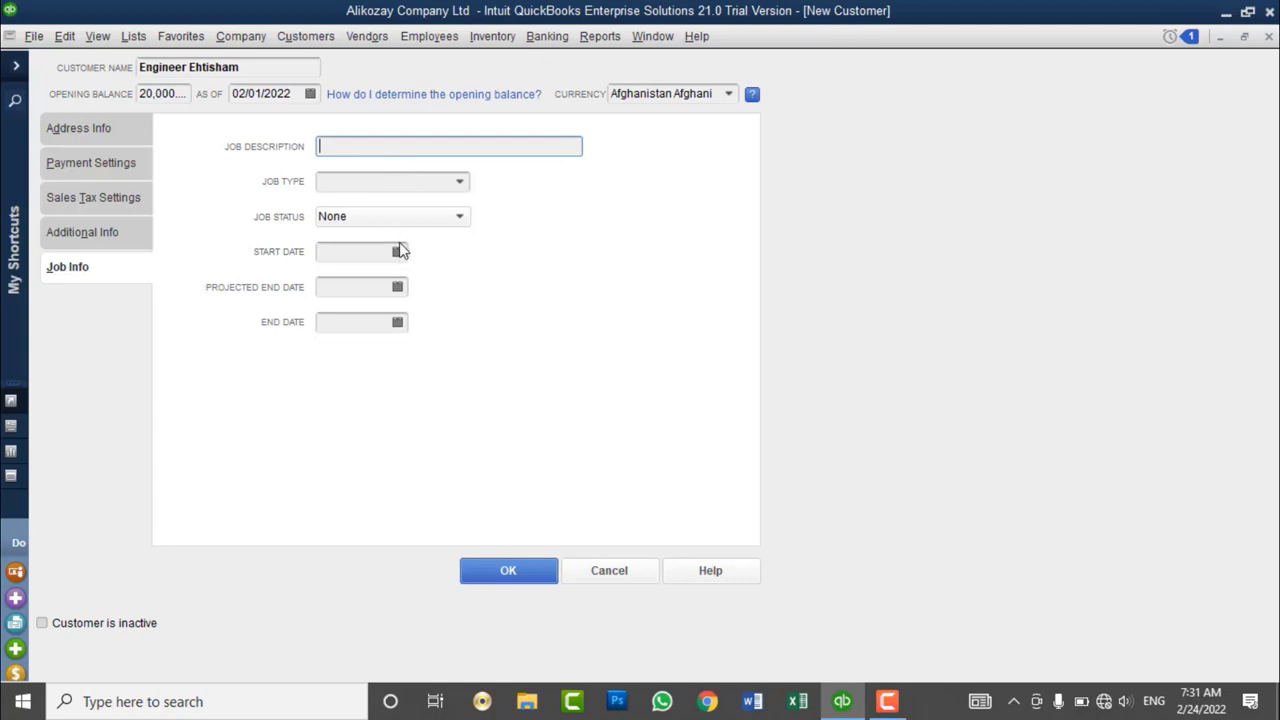
type("Capac")
type("ity Bulid")
key("BackSpace")
key("BackSpace")
key("BackSpace")
type("ilding-")
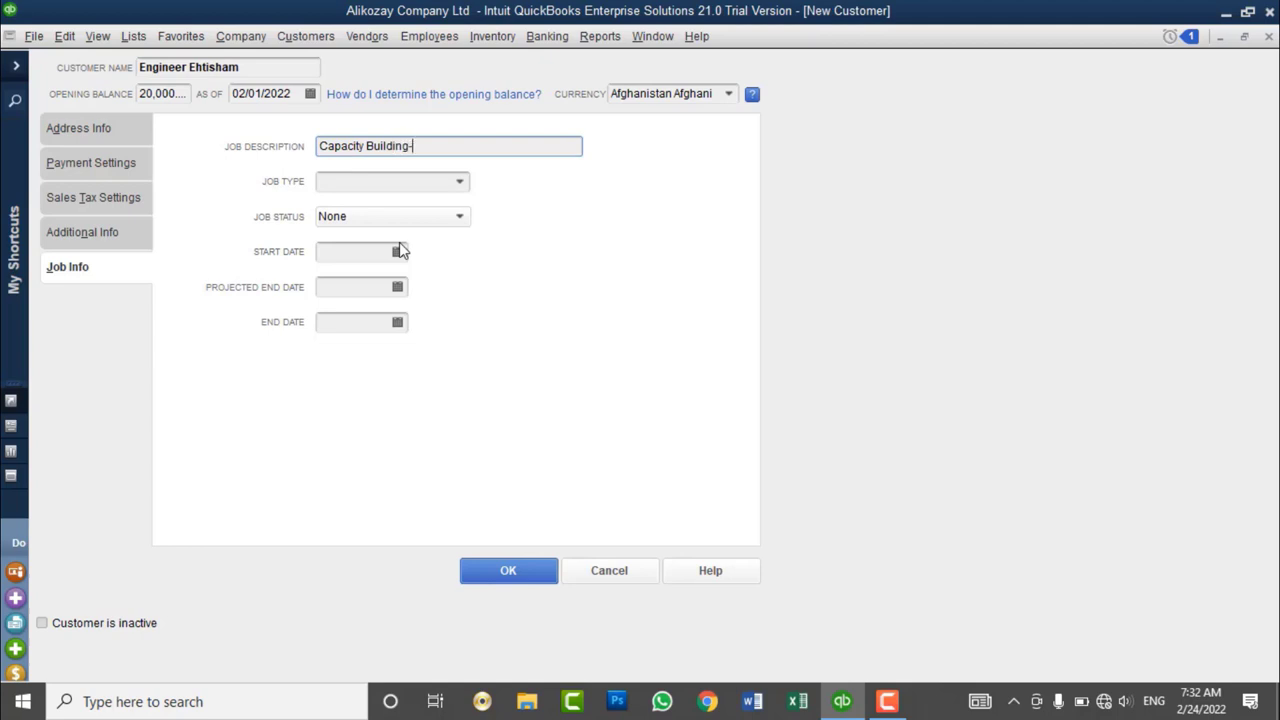
key("BackSpace")
type(" - QuickBooks")
- Add a 'Capacity Building' job type and assign it to the customer's job
left_click(461, 183)
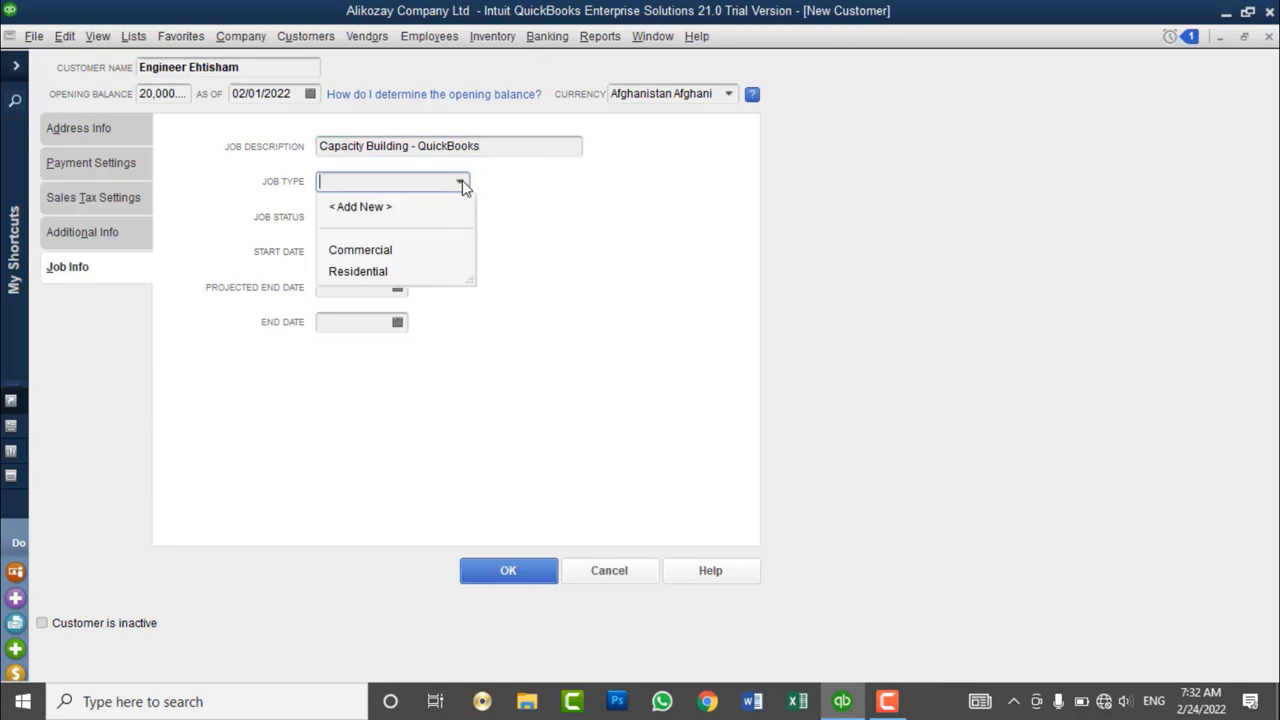
left_click(378, 210)
left_click_drag(346, 97, 892, 243)
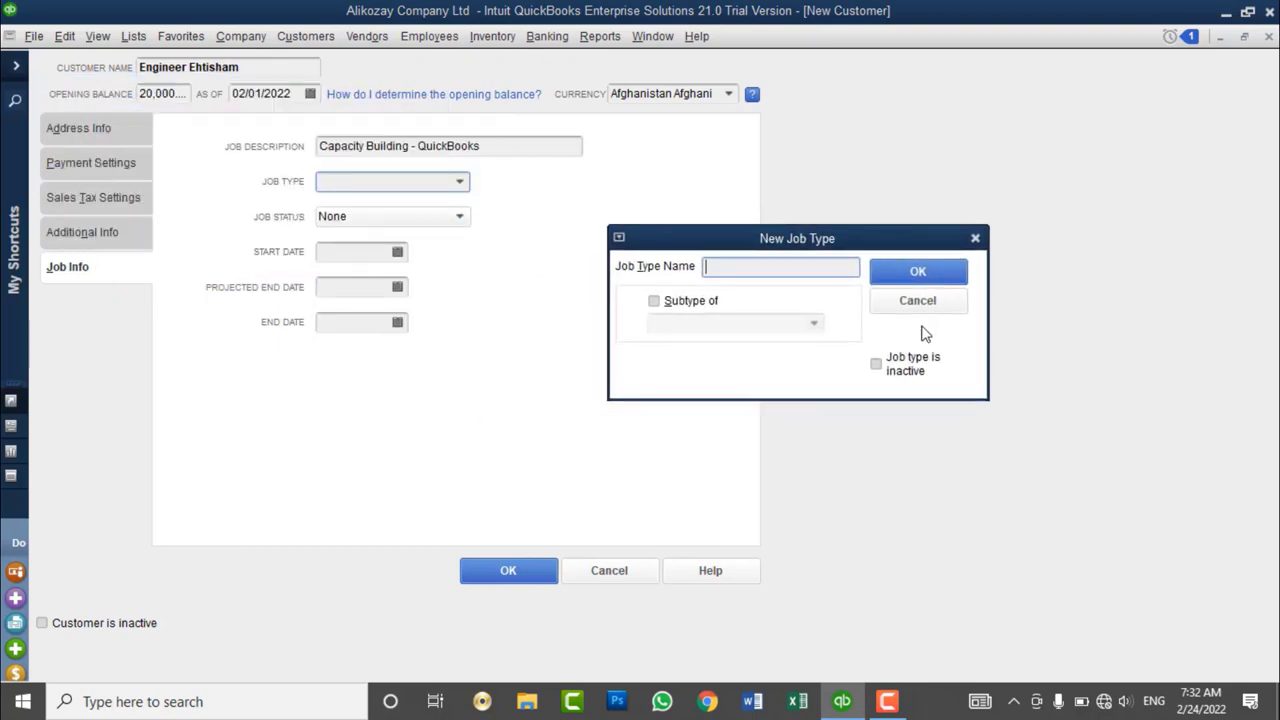
type("Capacity Building")
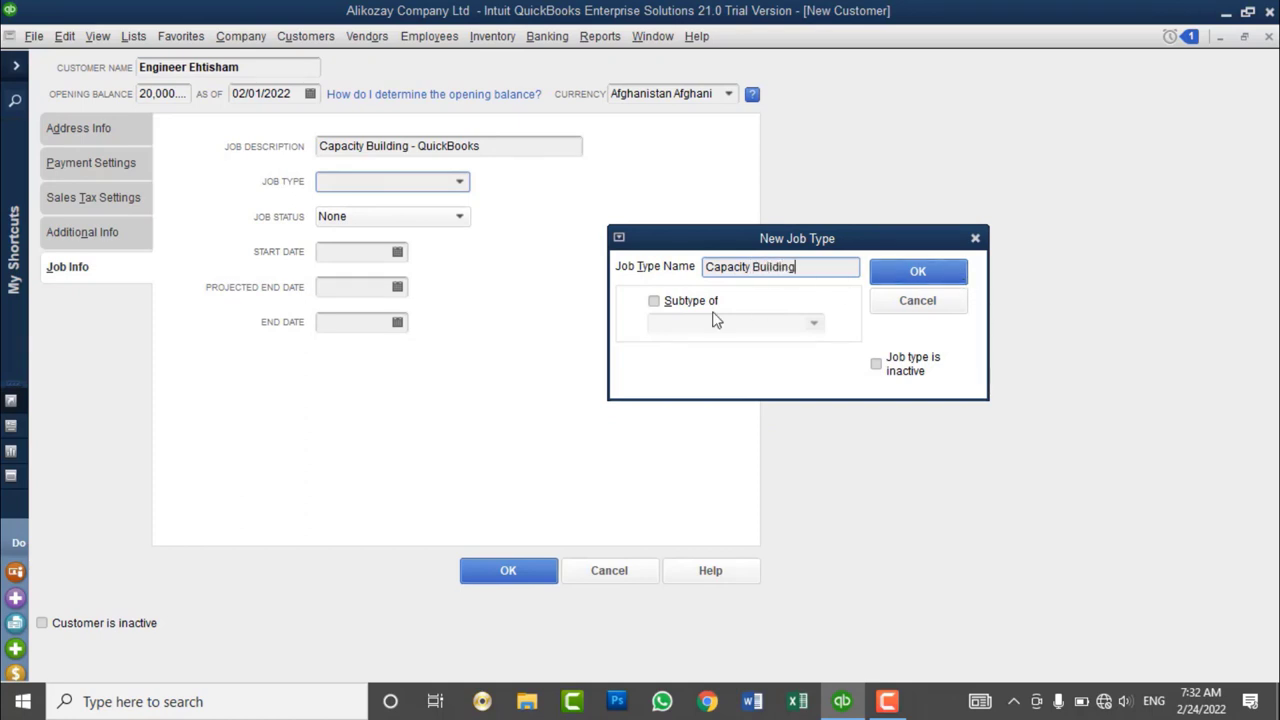
left_click(908, 280)
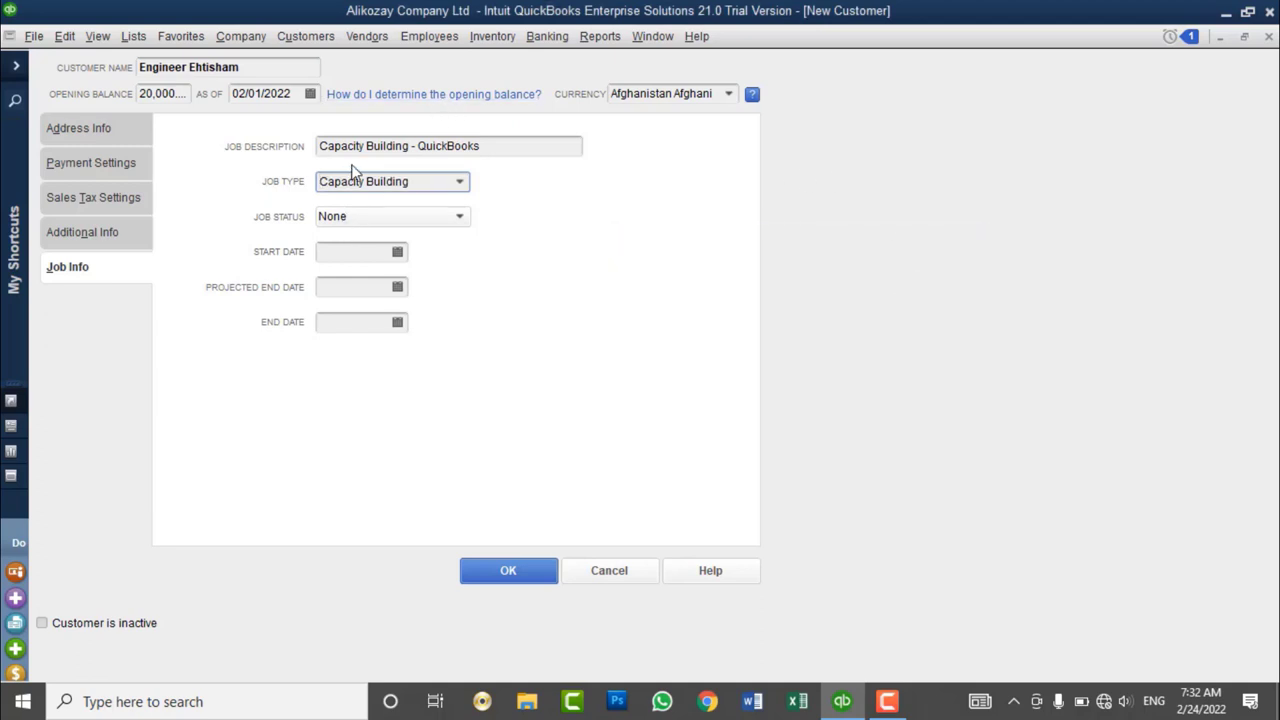
- Set the job status to Awarded after briefly trying Pending and In progress
left_click(370, 217)
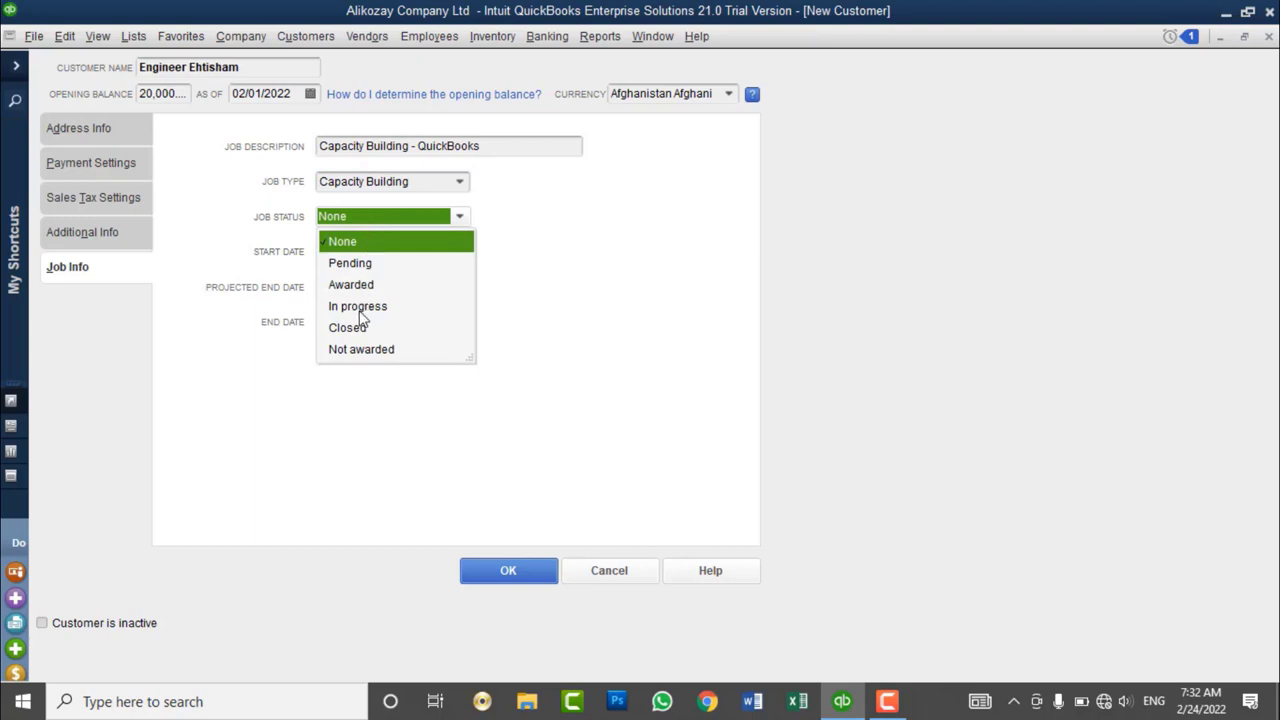
left_click(369, 266)
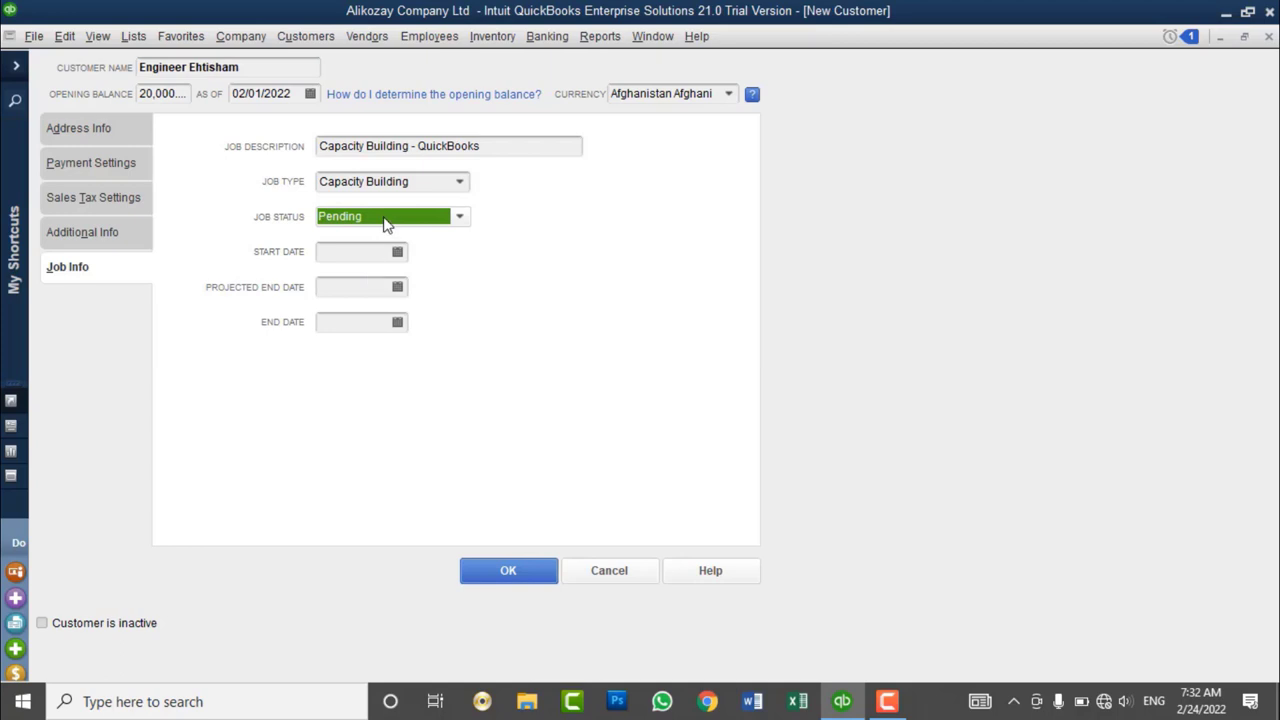
left_click(388, 219)
left_click(355, 286)
left_click(428, 227)
left_click(424, 226)
left_click(368, 230)
left_click(352, 305)
left_click(344, 256)
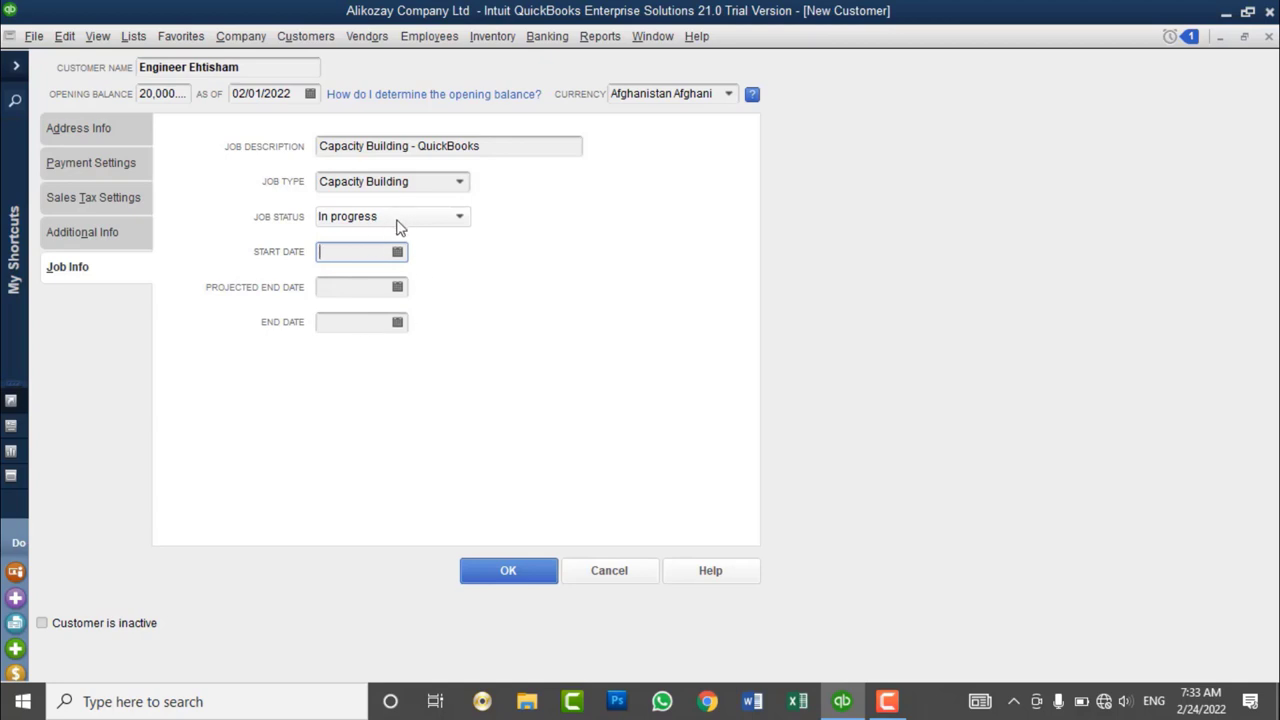
left_click(398, 228)
left_click(357, 283)
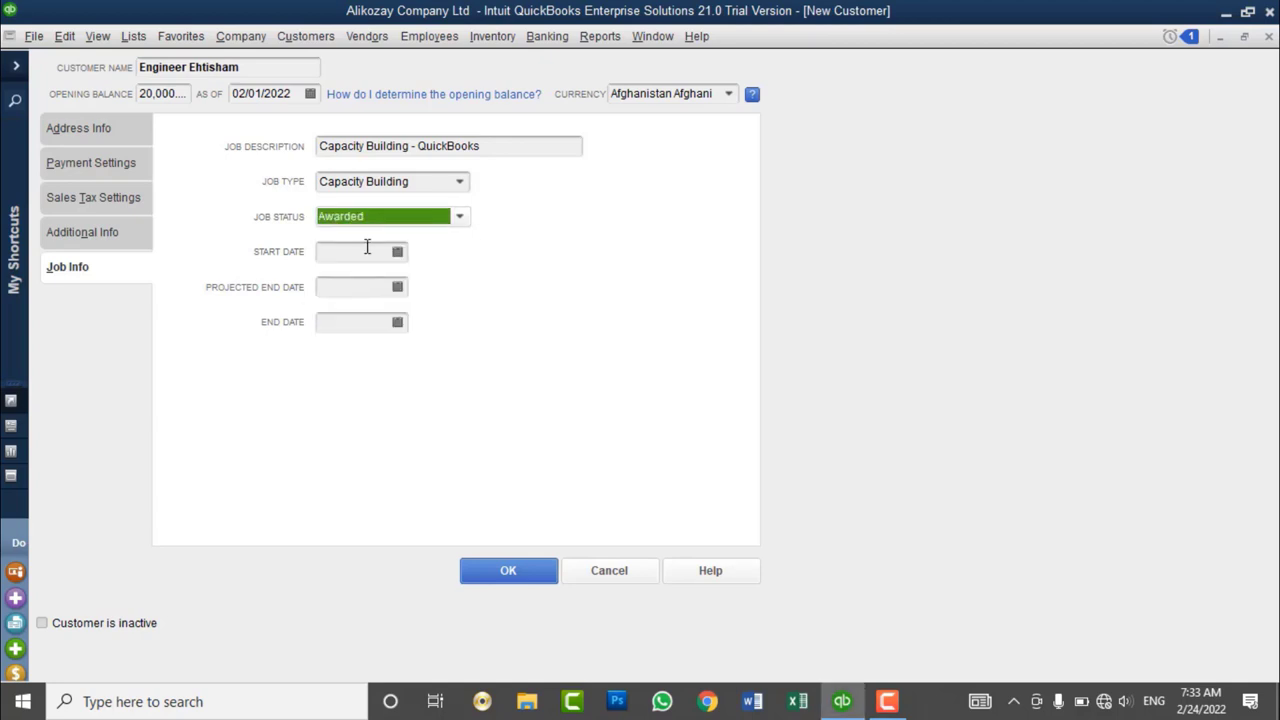
- Set the job start date to 02/25/2022 and projected end date to 02/27/2022 from the calendars
left_click(367, 250)
left_click(397, 251)
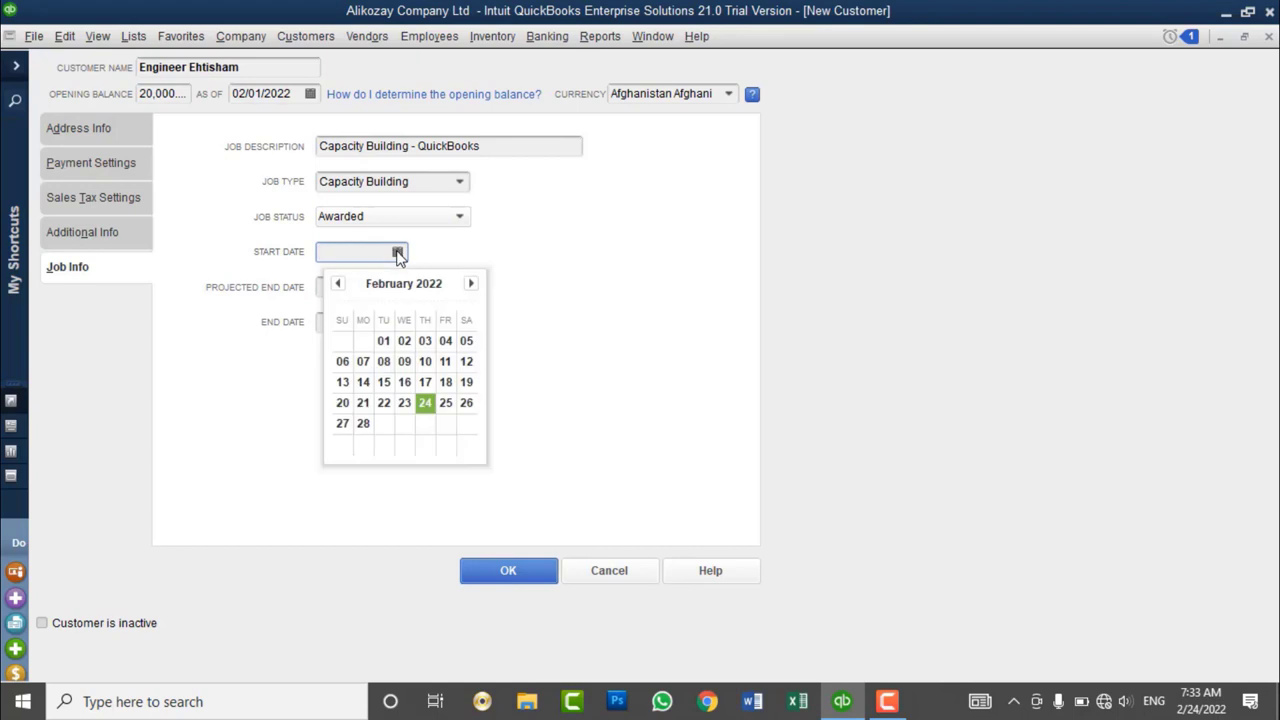
left_click(443, 402)
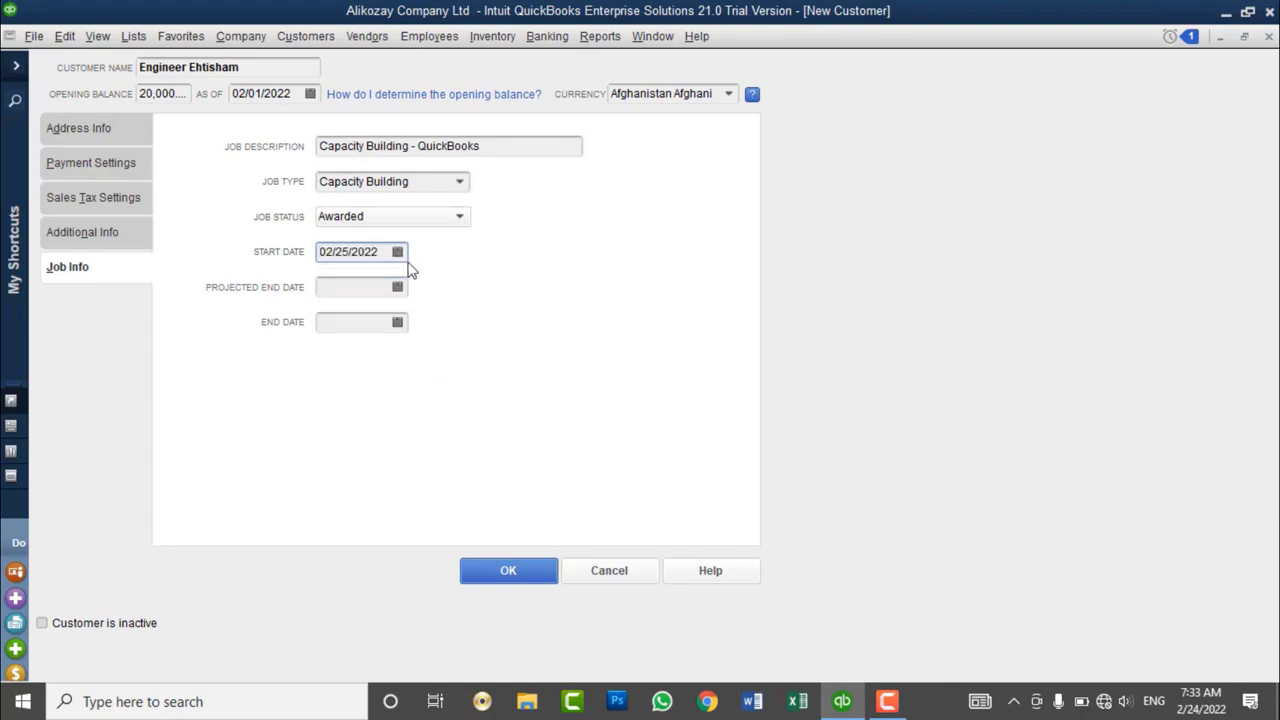
left_click(360, 289)
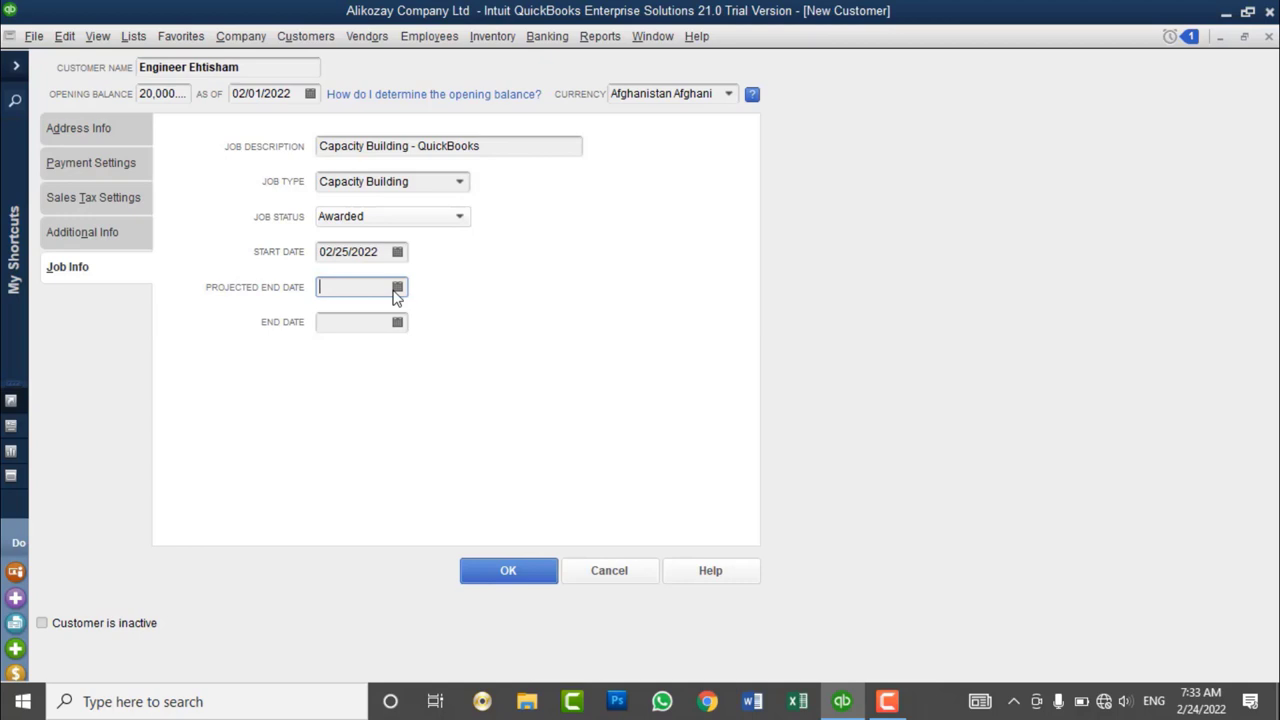
left_click(397, 288)
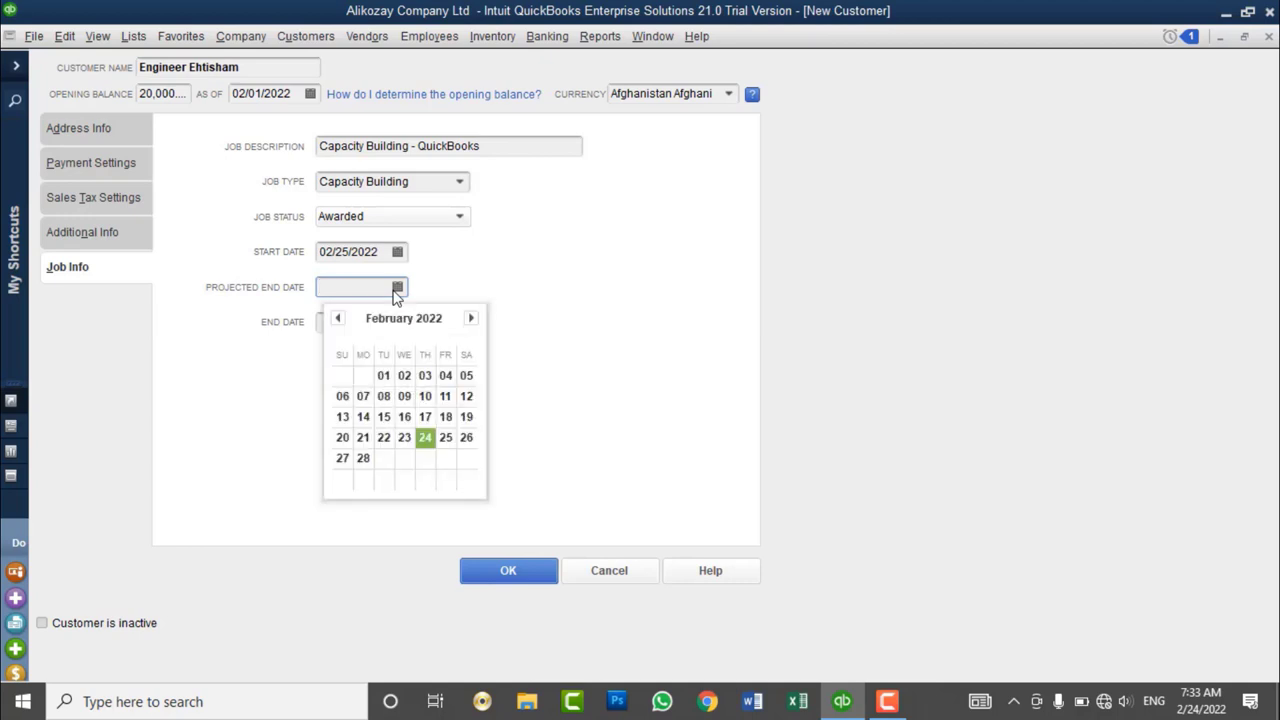
left_click(347, 463)
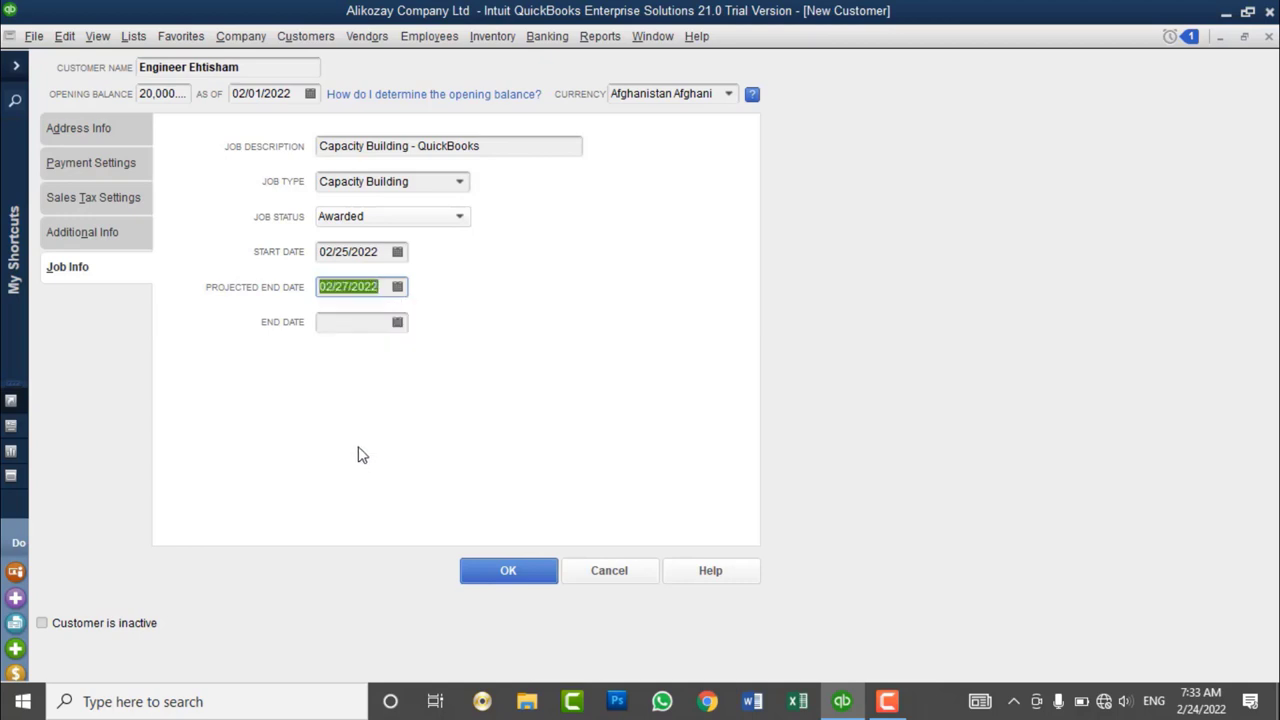
left_click(323, 323)
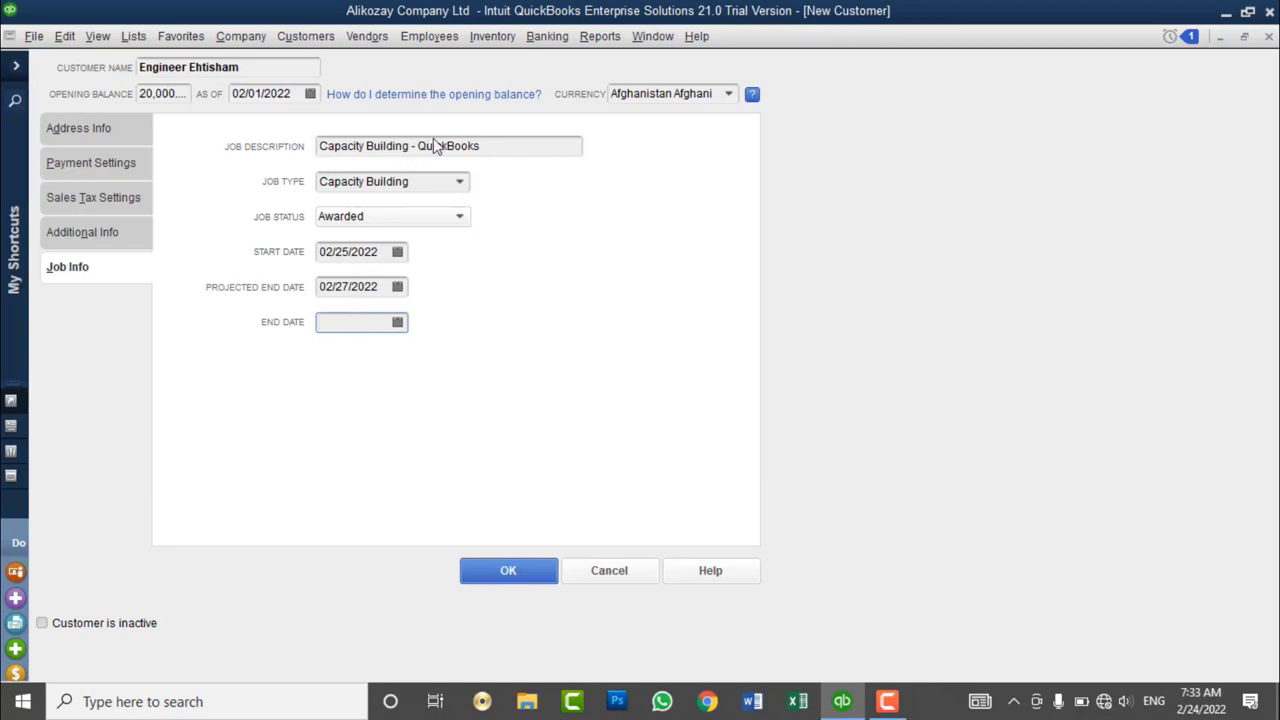
- Review the Payment, Sales Tax and Additional Info pages, then save the new customer with OK
left_click(101, 163)
left_click(118, 200)
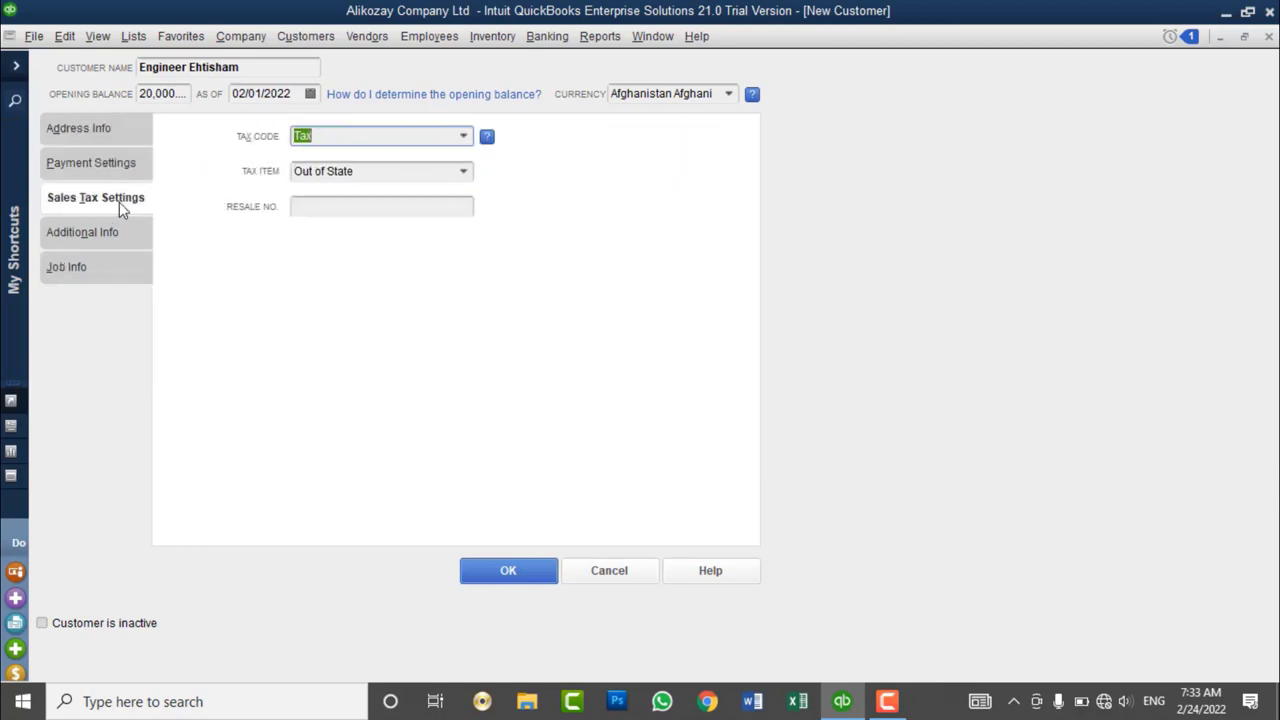
left_click(108, 234)
left_click(94, 270)
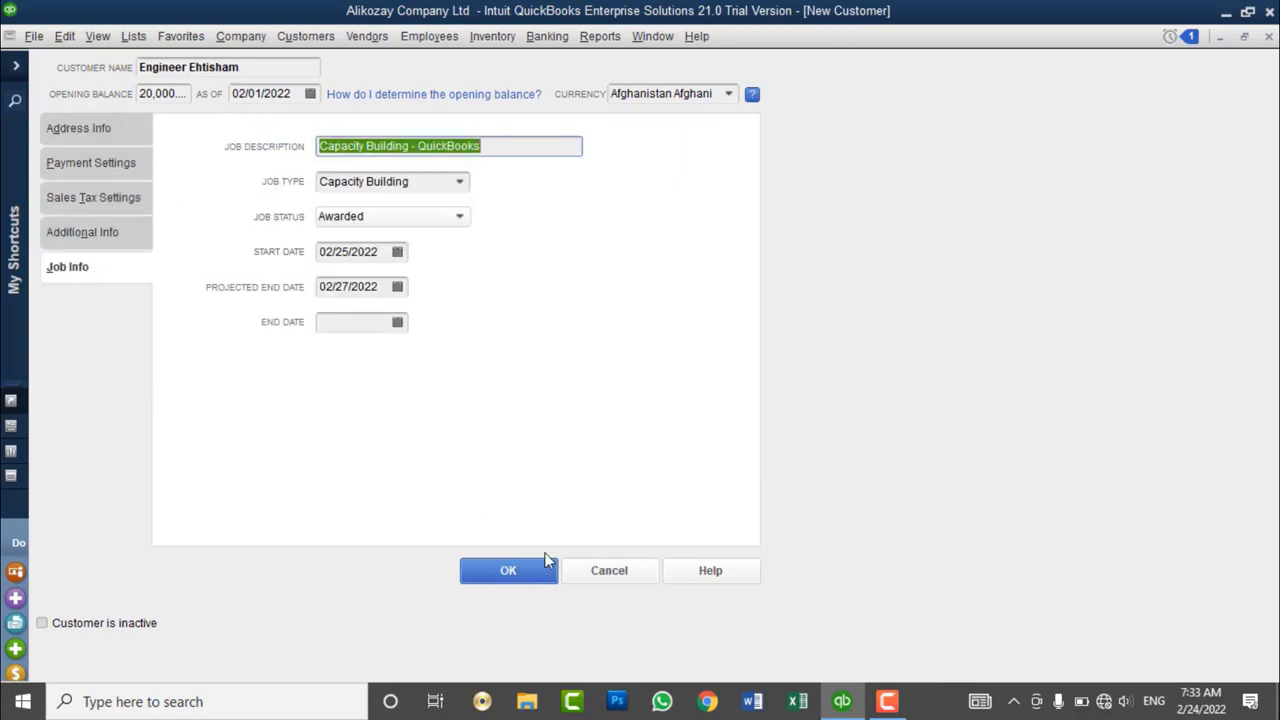
left_click(523, 572)
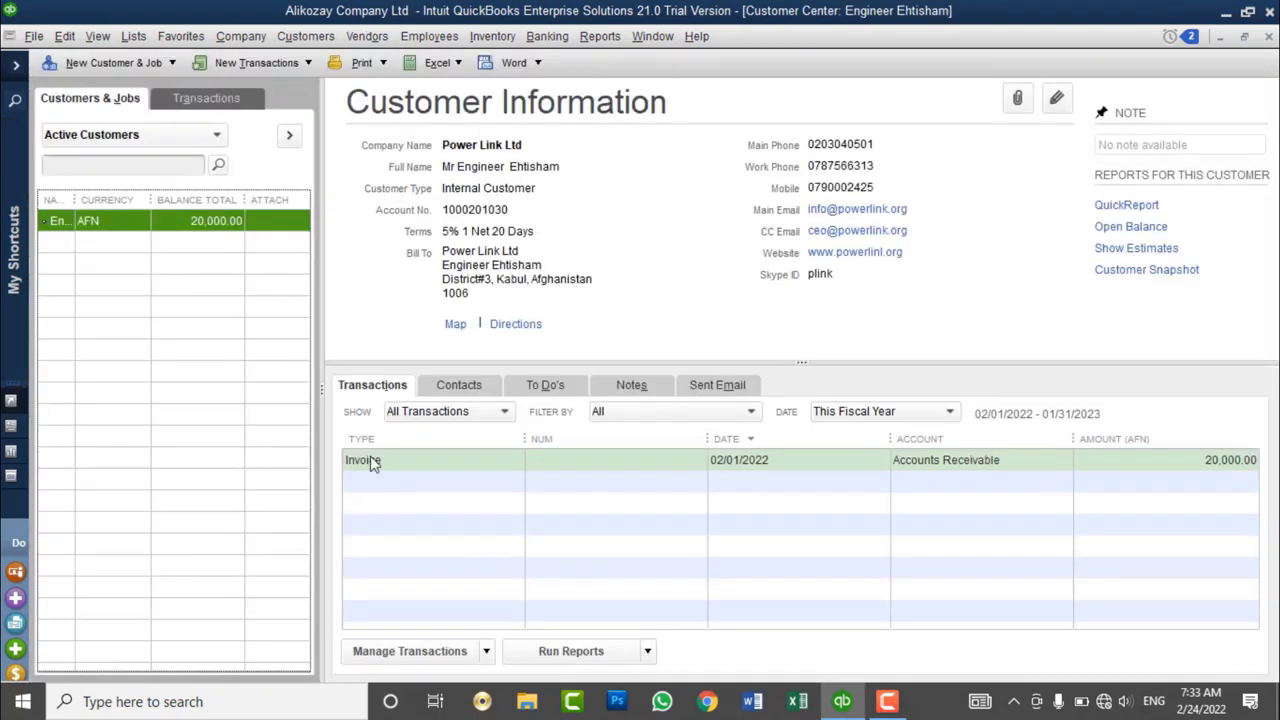
- Widen the NAME column of the customer list and select Power Link Ltd's 20,000.00 opening-balance invoice
left_click_drag(77, 203, 137, 206)
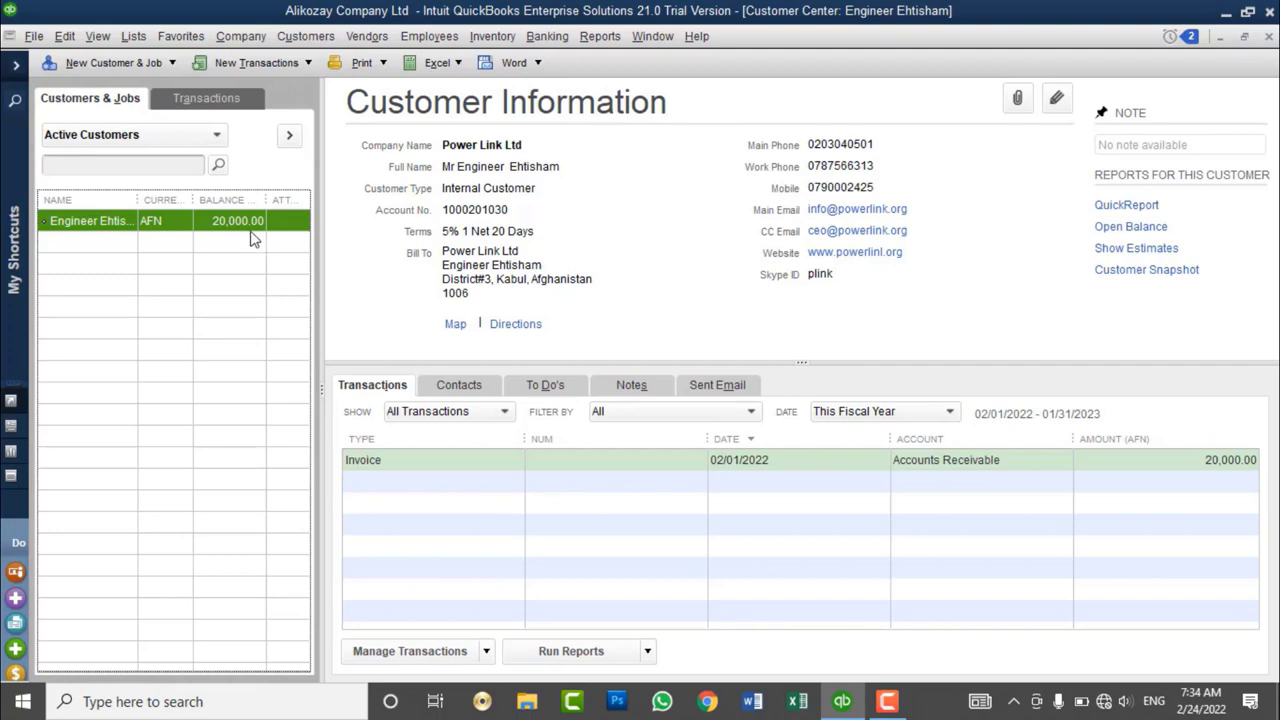
left_click(407, 466)
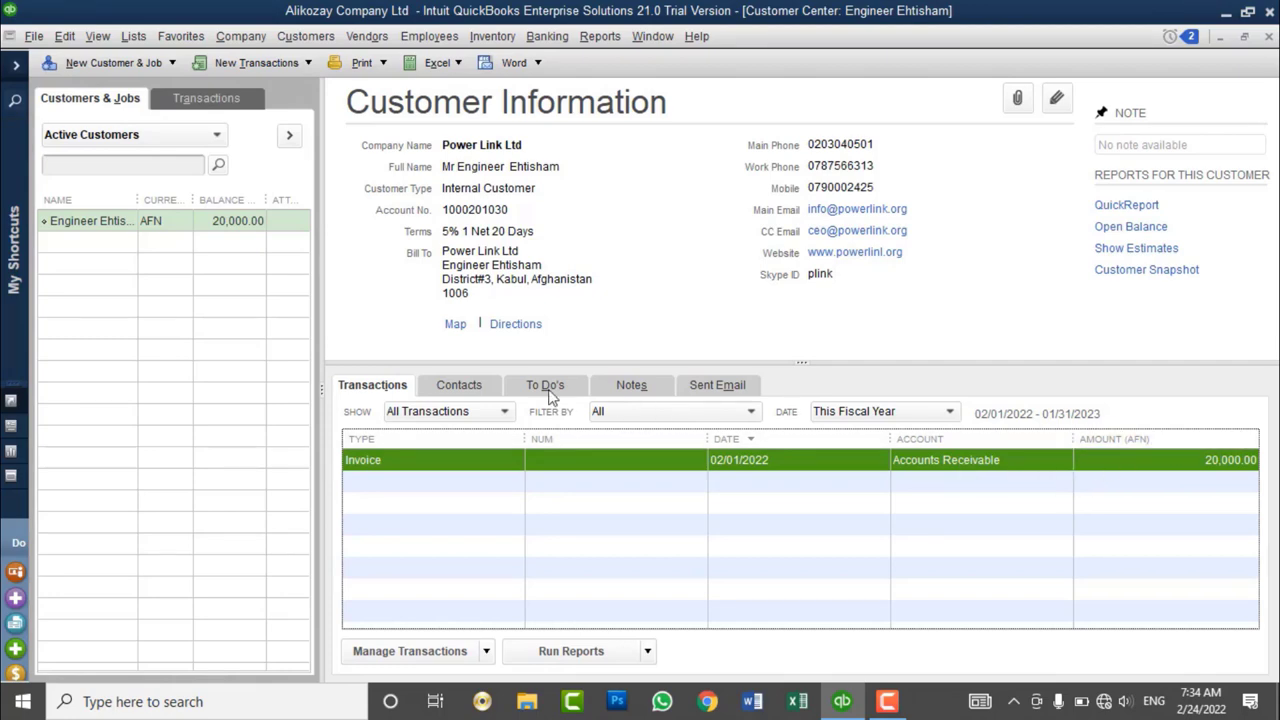
- Filter the customer's transactions to show Estimates, then switch to Invoices
left_click(466, 418)
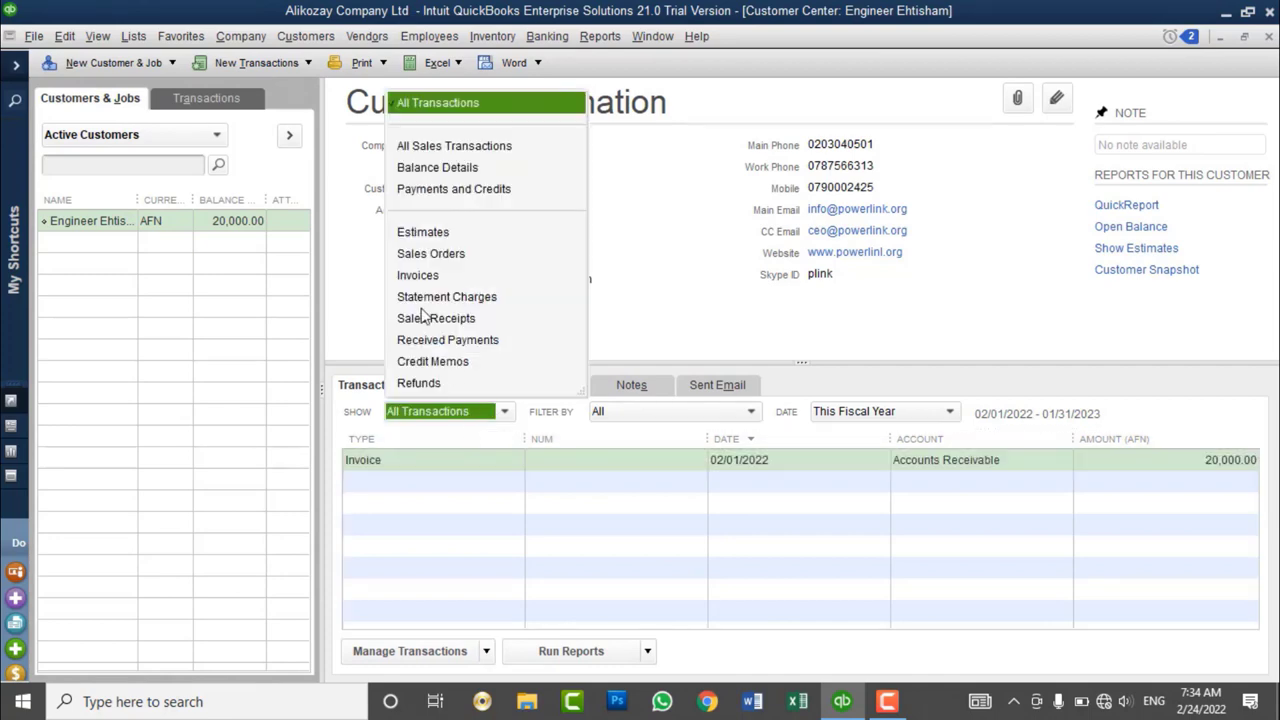
left_click(423, 236)
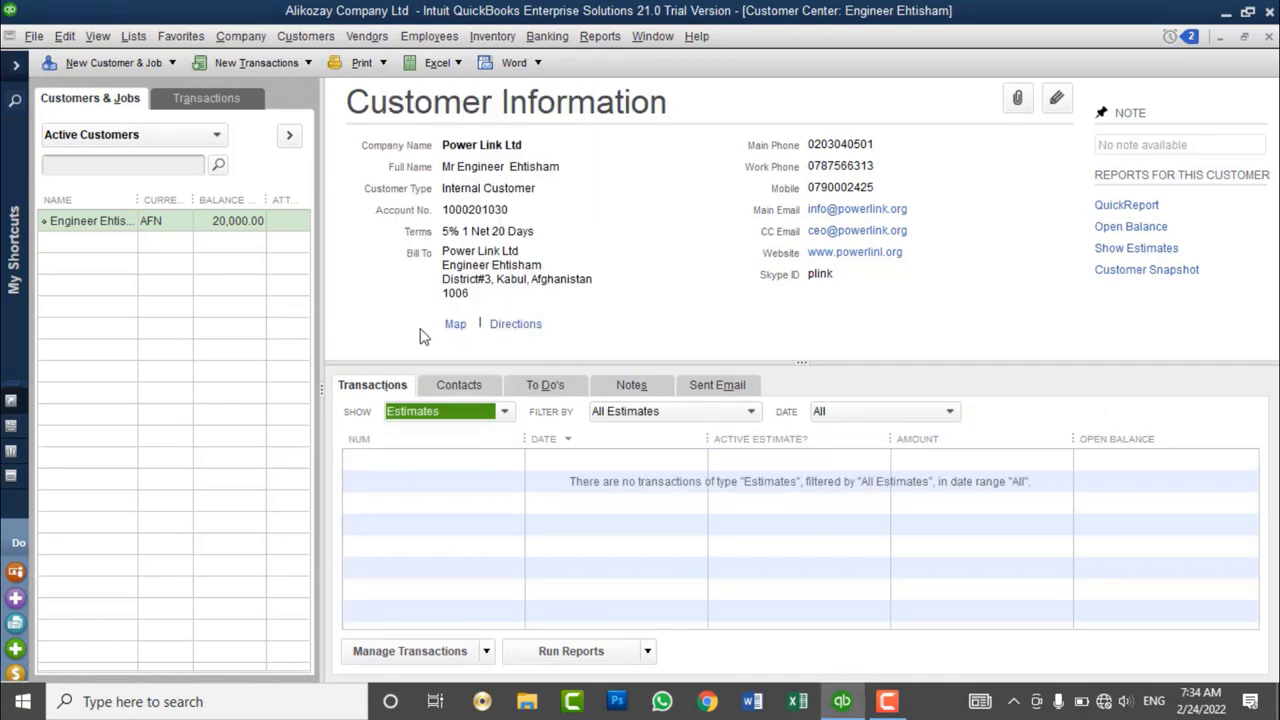
left_click(466, 420)
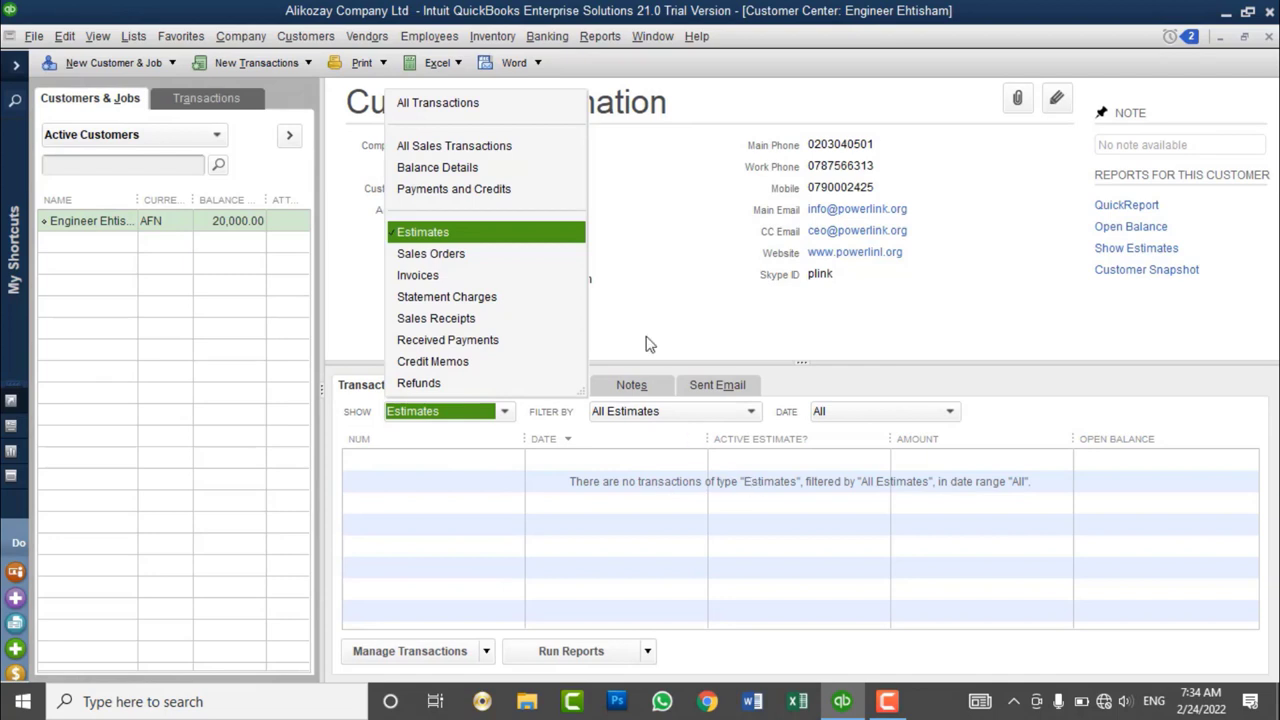
left_click(477, 272)
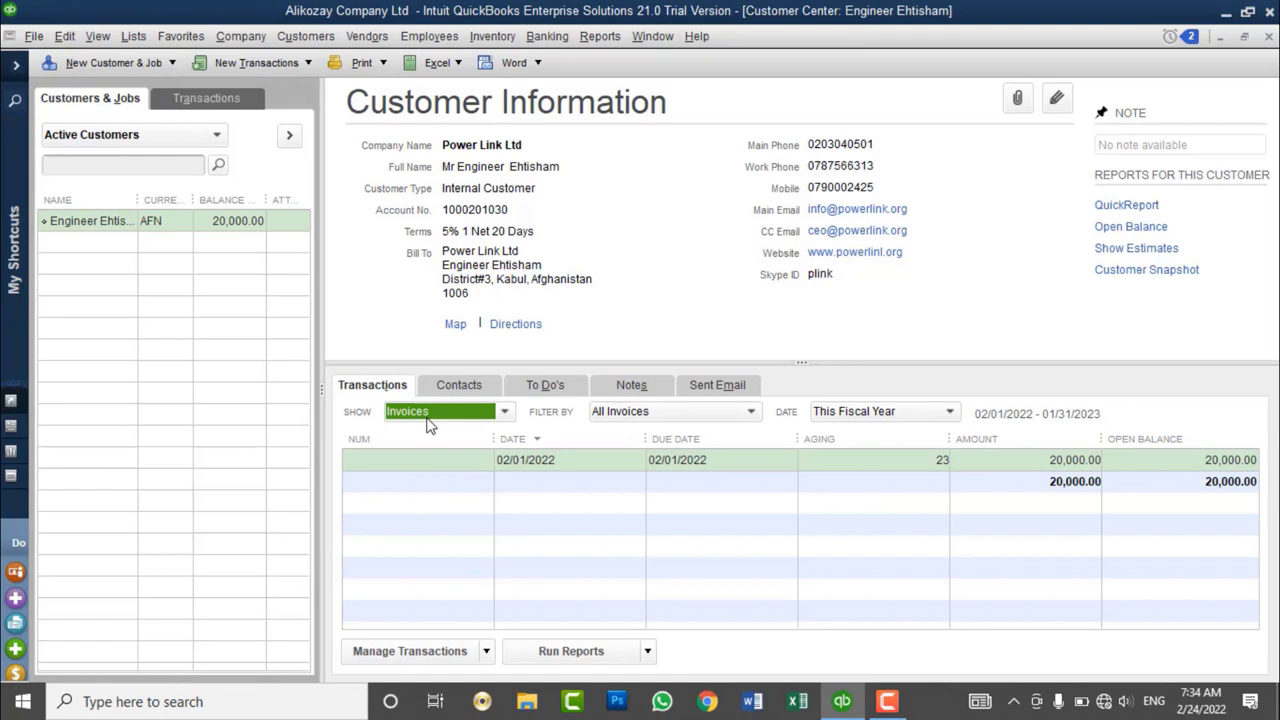
- Try the This Month and Last Week date ranges, then show invoices from All dates
left_click(870, 416)
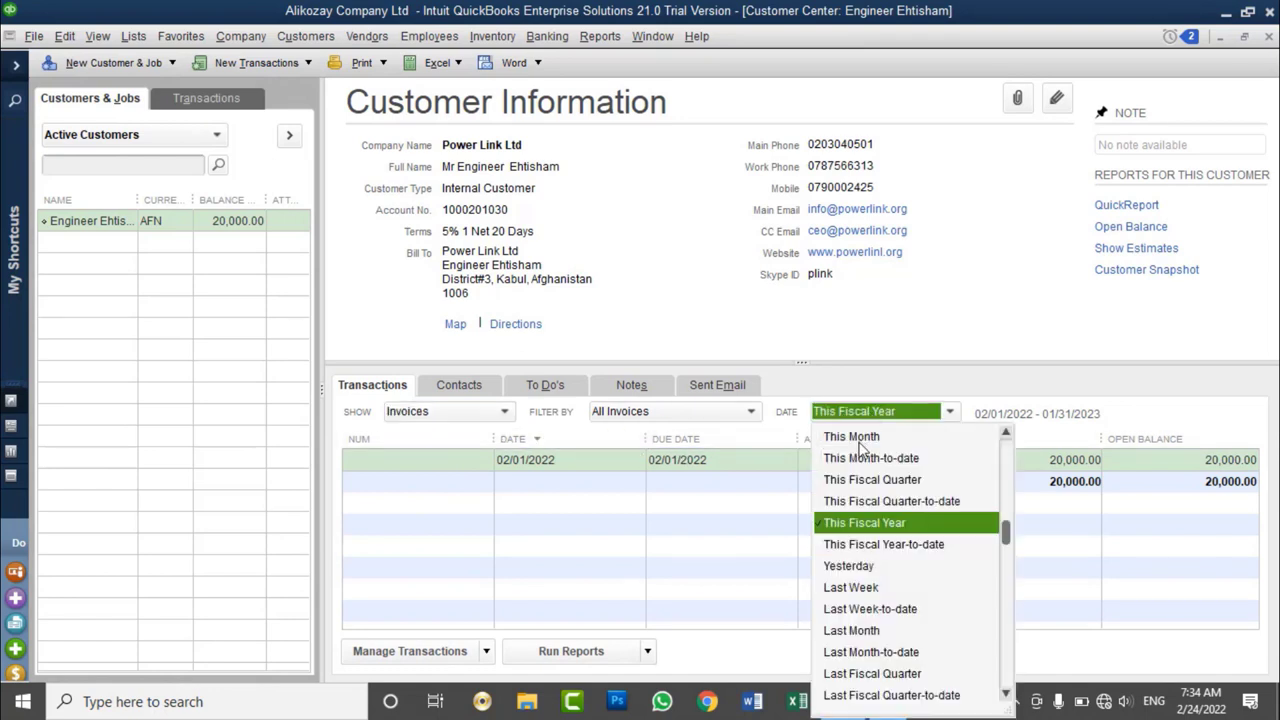
left_click(858, 440)
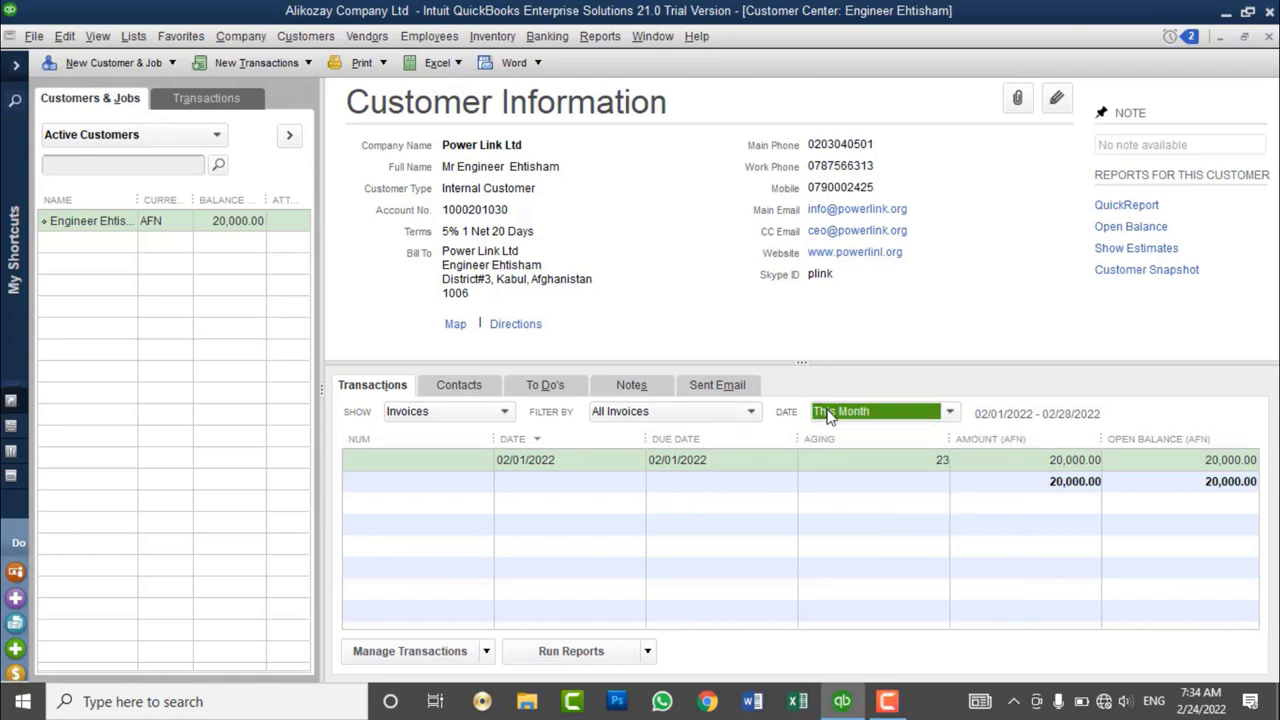
left_click(828, 415)
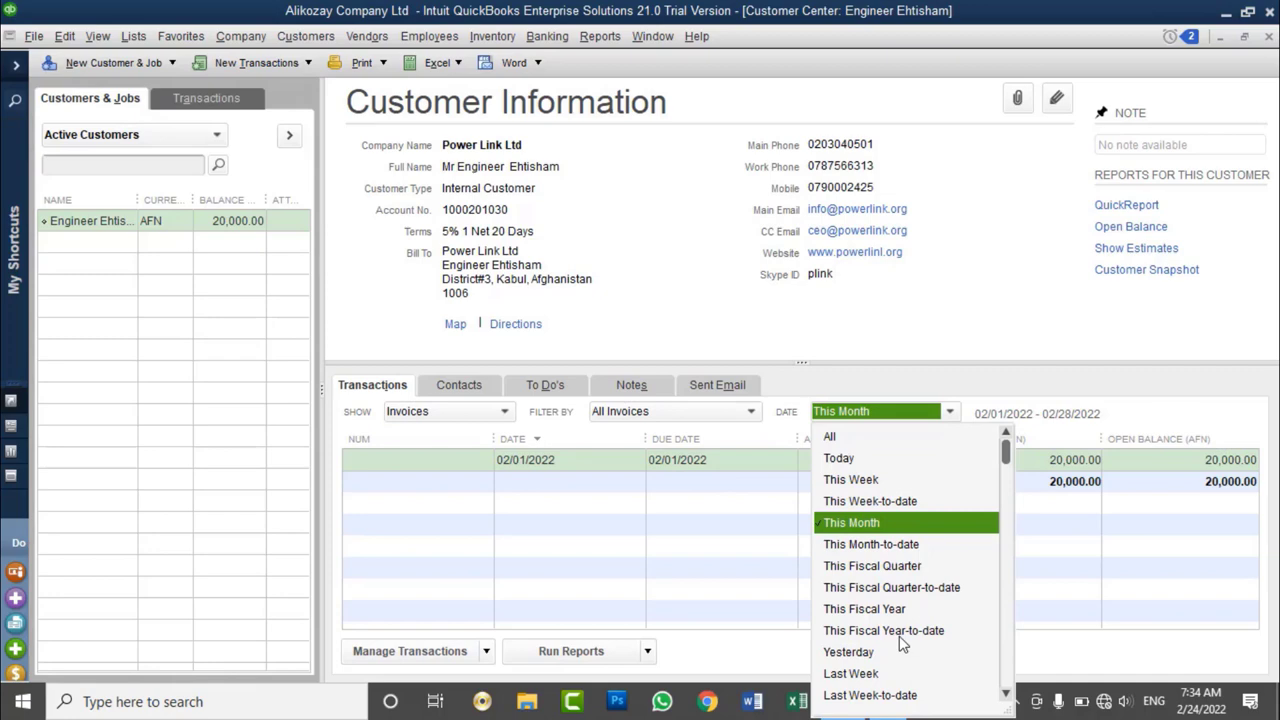
left_click(870, 675)
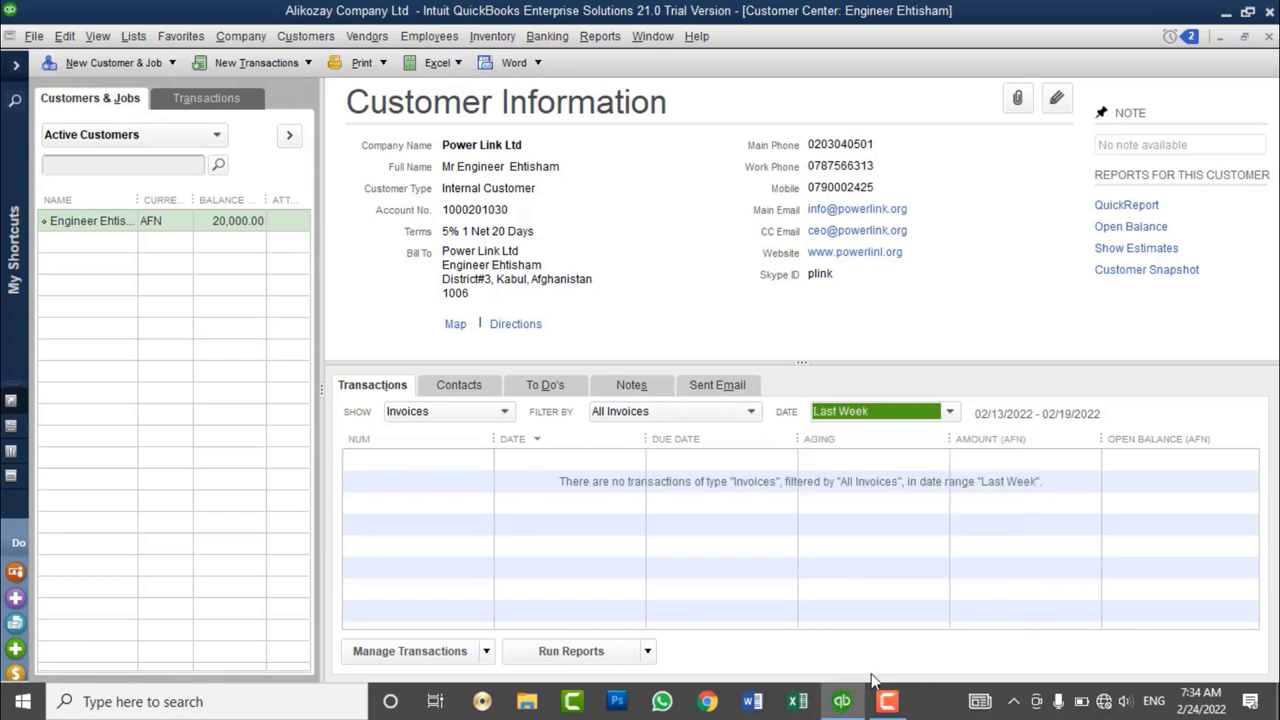
left_click(871, 415)
scroll(858, 470, "up", 1)
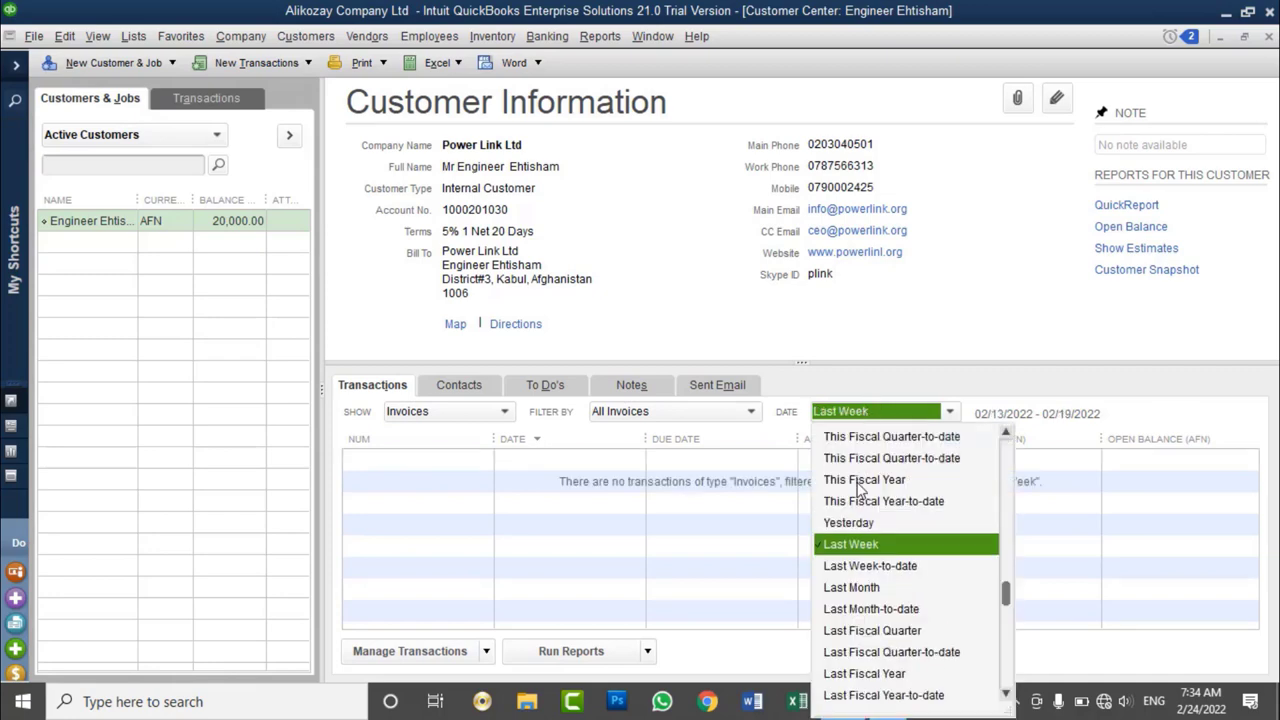
scroll(850, 470, "up", 3)
left_click(846, 440)
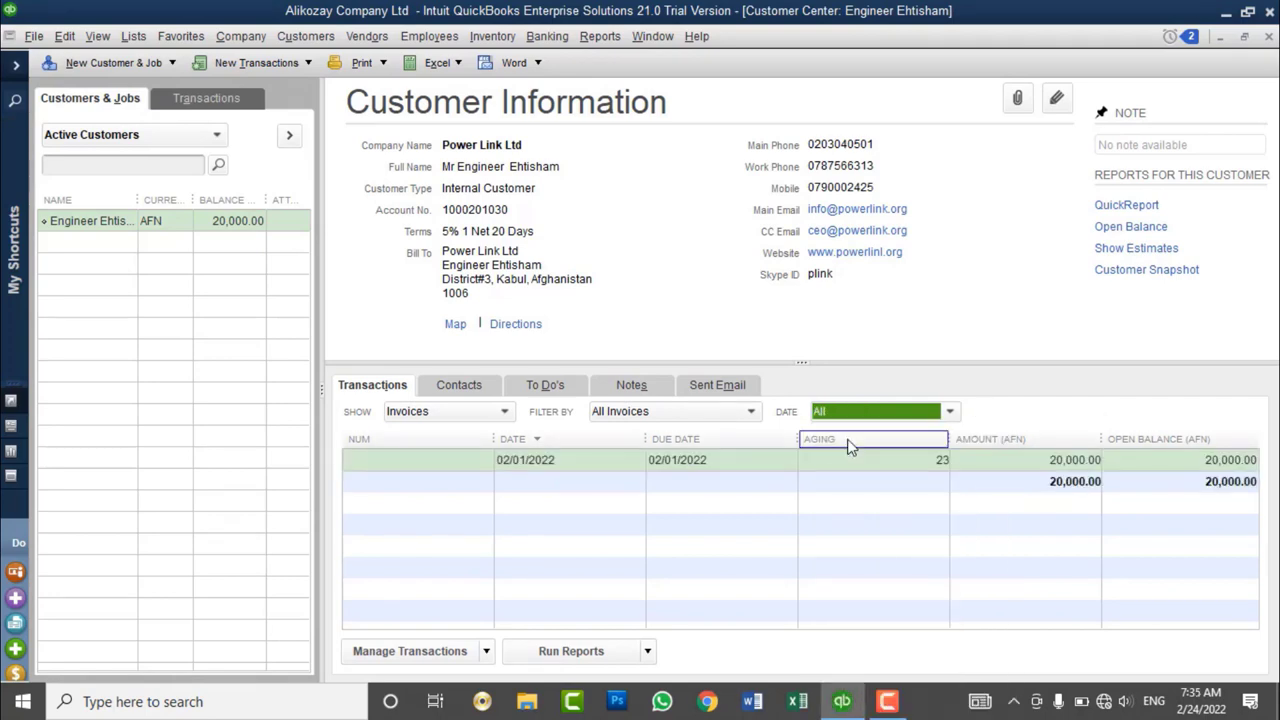
- Recheck the Show transaction types, leaving Invoices selected
left_click(463, 421)
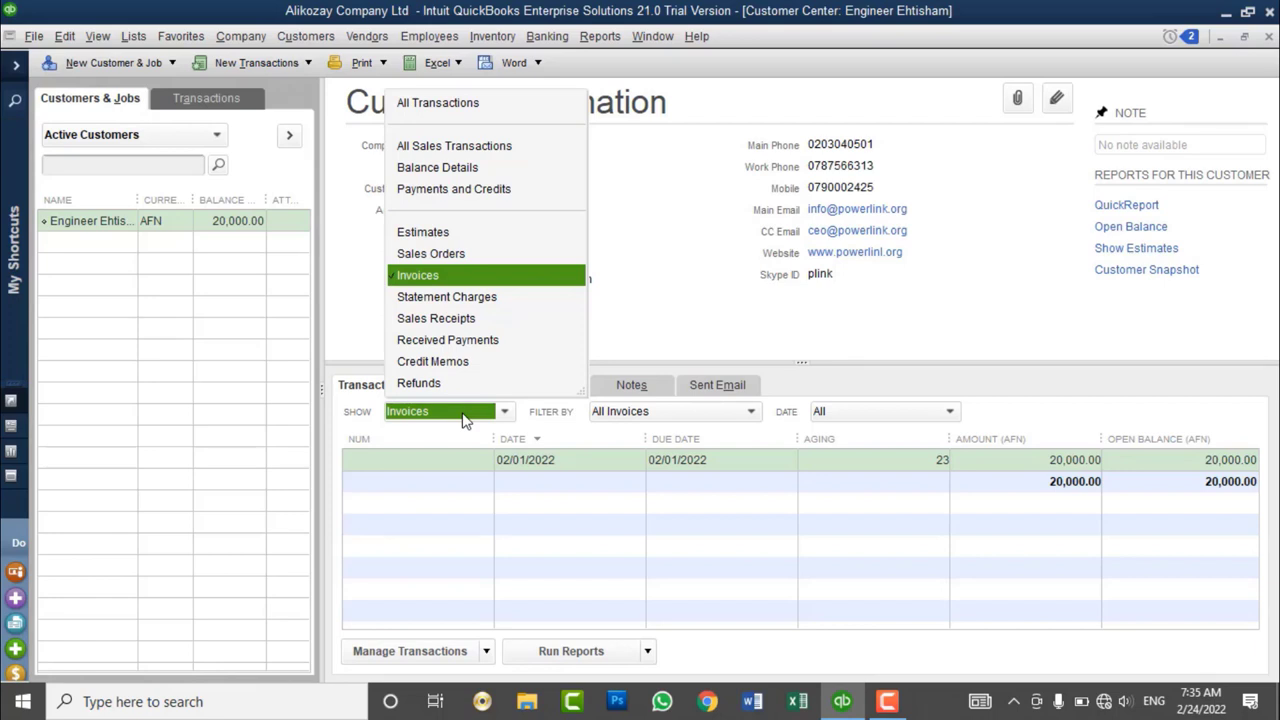
left_click(930, 331)
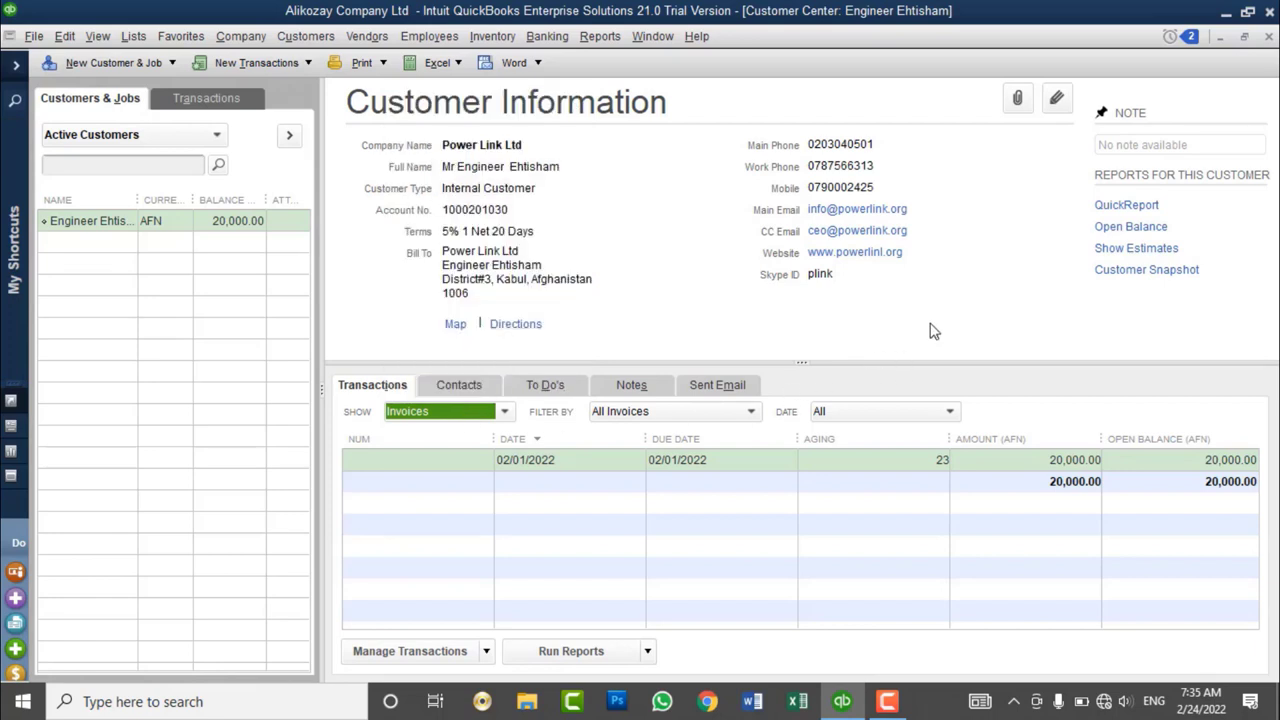
left_click(463, 416)
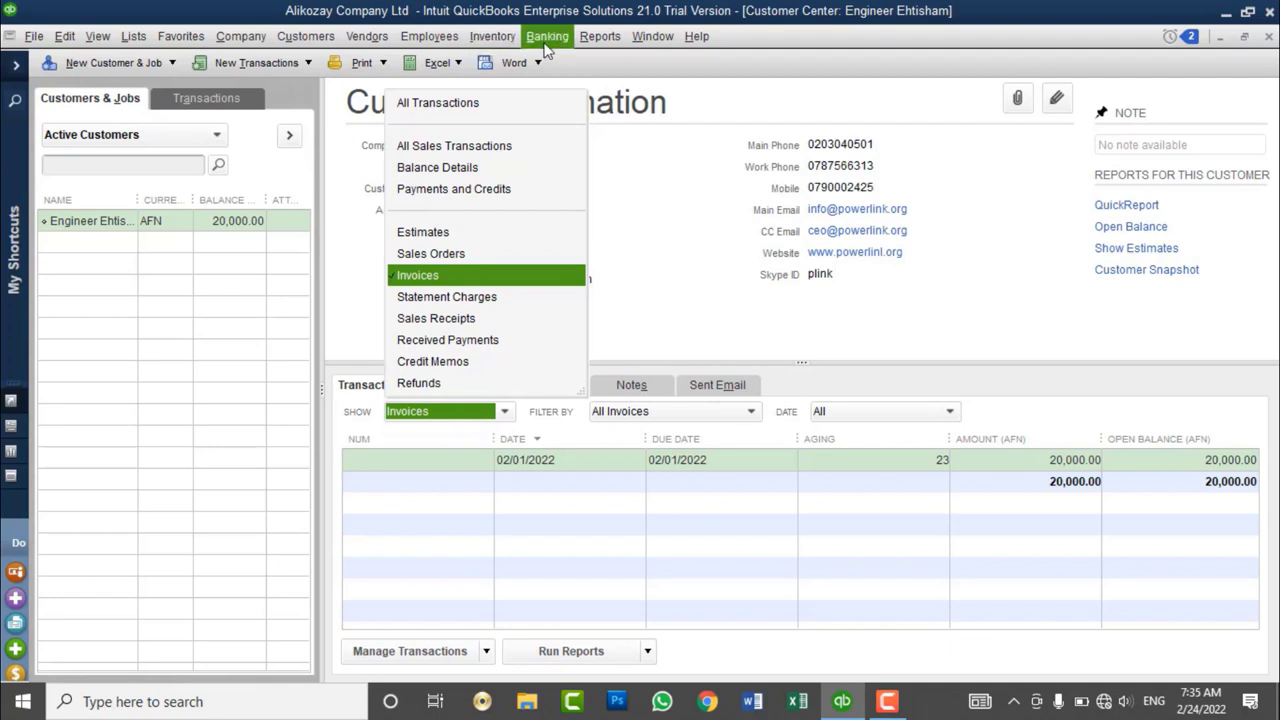
left_click(305, 36)
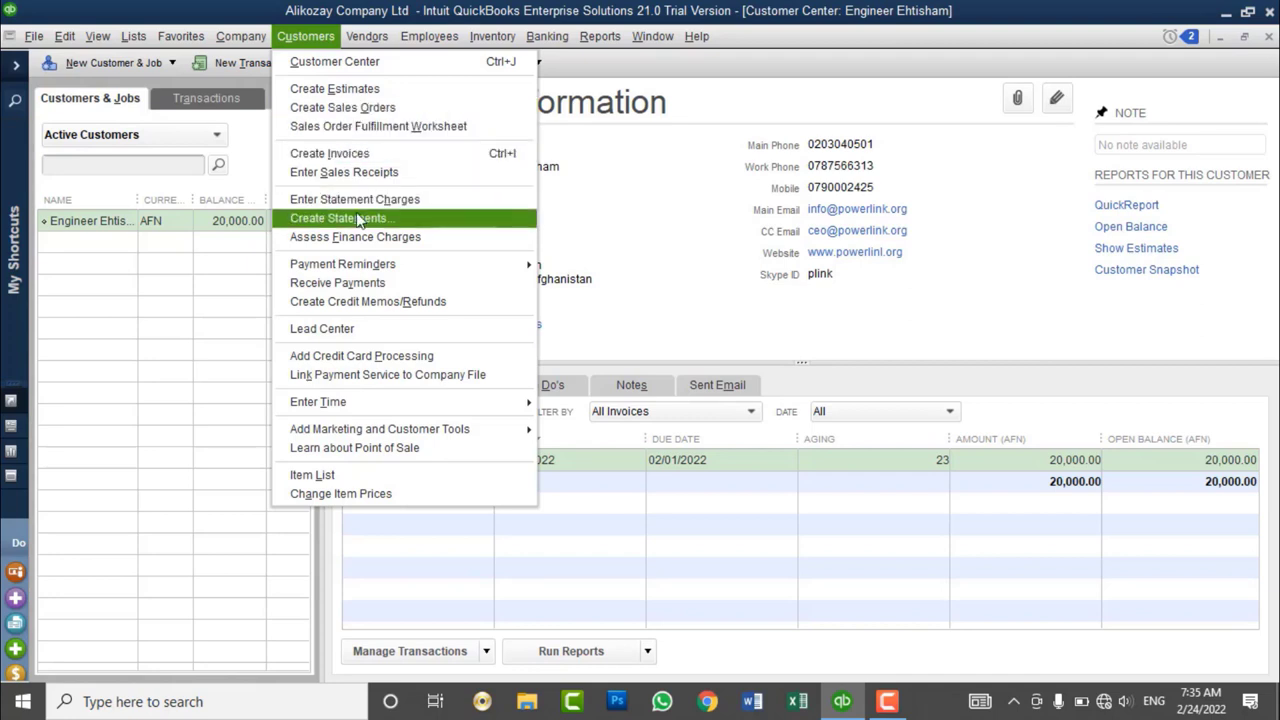
left_click(677, 323)
left_click(481, 417)
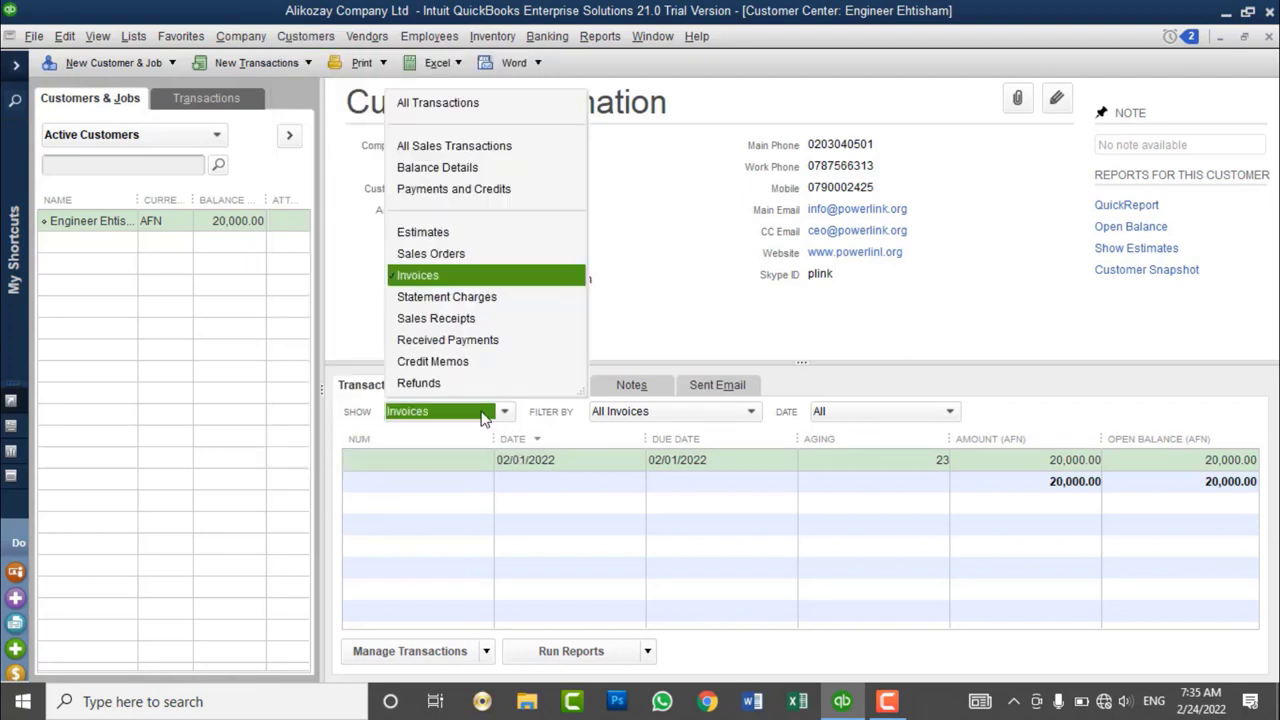
left_click(588, 36)
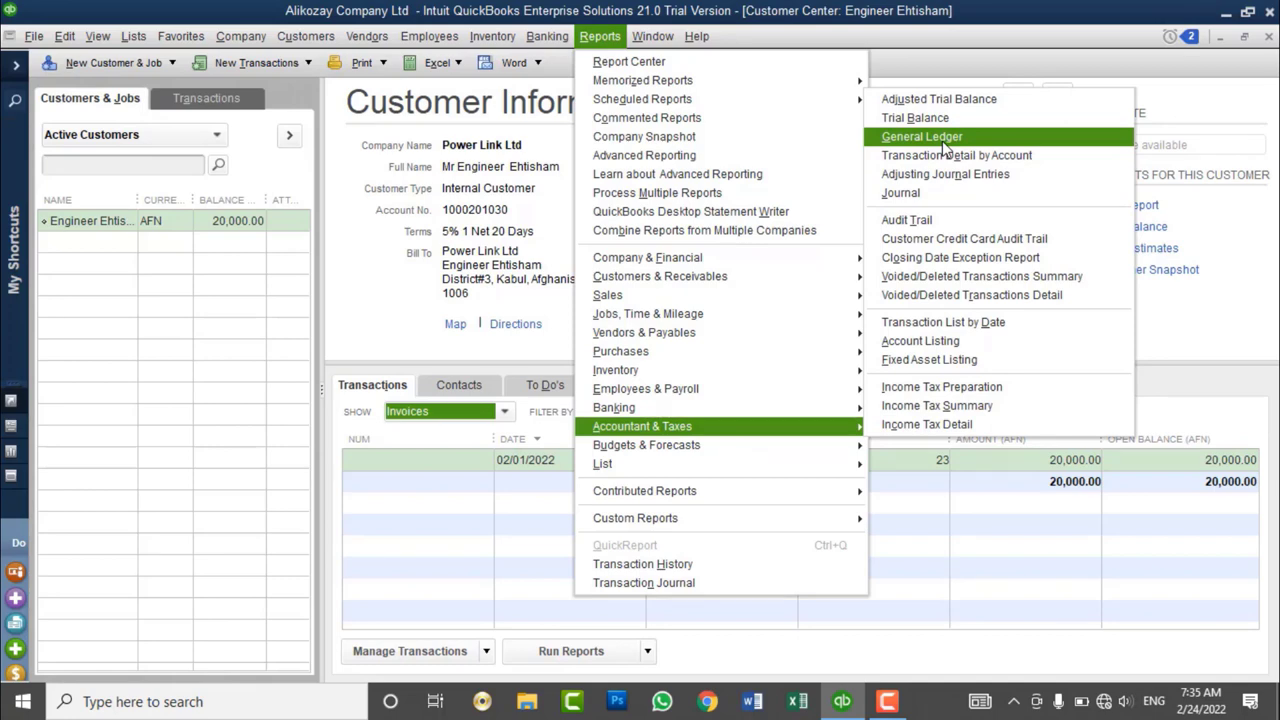
left_click(508, 243)
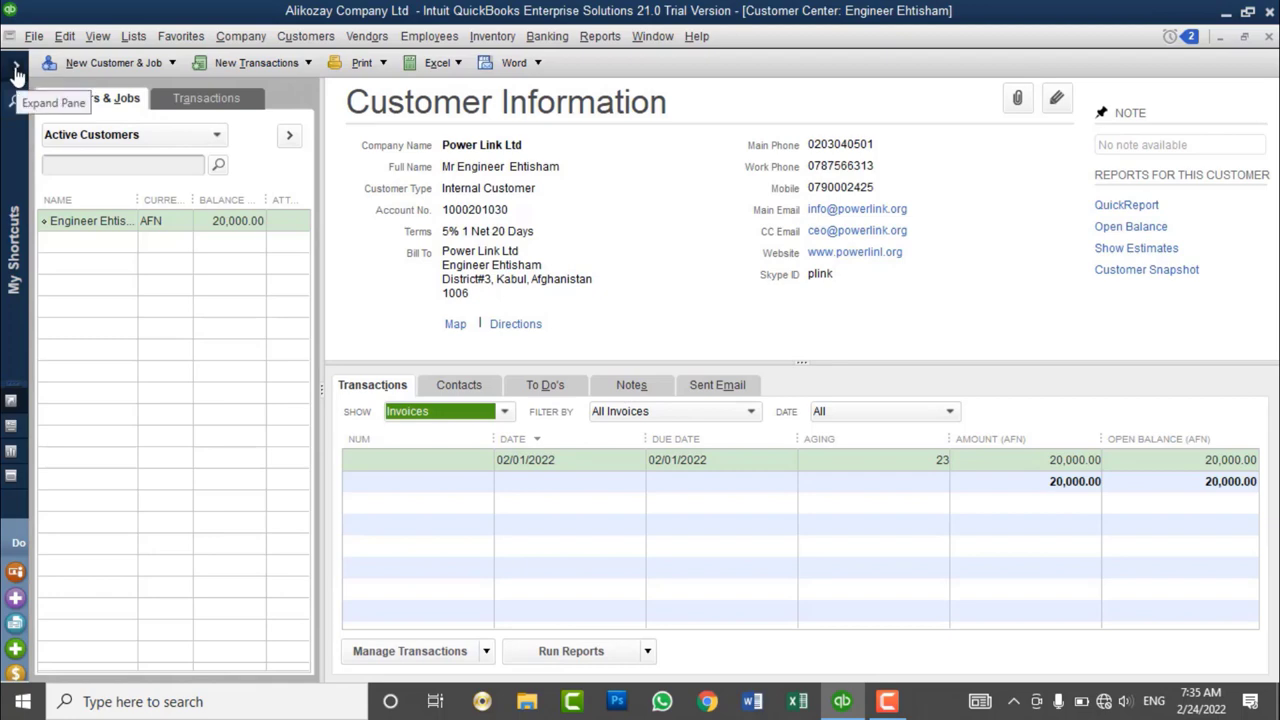
- Expand the left shortcuts pane and open Snapshots to display the Company Snapshot
left_click(16, 74)
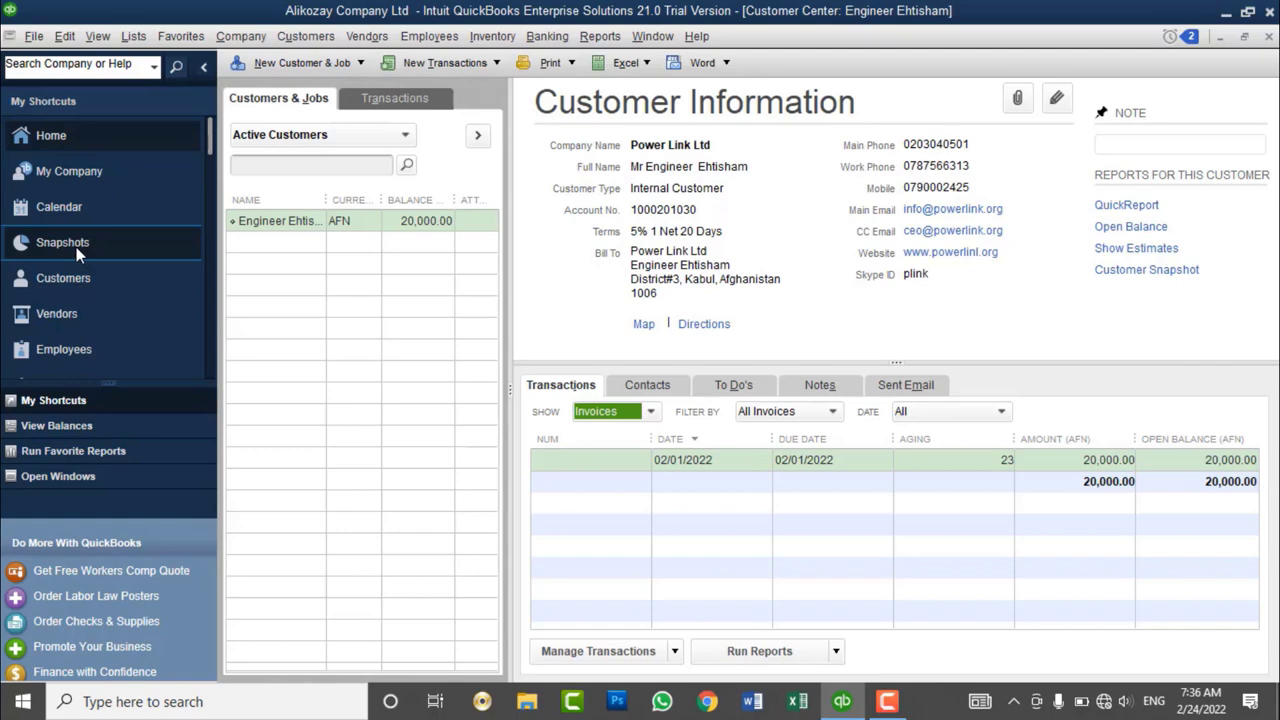
left_click(76, 247)
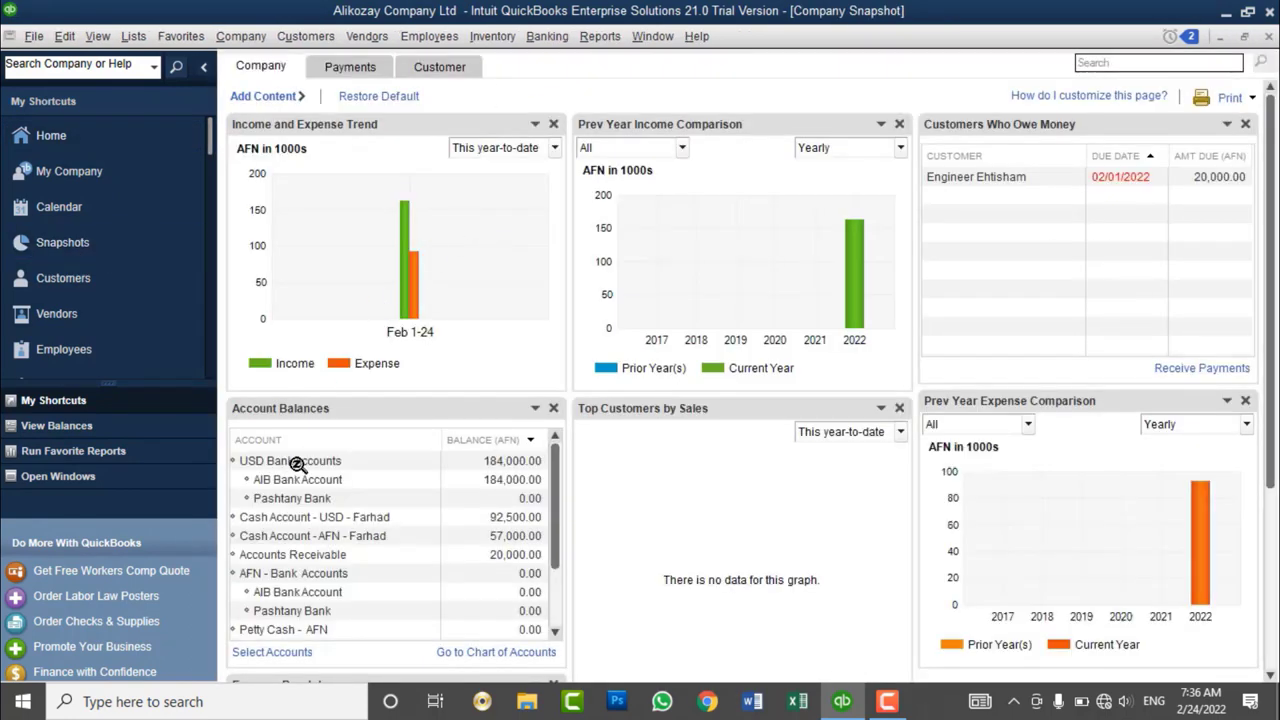
- Select the USD Bank, AIB Bank, Pashtany Bank and Accounts Receivable rows in Account Balances
left_click(297, 465)
left_click(297, 482)
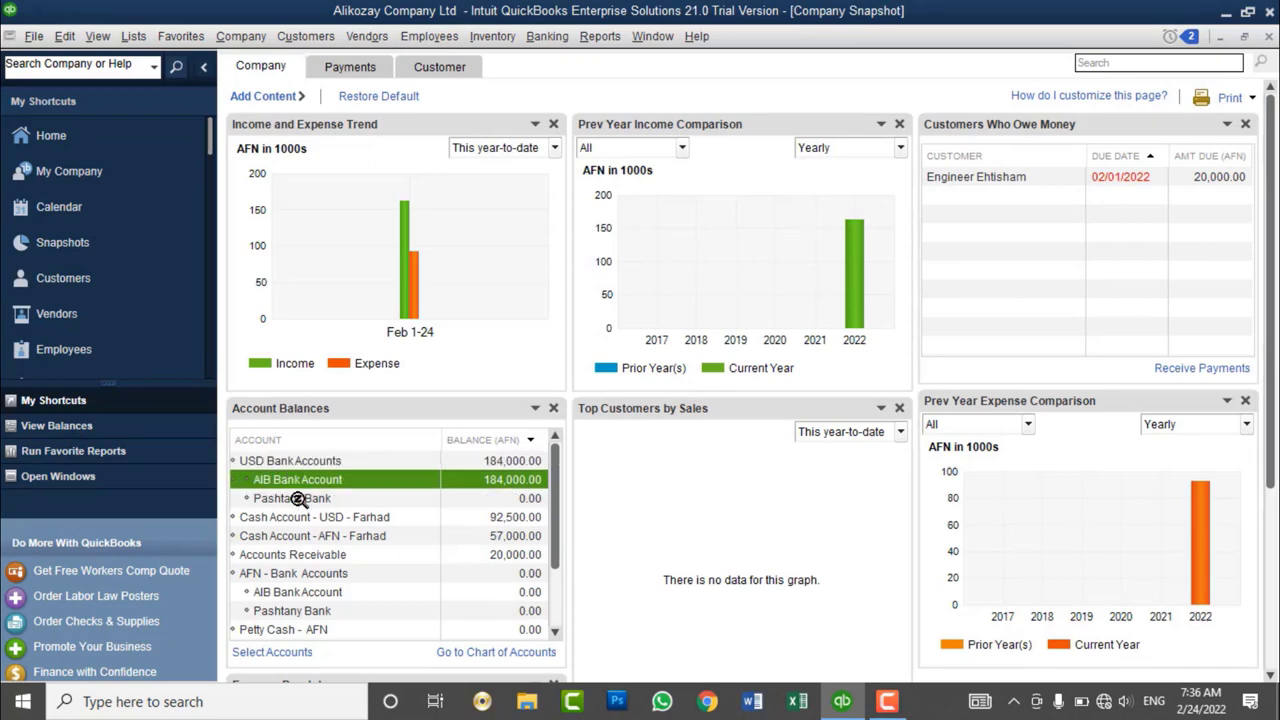
scroll(298, 498, "down", 4)
scroll(310, 470, "up", 3)
left_click(300, 479)
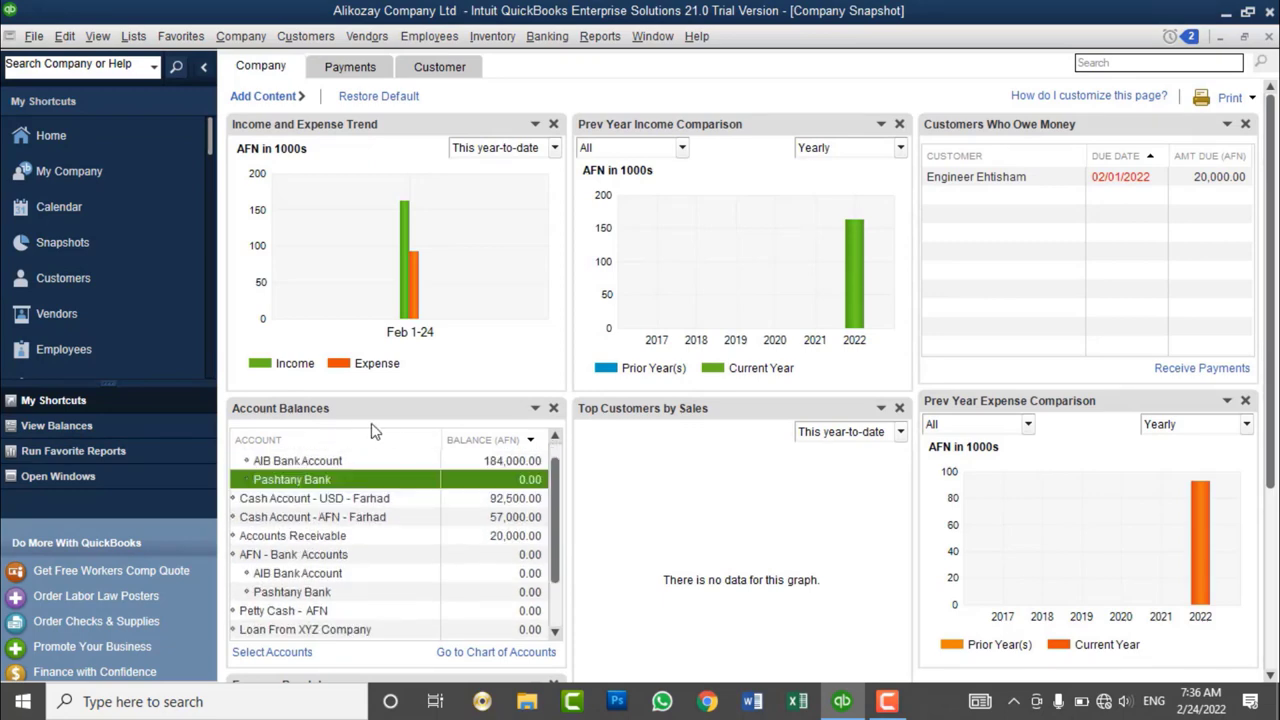
scroll(382, 476, "down", 2)
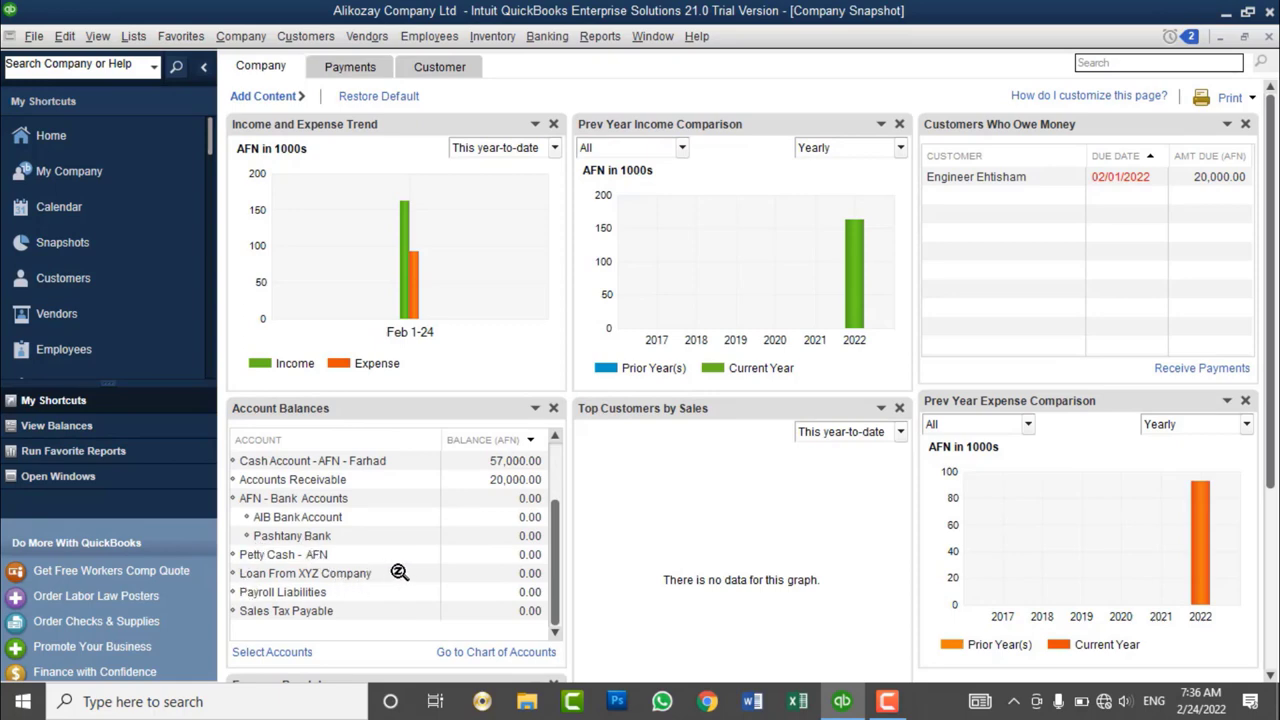
scroll(402, 574, "up", 3)
scroll(402, 574, "up", 1)
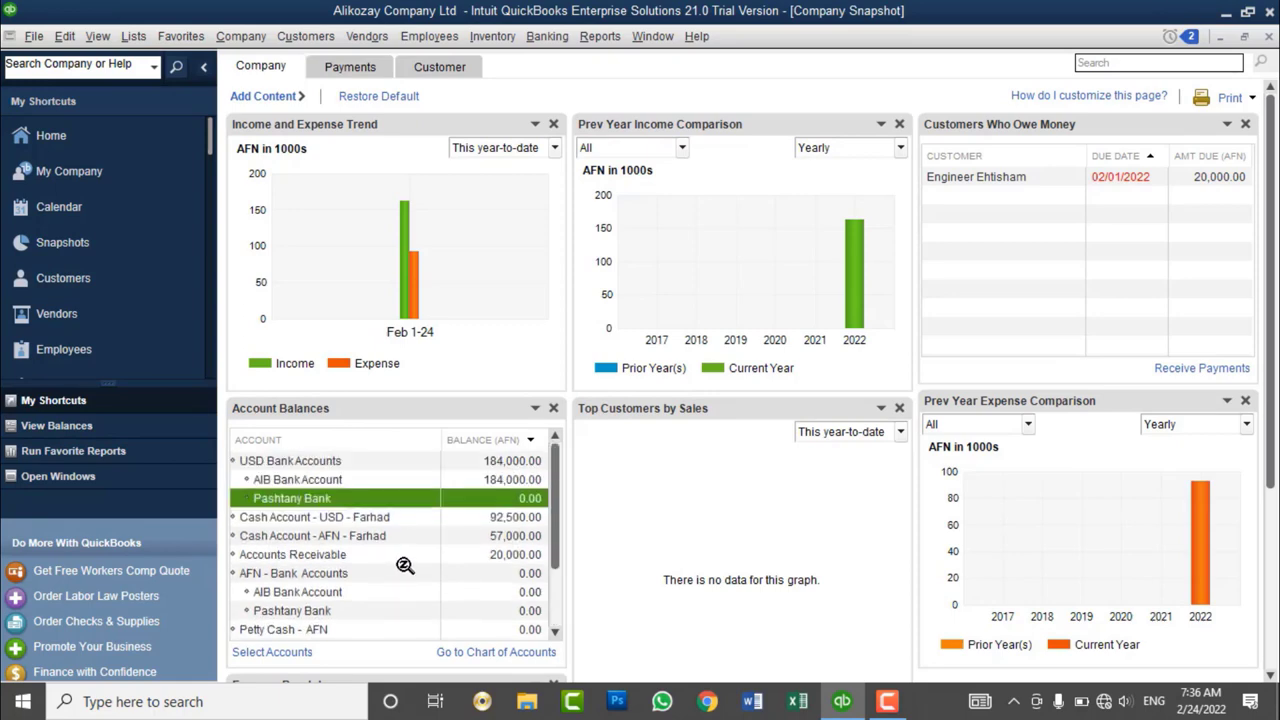
left_click(330, 555)
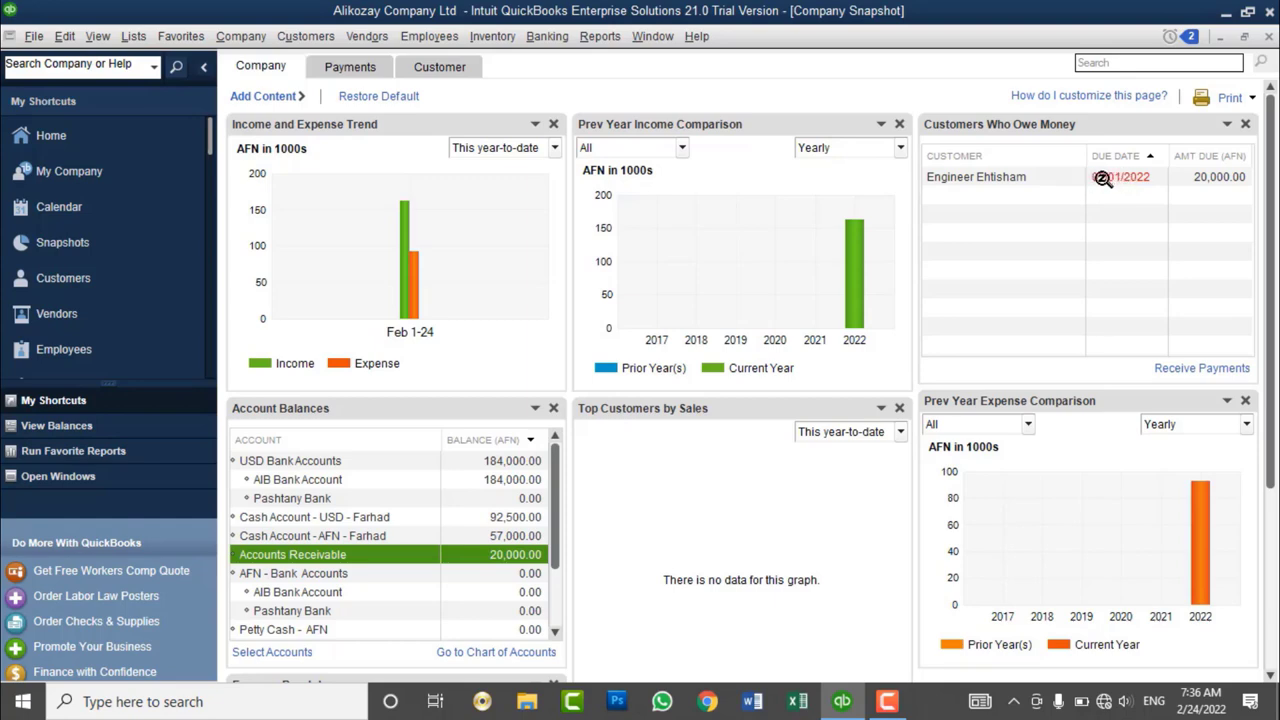
- Open the customer owing 20,000.00 from Customers Who Owe Money in the Customer Center
left_click(1102, 177)
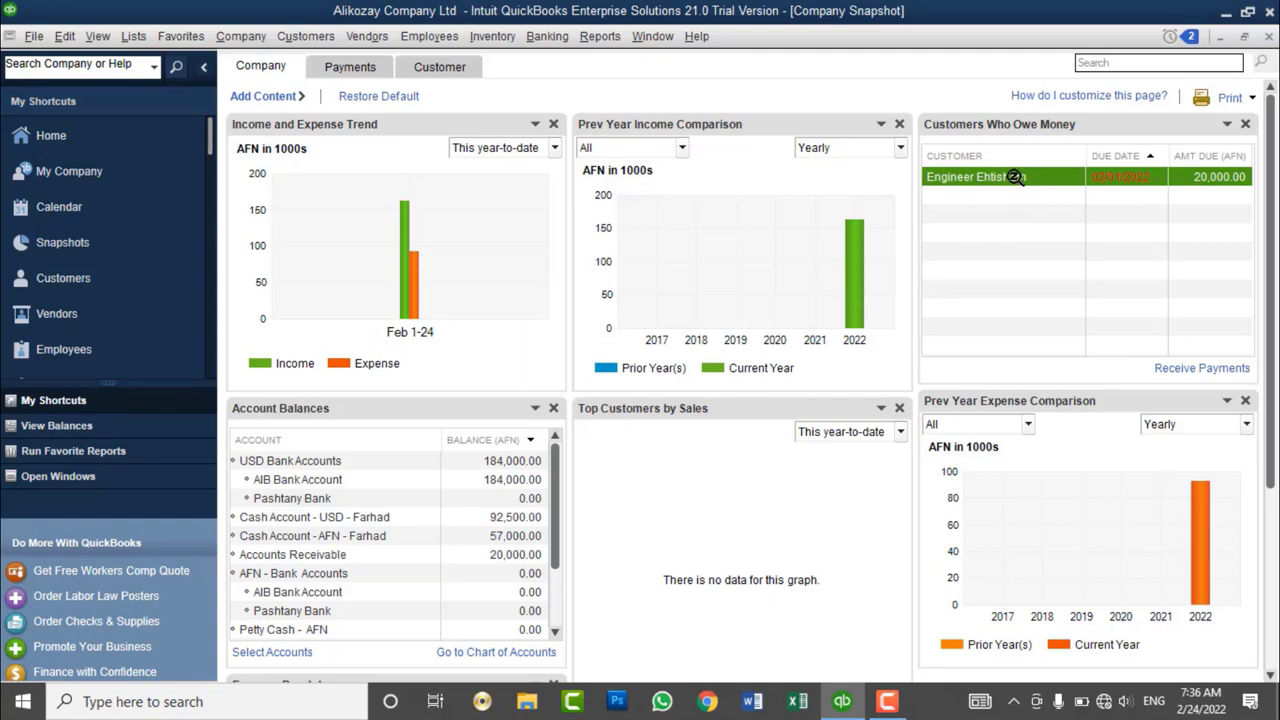
left_click(1006, 224)
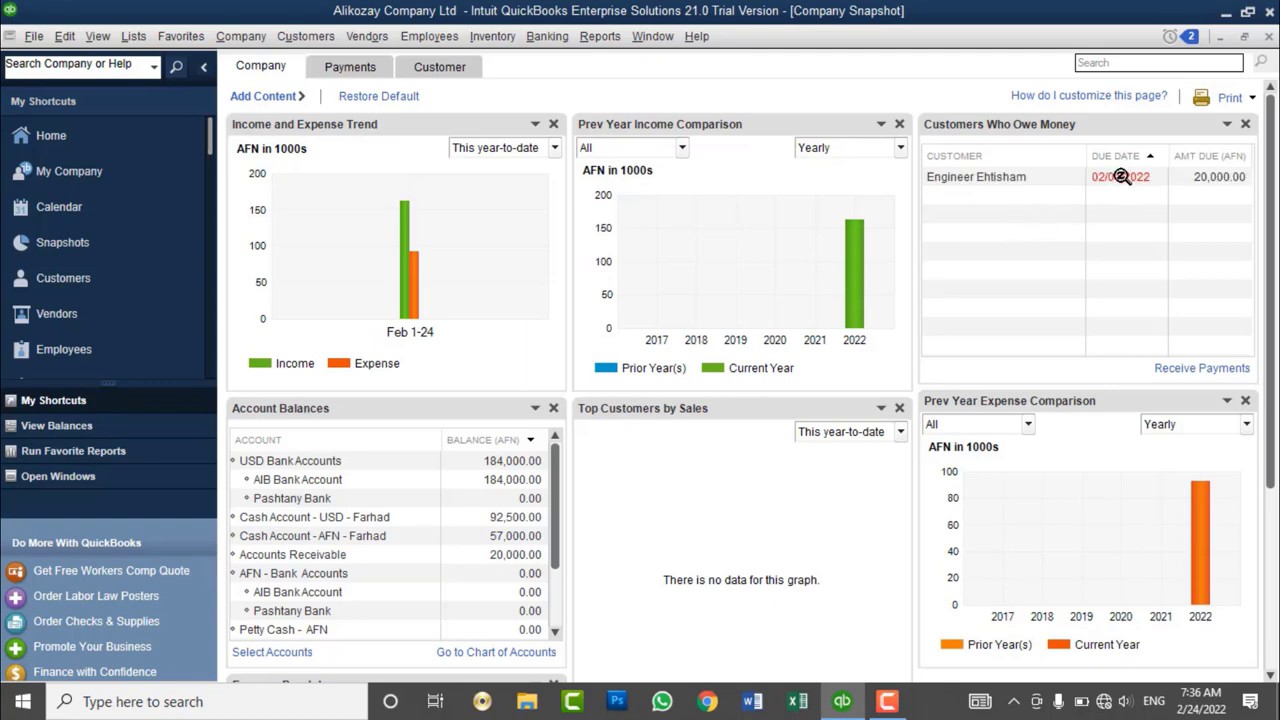
left_click(1121, 176)
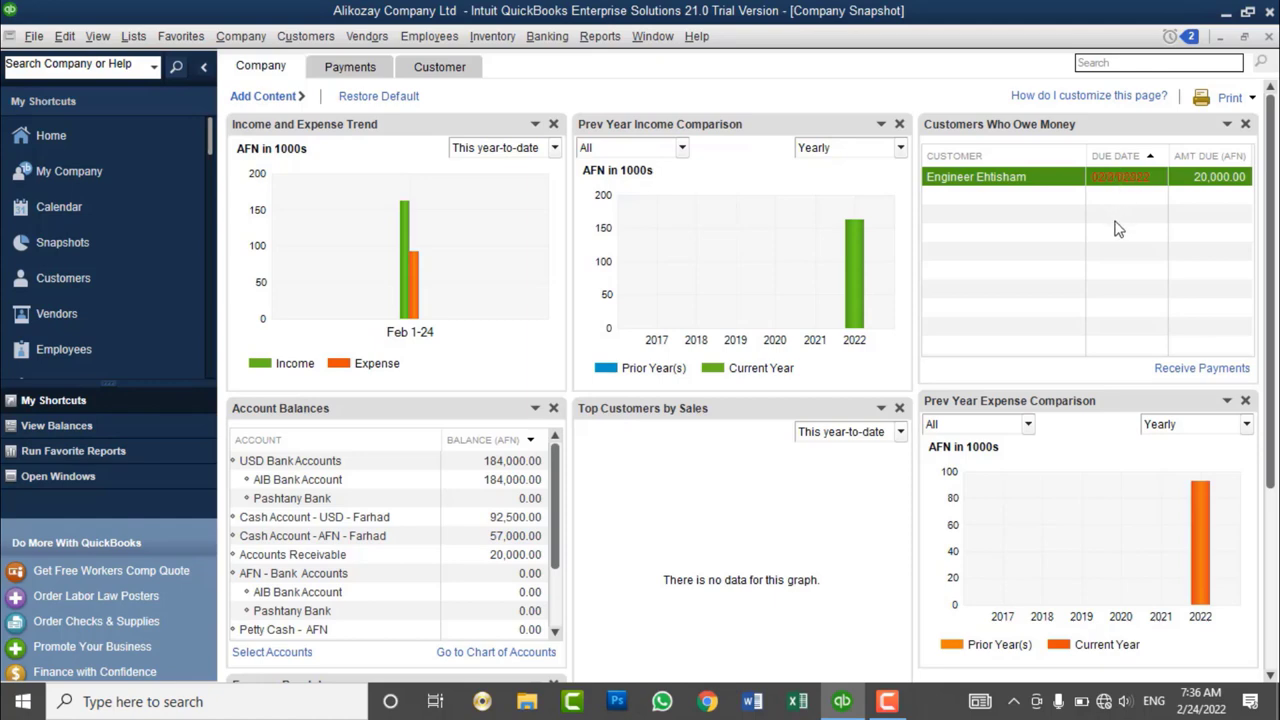
left_click(1118, 229)
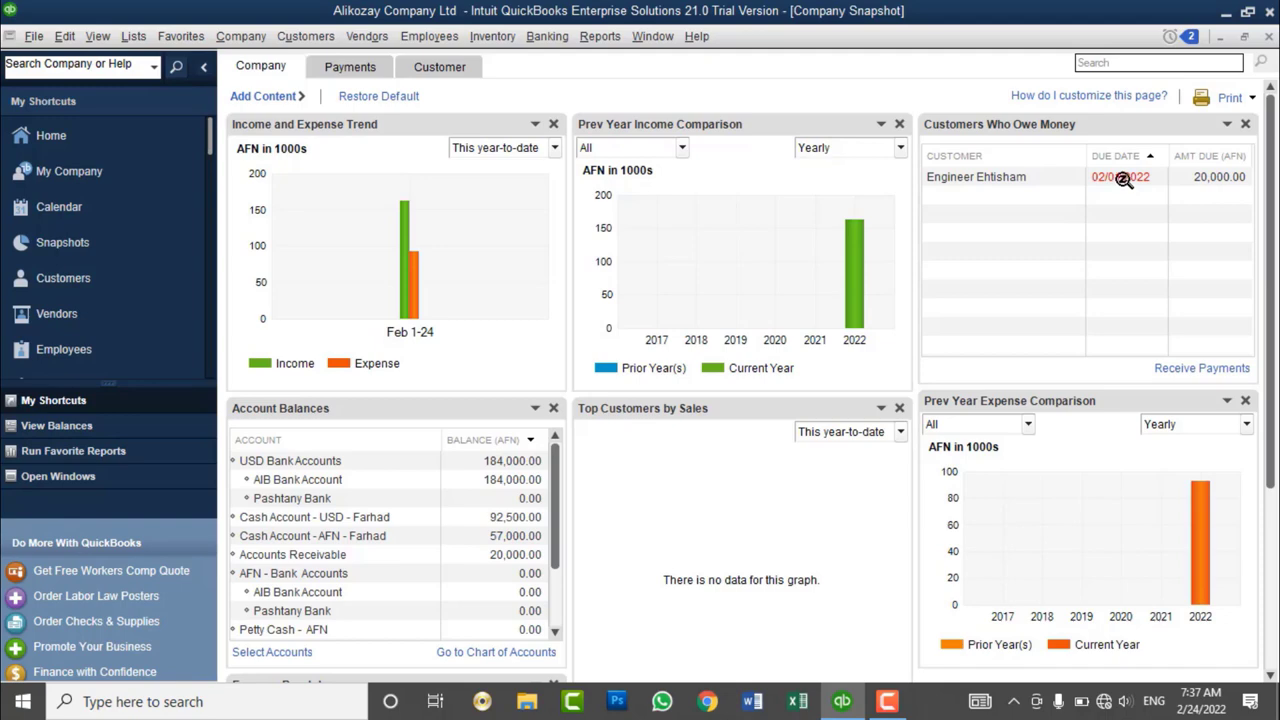
left_click(1121, 178)
mouse_move(846, 251)
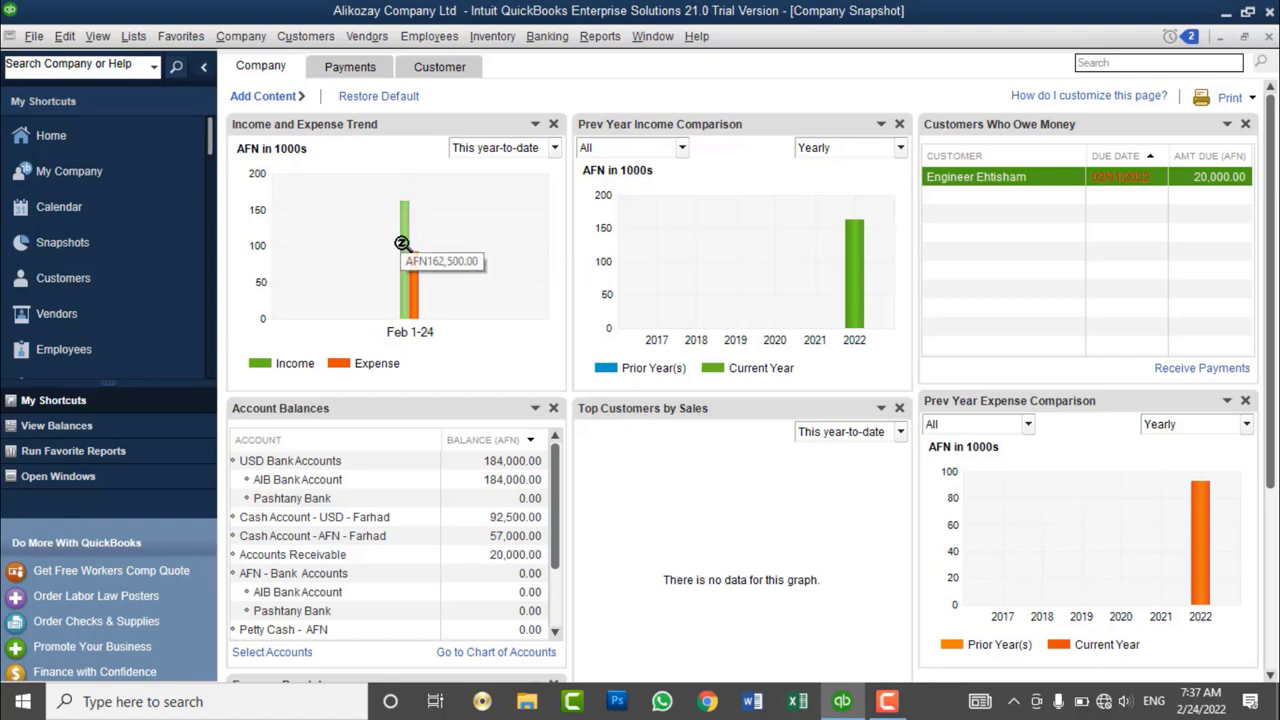
mouse_move(416, 276)
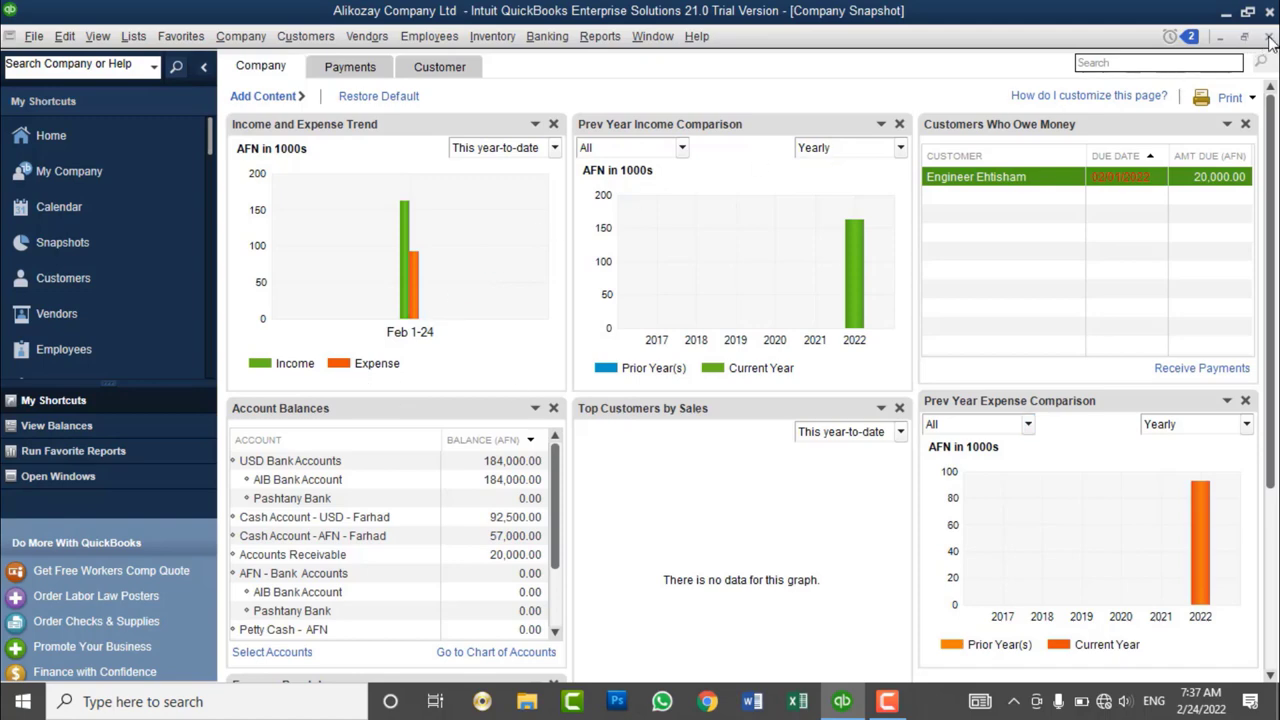
double_click(1000, 176)
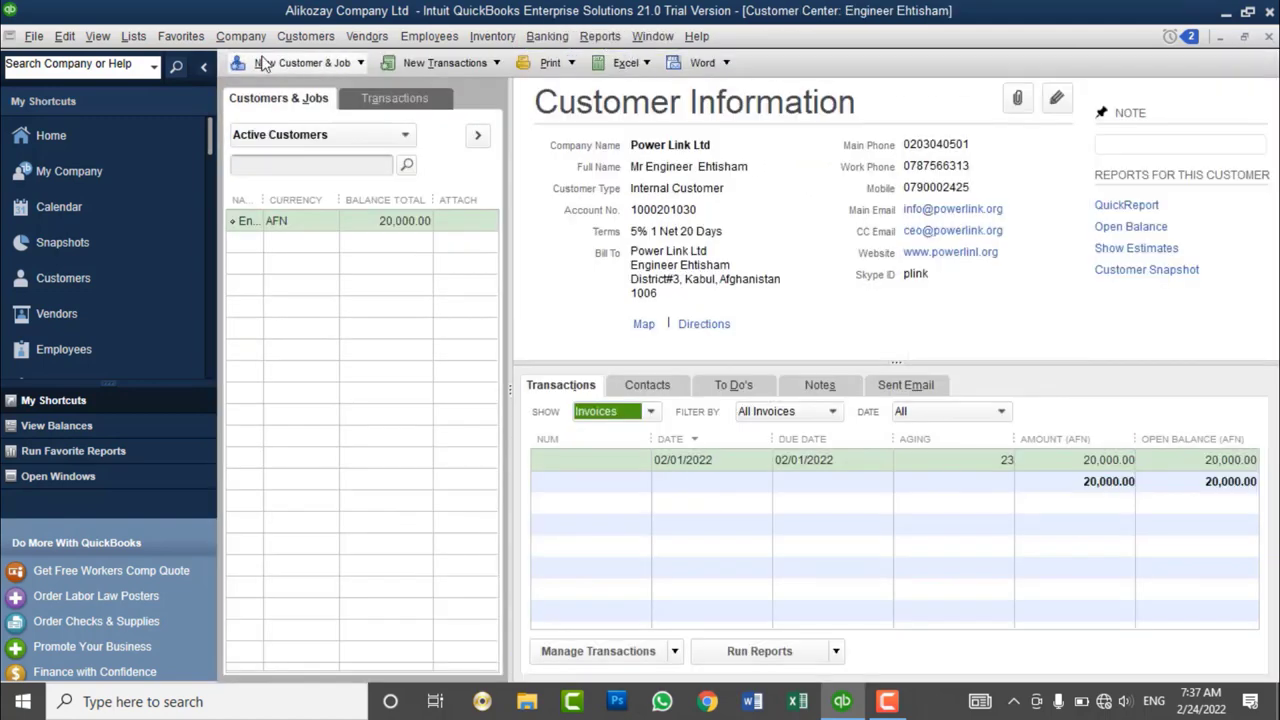
- Open the Balance Sheet Standard report from Company & Financial and set its dates to All
left_click(204, 66)
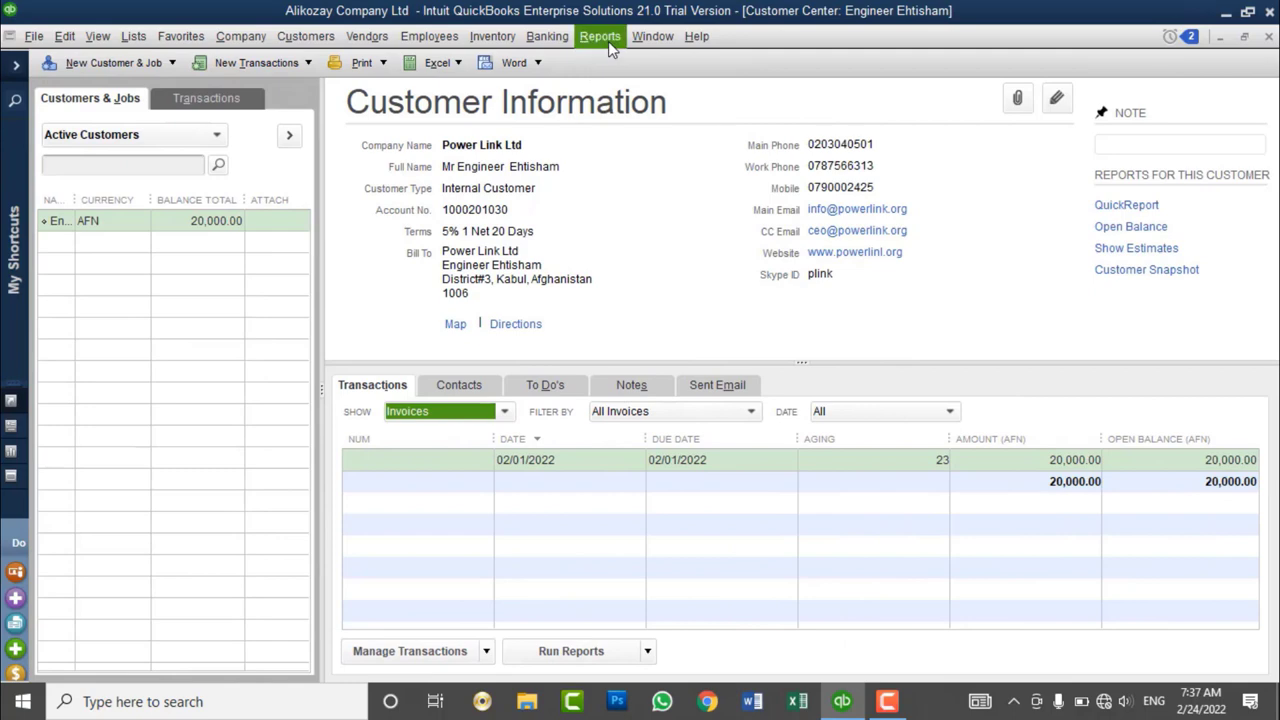
left_click(604, 38)
mouse_move(660, 258)
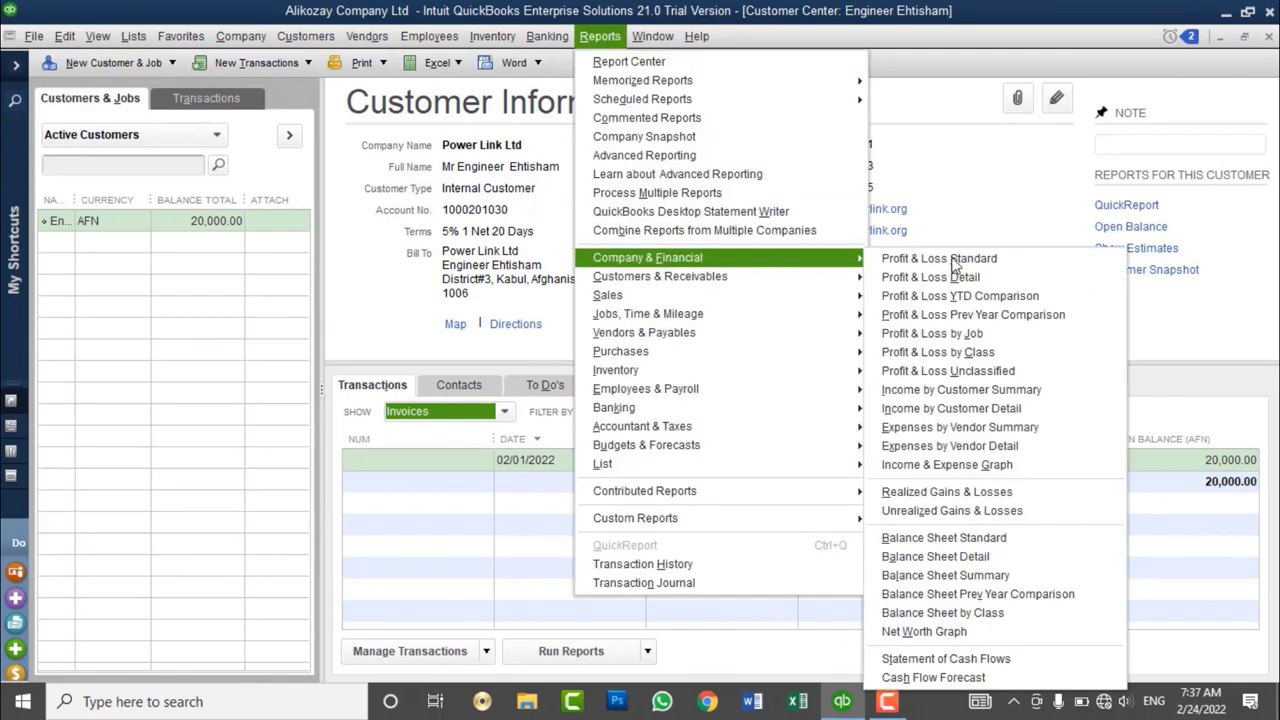
left_click(987, 540)
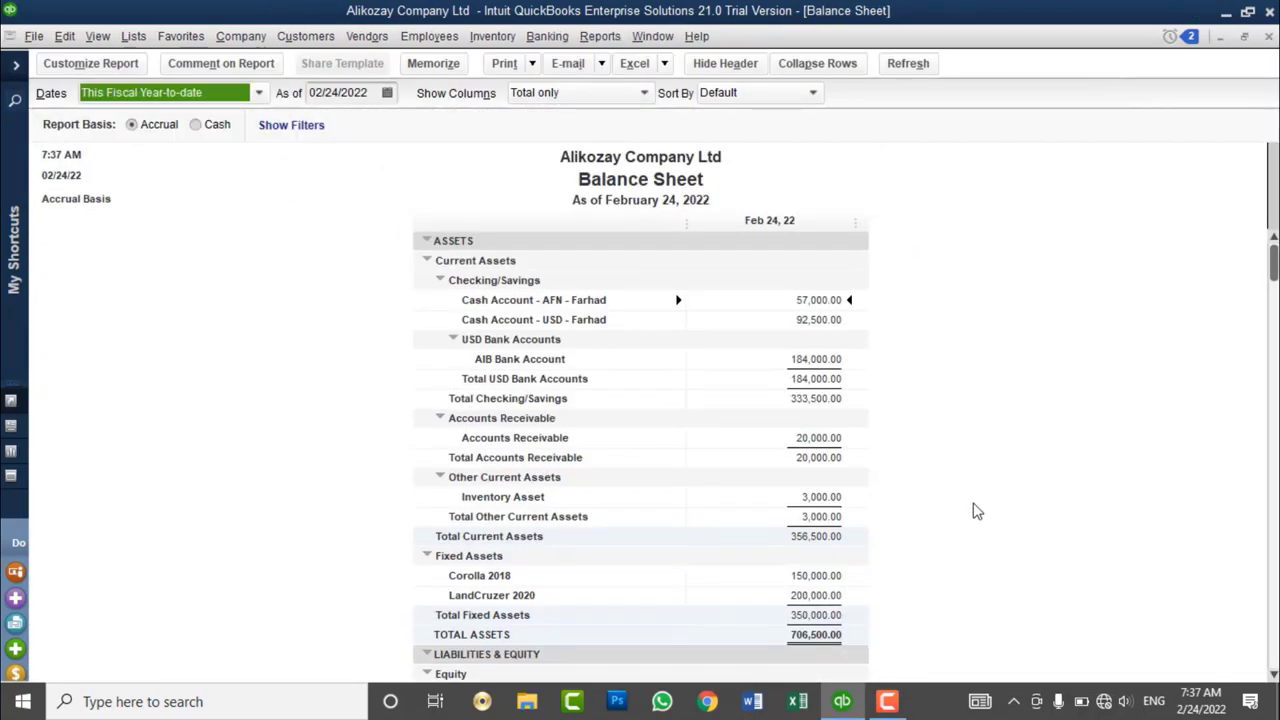
left_click(225, 92)
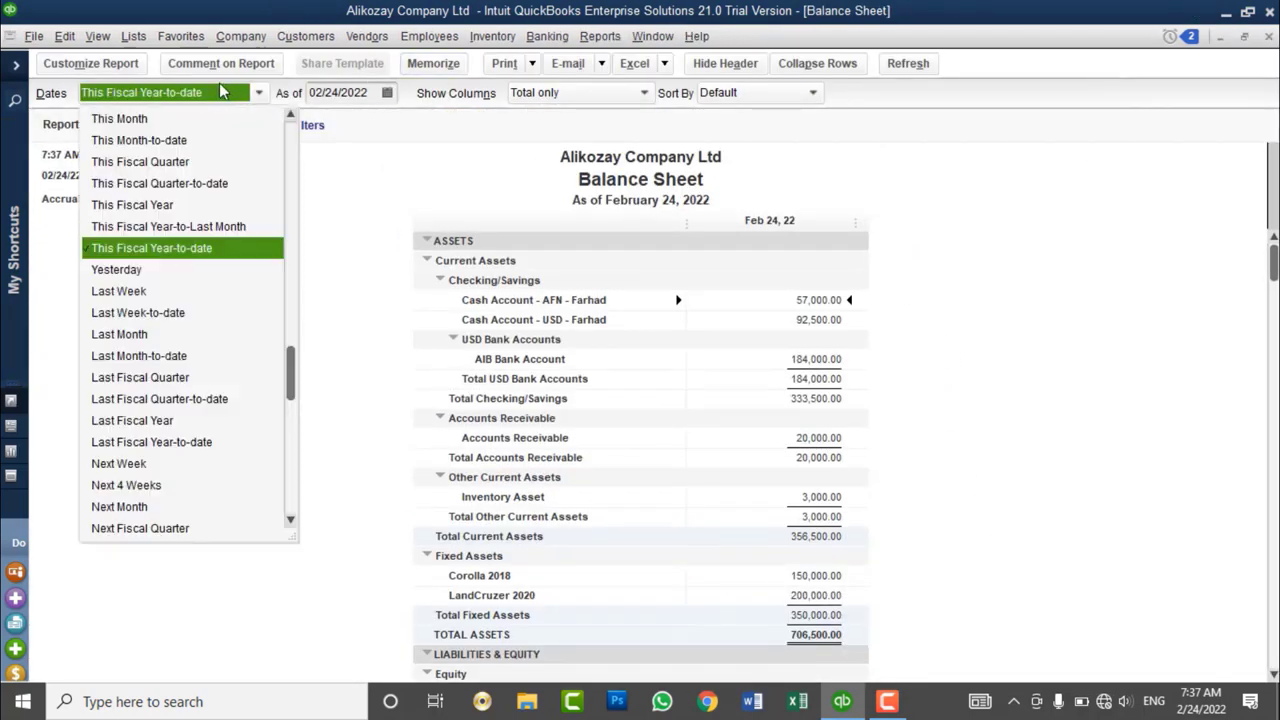
scroll(200, 120, "up", 2)
left_click(170, 118)
scroll(1110, 305, "down", 5)
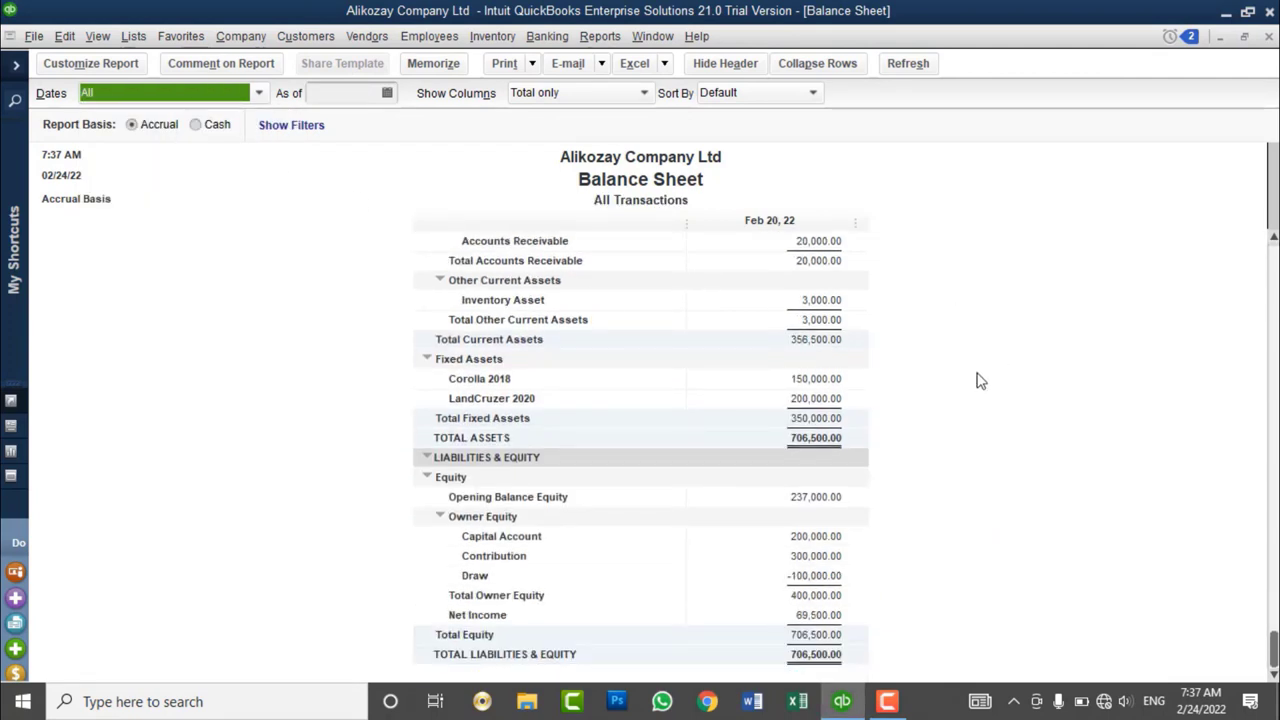
scroll(735, 396, "up", 2)
scroll(735, 396, "up", 1)
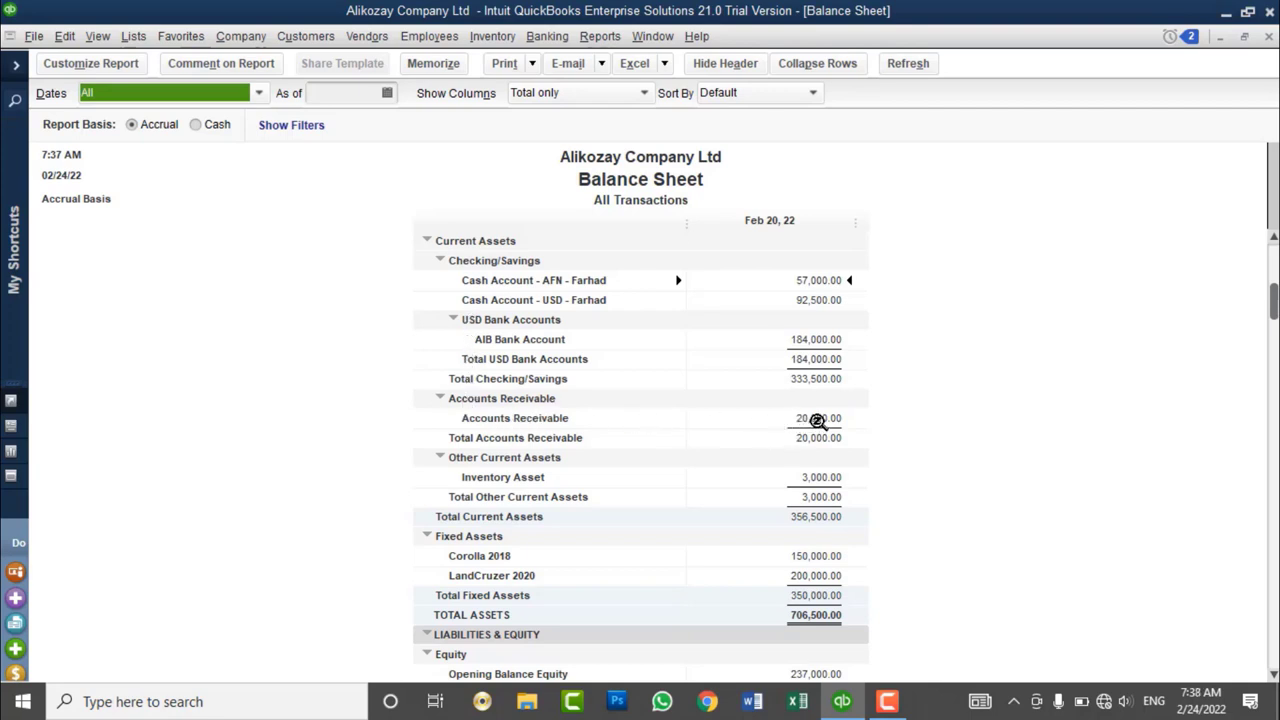
- QuickZoom into Accounts Receivable, widen the Memo and Split columns, then open the Chart of Accounts
double_click(805, 418)
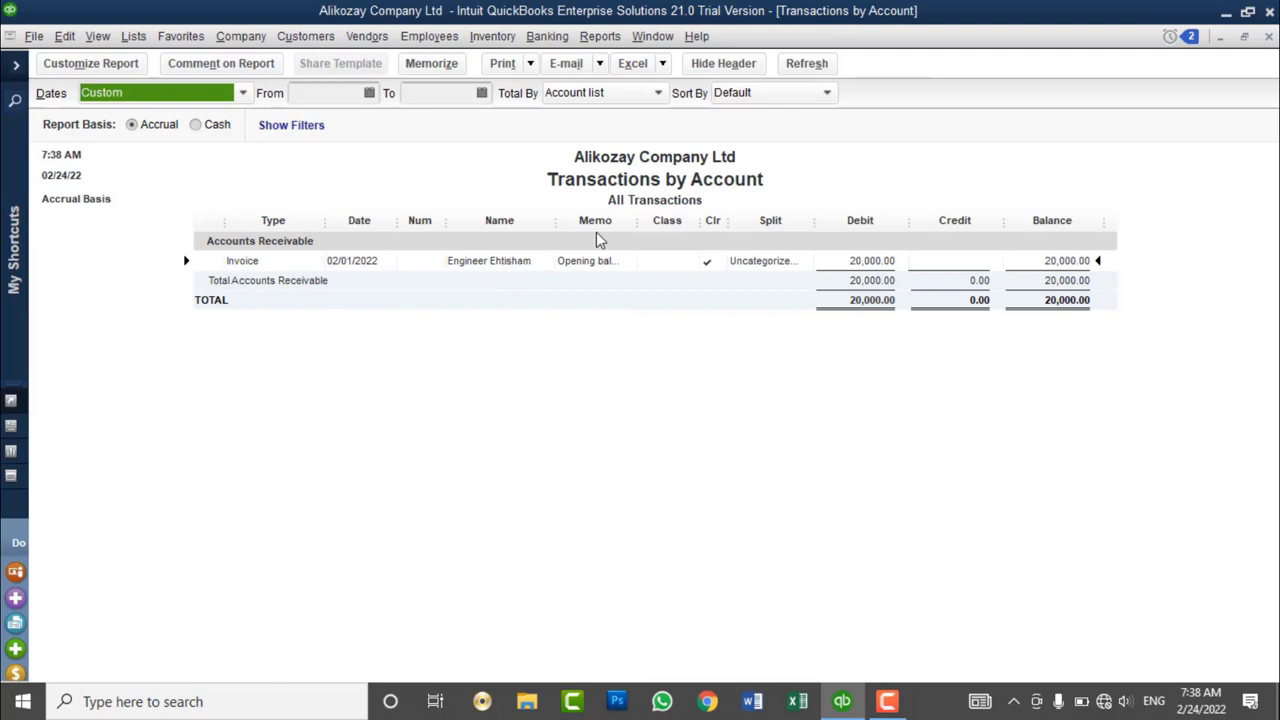
left_click(666, 231)
left_click_drag(666, 231, 680, 232)
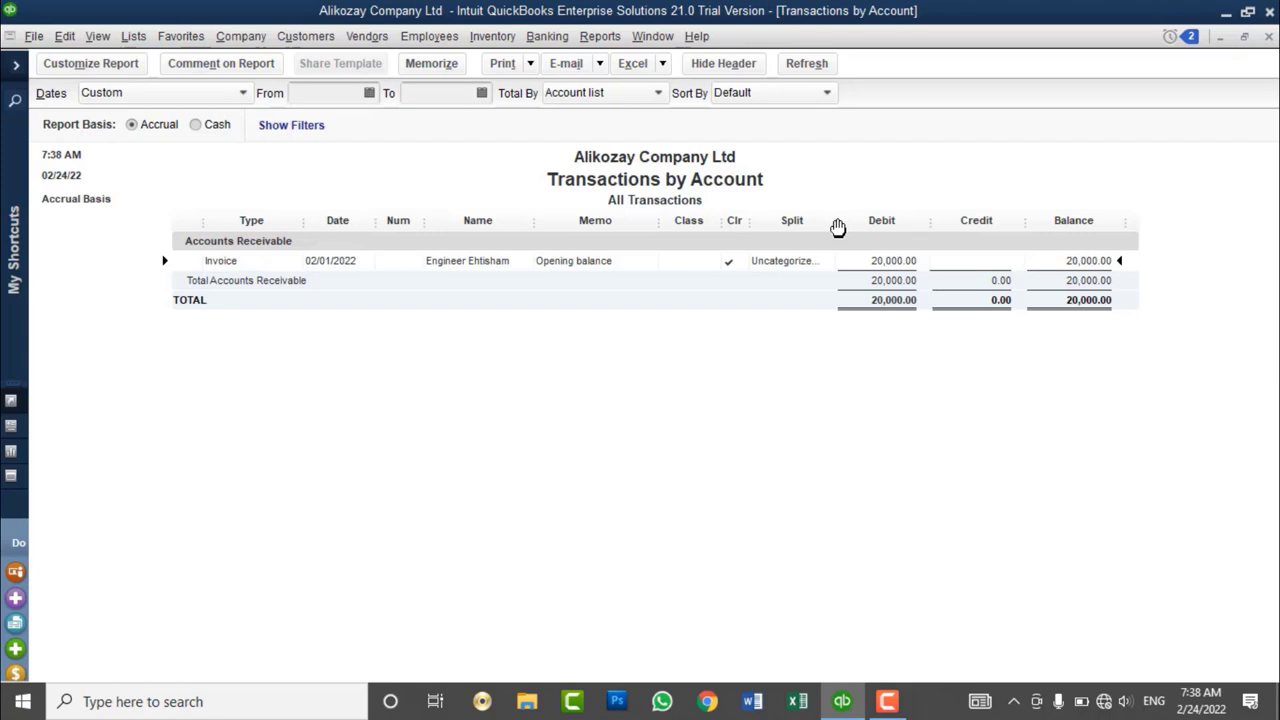
left_click_drag(838, 228, 906, 260)
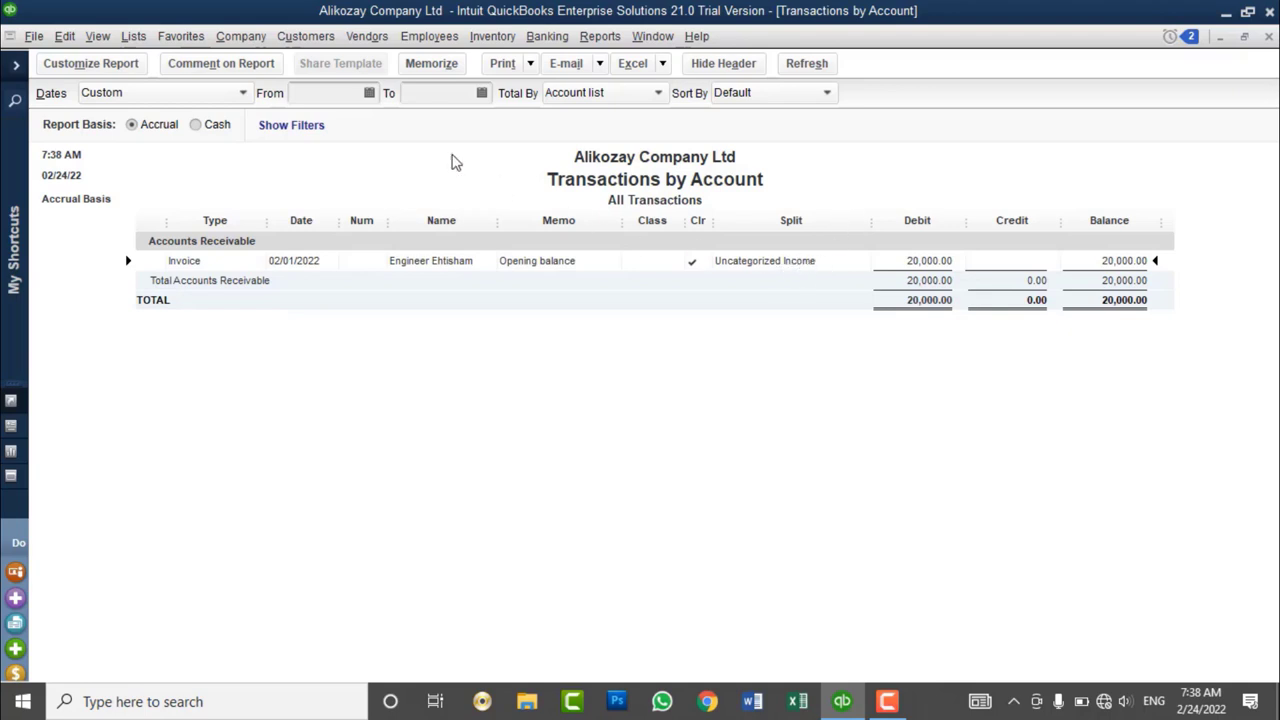
left_click(134, 36)
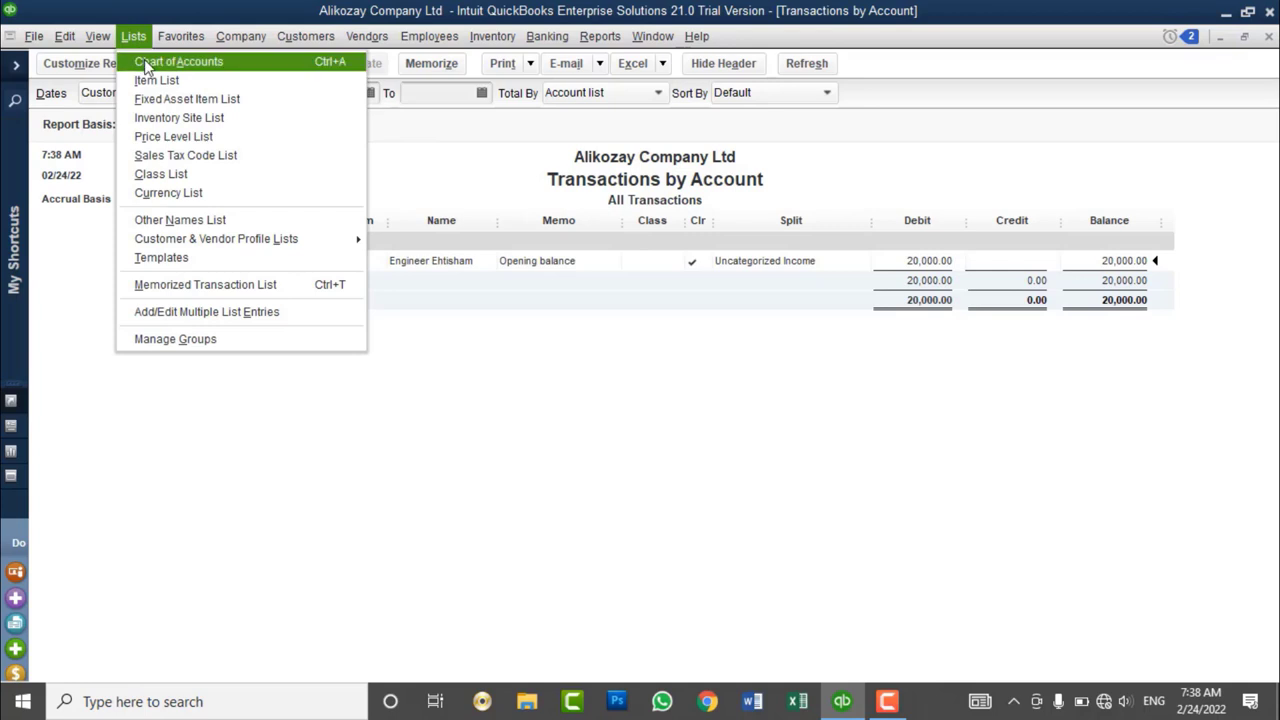
left_click(148, 64)
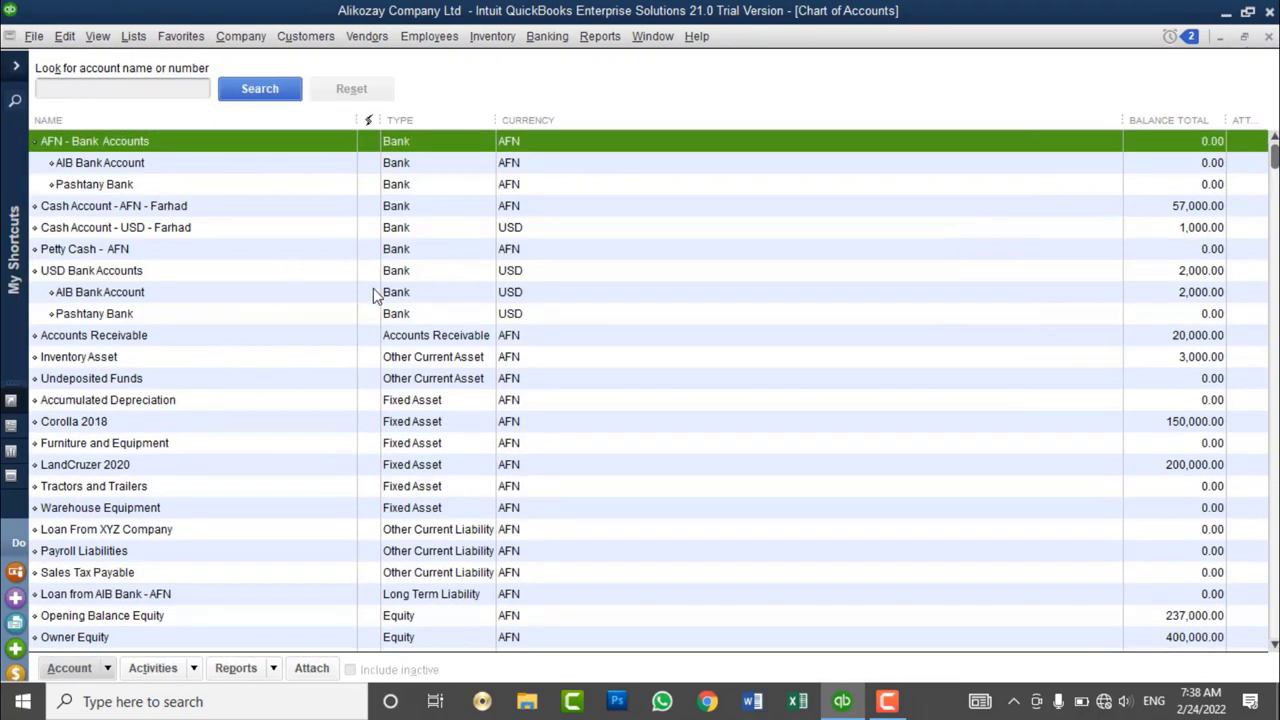
- Select Accounts Receivable in the Chart of Accounts and open its Transactions by Account report
left_click(431, 357)
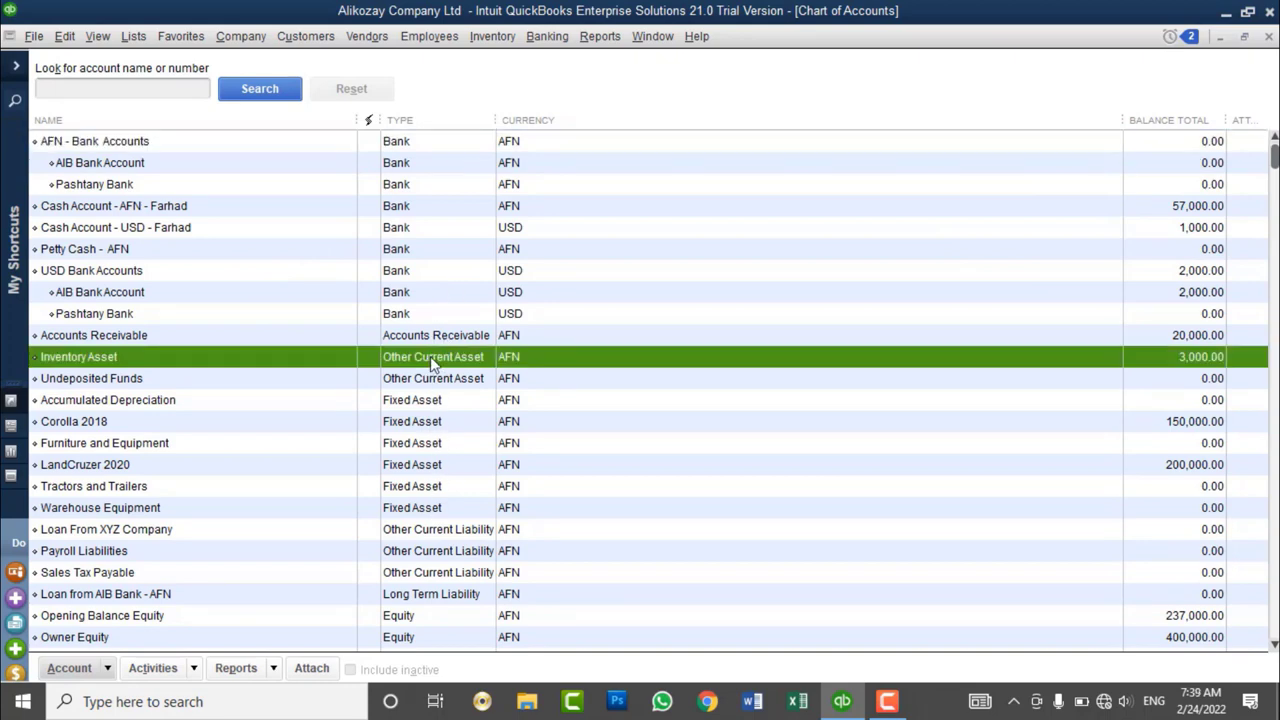
left_click(462, 337)
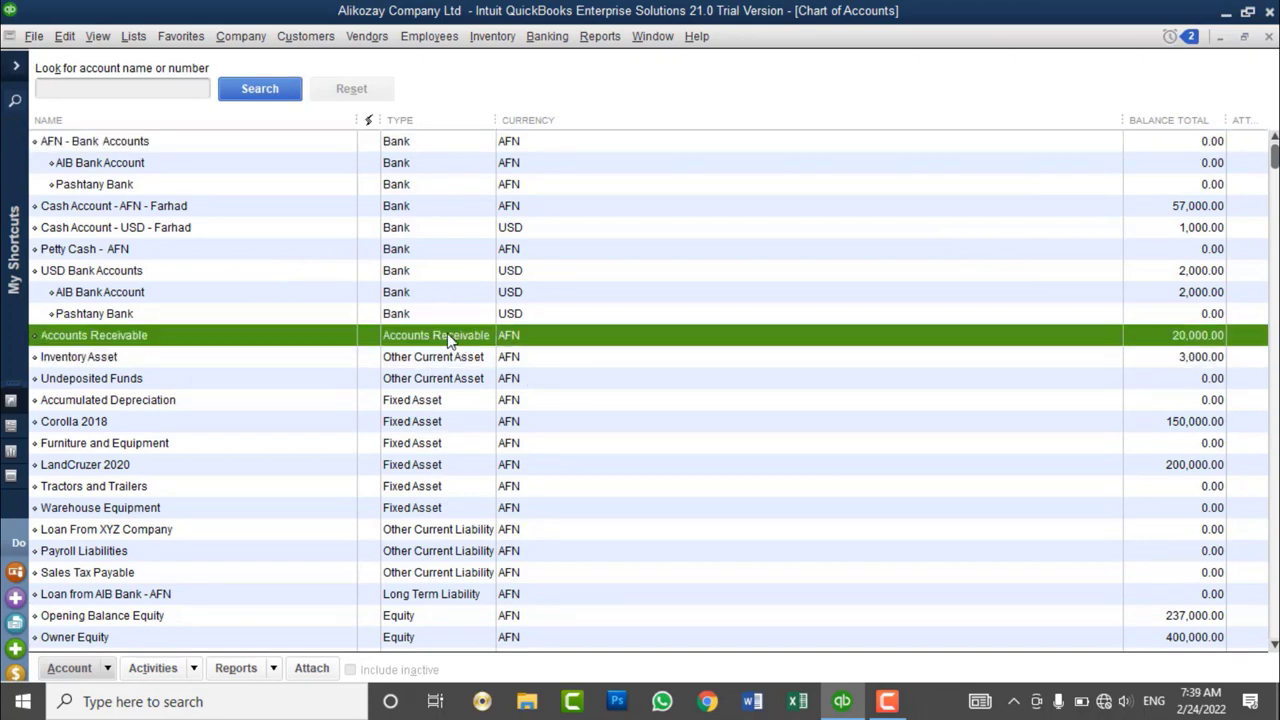
double_click(1172, 342)
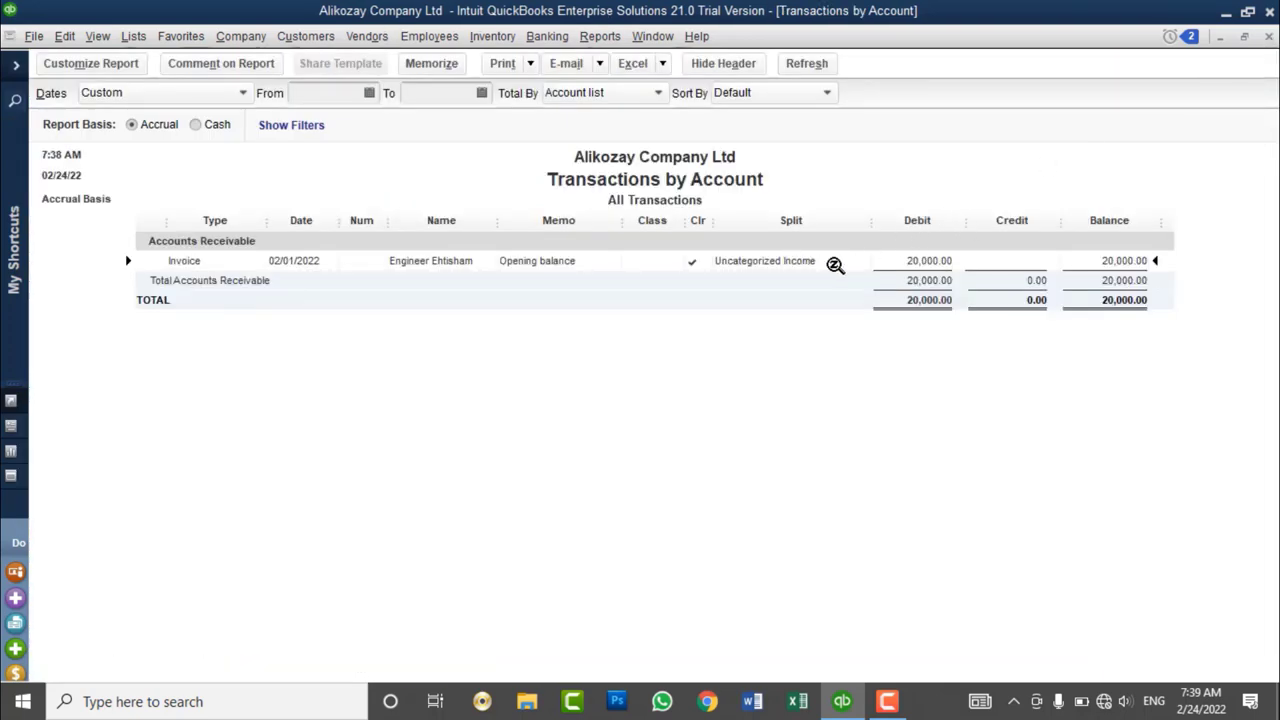
- Close the Accounts Receivable transactions report and scroll down the Balance Sheet
left_click(1267, 37)
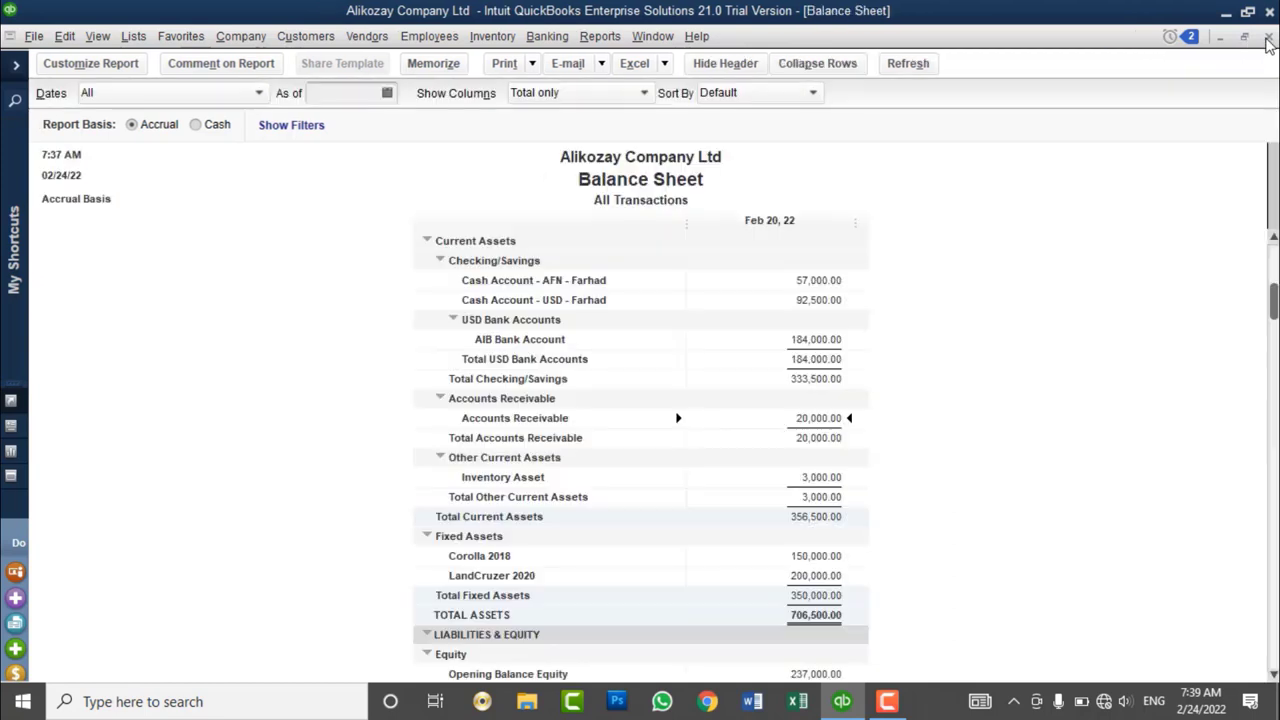
scroll(920, 352, "down", 3)
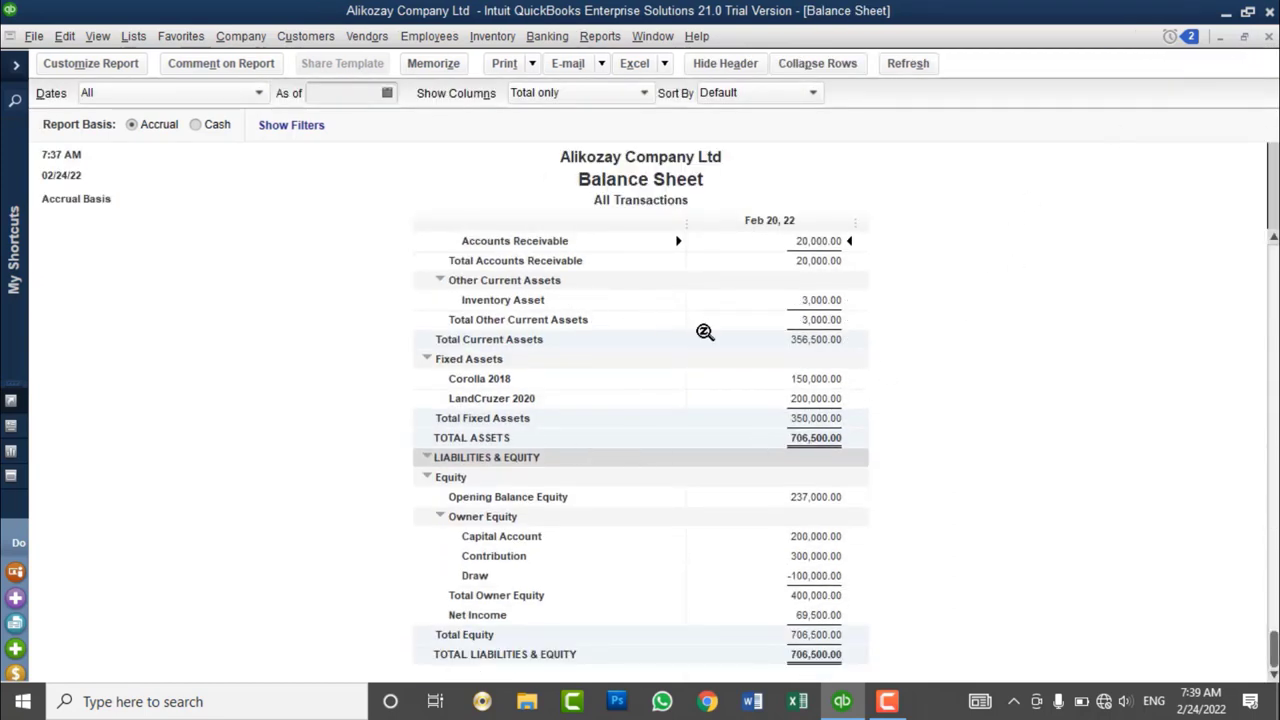
- Close the Balance Sheet and open Customers & Receivables > A/R Aging Summary
left_click(1268, 37)
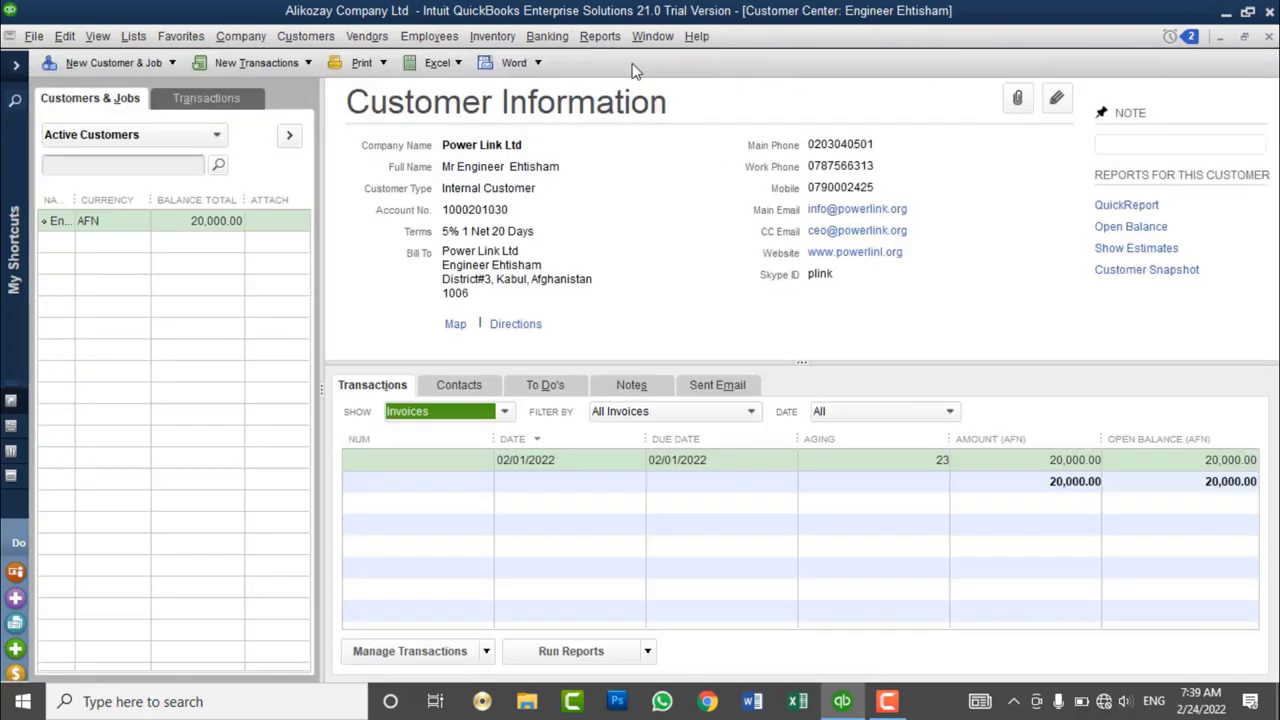
left_click(600, 36)
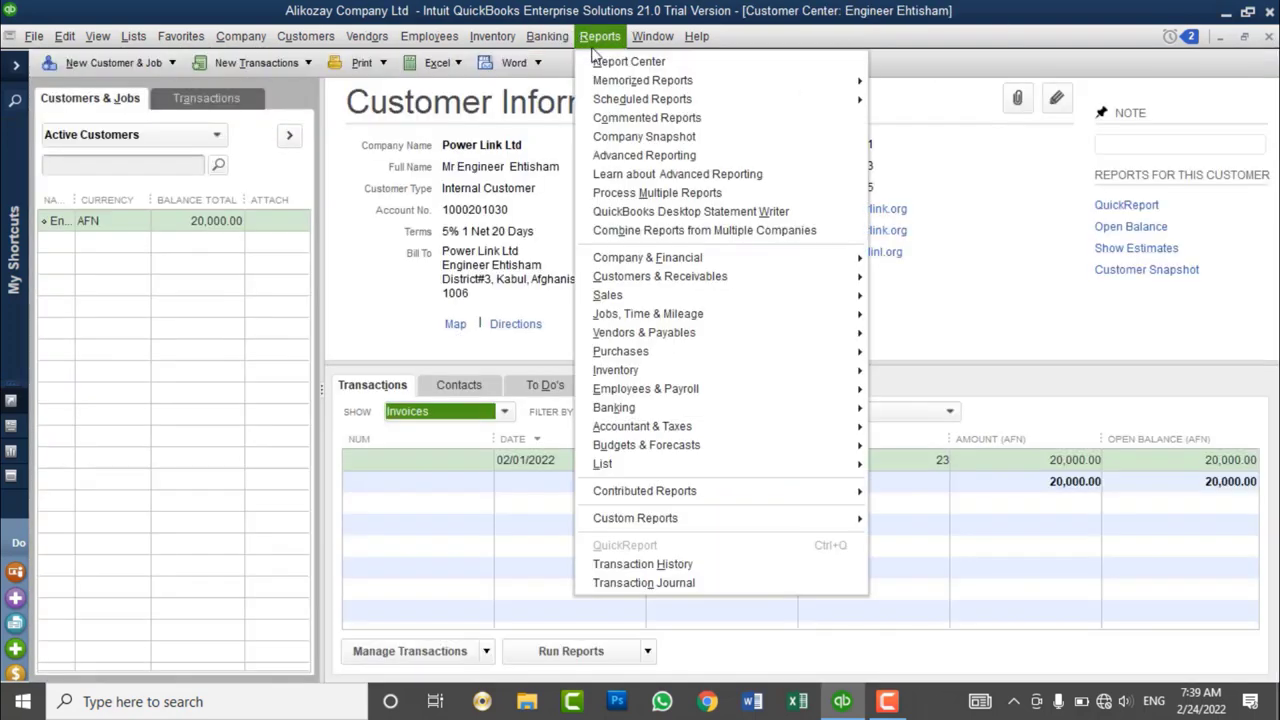
mouse_move(670, 88)
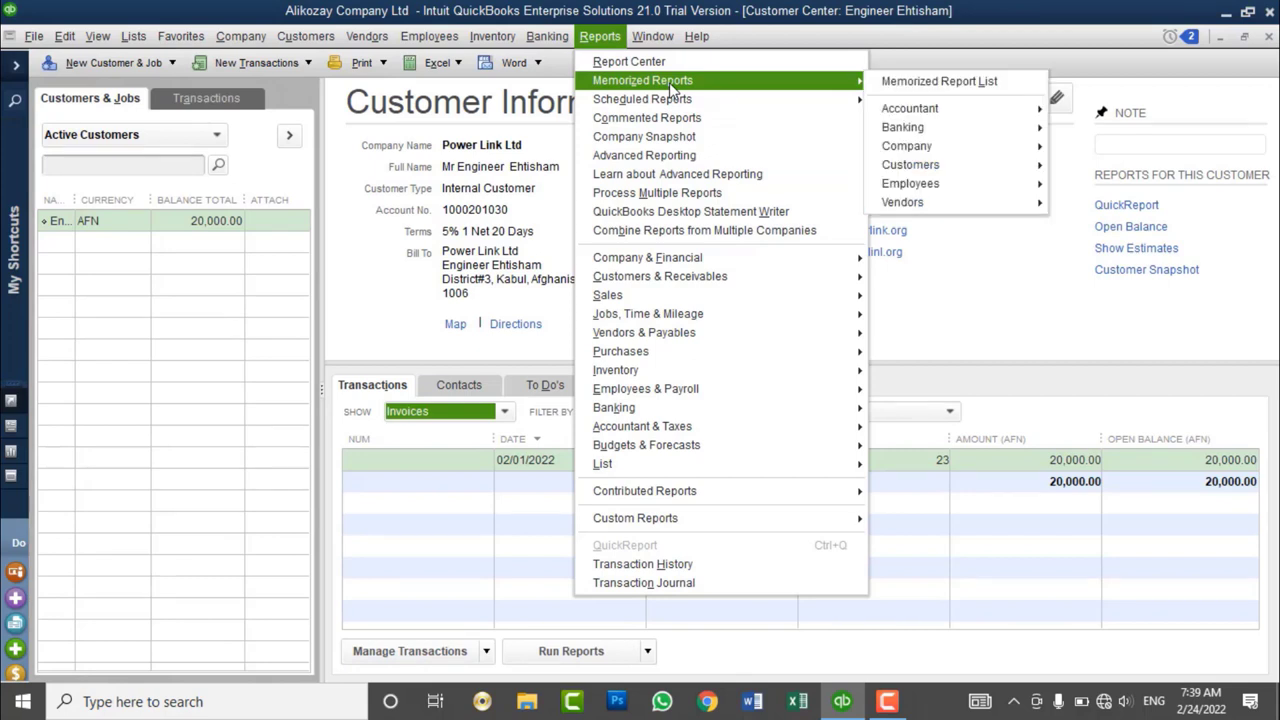
mouse_move(668, 283)
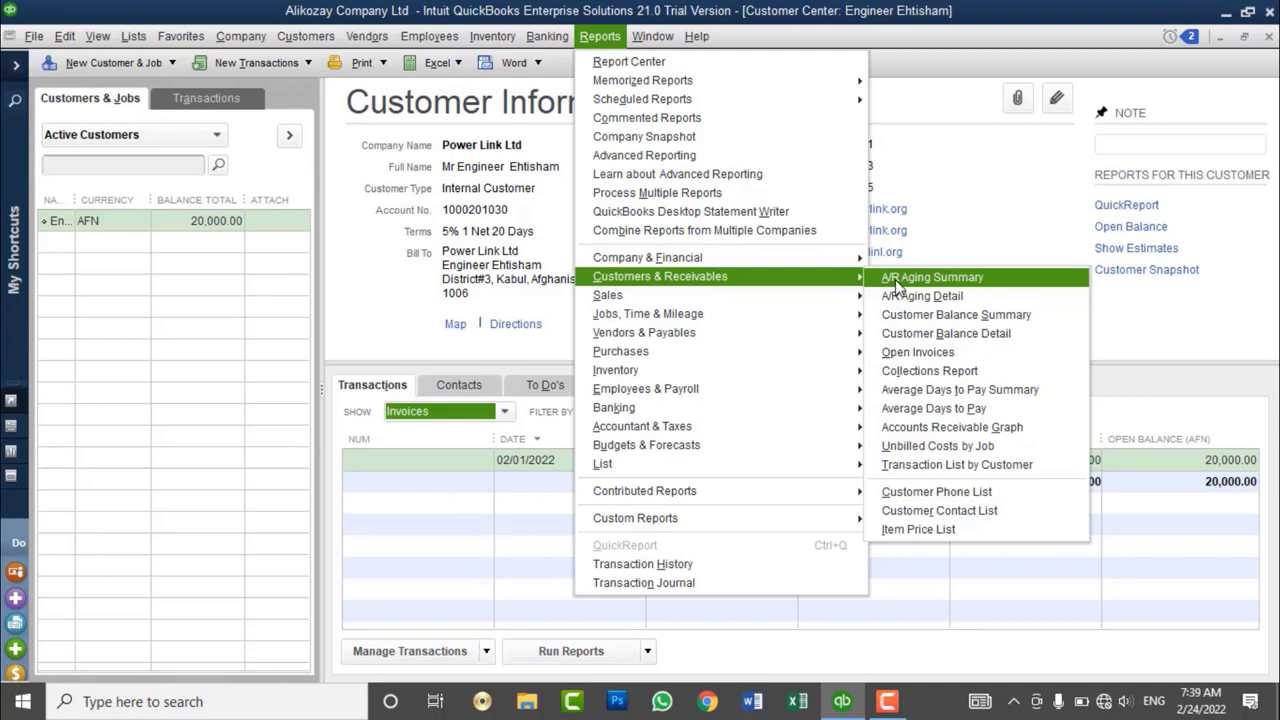
left_click(896, 284)
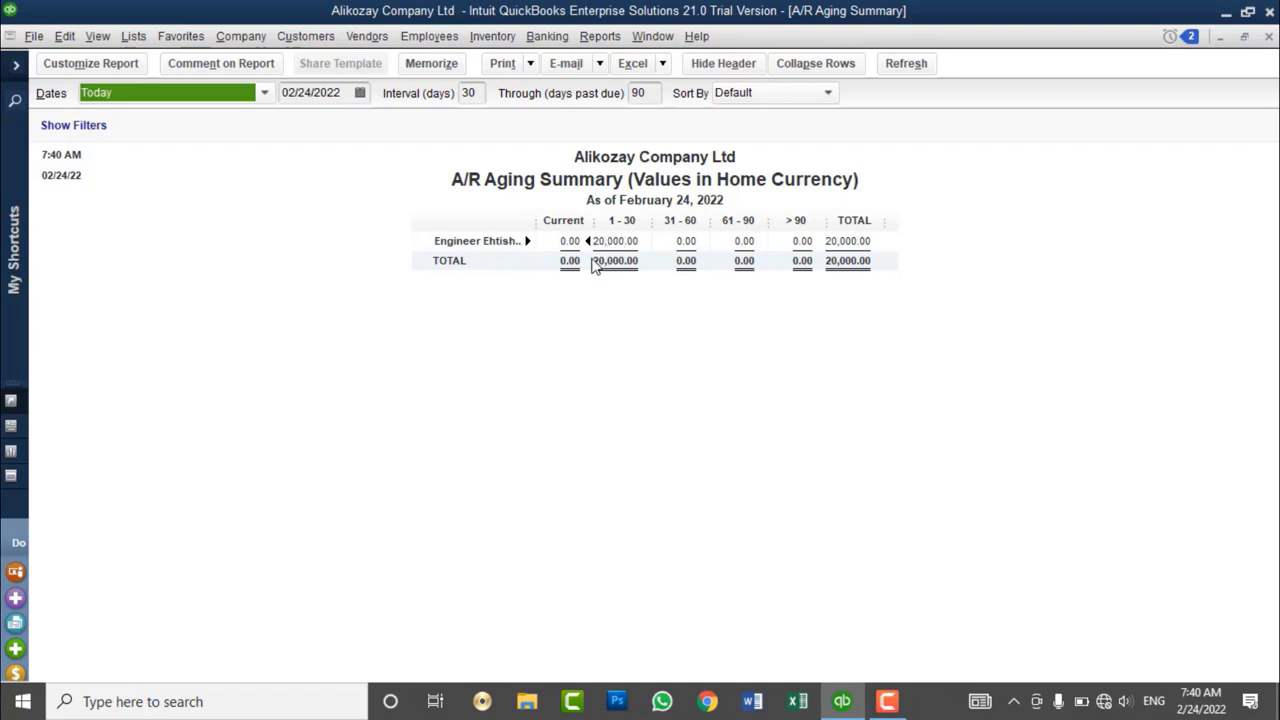
- Close the A/R Aging Summary window
left_click(1269, 36)
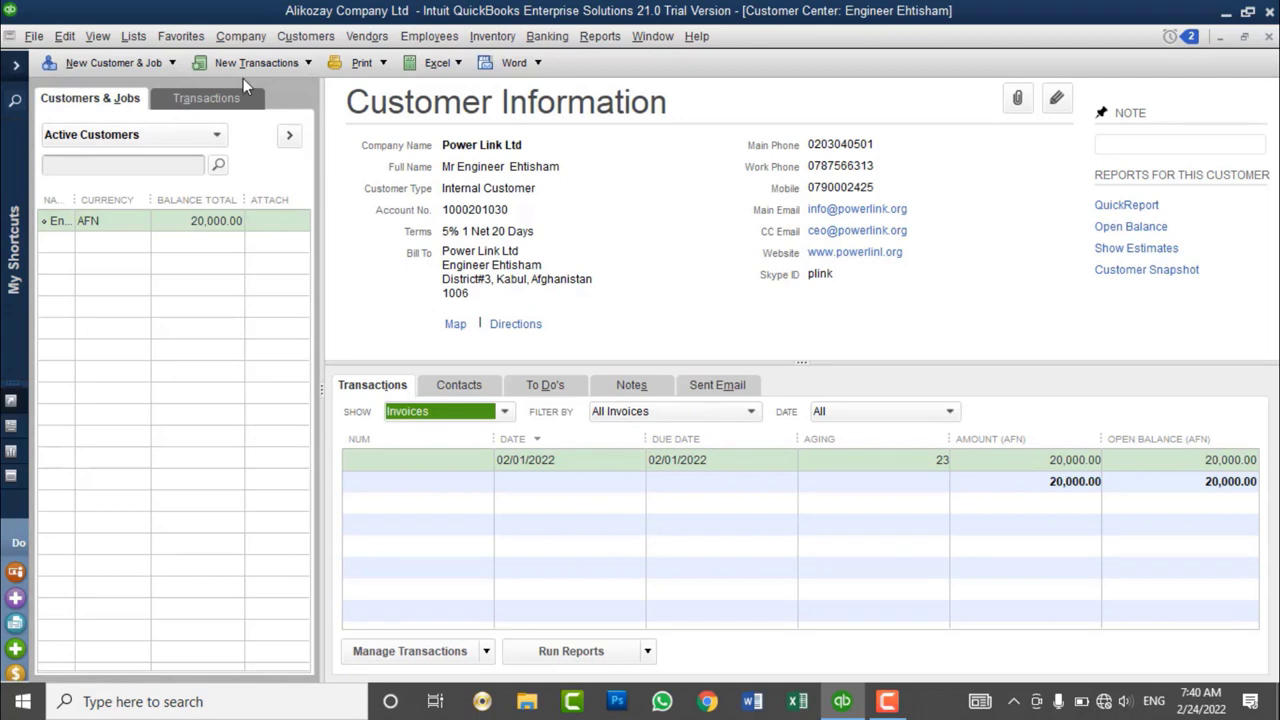
- Open Add Multiple Customer:Jobs and scroll the grid sideways through the customer's contact and billing columns
left_click(155, 63)
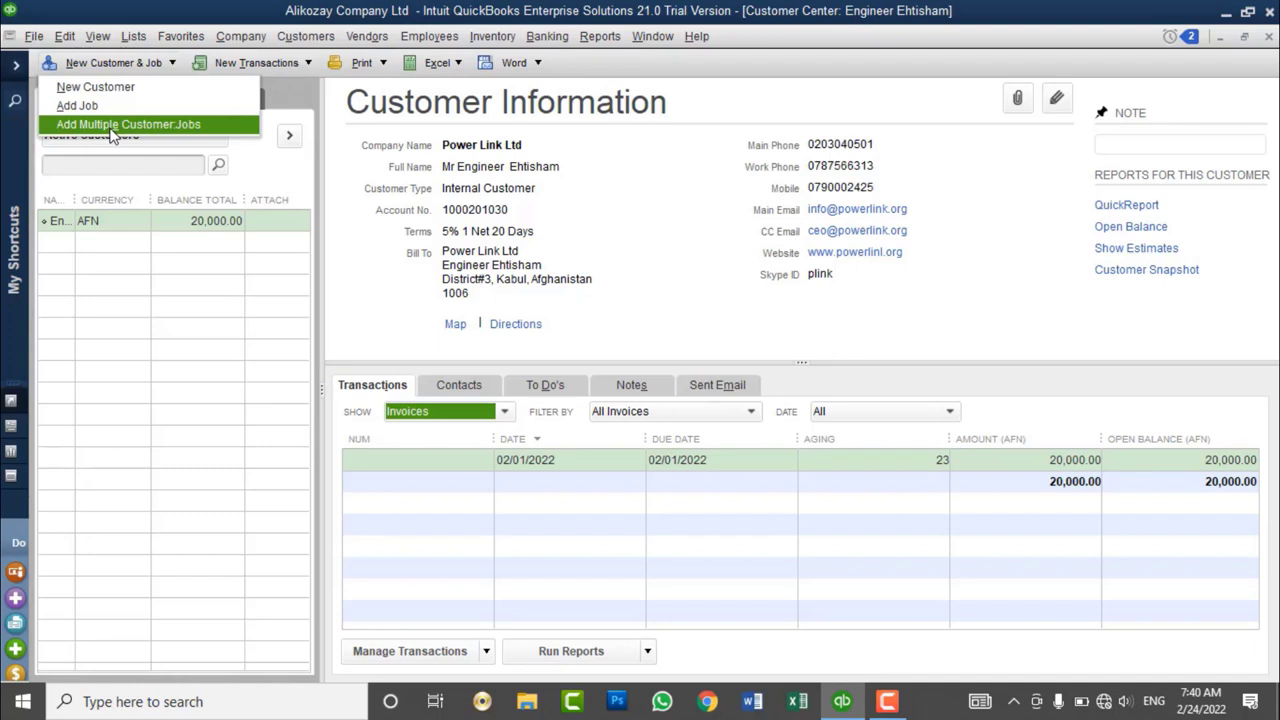
left_click(112, 128)
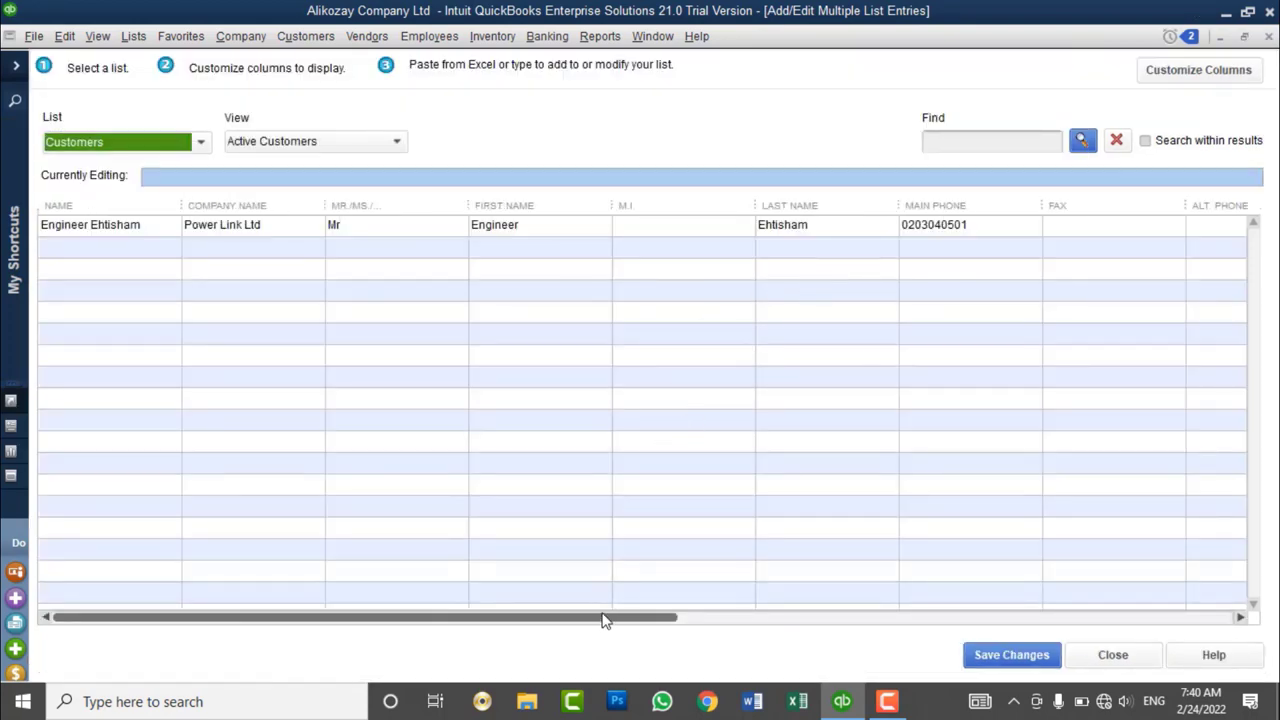
left_click_drag(613, 622, 374, 603)
left_click_drag(371, 623, 229, 589)
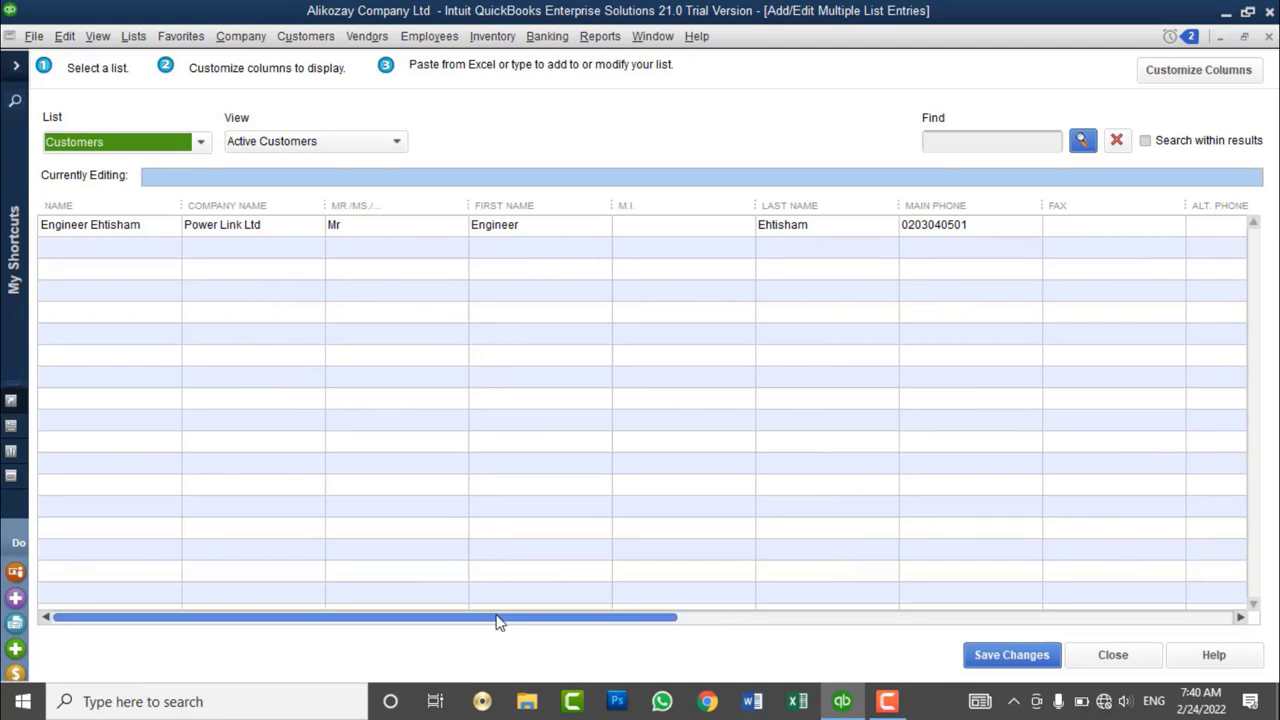
left_click_drag(497, 617, 733, 662)
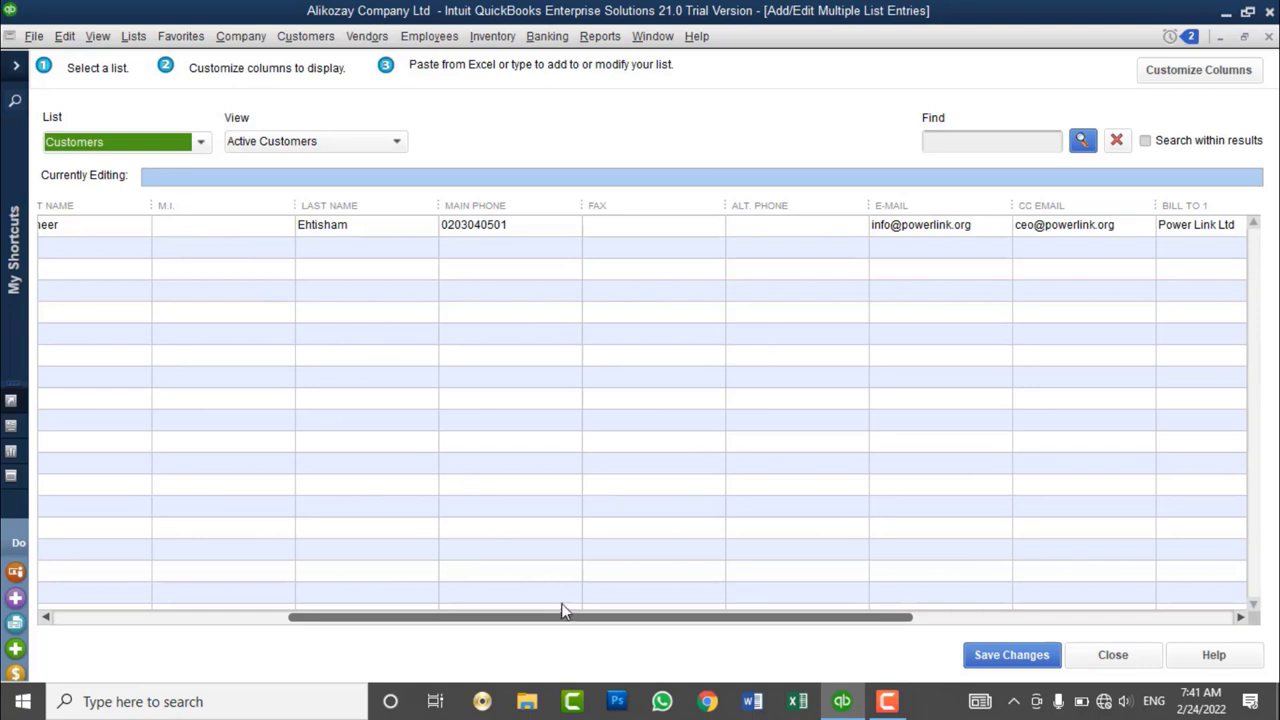
left_click_drag(563, 617, 940, 634)
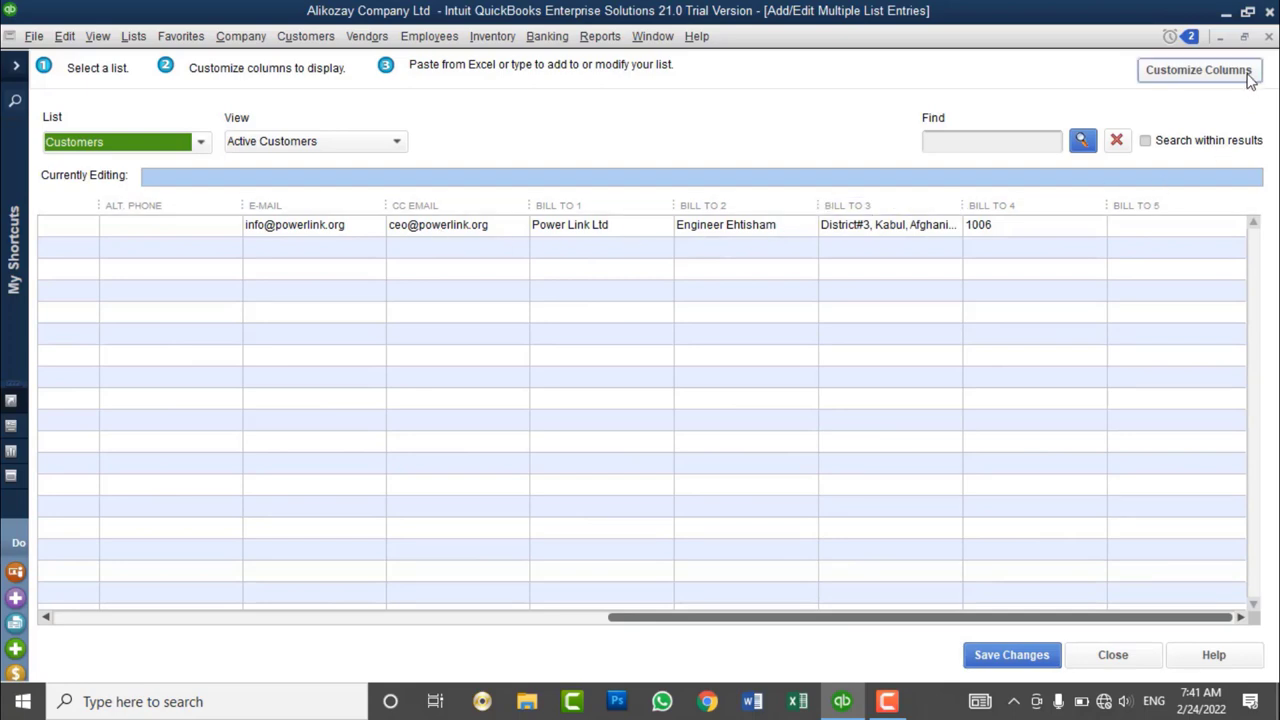
- Open Customize Columns for the customer grid and review the chosen and available columns
left_click(1198, 70)
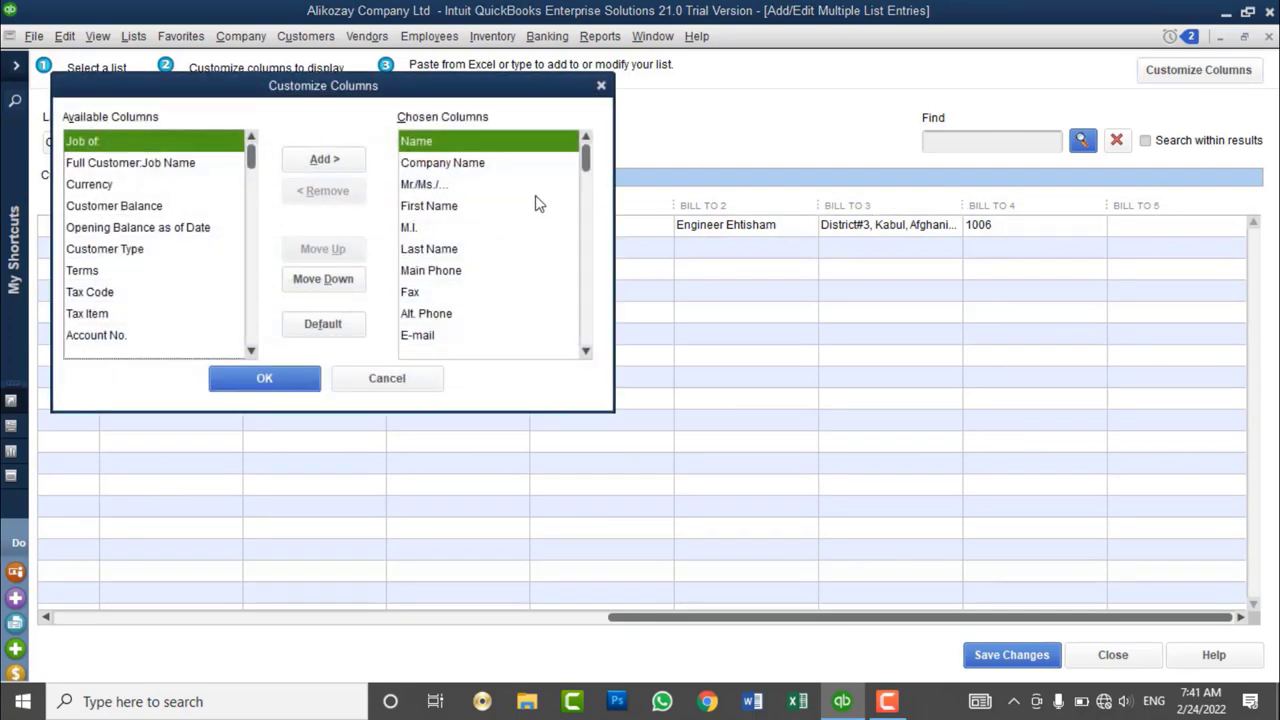
left_click(425, 184)
left_click(433, 224)
left_click(435, 249)
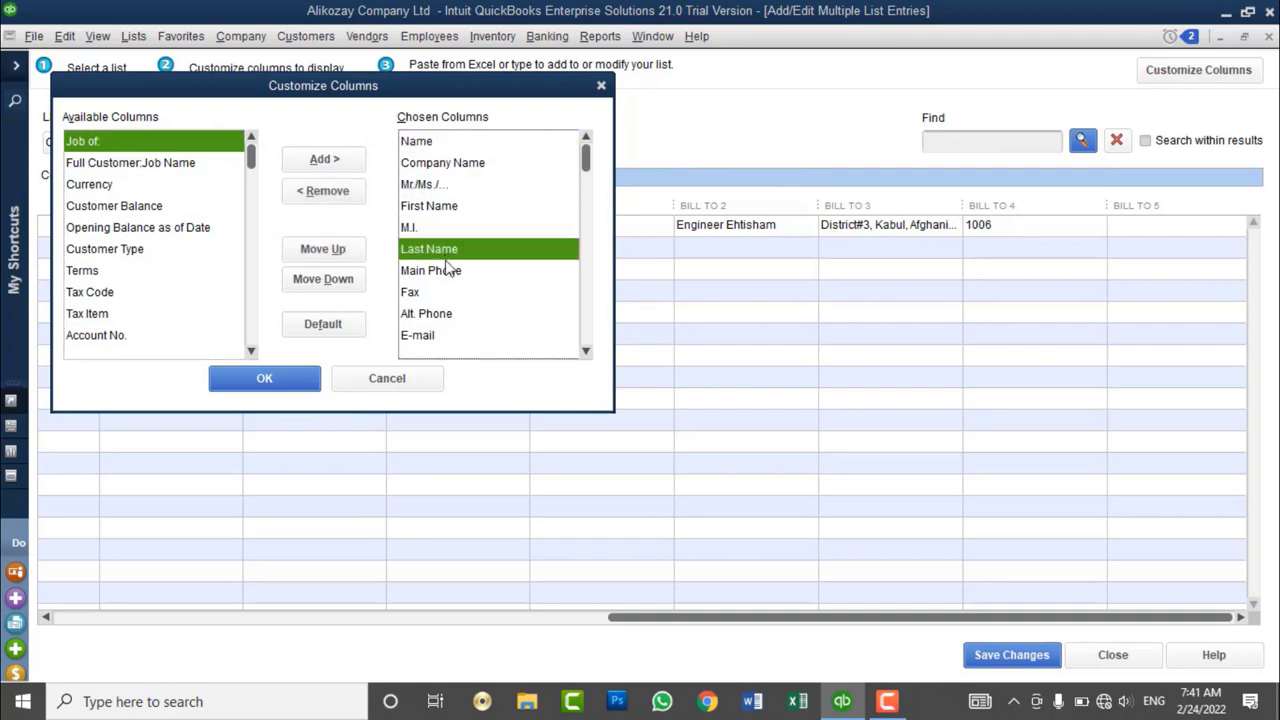
left_click(449, 271)
left_click(440, 292)
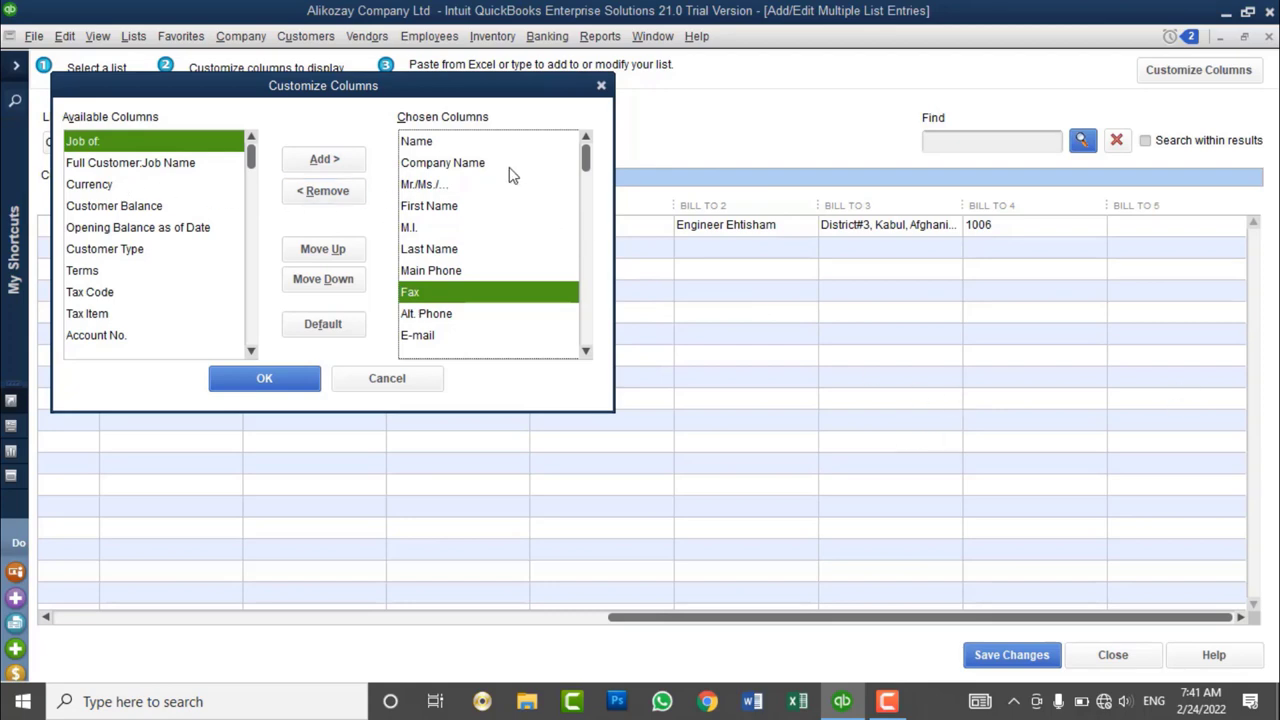
left_click(120, 210)
scroll(120, 215, "down", 4)
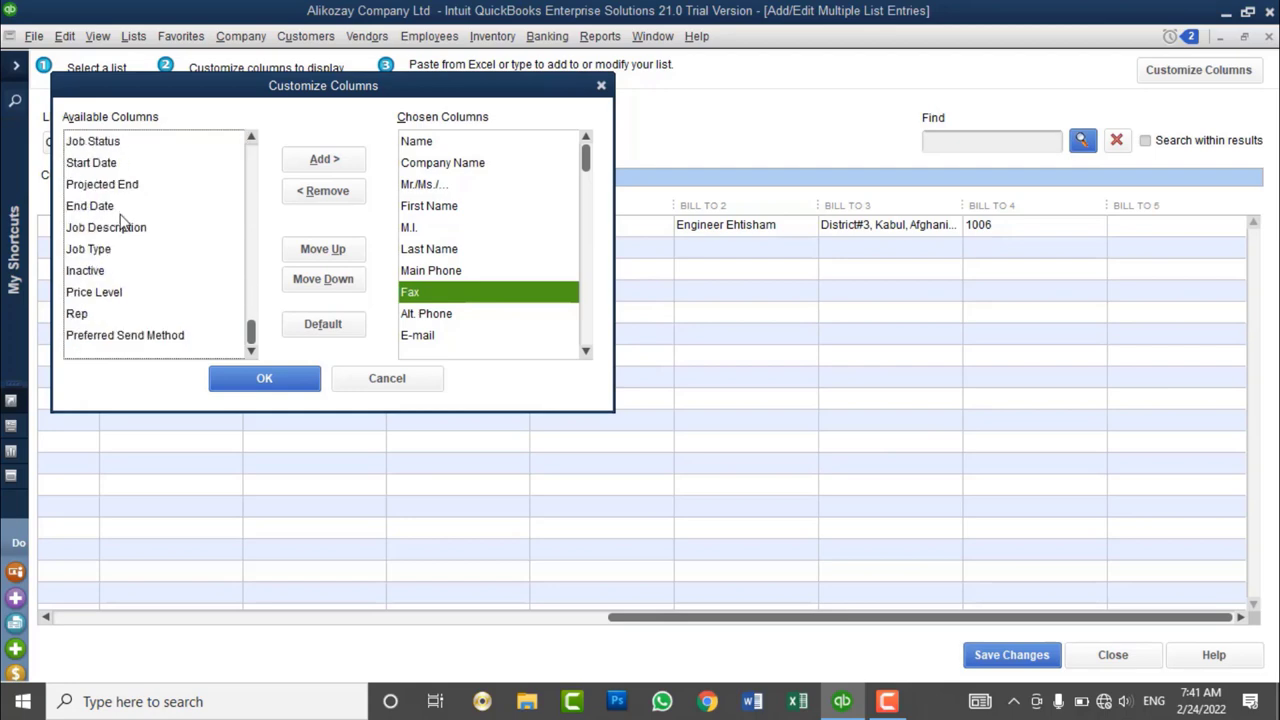
scroll(120, 220, "up", 4)
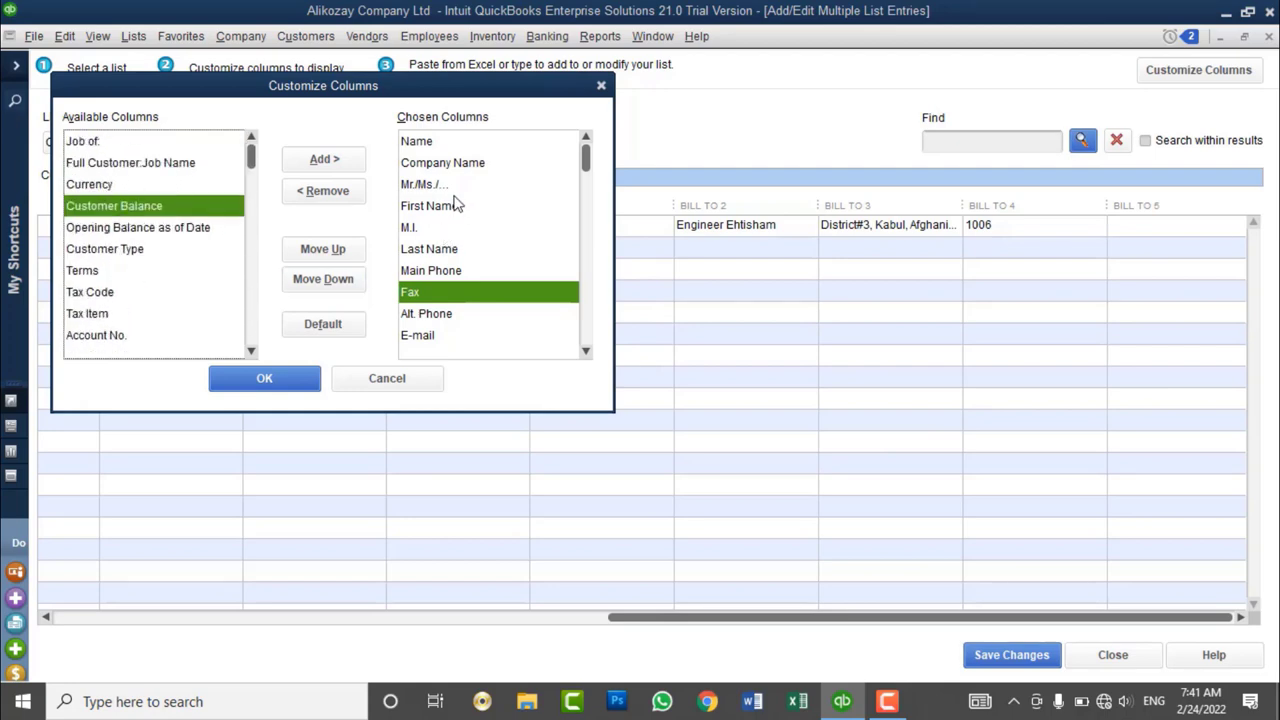
- Remove the M.I., Fax, Alt. Phone, CC Email and Bill To 2–5 columns
left_click(427, 228)
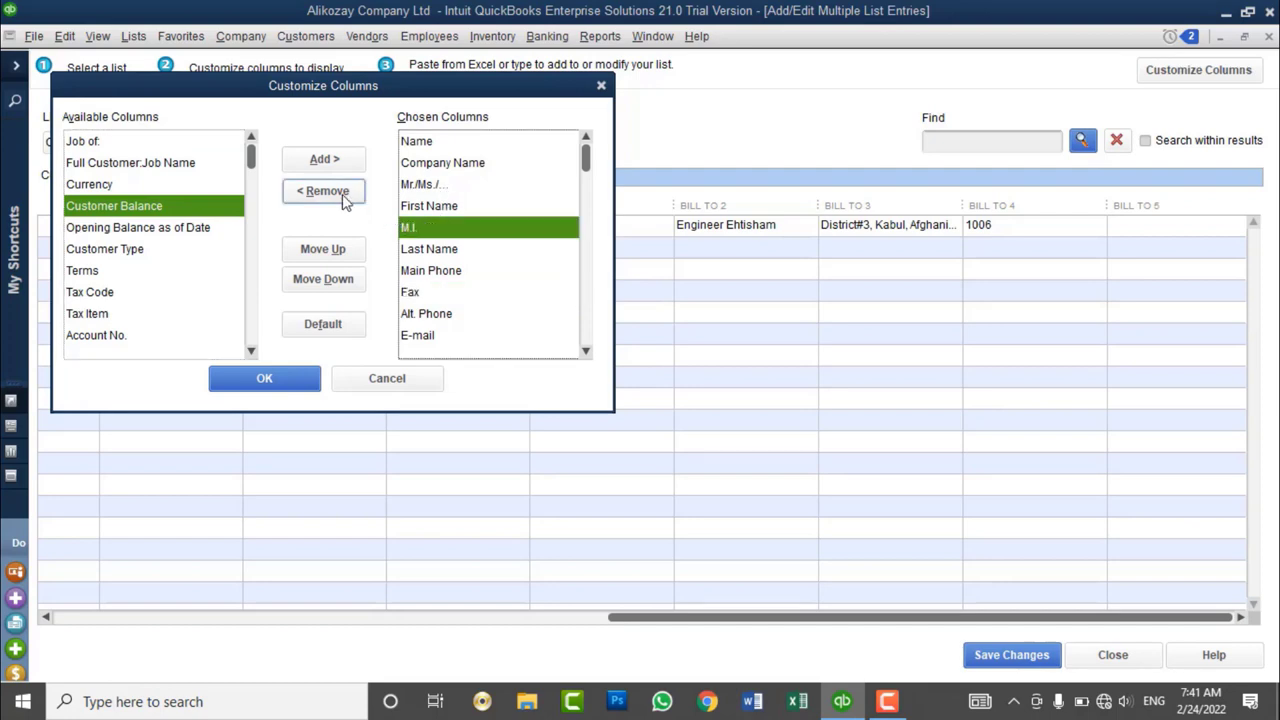
left_click(343, 195)
left_click(430, 272)
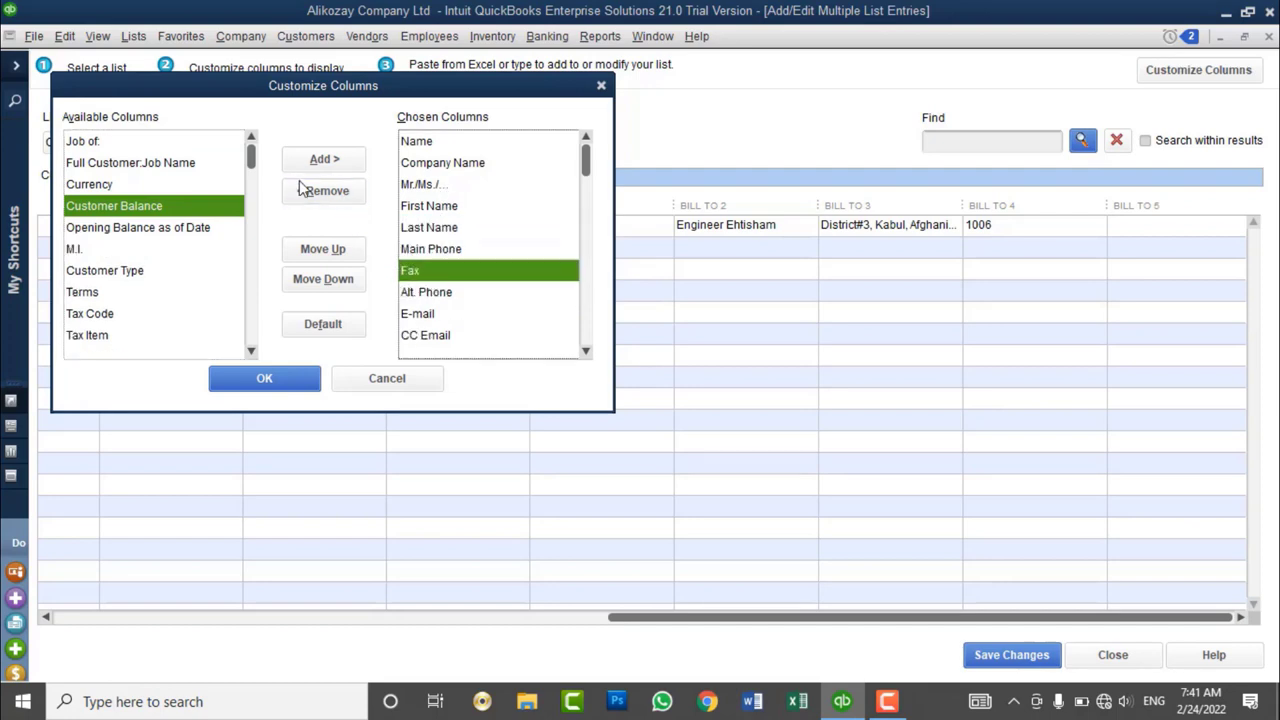
left_click(312, 192)
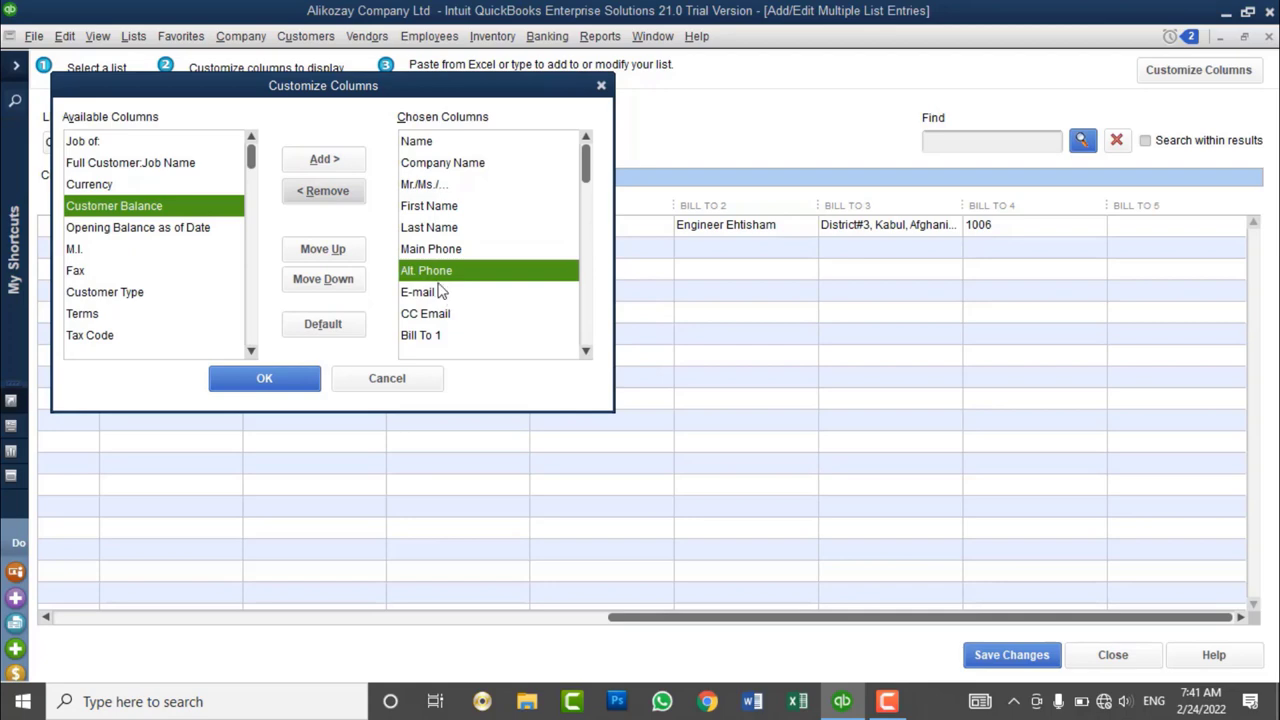
left_click(325, 192)
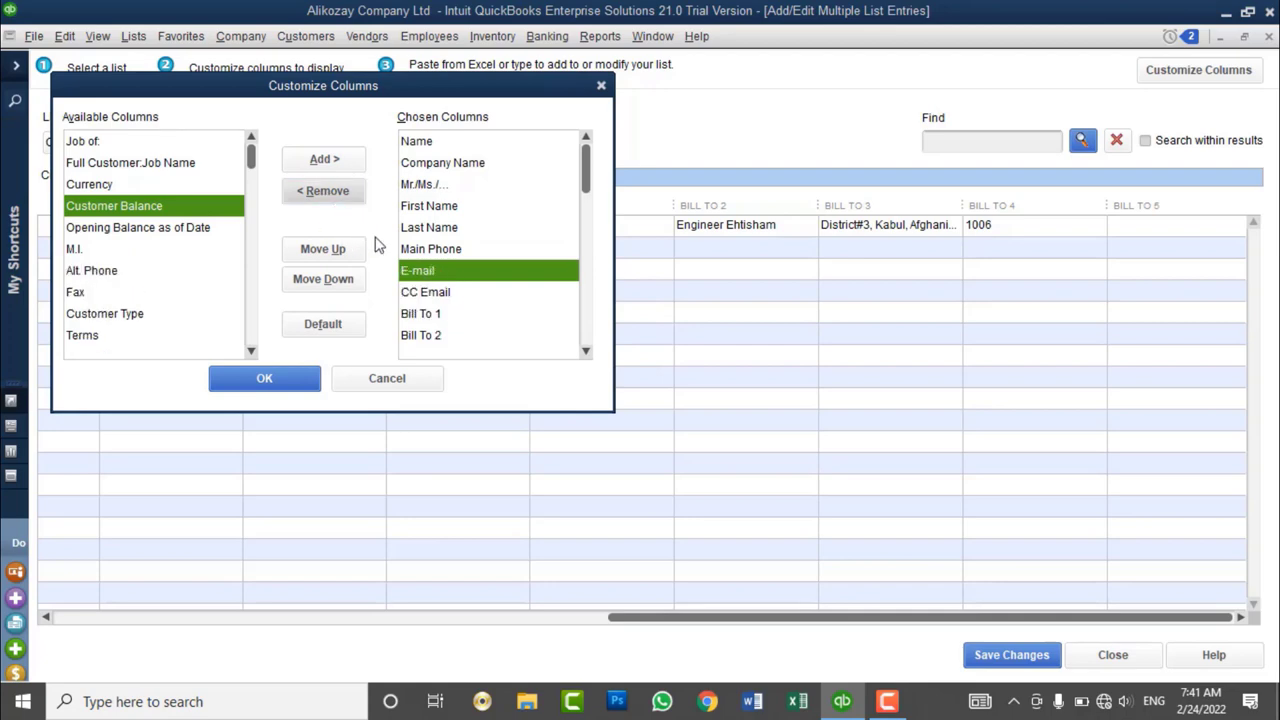
left_click(444, 292)
left_click(350, 196)
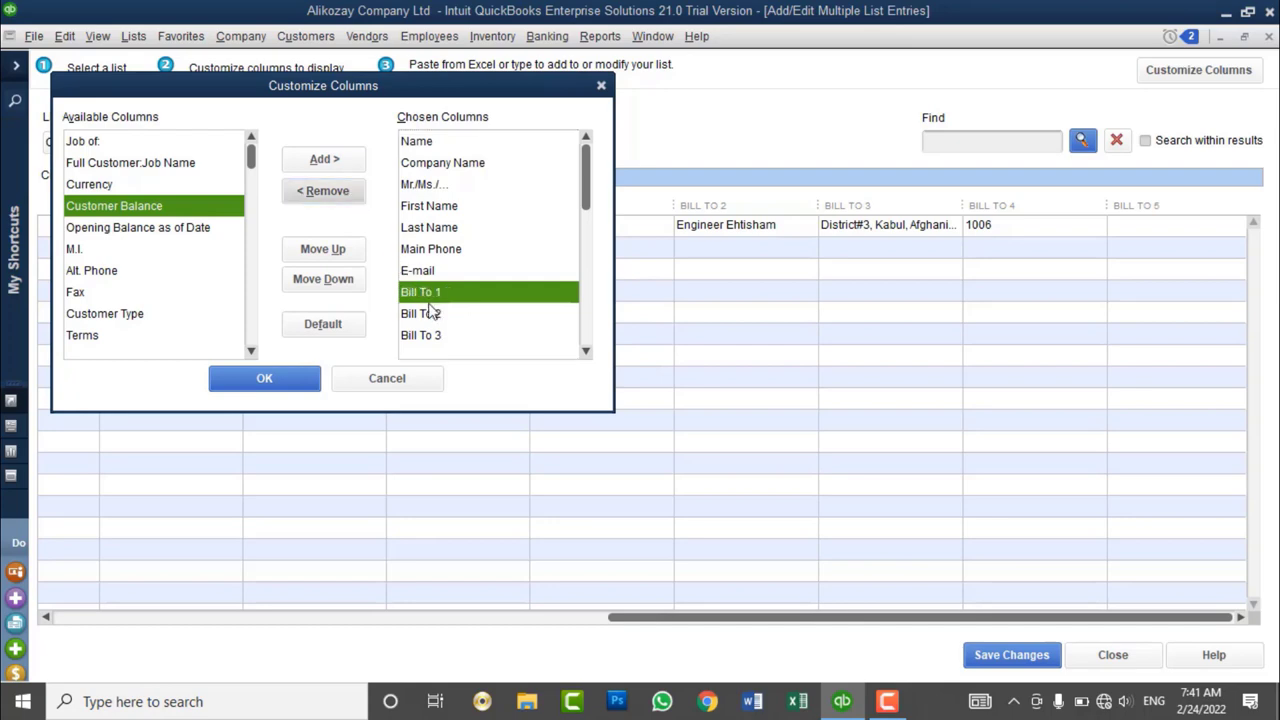
left_click(436, 316)
left_click(330, 200)
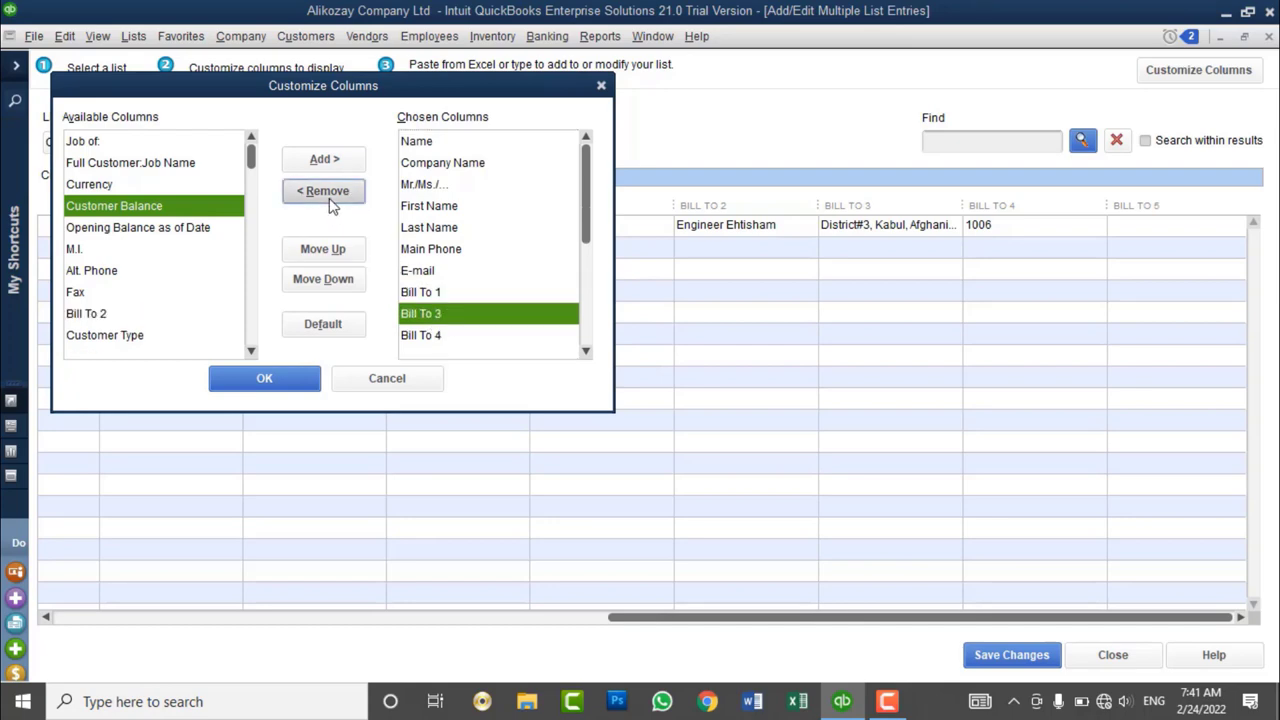
left_click(330, 200)
left_click(330, 200)
left_click(330, 200)
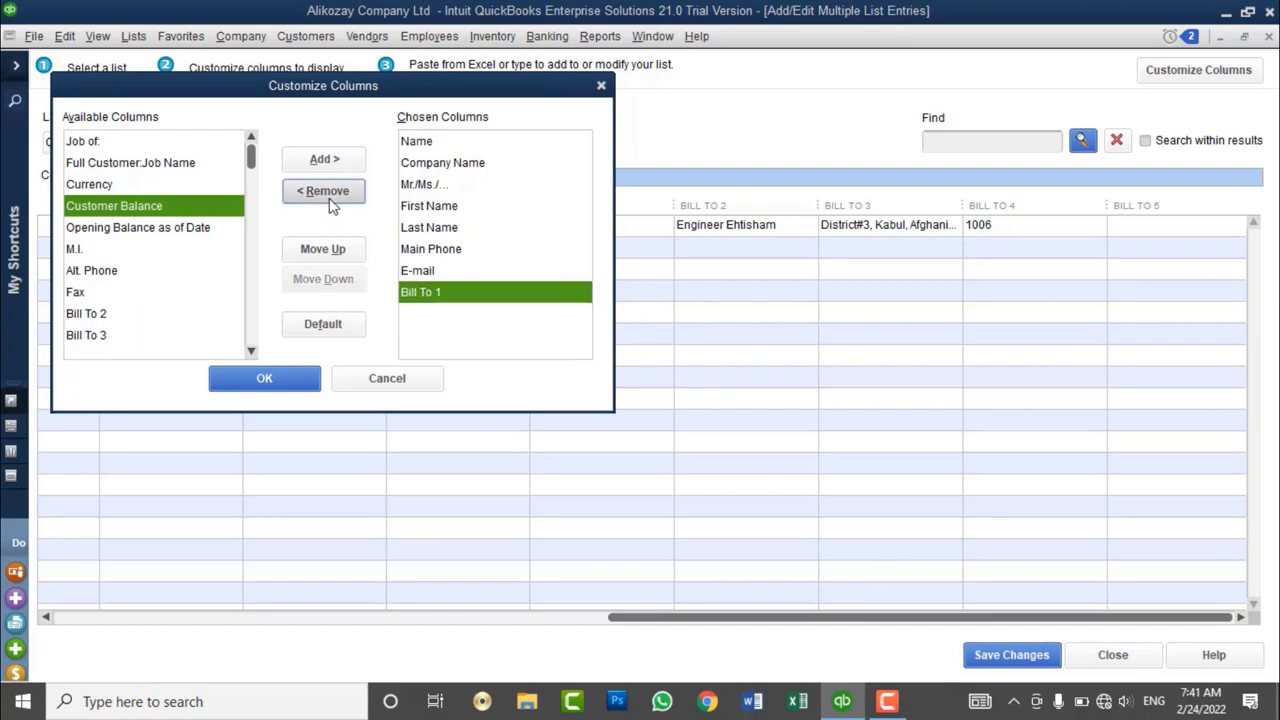
- Add the Currency column to the chosen columns
left_click(440, 148)
left_click(440, 164)
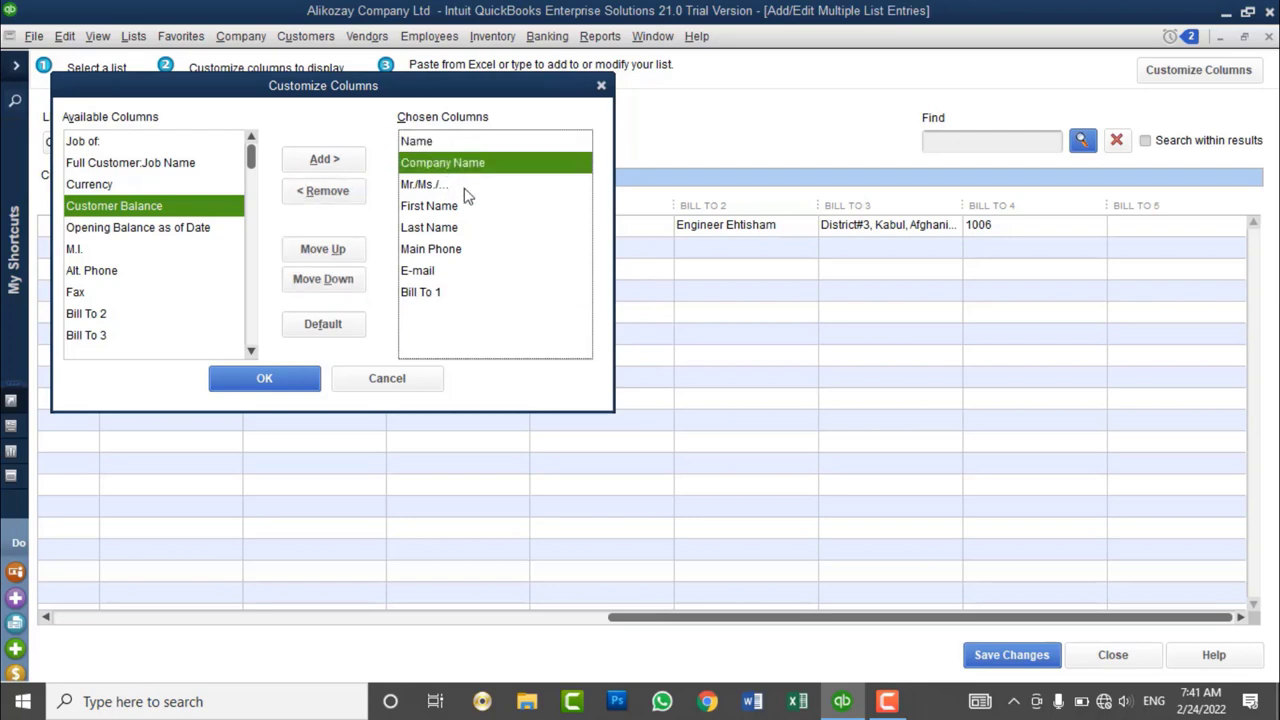
left_click(466, 188)
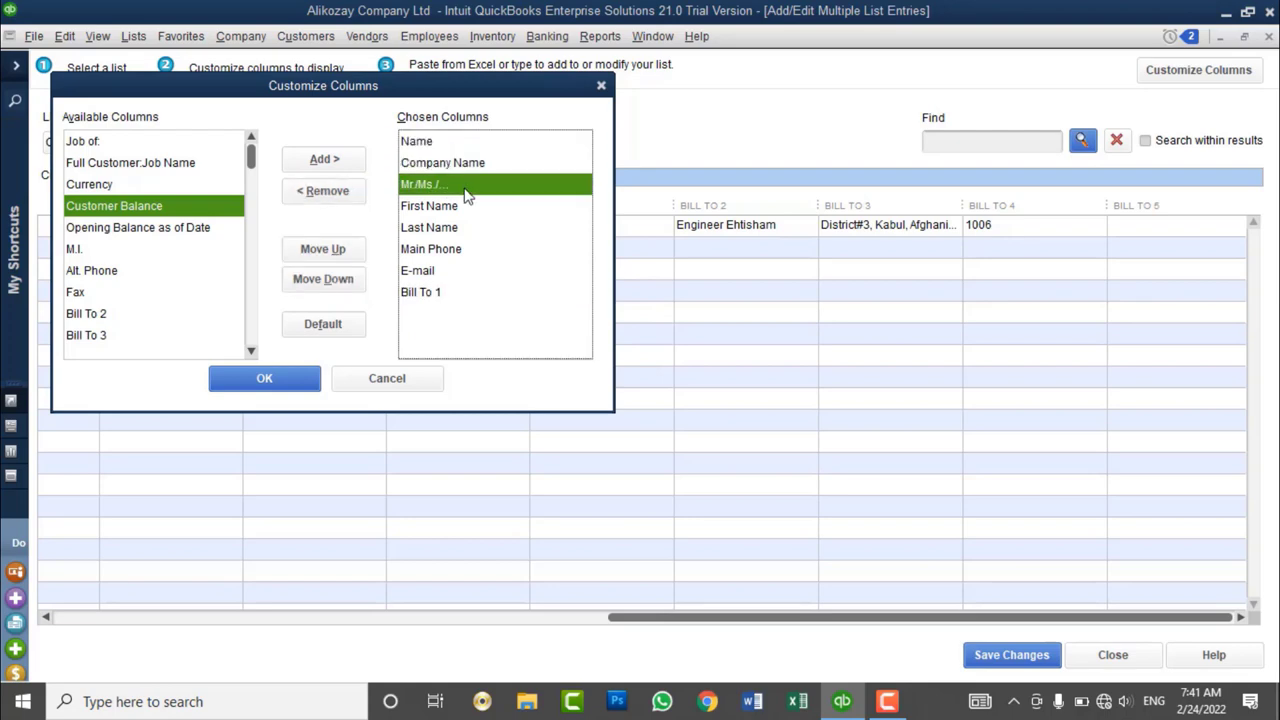
left_click(253, 269)
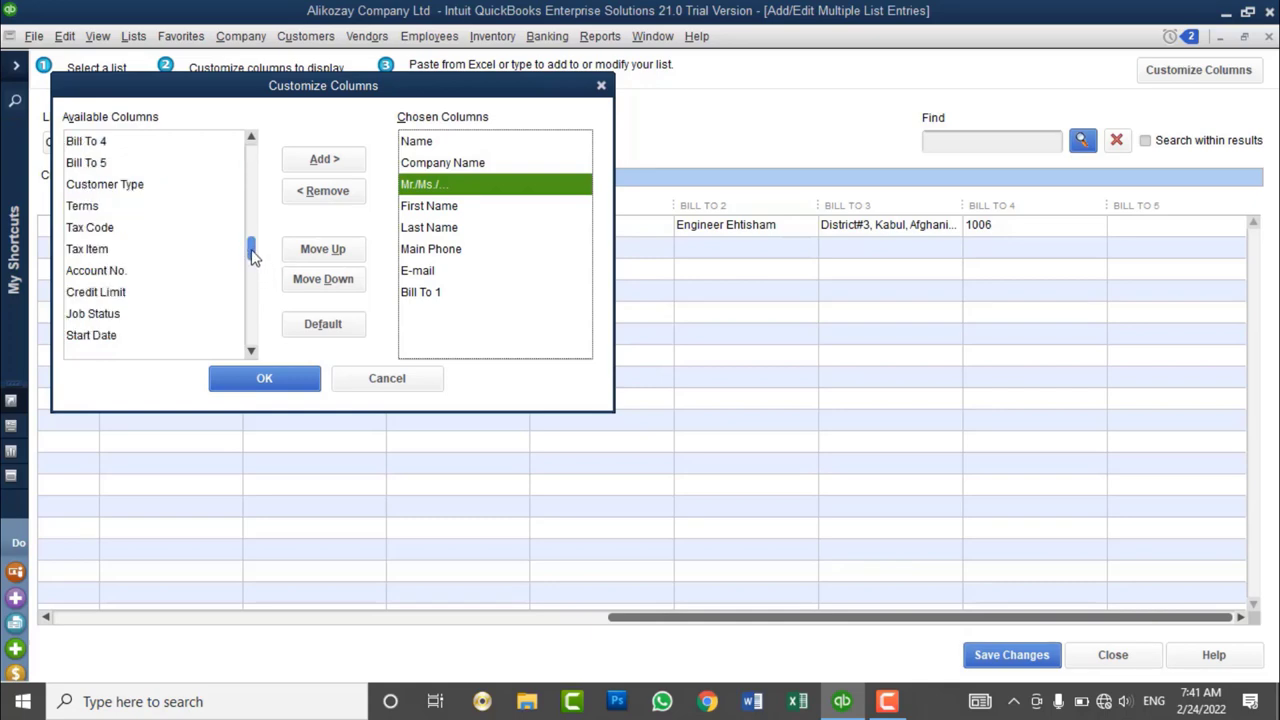
left_click_drag(253, 257, 274, 160)
left_click(211, 188)
left_click(300, 162)
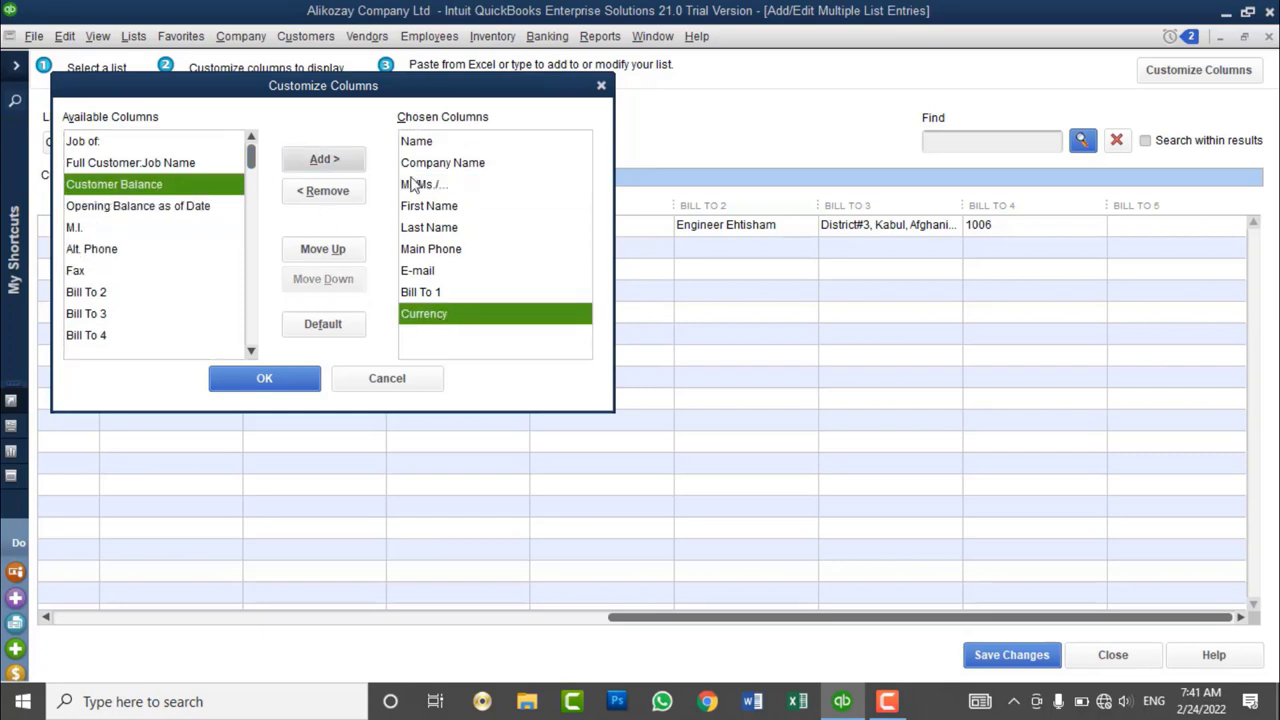
- Move Currency up to sit right after Name and apply the column layout
left_click(337, 256)
left_click(337, 256)
left_click(337, 256)
left_click(337, 256)
left_click(337, 256)
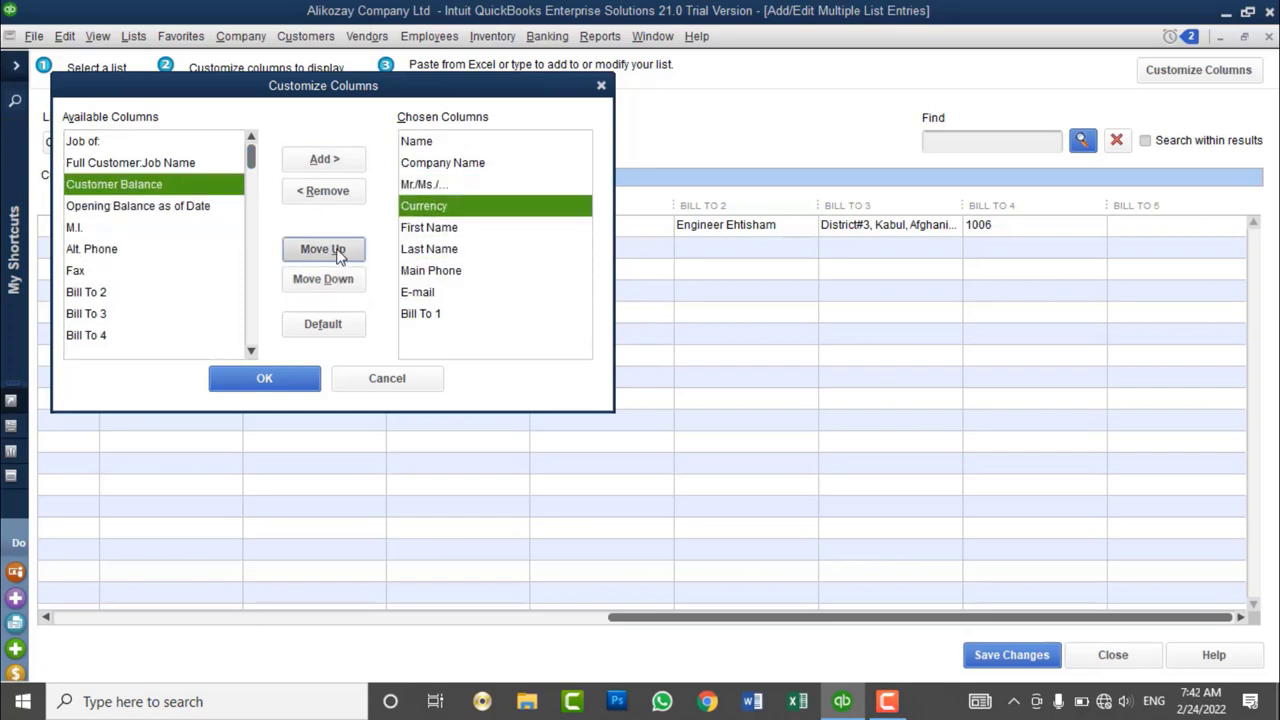
left_click(337, 256)
left_click(337, 256)
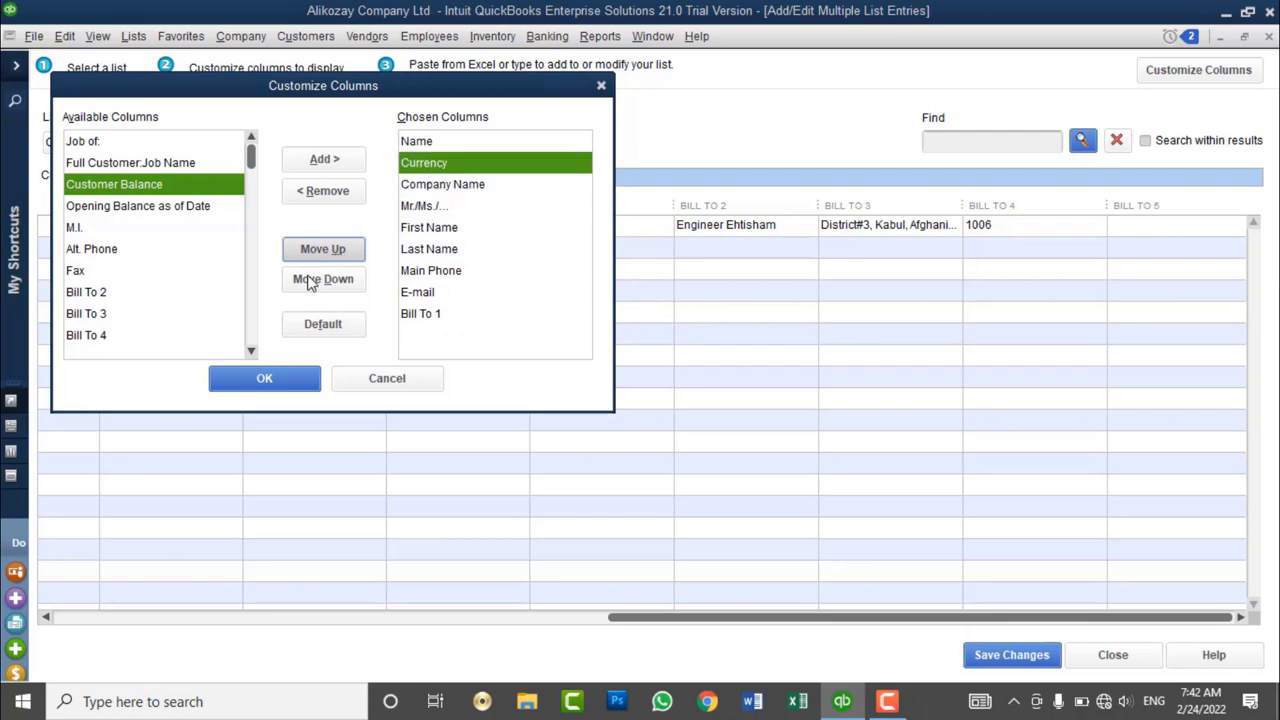
left_click(278, 366)
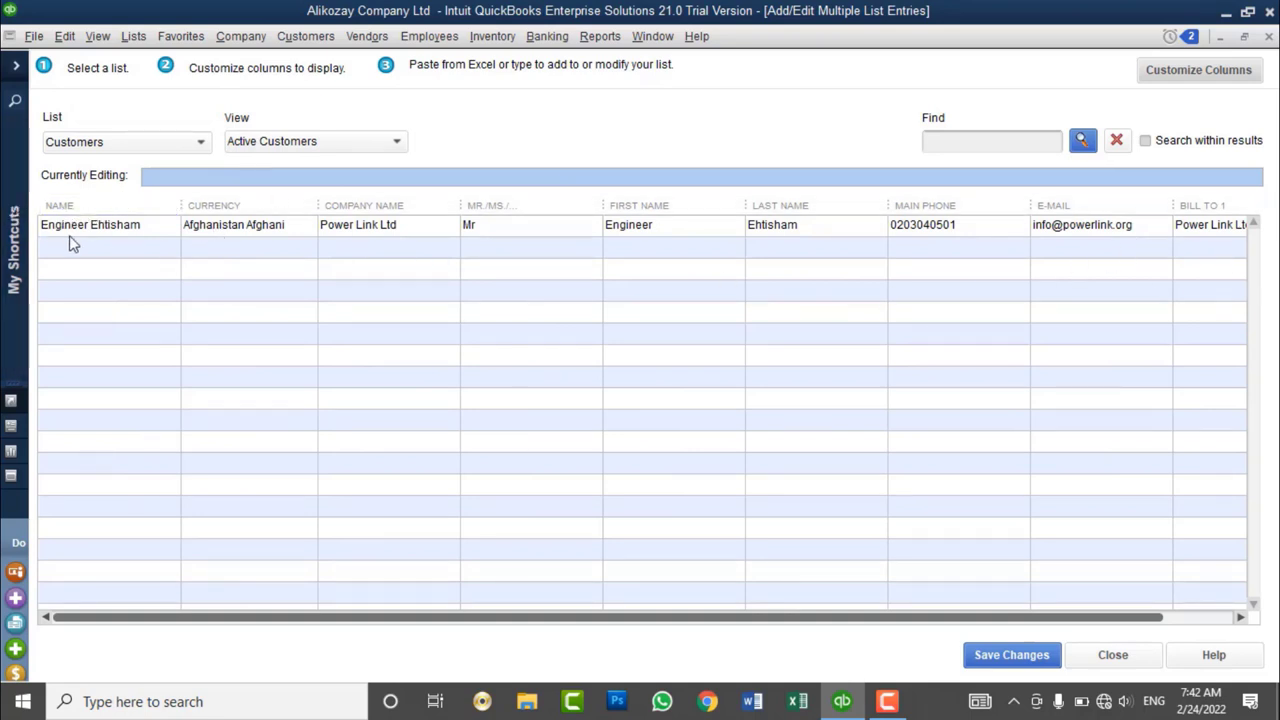
- Start a new customer row with the customer's name, keeping Afghanistan Afghani as currency
left_click(100, 259)
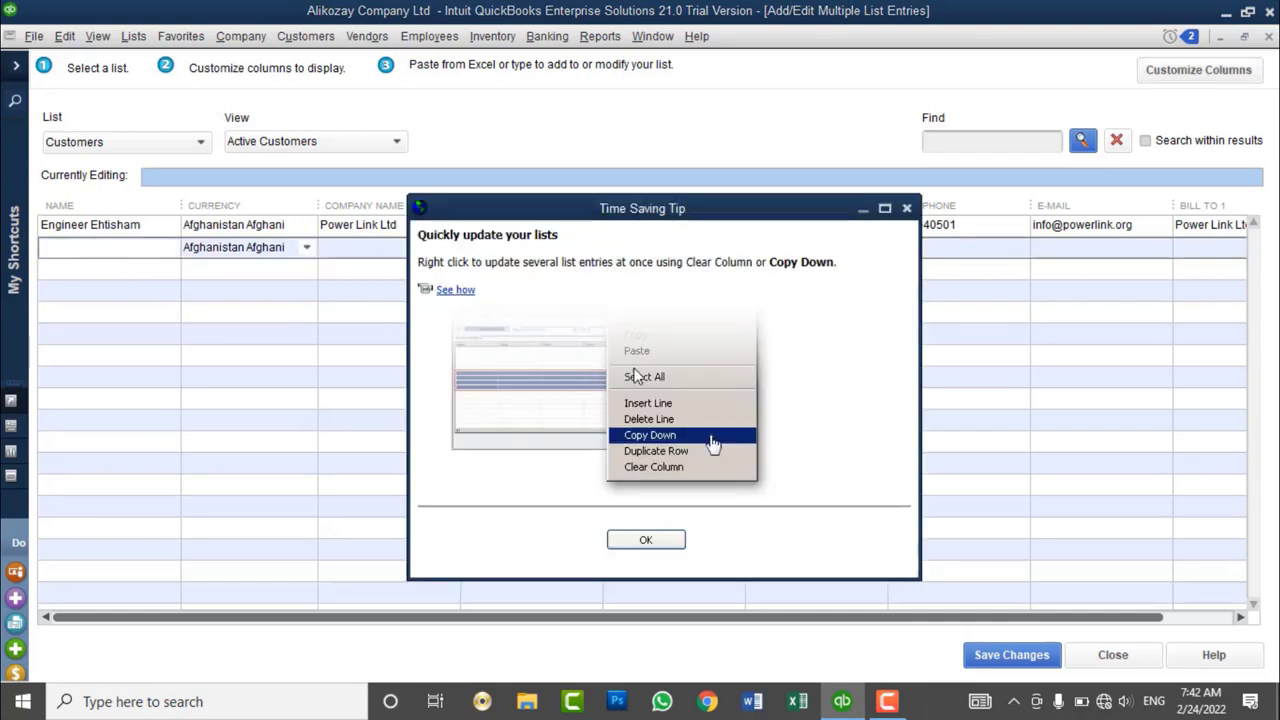
left_click(648, 541)
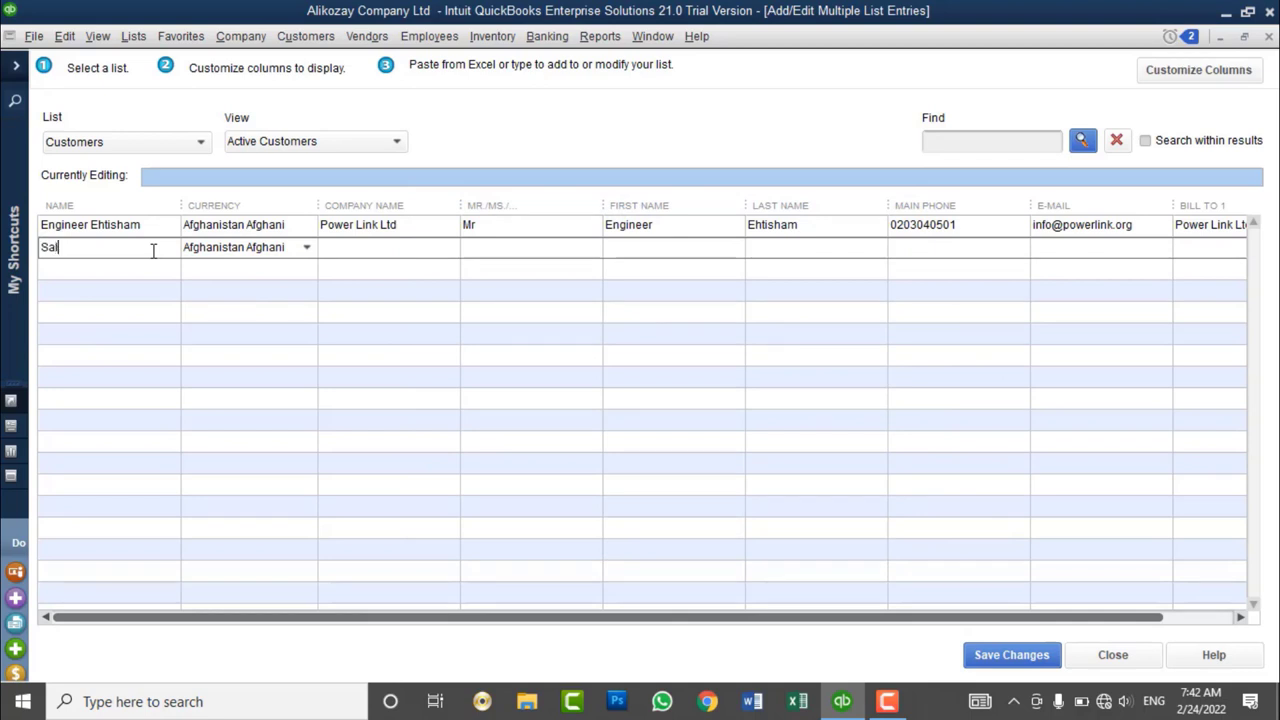
key("Tab")
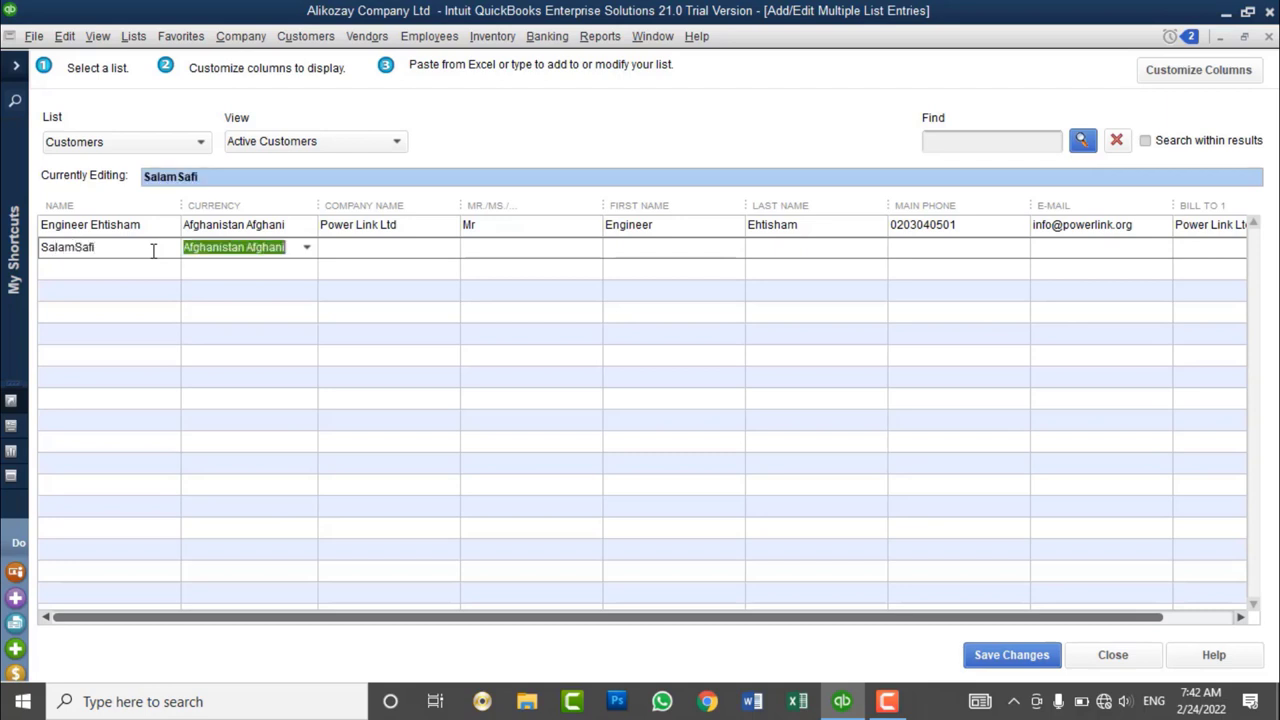
type("U")
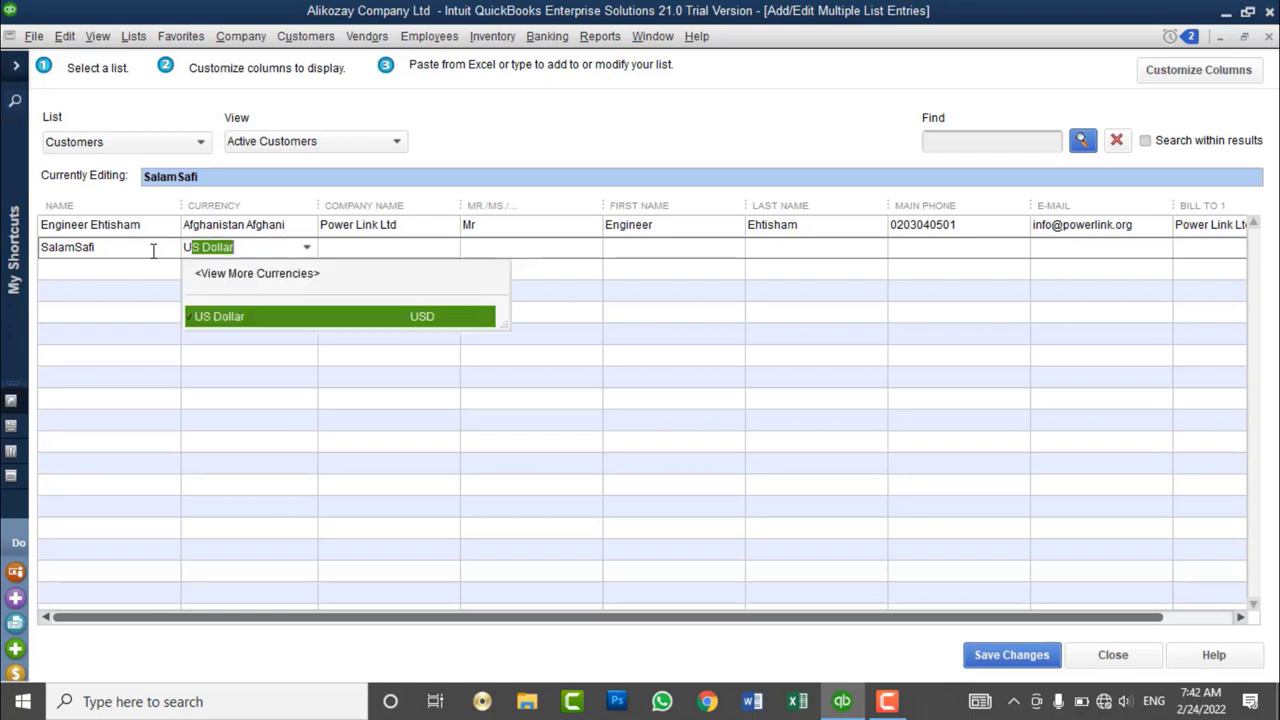
key("BackSpace")
key("Down")
key("Up")
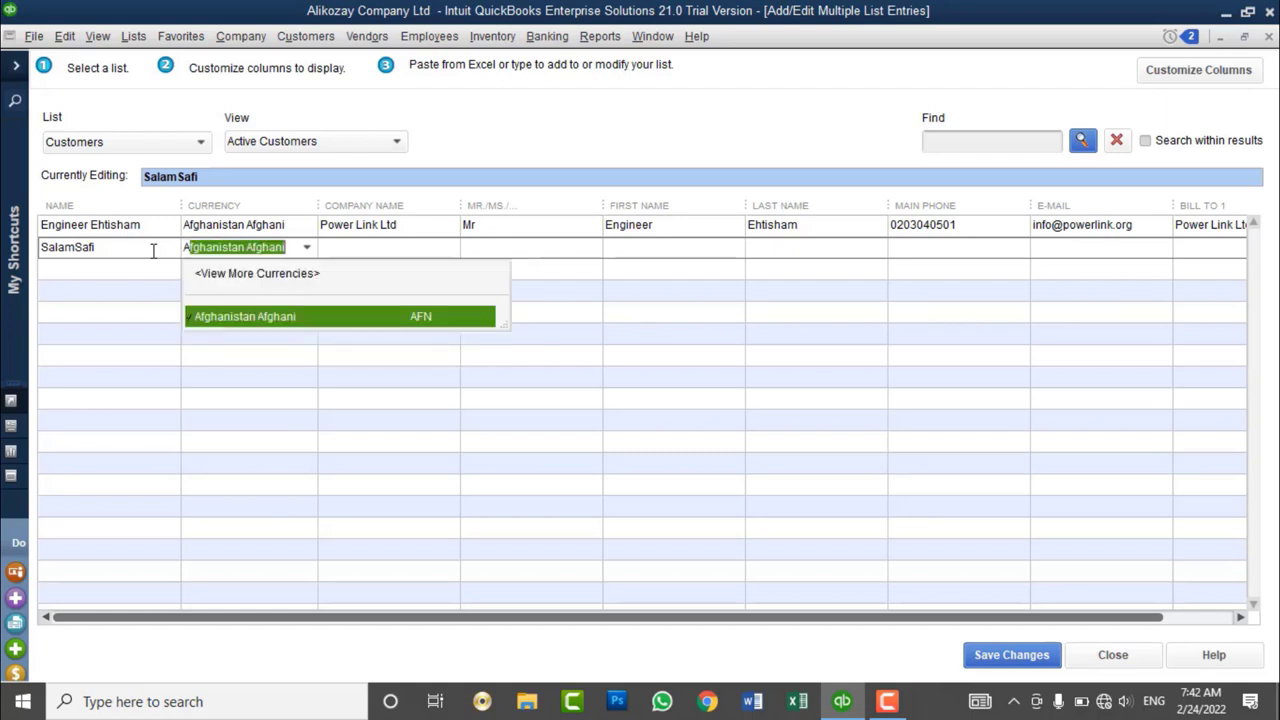
key("Tab")
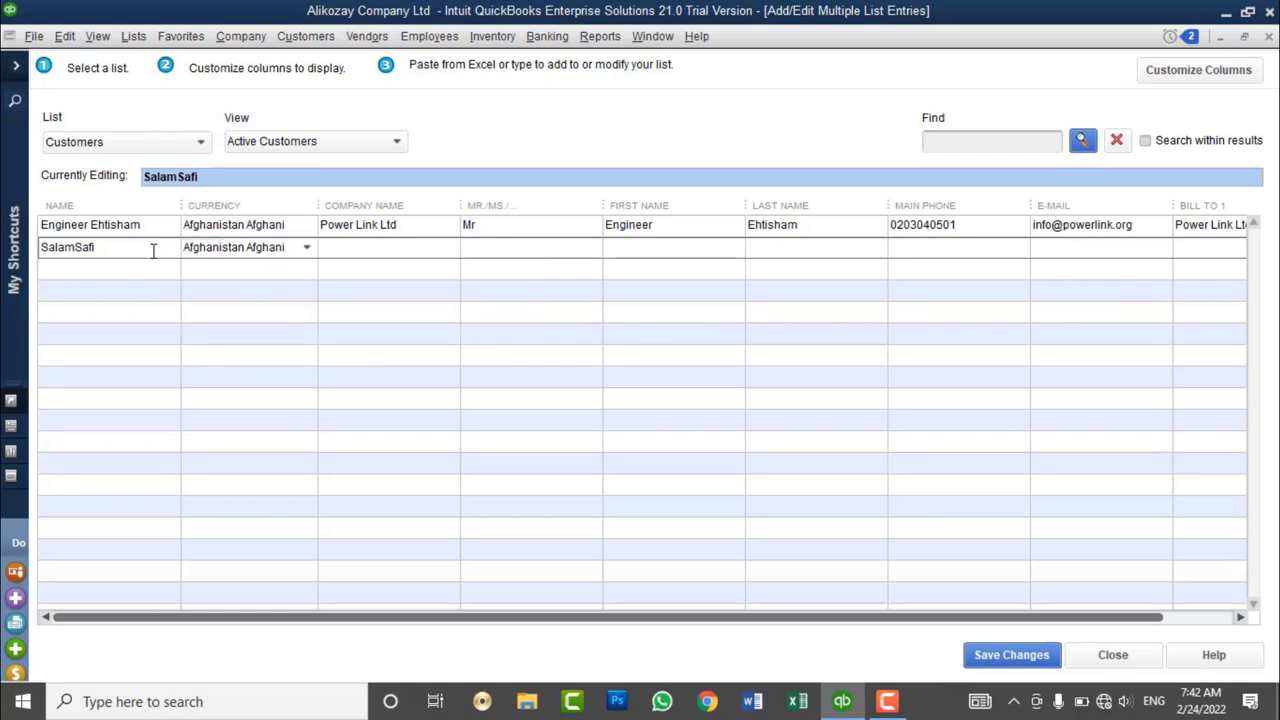
- Enter the customer's company name and the contact's first and last name
type("Salamsafi & Brother")
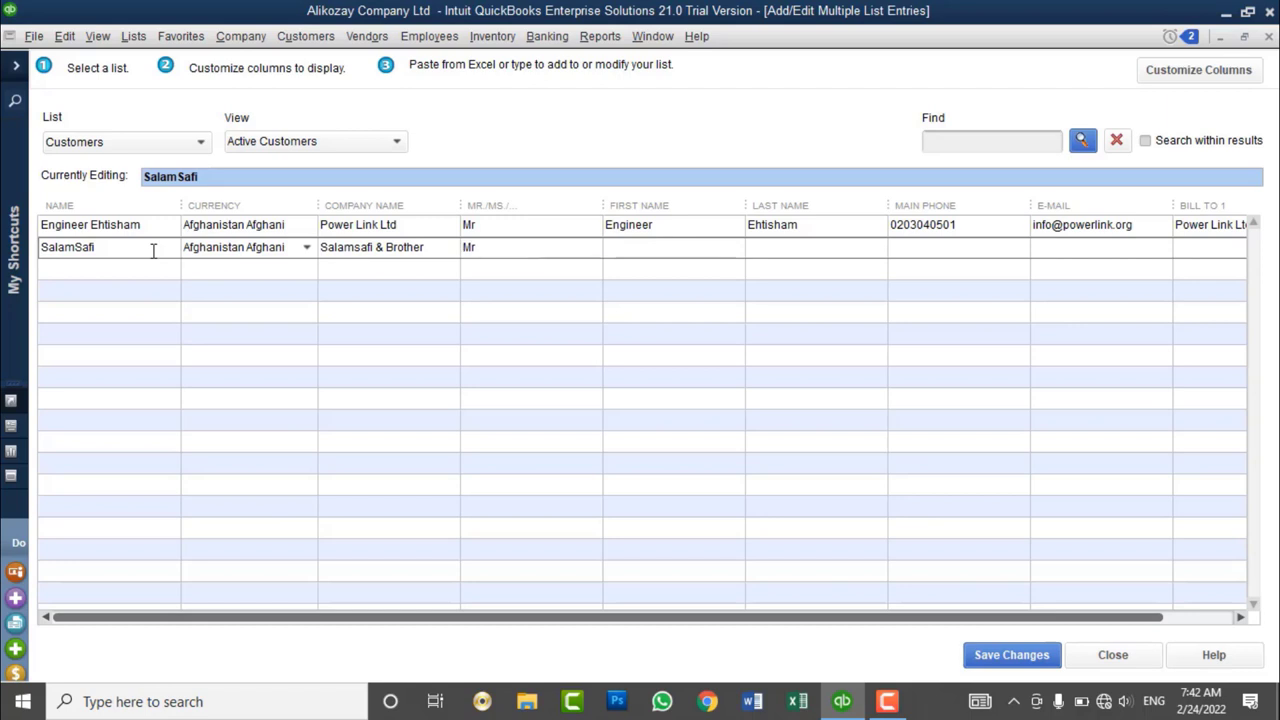
key("Tab")
key("Tab")
- Copy the first customer's phone number, then enter the customer's e-mail and Bill To 1 address
key("Tab")
key("Up")
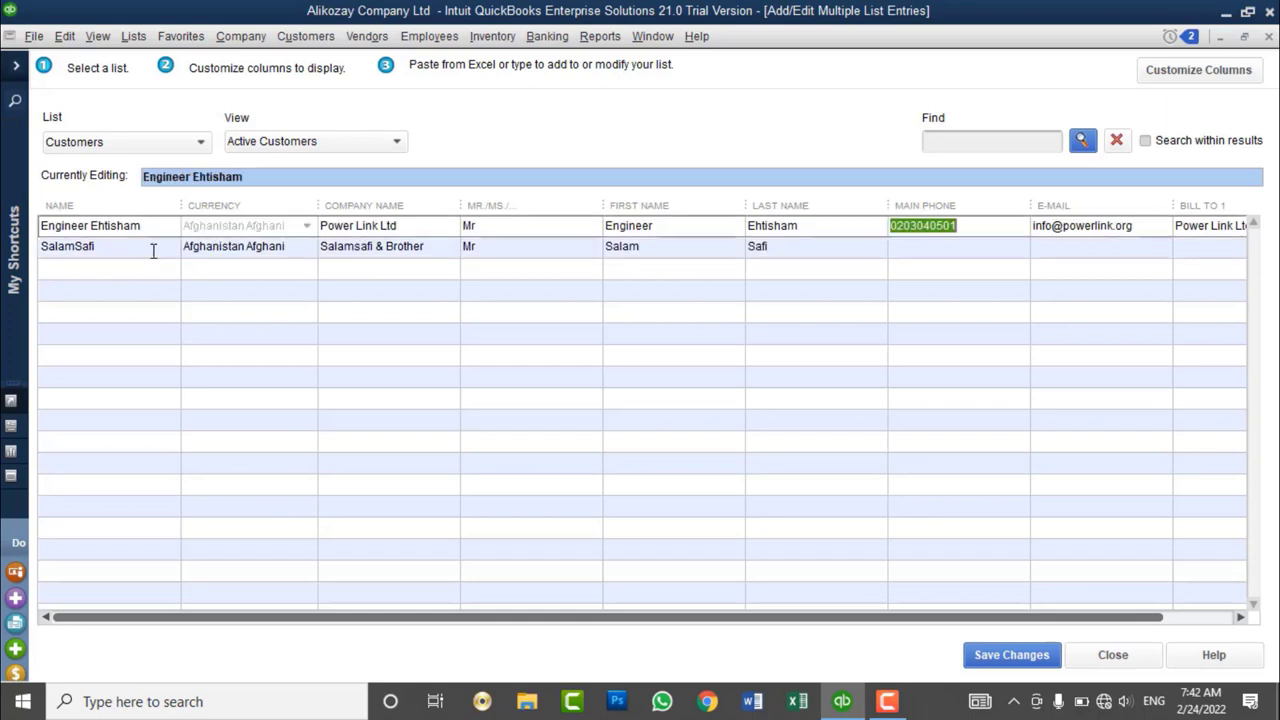
key("ctrl+c")
key("Down")
key("ctrl+v")
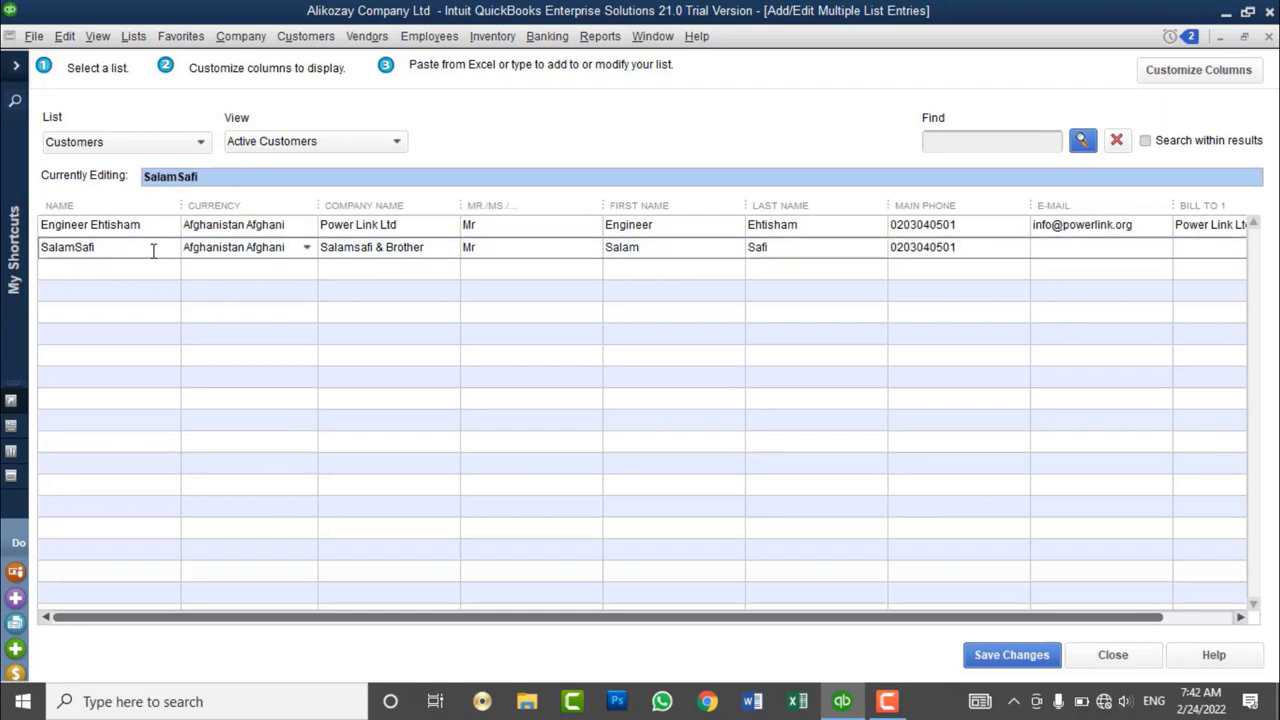
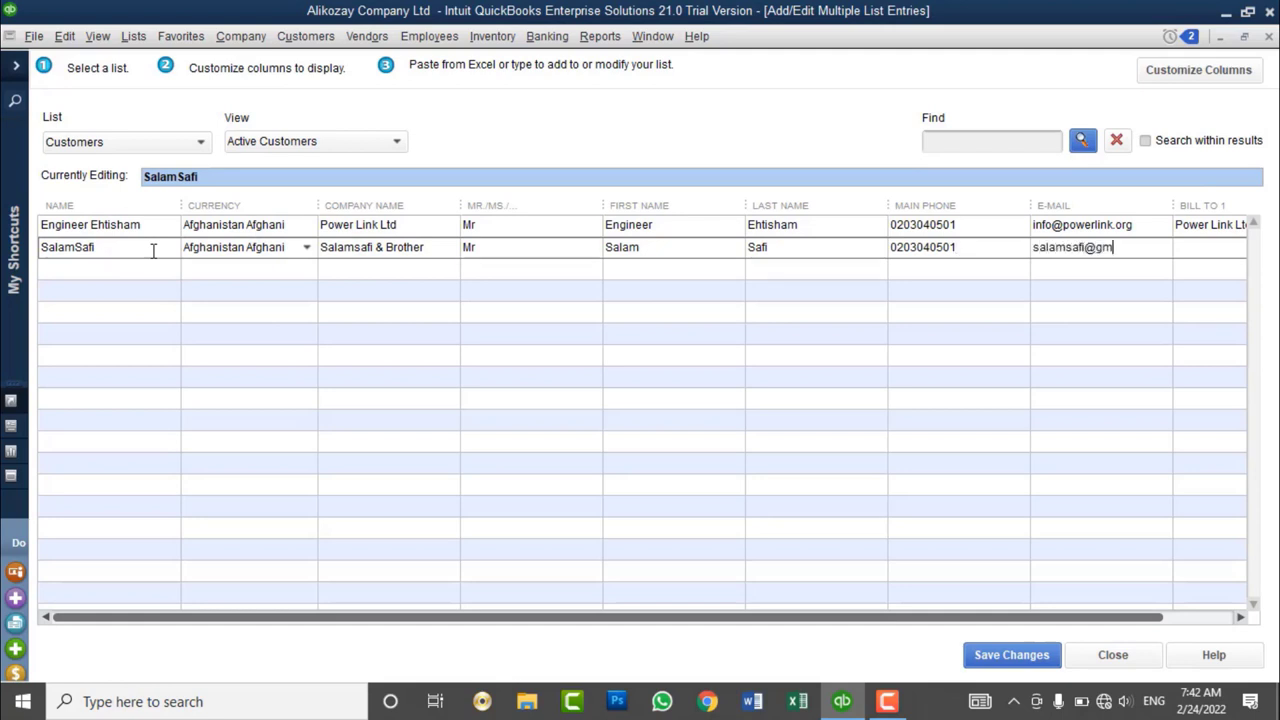
key("Tab")
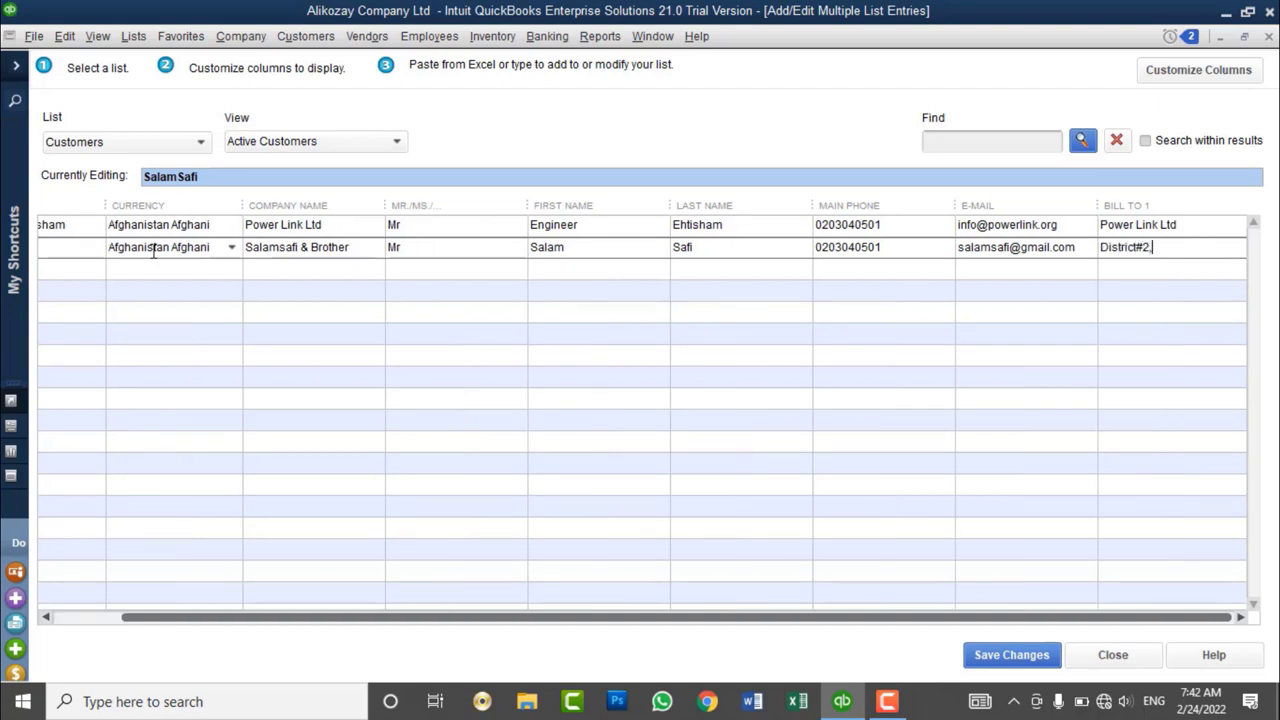
type("District#2, Kabul Afghanit")
type("tan")
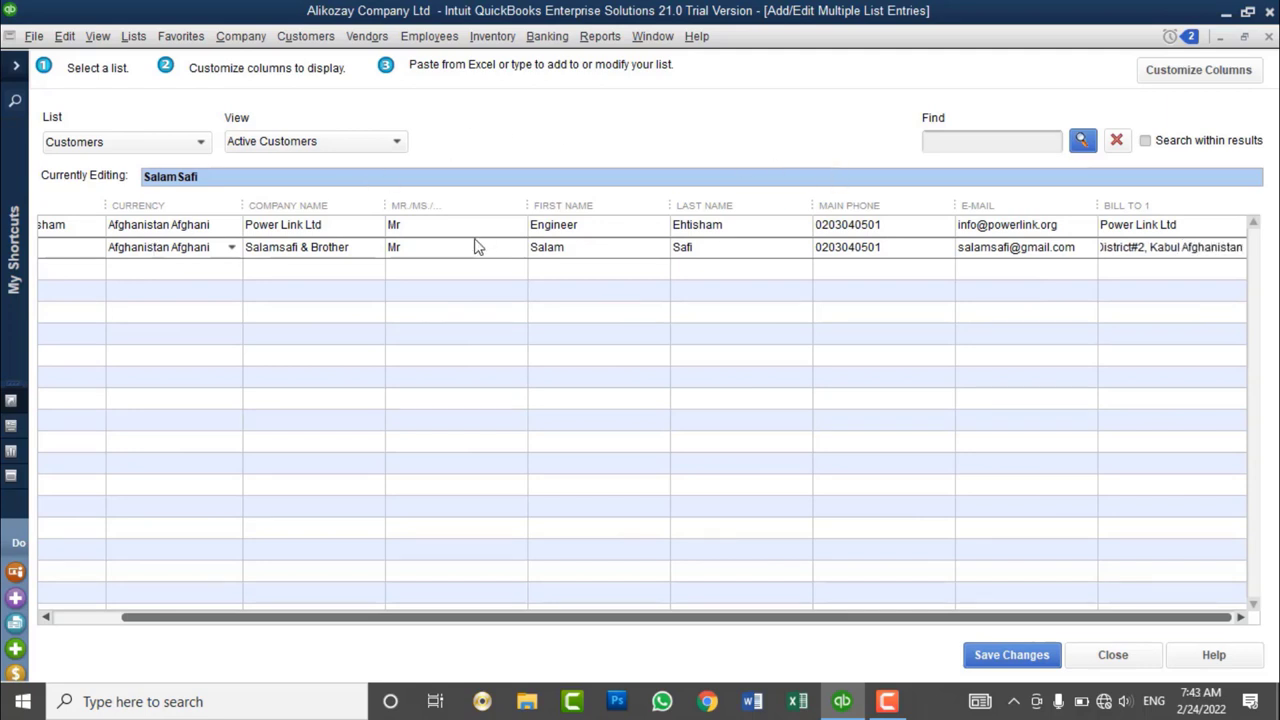
left_click(90, 272)
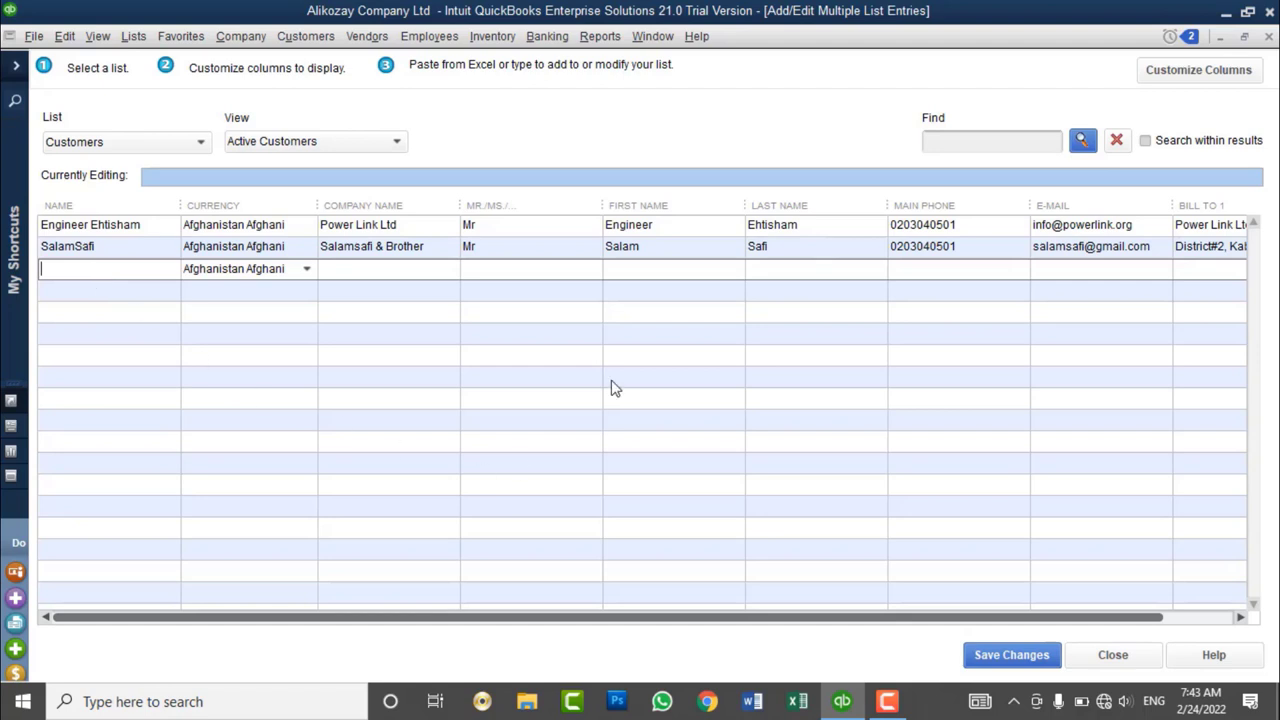
- Save the new customer entry and close the multiple list entry window
left_click(995, 664)
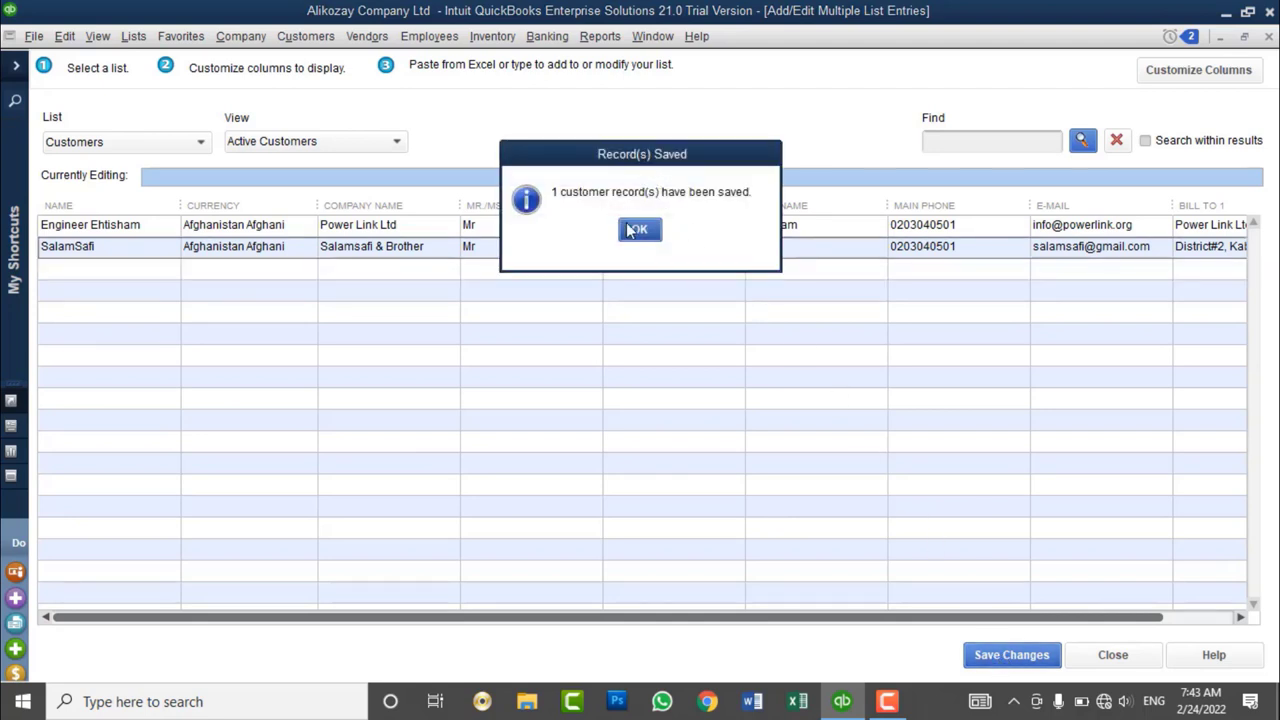
left_click_drag(645, 160, 659, 226)
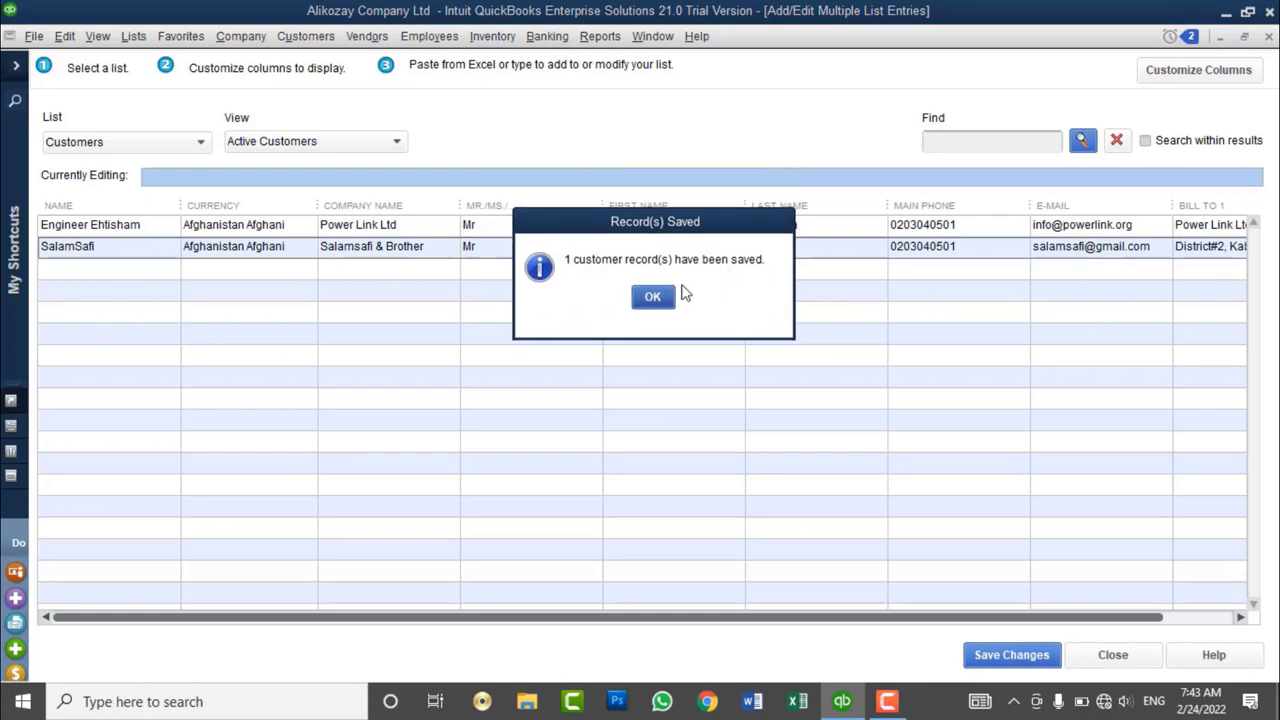
left_click(648, 298)
left_click(1088, 658)
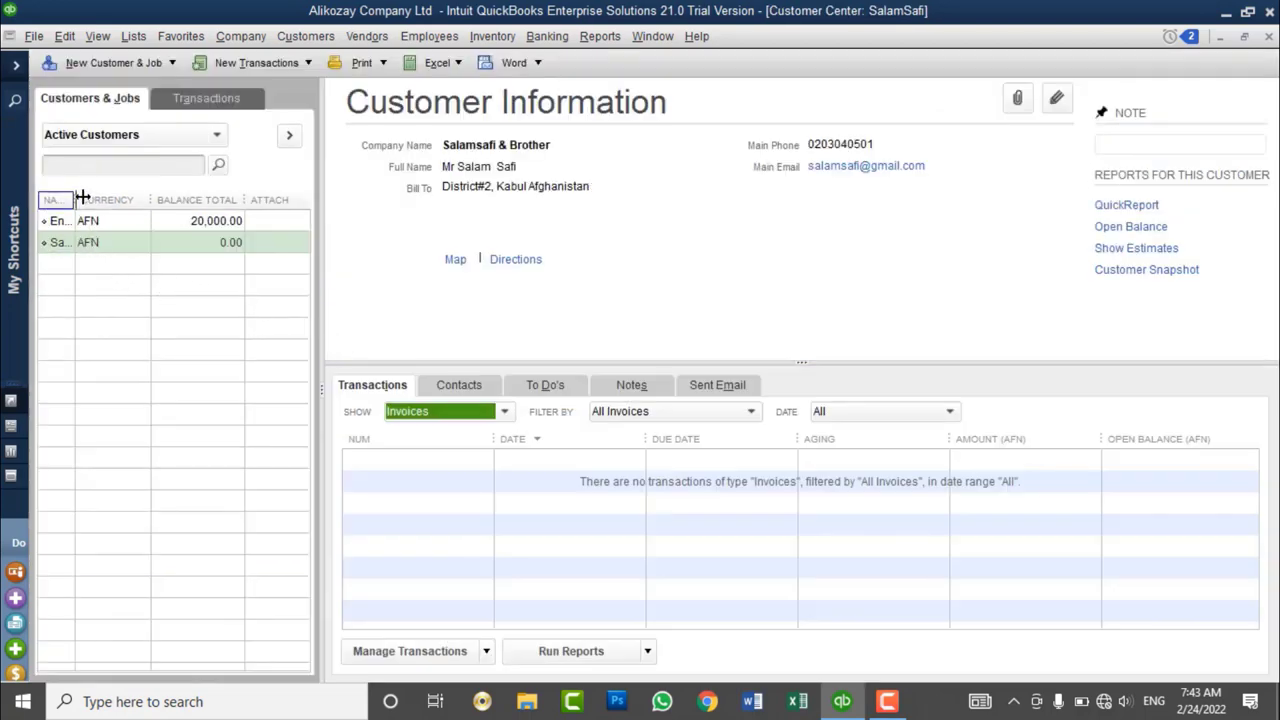
- Widen the Name column and view each customer's details in the Customer Center
left_click_drag(83, 197, 119, 238)
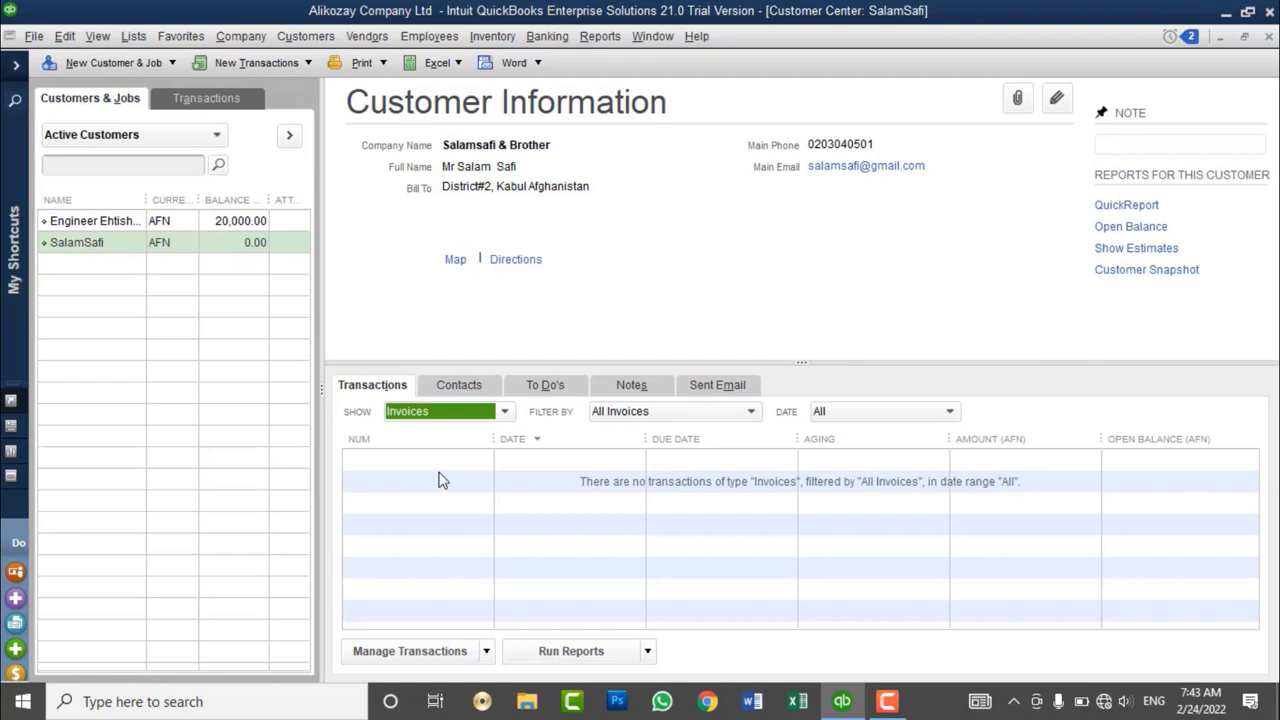
left_click(173, 221)
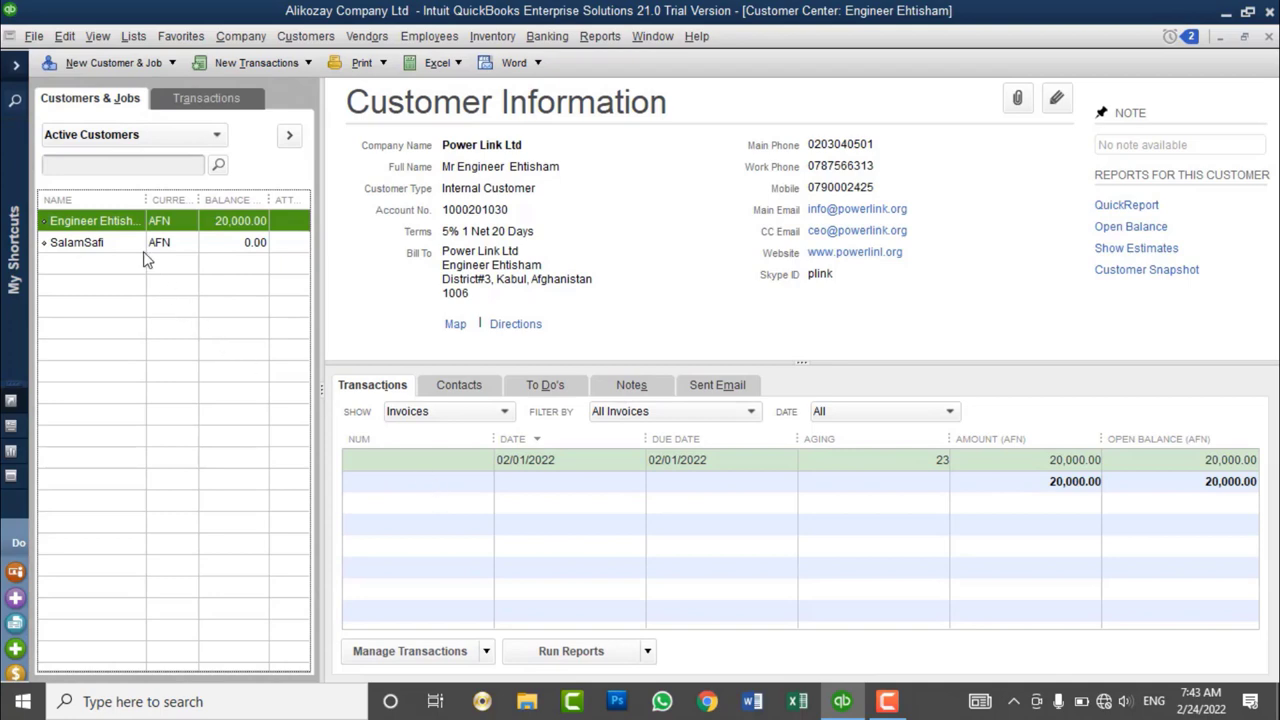
left_click(143, 250)
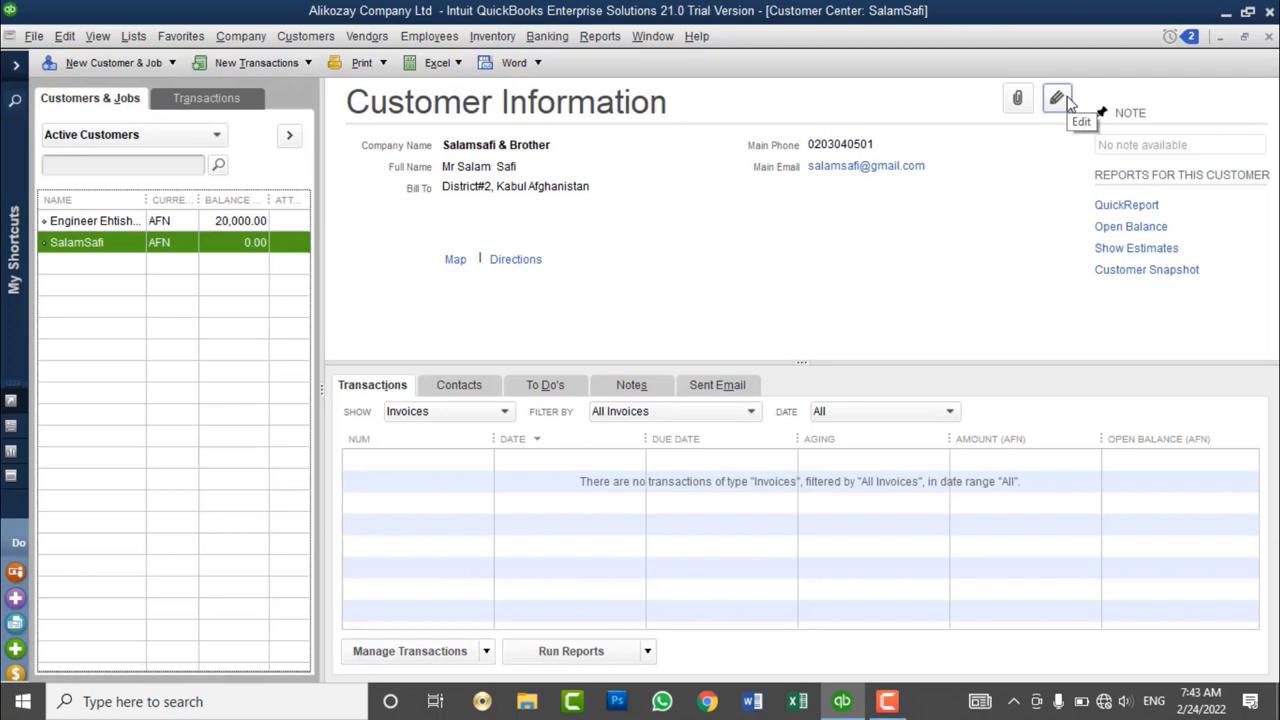
- Start deleting the zero-balance customer, then cancel the prompt
right_click(244, 240)
left_click(266, 262)
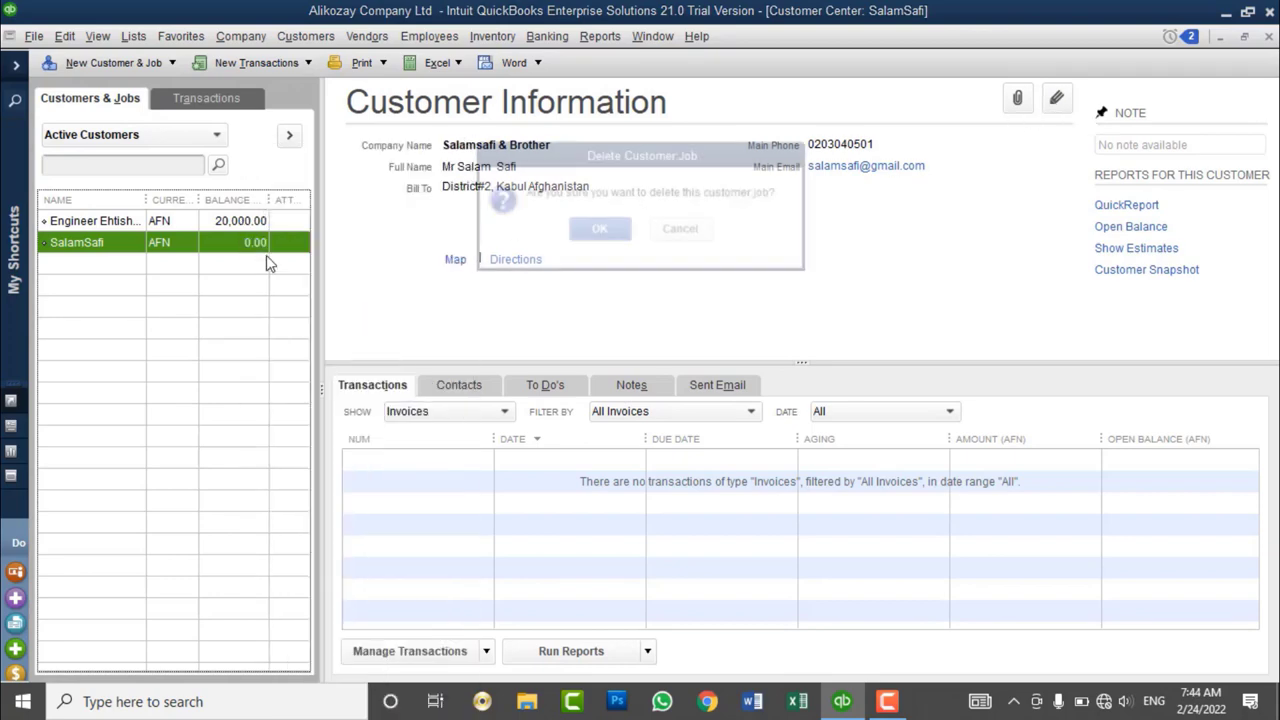
left_click(703, 226)
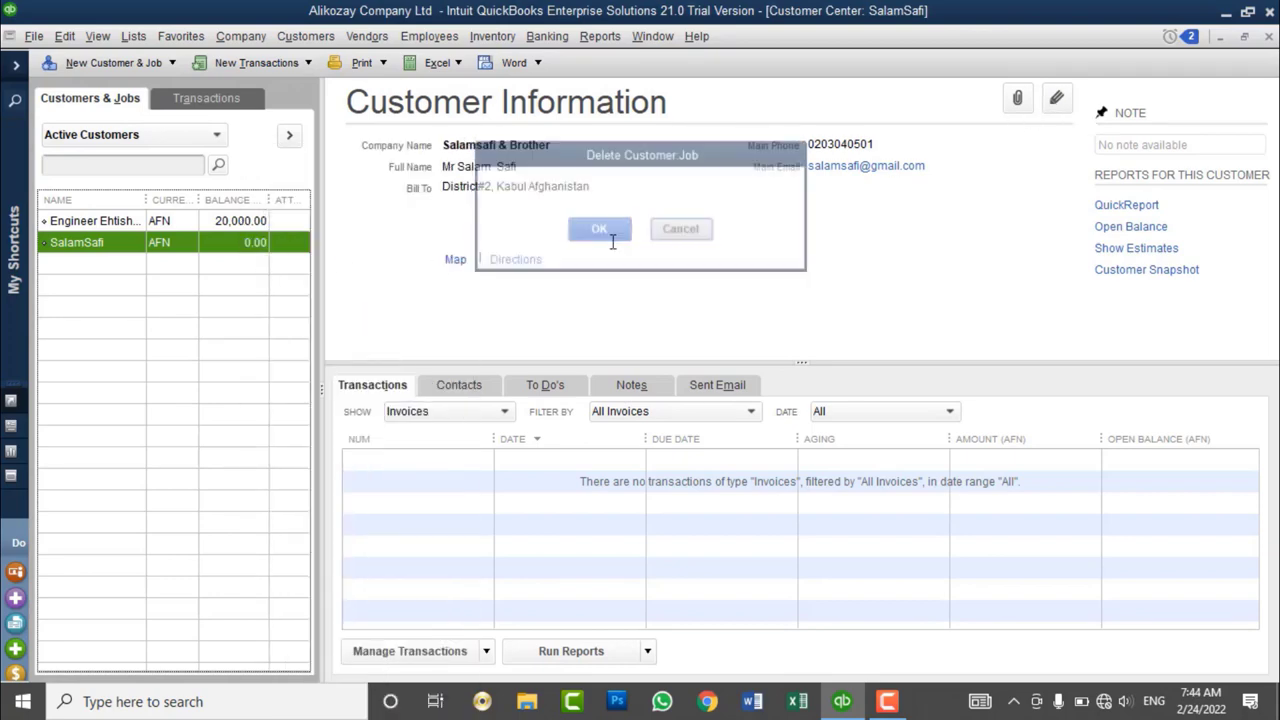
- Open and cancel the customer's Edit Customer:Job window, then select the 20,000.00-balance customer
right_click(203, 250)
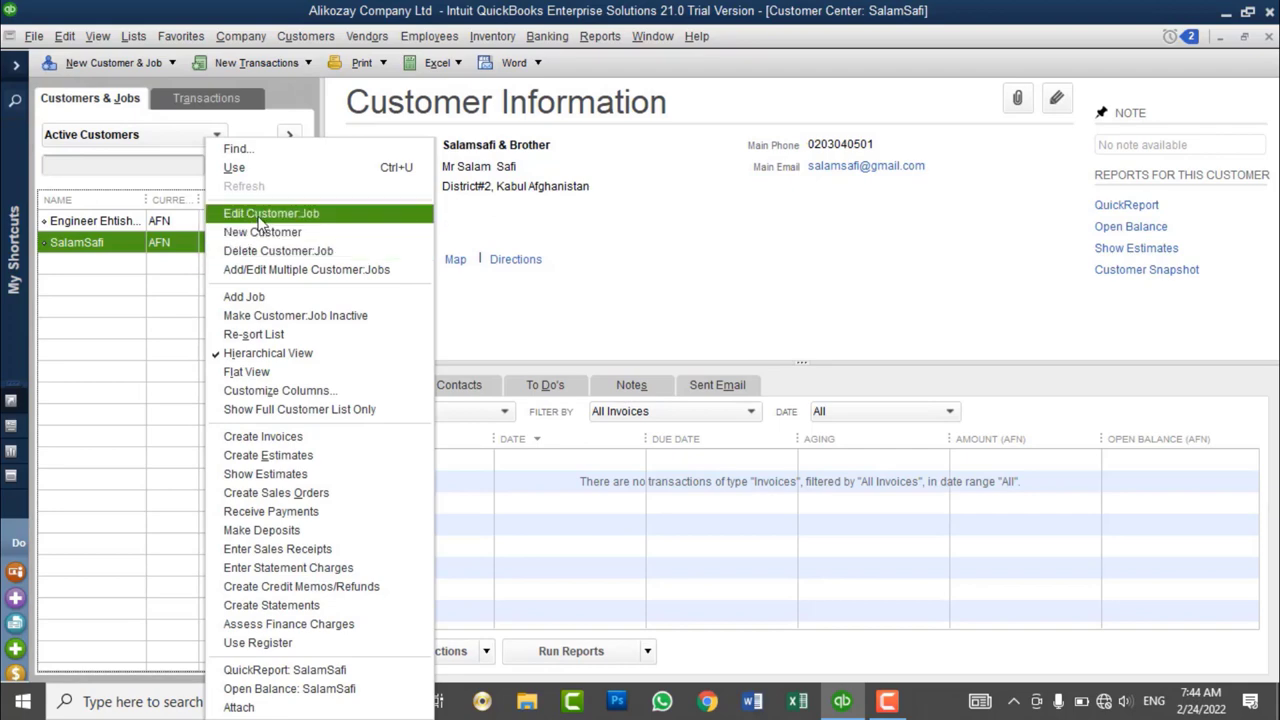
left_click(262, 215)
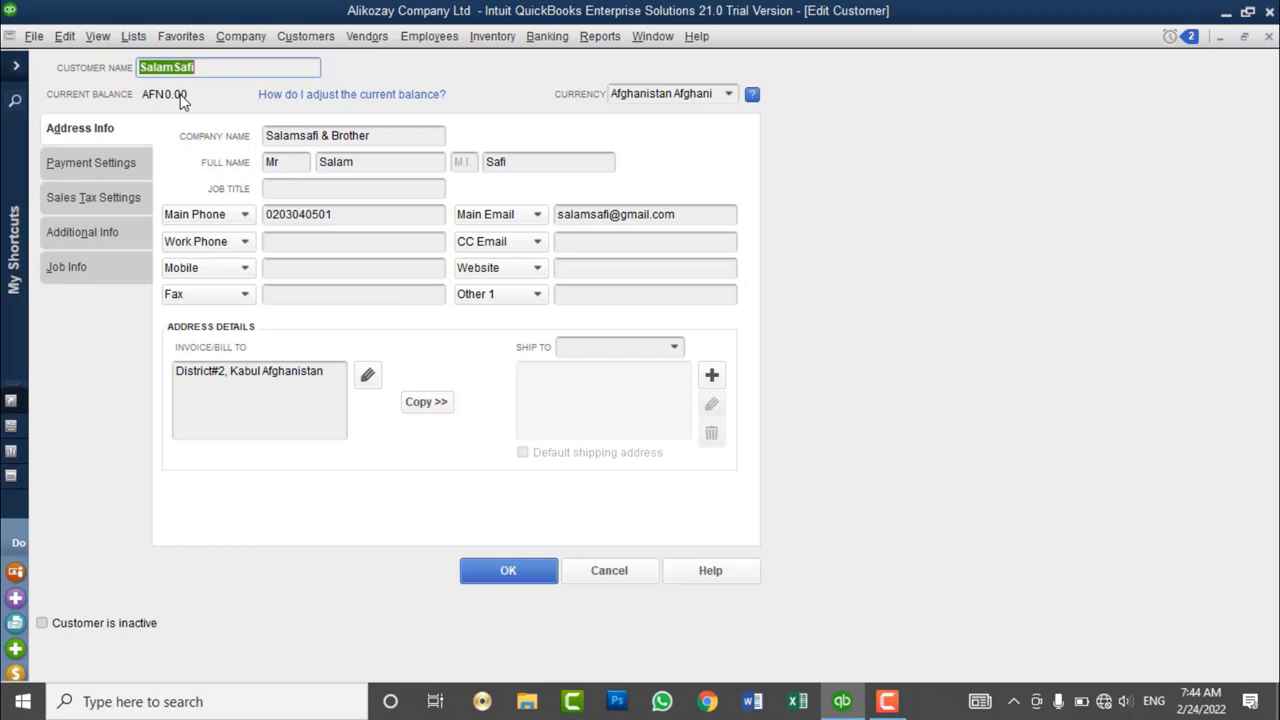
left_click(609, 574)
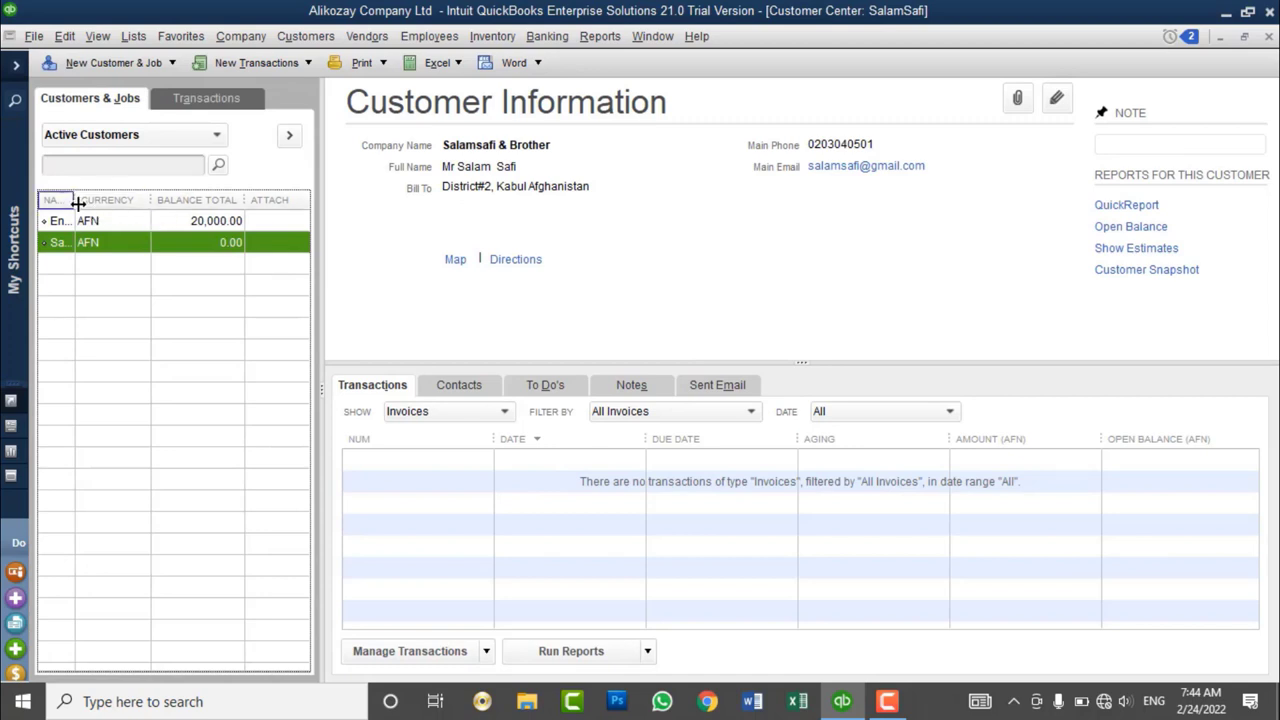
left_click_drag(78, 204, 108, 221)
left_click(194, 230)
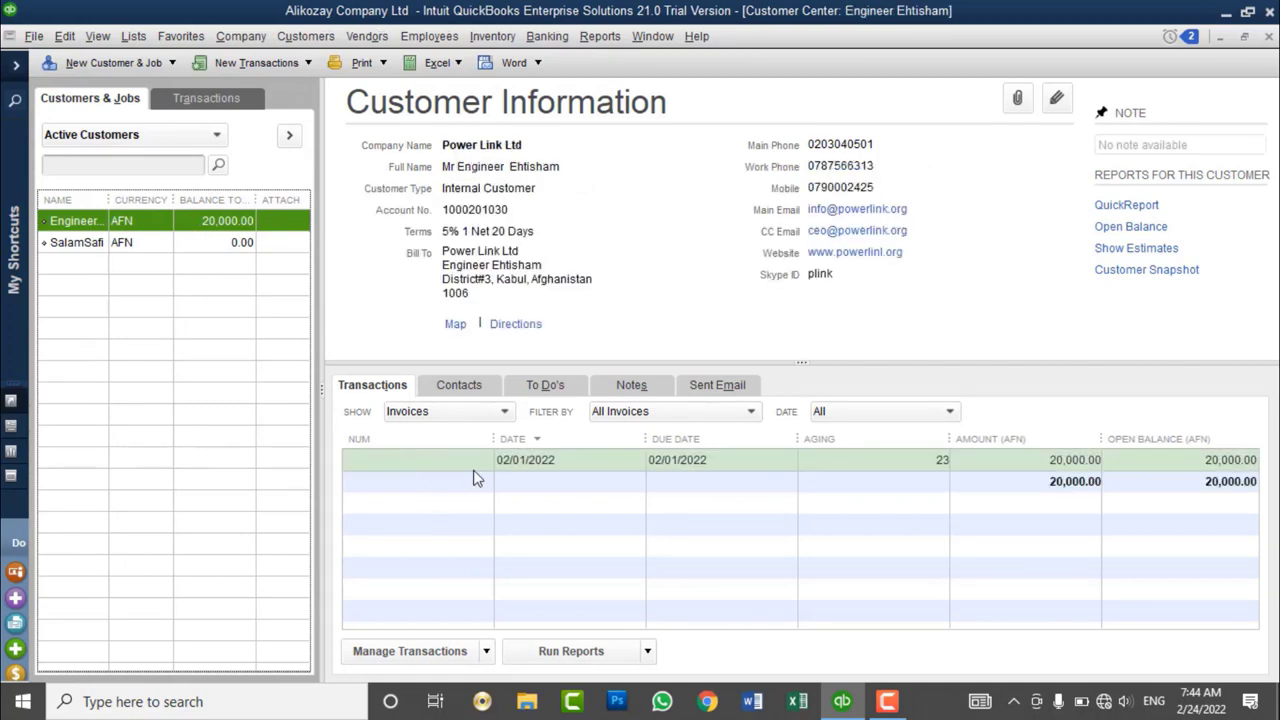
- Try deleting the 20,000.00-balance customer and make it inactive instead
right_click(236, 227)
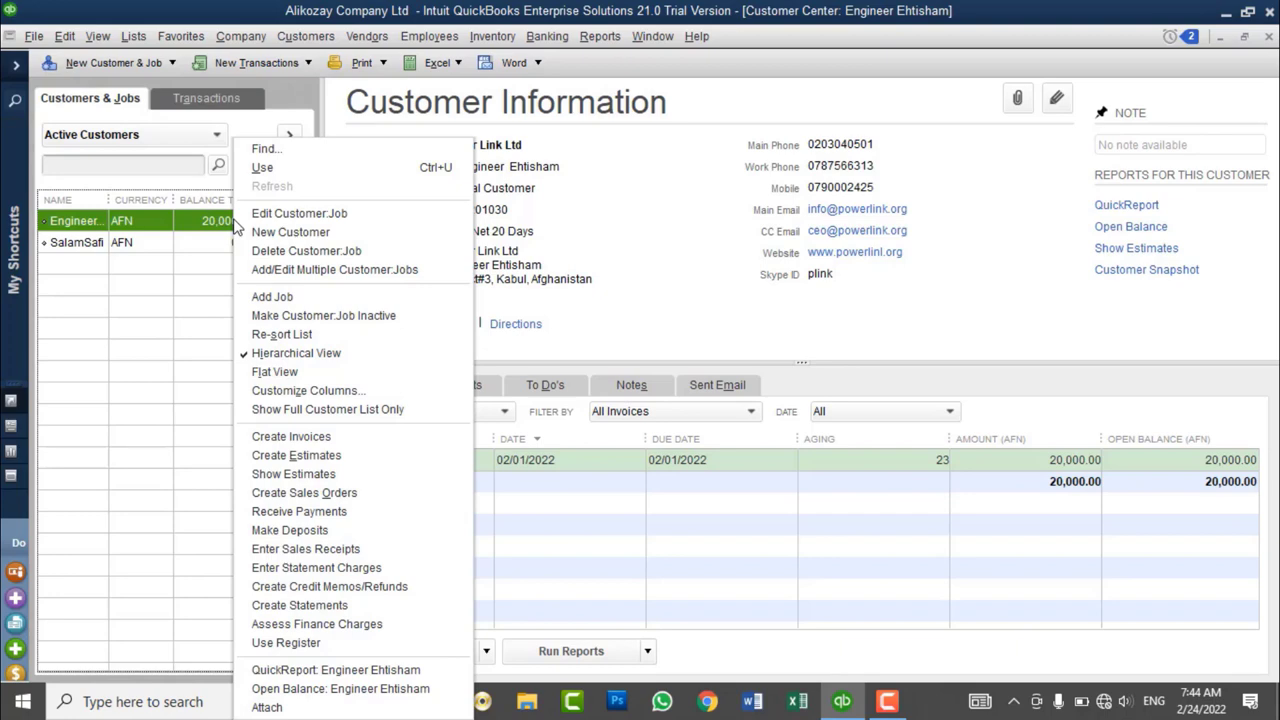
left_click(248, 254)
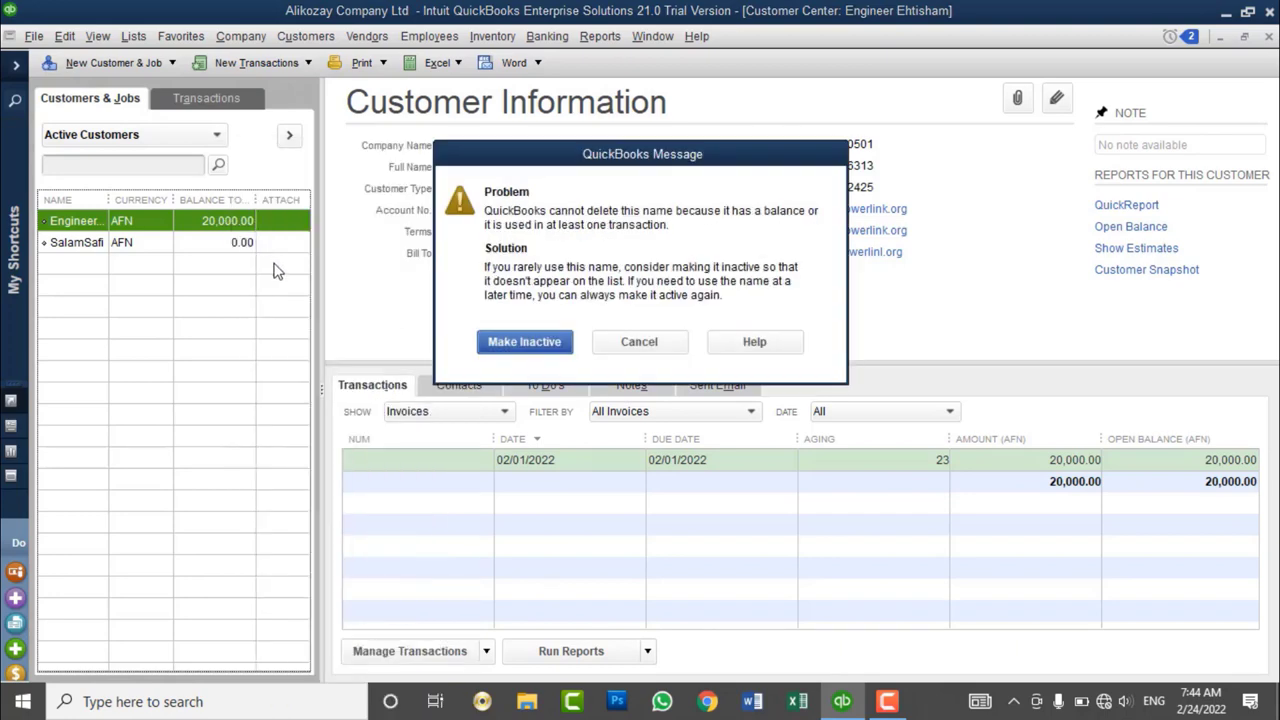
left_click_drag(570, 166, 600, 130)
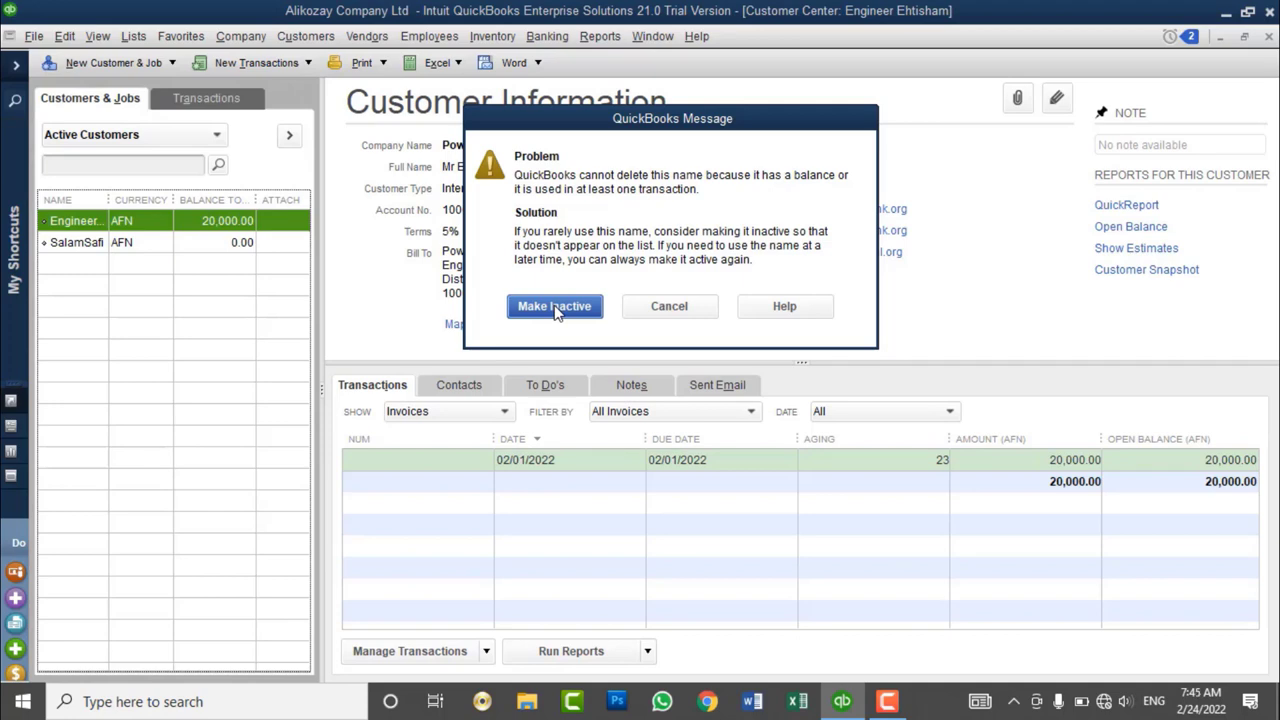
left_click(556, 309)
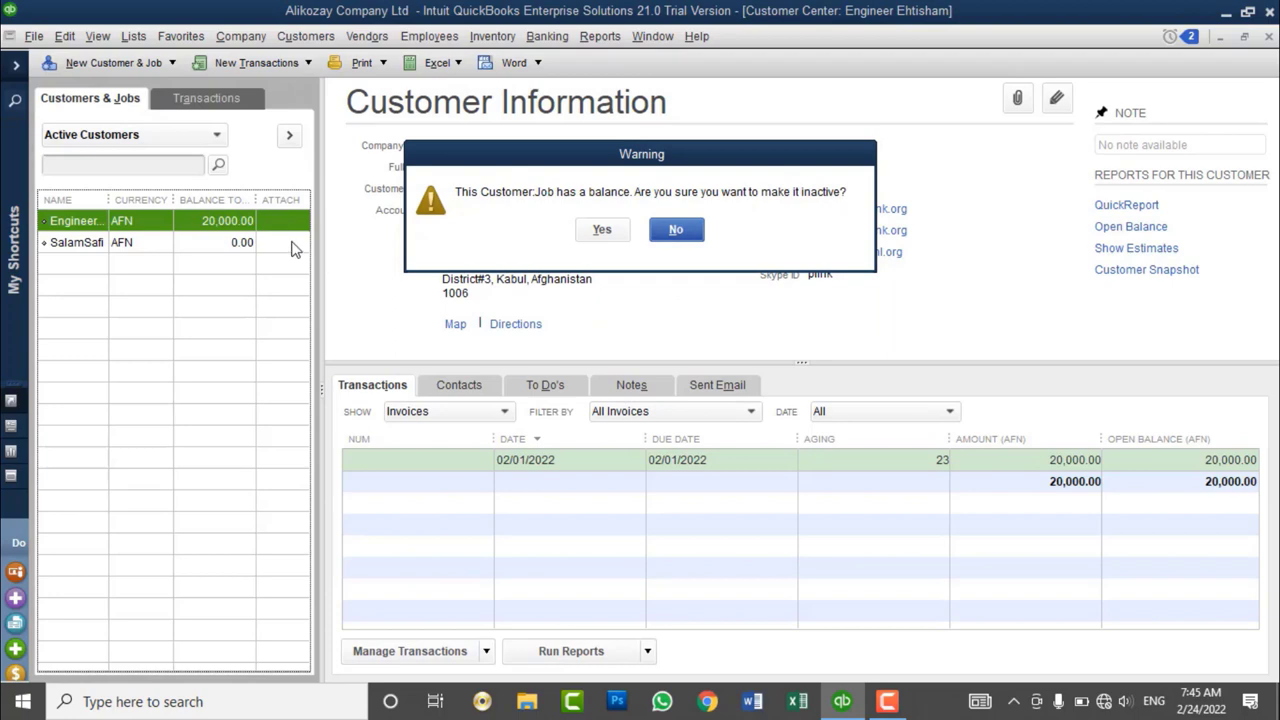
left_click(620, 230)
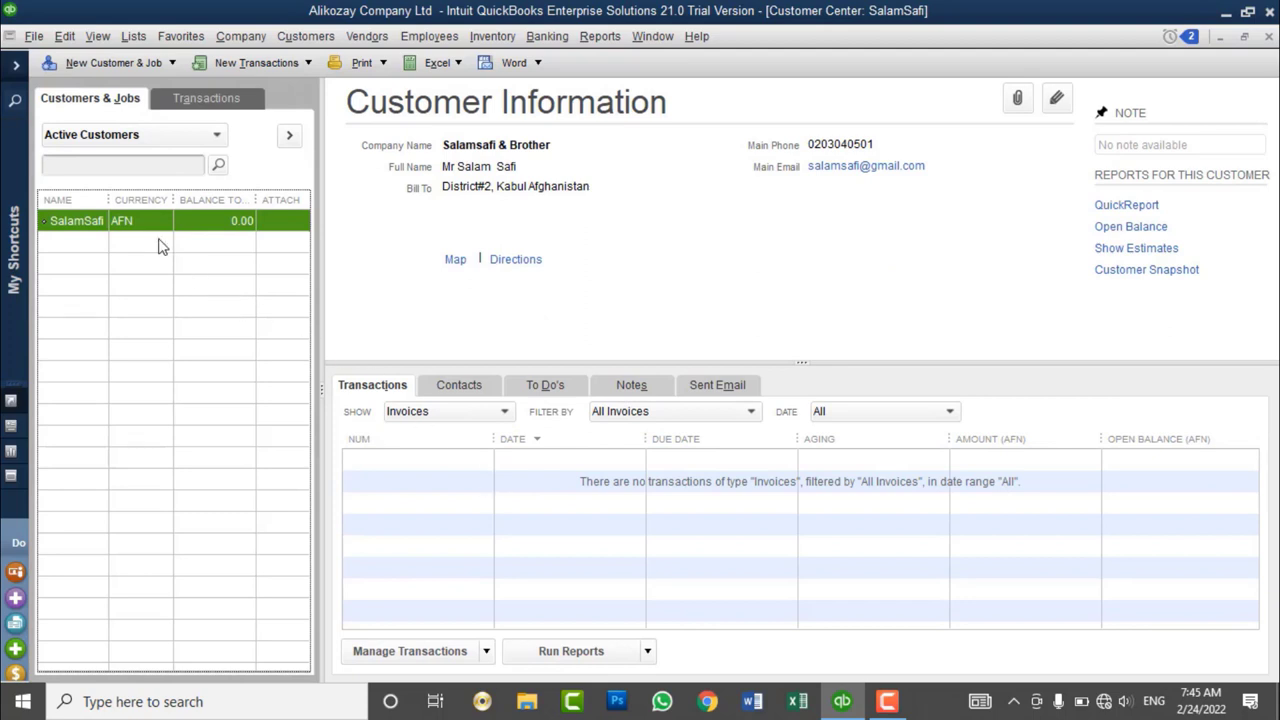
left_click_drag(109, 200, 148, 200)
left_click(172, 138)
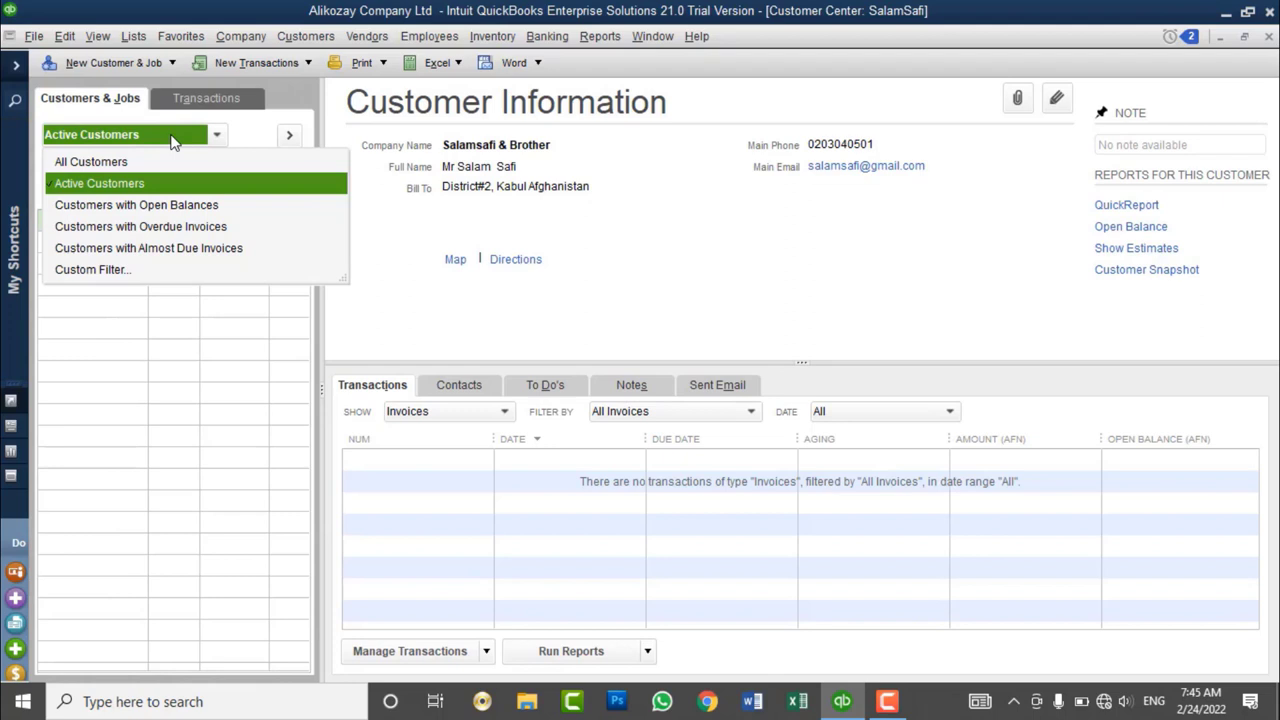
- Show All Customers and mark the 20,000.00-balance customer inactive
left_click(121, 163)
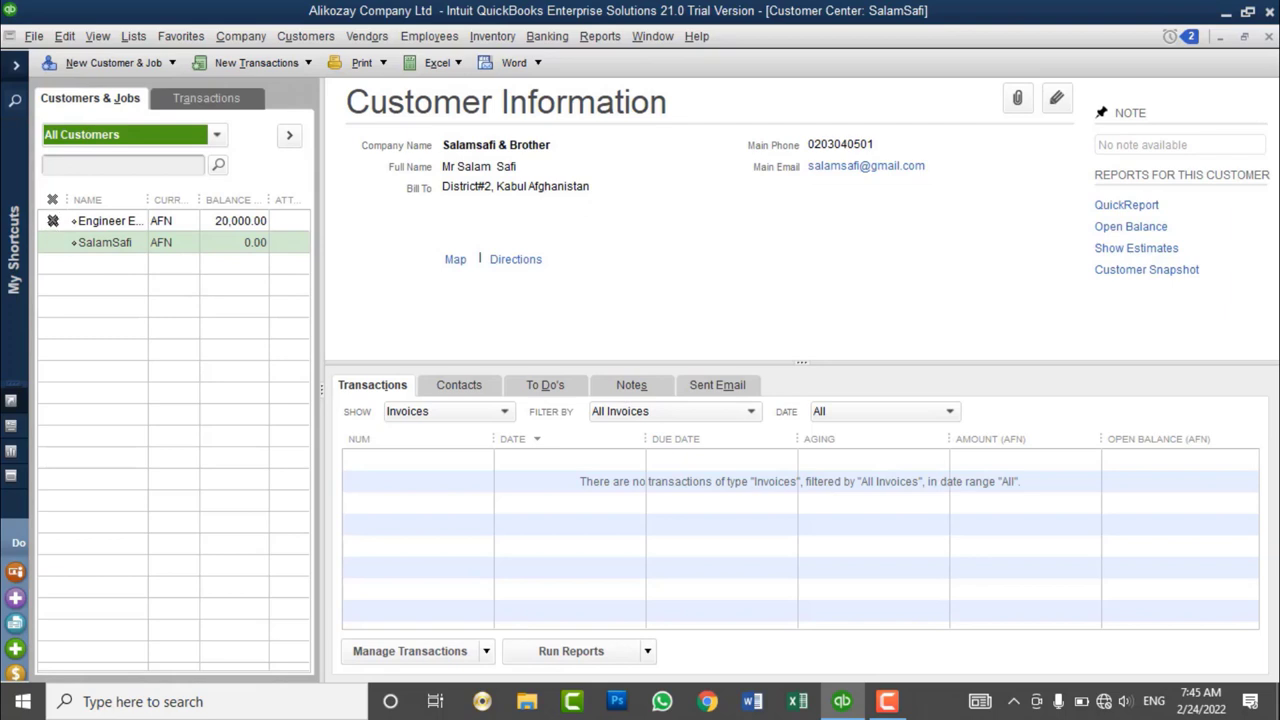
left_click(52, 220)
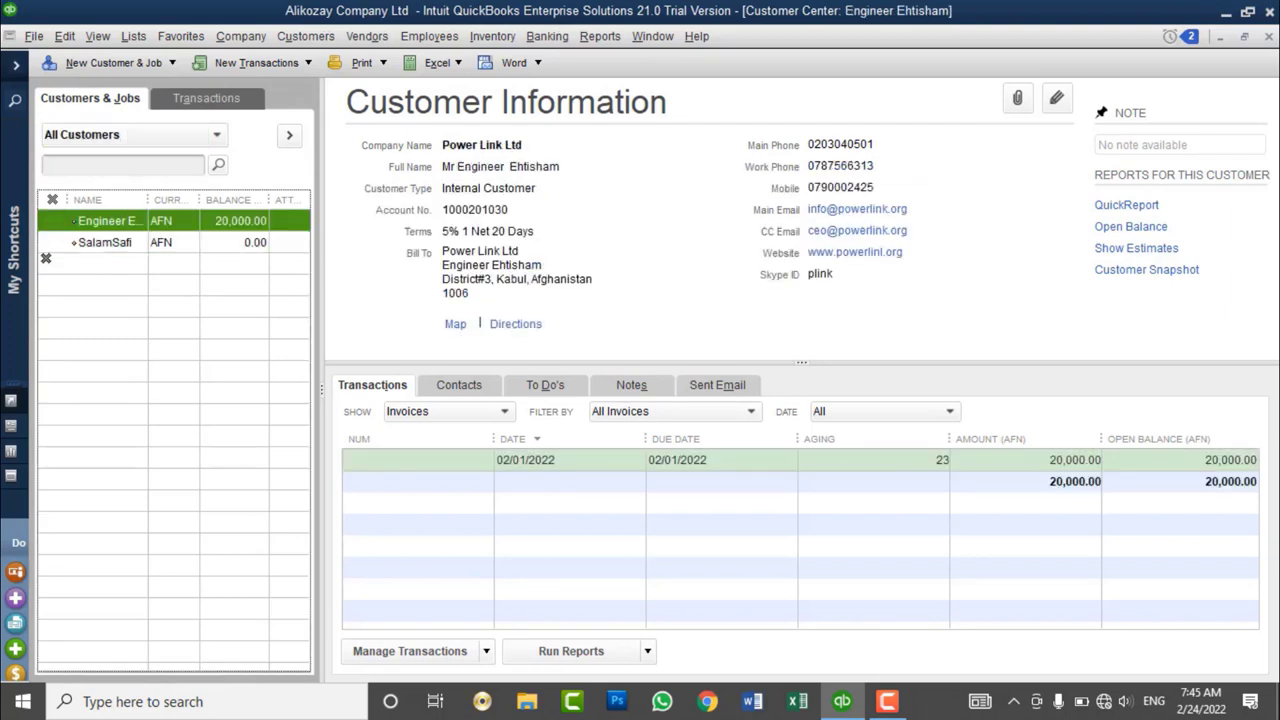
left_click(52, 221)
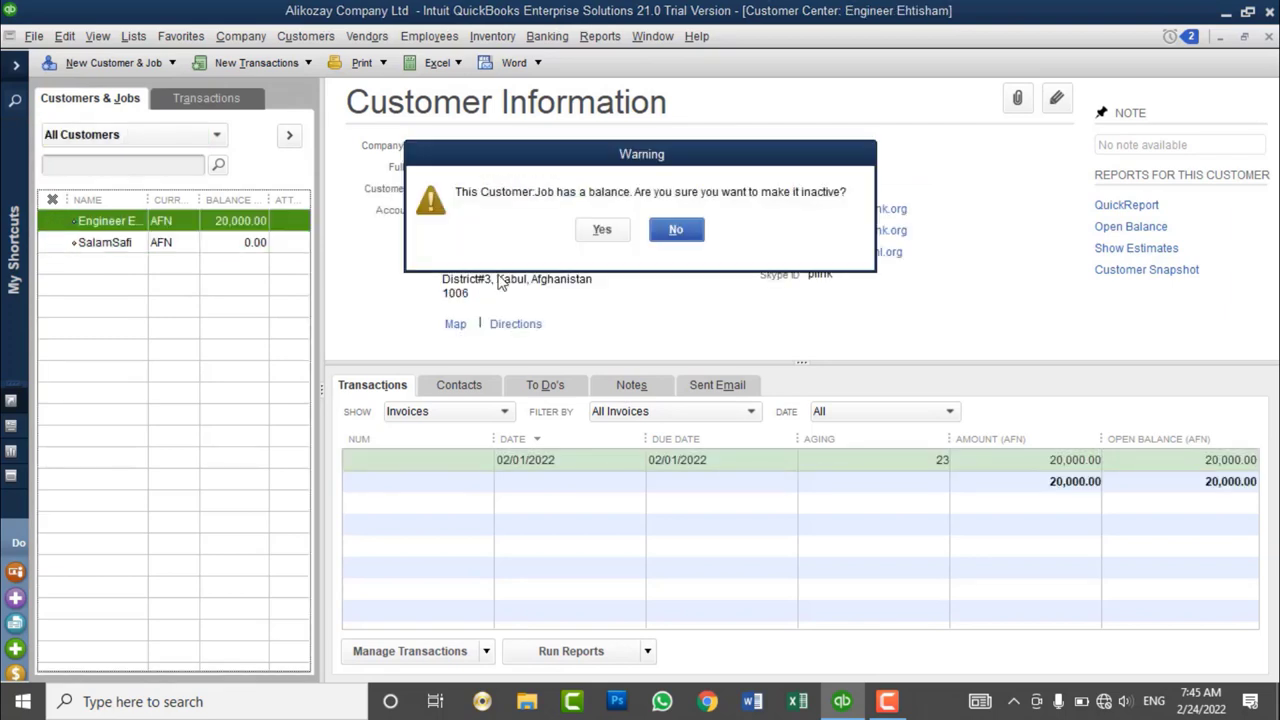
left_click(602, 229)
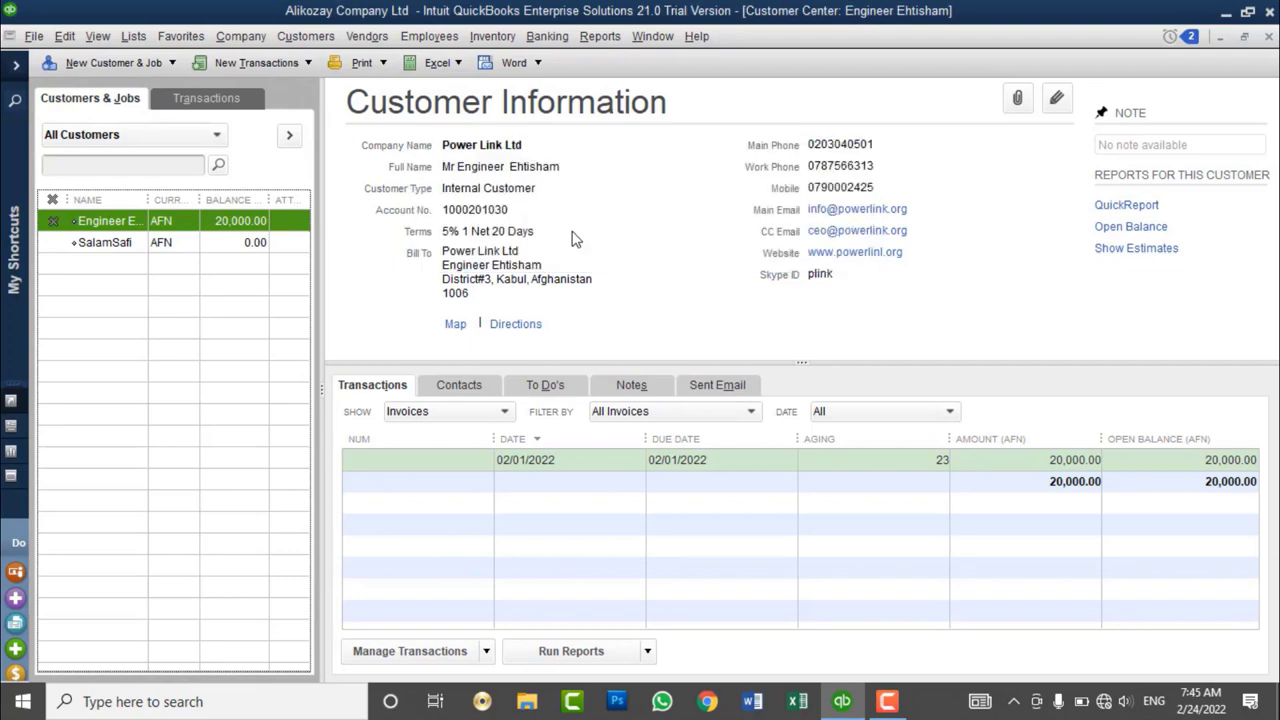
- Open the Custom Filter, look through its search scope and field choices, then cancel
left_click(203, 138)
left_click(118, 272)
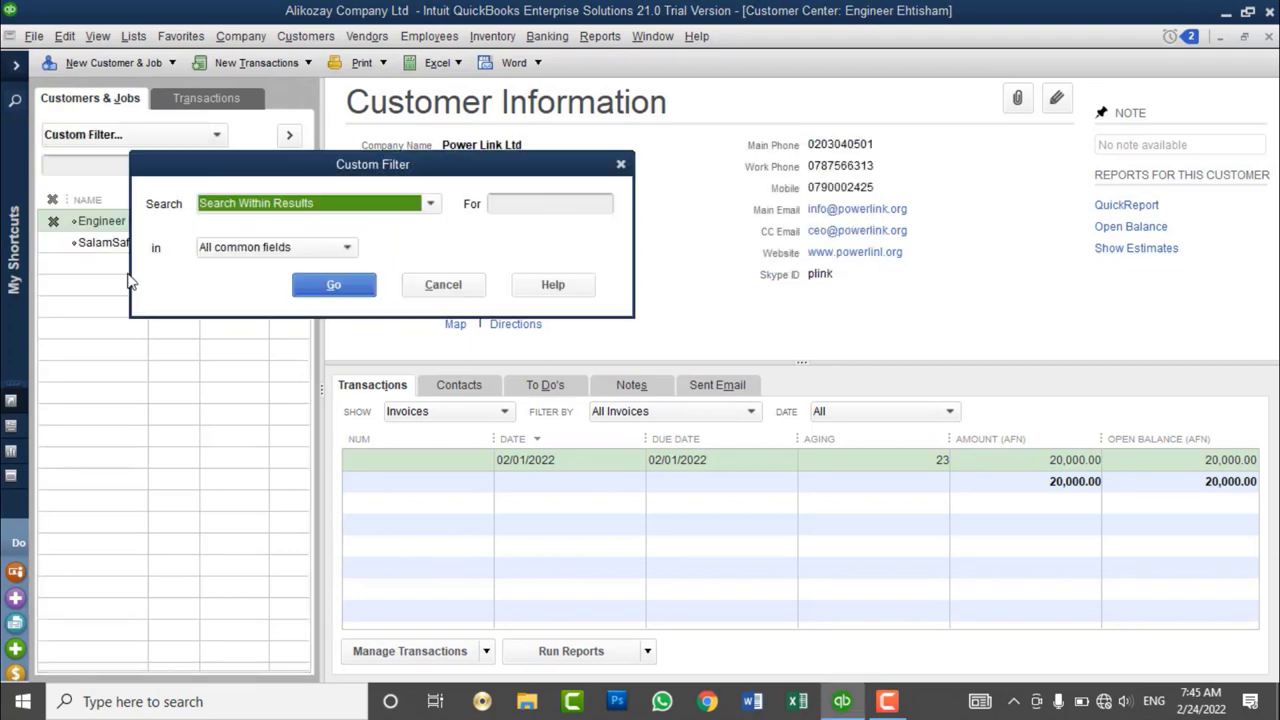
left_click_drag(339, 175, 484, 112)
left_click(473, 140)
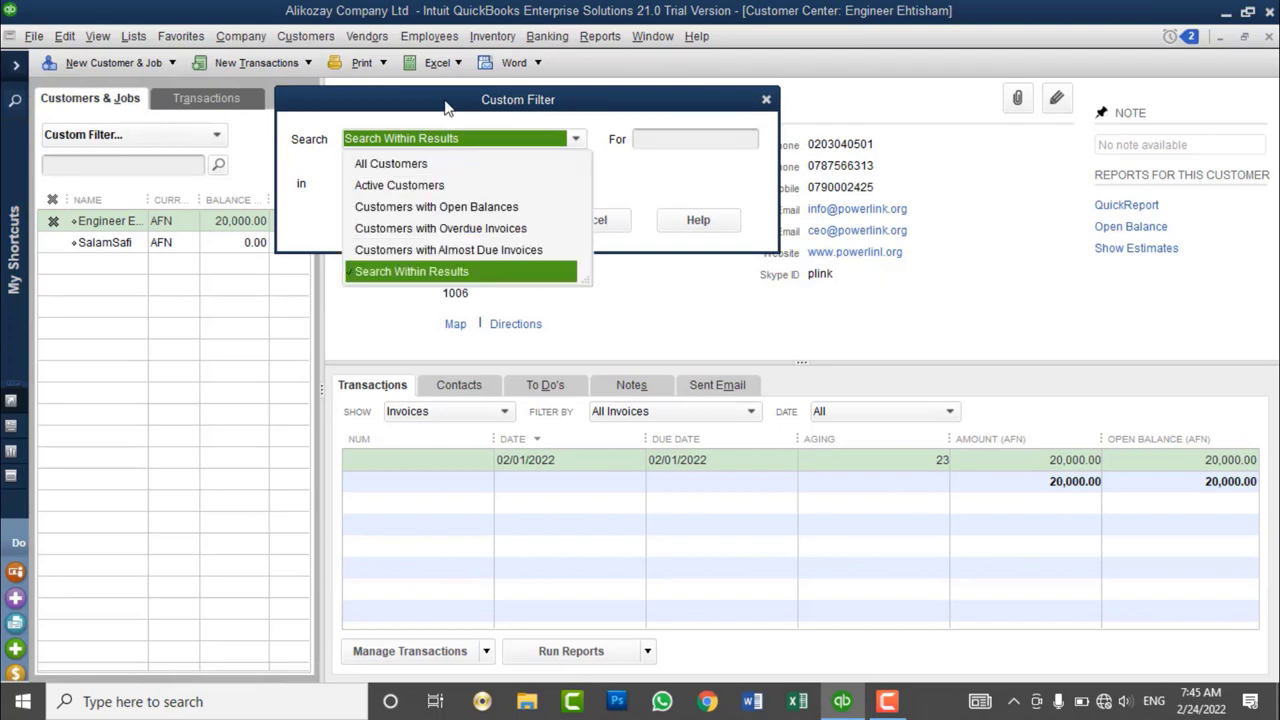
left_click(445, 102)
left_click(437, 140)
left_click(644, 184)
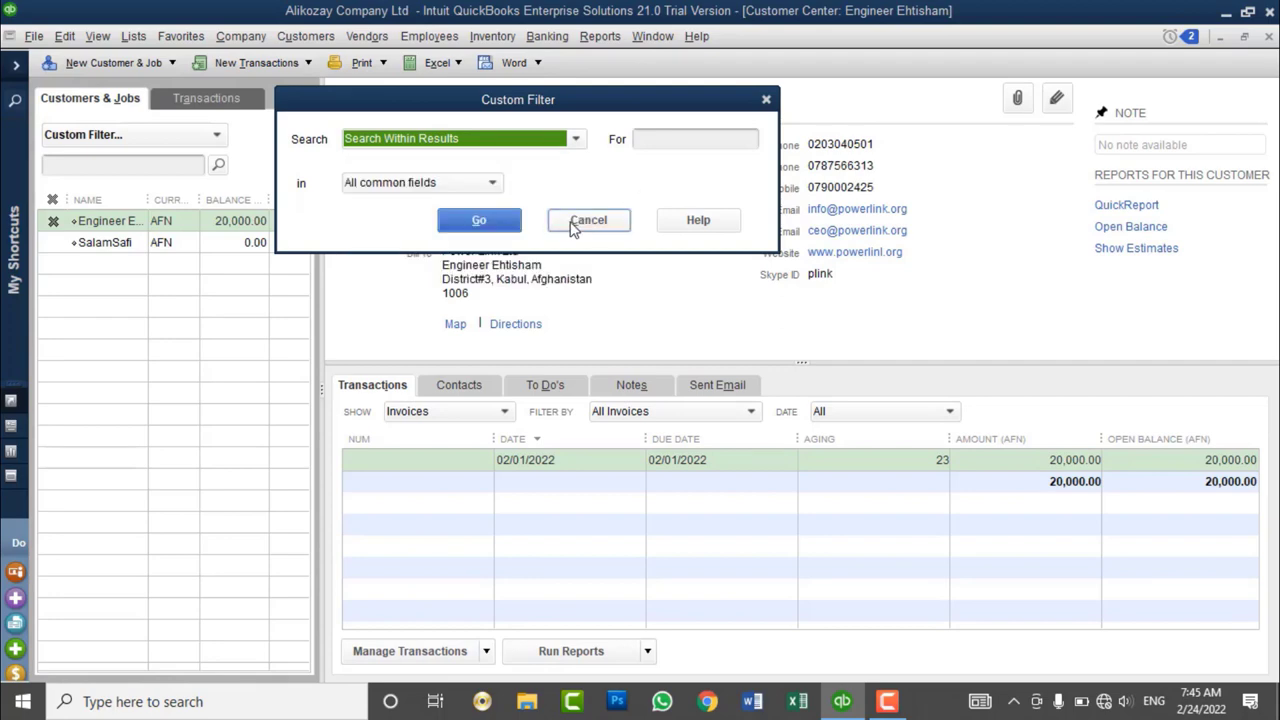
left_click(440, 183)
left_click(442, 183)
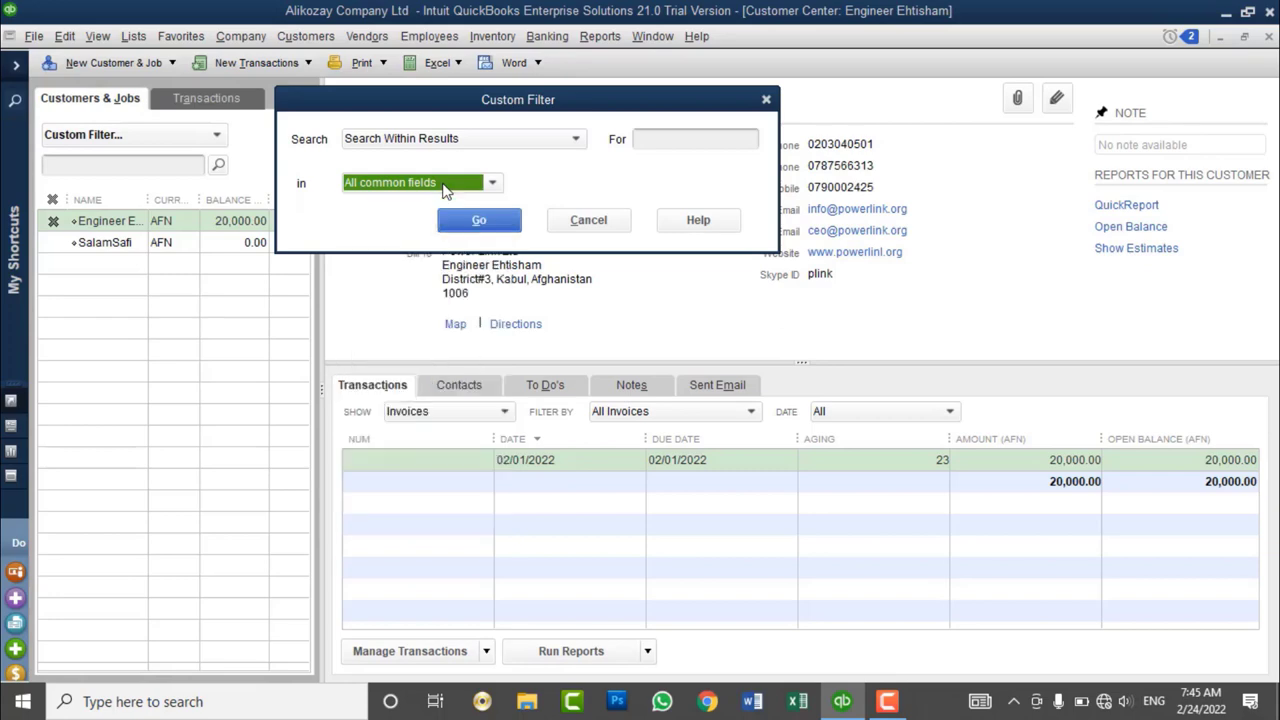
left_click(588, 220)
- Keep All Customers showing and toggle the list between full width and the information panel
left_click(178, 138)
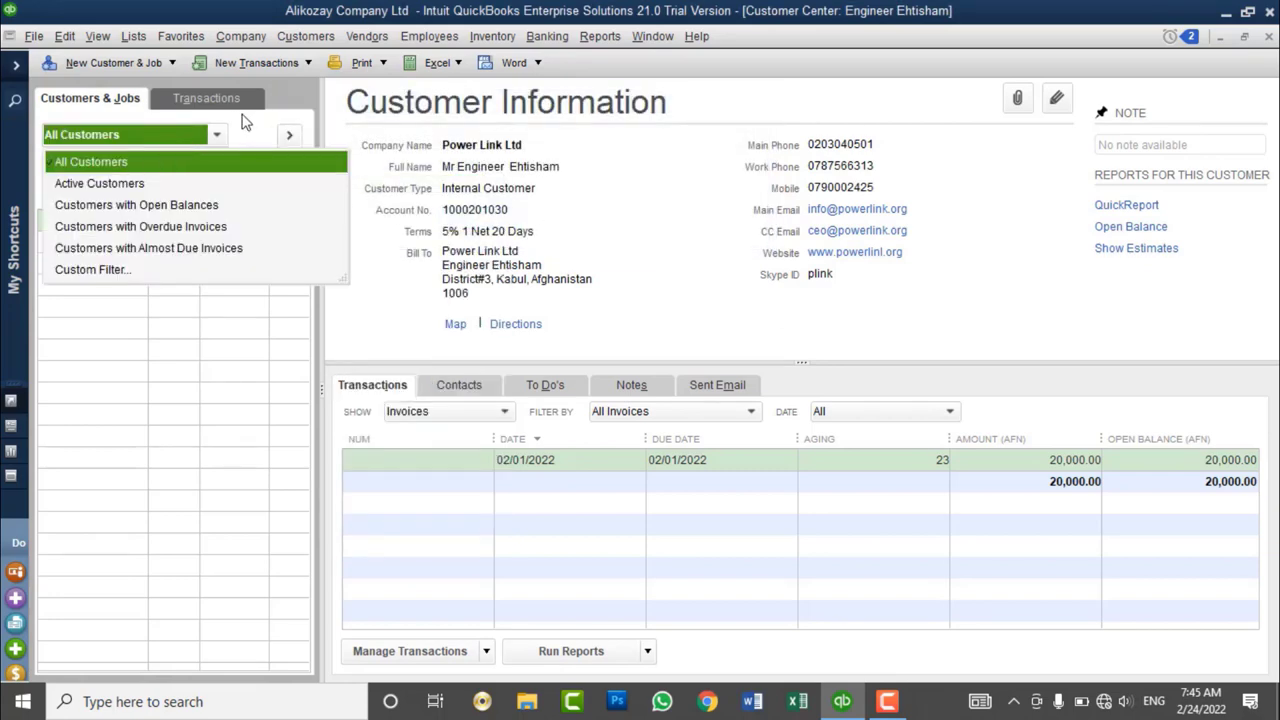
left_click(286, 119)
left_click(289, 135)
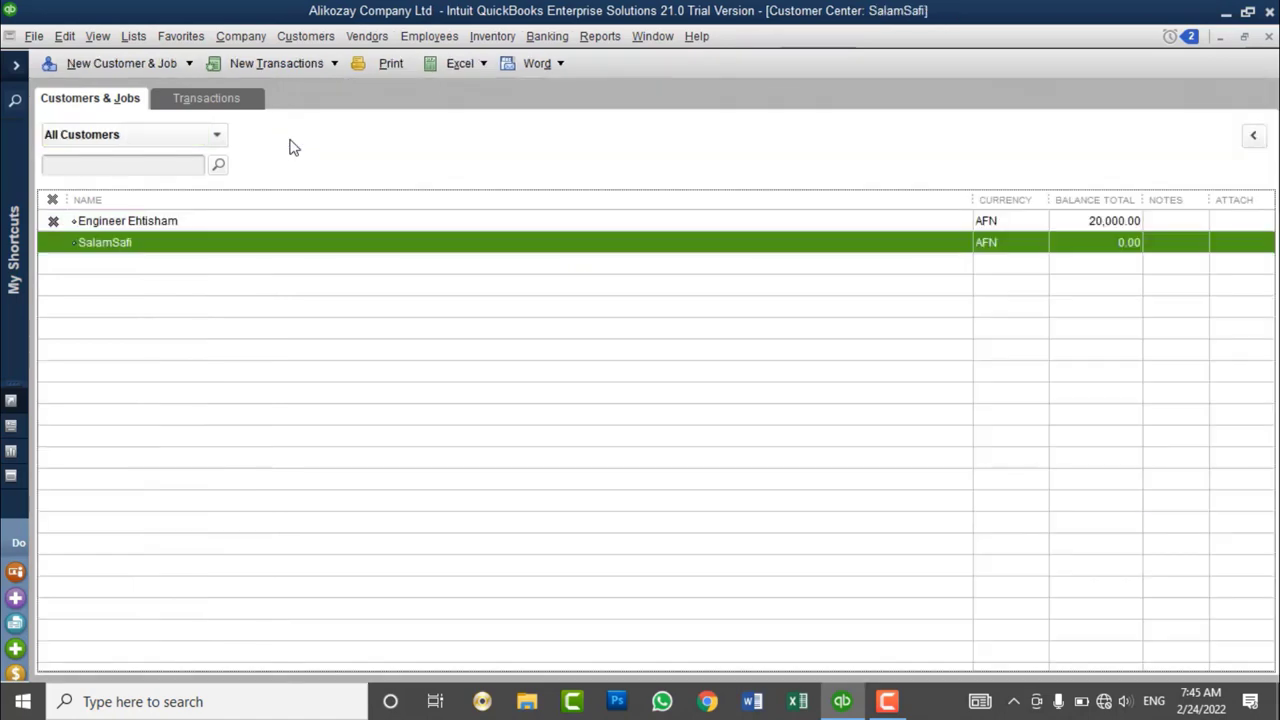
left_click(1253, 135)
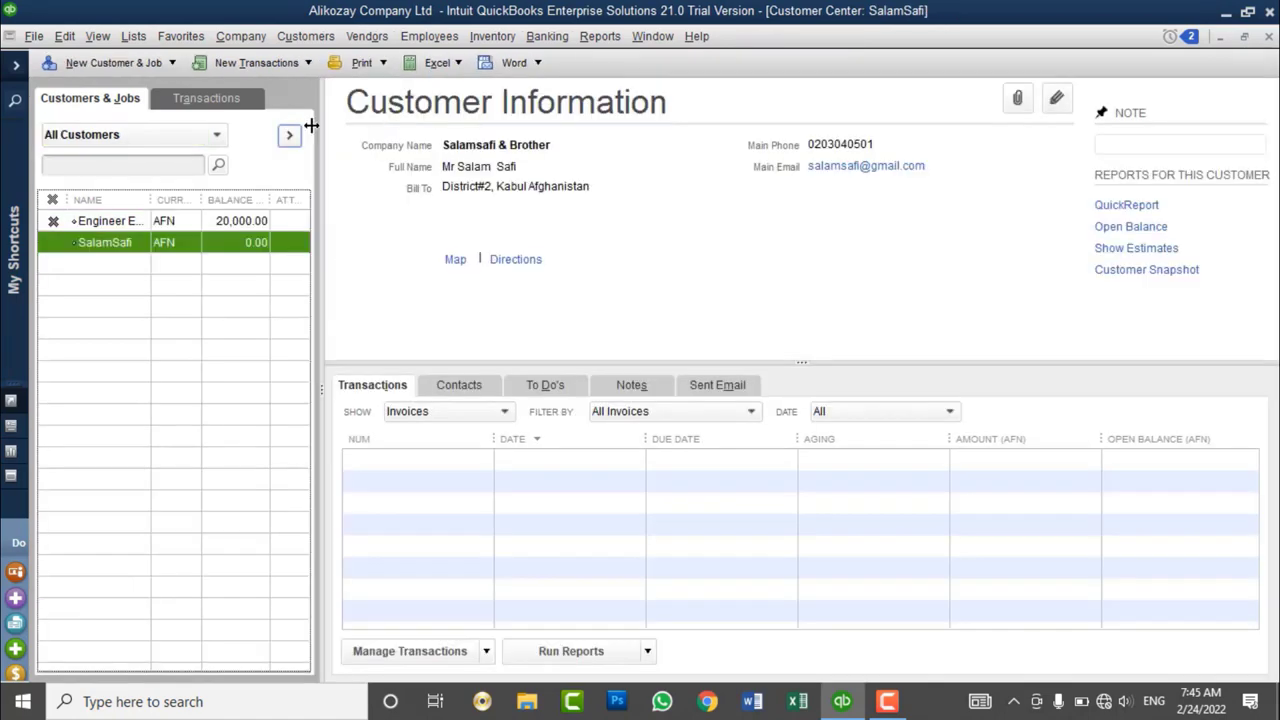
left_click(152, 137)
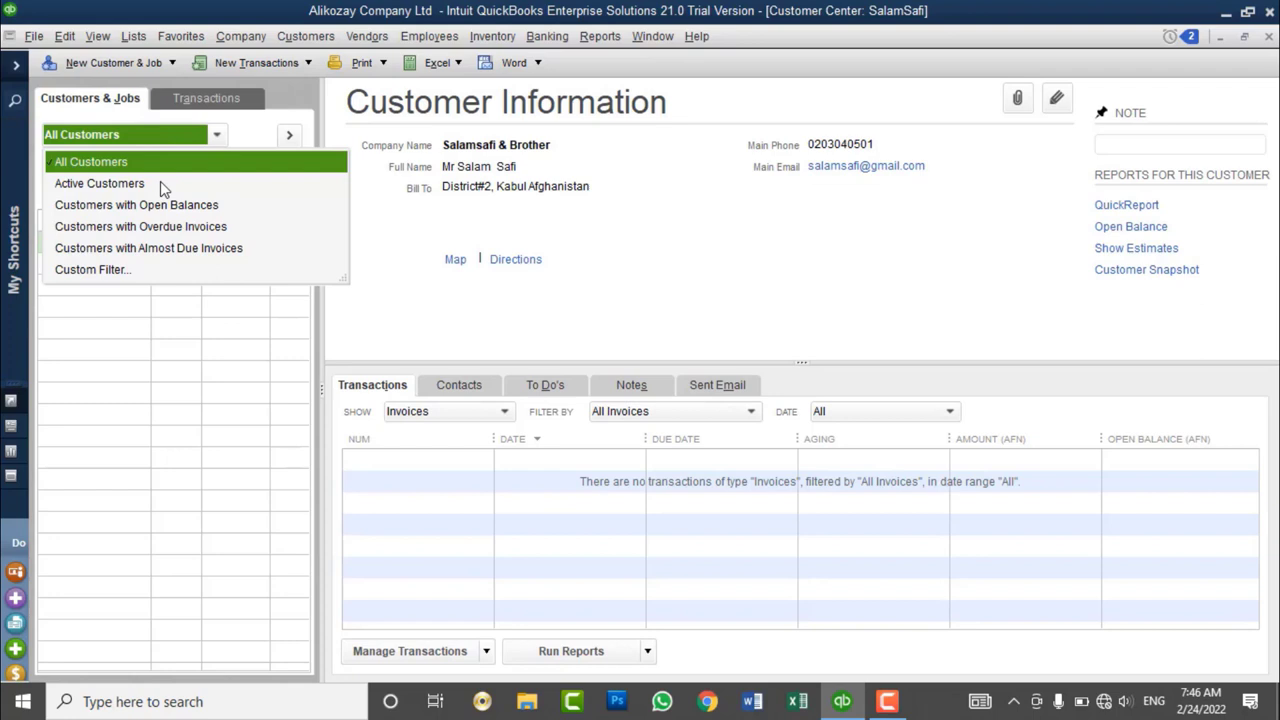
- Reactivate the 20,000.00-balance customer and make the zero-balance customer inactive
left_click(67, 164)
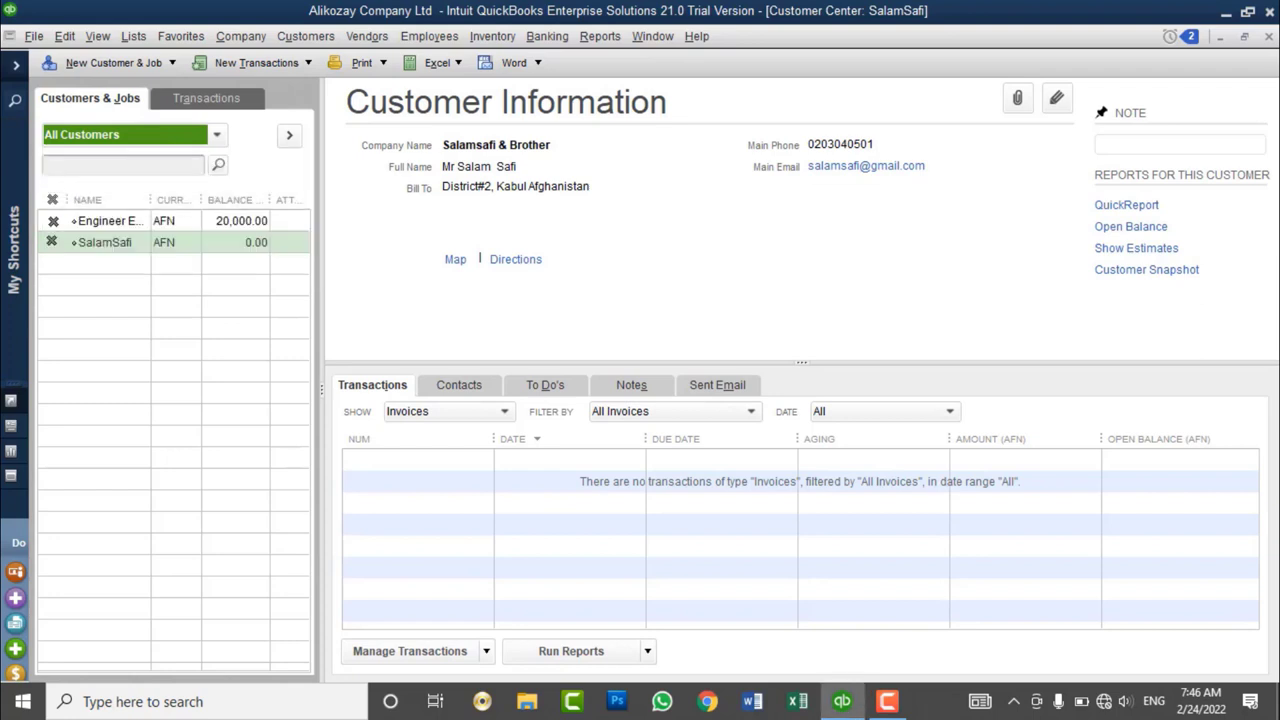
left_click(55, 221)
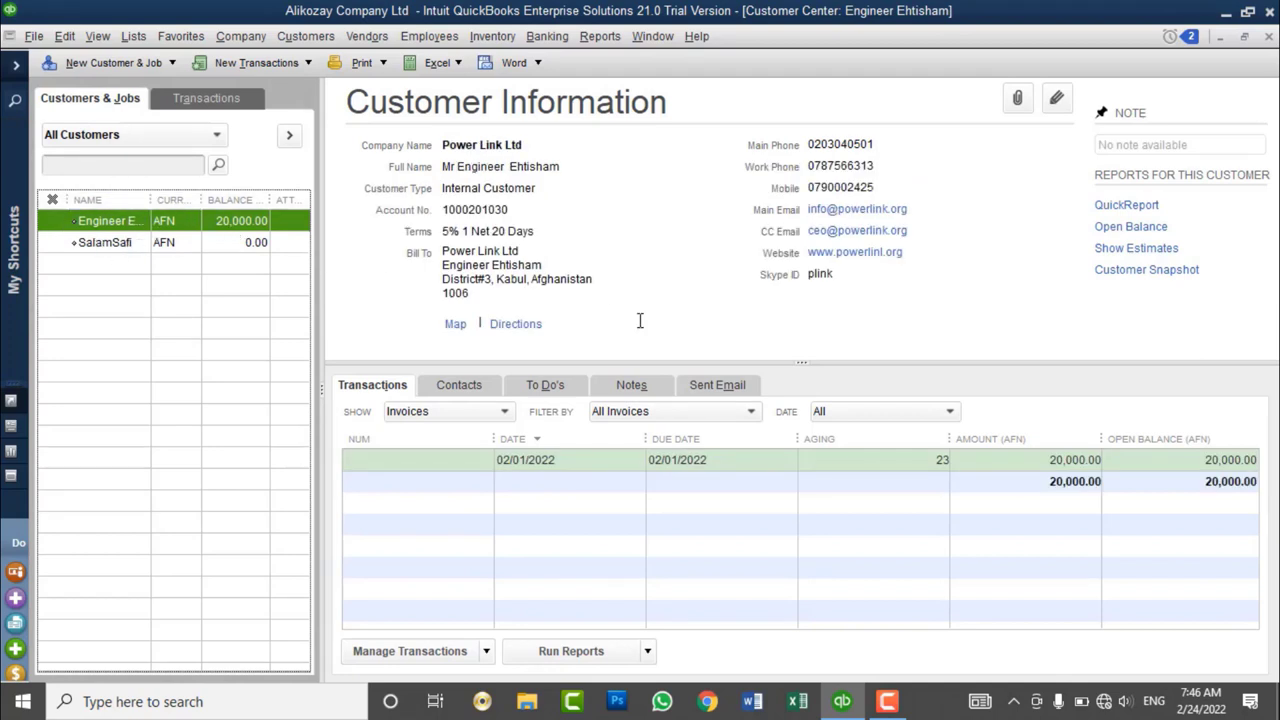
left_click(148, 246)
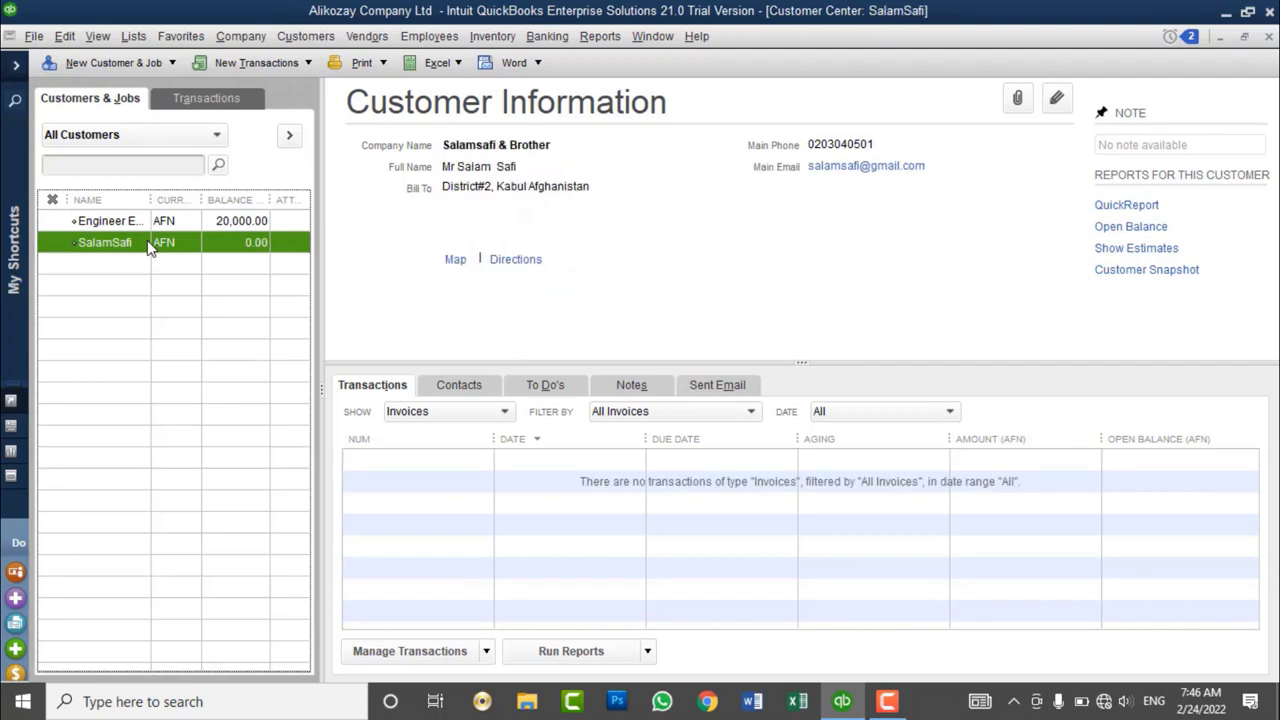
right_click(148, 248)
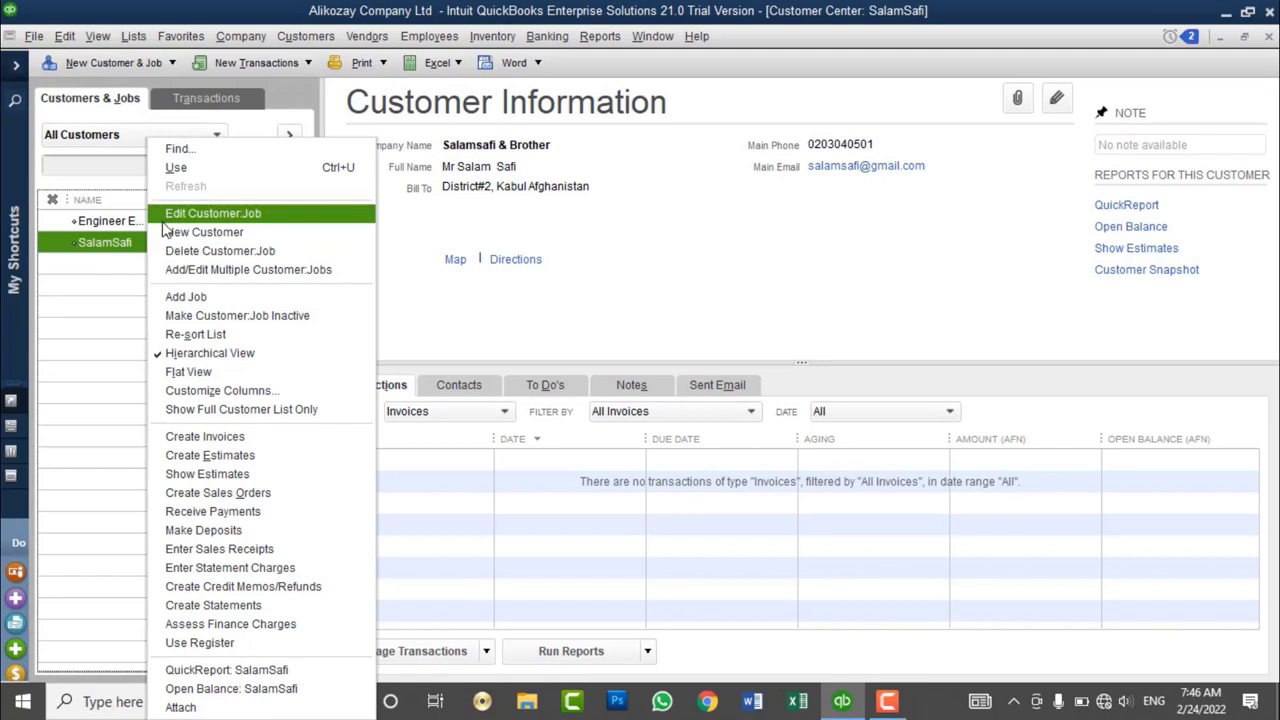
left_click(298, 316)
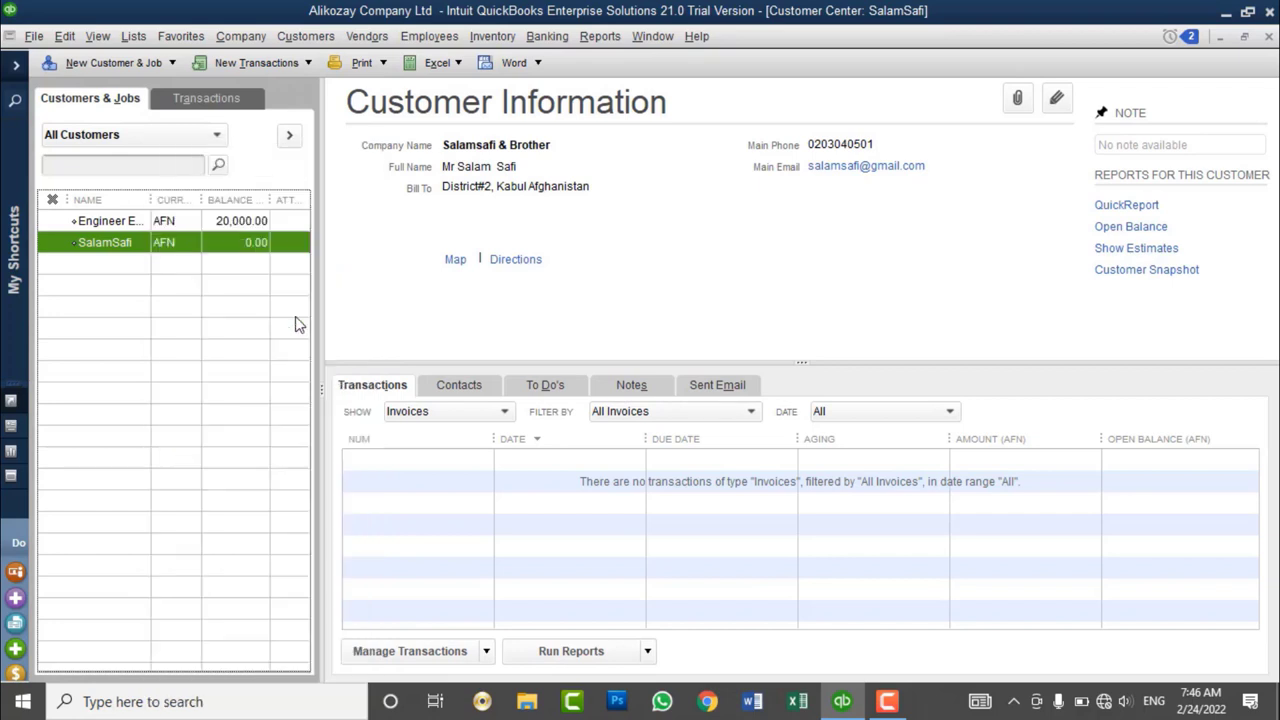
left_click(135, 140)
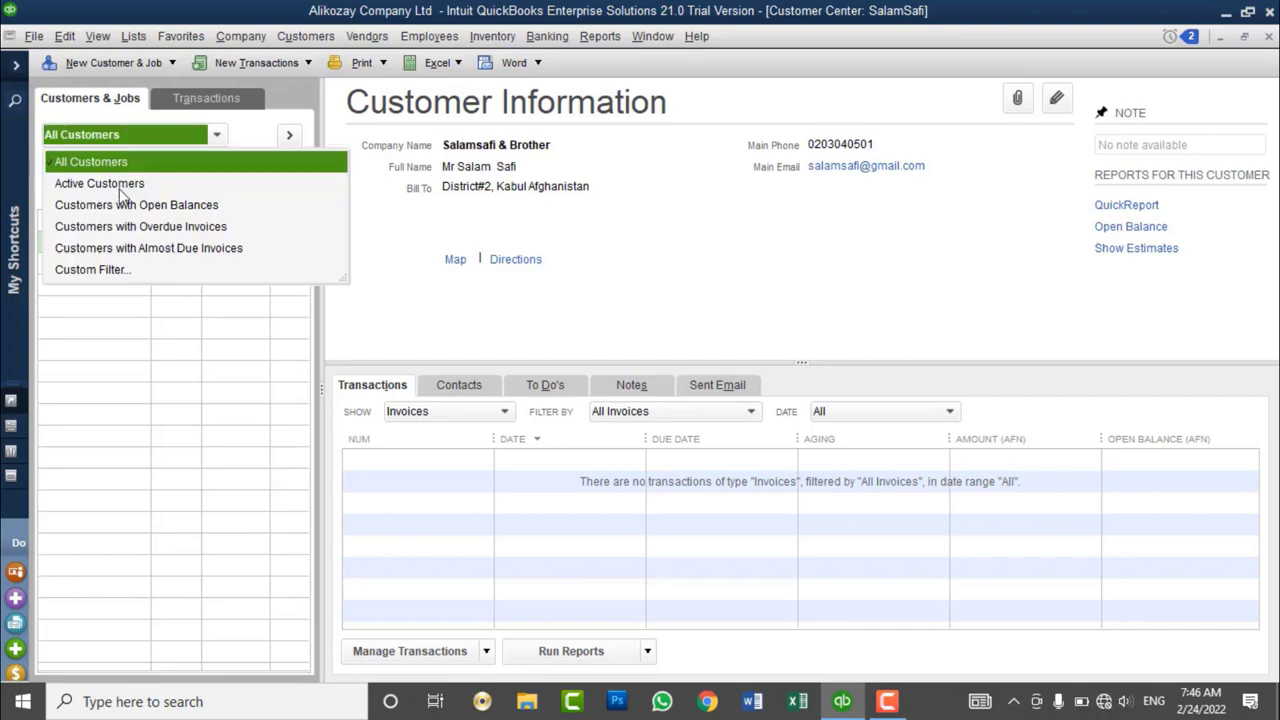
- Switch between Active and All Customers, finally filtering to Active Customers only
left_click(119, 186)
left_click(117, 135)
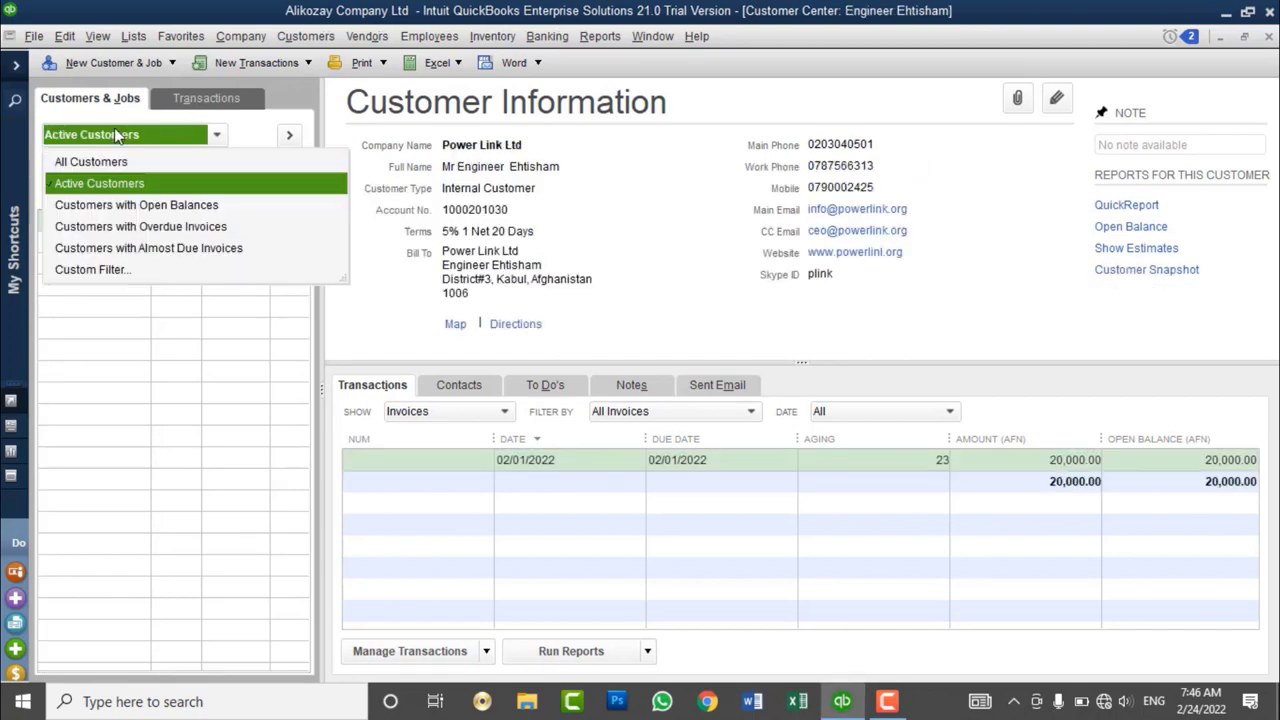
left_click(112, 160)
left_click(52, 245)
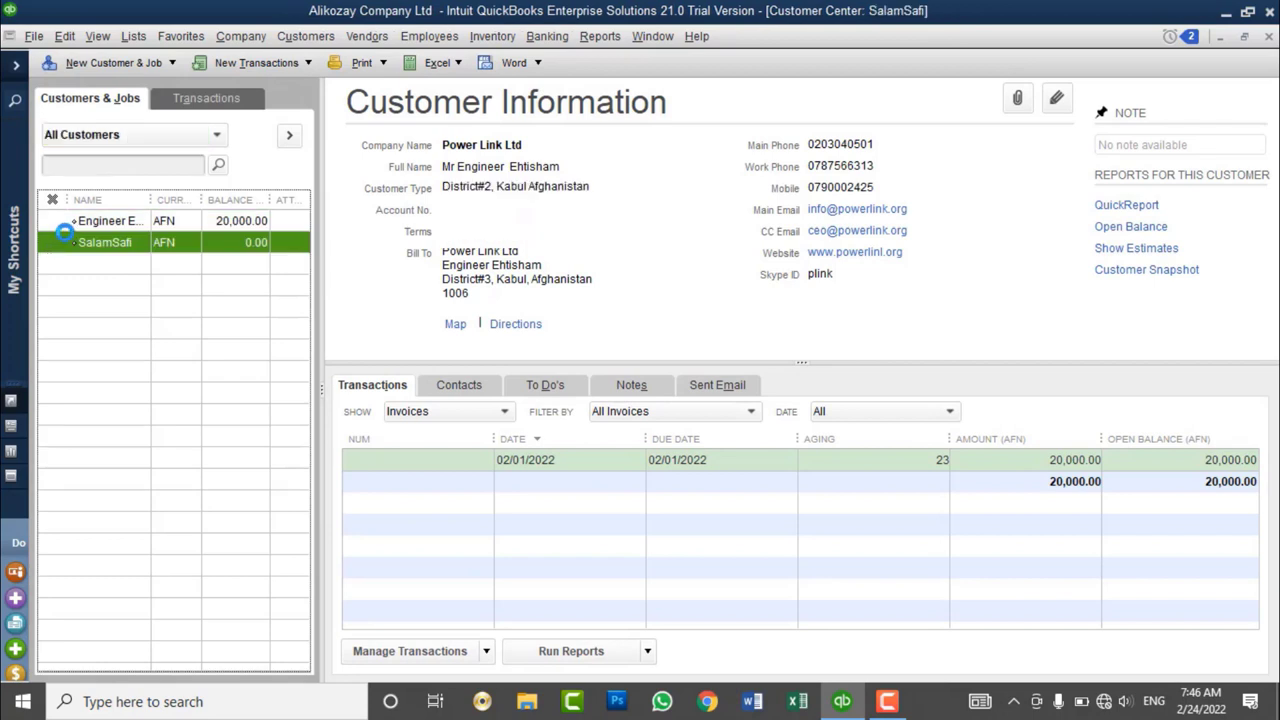
left_click(130, 143)
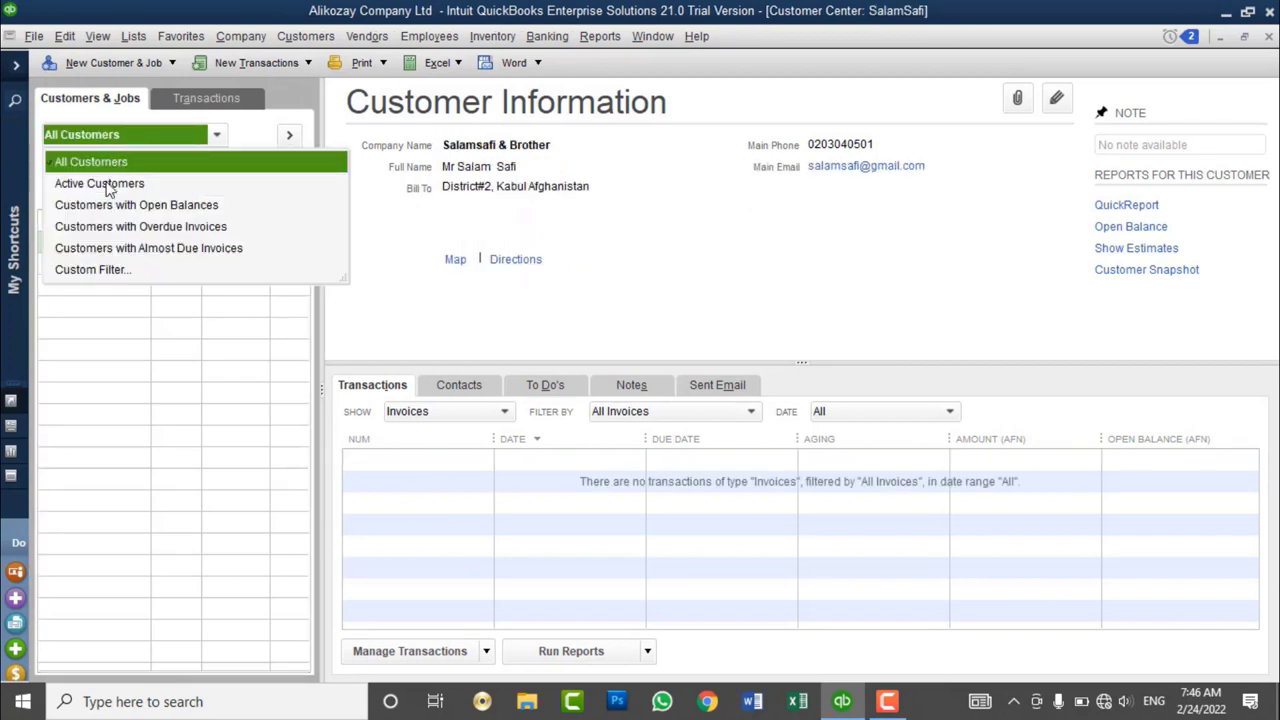
left_click(110, 184)
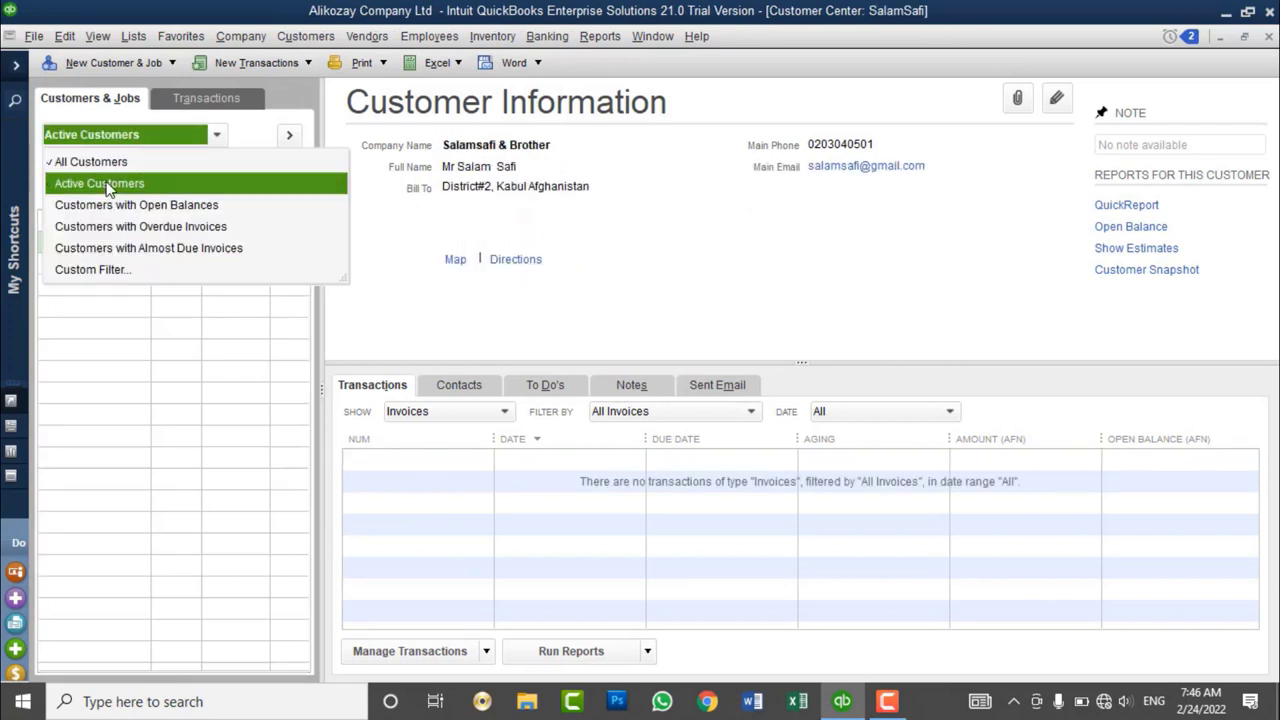
left_click(118, 62)
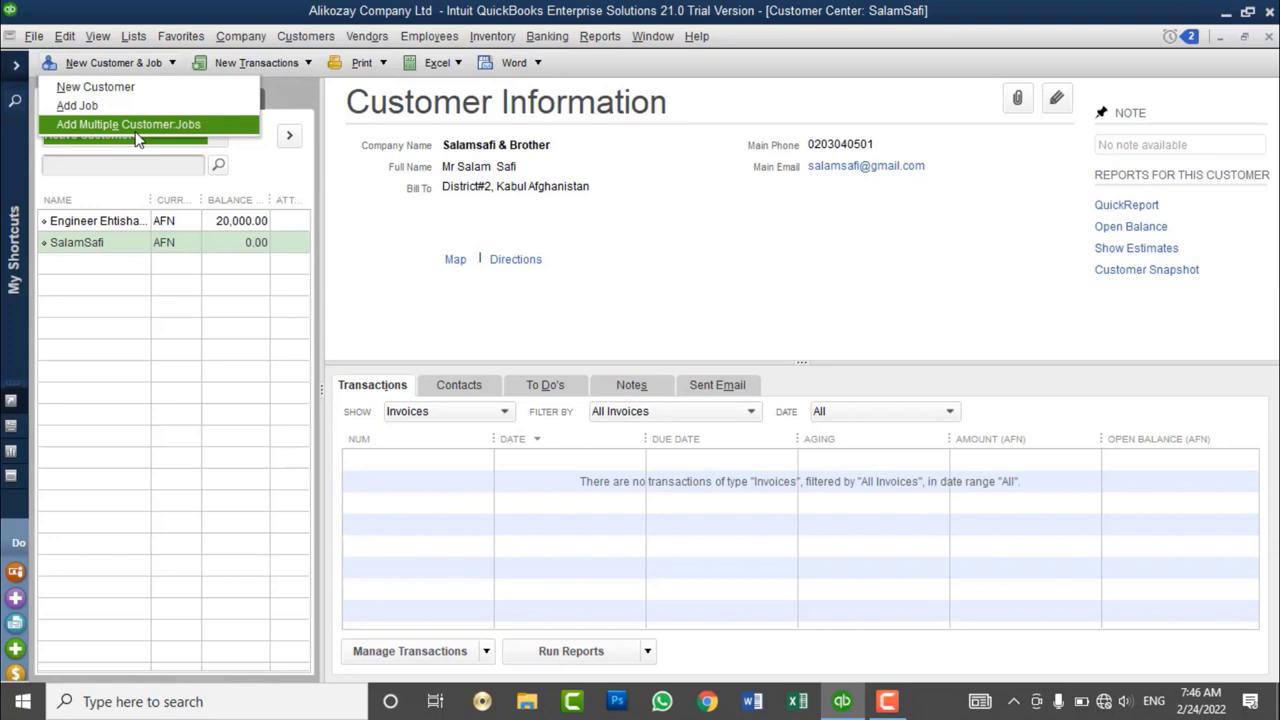
left_click(365, 214)
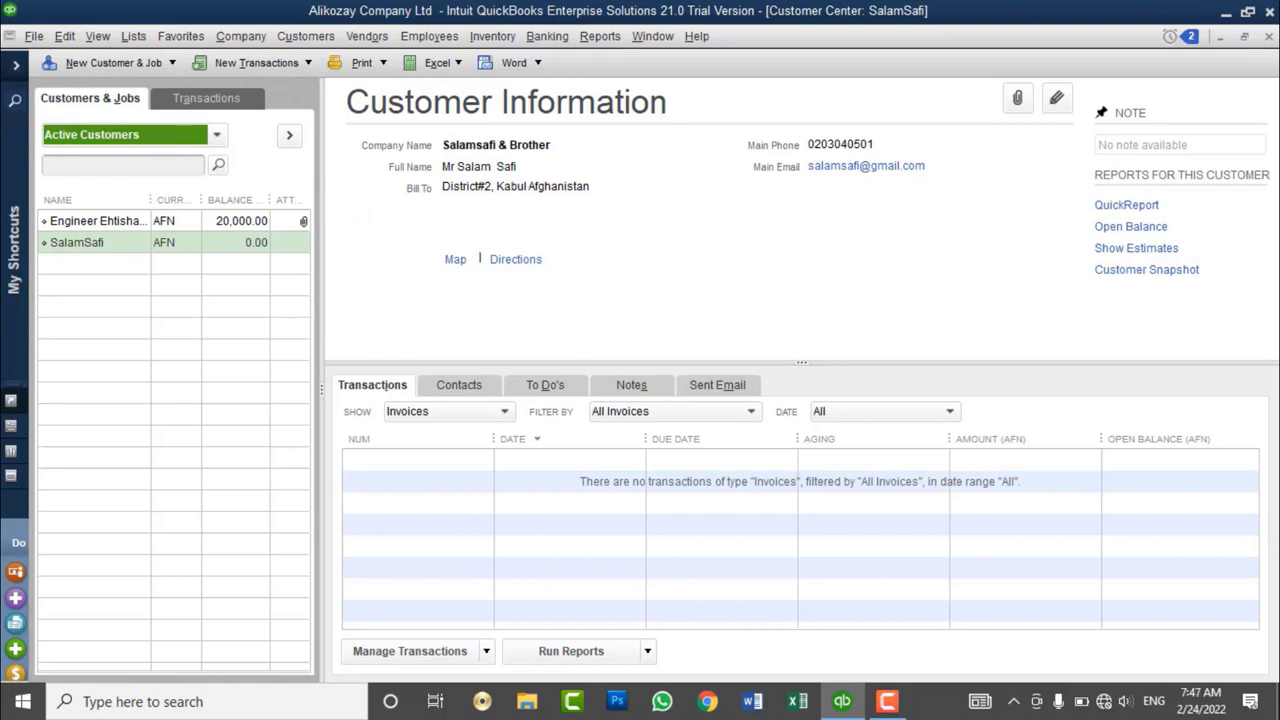
left_click(175, 244)
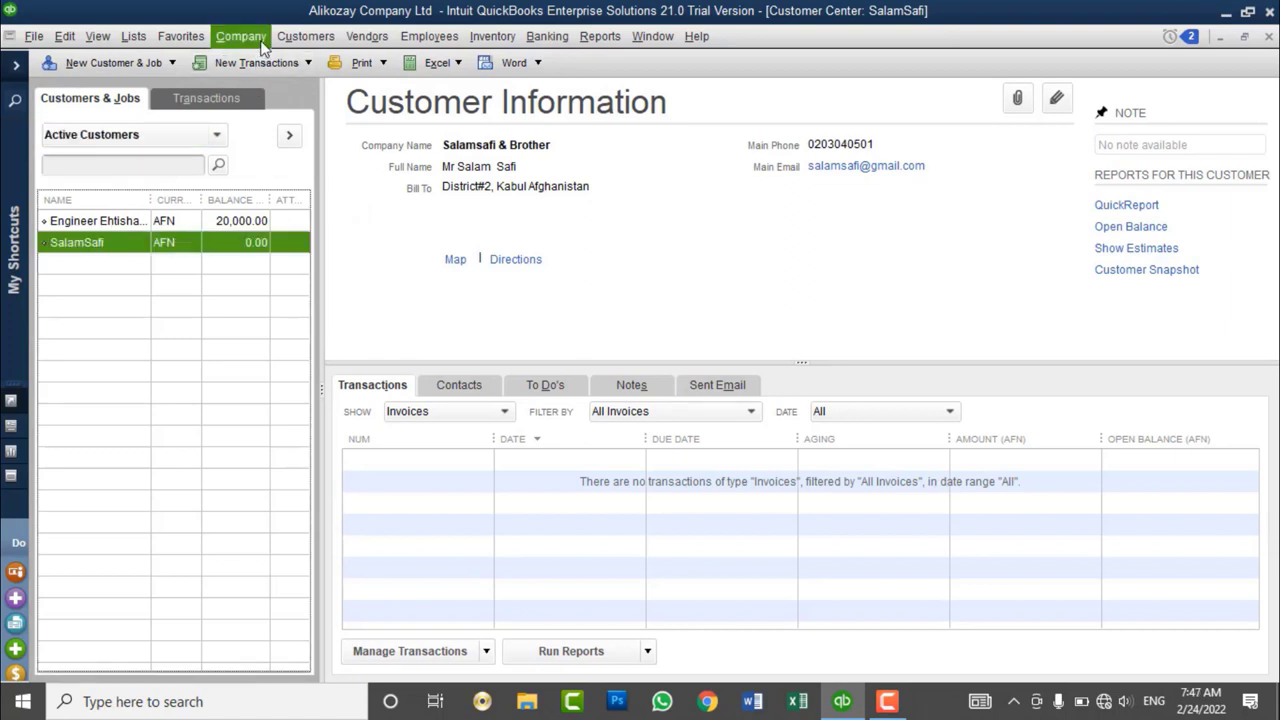
left_click(300, 37)
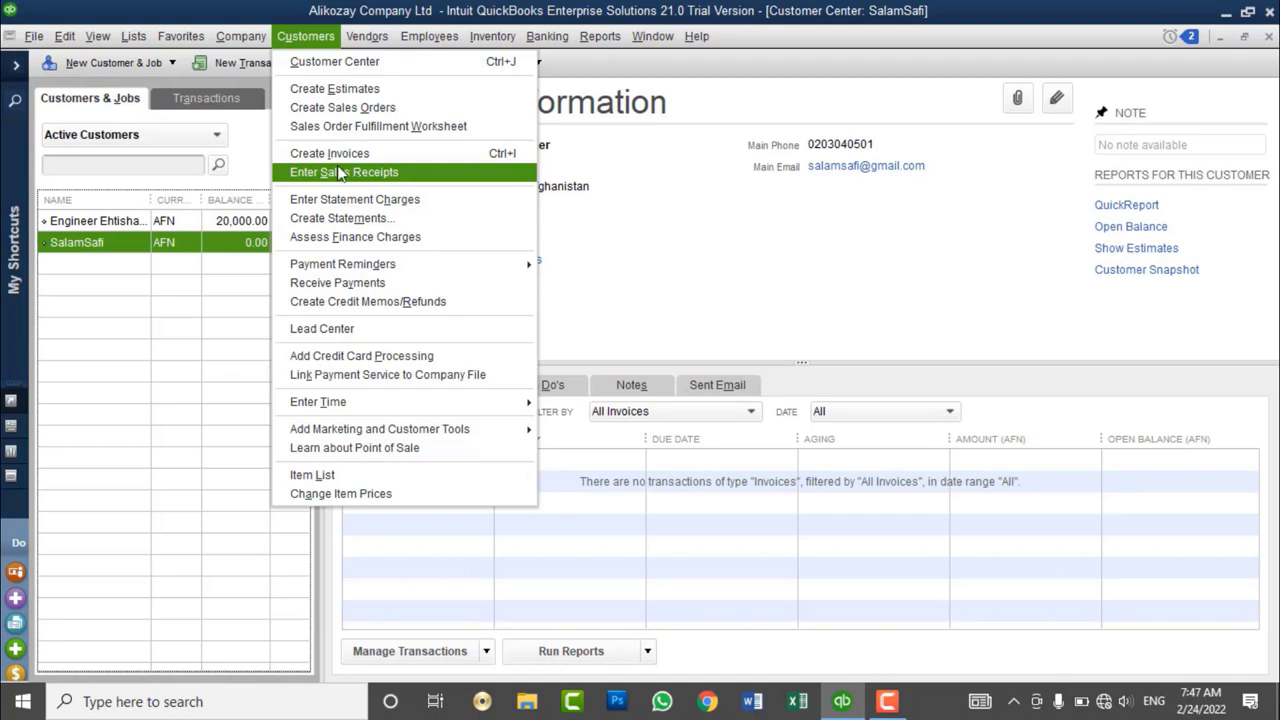
left_click(172, 272)
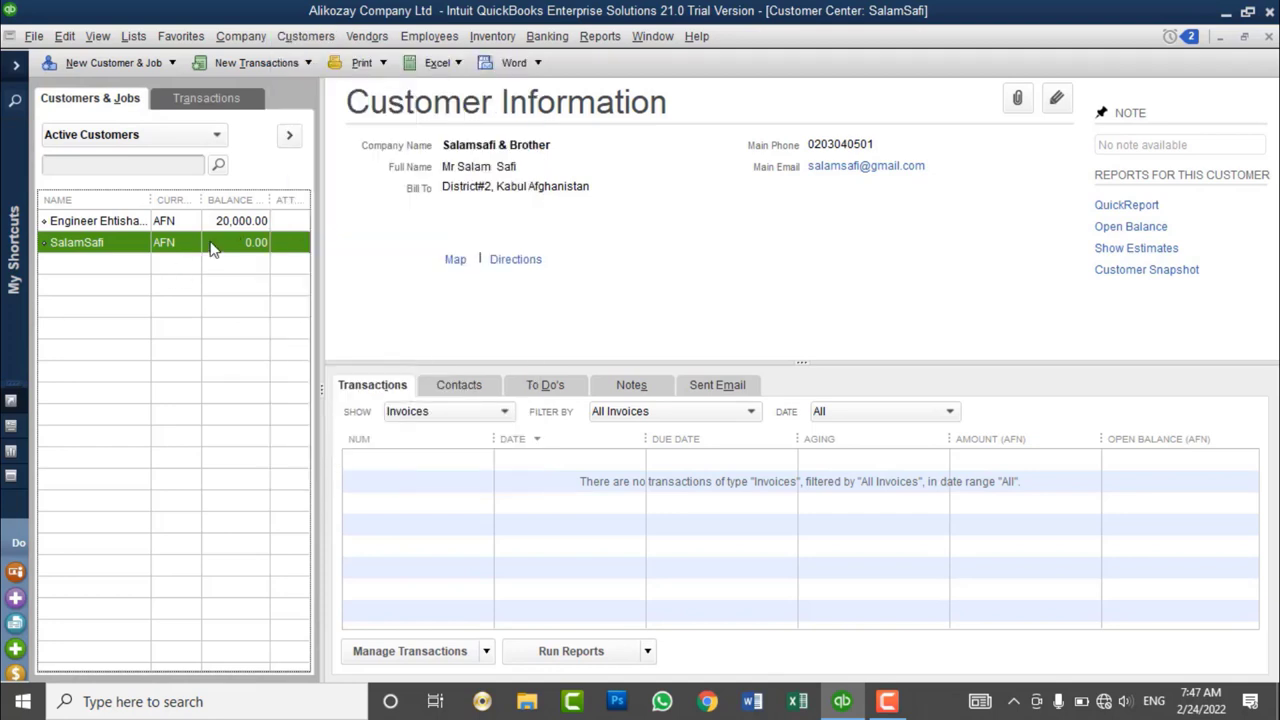
left_click(797, 701)
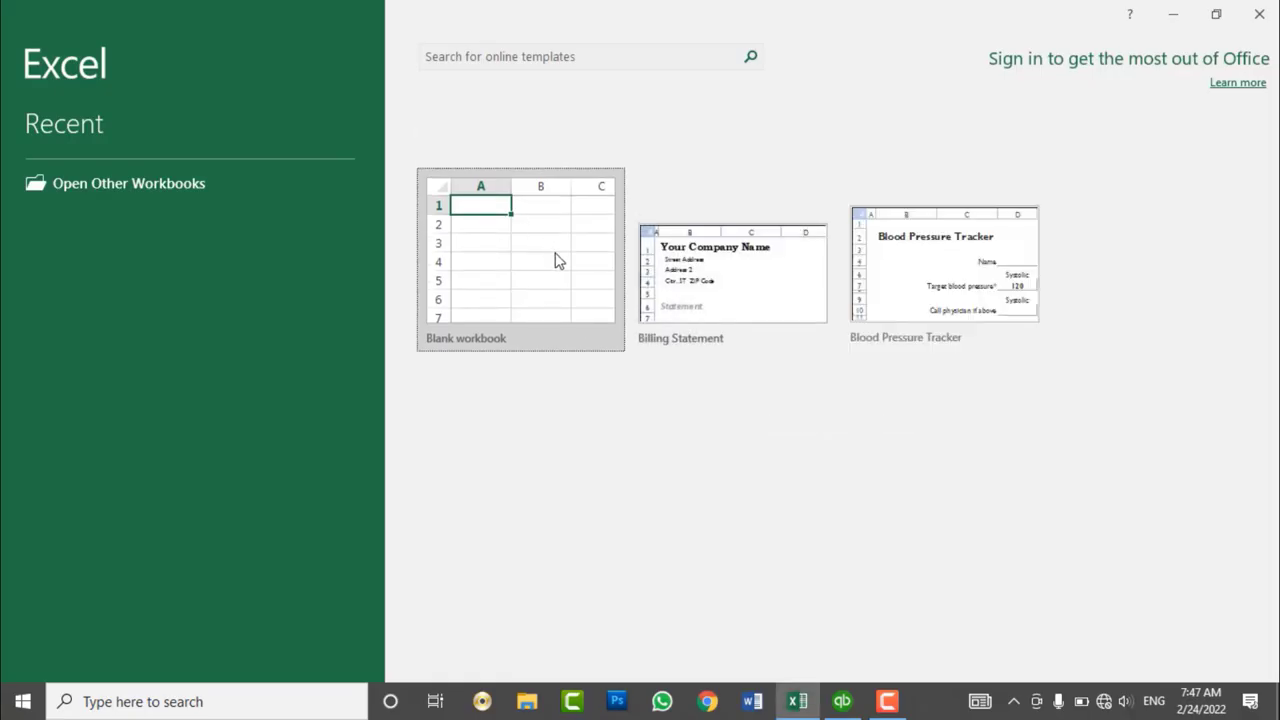
- Create a blank workbook with Company Name and First Name in A1:B1, widening columns A and B
left_click(545, 259)
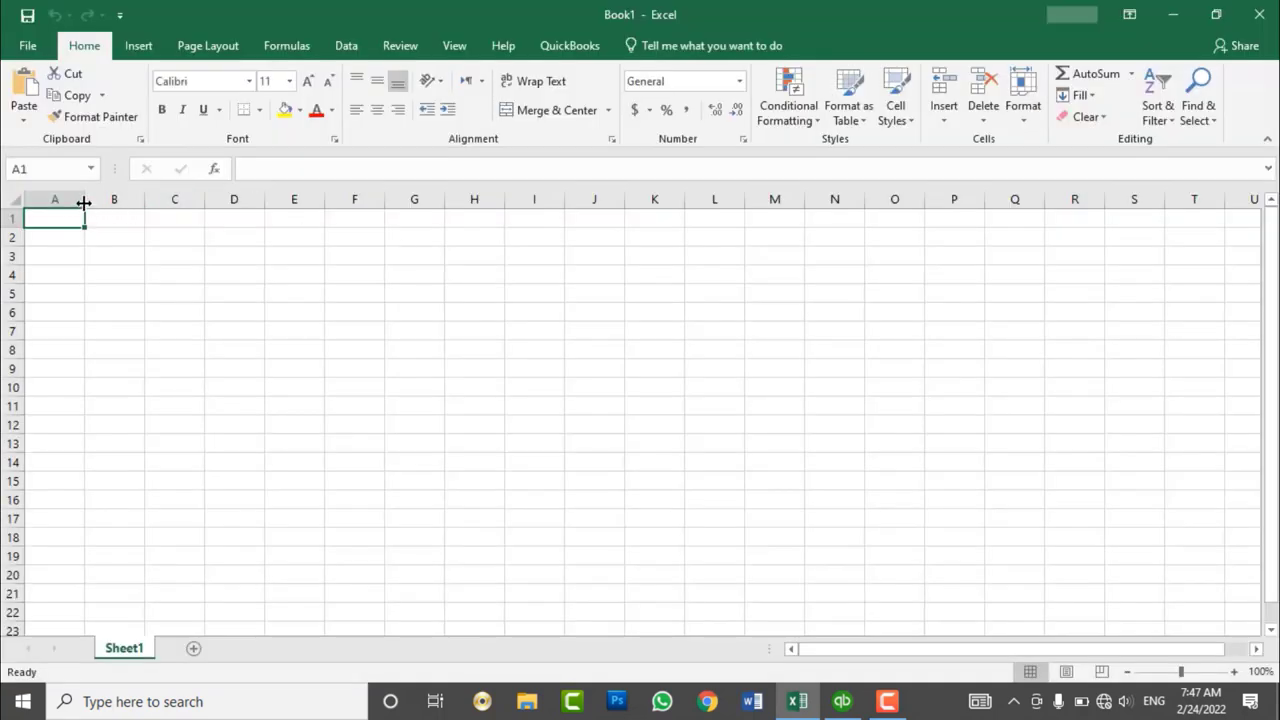
type("Comp")
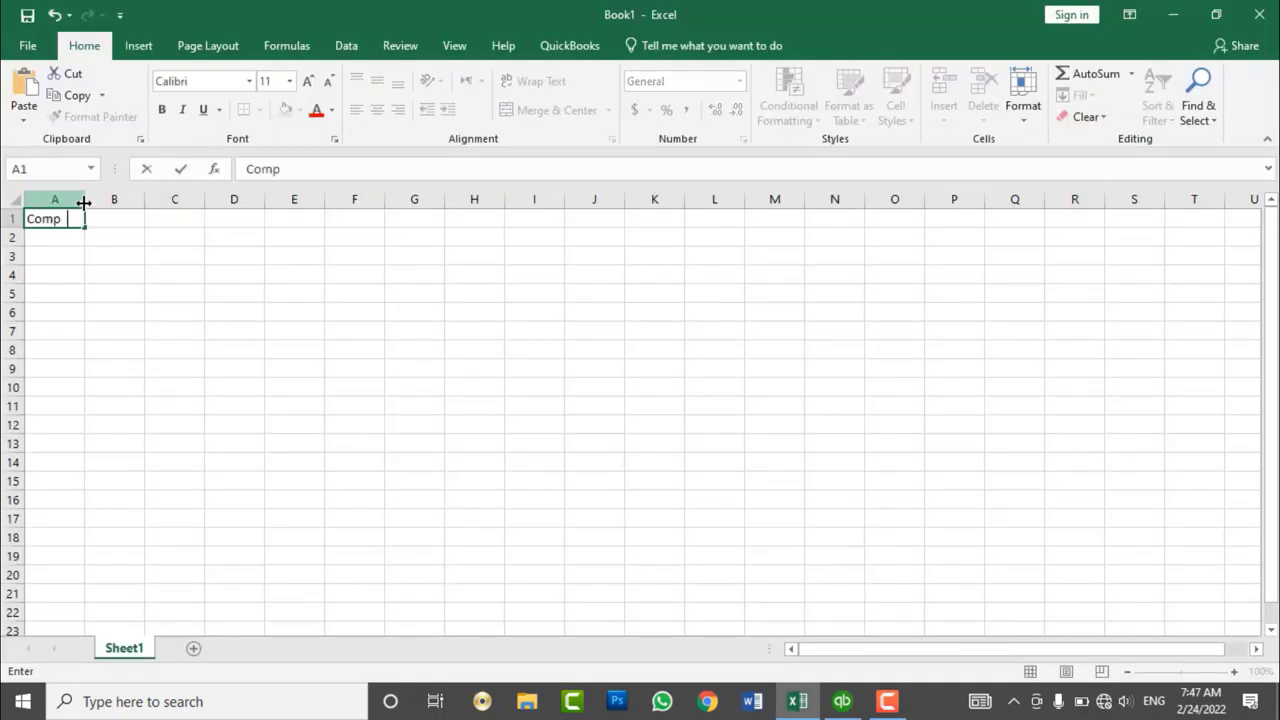
type("any Name")
key("Tab")
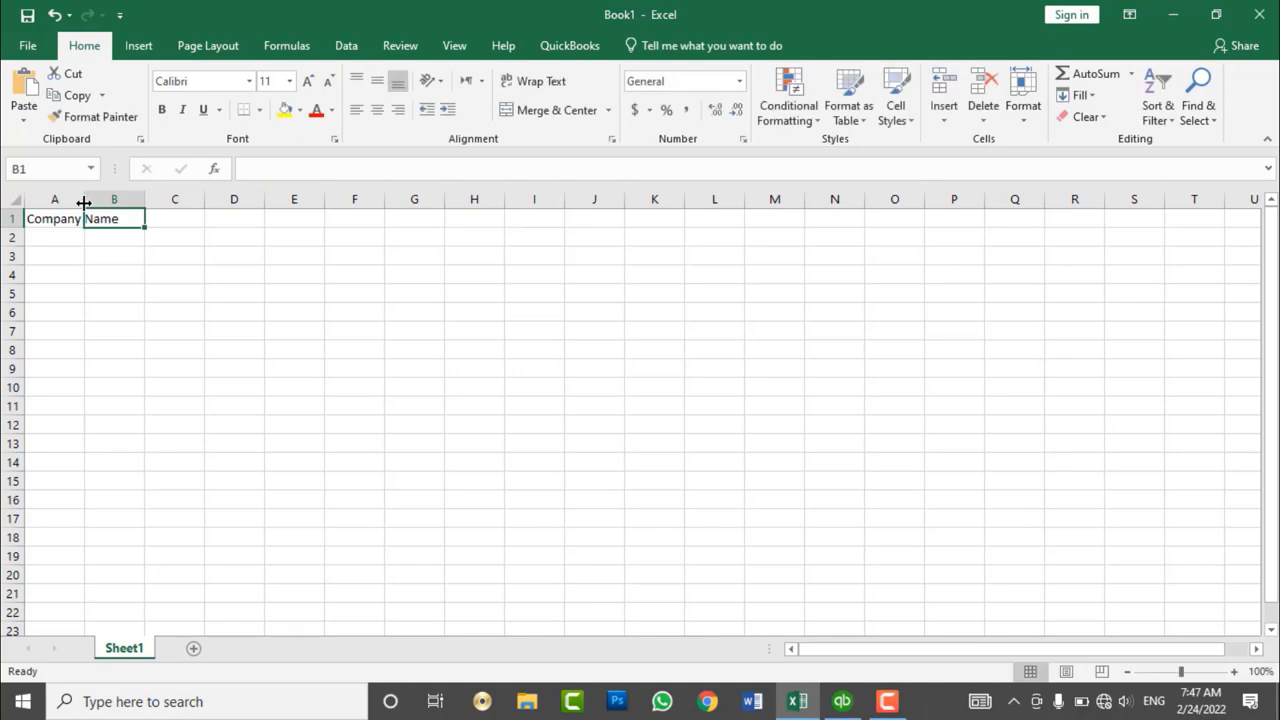
double_click(84, 201)
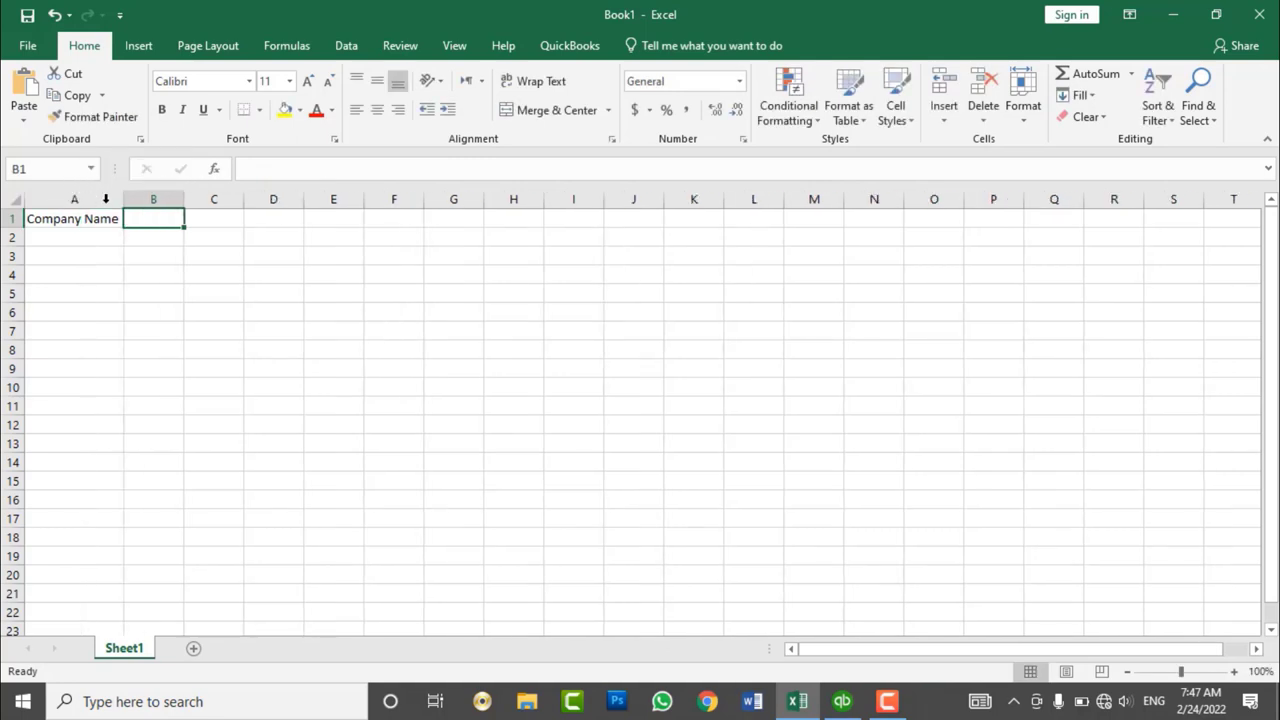
left_click_drag(184, 200, 216, 208)
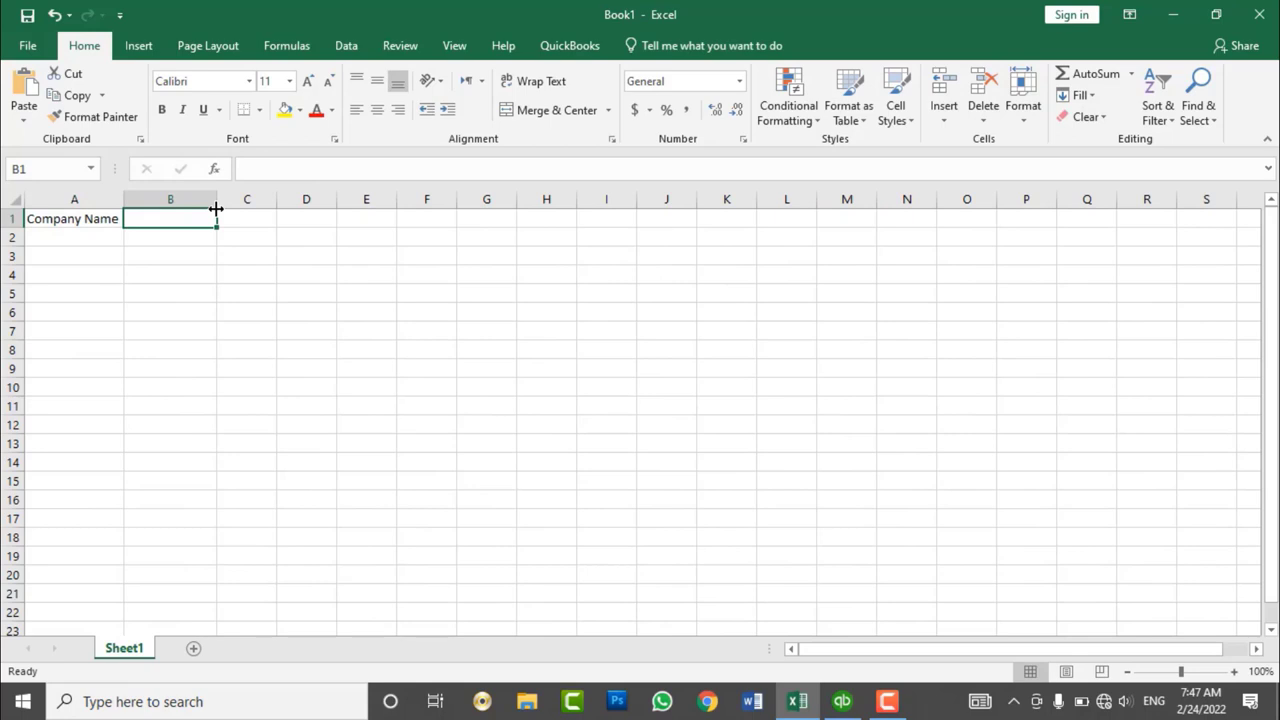
type("First Name")
key("Tab")
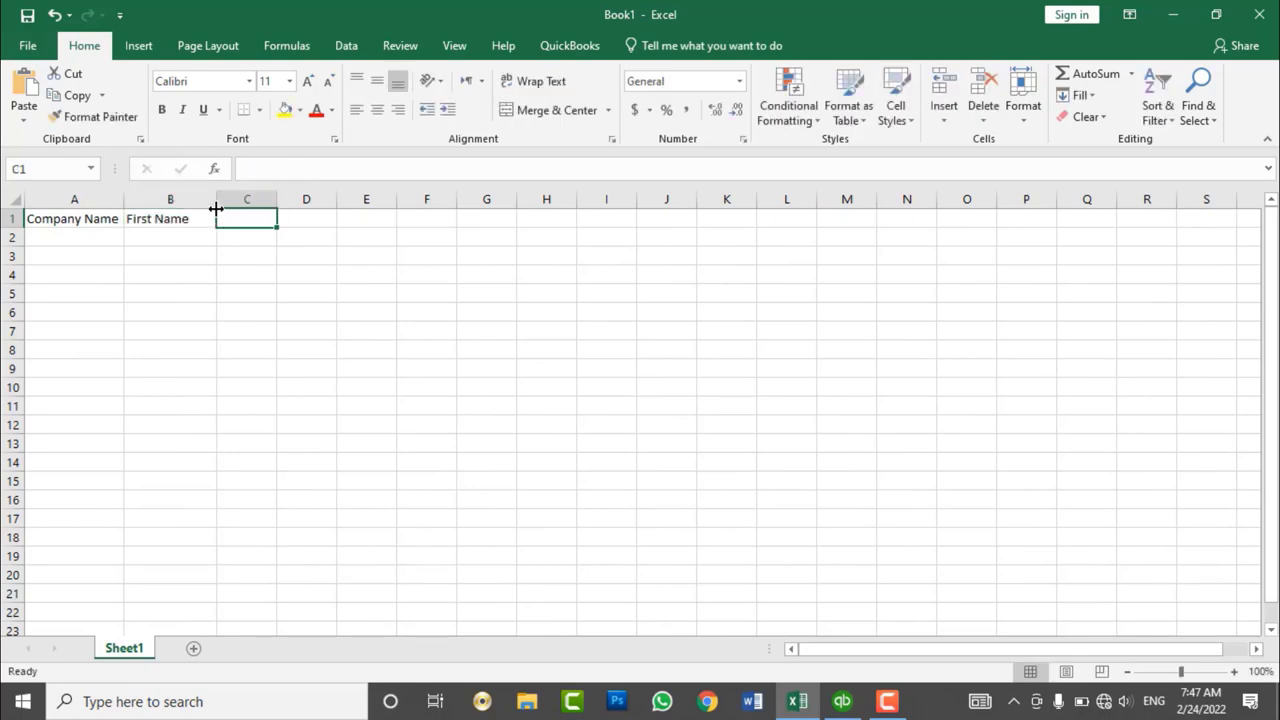
- Add Last Name, Phone Name, Email Address and Address headings in C1:F1, autofitting column C
type("Last Name")
key("Tab")
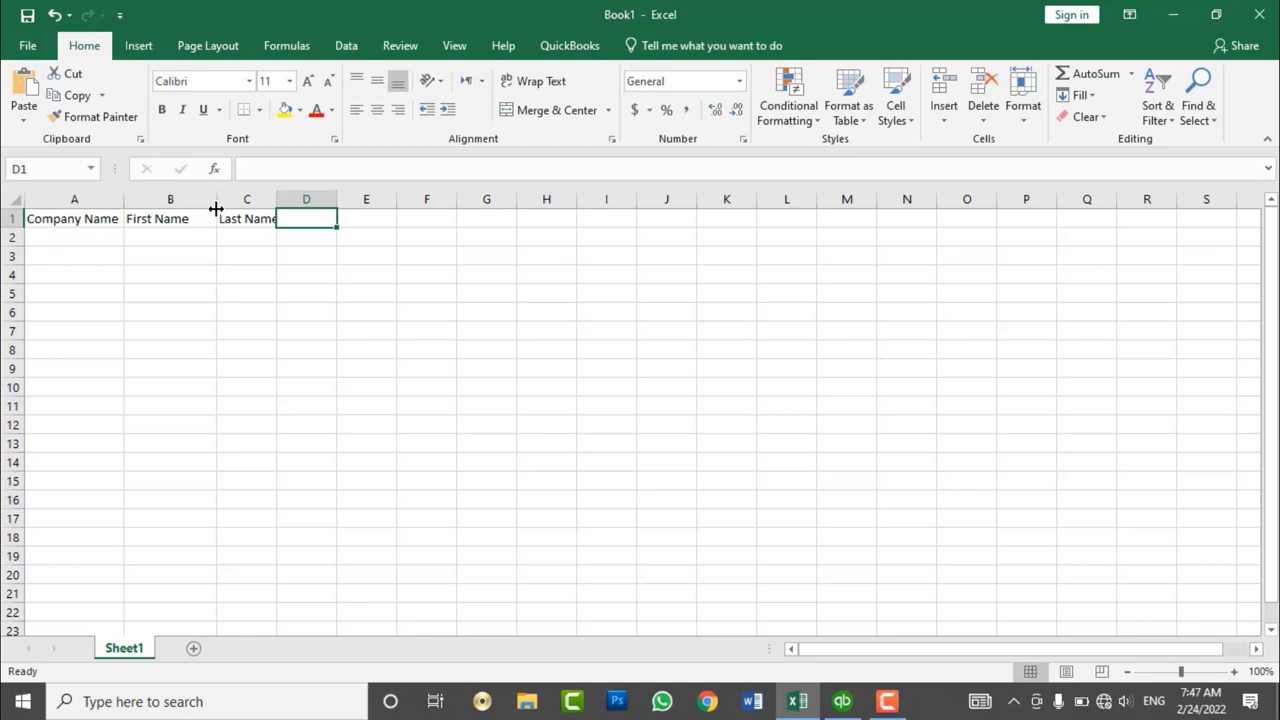
type("Pho")
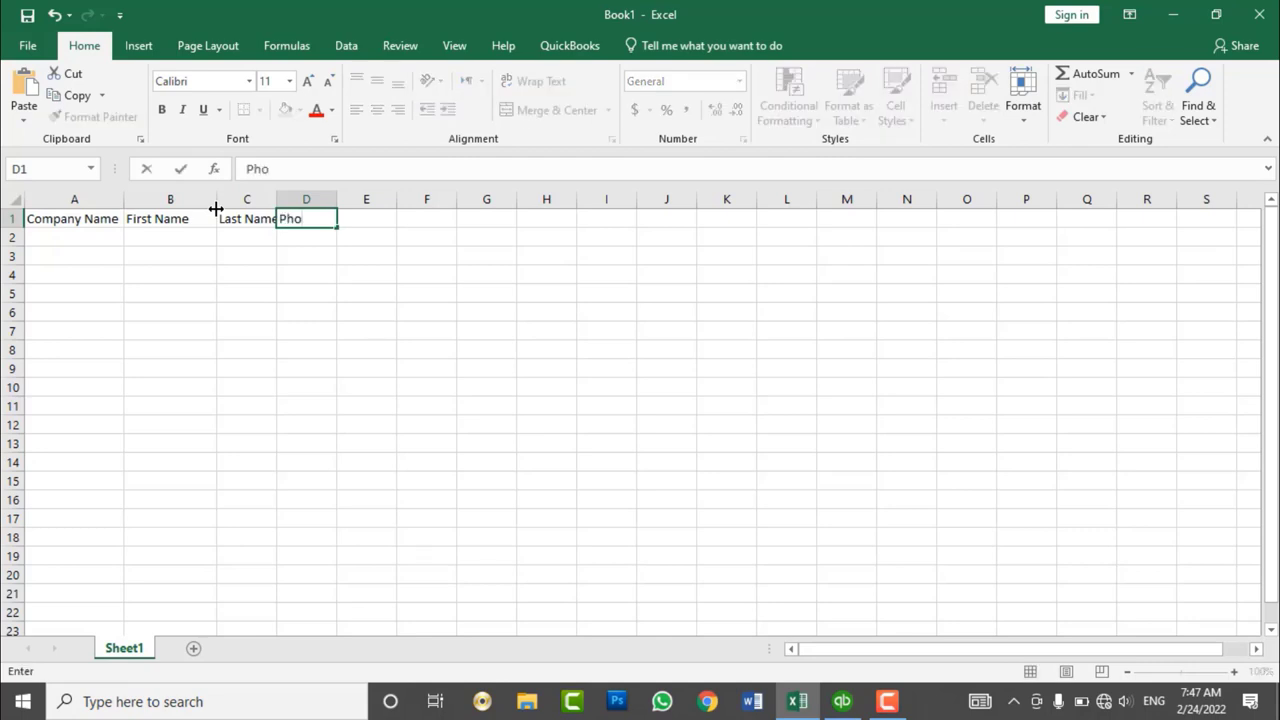
type("ne Name")
key("Tab")
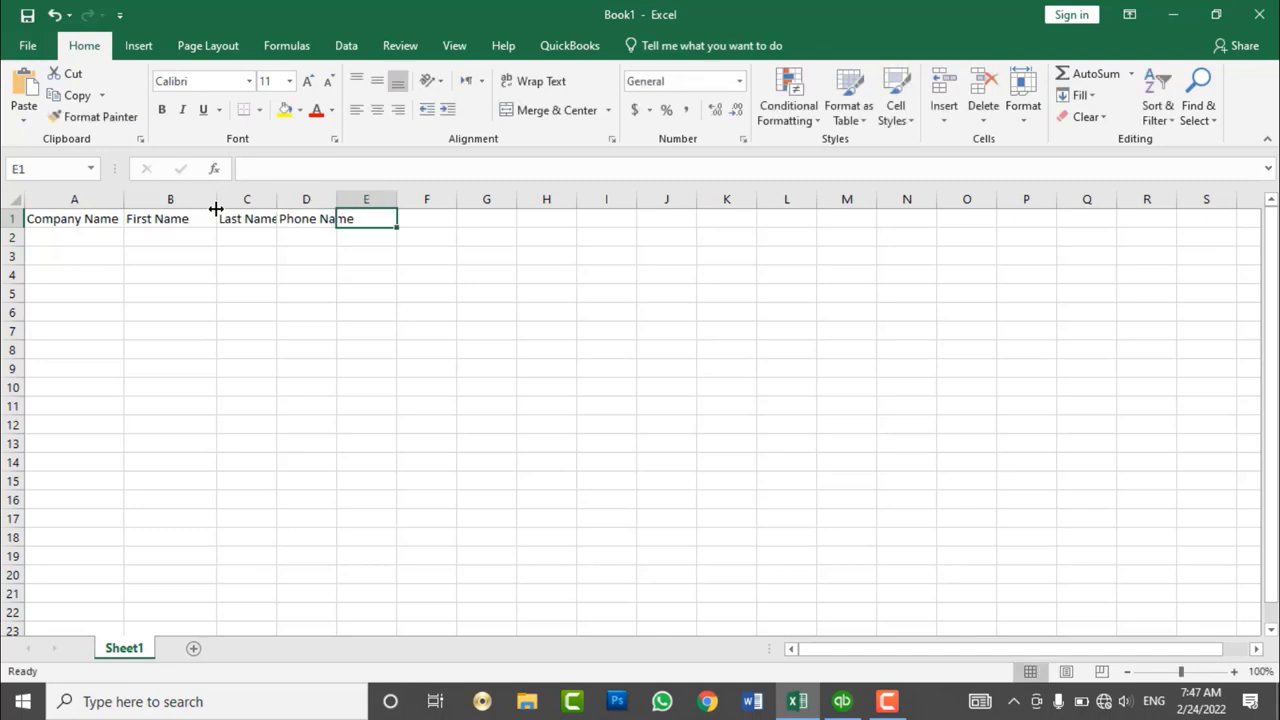
type("Email Address")
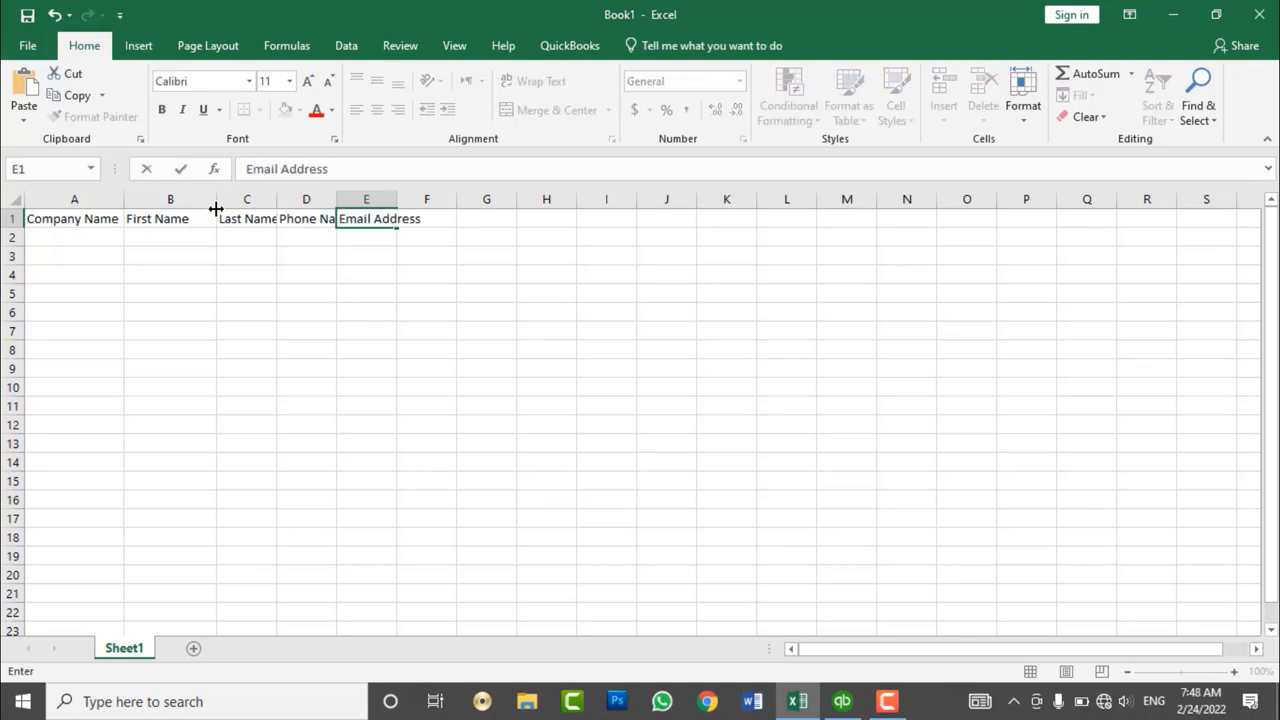
key("Tab")
type("P")
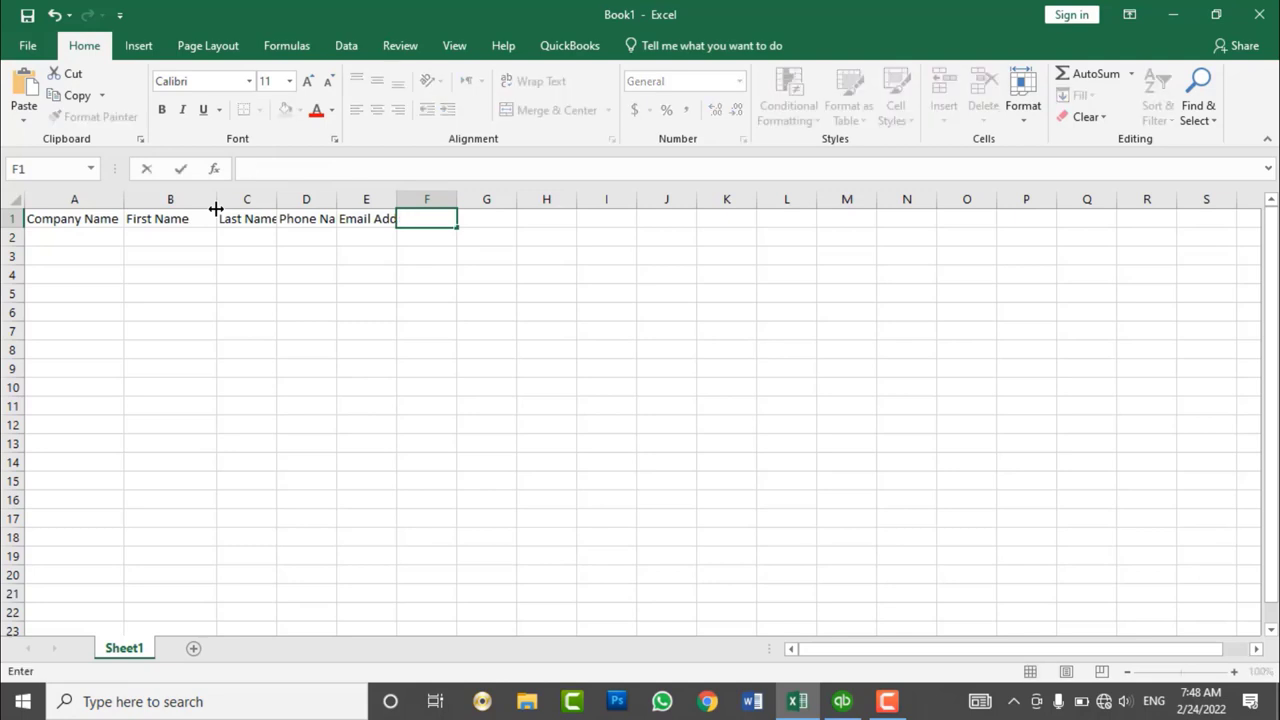
type("Add")
key("BackSpace")
key("BackSpace")
key("BackSpace")
key("BackSpace")
key("BackSpace")
type("C")
key("BackSpace")
type("Address")
key("Return")
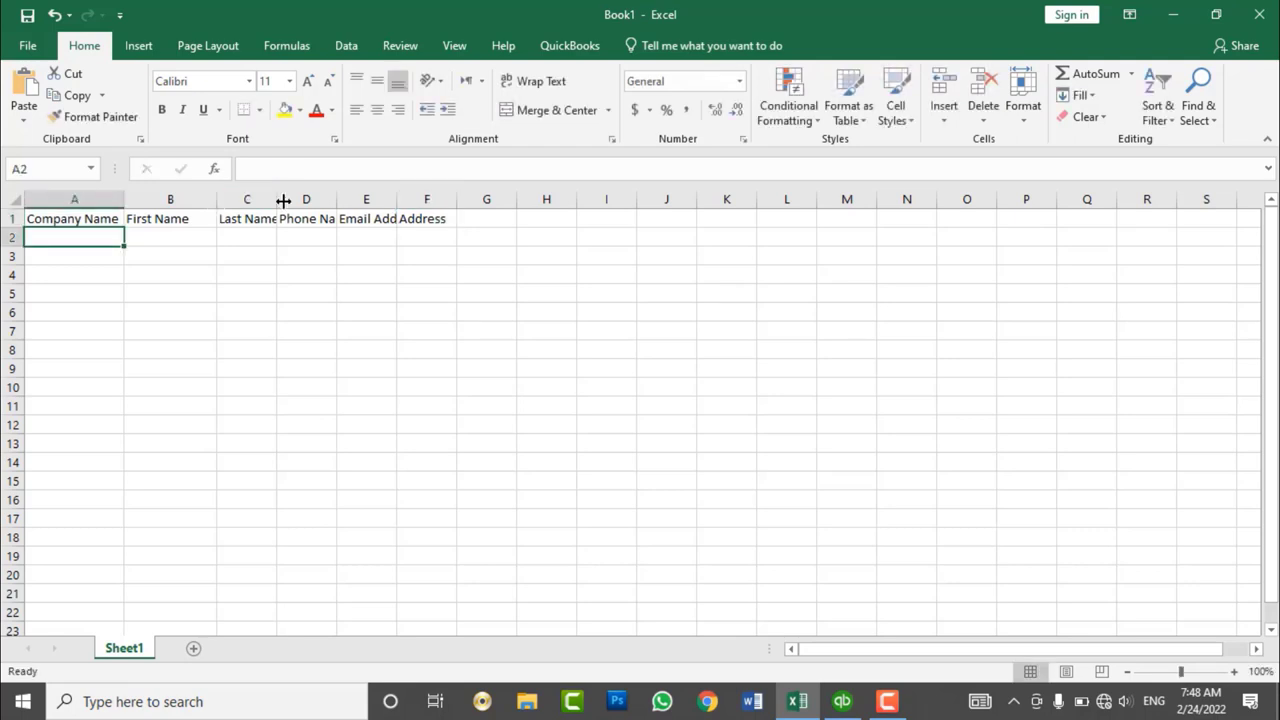
double_click(278, 200)
- Widen the header columns and enter Islam & Brothers with its contact's first and last name in row 2
left_click_drag(343, 202, 607, 201)
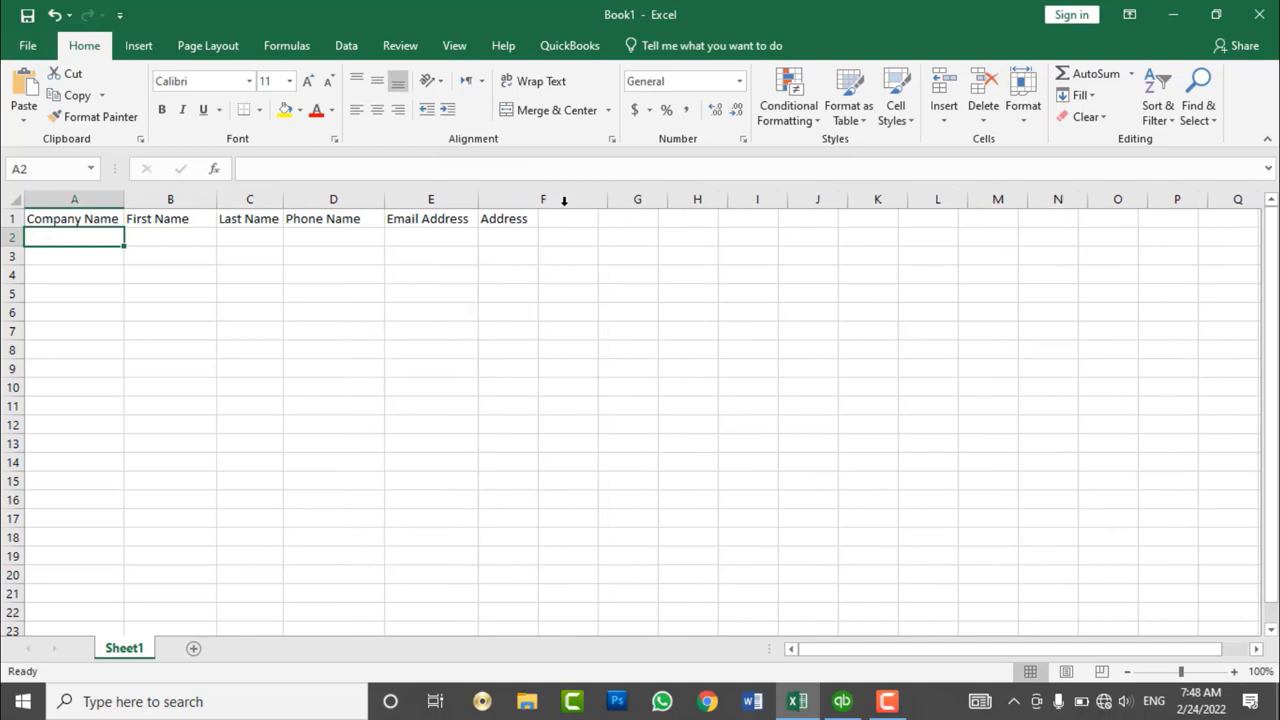
left_click_drag(284, 202, 303, 207)
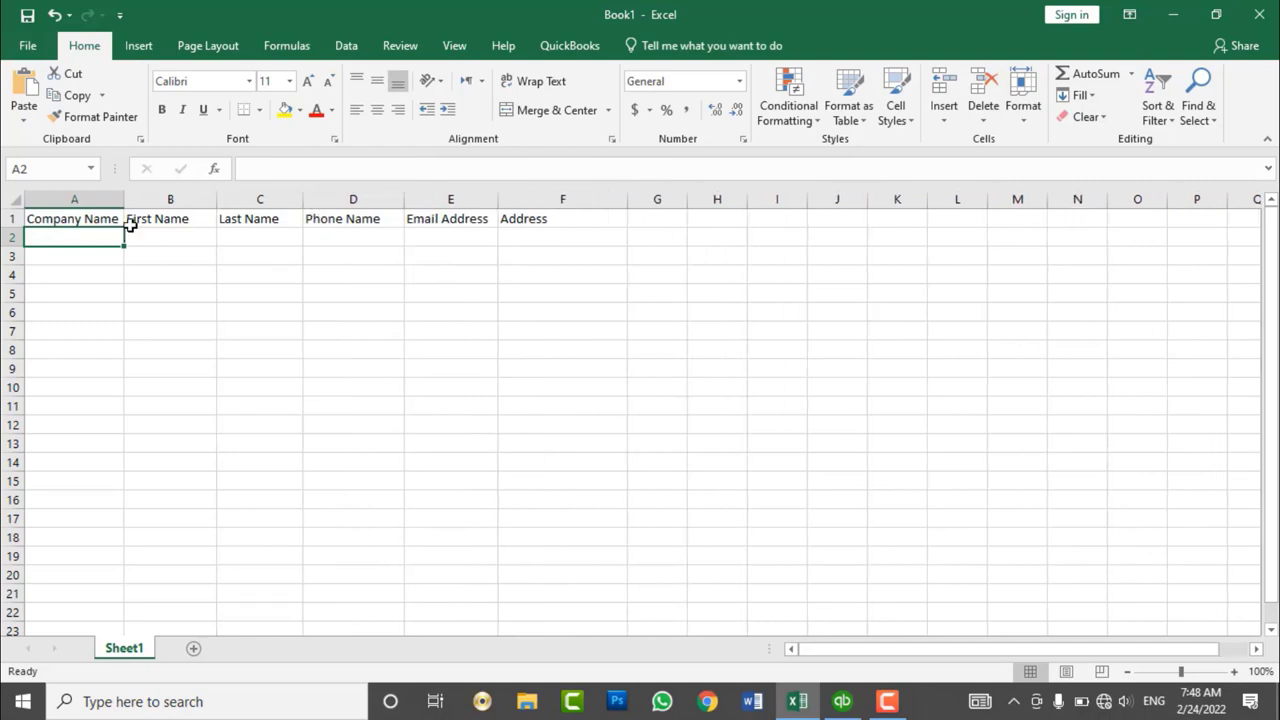
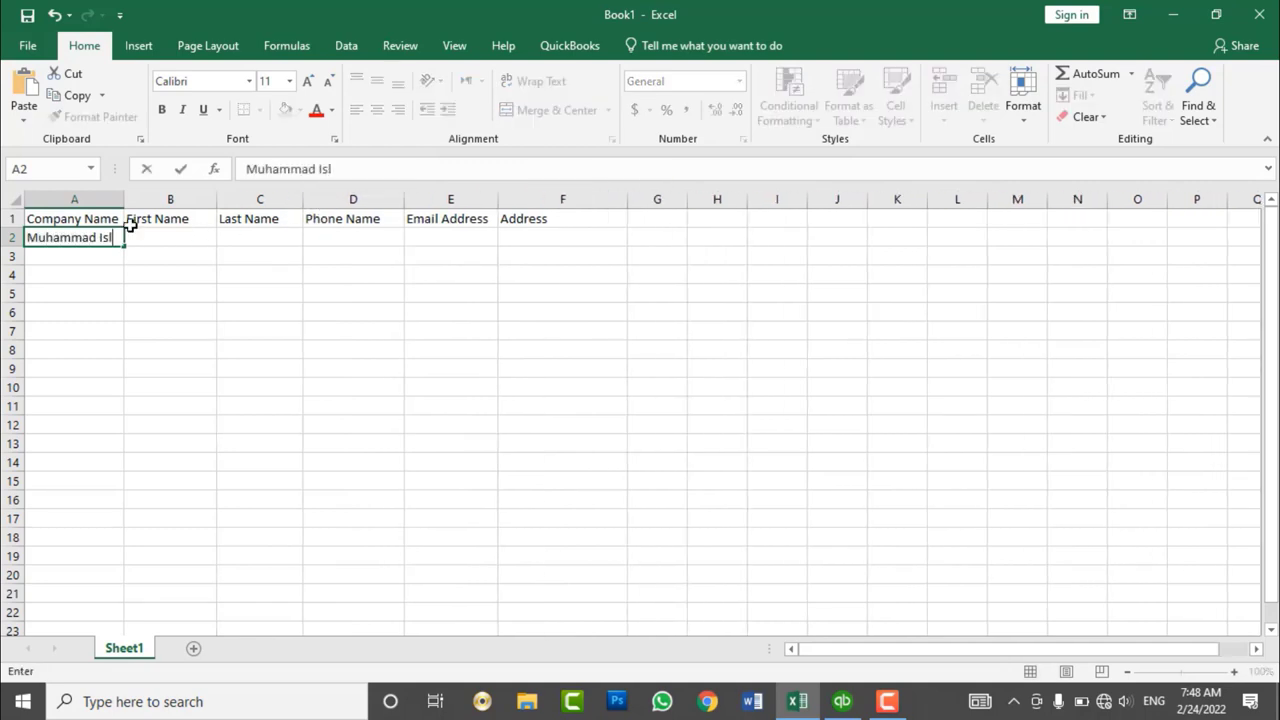
key("Tab")
type("Sa")
key("Tab")
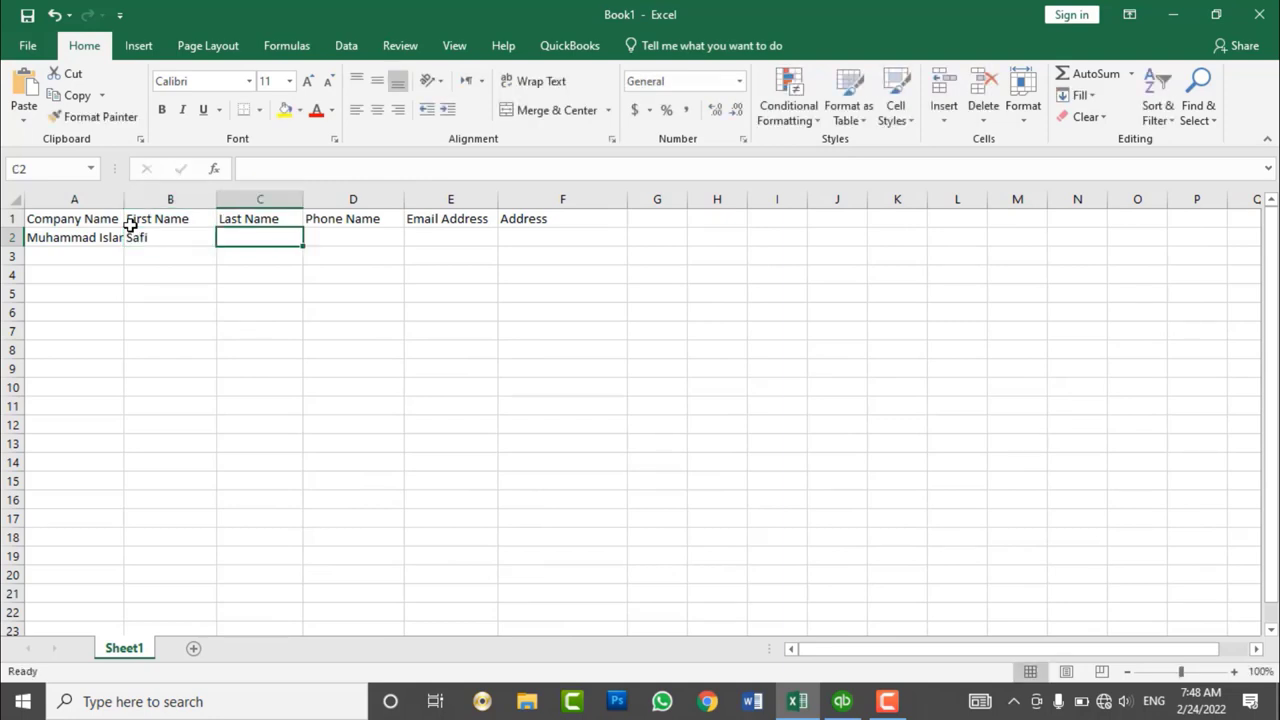
key("Down")
key("Down")
key("Left")
key("Left")
key("Up")
key("Up")
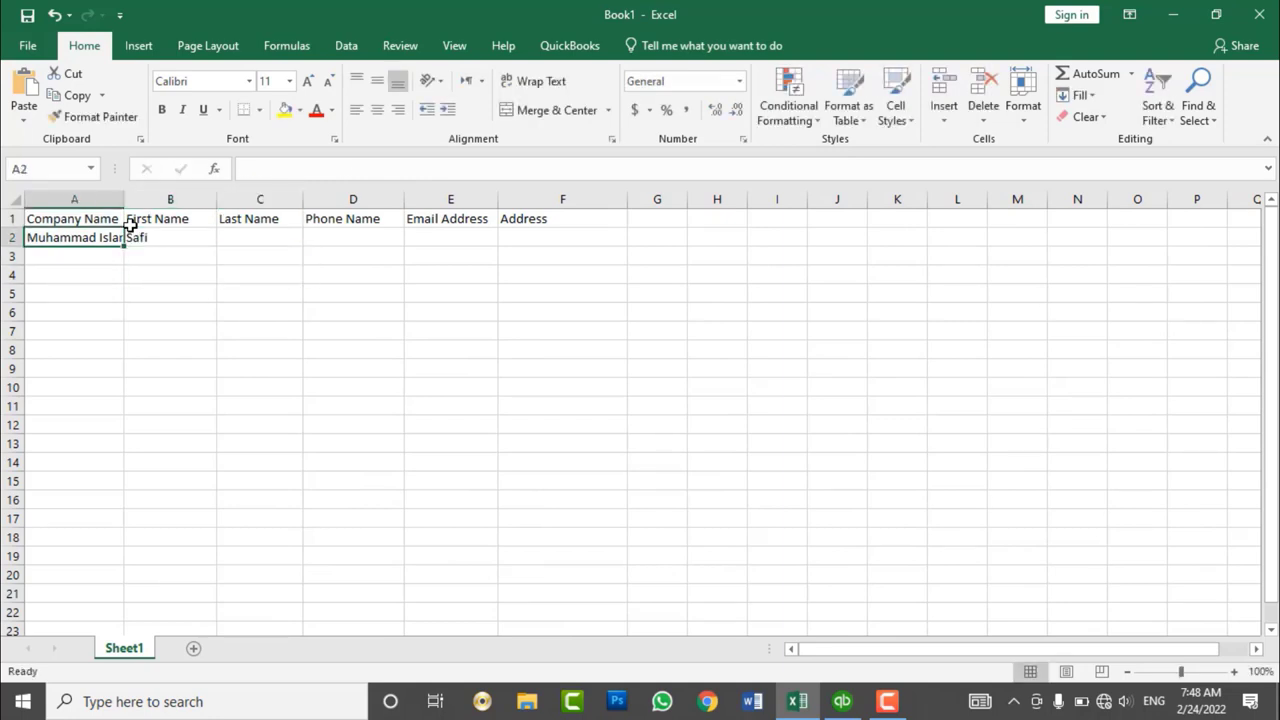
type("Islam")
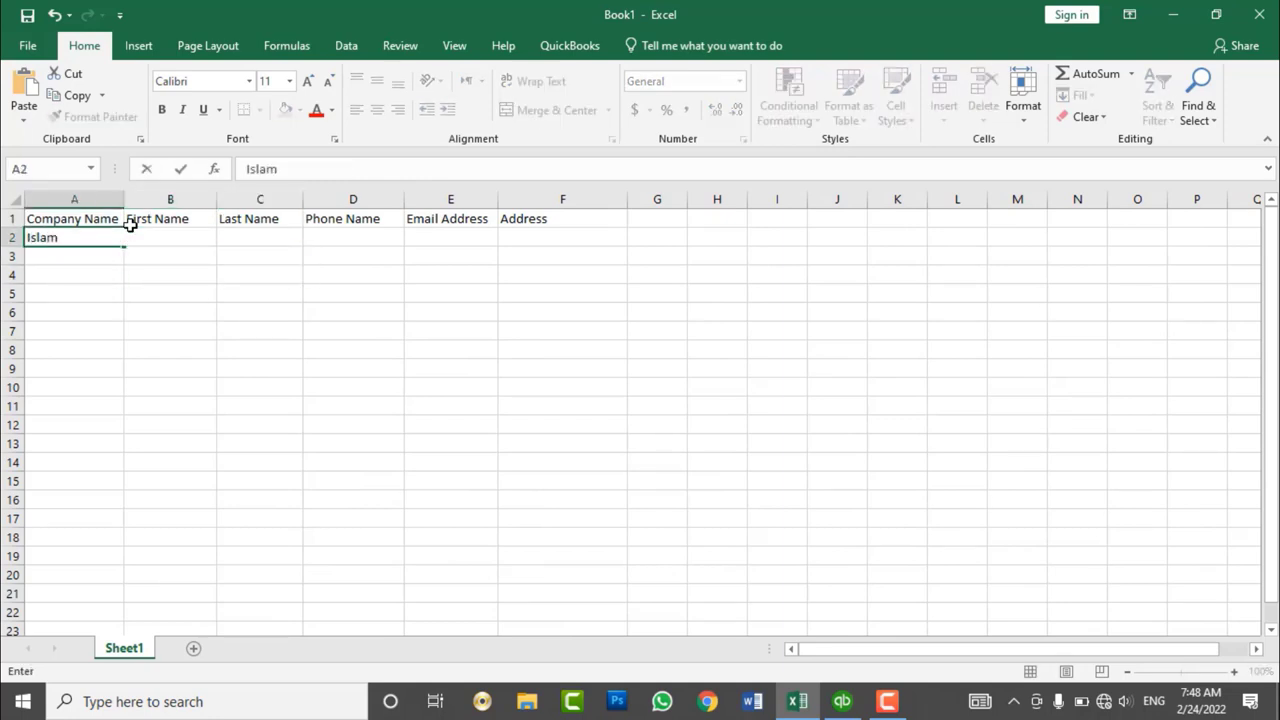
type(" & Brothers")
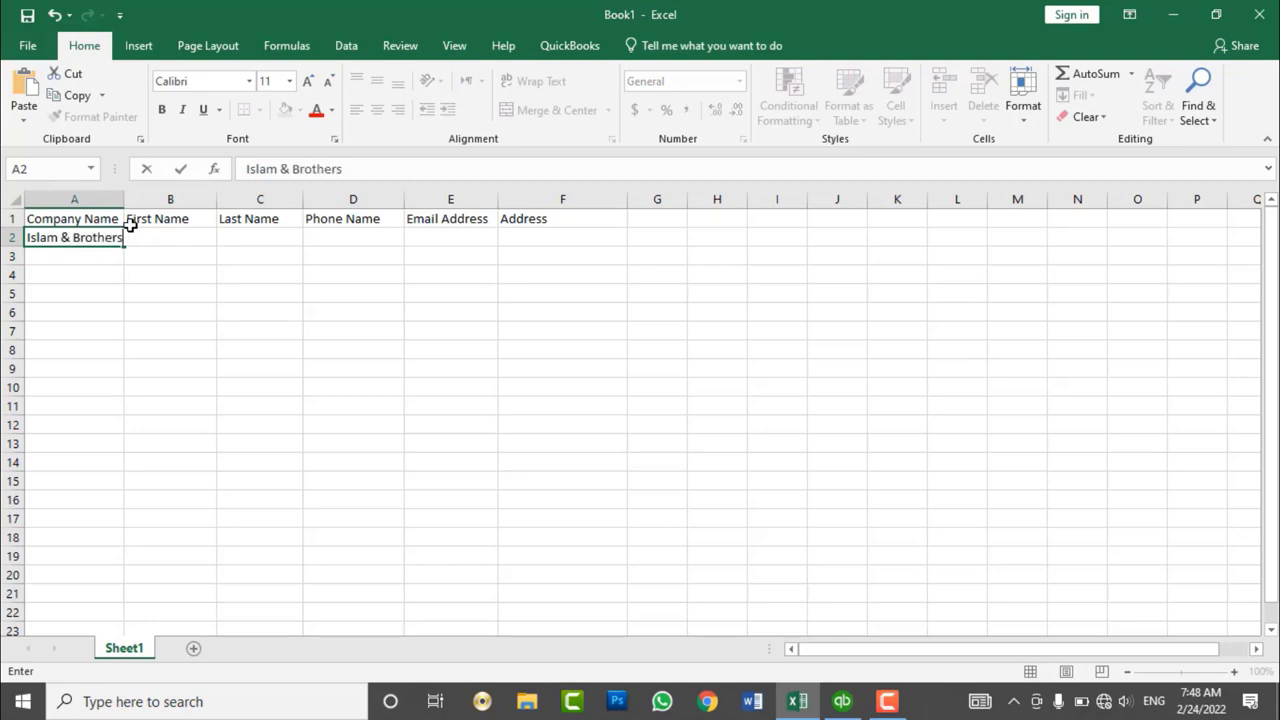
key("Tab")
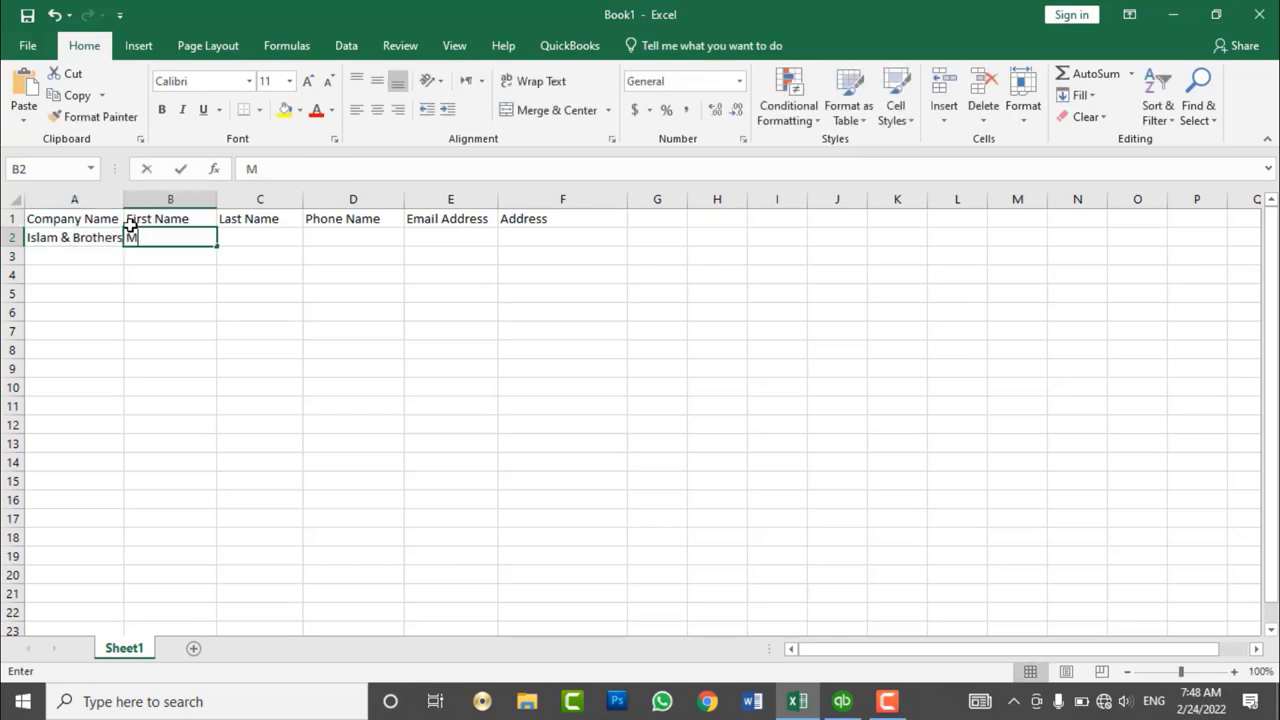
key("Tab")
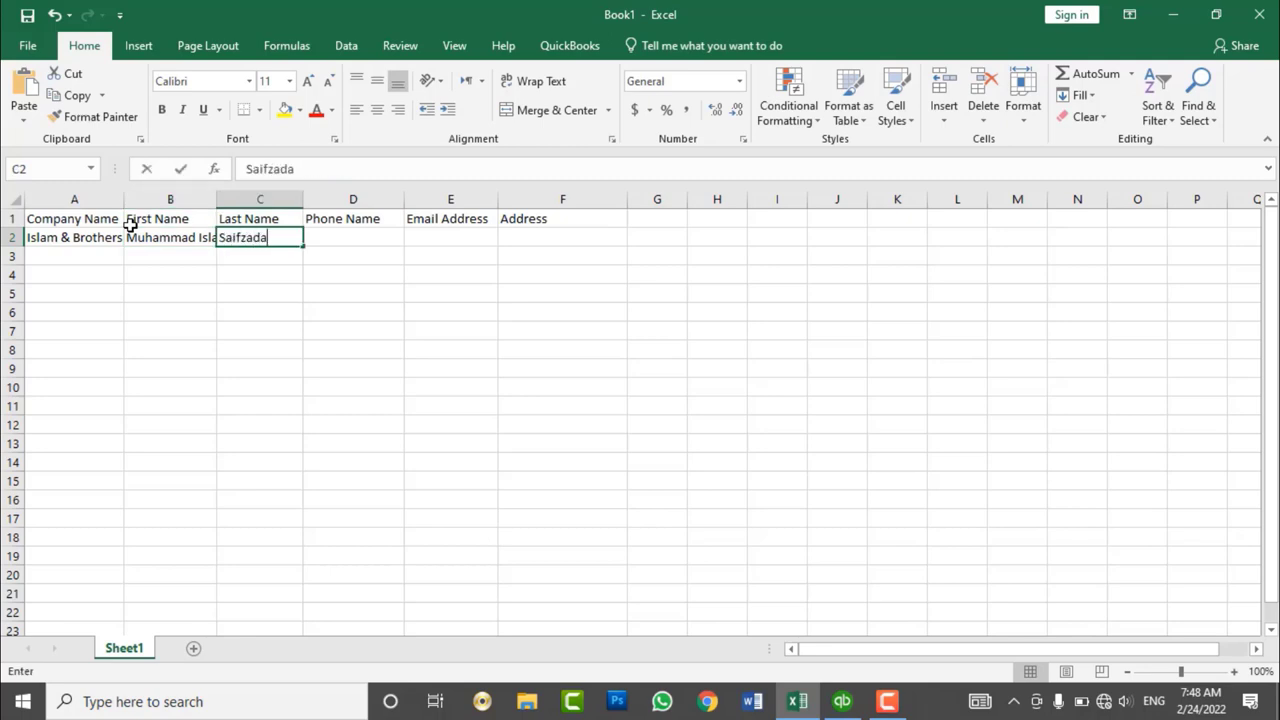
key("Tab")
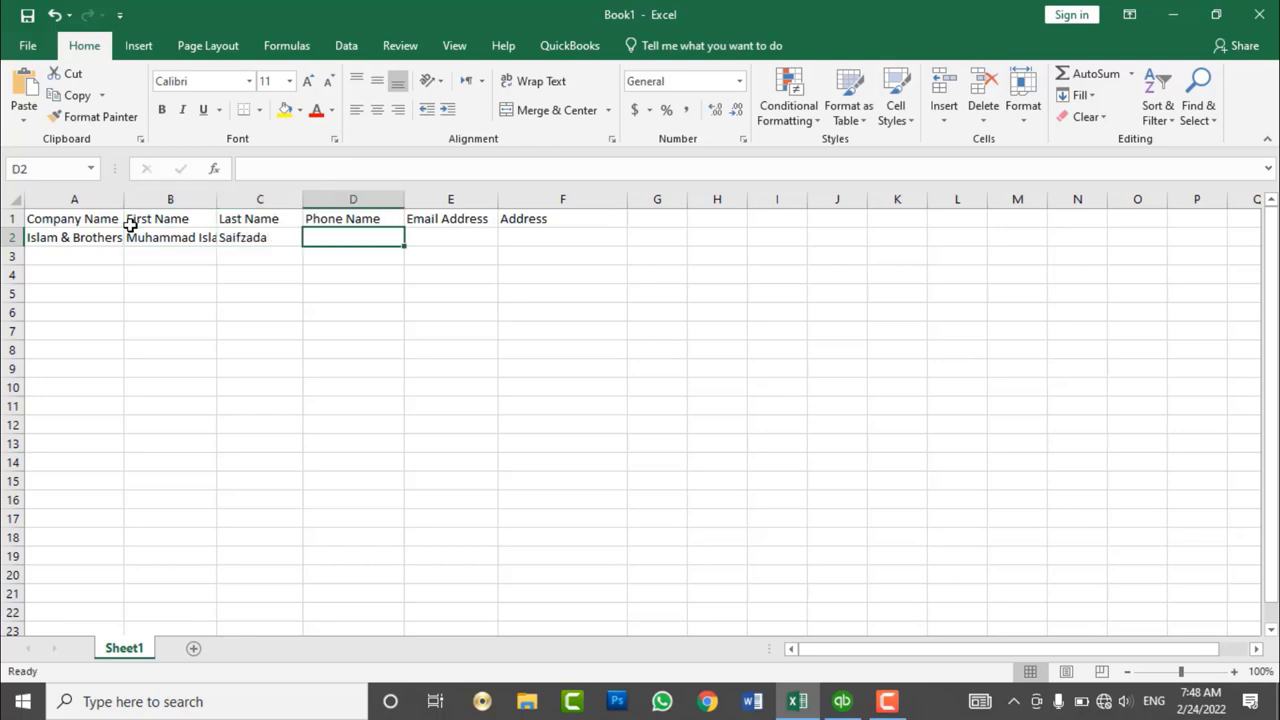
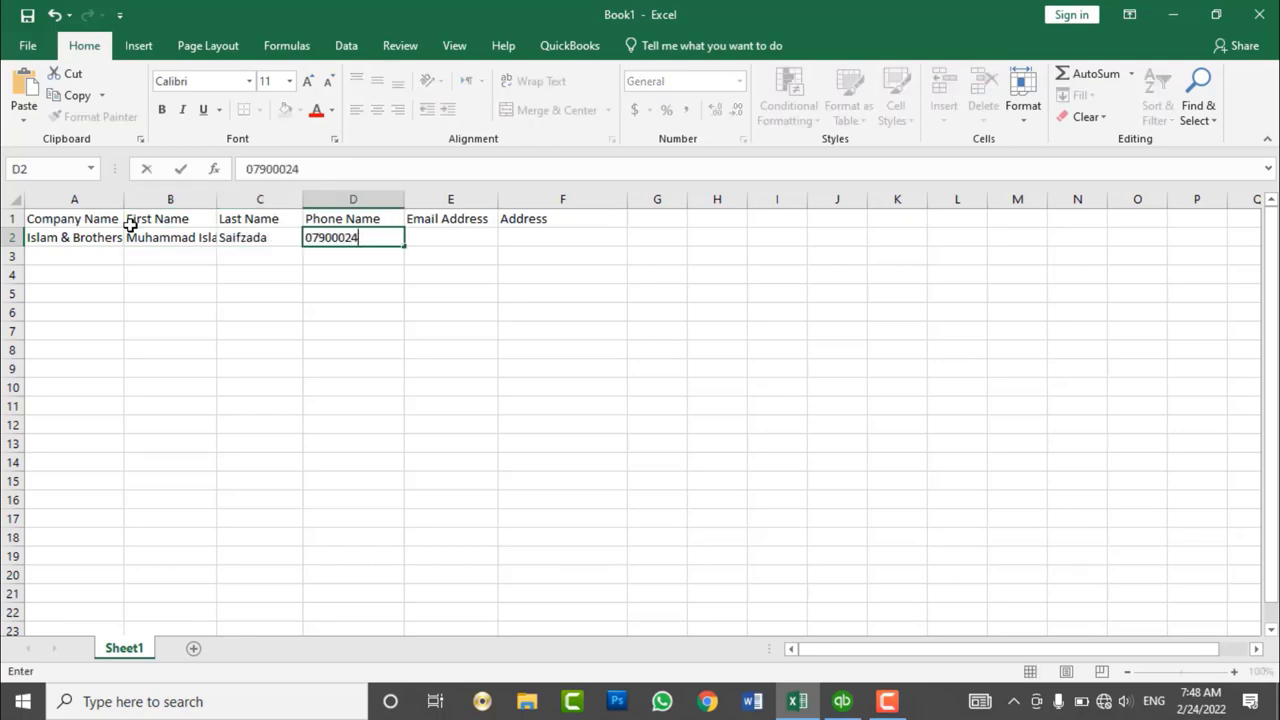
- Fill in the contact's phone number, e-mail and postal address for row 2
key("Tab")
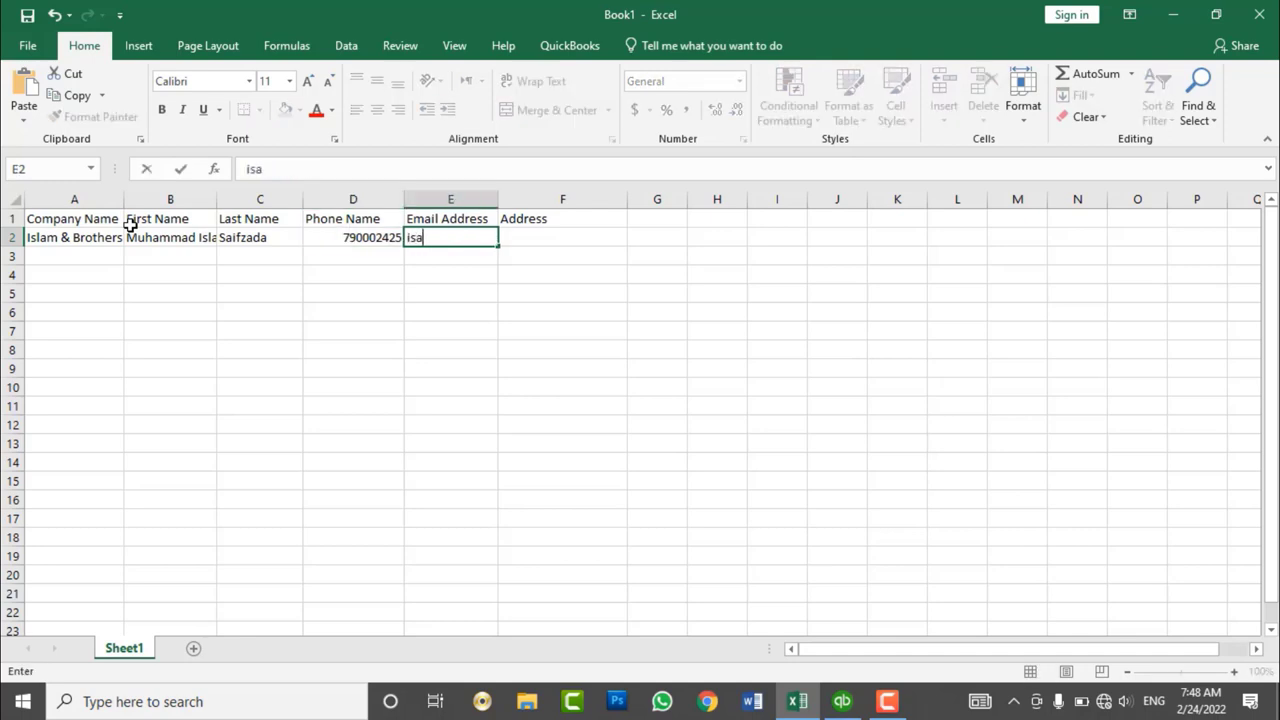
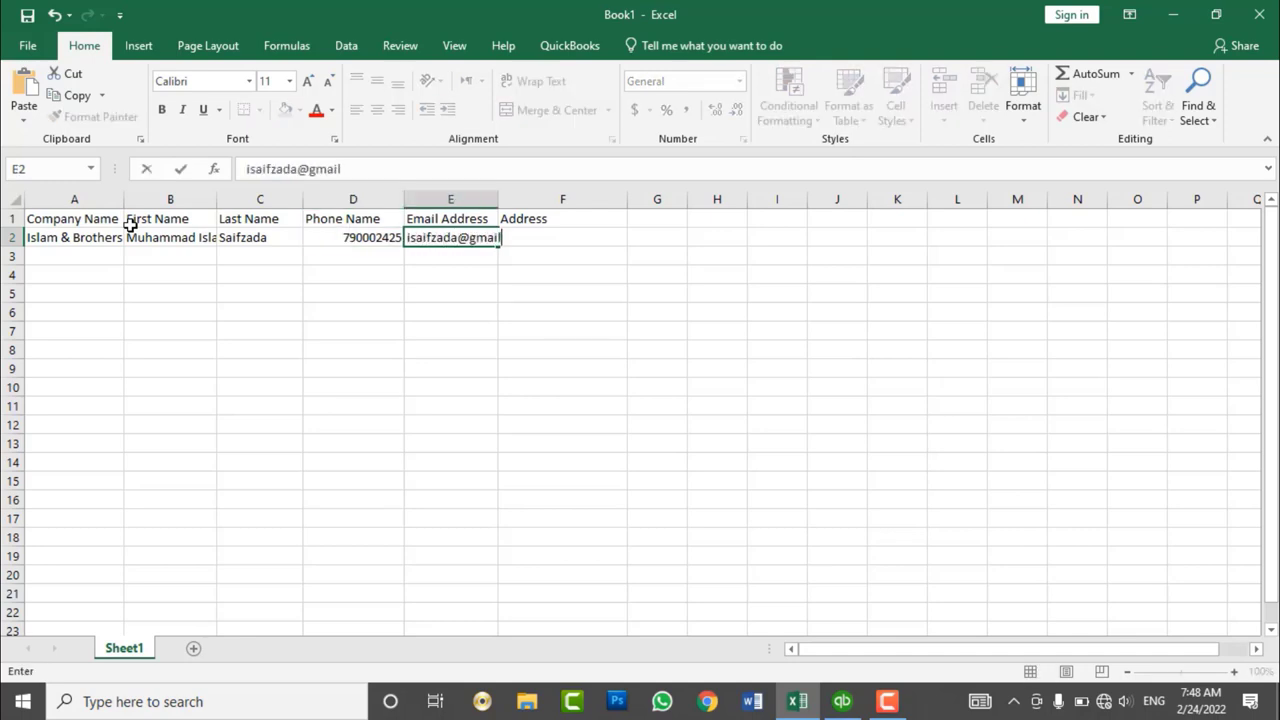
key("Tab")
type("D")
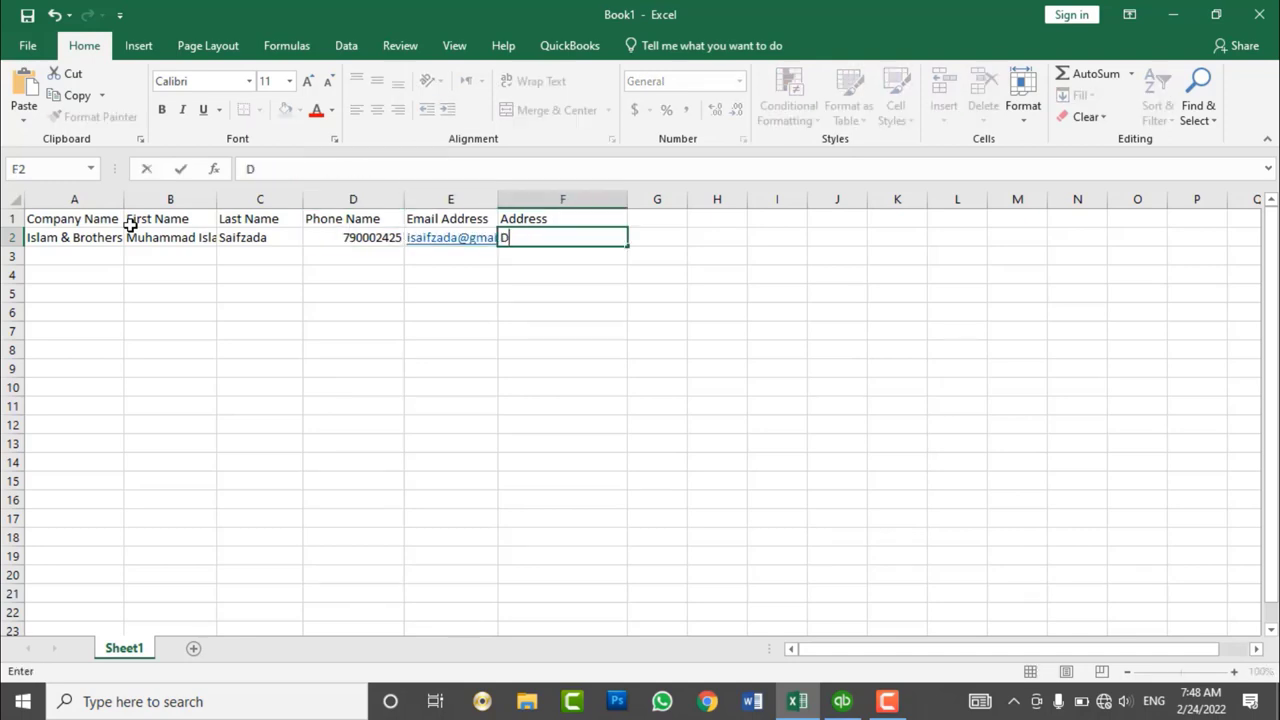
type("istrict#3, Kabul Afghanis")
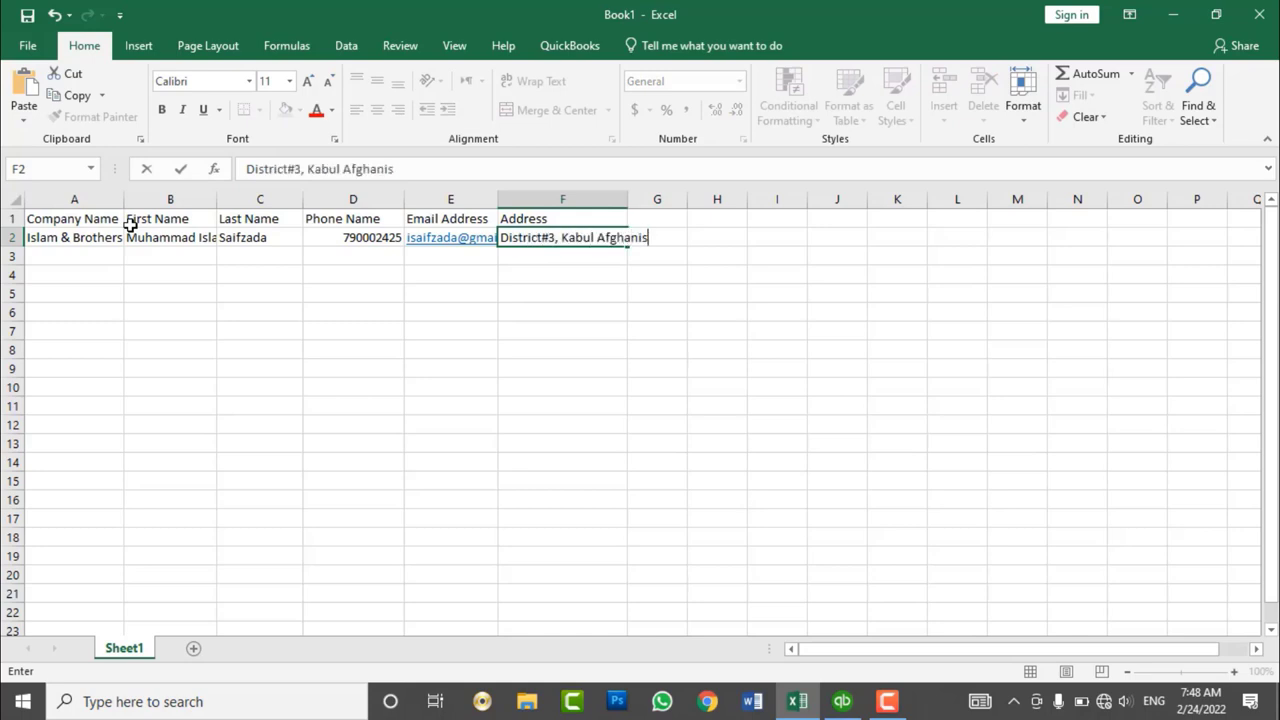
type("tan, 1006")
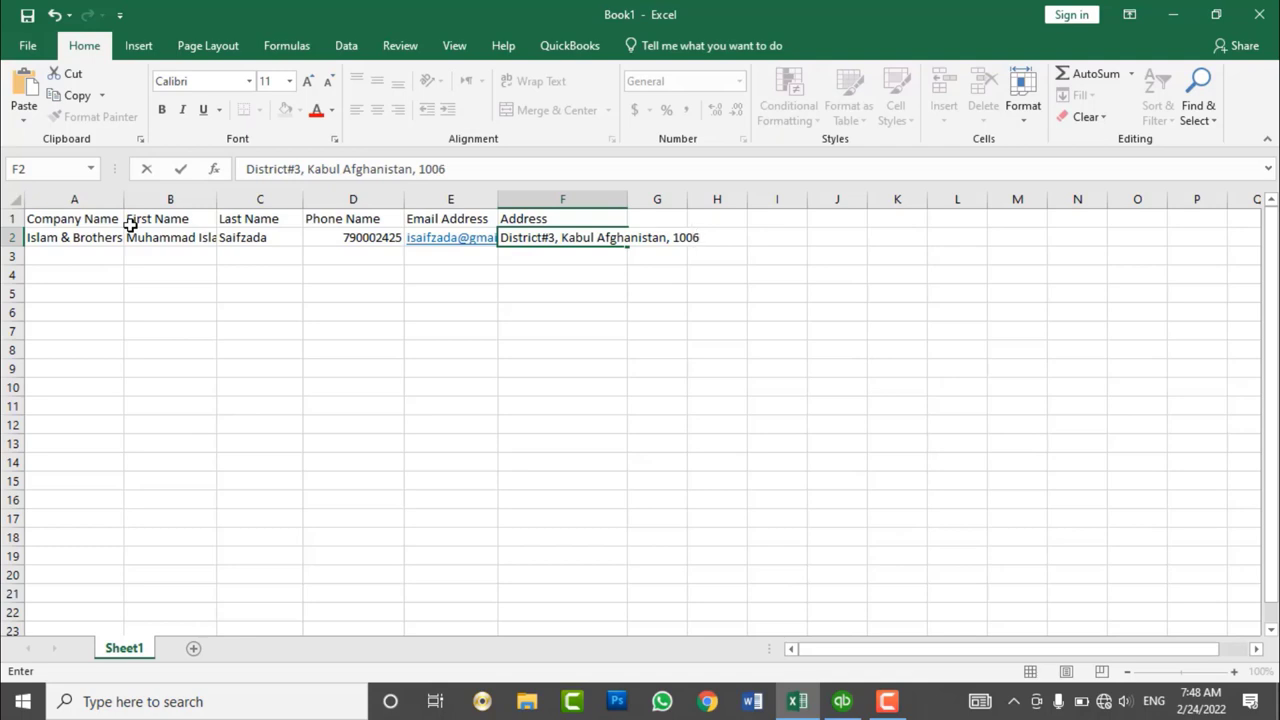
key("Return")
- Enter Google in A3 with its contact's first and last name
key("Left")
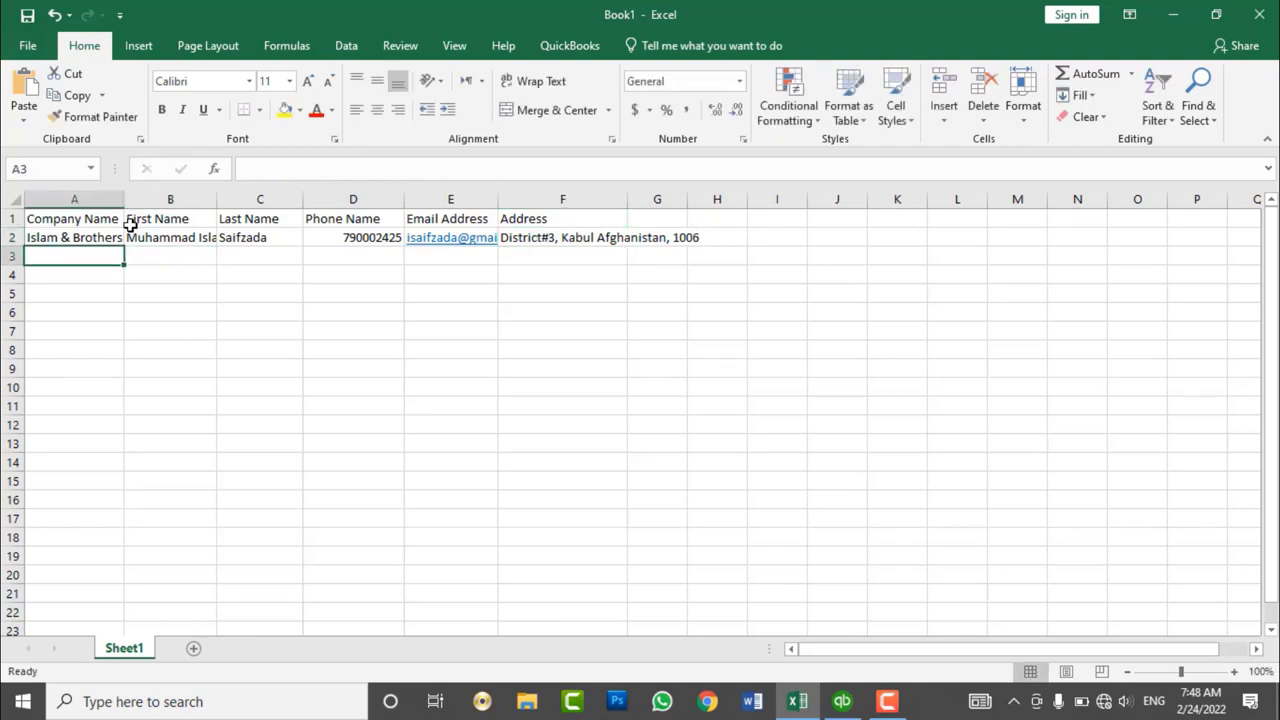
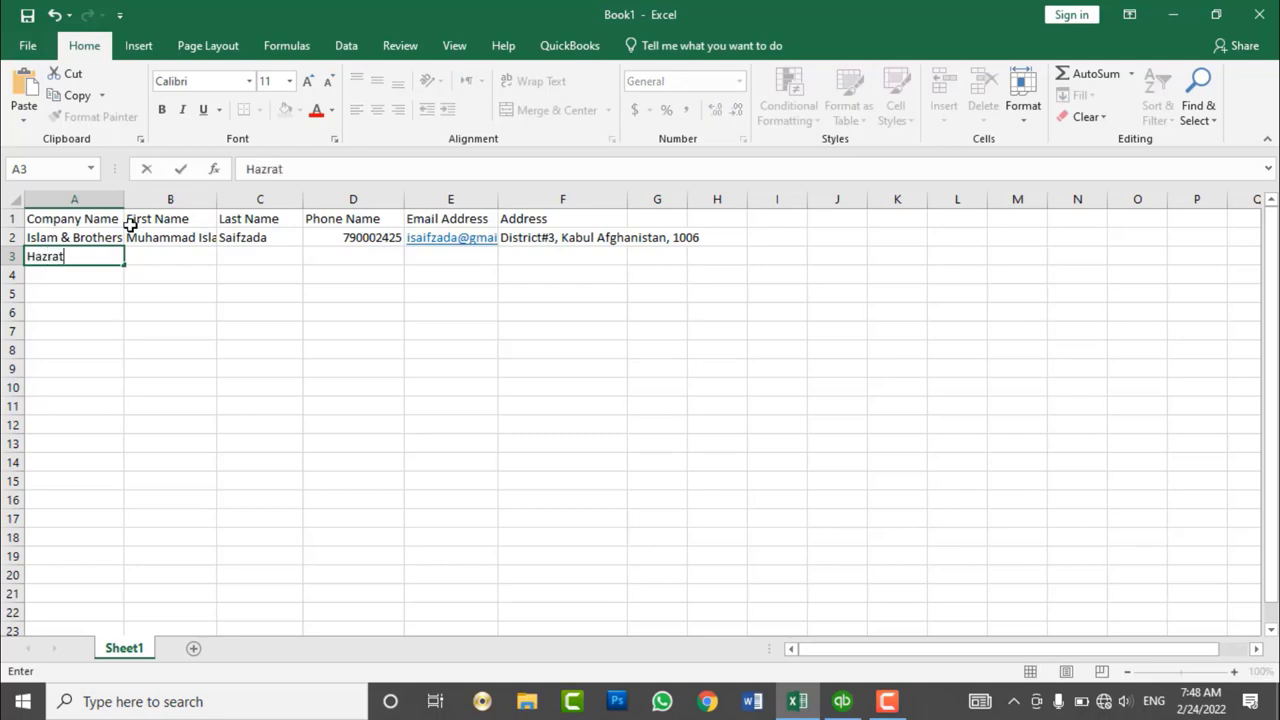
key("Tab")
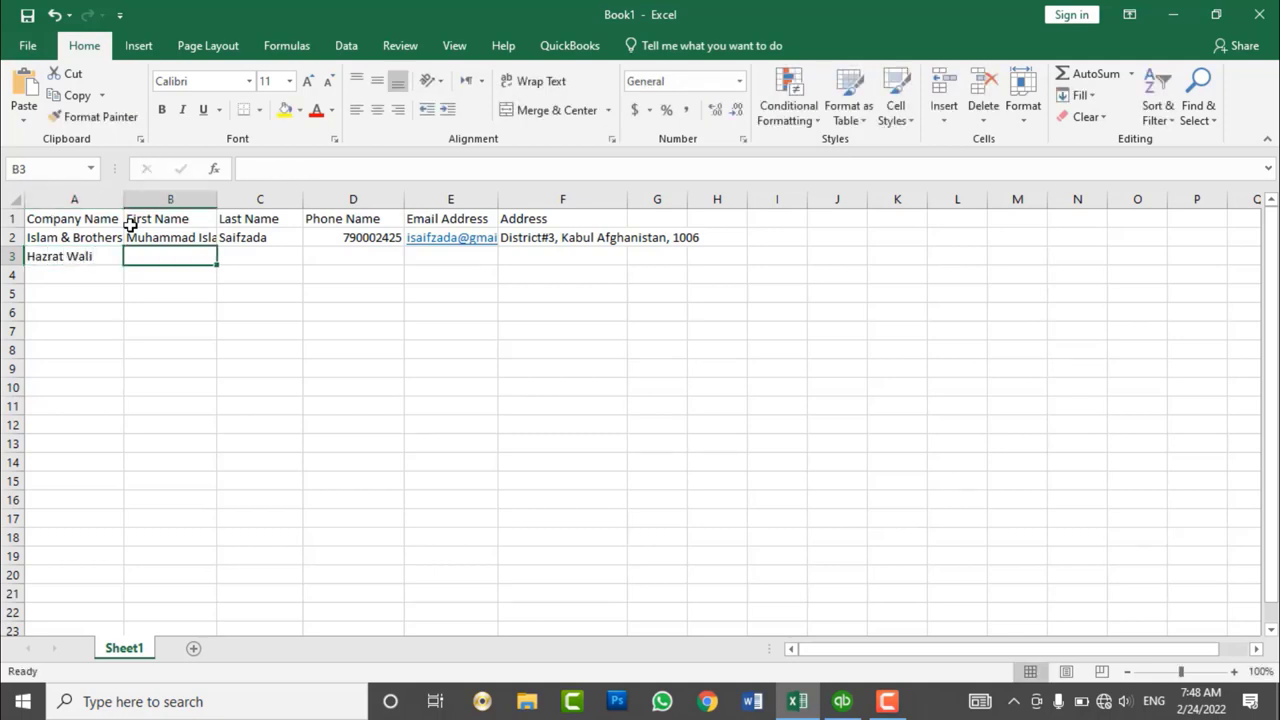
key("Left")
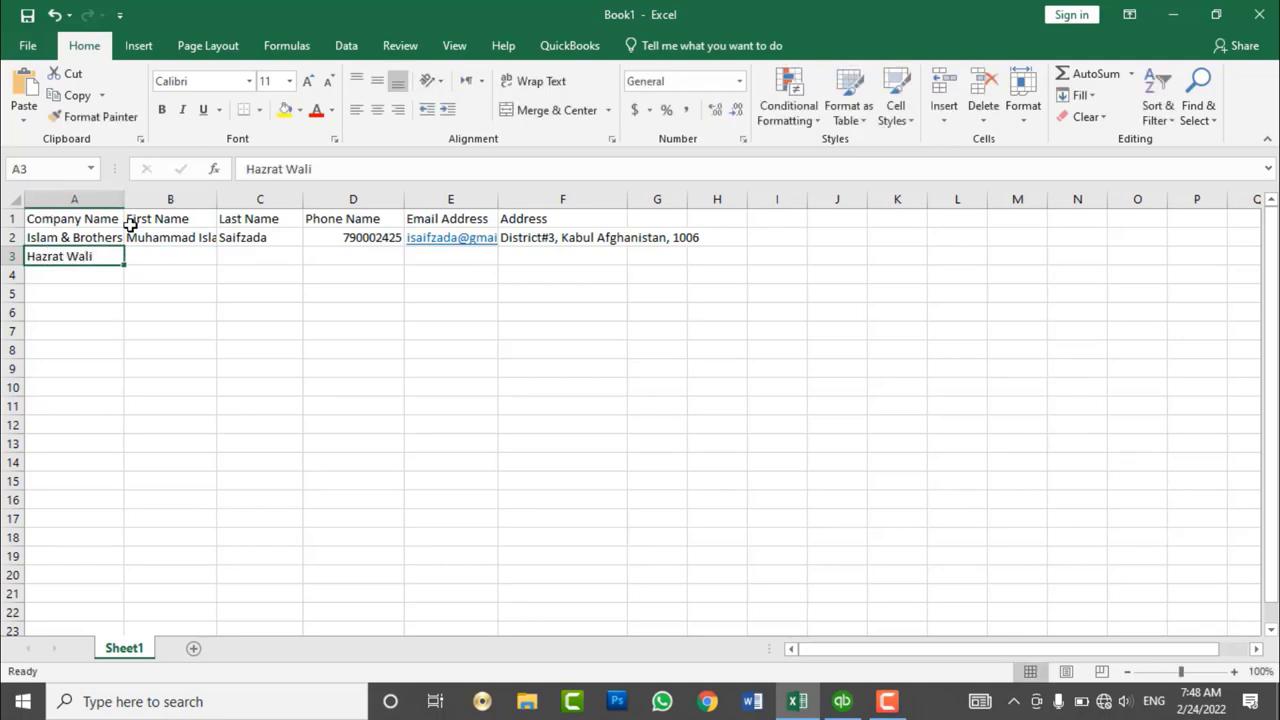
type("Google")
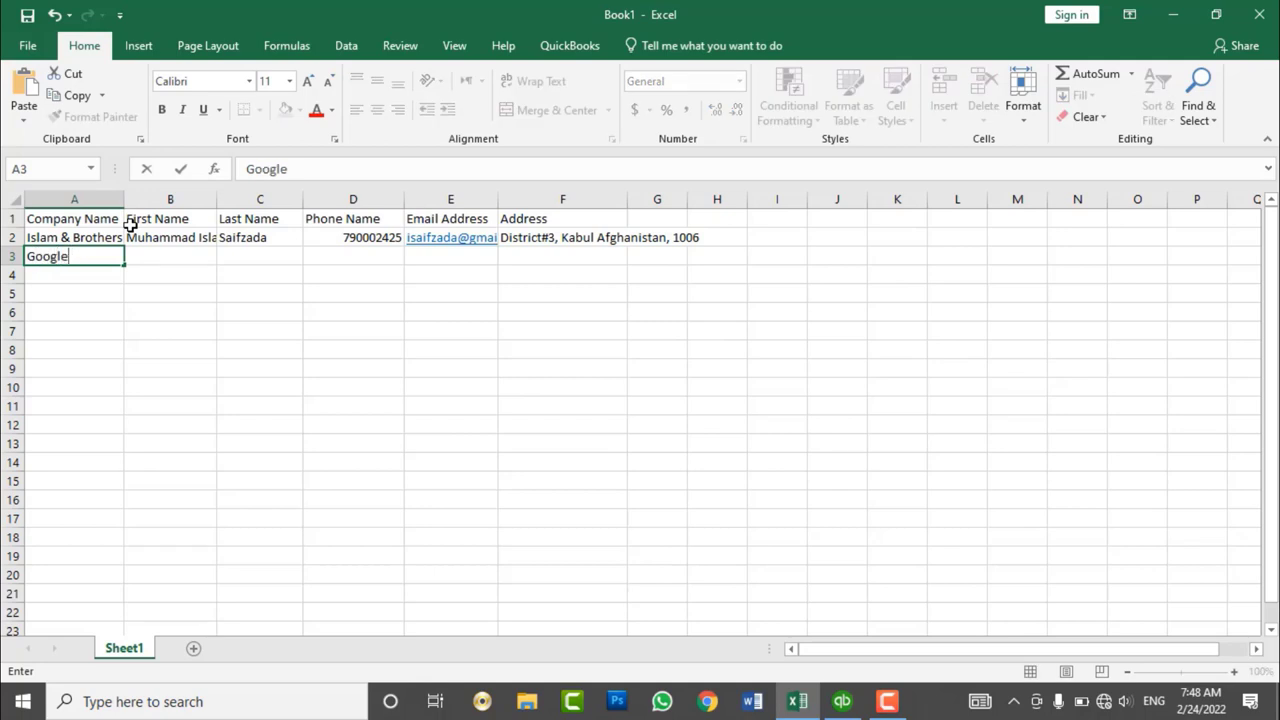
key("Tab")
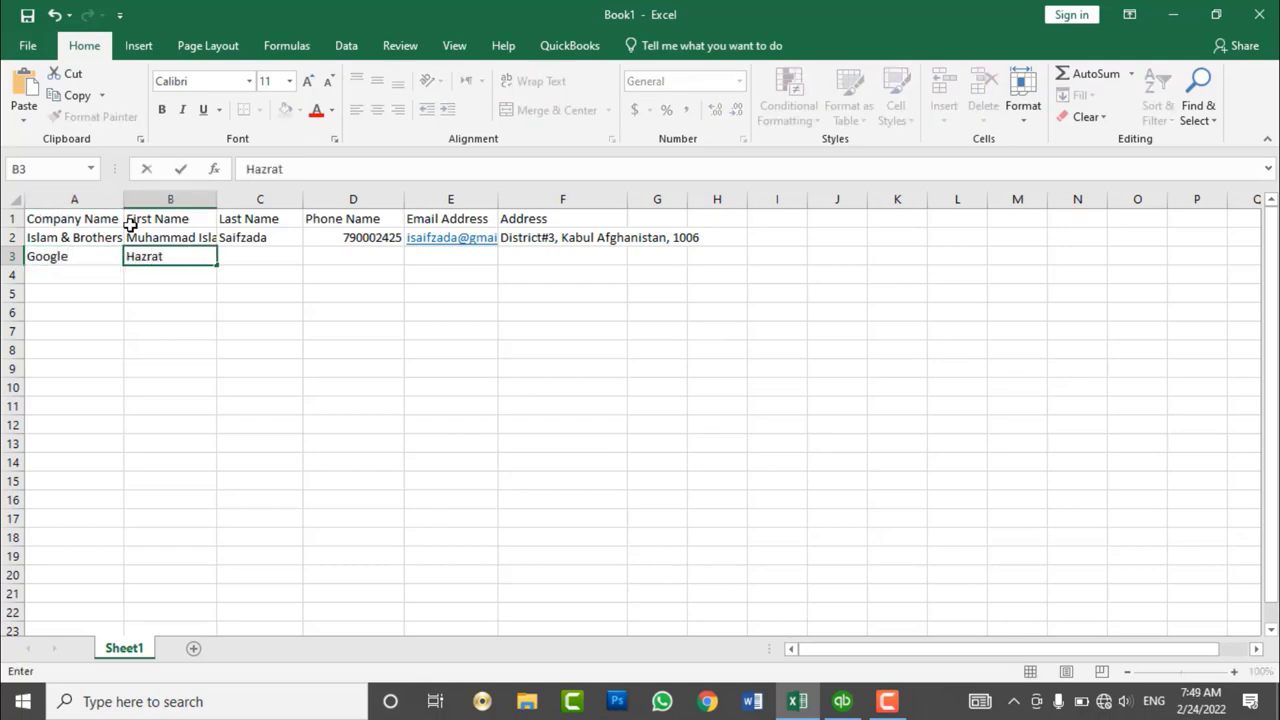
key("Tab")
key("Tab")
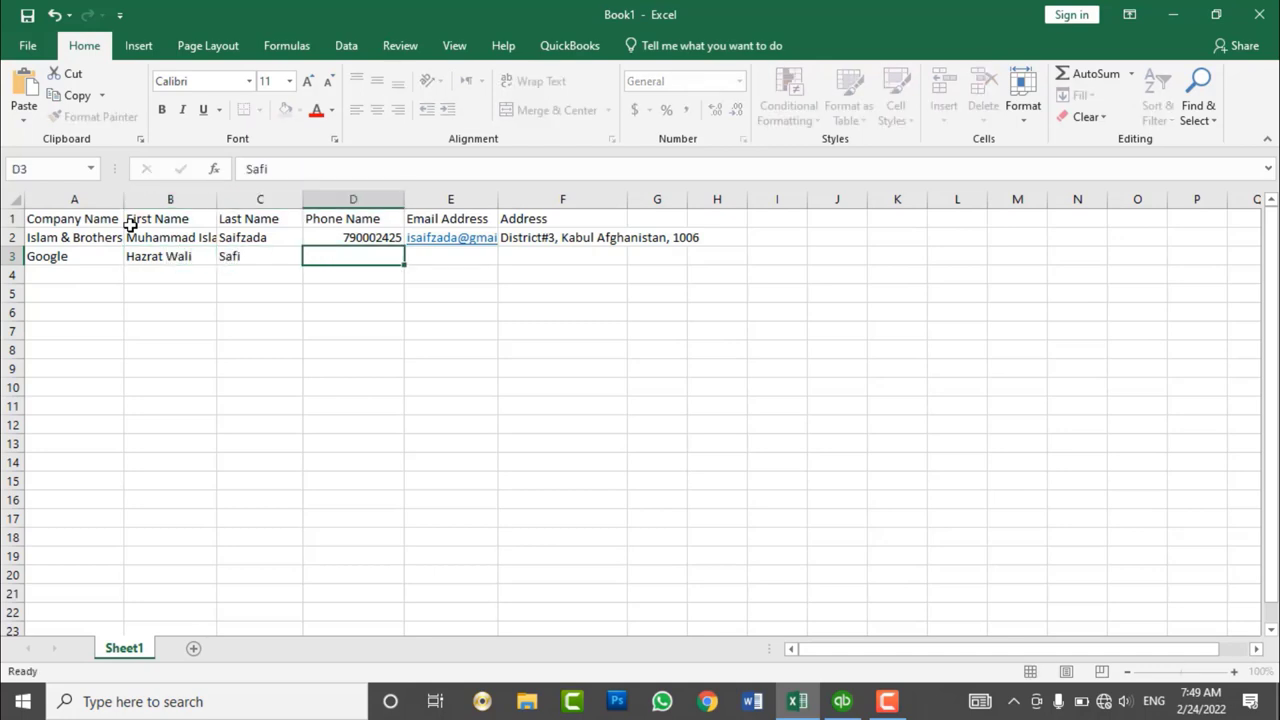
- Copy the D2 phone number into D3 and type the Google contact's e-mail in E3
key("Up")
key("ctrl+c")
key("Down")
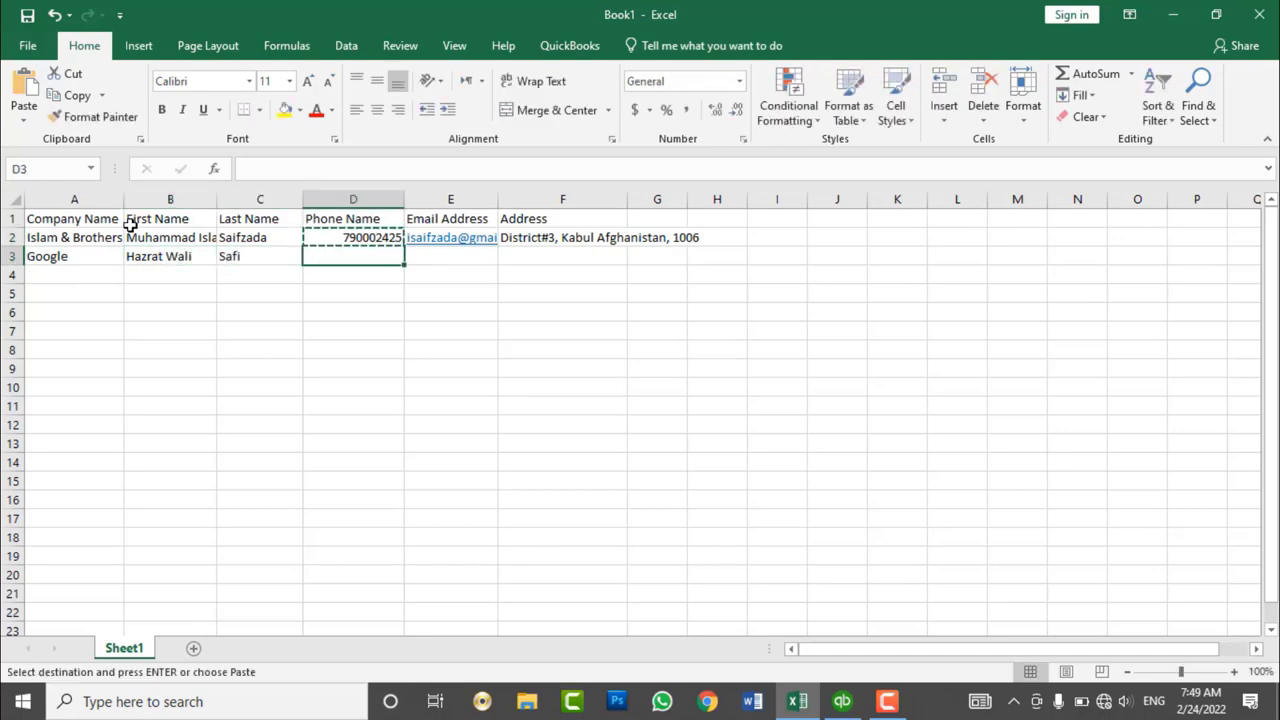
key("ctrl+v")
key("Tab")
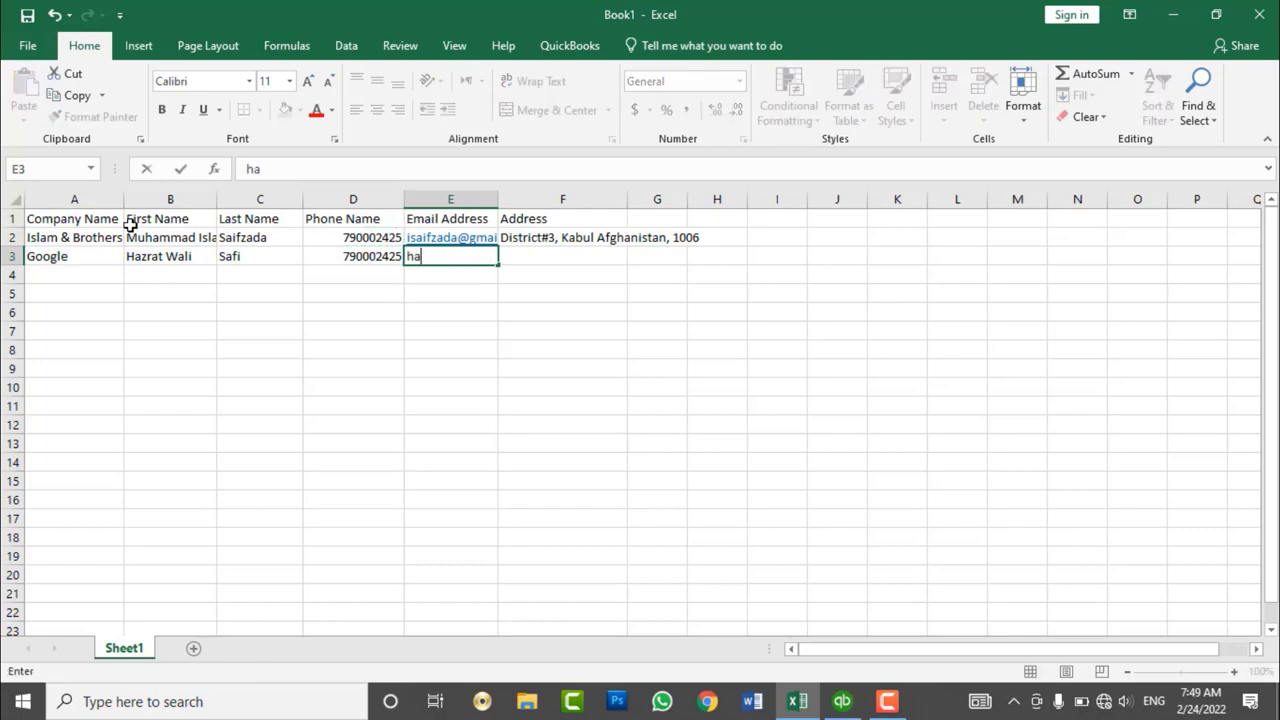
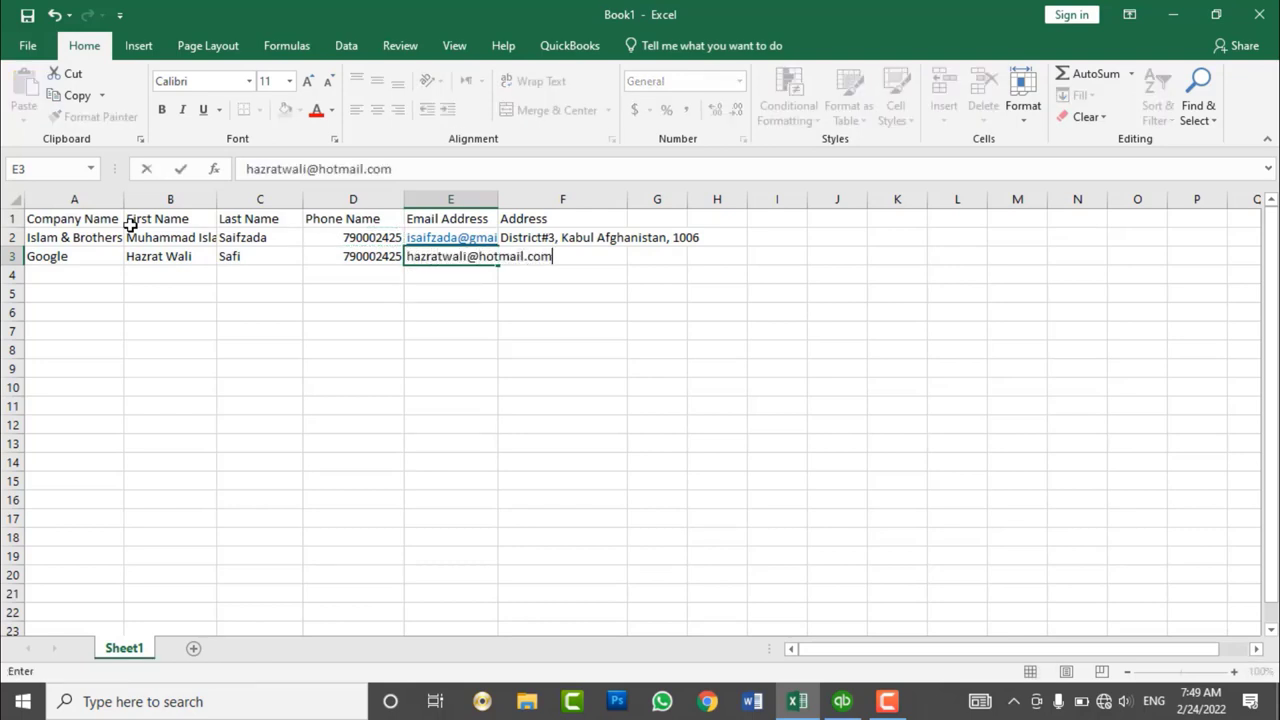
key("Tab")
- Copy the F2 address into F3 and autofit columns E and F
key("Up")
key("ctrl+c")
key("Down")
key("ctrl+v")
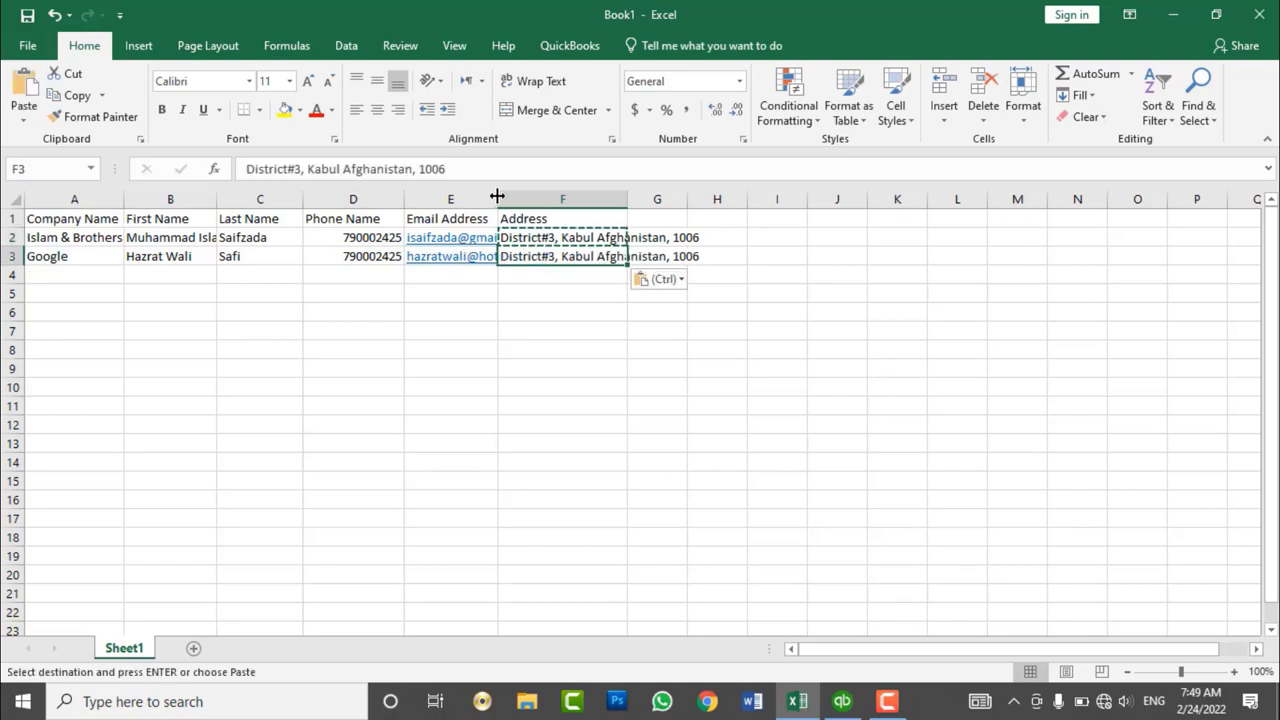
double_click(497, 196)
double_click(690, 198)
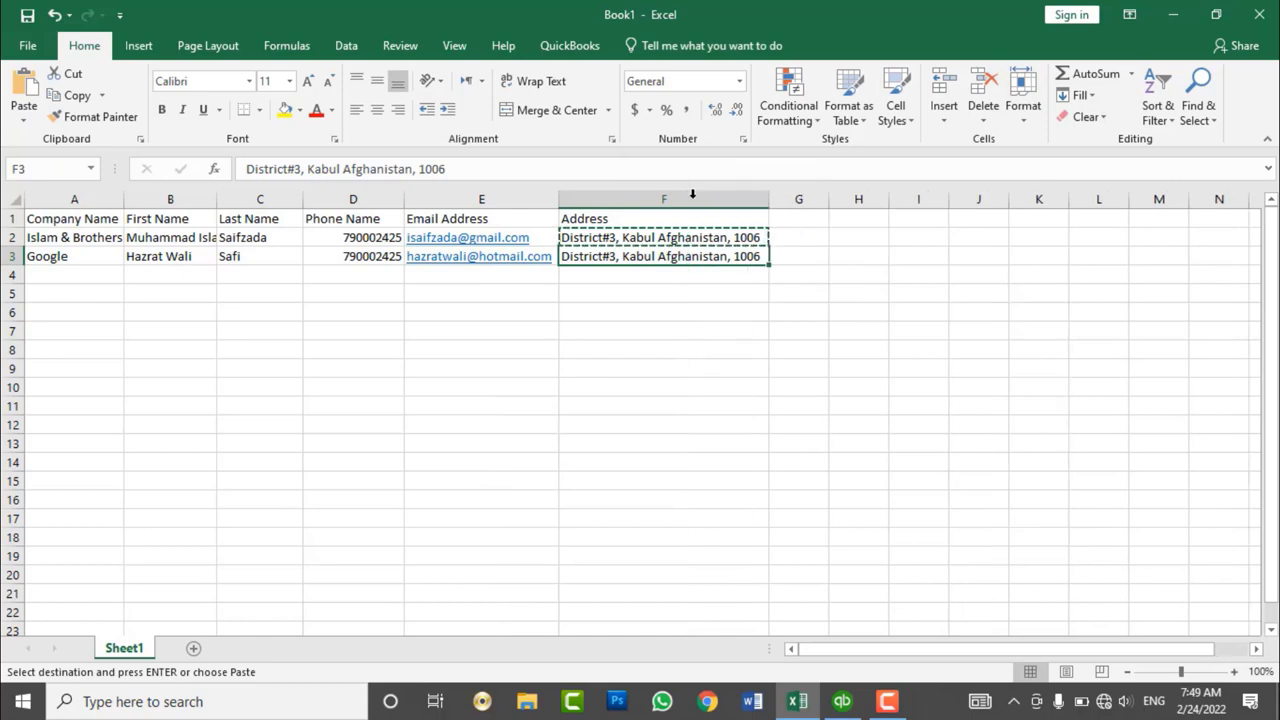
key("Escape")
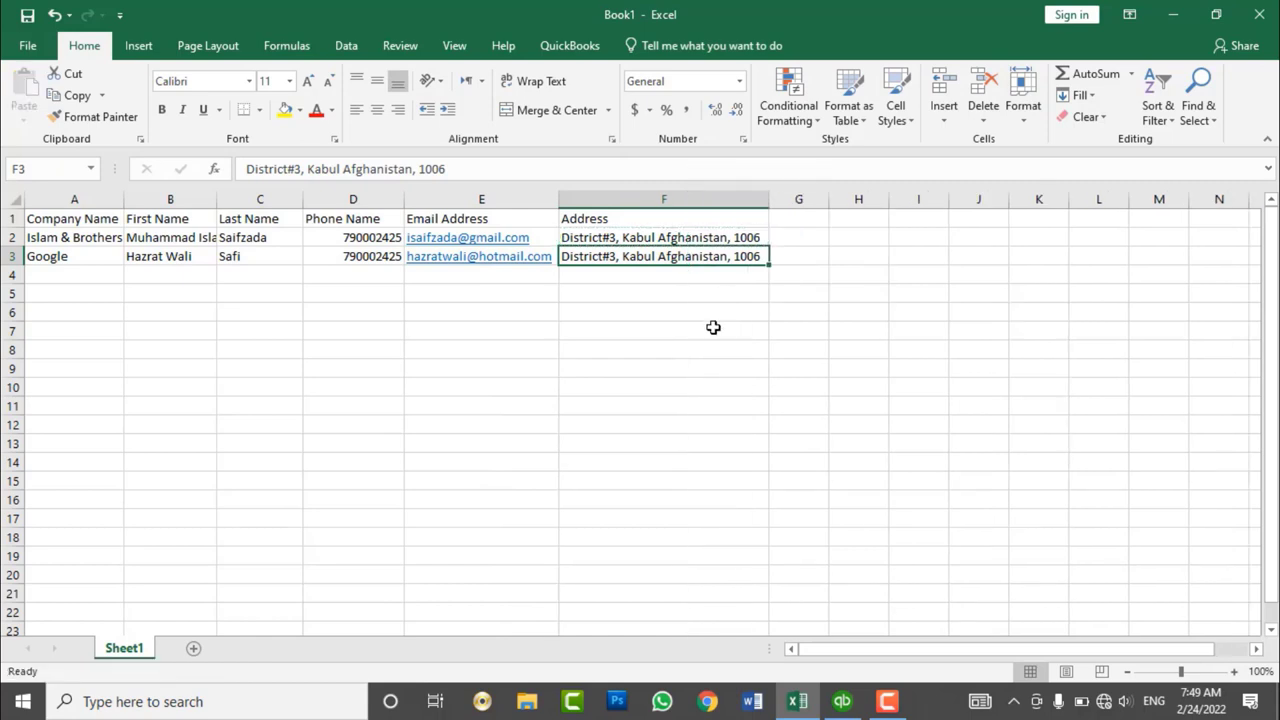
- Make header cells A1:F1 bold and centred horizontally and vertically
left_click_drag(598, 218, 116, 213)
left_click(161, 110)
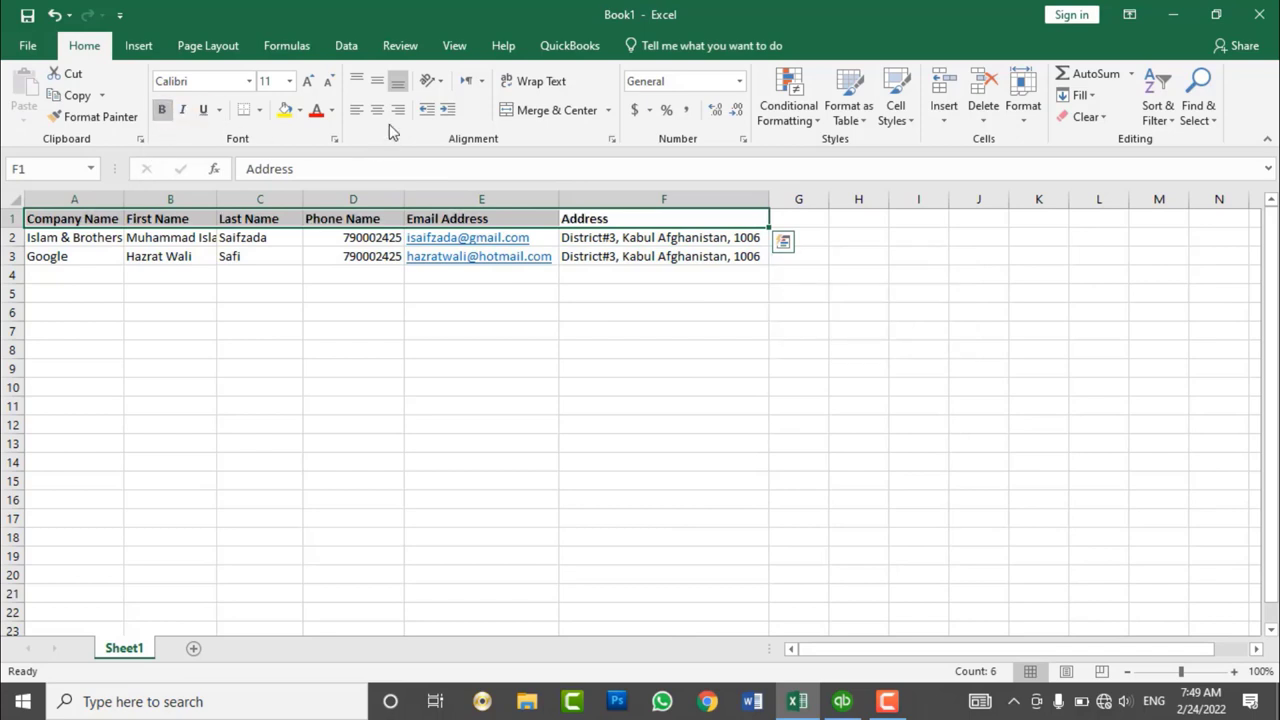
left_click(377, 110)
left_click(377, 81)
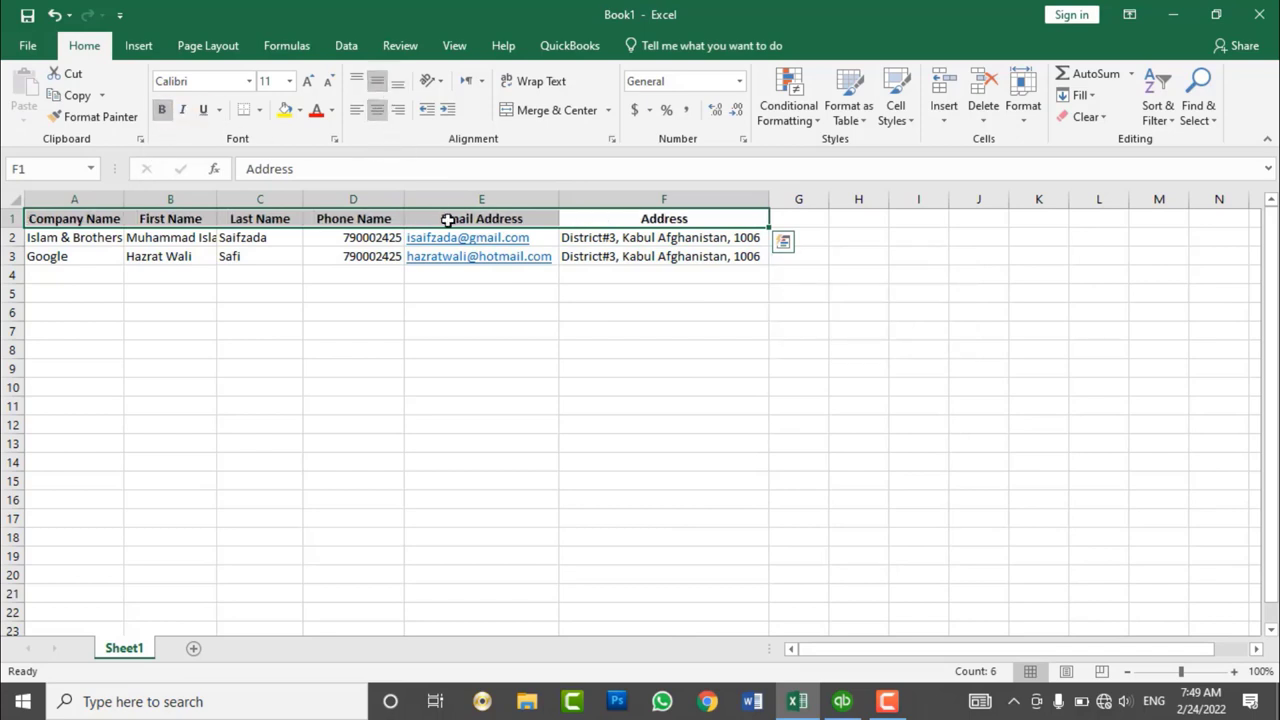
left_click(495, 293)
- Select A1:F3 and autofit column A to its contents
left_click(633, 257)
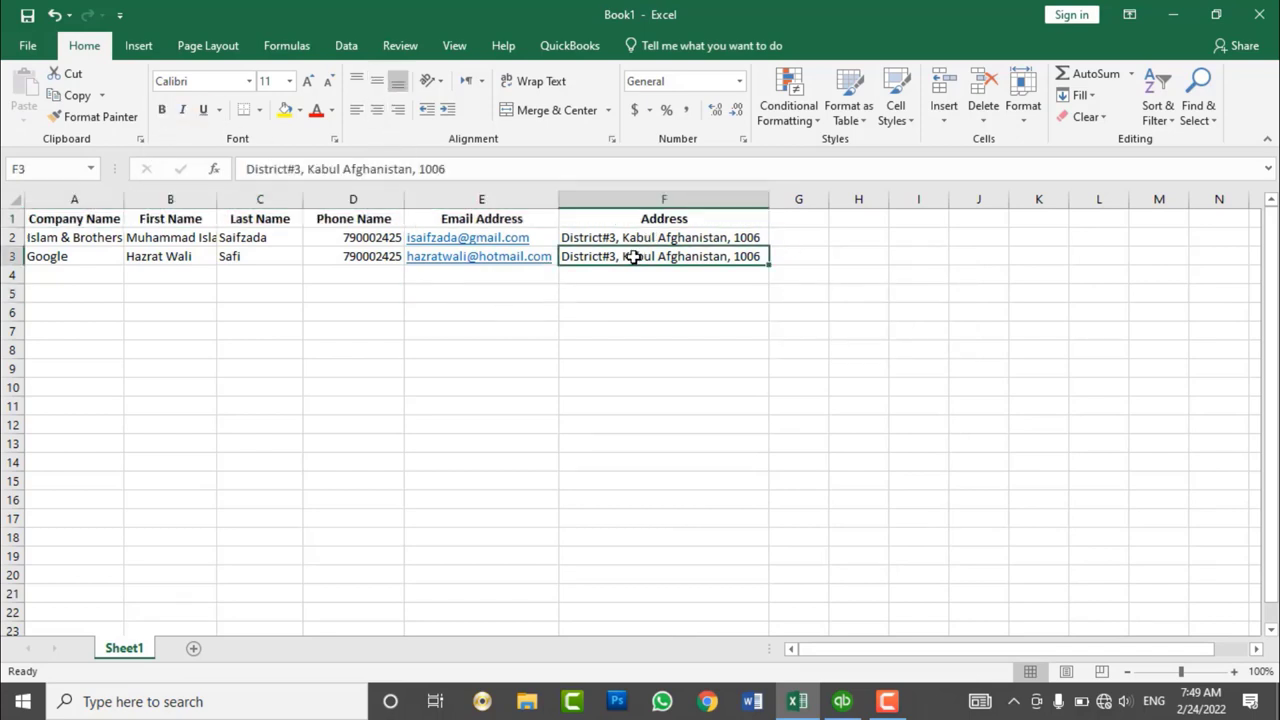
left_click_drag(633, 257, 120, 201)
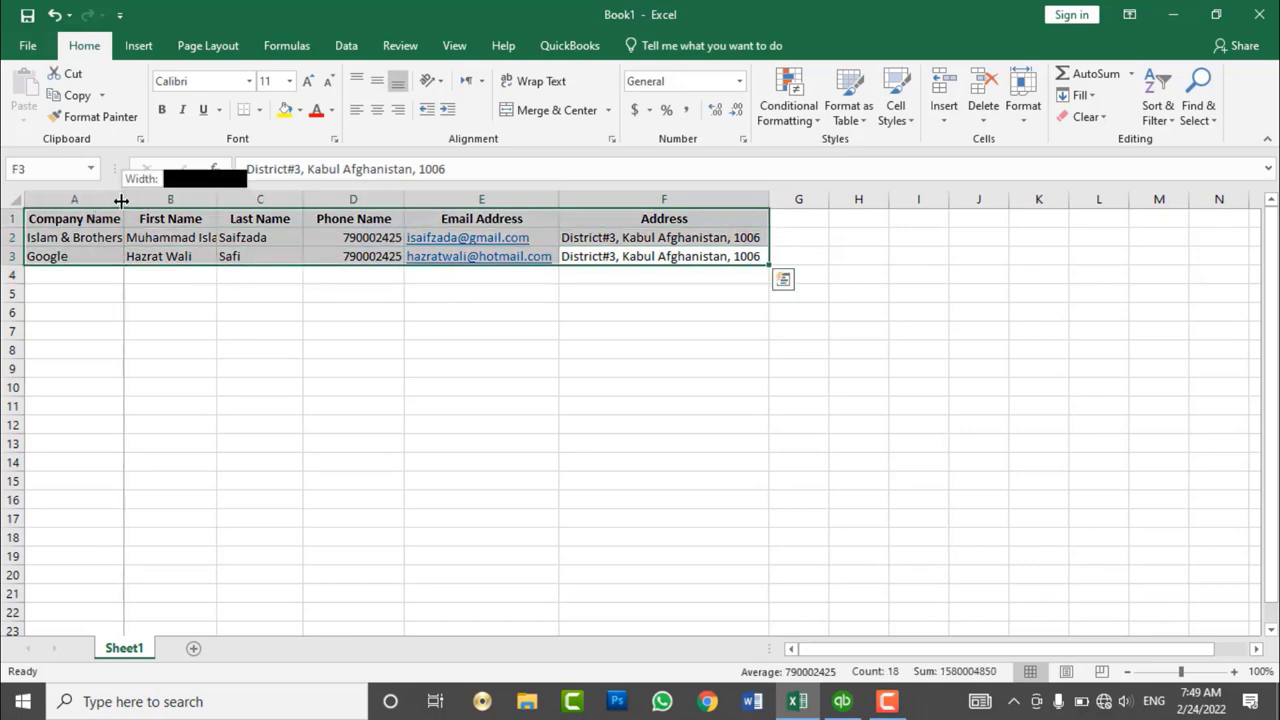
double_click(121, 201)
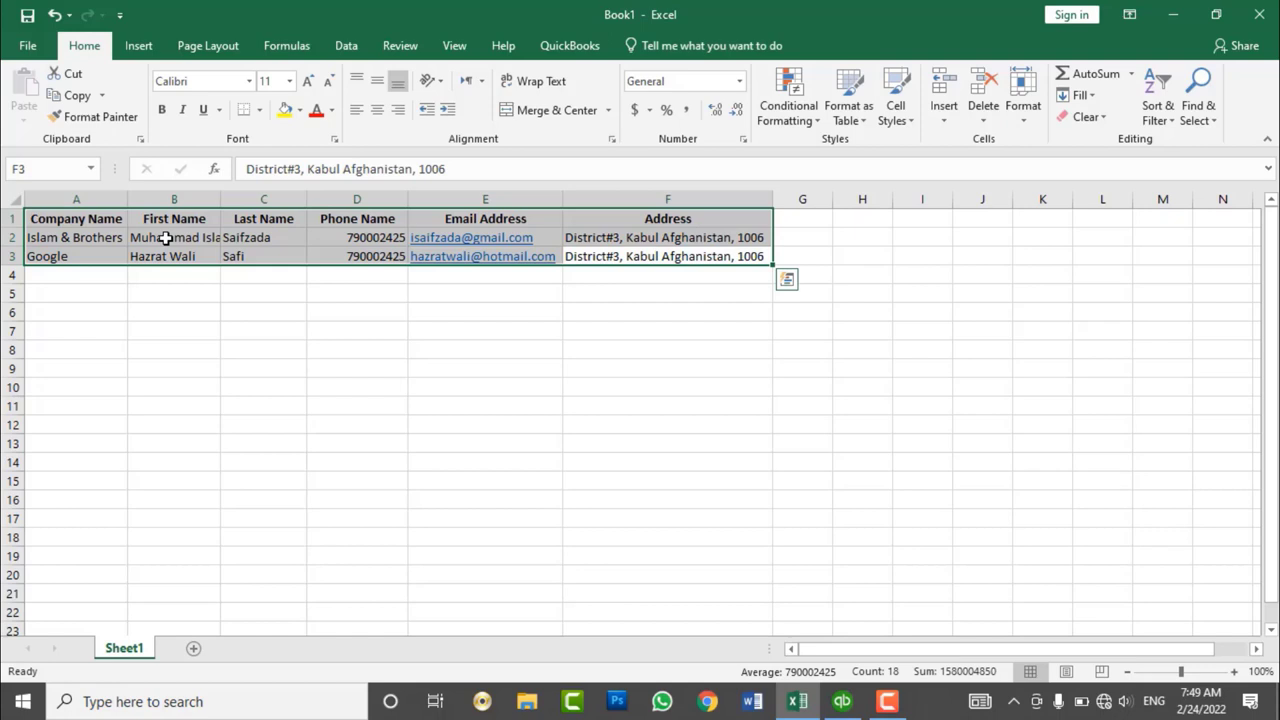
- Open Add Multiple Customer:Jobs from New Customer & Job, then its Customize Columns dialog
left_click(842, 703)
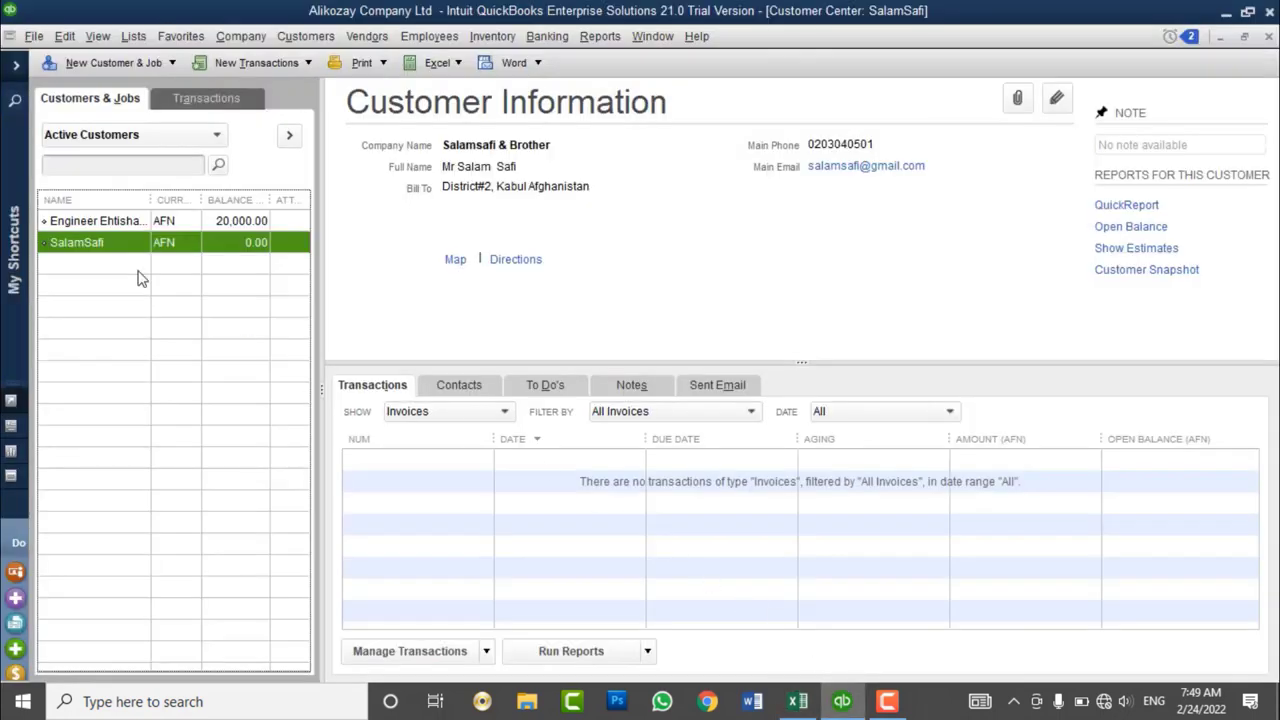
left_click(120, 63)
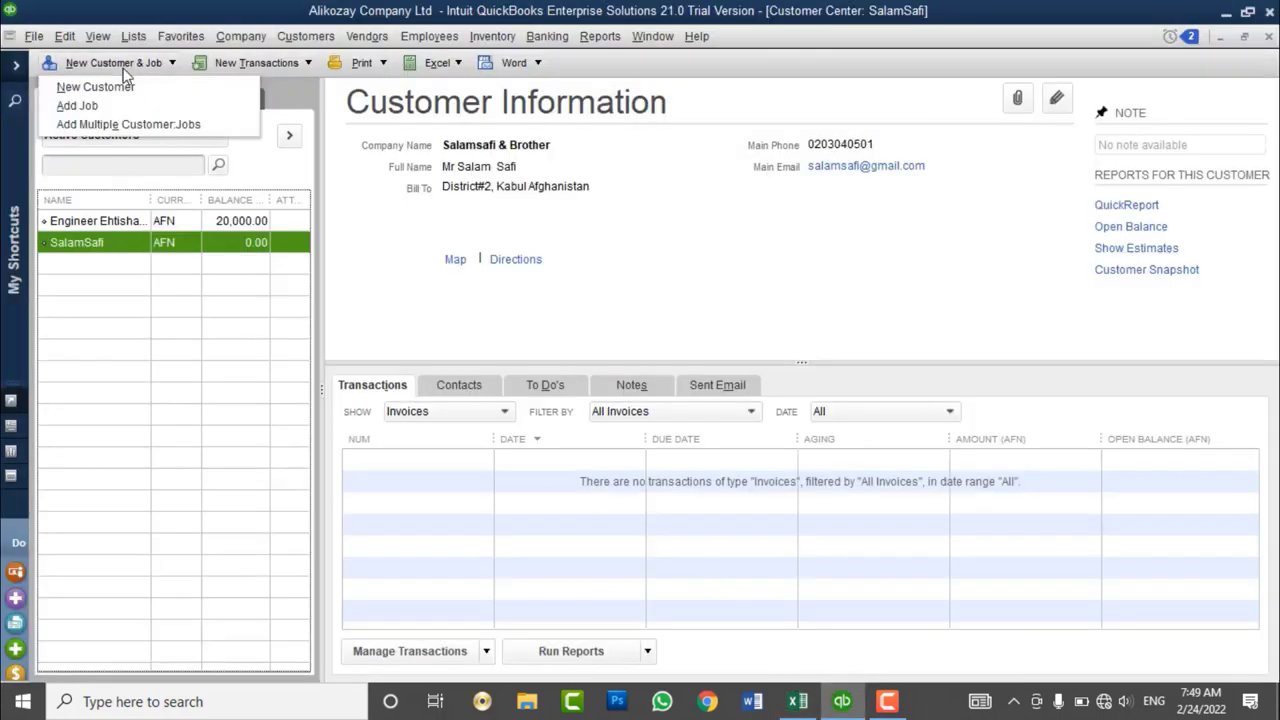
left_click(100, 125)
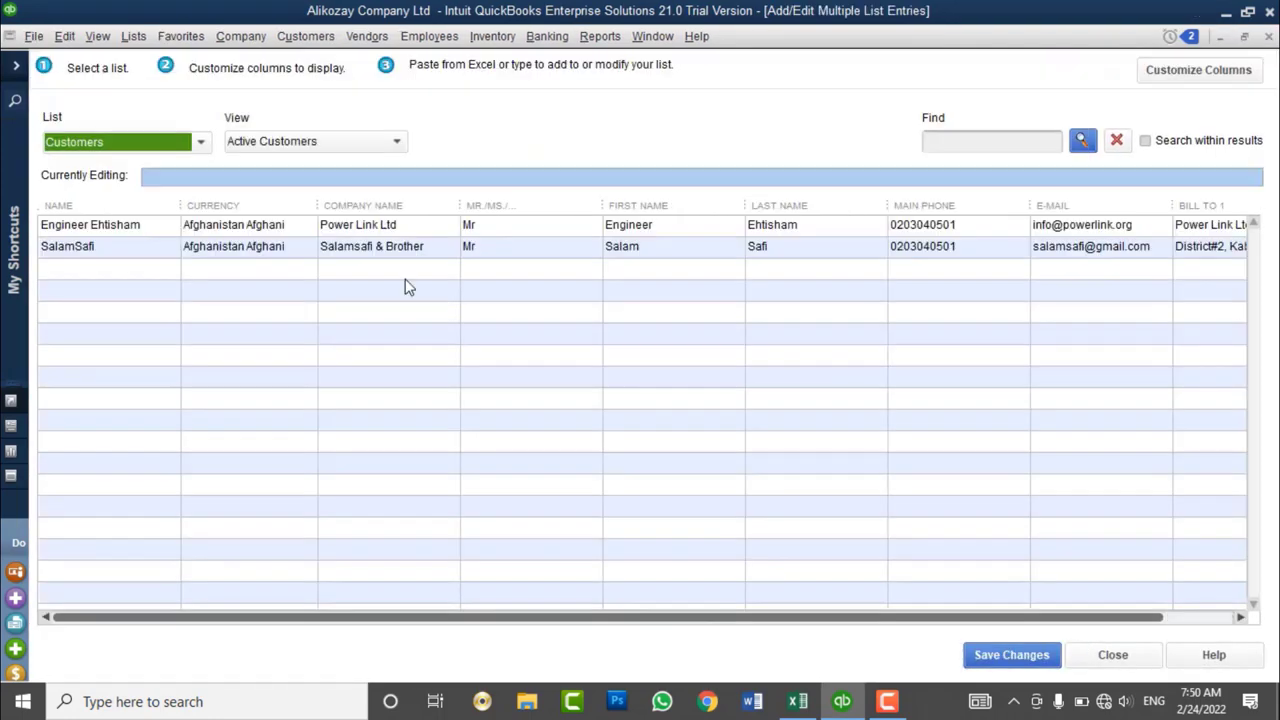
left_click(797, 701)
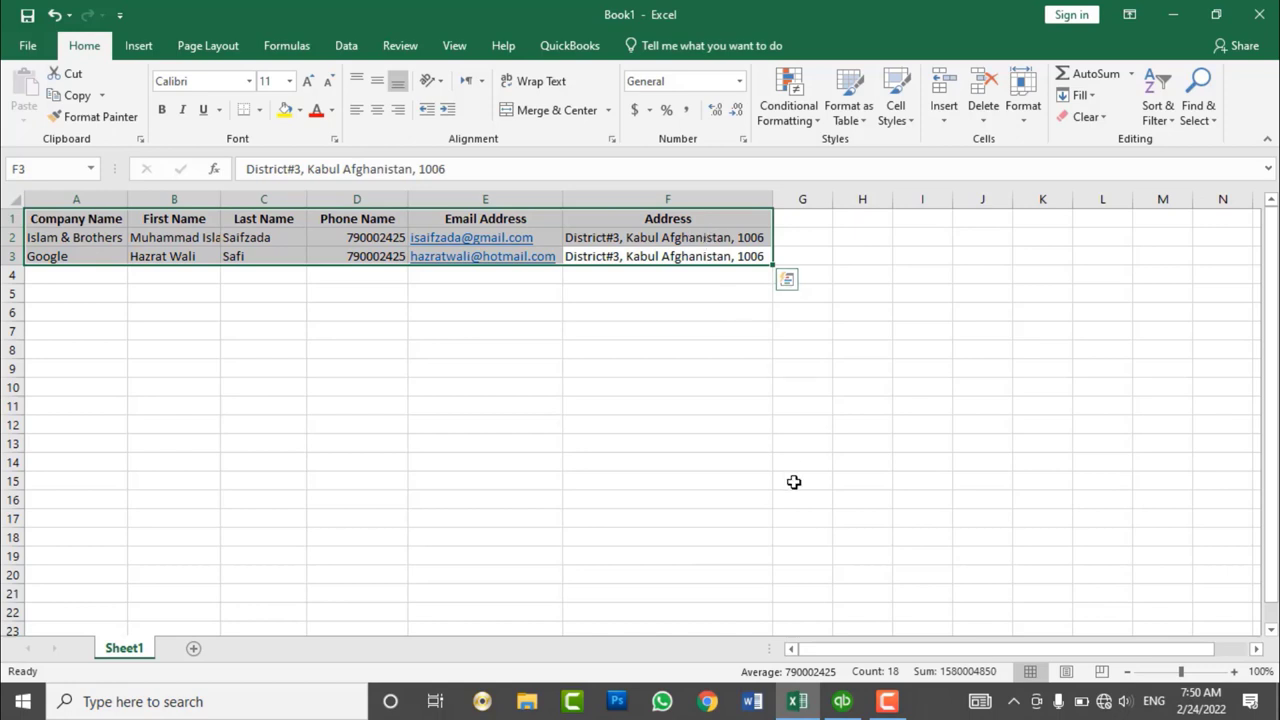
left_click(842, 701)
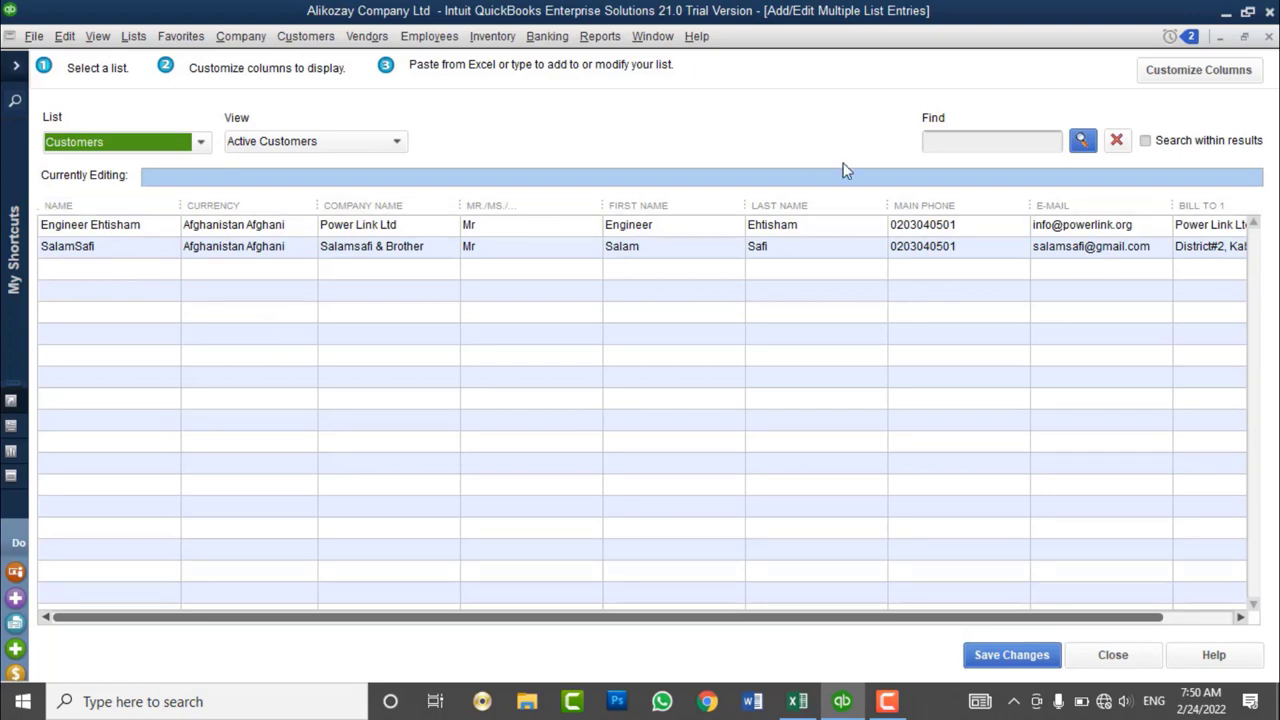
left_click(1190, 72)
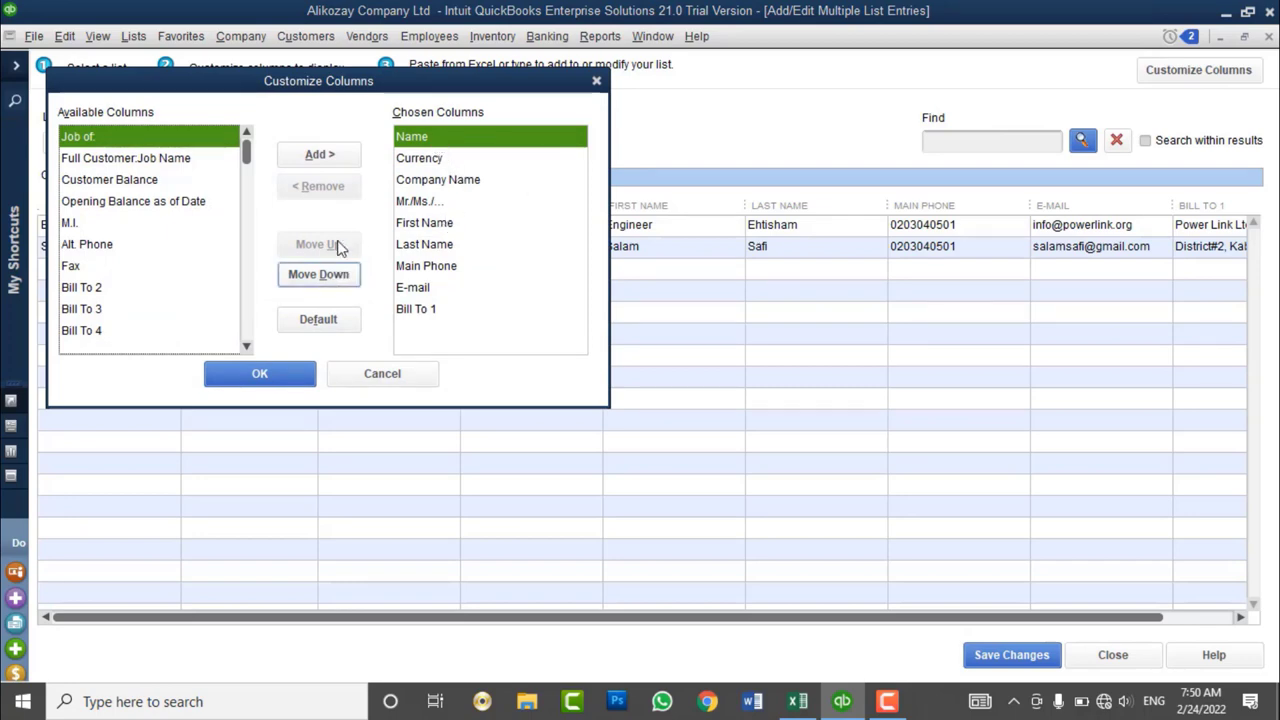
- Remove the Currency and Mr./Ms./ columns from the chosen grid columns and apply with OK
left_click(420, 143)
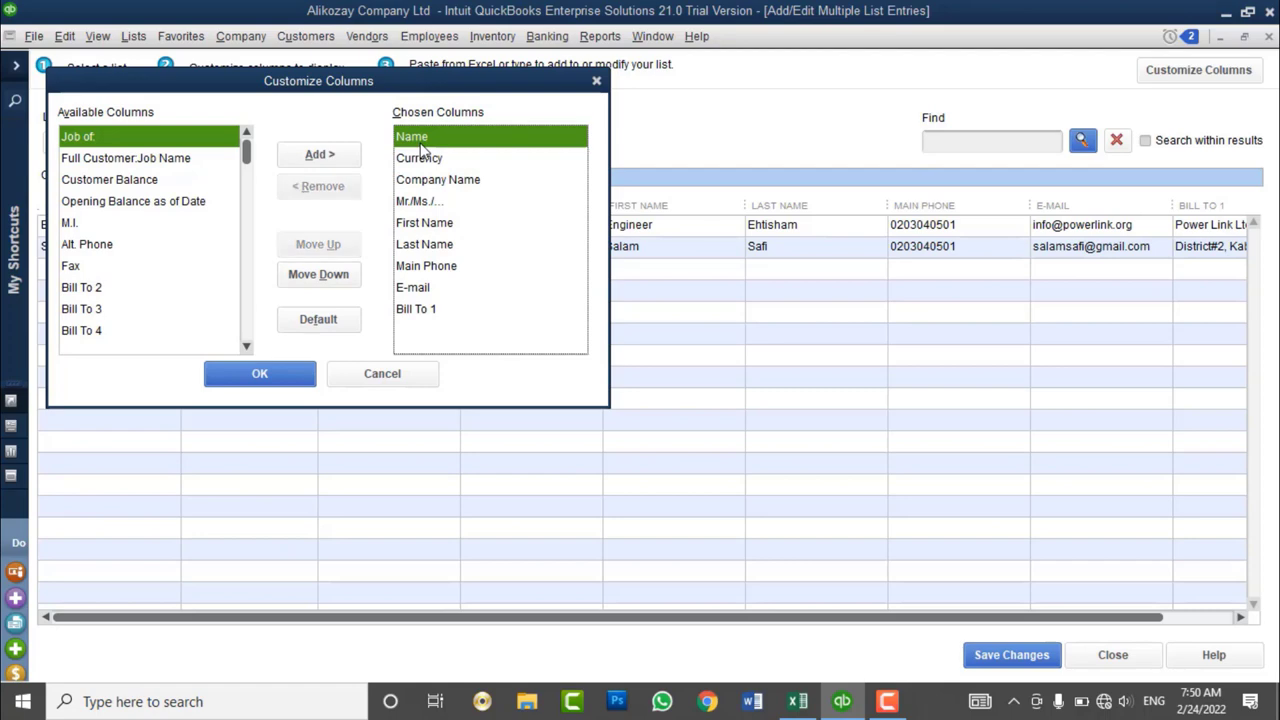
left_click(450, 192)
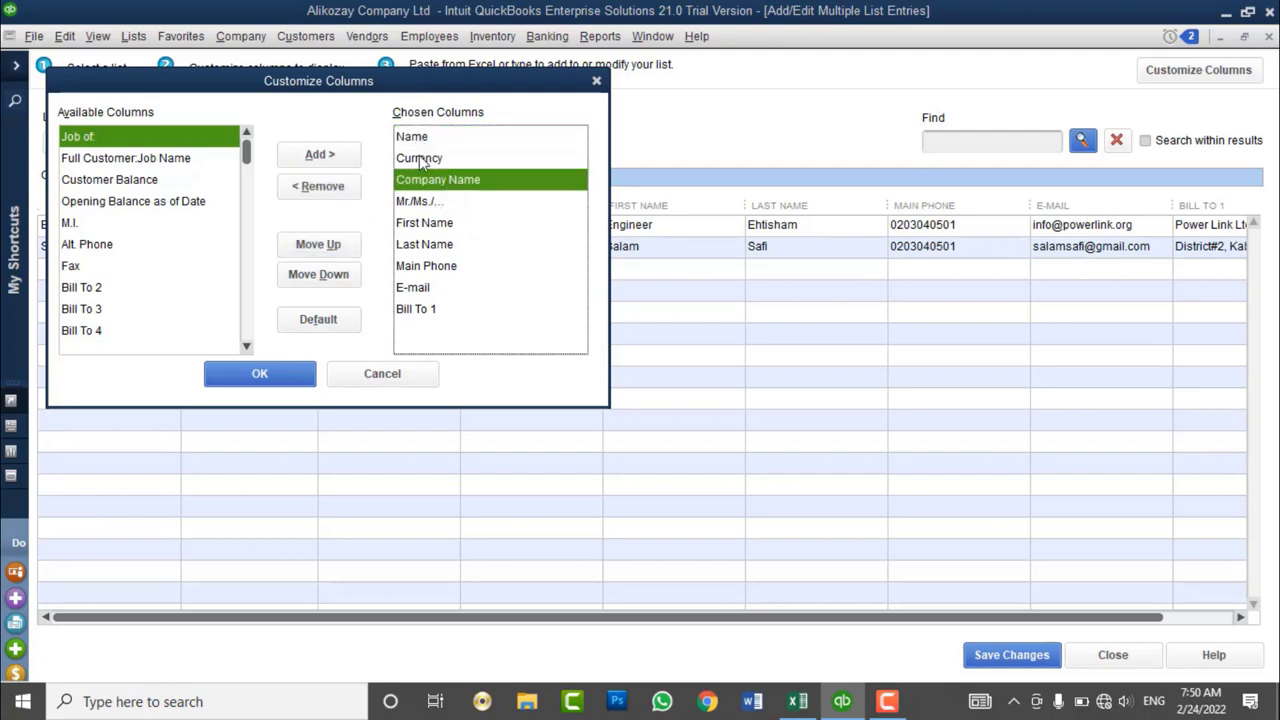
left_click(333, 192)
left_click(331, 188)
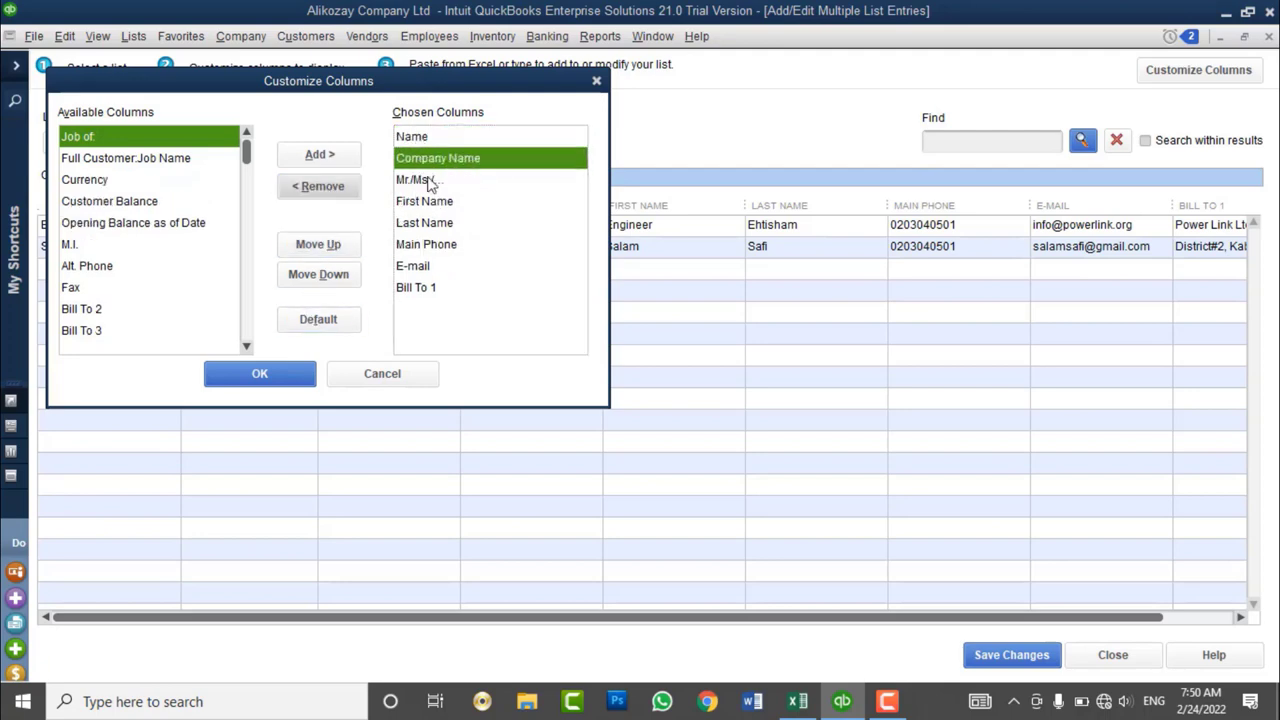
left_click(436, 181)
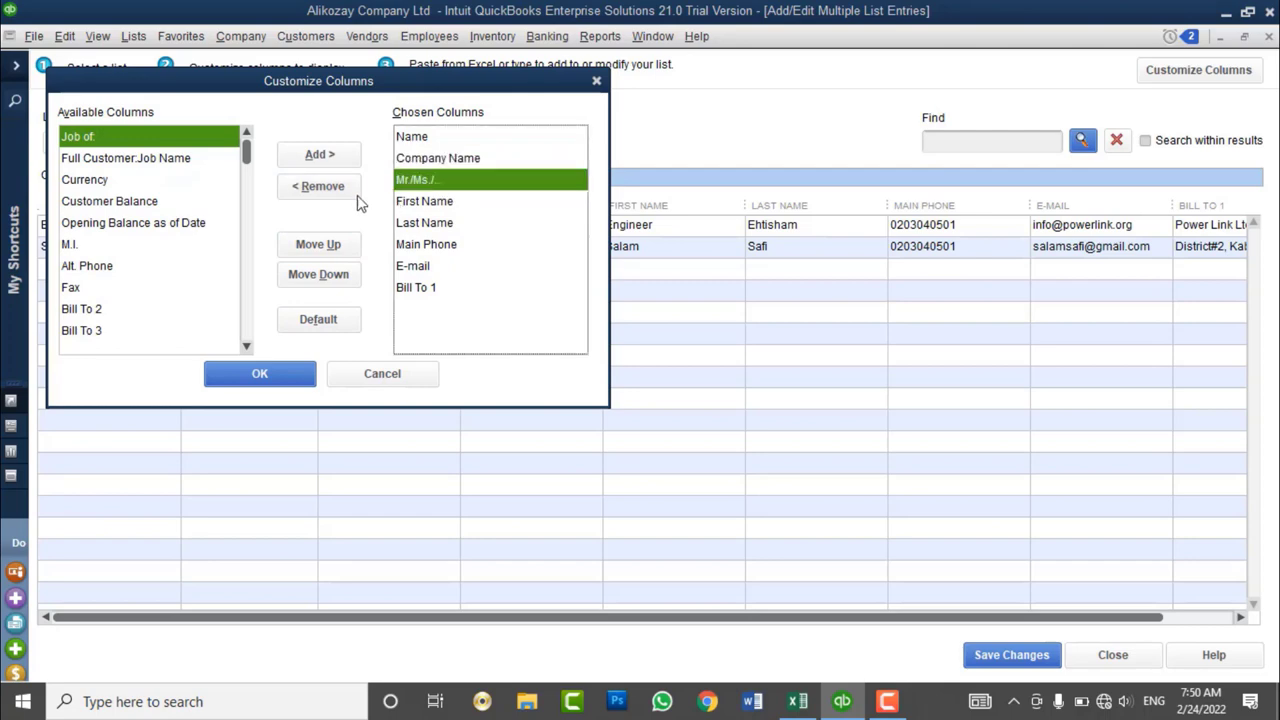
left_click(321, 187)
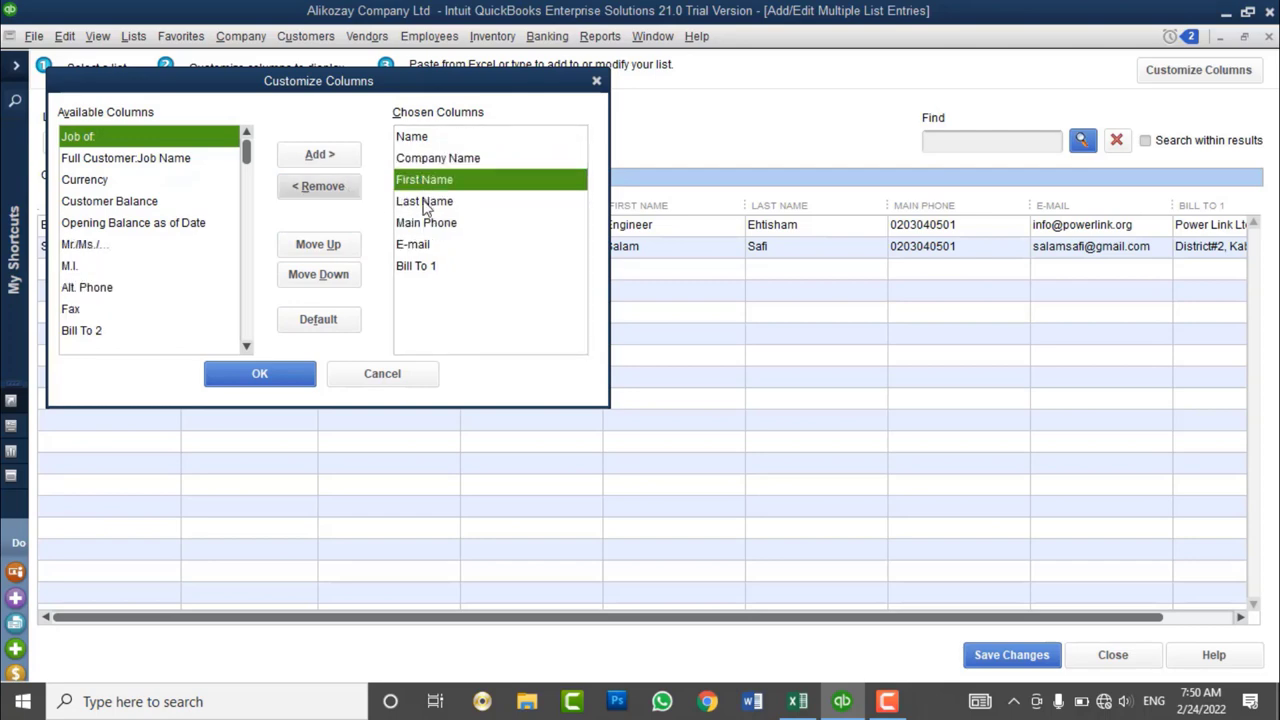
left_click(430, 226)
left_click(432, 246)
left_click(425, 267)
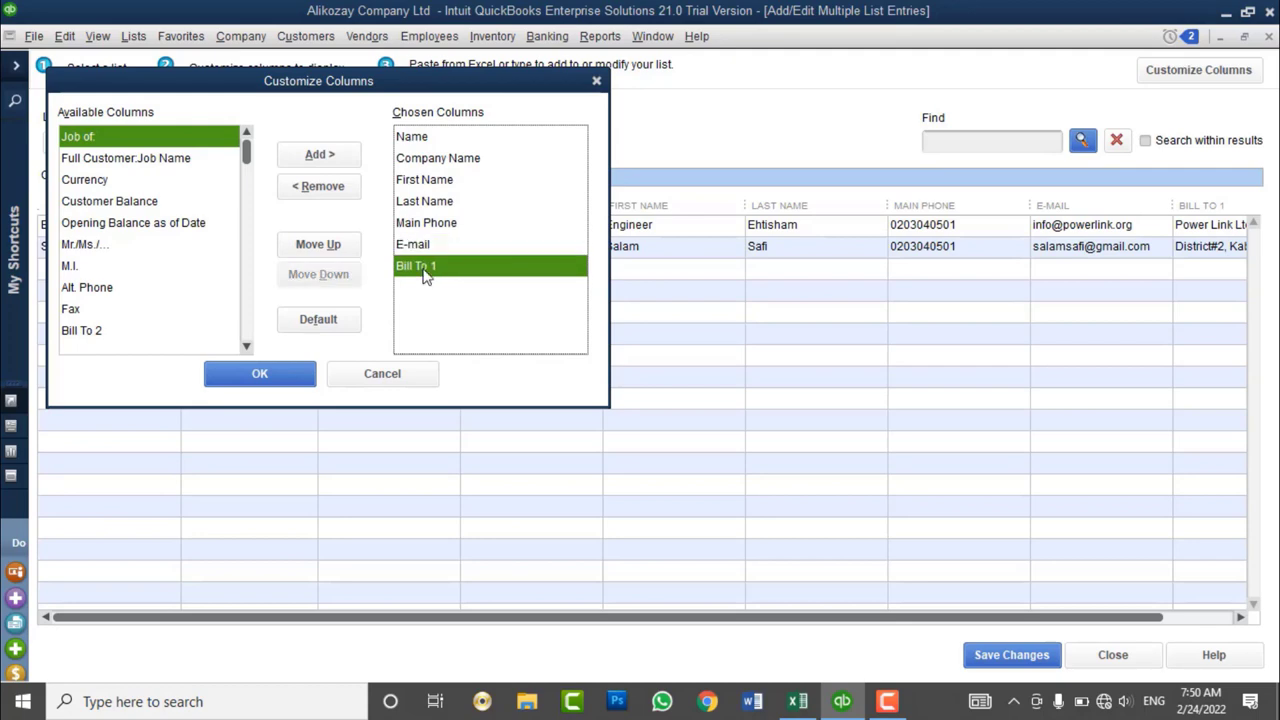
left_click(286, 375)
- Copy Excel rows A2:F3 and paste them into the first empty Company Name row in QuickBooks
left_click(797, 701)
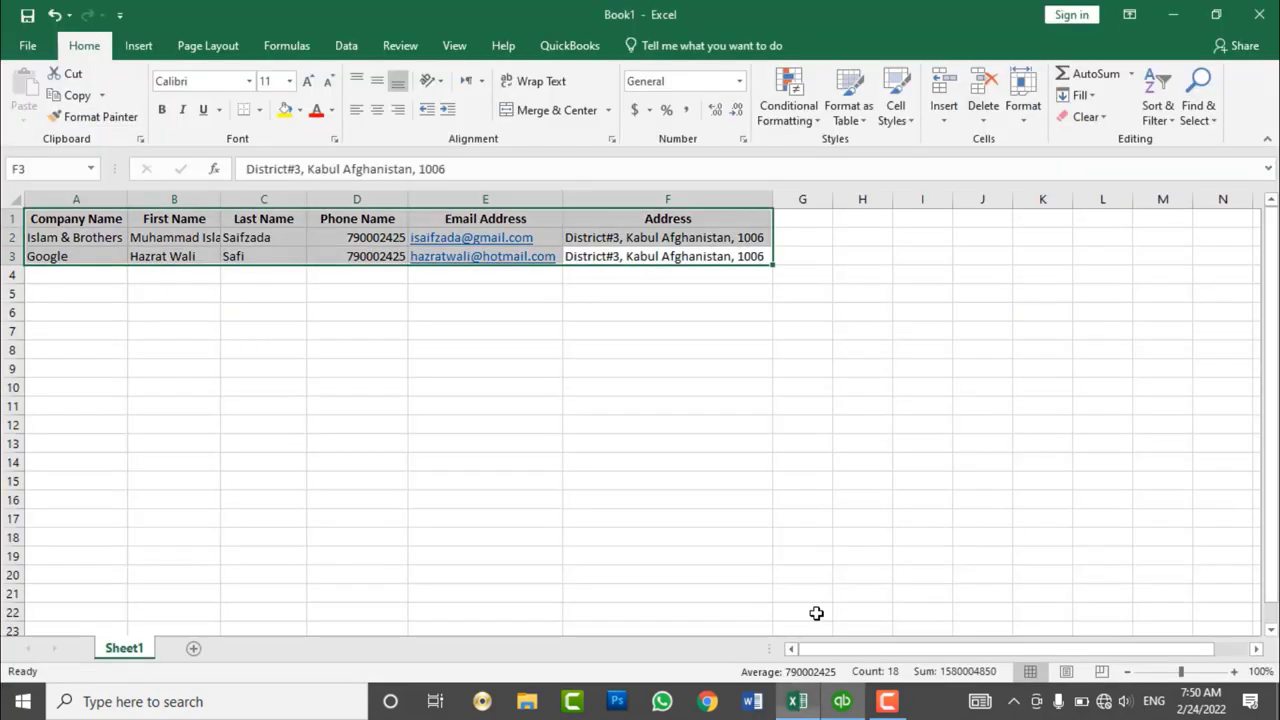
left_click_drag(737, 254, 100, 243)
key("ctrl+c")
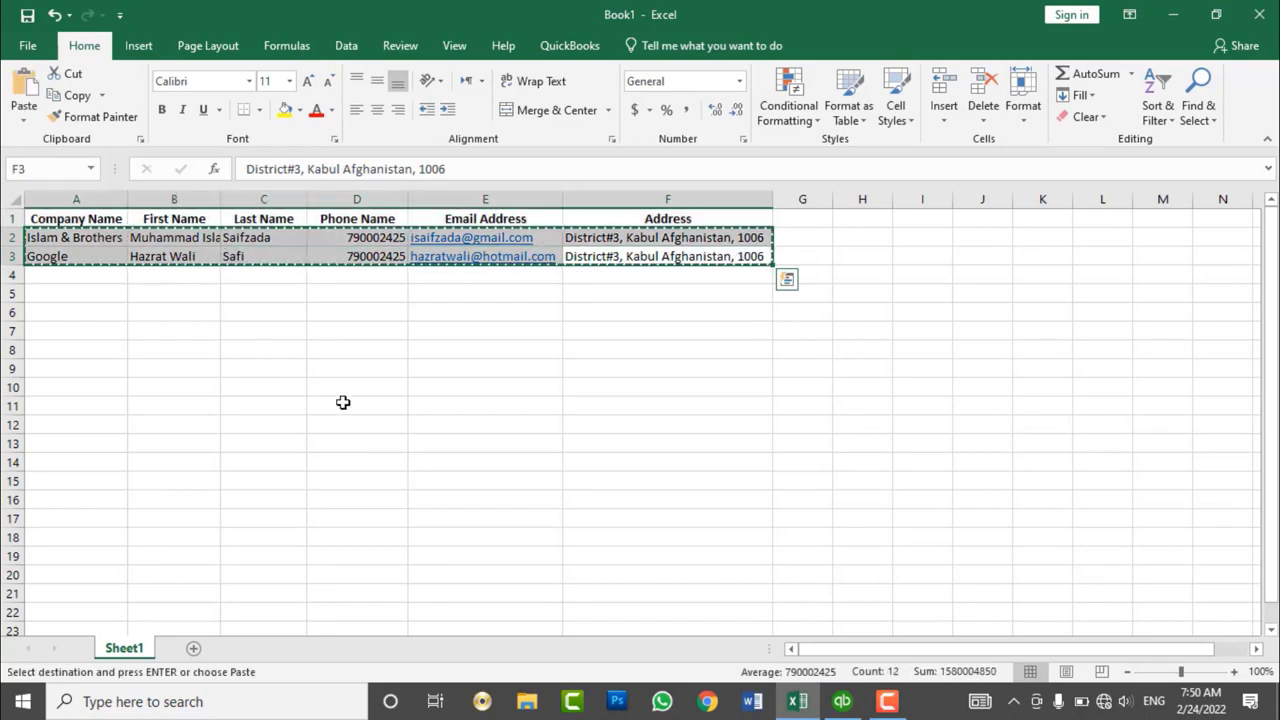
left_click(858, 700)
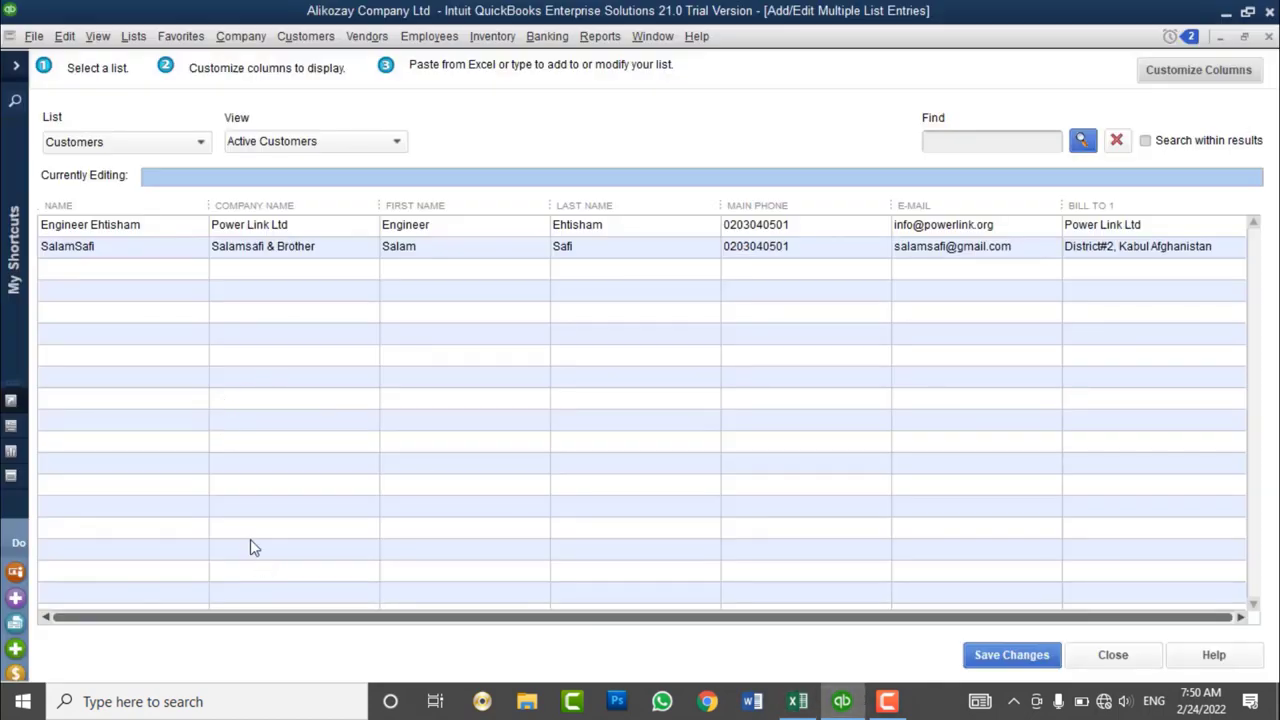
left_click(258, 270)
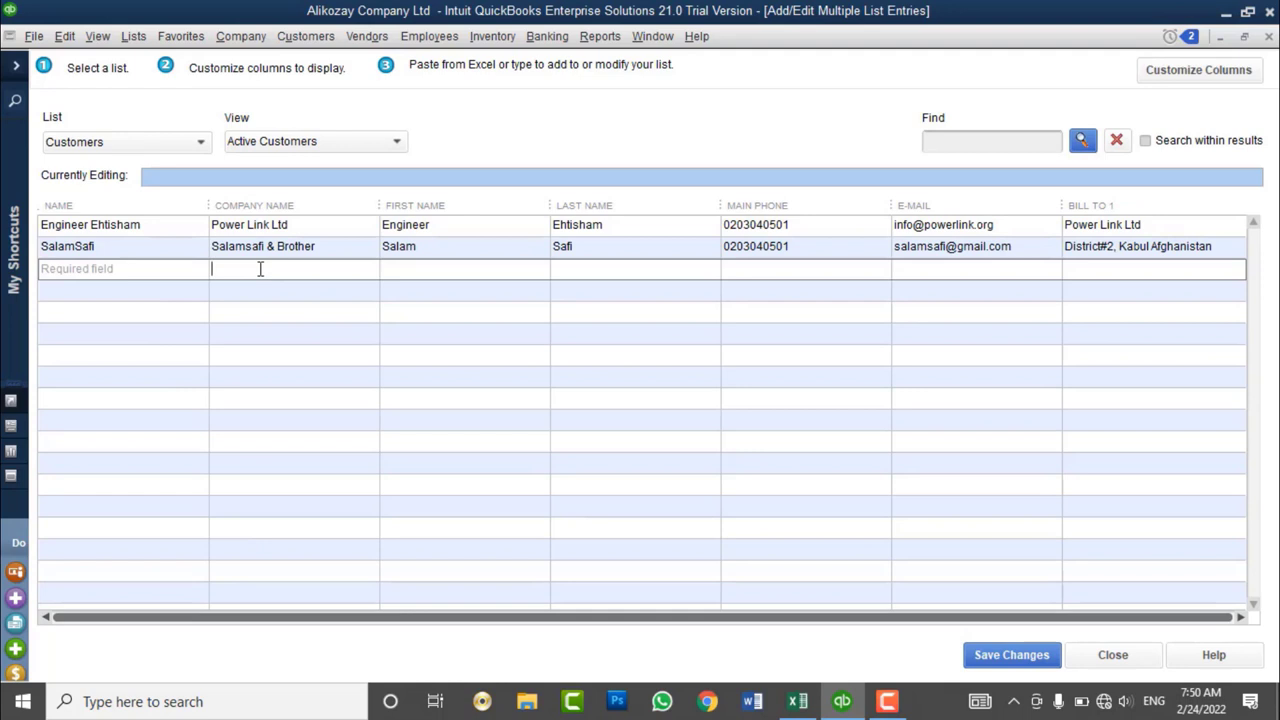
key("ctrl+v")
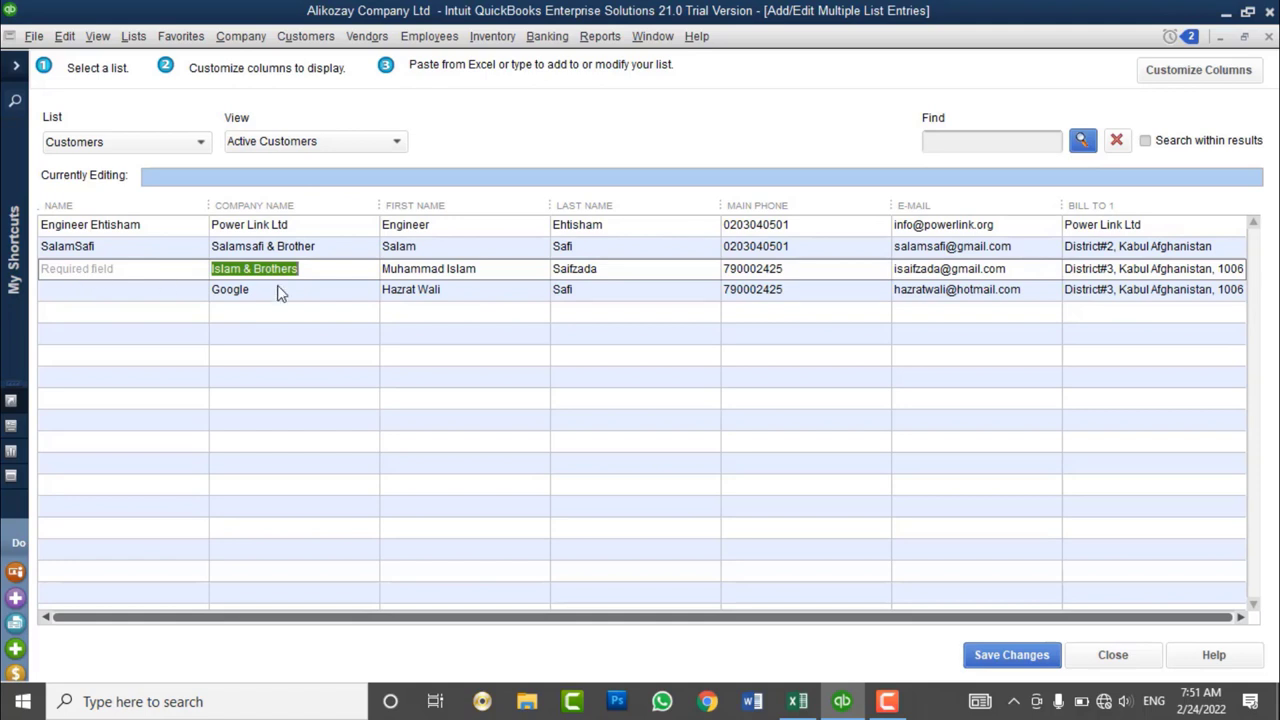
left_click(480, 270)
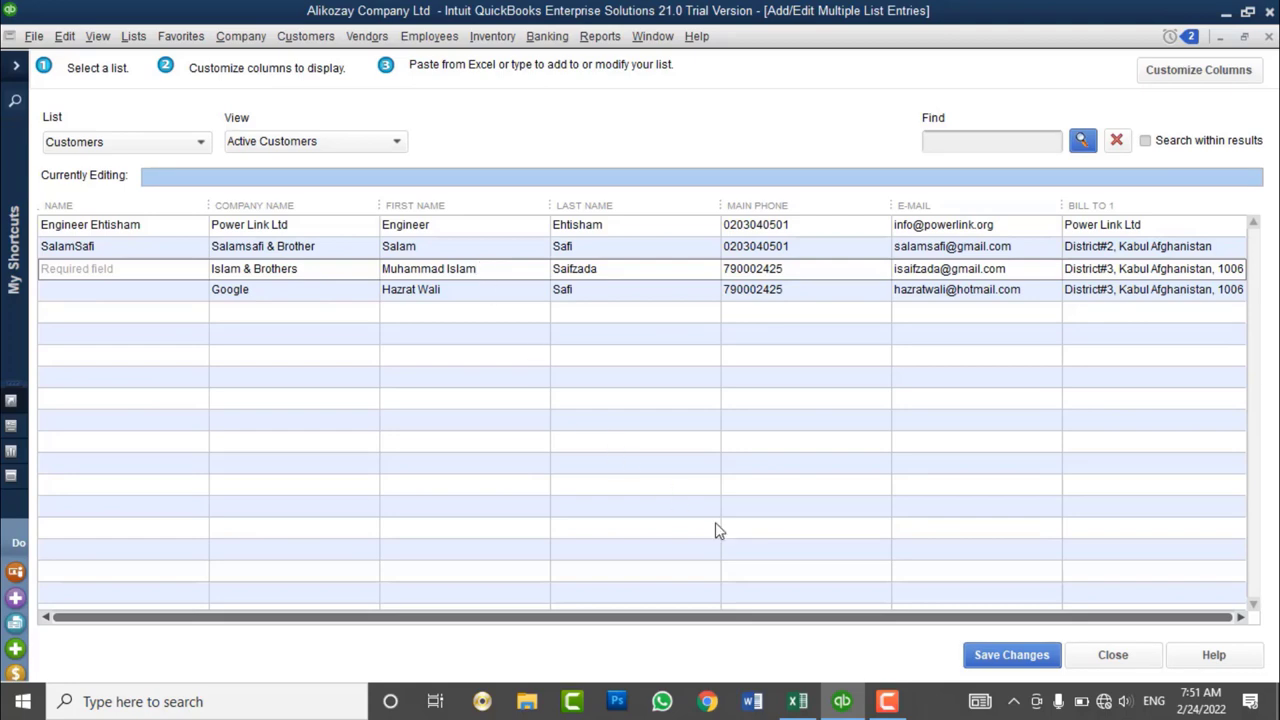
- Copy the two first names from column B and paste them into the QuickBooks Name cells
left_click(797, 701)
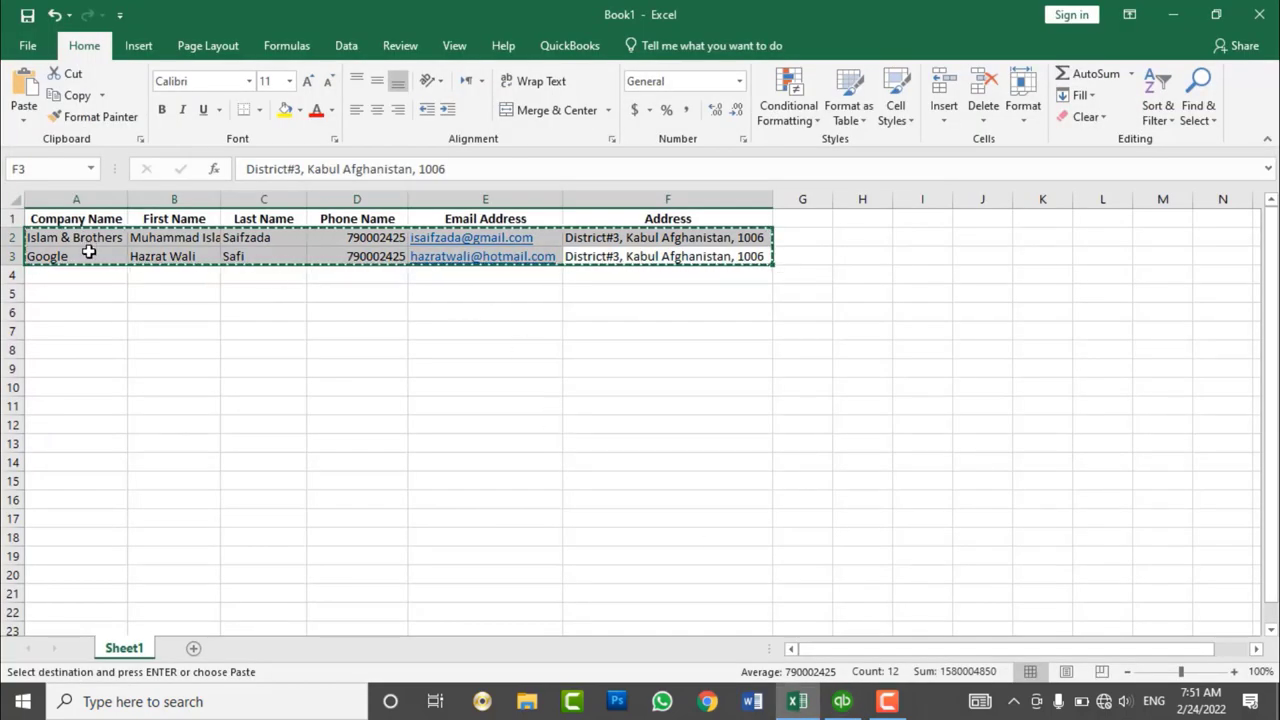
left_click_drag(166, 256, 158, 234)
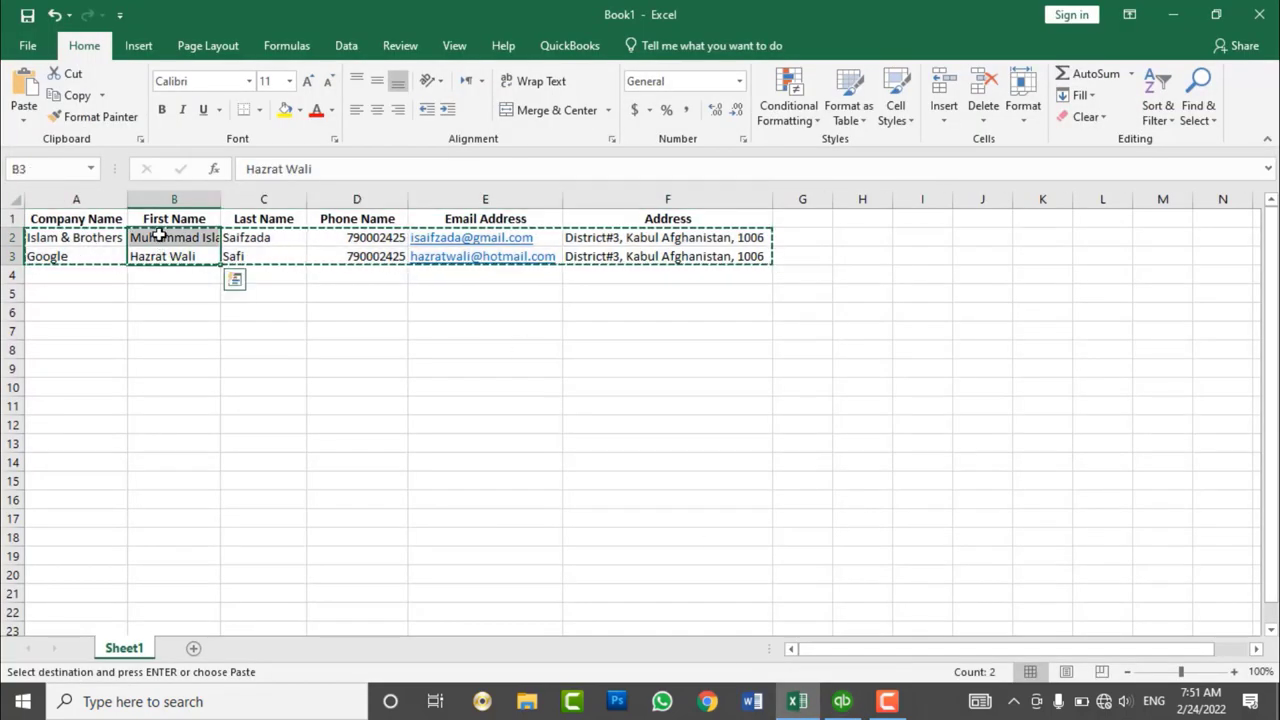
key("ctrl+c")
left_click(842, 701)
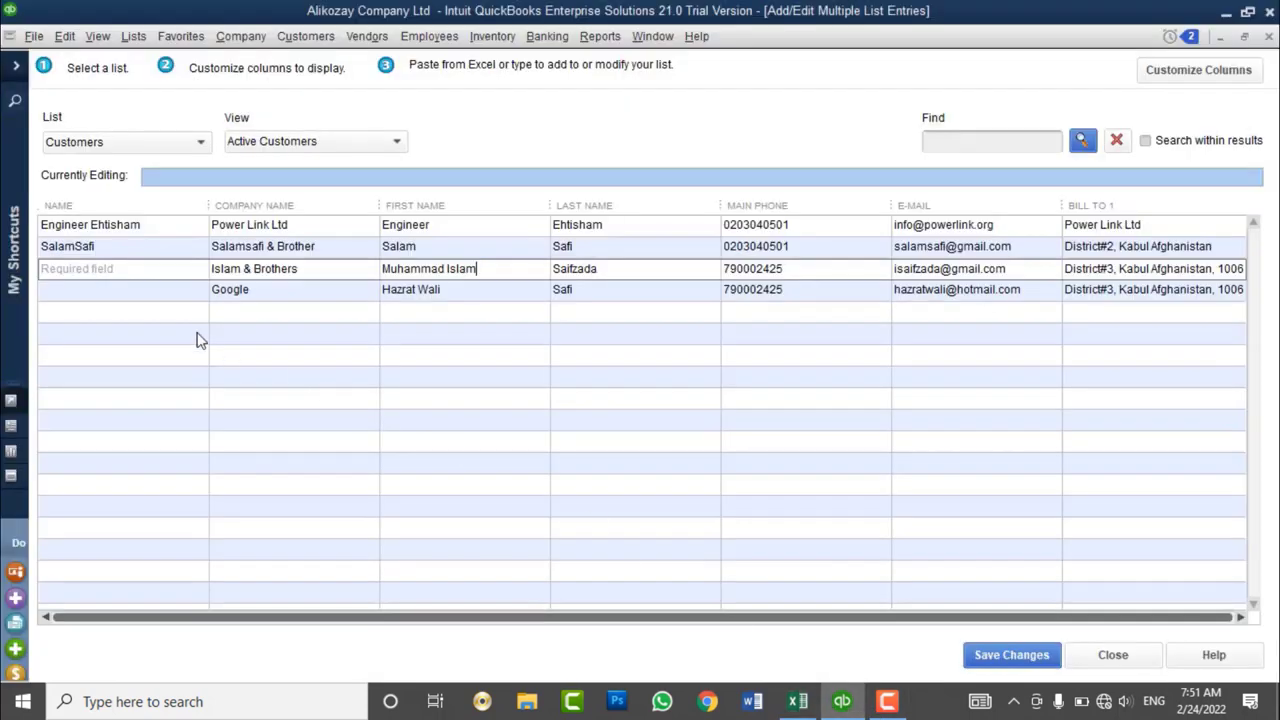
left_click(127, 269)
key("ctrl+v")
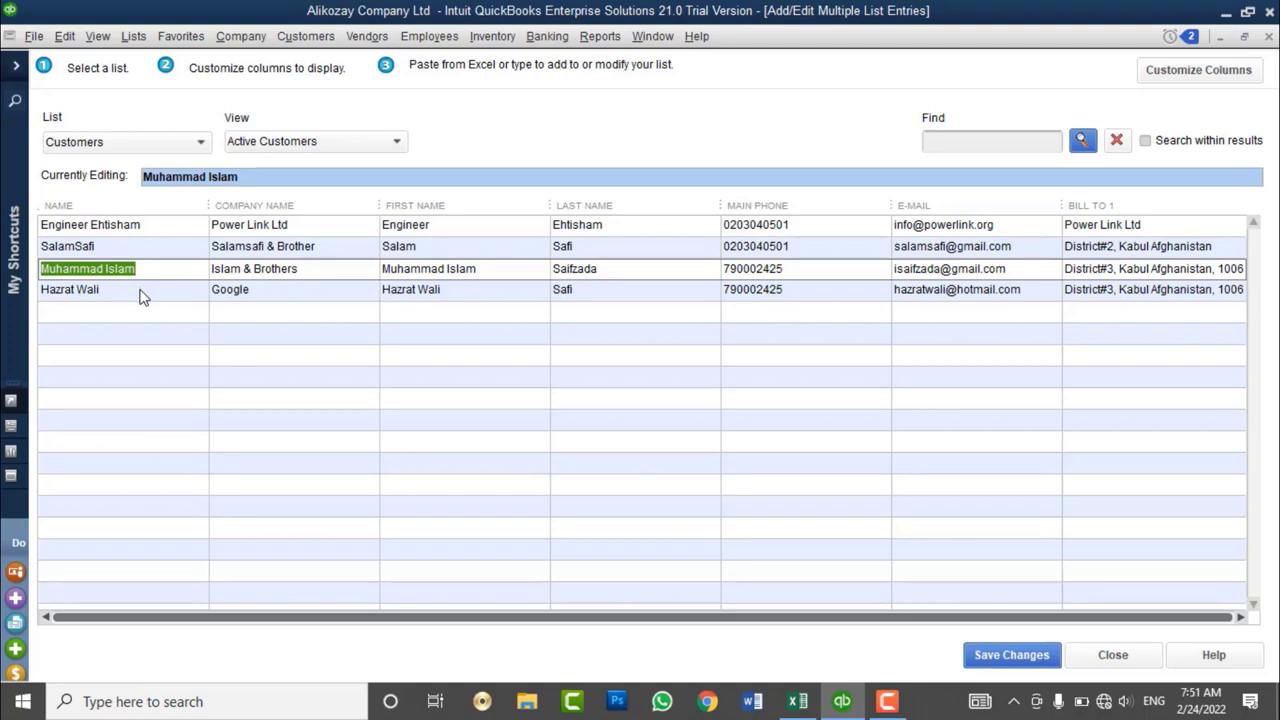
- Save the two new customer records, acknowledge the confirmation, and close the list-entry window
left_click(1008, 660)
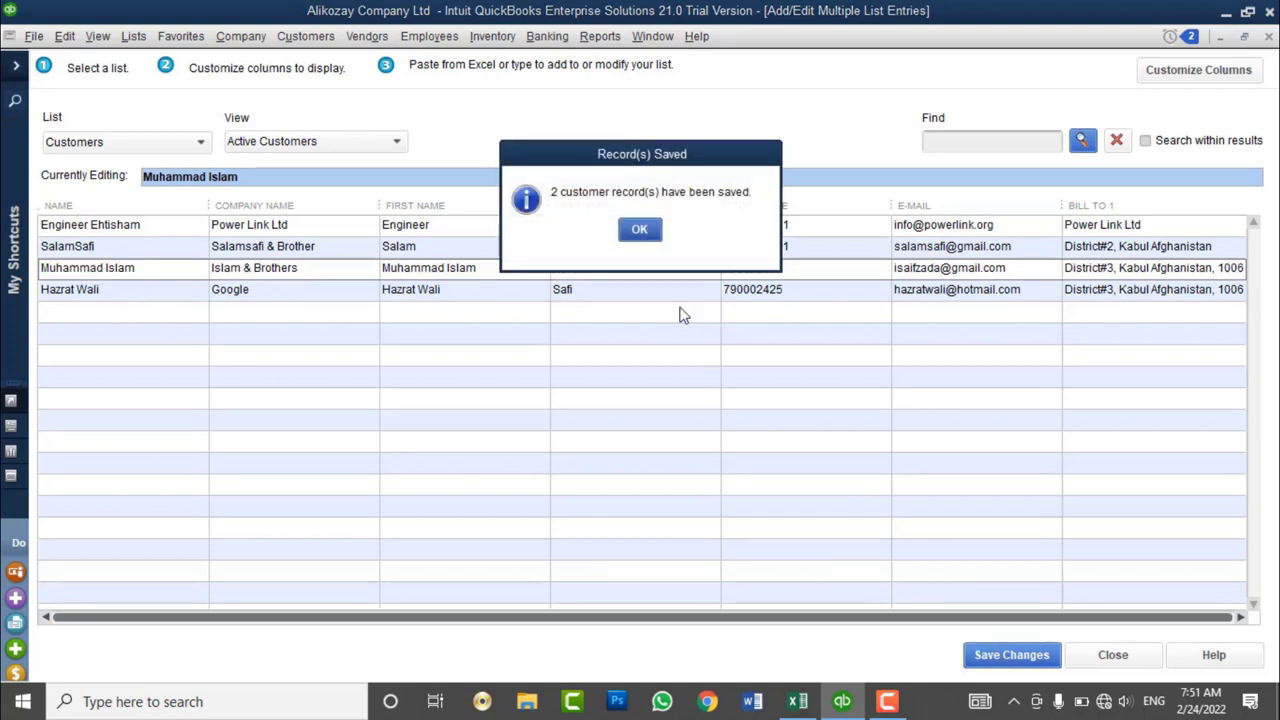
left_click(634, 234)
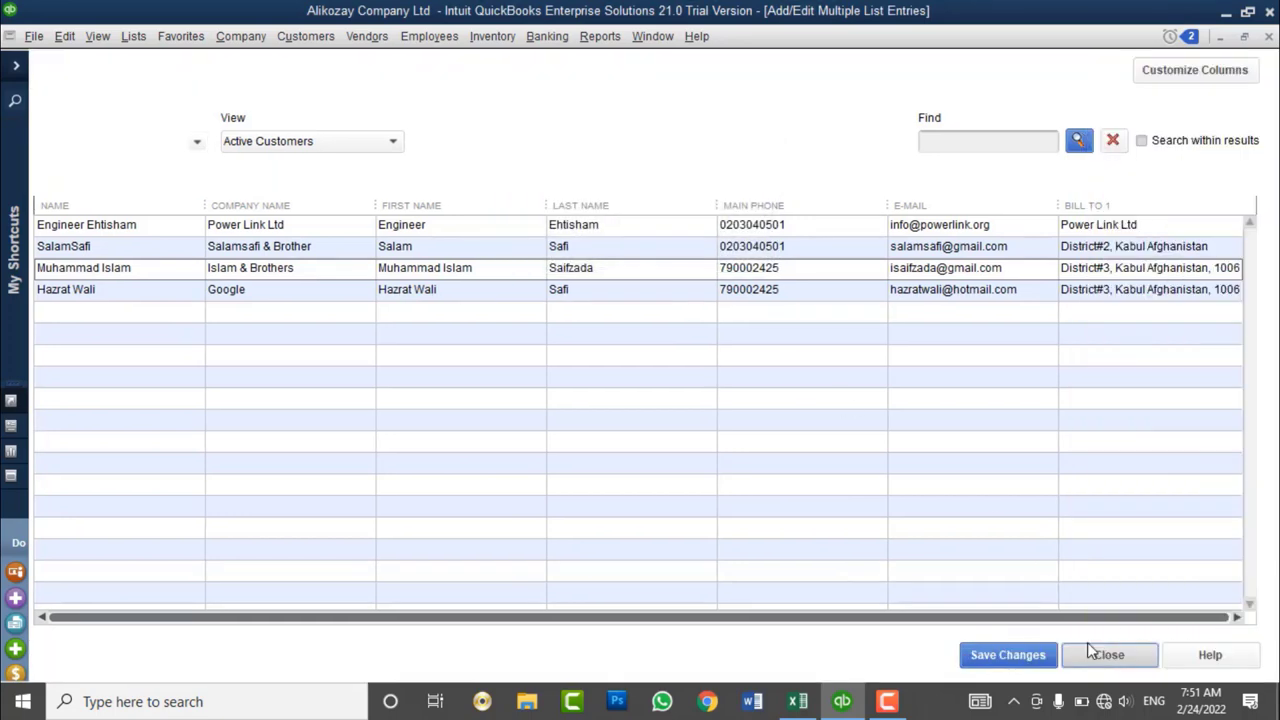
left_click(1090, 650)
- Start File > Utilities > Import > Excel Files, turning off its intro message
left_click(34, 37)
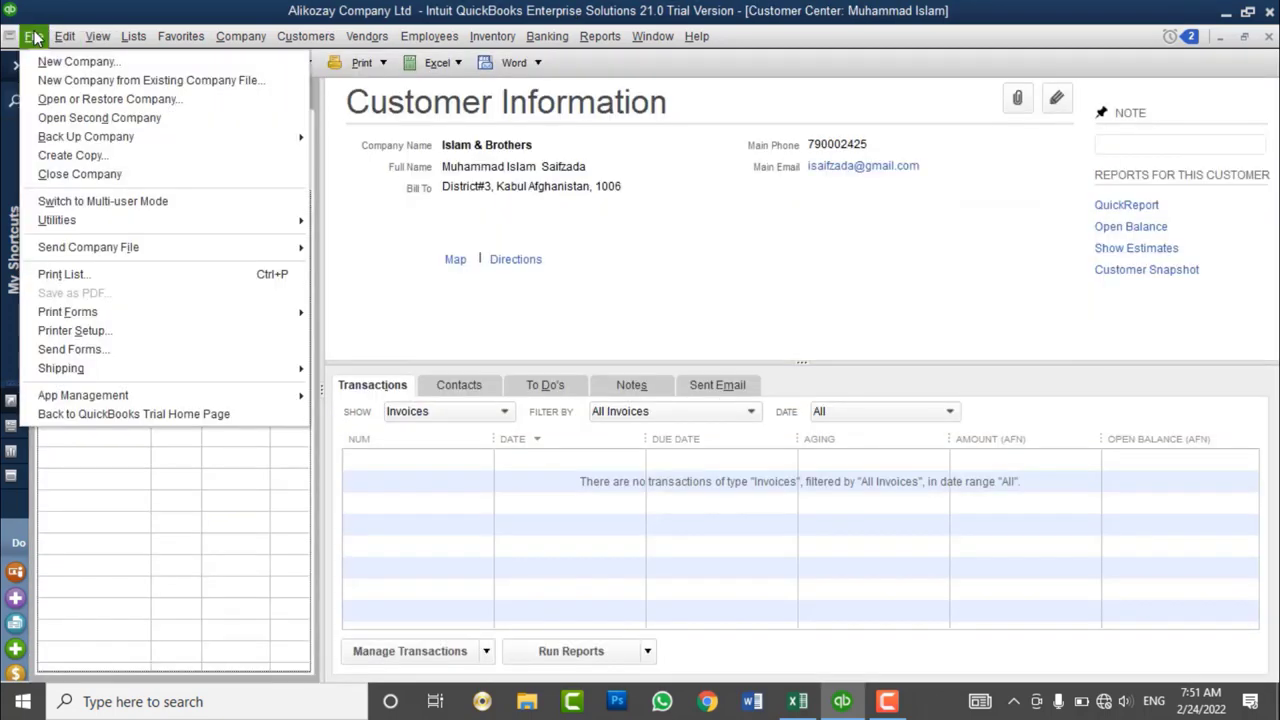
mouse_move(114, 221)
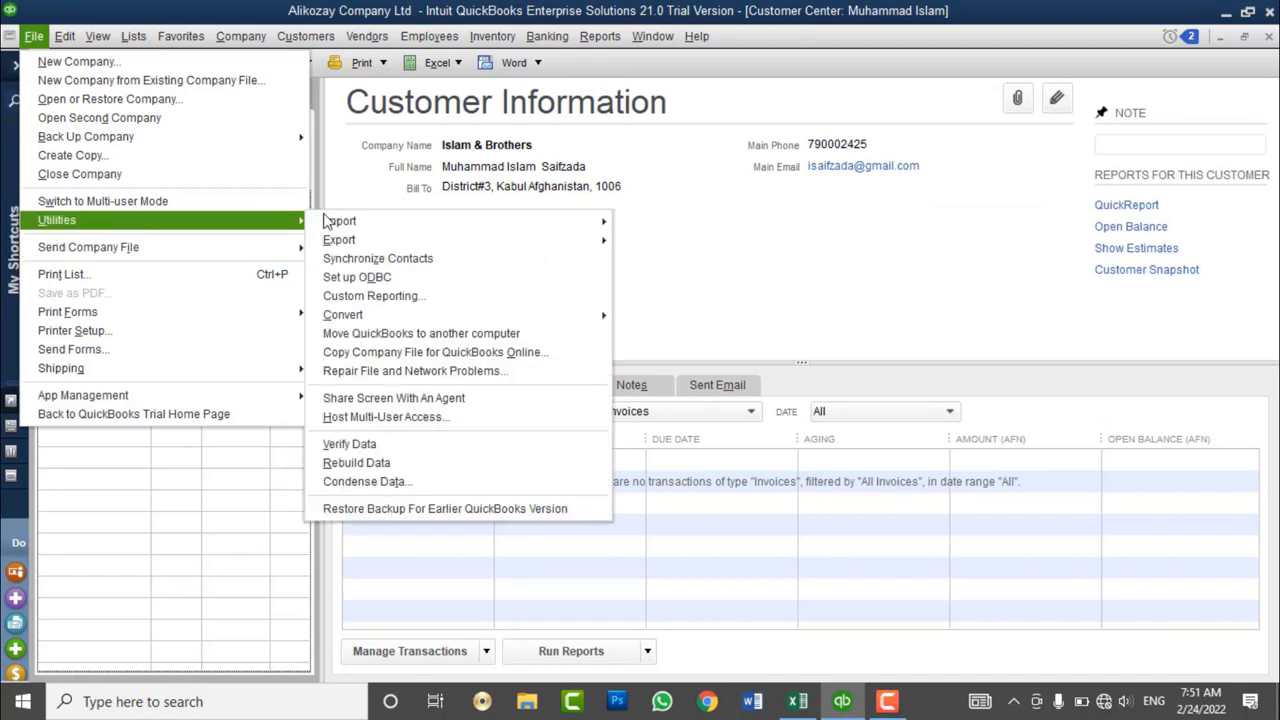
mouse_move(330, 221)
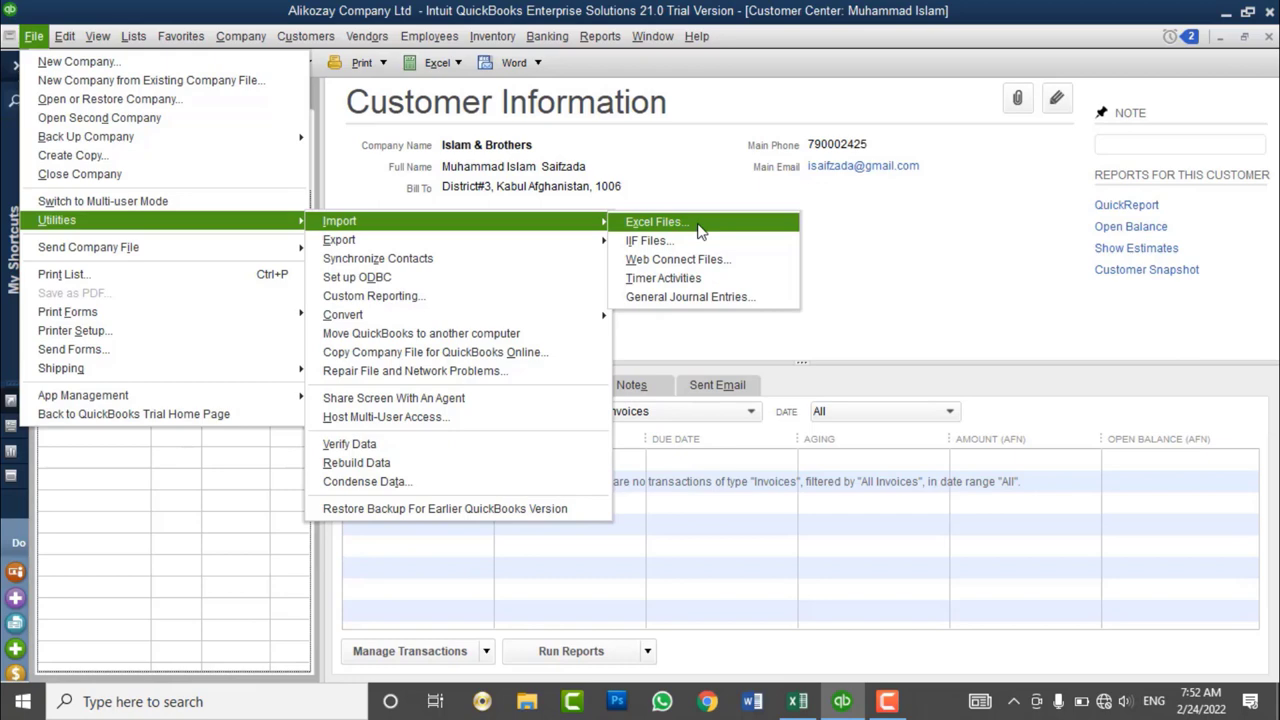
left_click(700, 231)
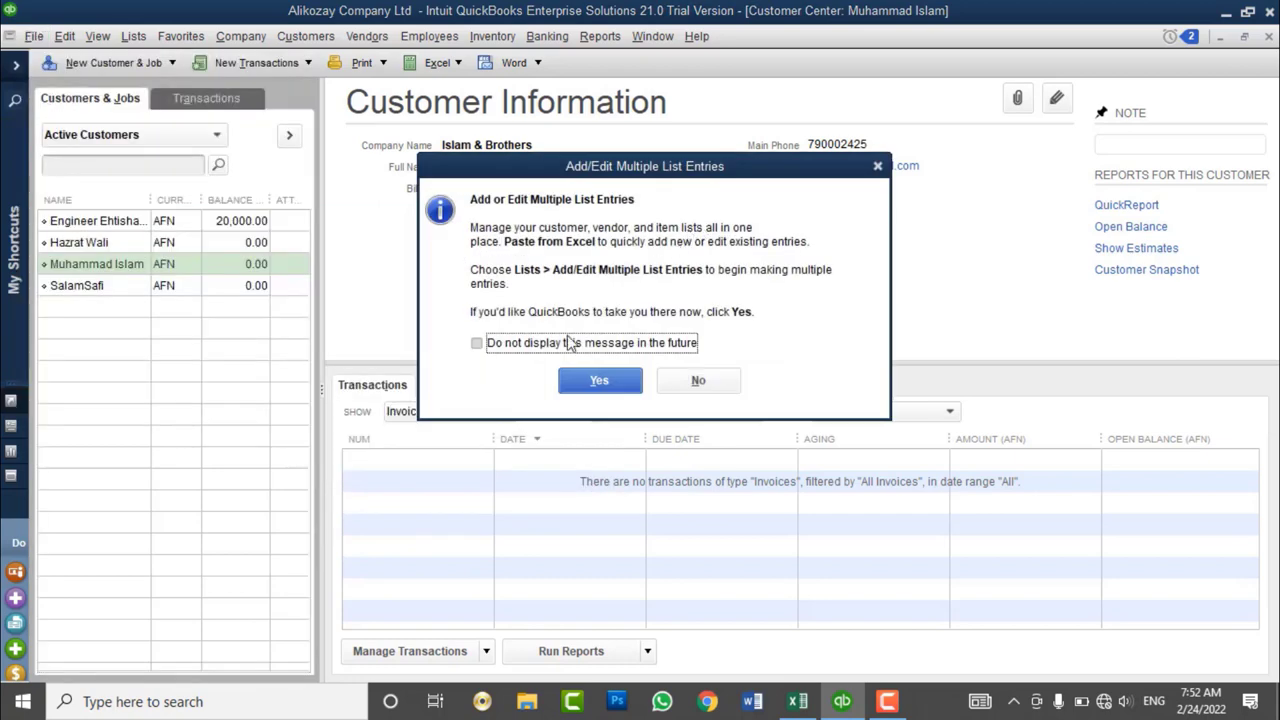
left_click(535, 345)
left_click(597, 382)
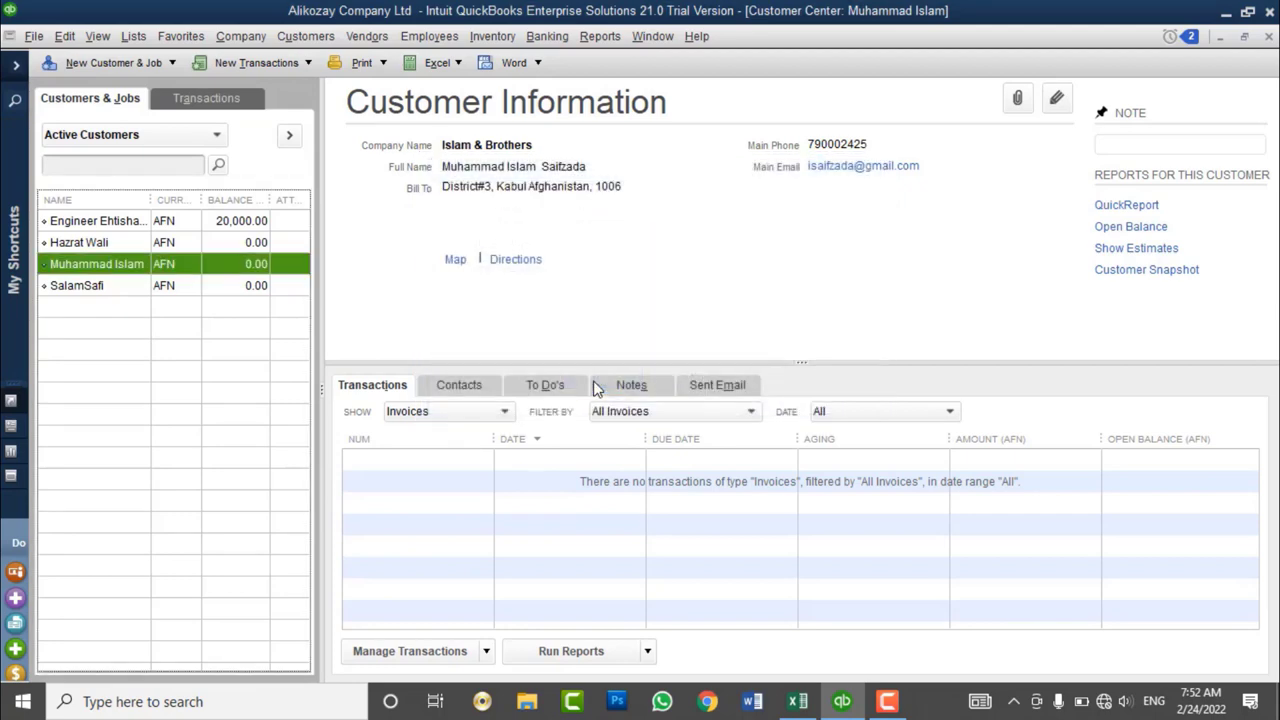
- Close the multiple list entries window to return to the Customer Center
left_click(38, 37)
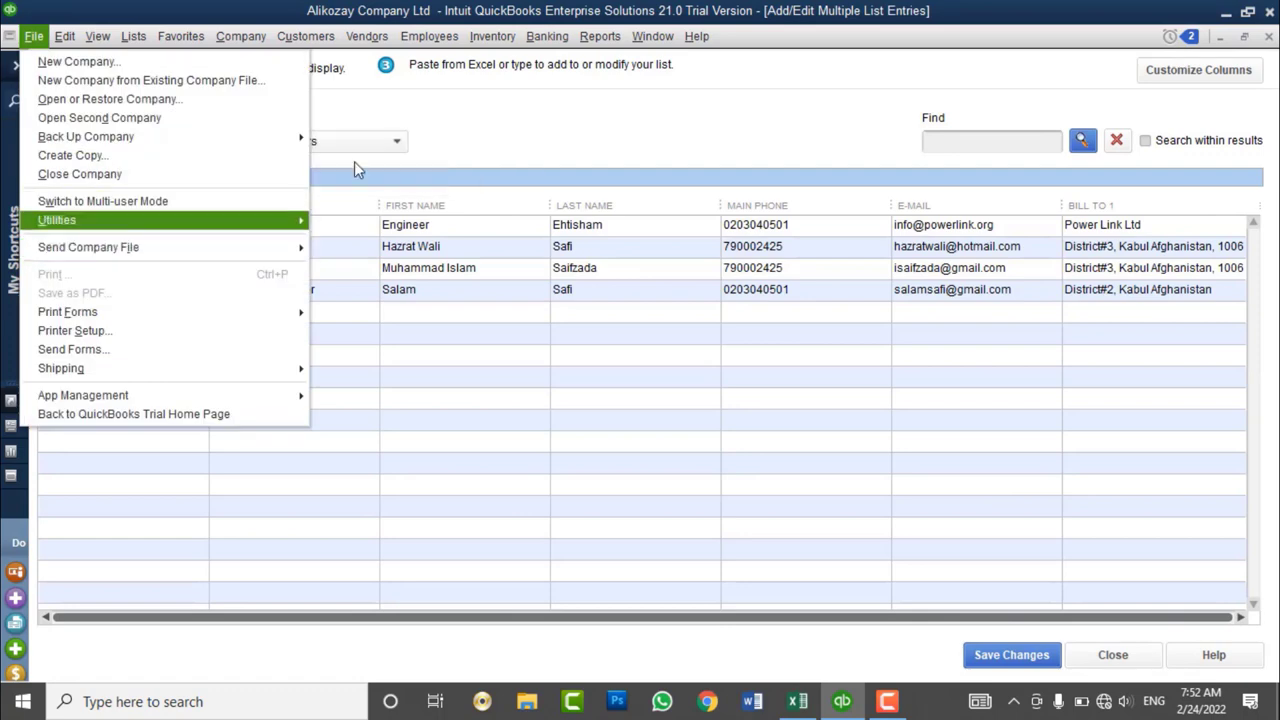
left_click(416, 106)
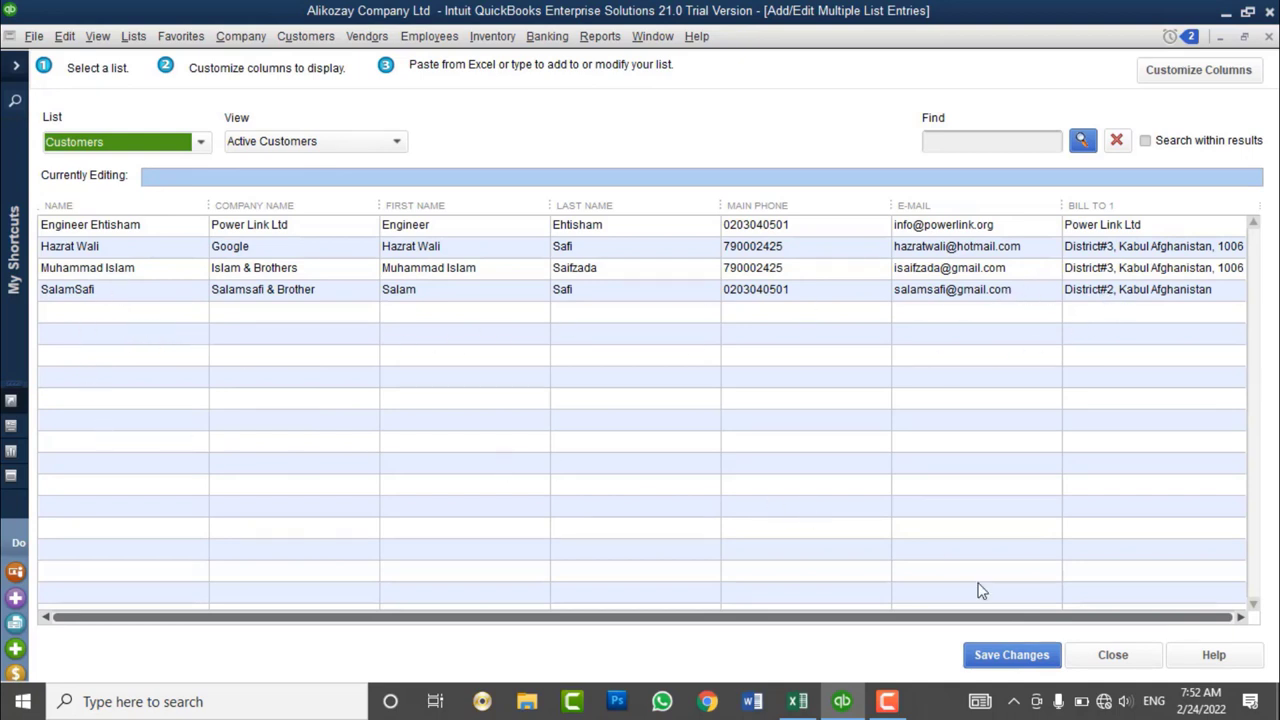
left_click(1110, 656)
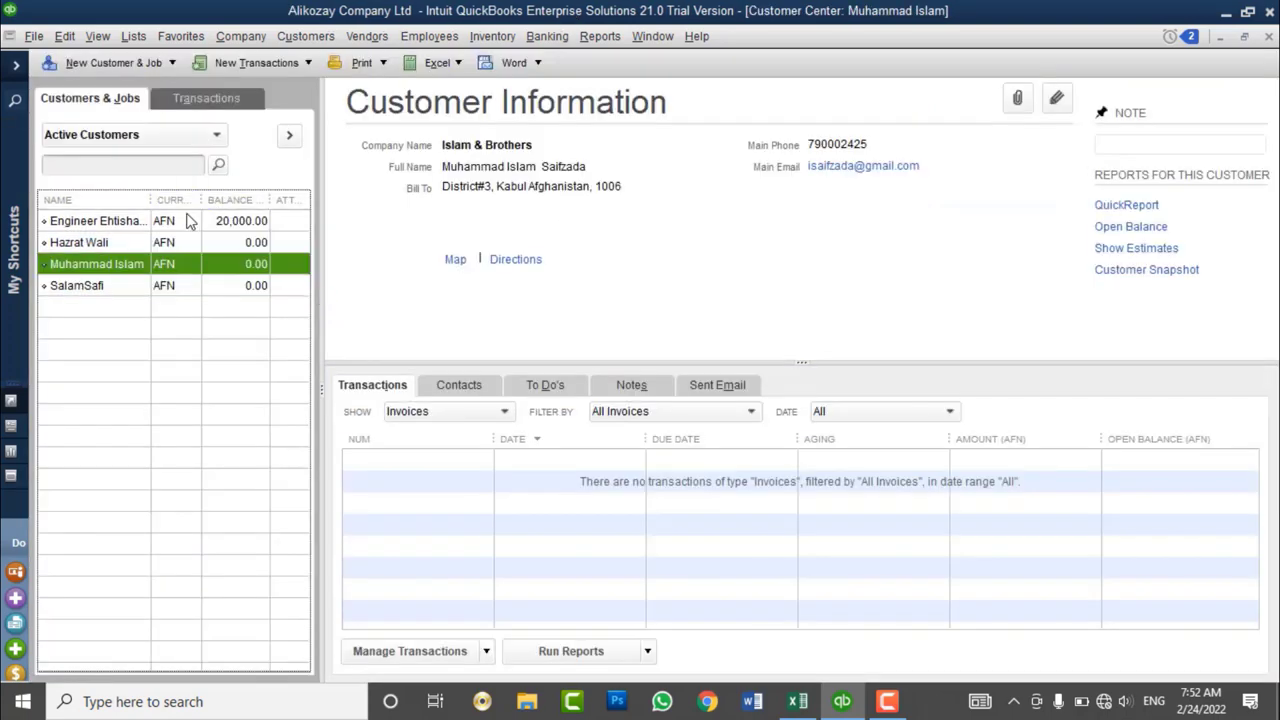
- Widen the Name column of the Customer Center list
left_click_drag(153, 203, 177, 201)
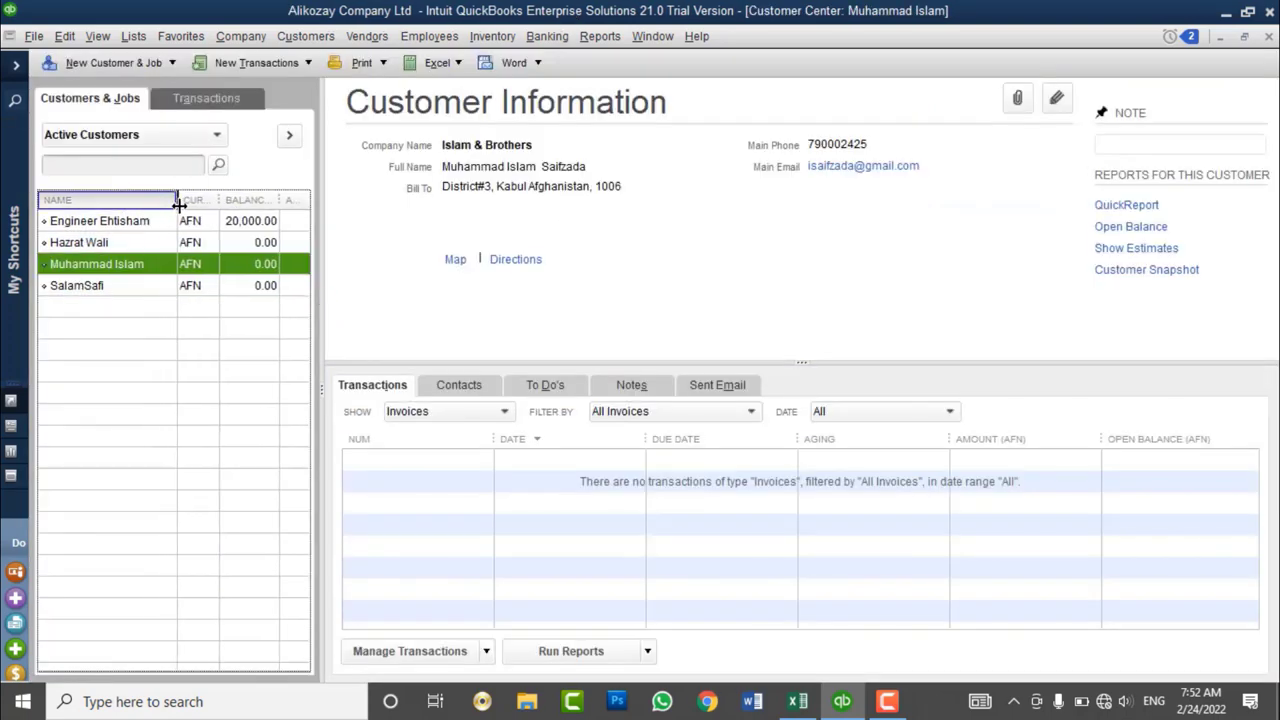
left_click(38, 37)
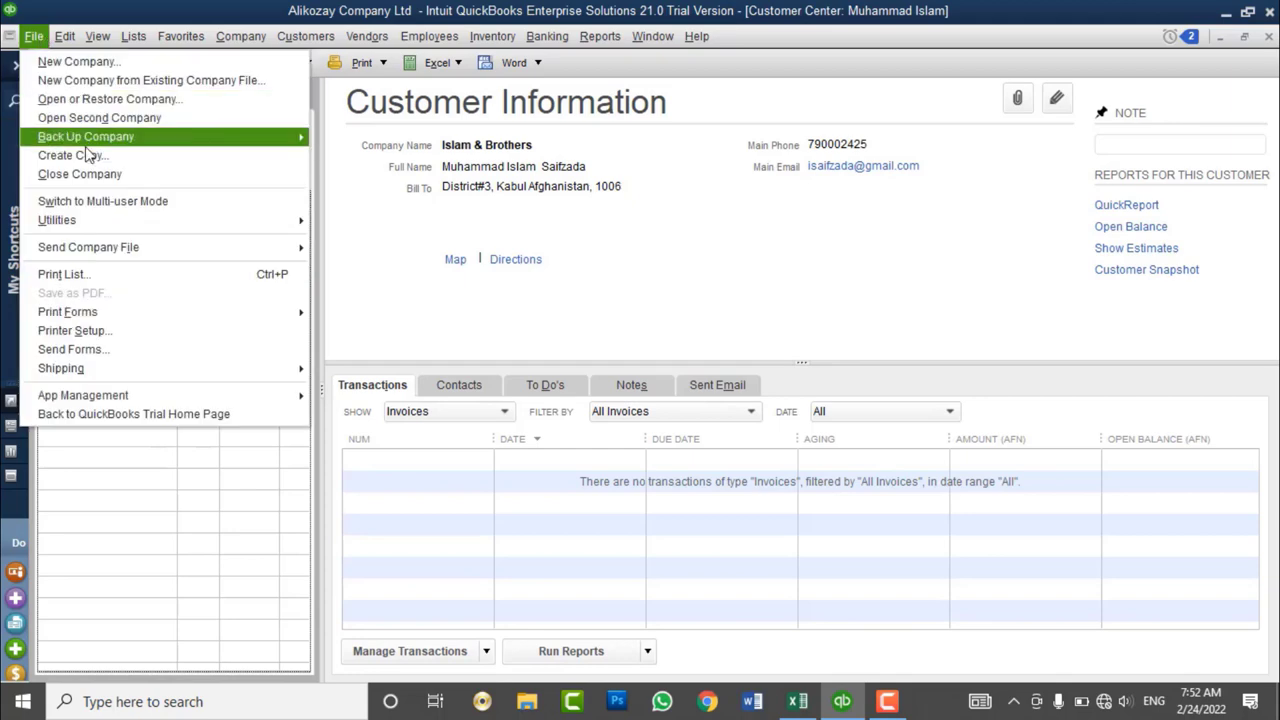
mouse_move(288, 222)
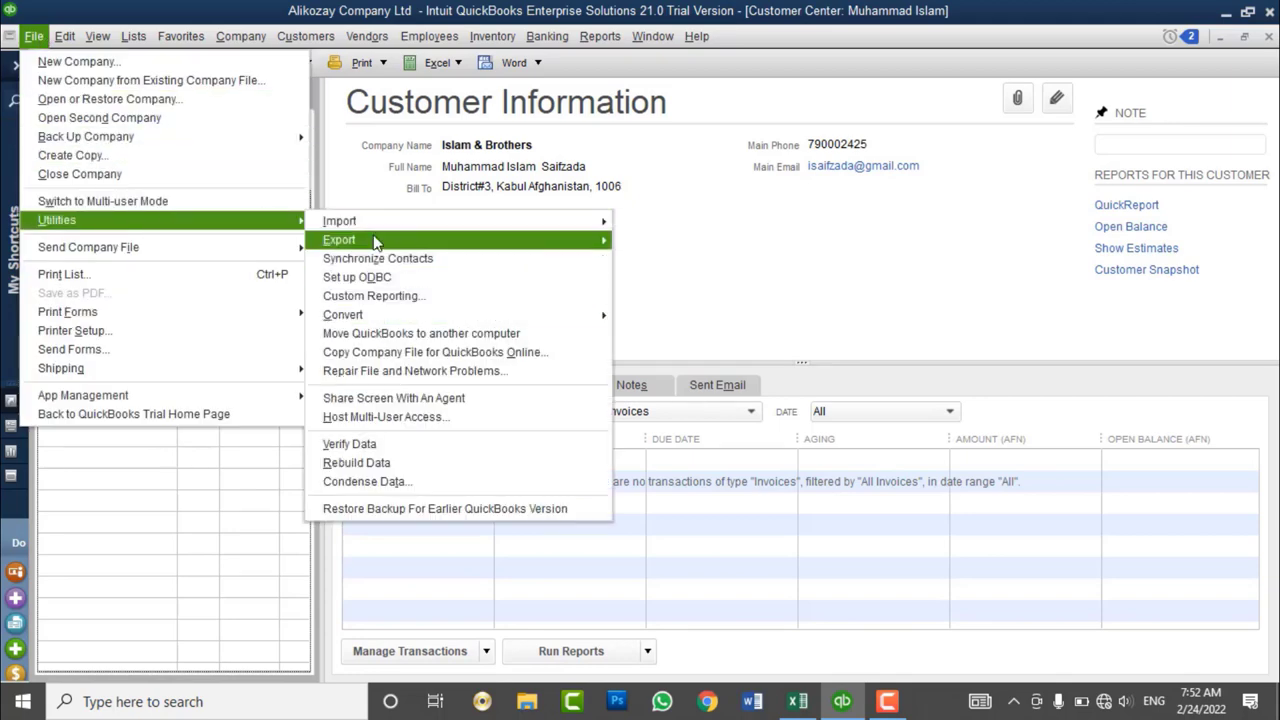
mouse_move(560, 221)
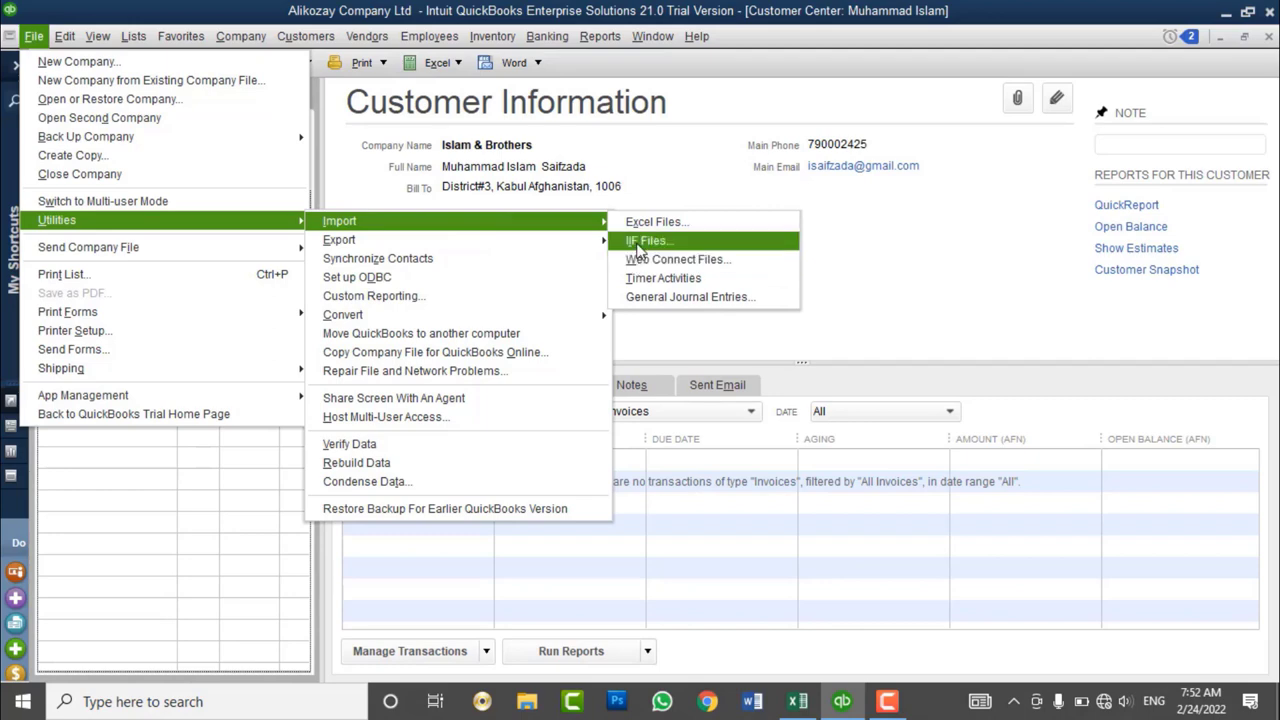
mouse_move(574, 246)
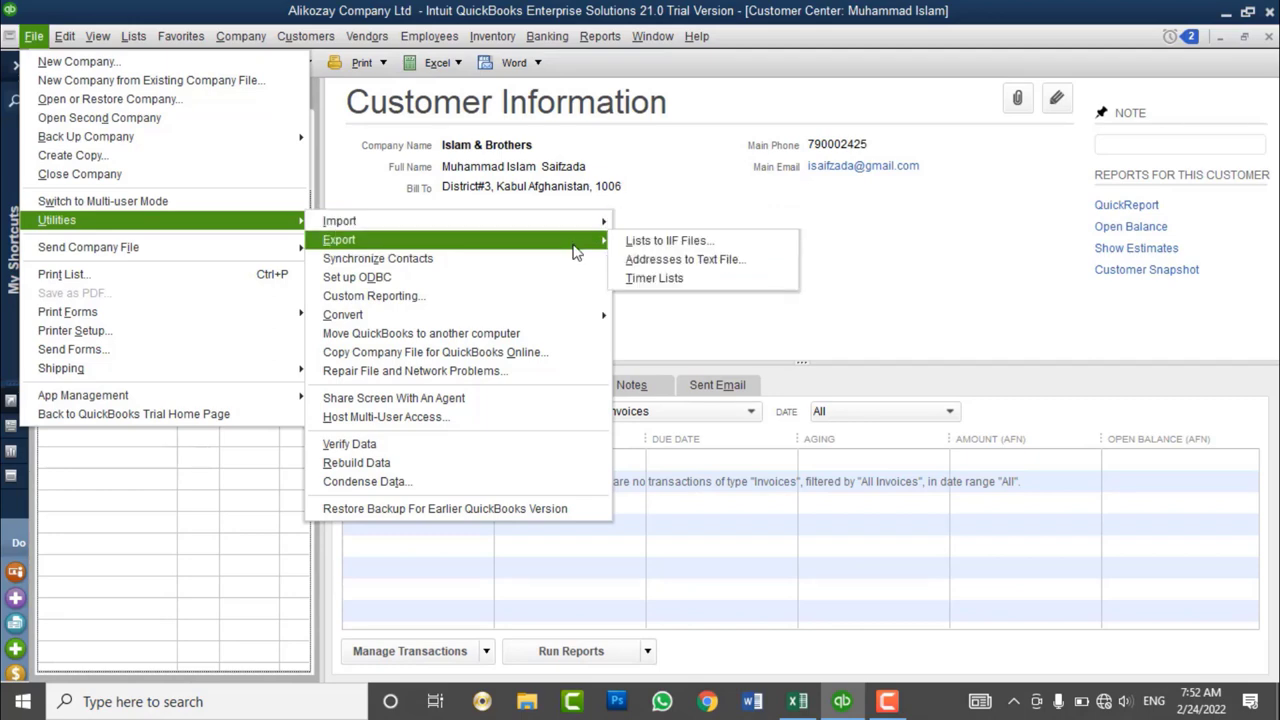
left_click(634, 196)
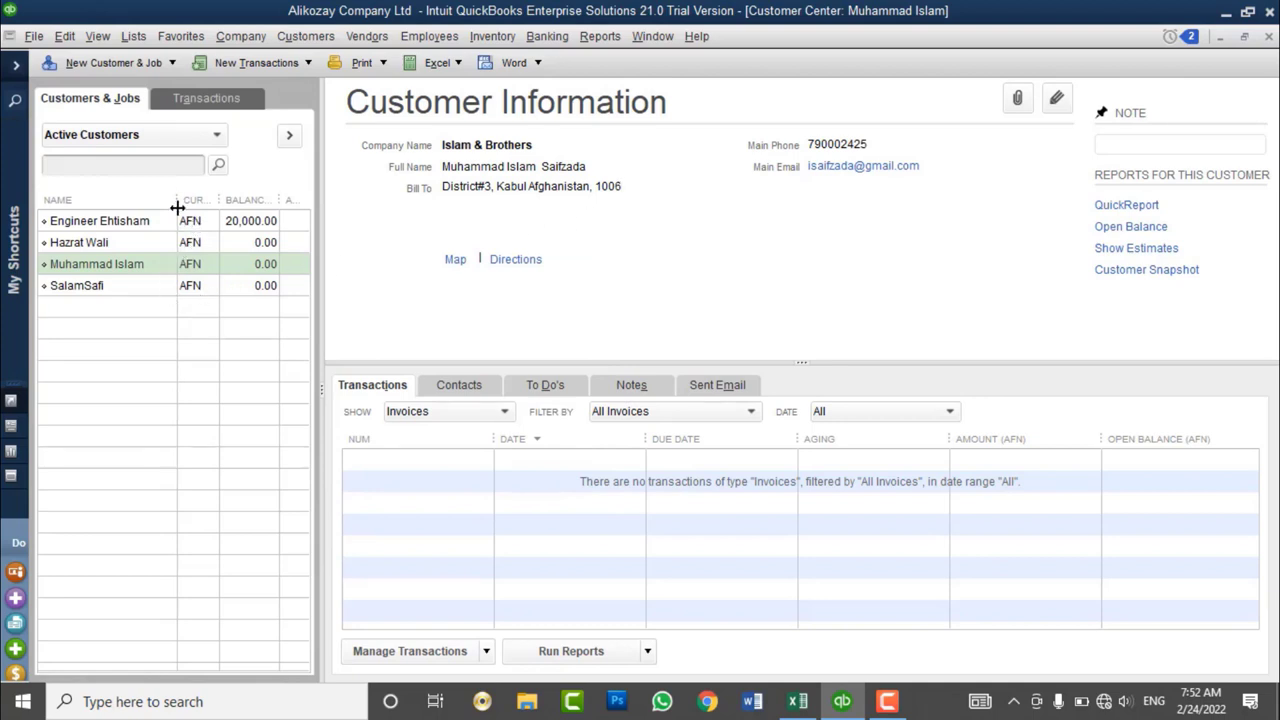
left_click_drag(177, 207, 191, 203)
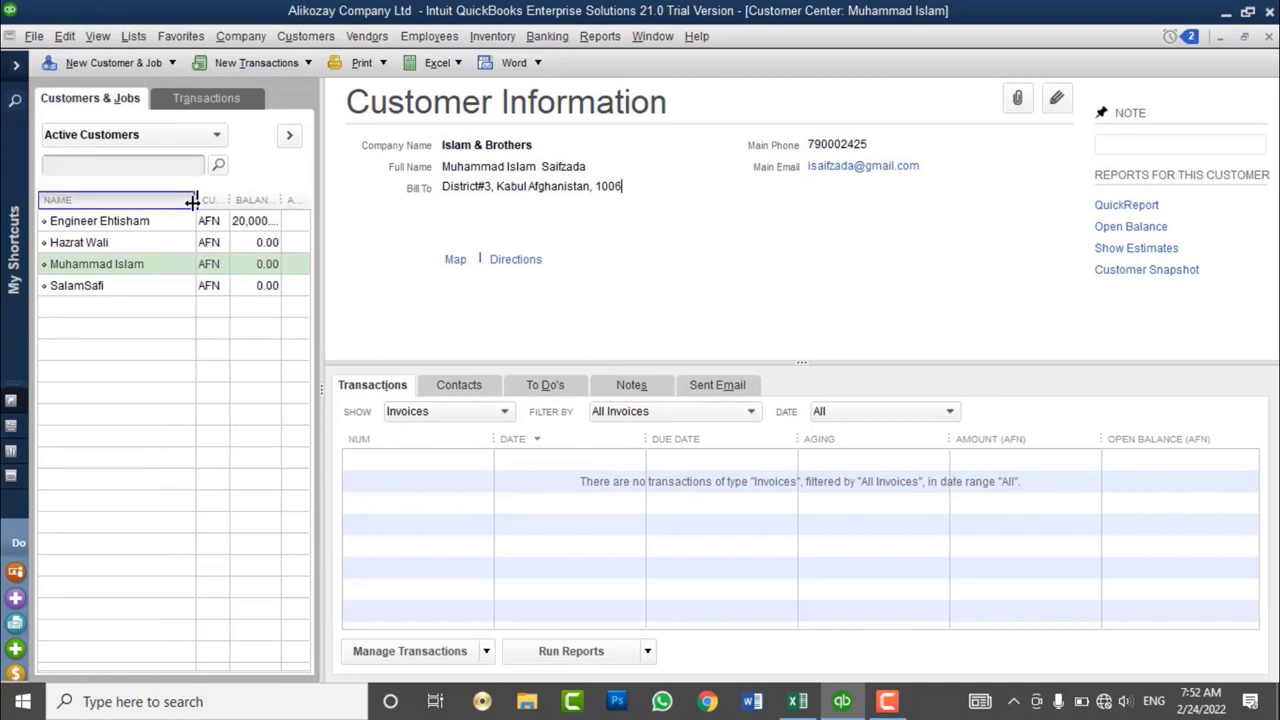
- Export lists to an IIF file, selecting only Customer List
left_click(33, 36)
mouse_move(127, 222)
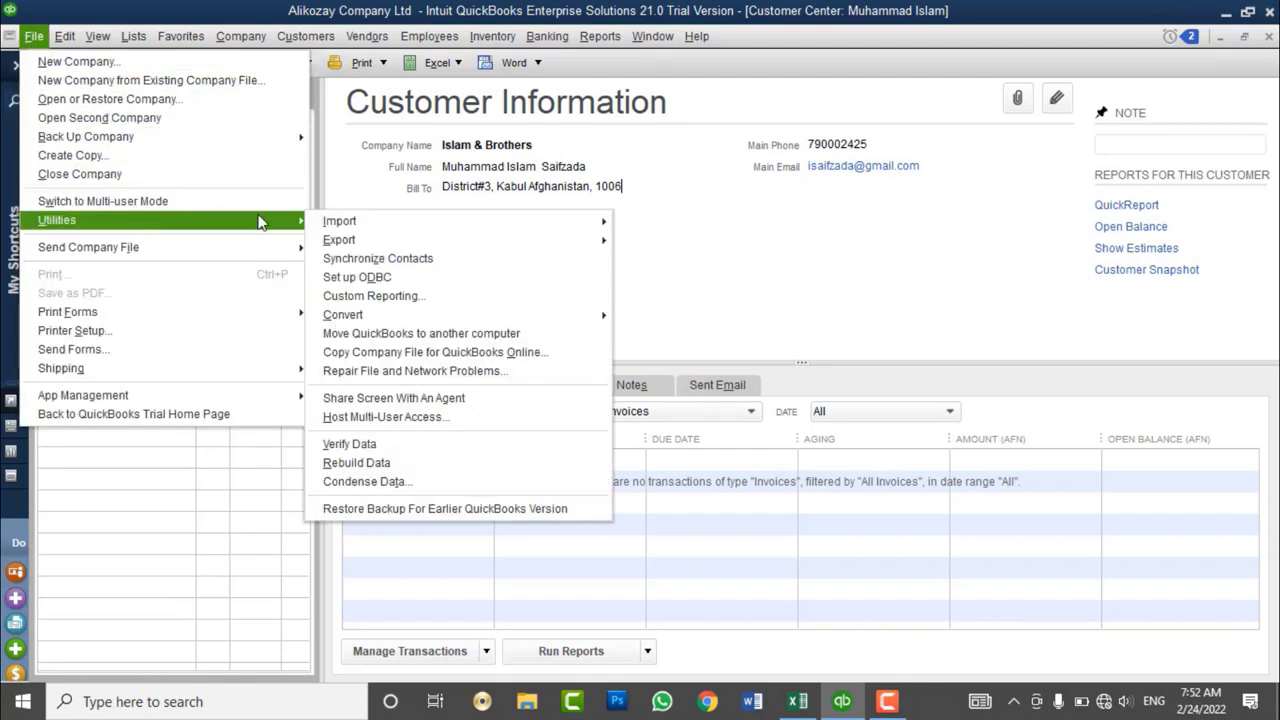
mouse_move(372, 242)
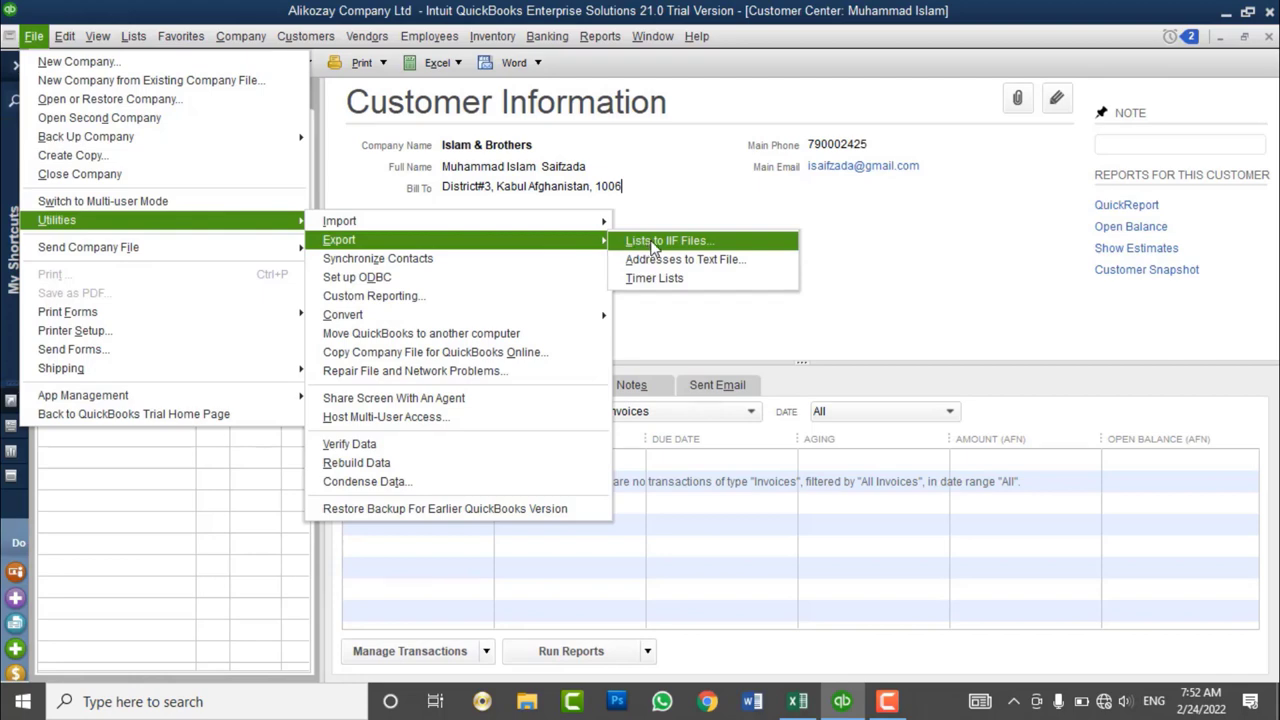
left_click(655, 243)
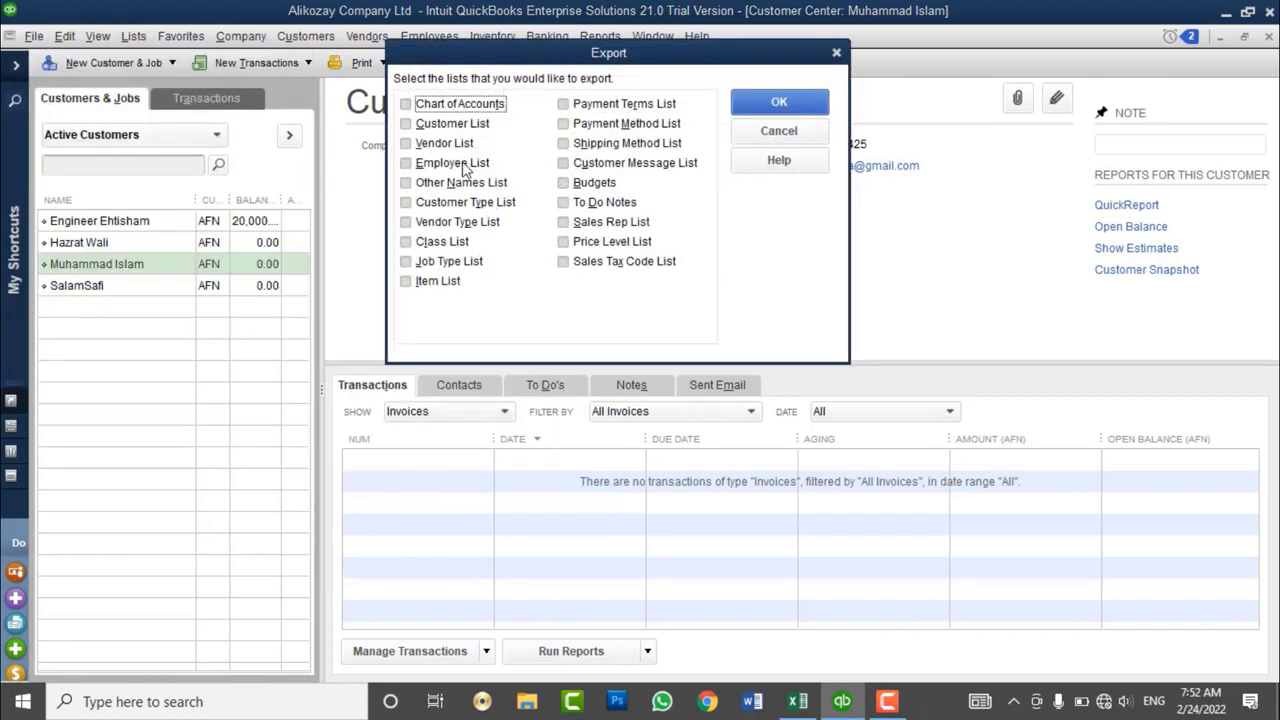
left_click_drag(625, 56, 698, 70)
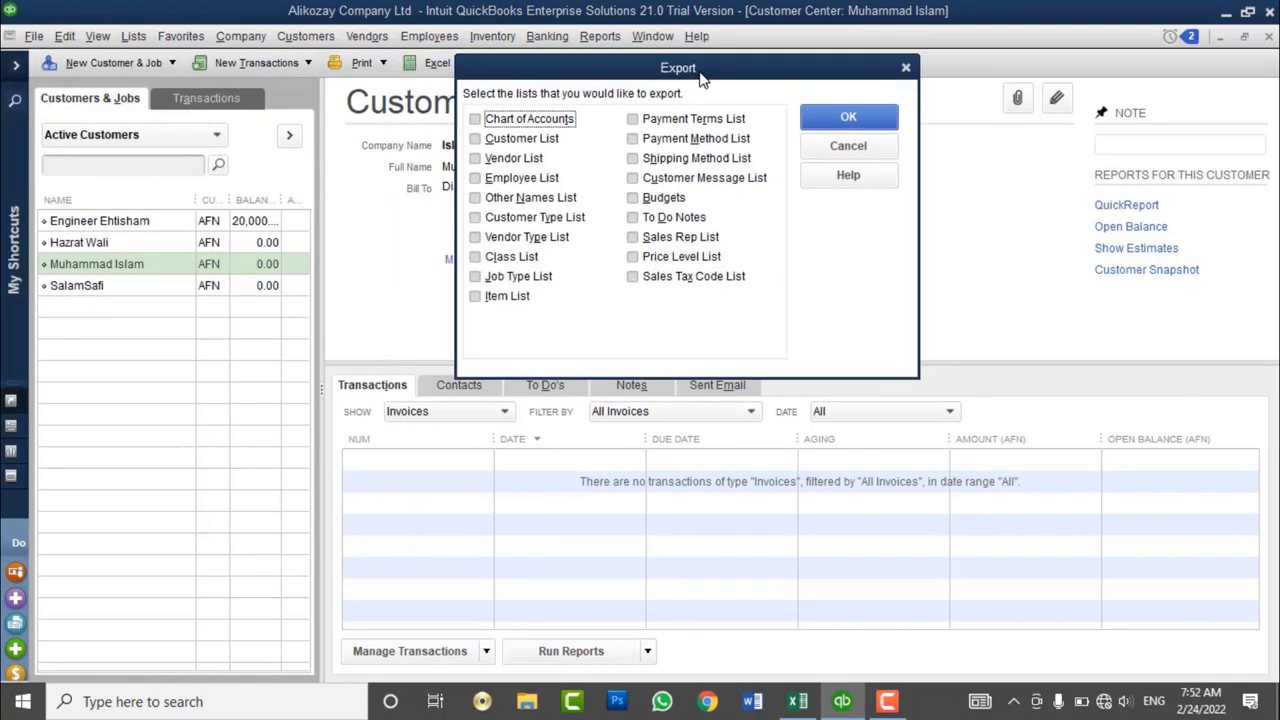
left_click(522, 145)
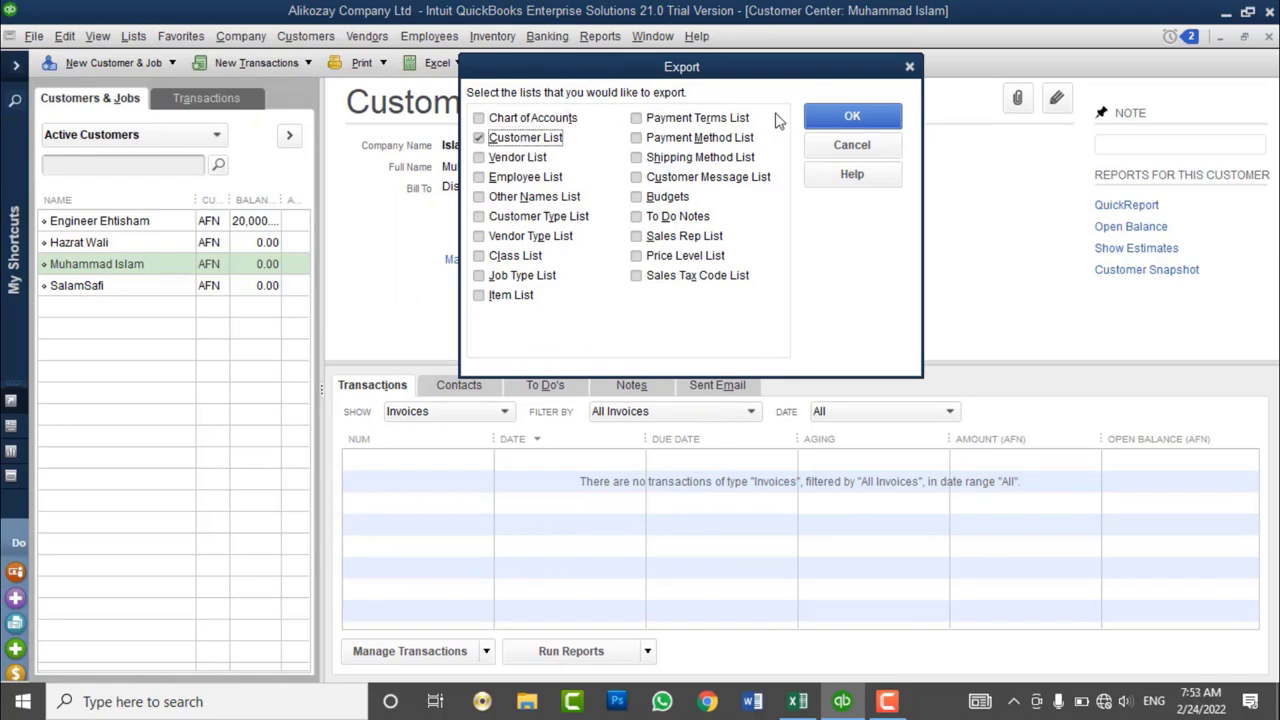
left_click(850, 122)
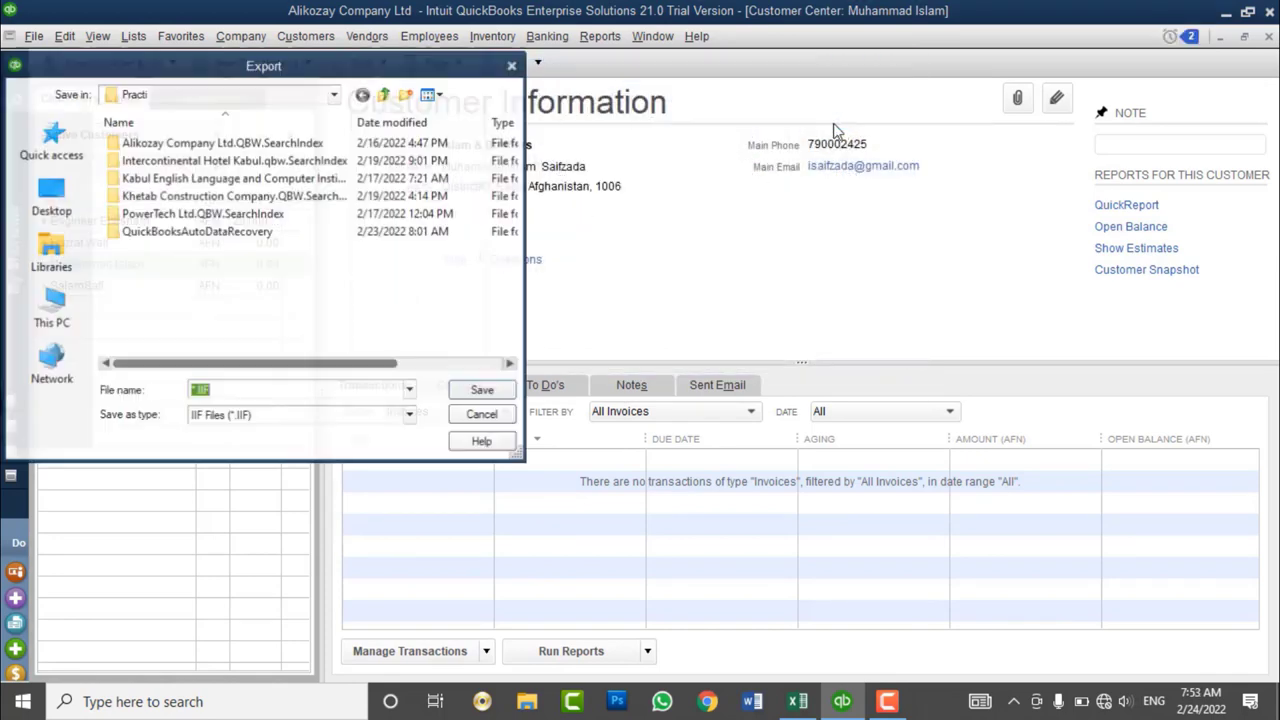
- Save the export as 'Customer List' on the Desktop and dismiss the success message
left_click(50, 205)
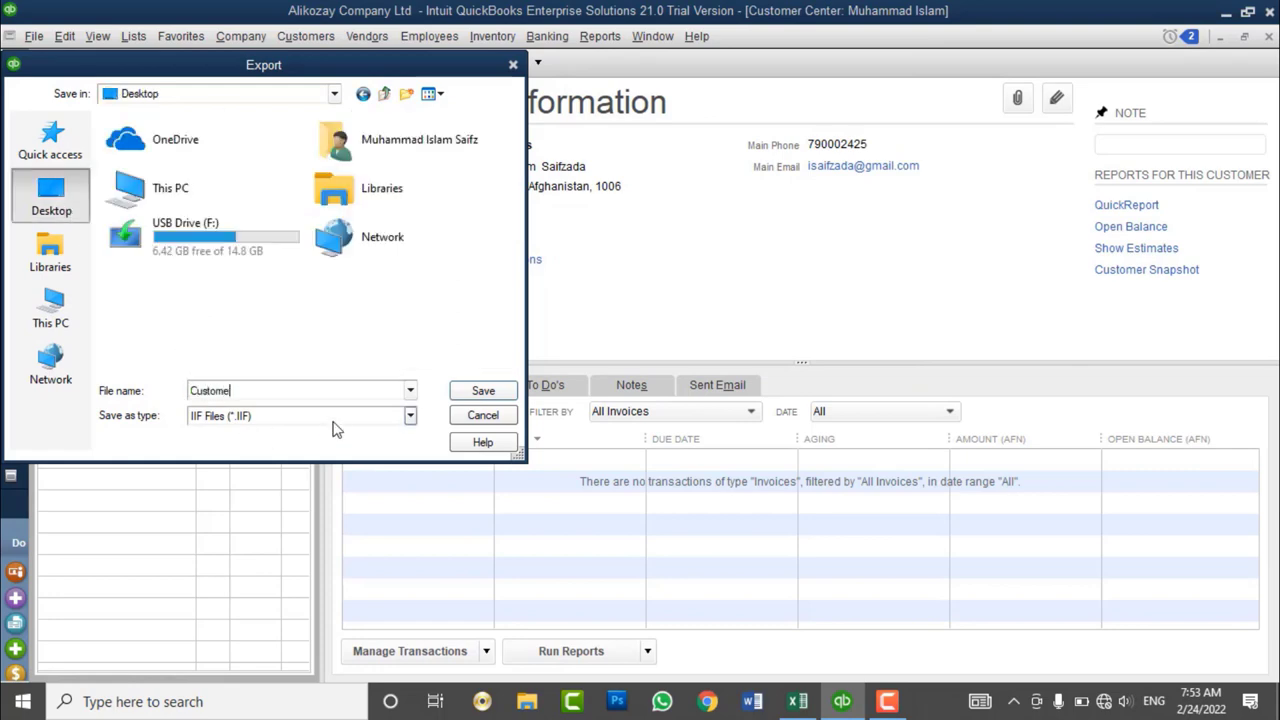
type("Customer List")
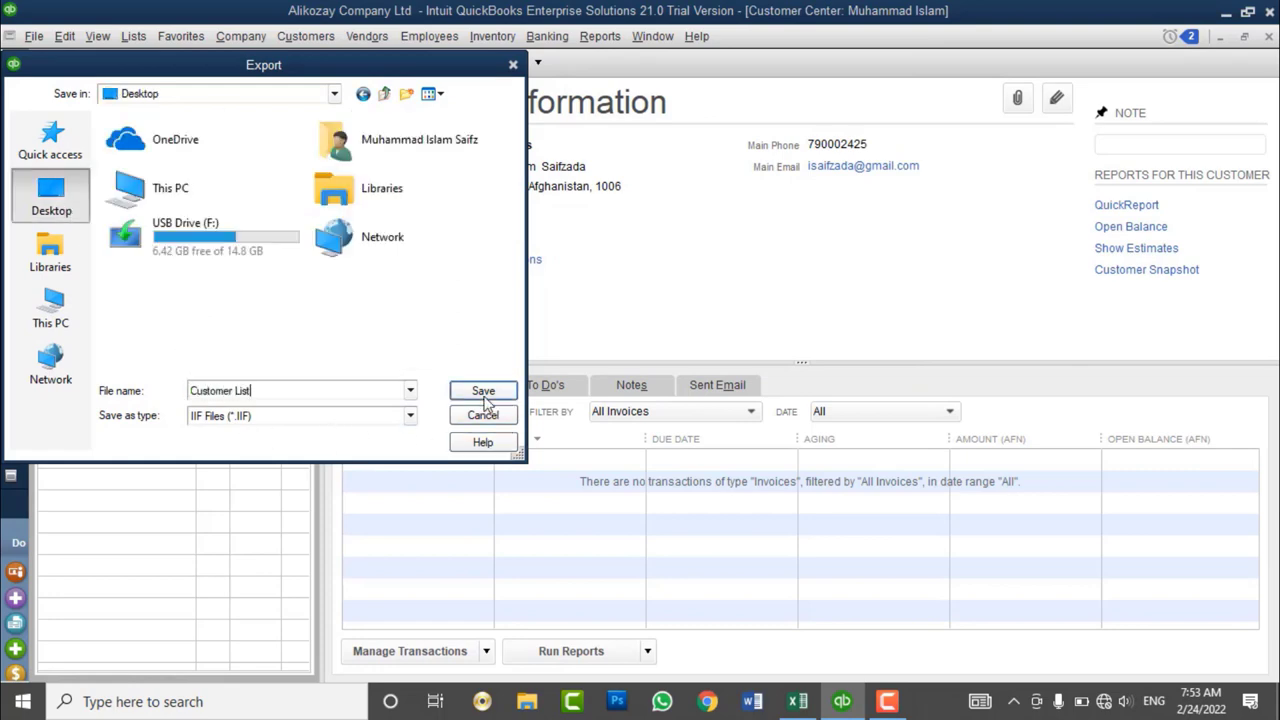
left_click(483, 393)
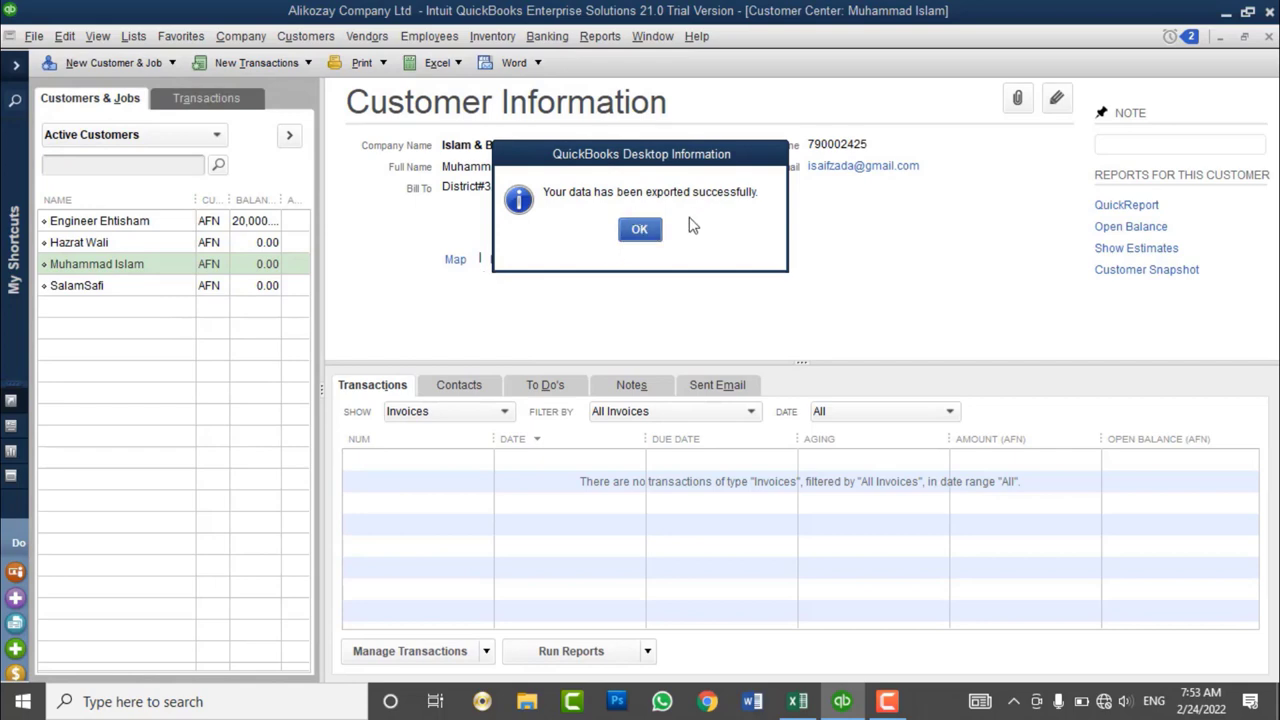
left_click(639, 230)
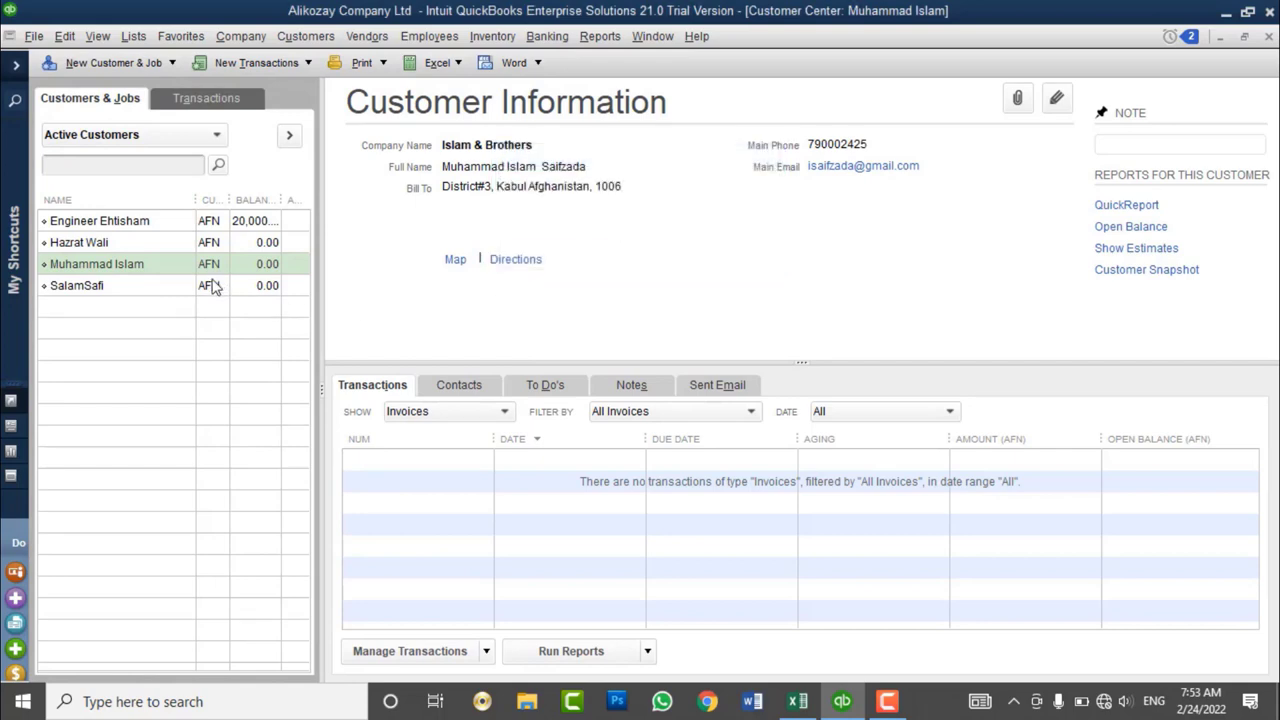
- Delete three customers with Delete Customer:Job, confirming each
right_click(215, 285)
left_click(262, 251)
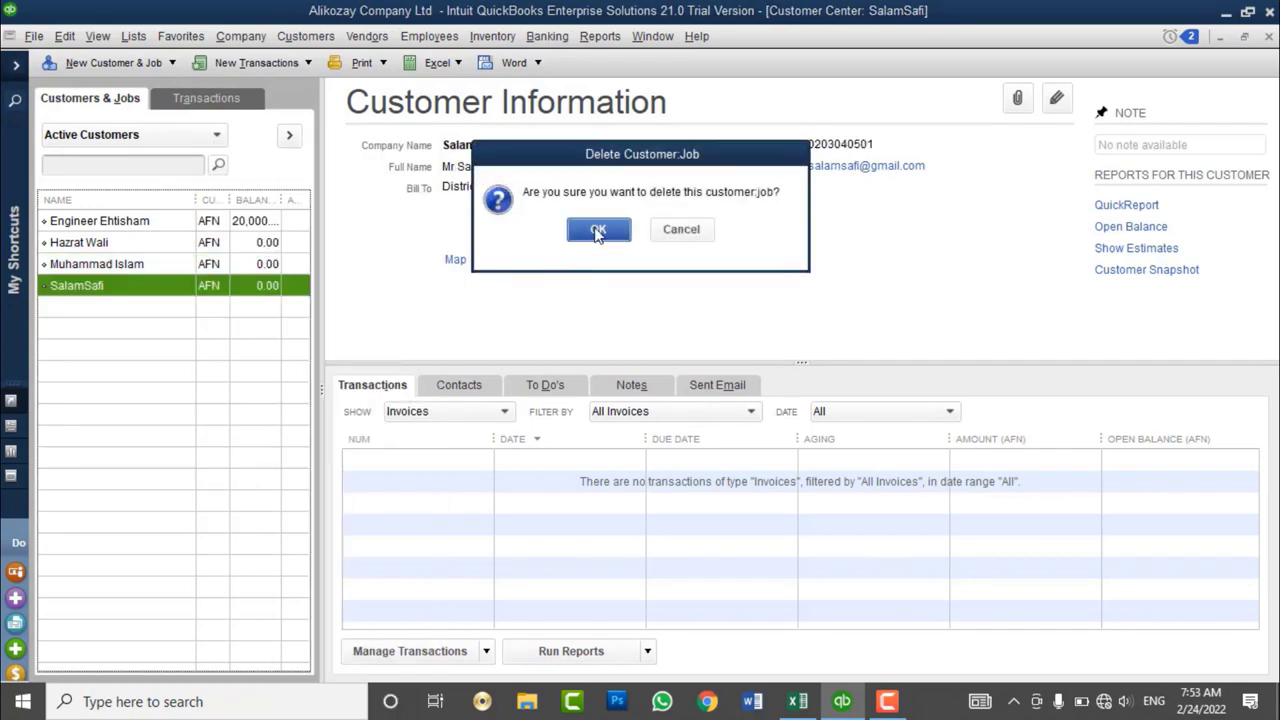
left_click(597, 231)
right_click(220, 272)
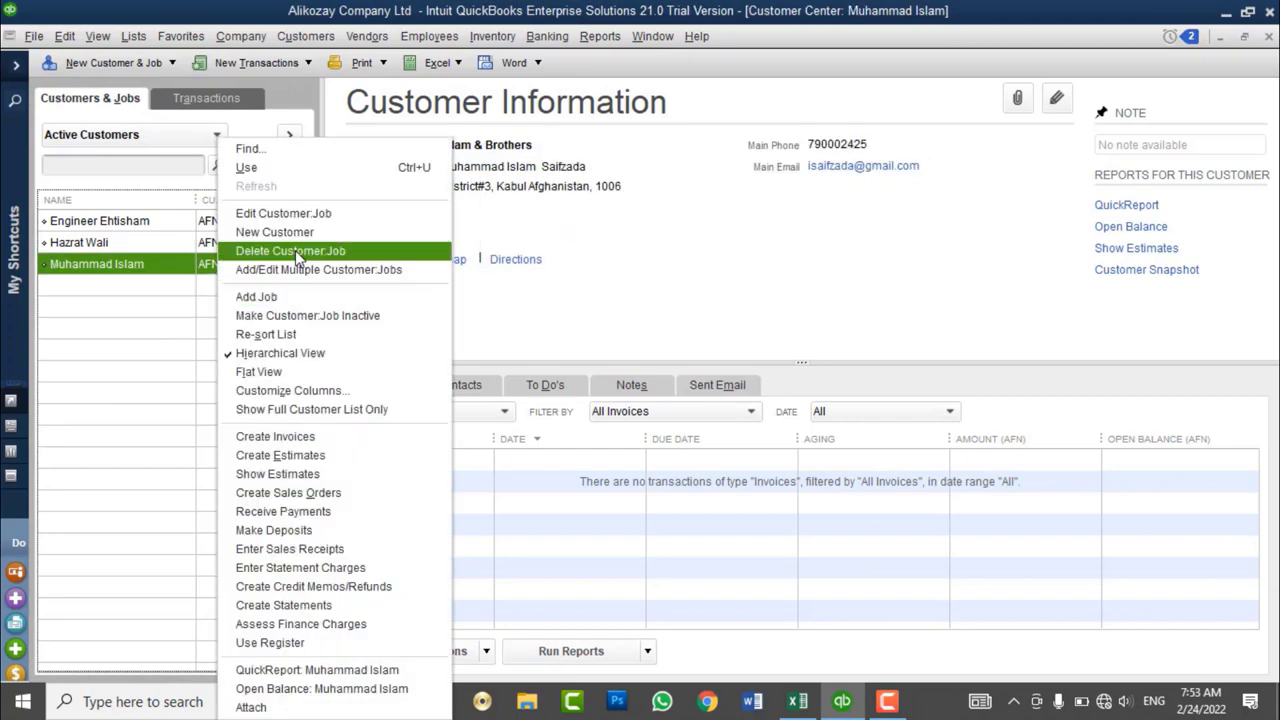
left_click(262, 169)
left_click(598, 231)
right_click(152, 242)
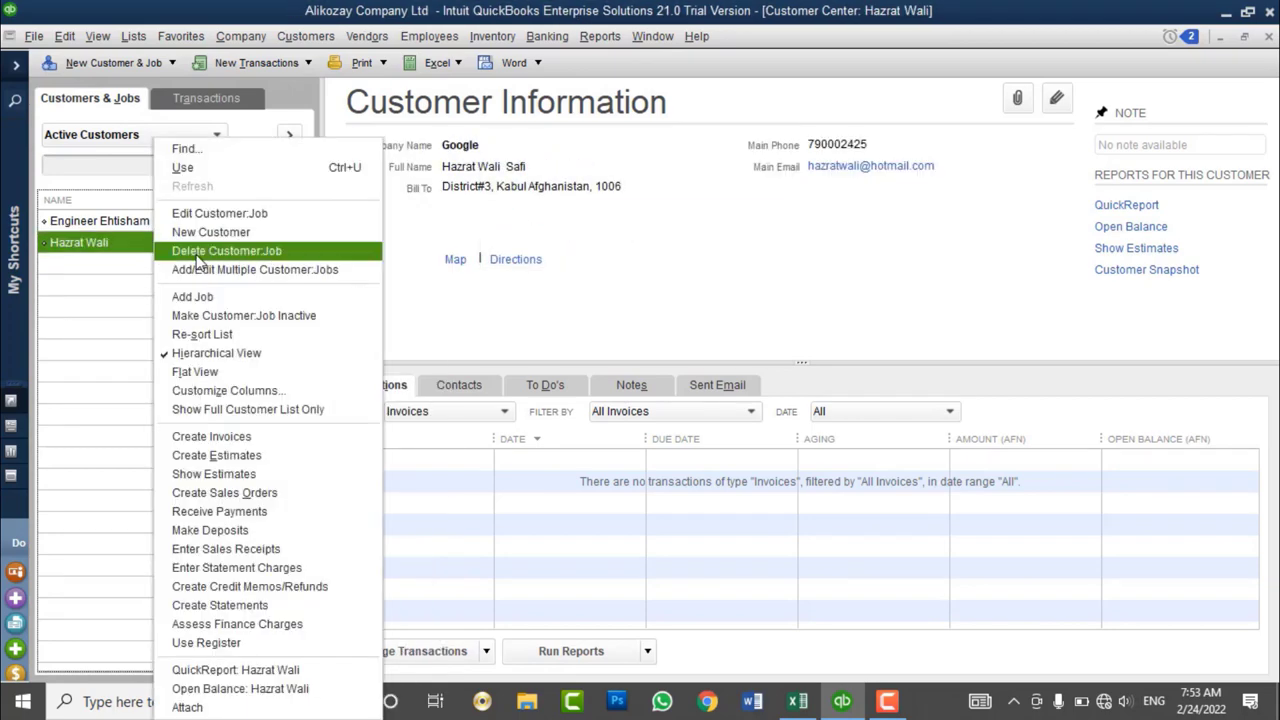
left_click(240, 170)
left_click(598, 229)
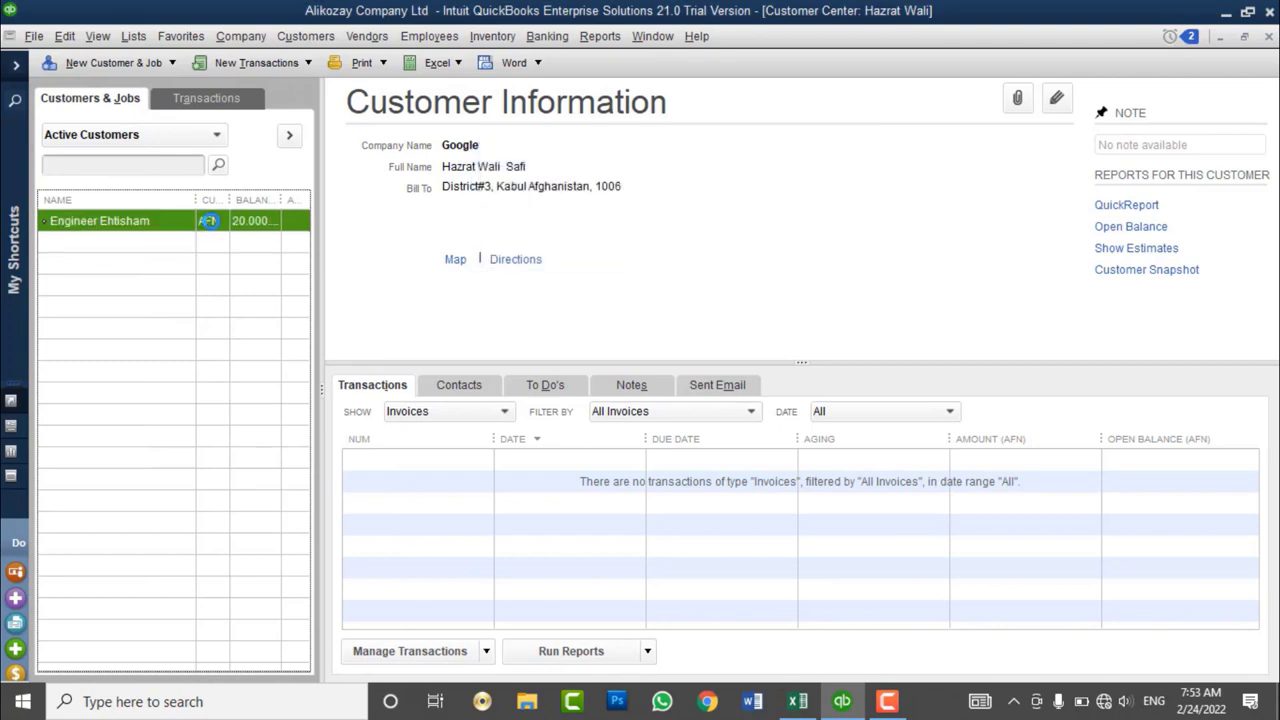
- Delete the last customer's 20,000.00 opening-balance invoice, then delete that customer
left_click(413, 462)
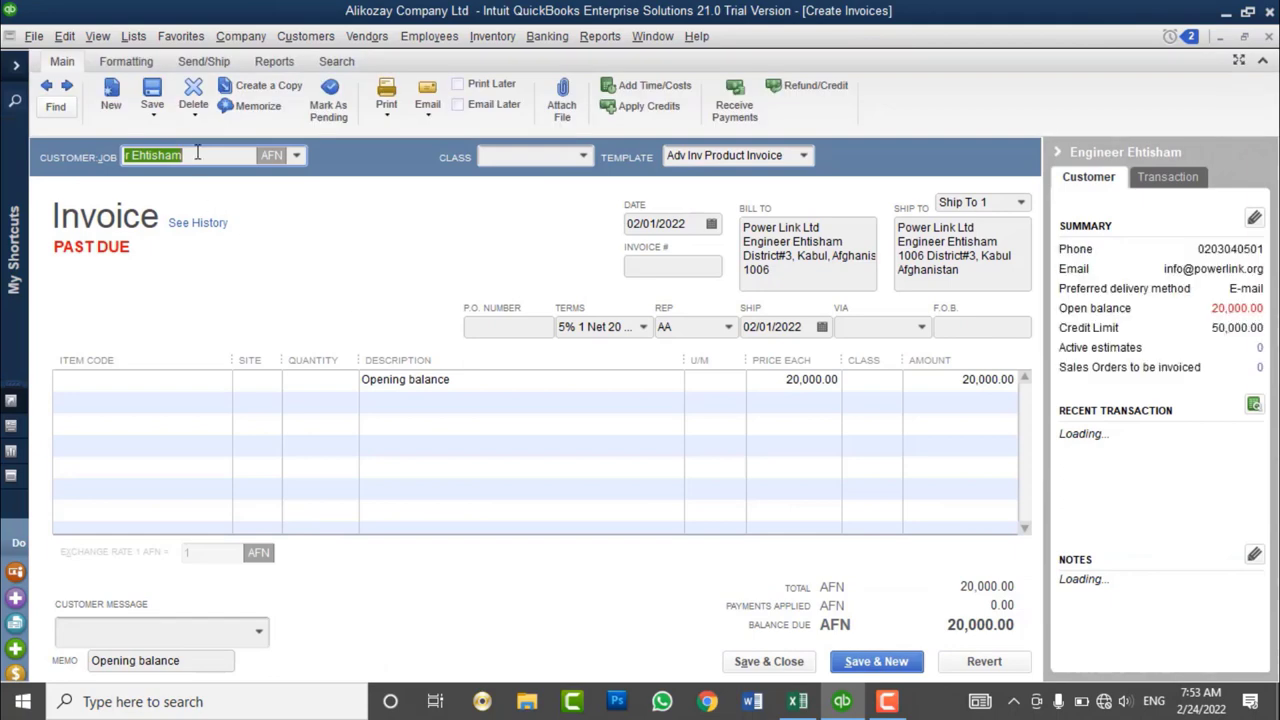
left_click(193, 95)
left_click(598, 230)
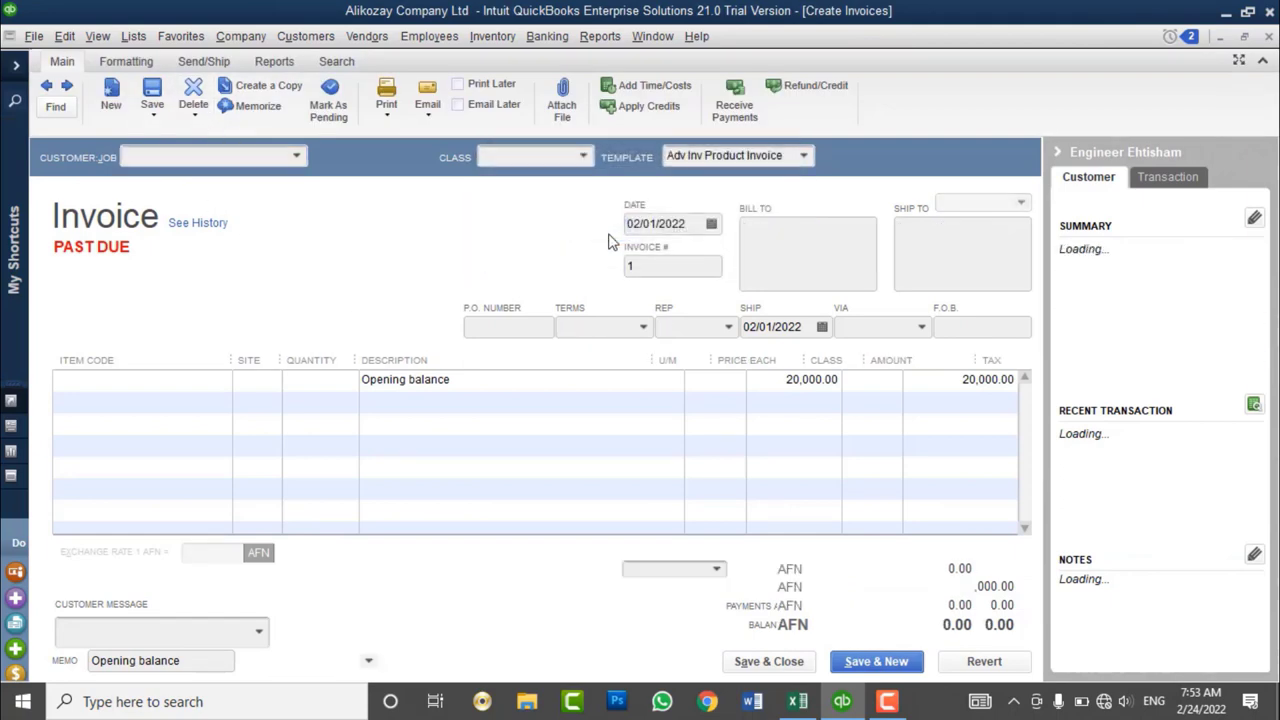
left_click(1269, 37)
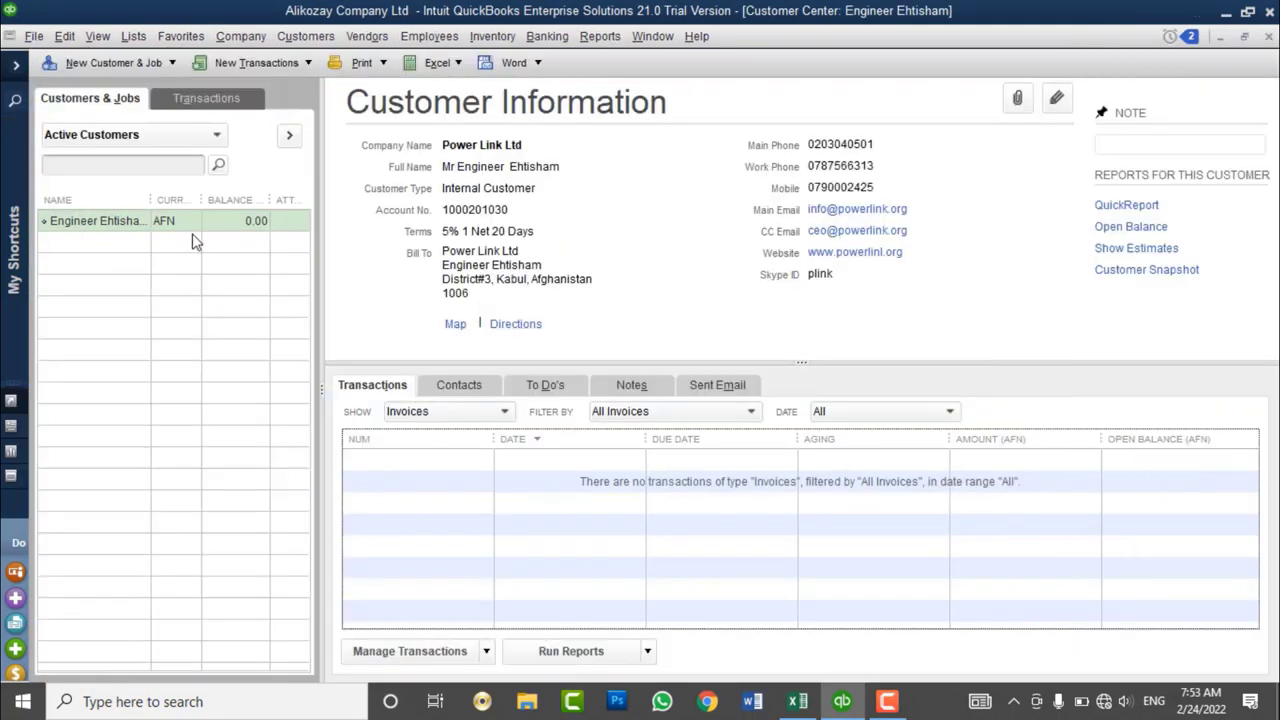
right_click(192, 216)
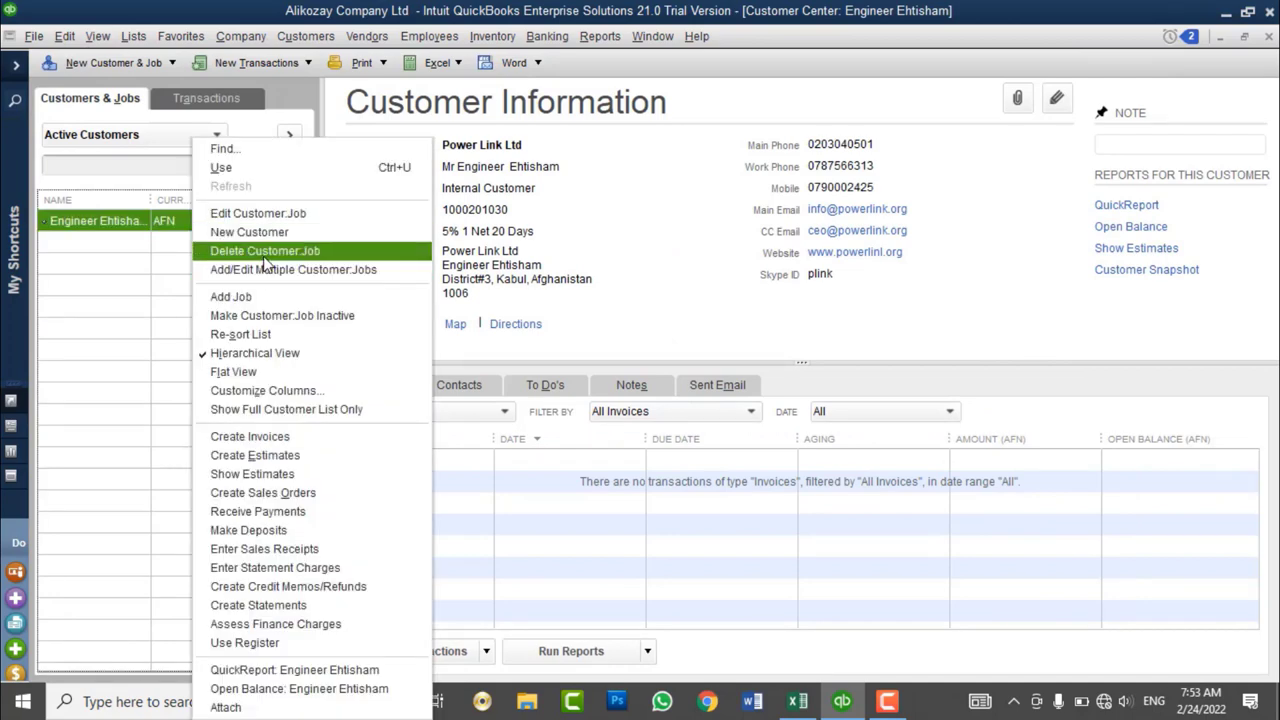
left_click(265, 251)
left_click(597, 230)
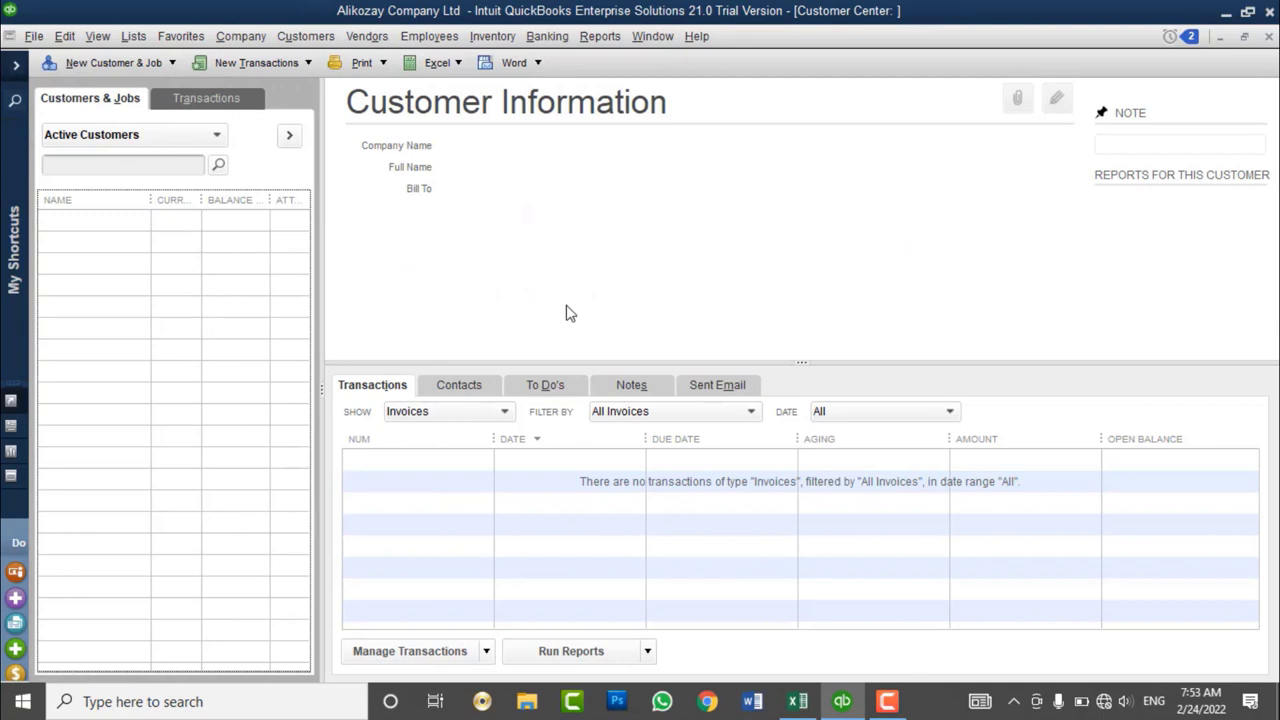
- Import the Desktop's Customer List file via File > Utilities > Import > IIF Files
left_click(34, 37)
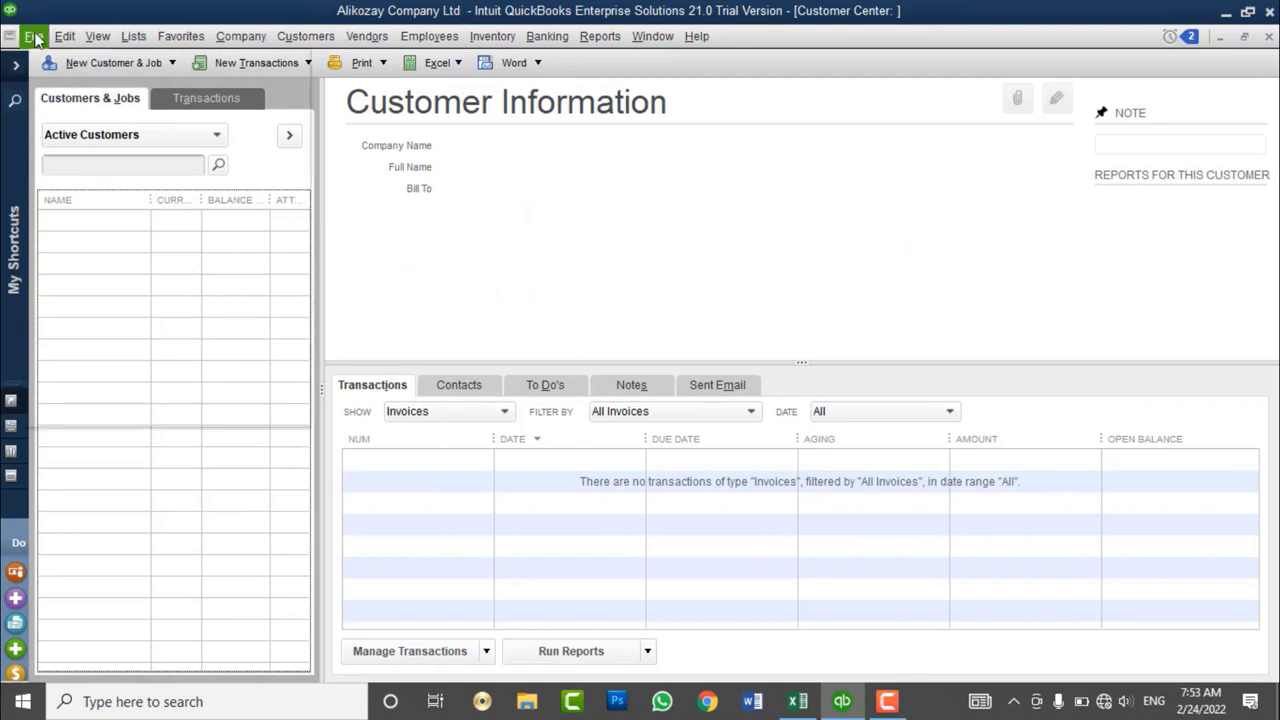
mouse_move(110, 218)
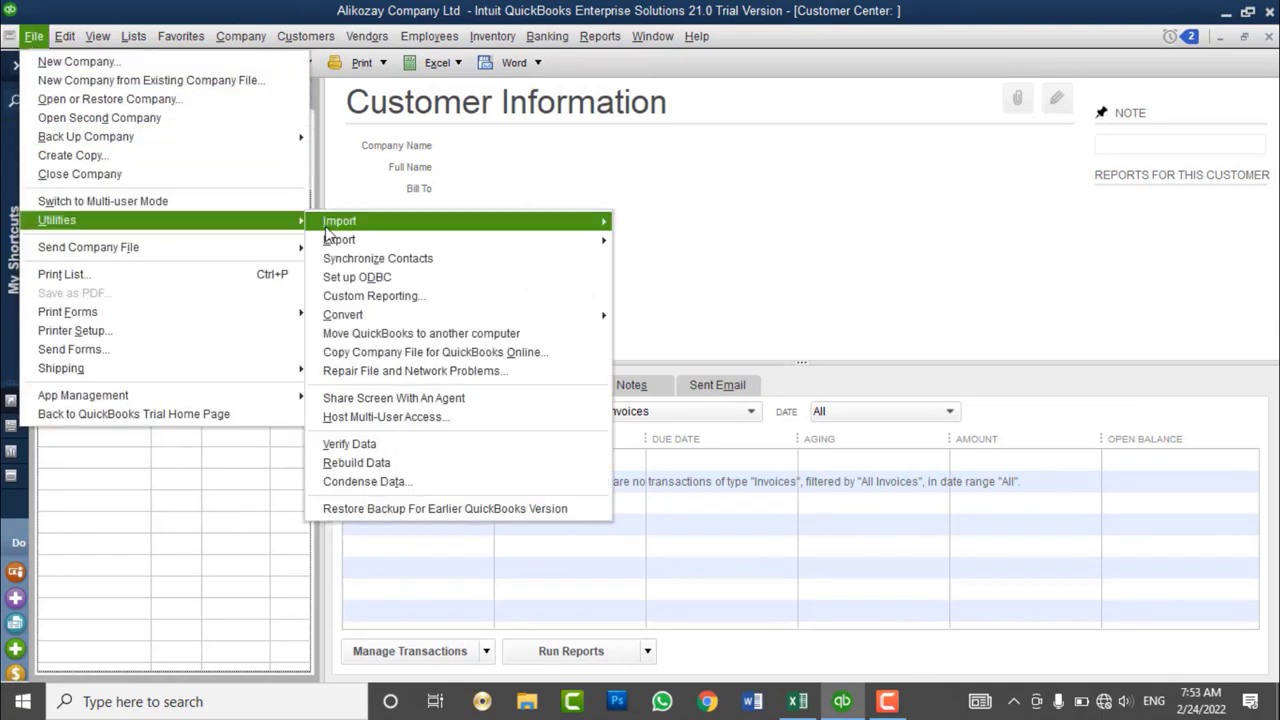
mouse_move(328, 227)
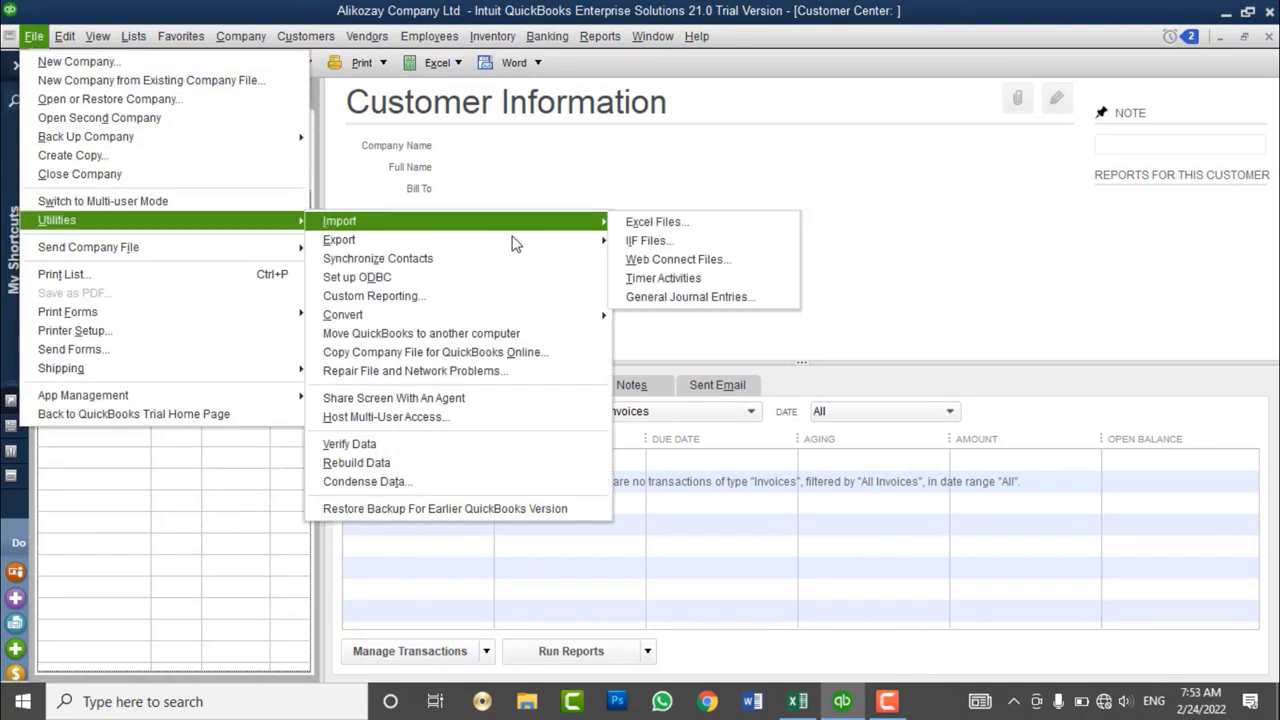
left_click(692, 243)
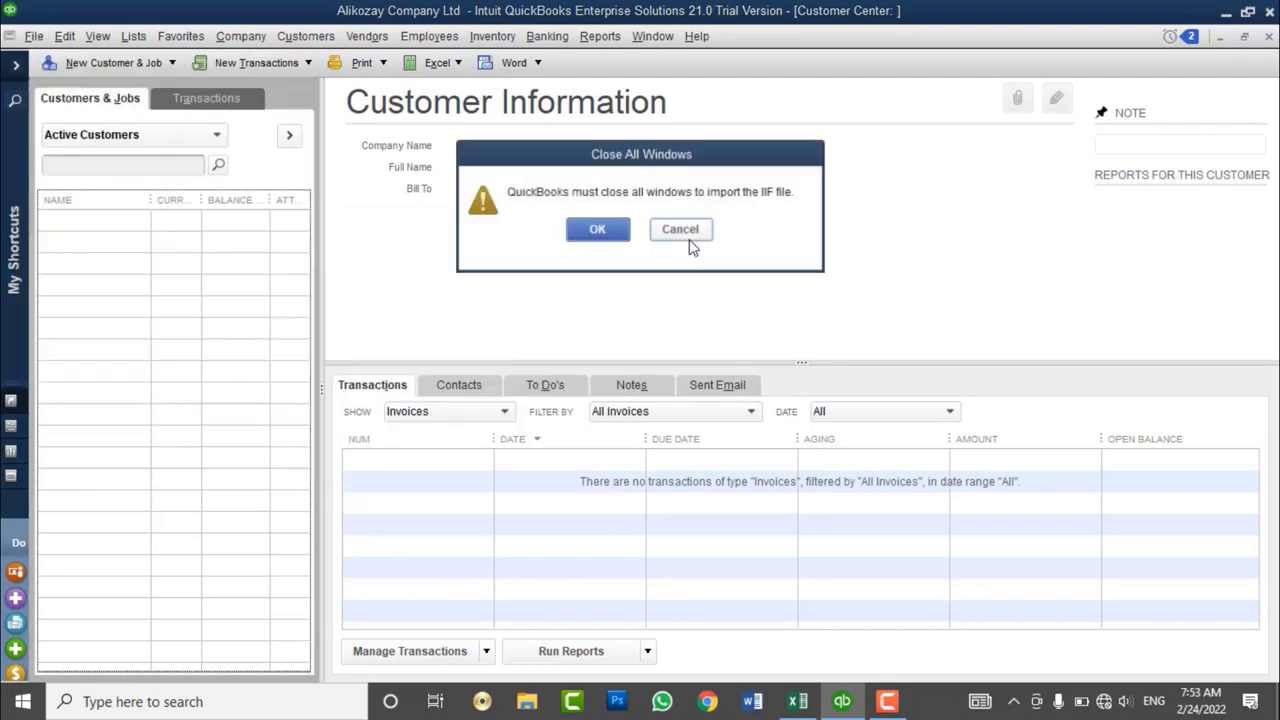
left_click(600, 229)
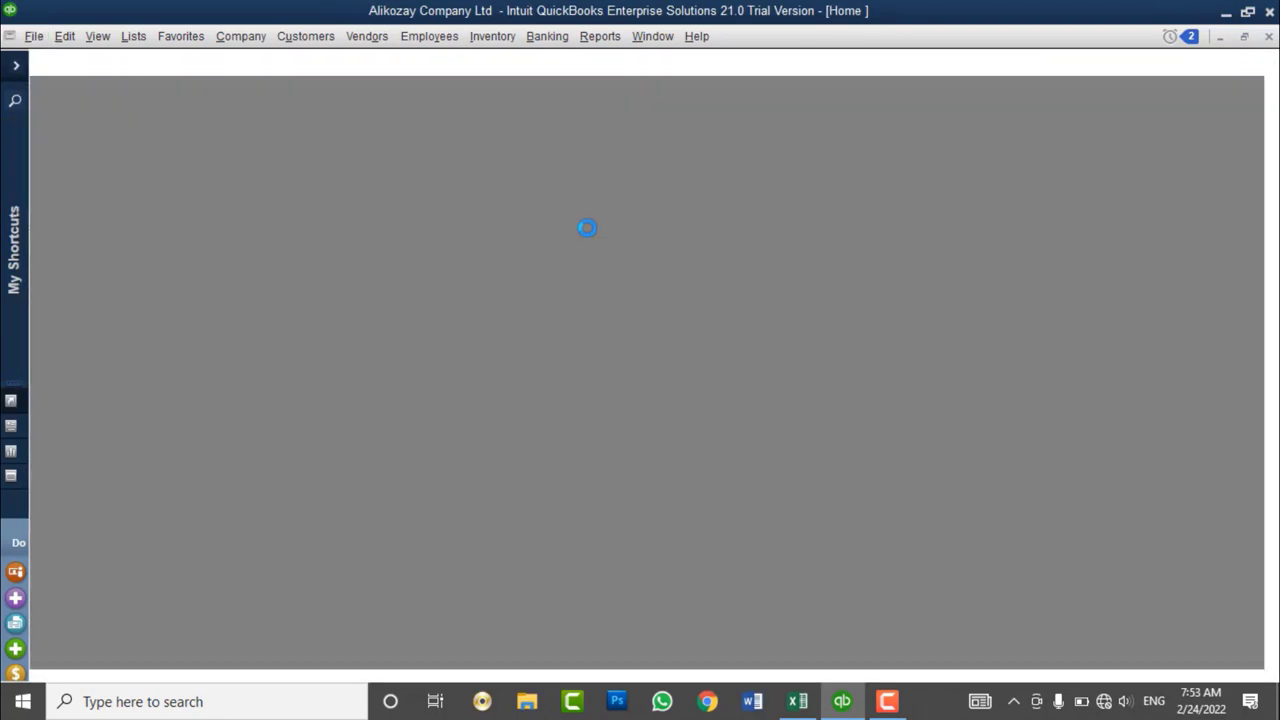
left_click(455, 330)
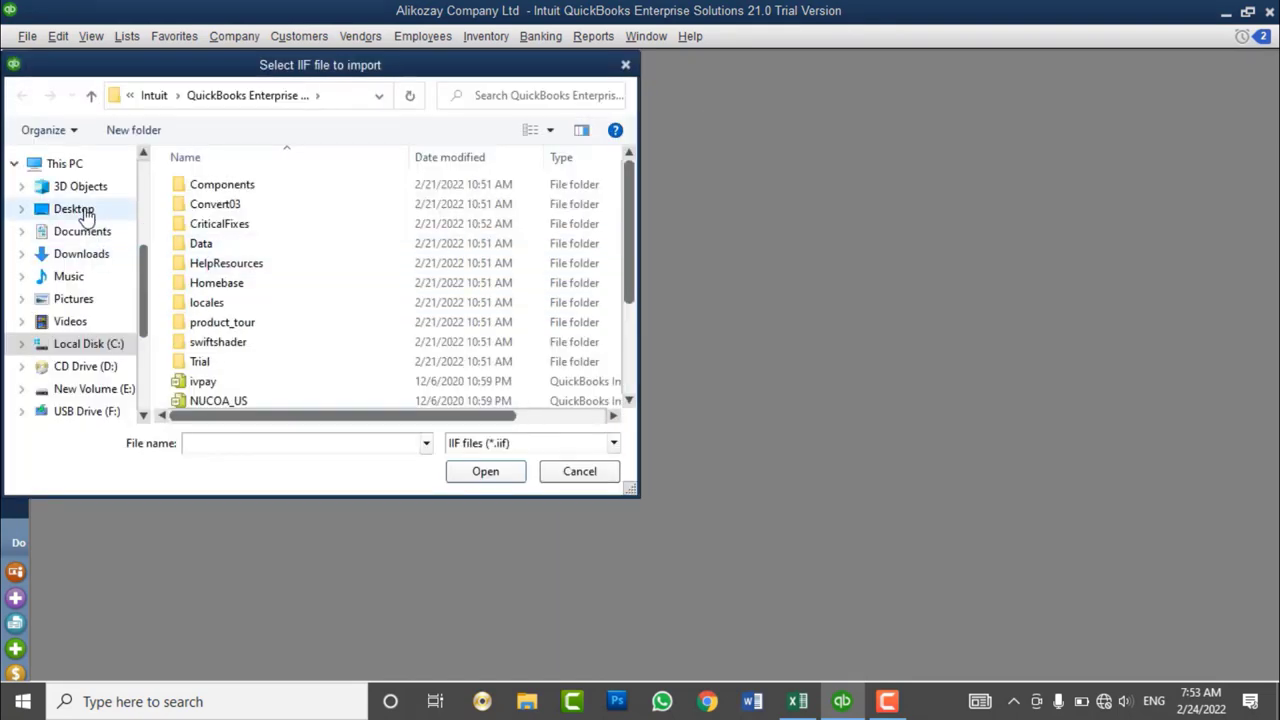
left_click(84, 212)
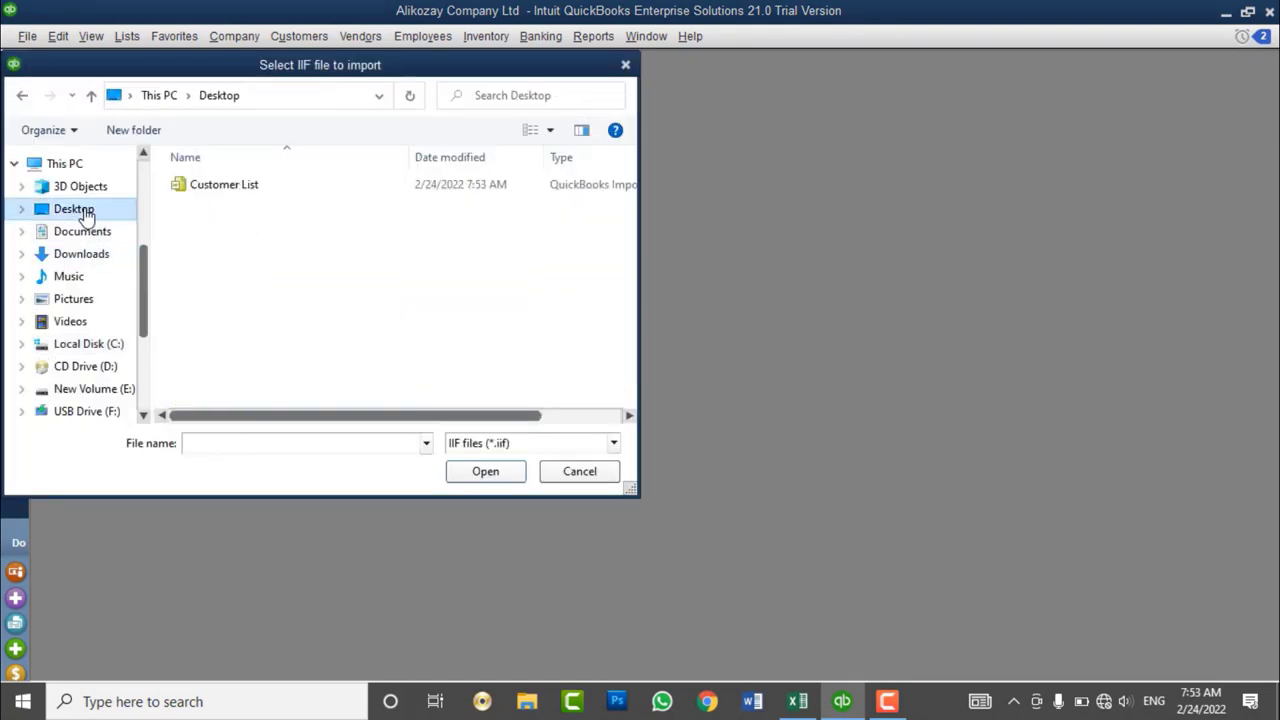
left_click(205, 186)
left_click(482, 473)
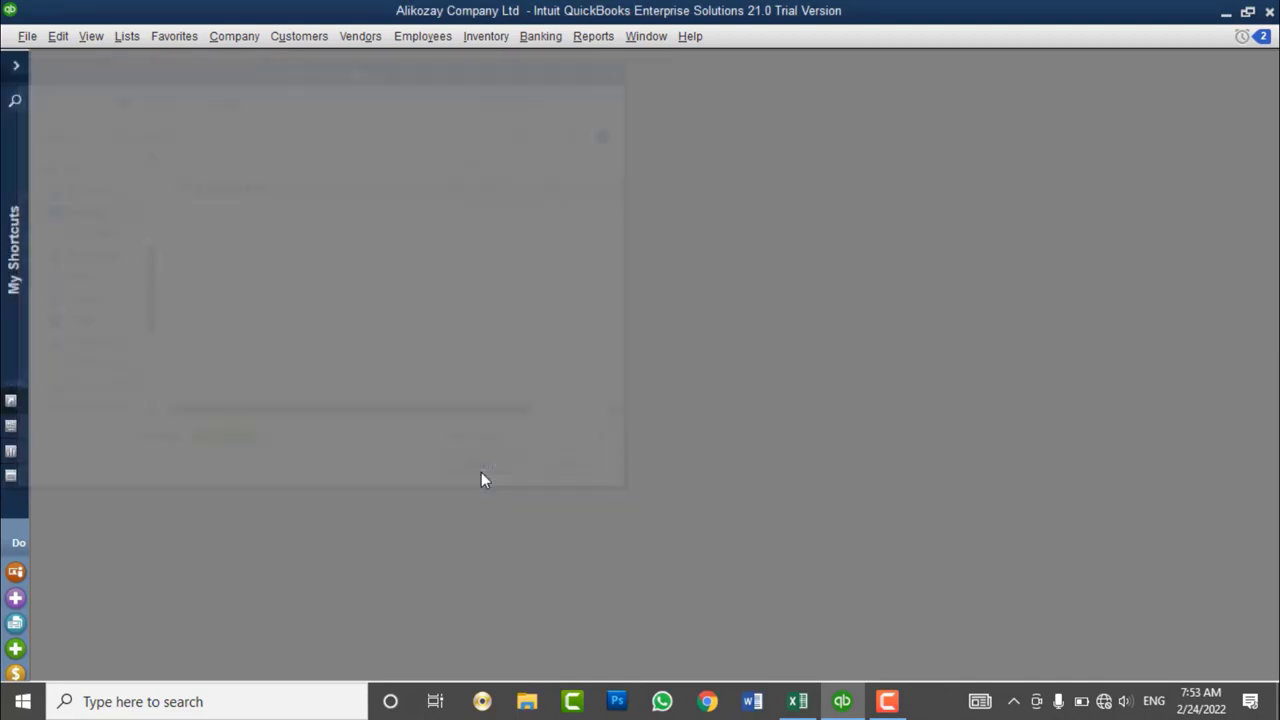
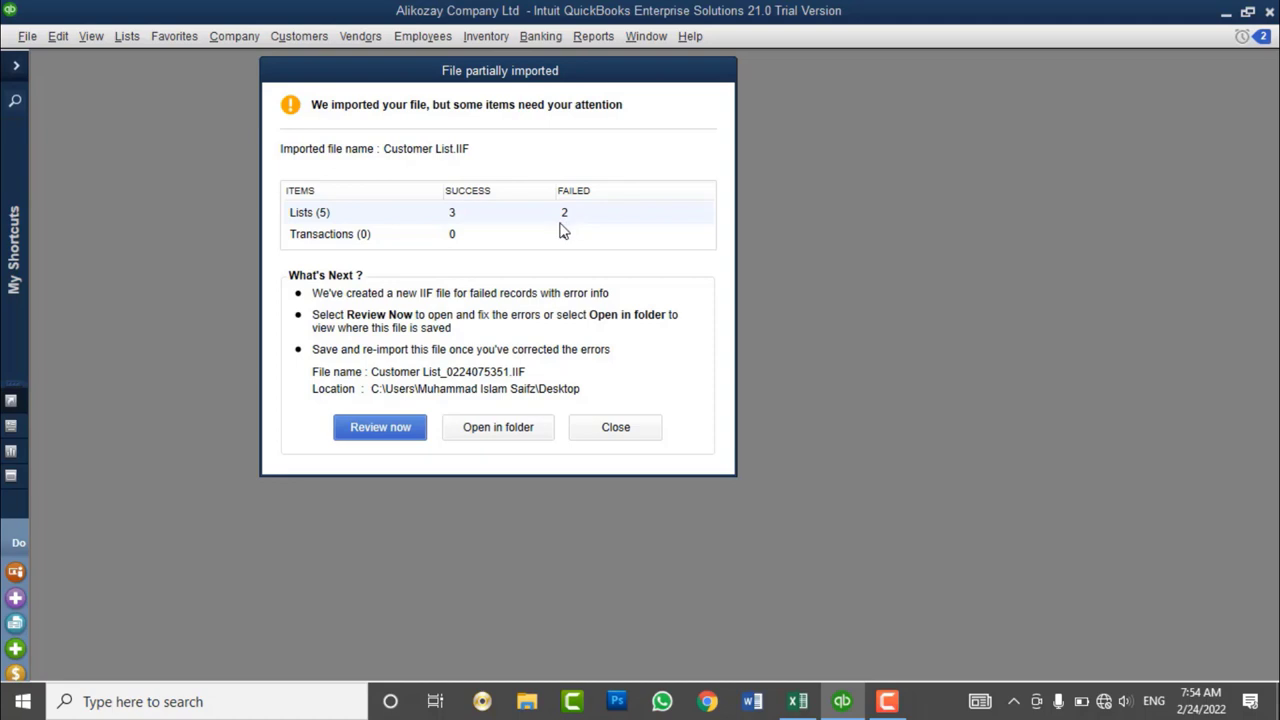
- Close the Customer List.IIF partial-import report without opening the failed-records file
left_click(377, 430)
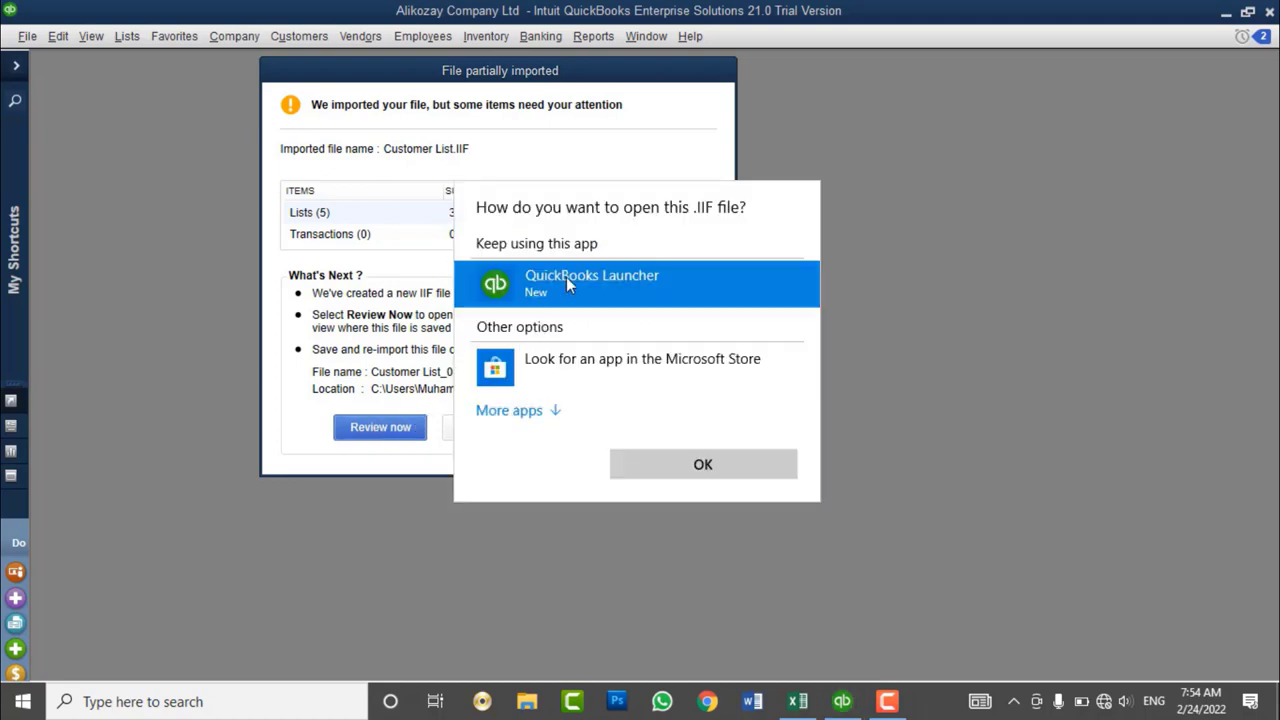
left_click(883, 400)
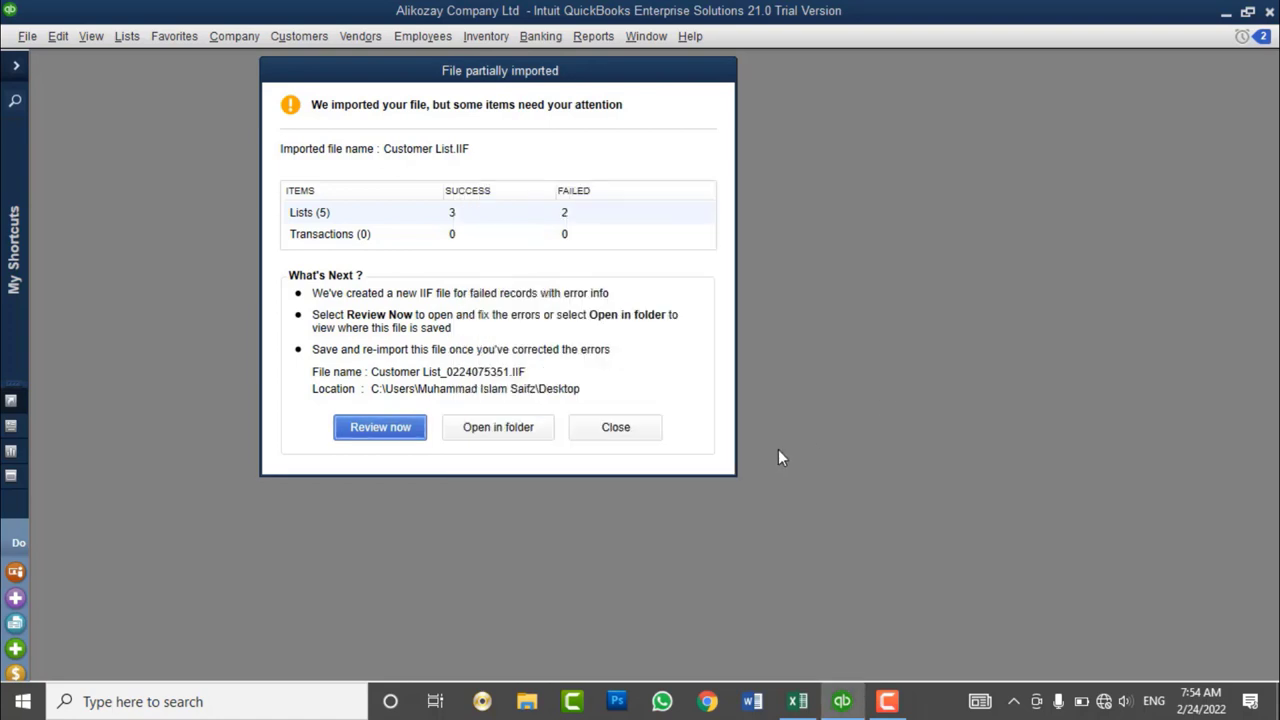
left_click(608, 428)
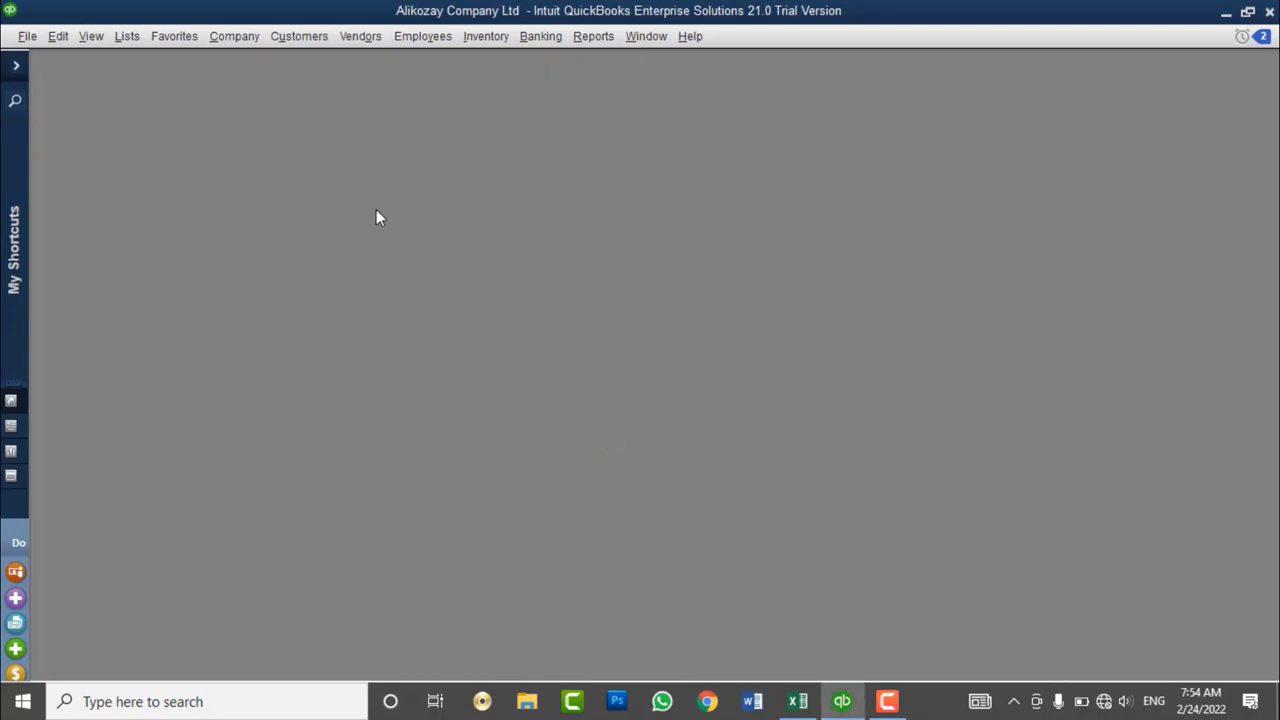
- Open the Customer Center from the icon bar, widen its Name column and maximize it
left_click(14, 70)
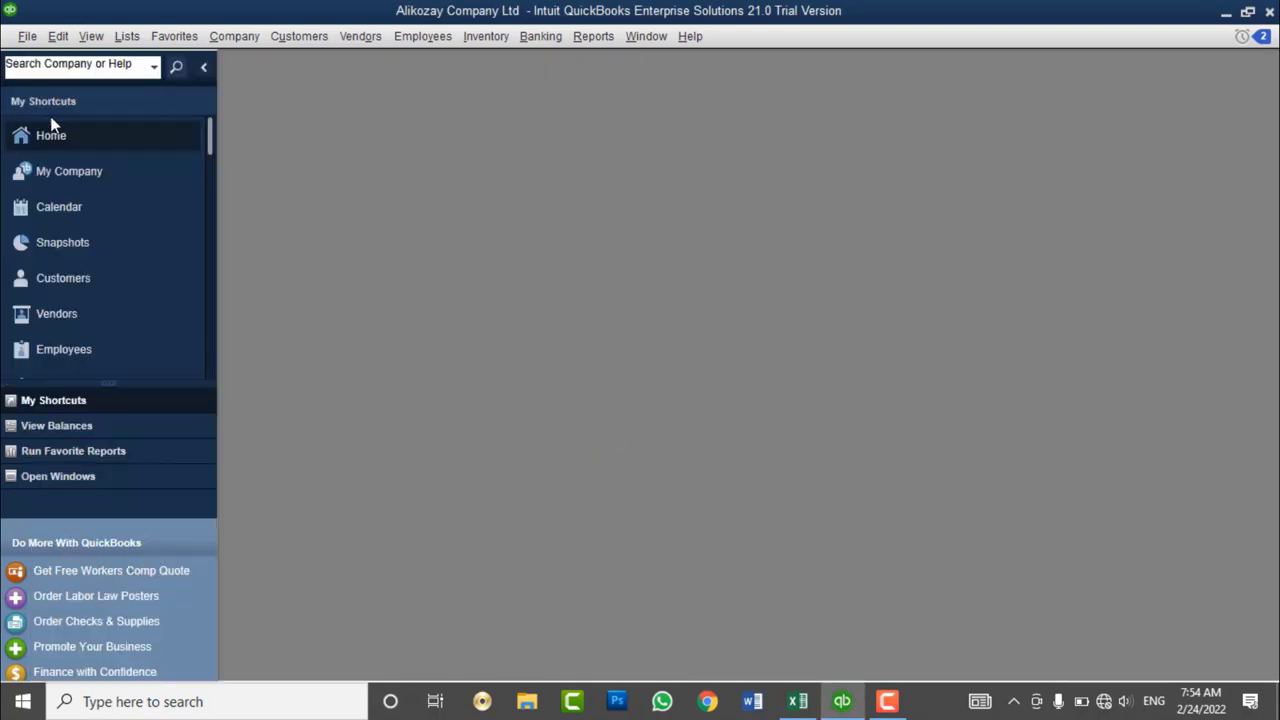
left_click(86, 278)
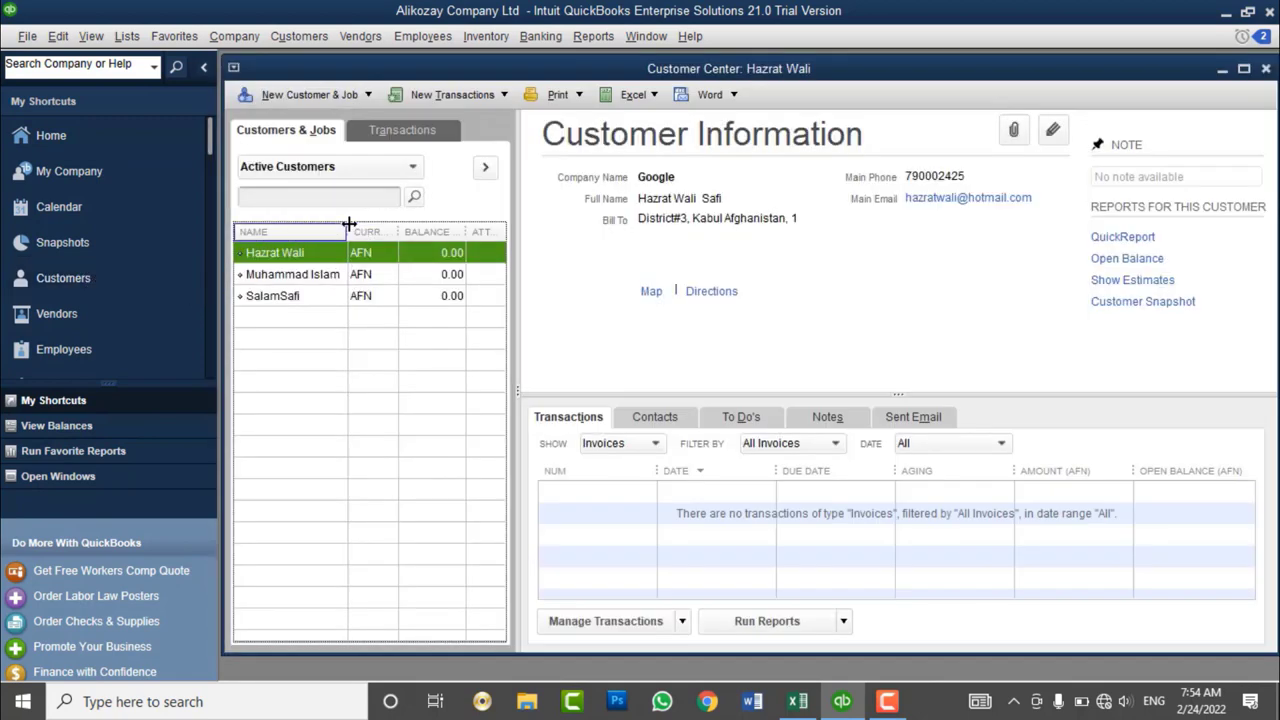
left_click_drag(349, 223, 368, 231)
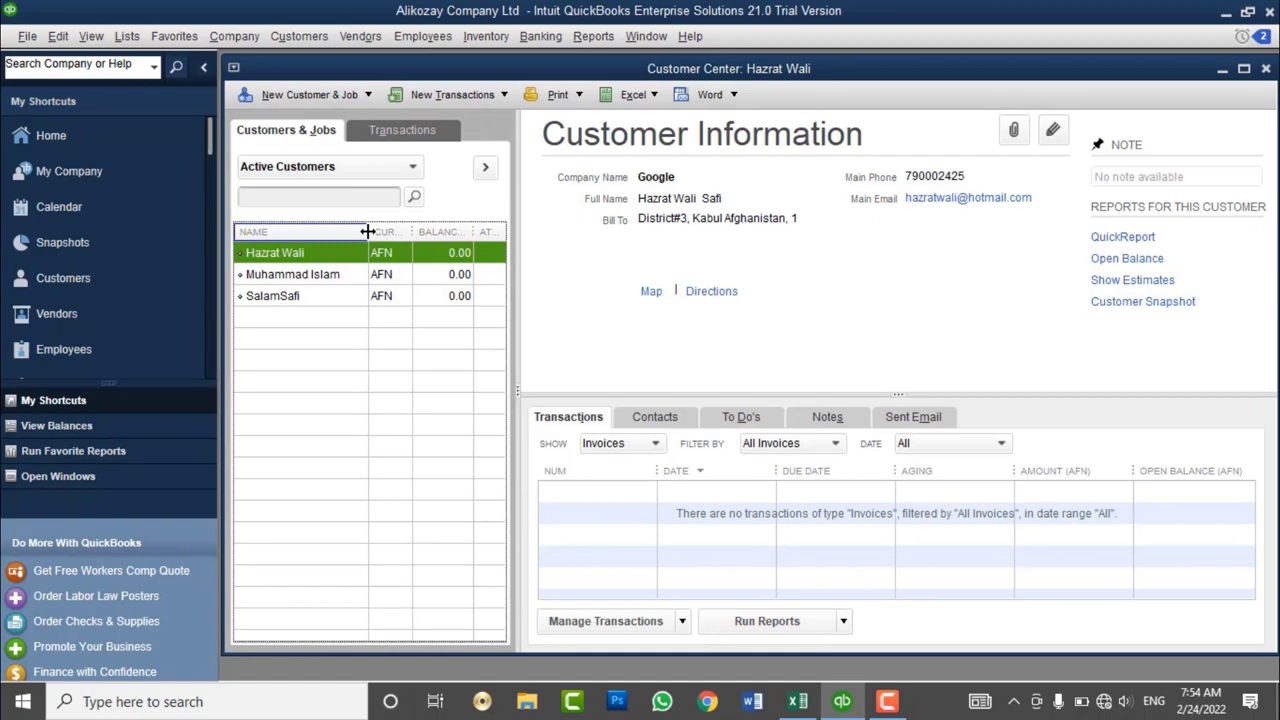
double_click(290, 70)
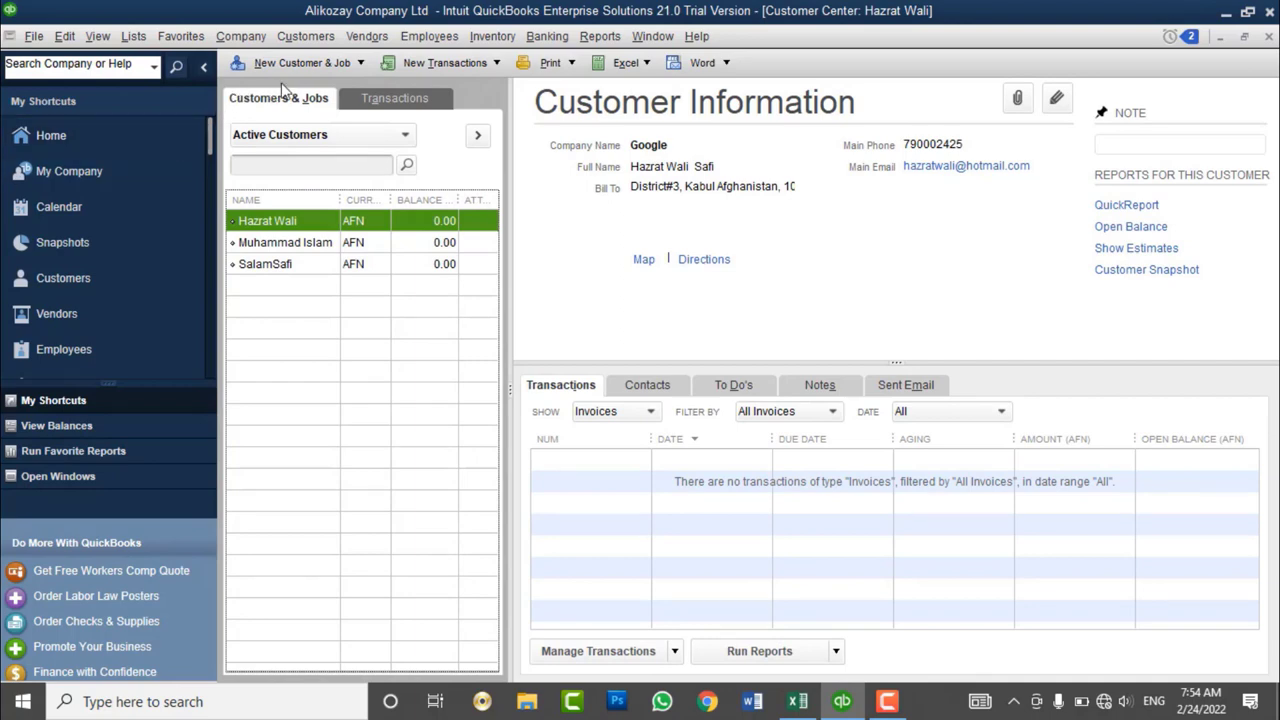
- Select the second customer in the list, widening the Name column further
left_click(310, 66)
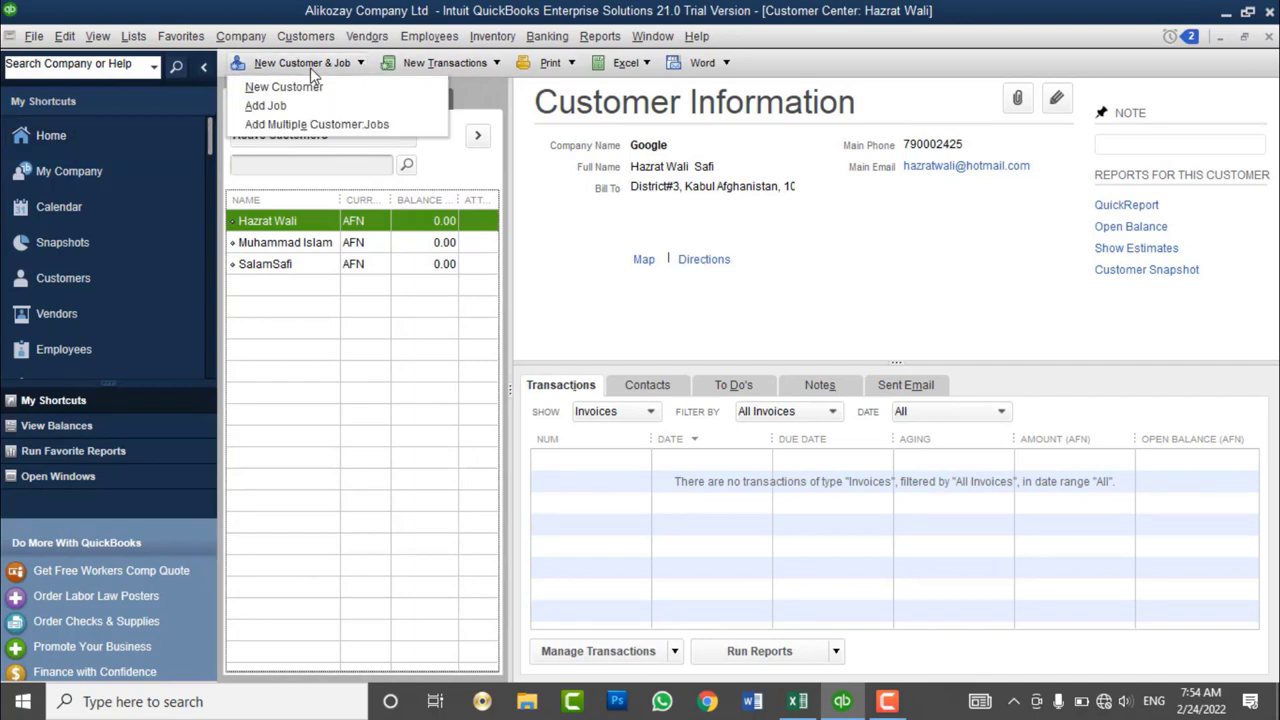
left_click(311, 250)
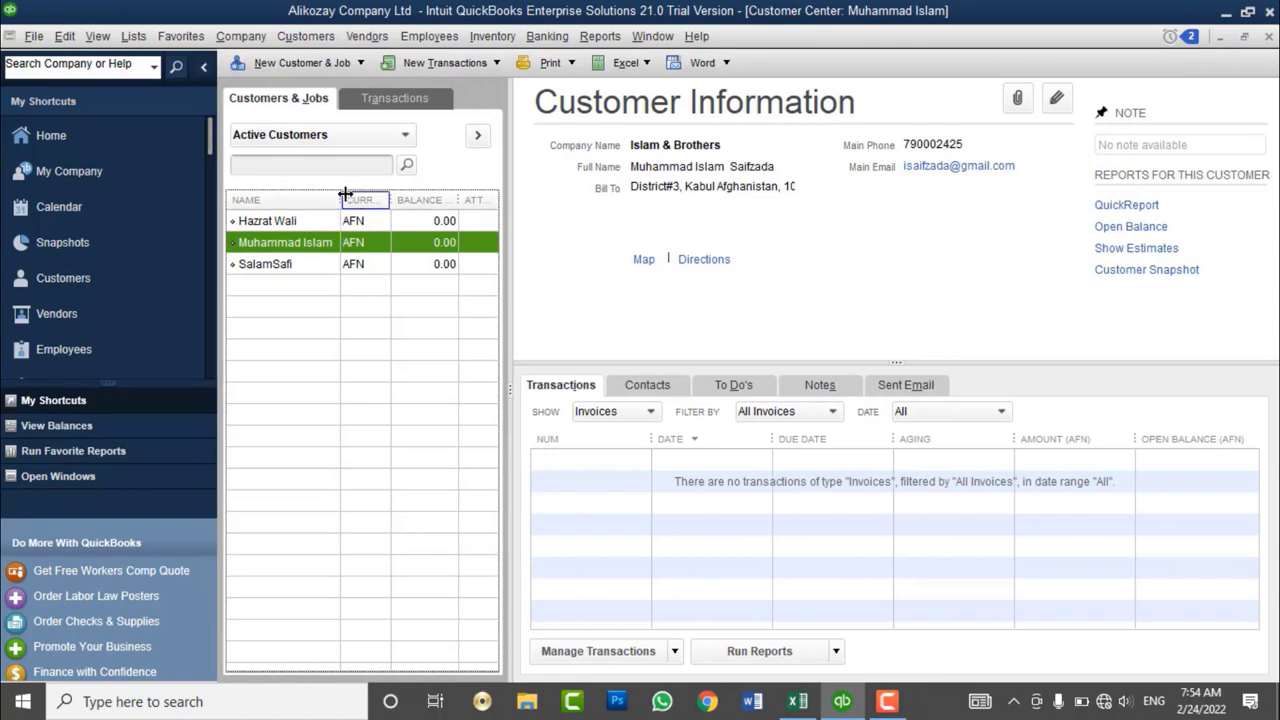
left_click_drag(340, 200, 352, 201)
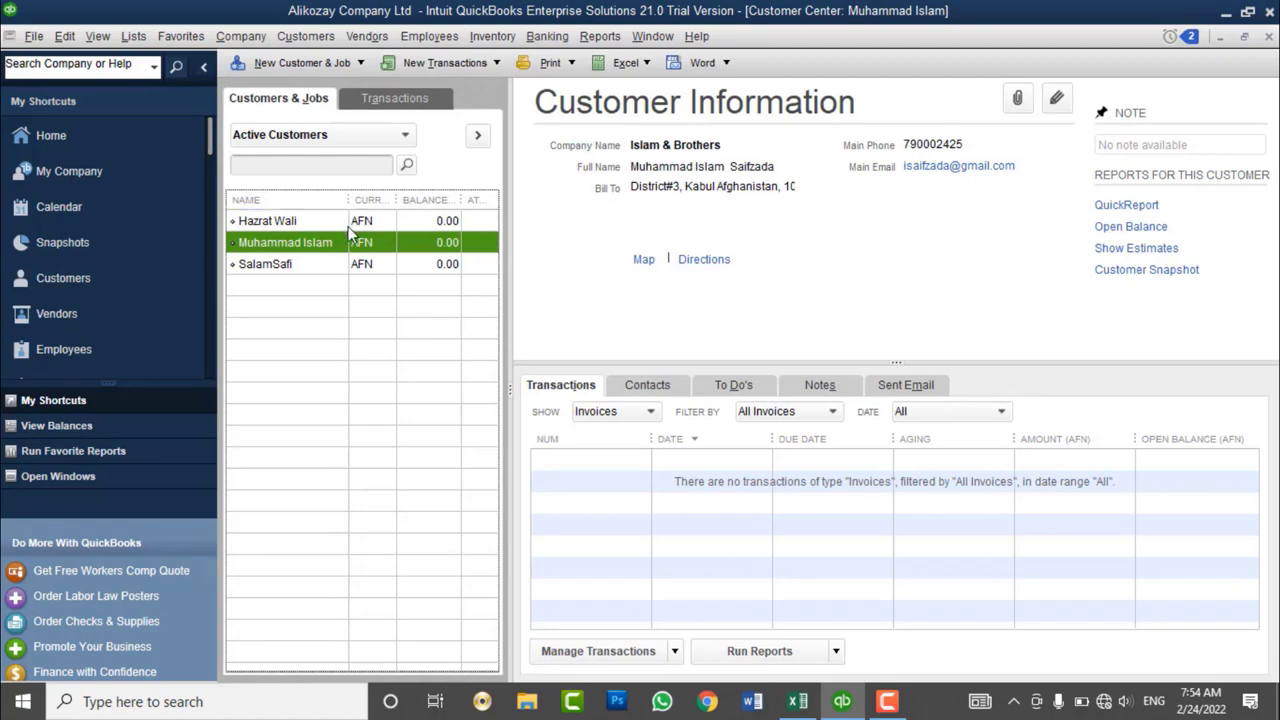
left_click(361, 64)
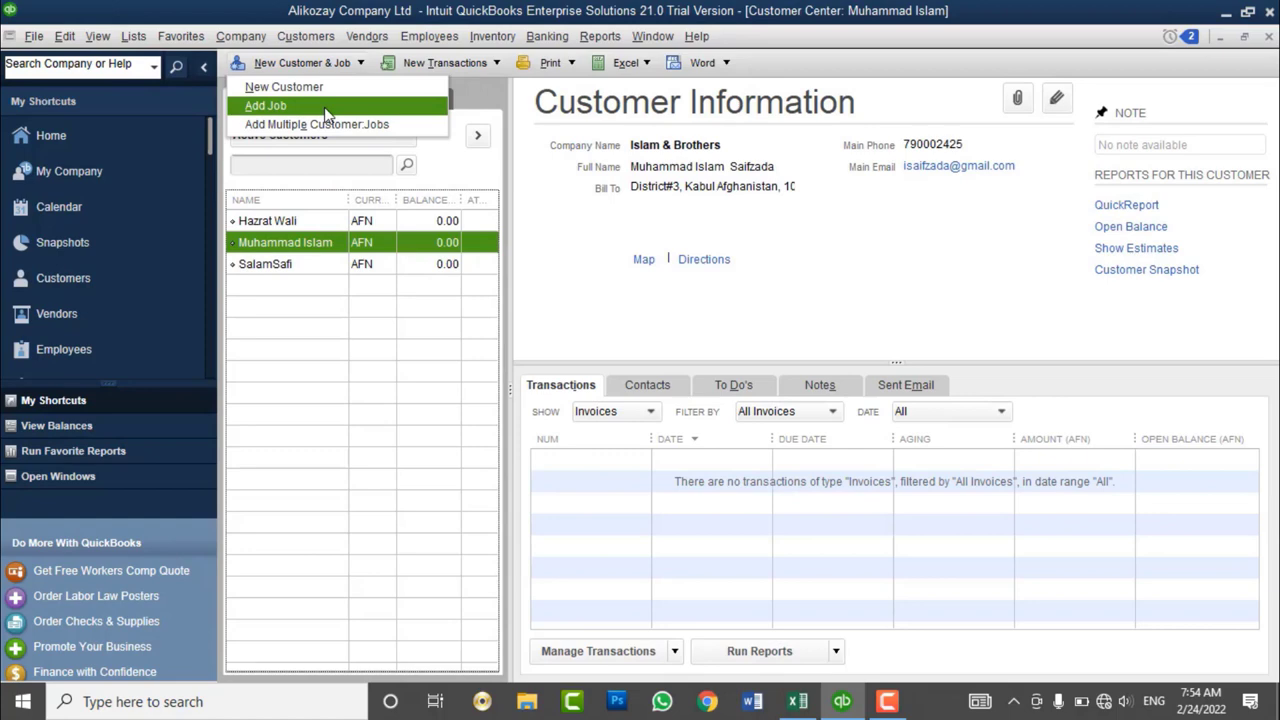
left_click(310, 262)
left_click(309, 248)
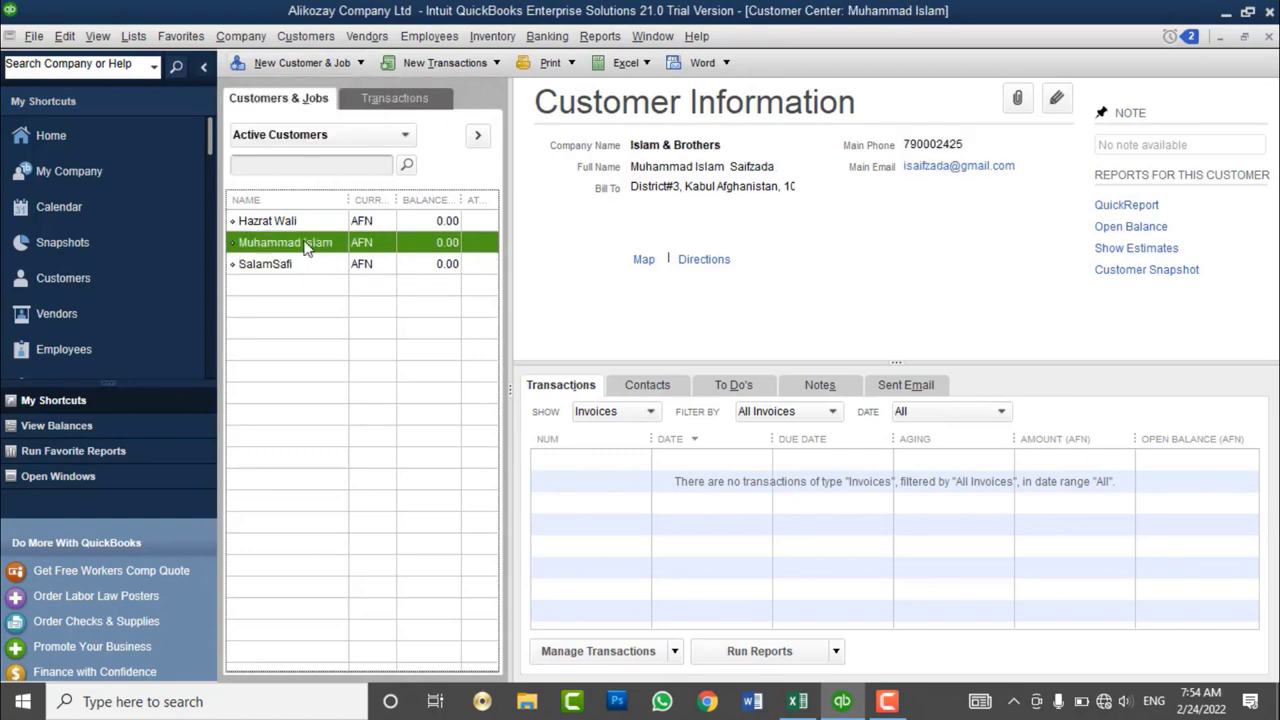
- Add a job named 'QuickBooks training' under the second customer and review its Payment Settings and Additional Info
left_click(336, 64)
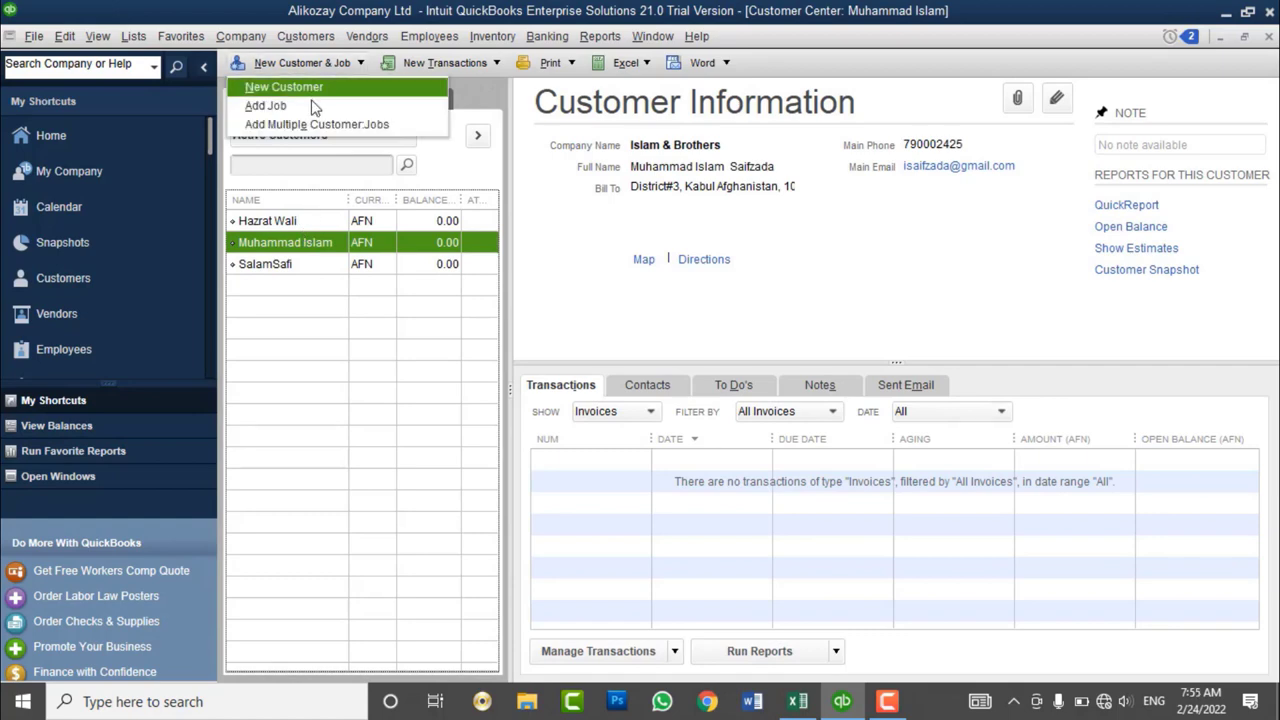
left_click(313, 106)
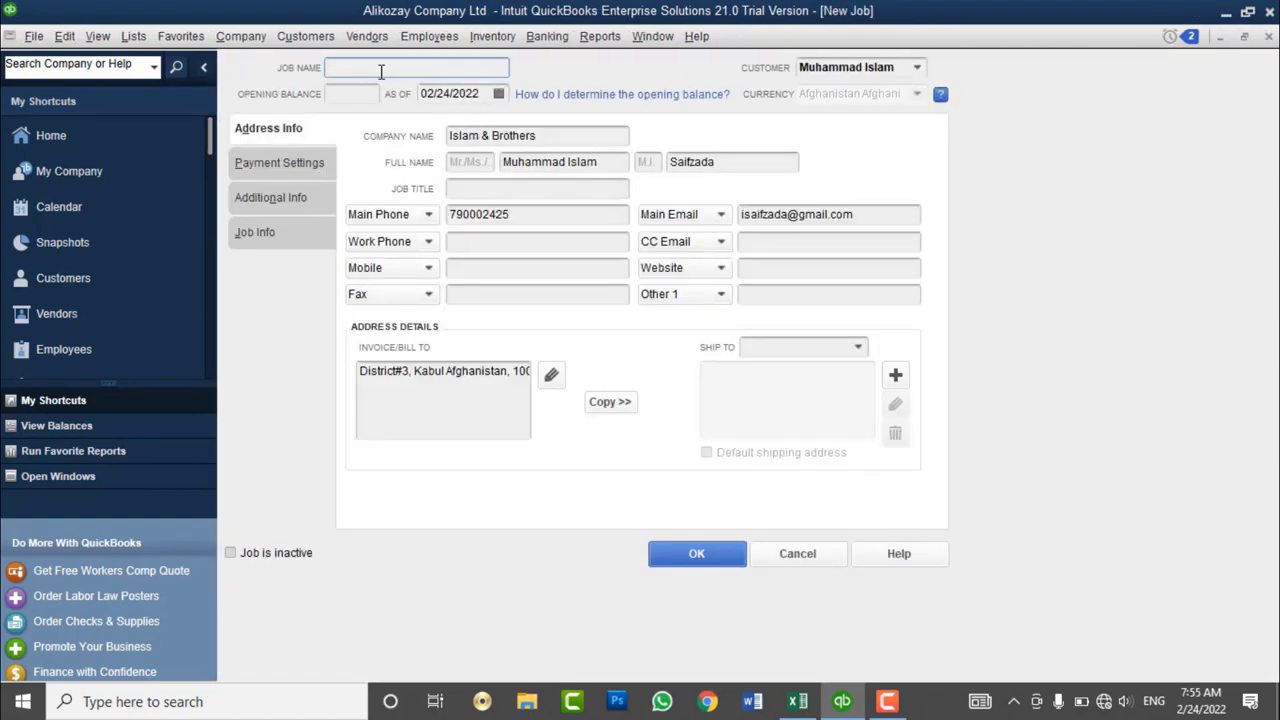
type("QuickBooks training")
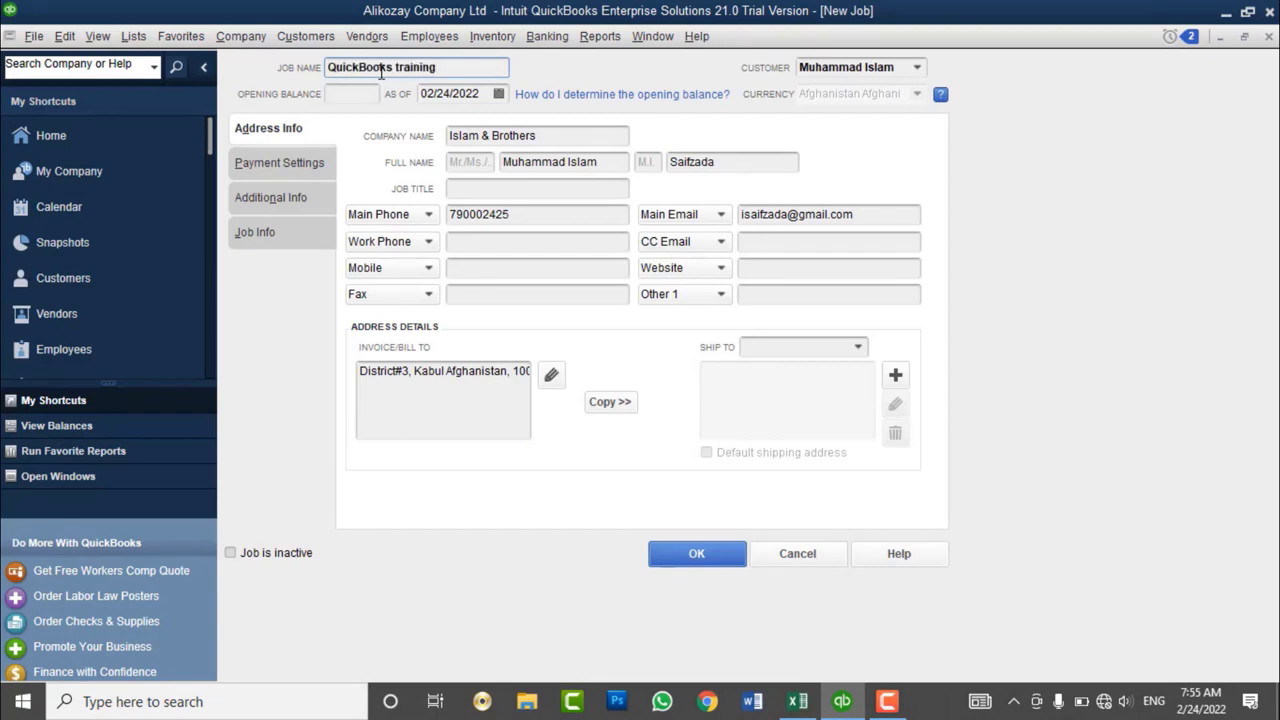
left_click(359, 93)
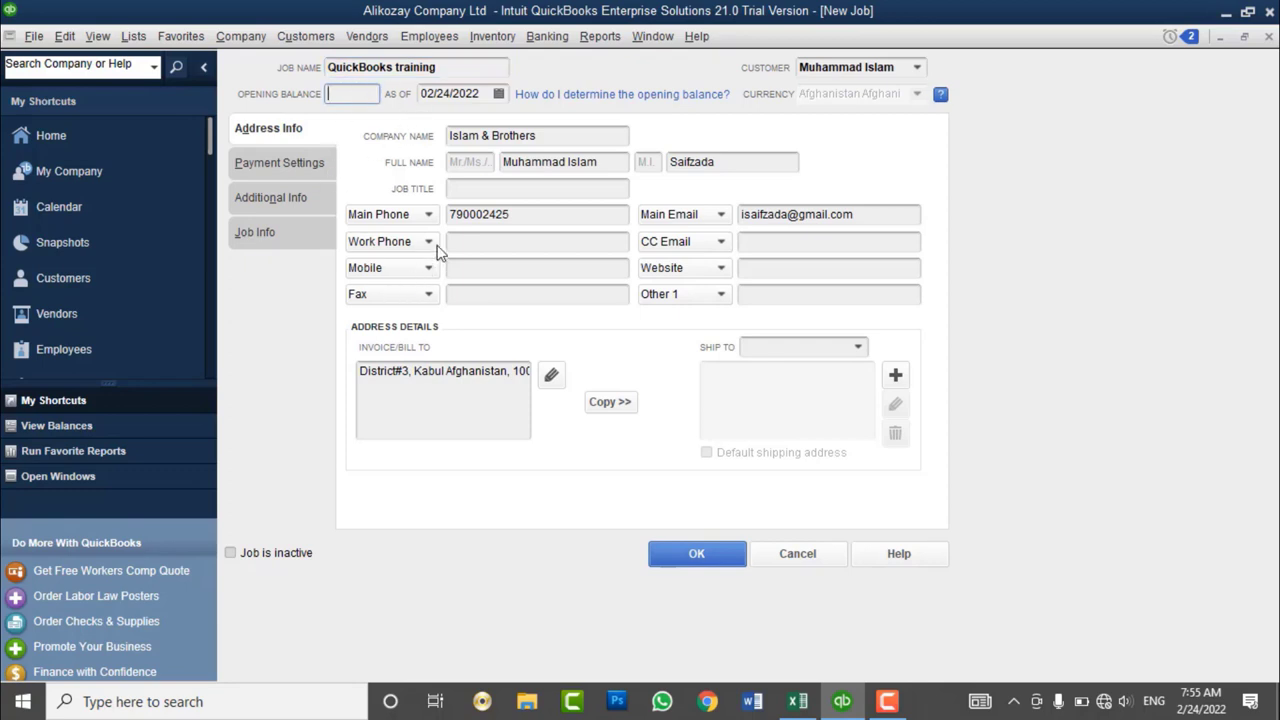
left_click(300, 163)
left_click(296, 197)
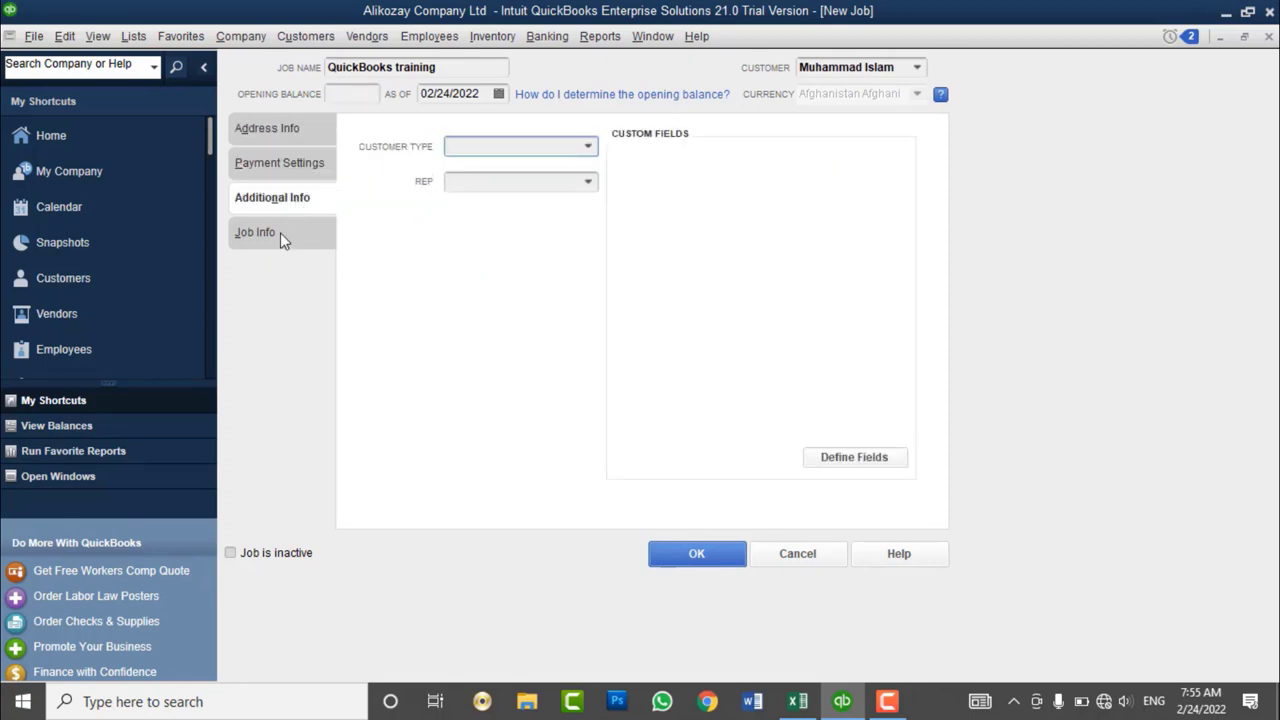
- Describe the job as Capacity Building, with job type Capacity Building and status In progress
left_click(280, 233)
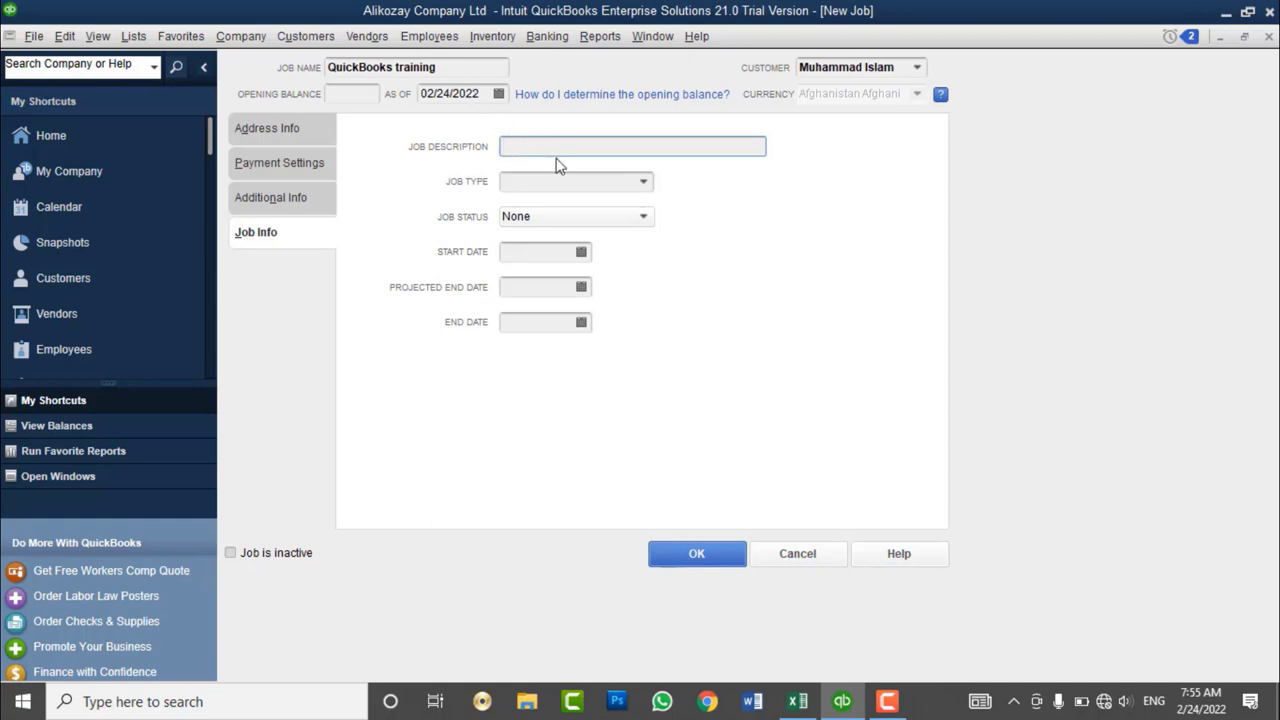
type("Capacity Building")
left_click(645, 183)
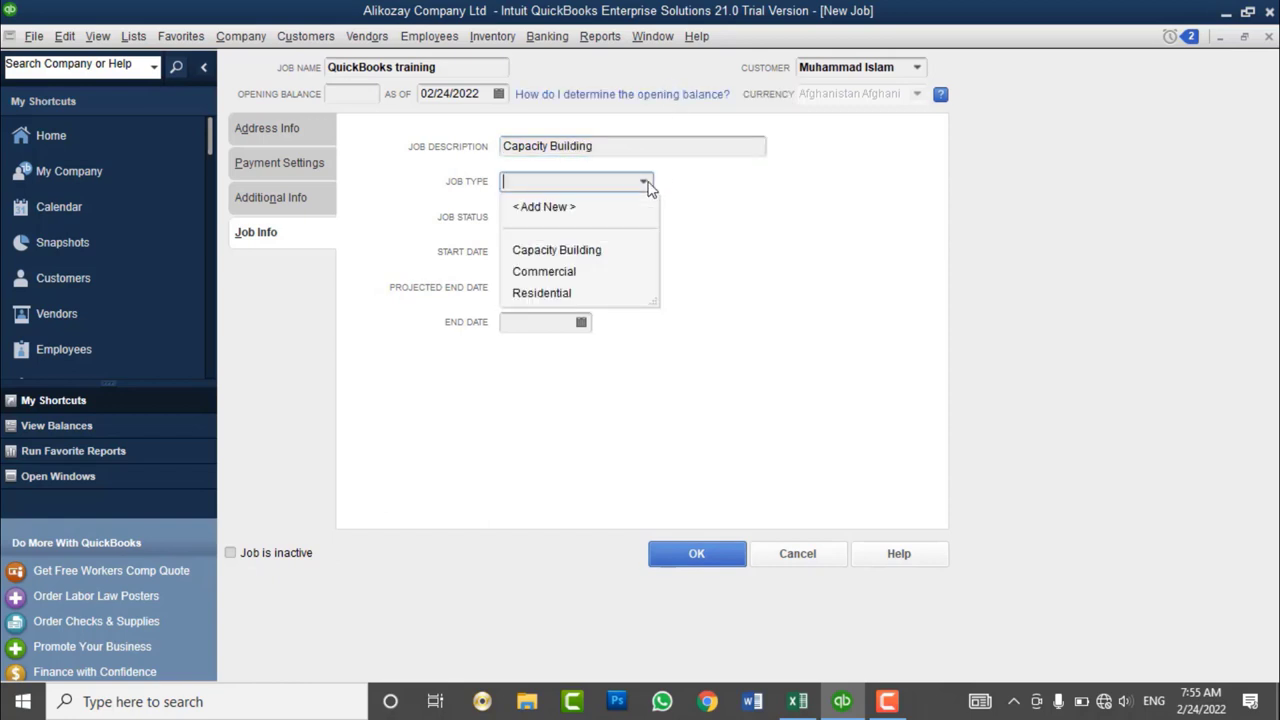
left_click(596, 251)
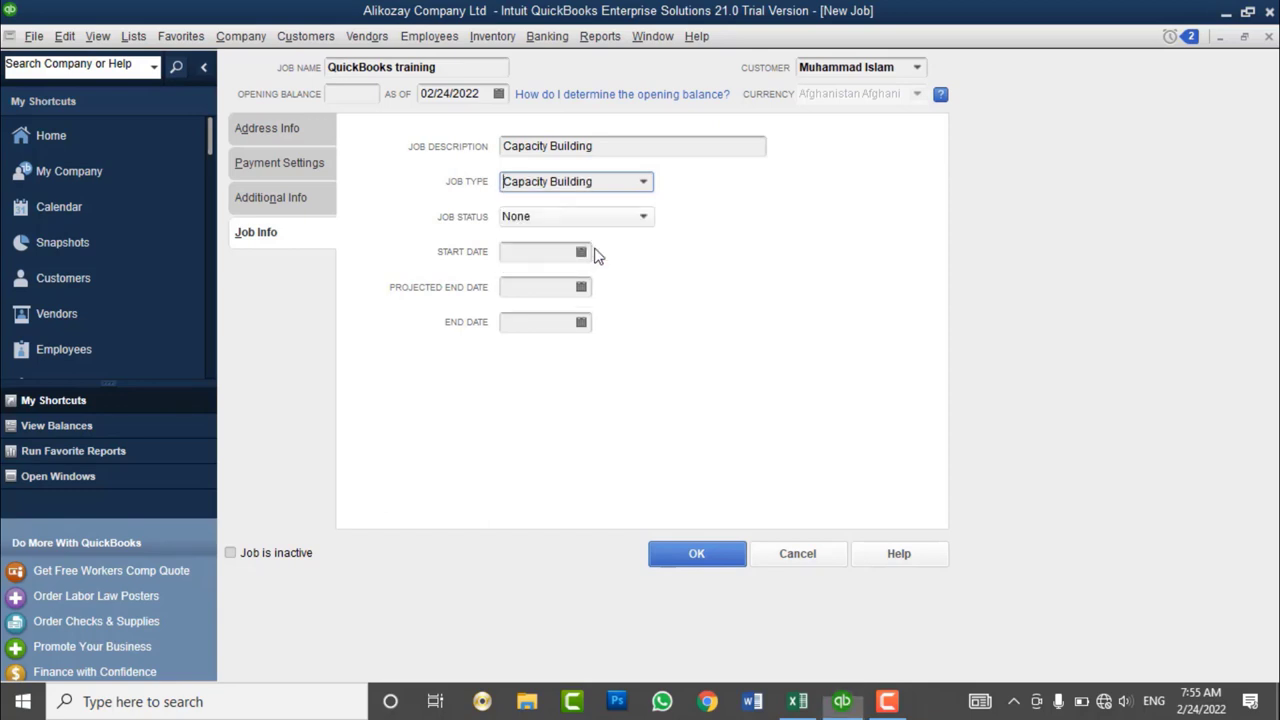
left_click(552, 218)
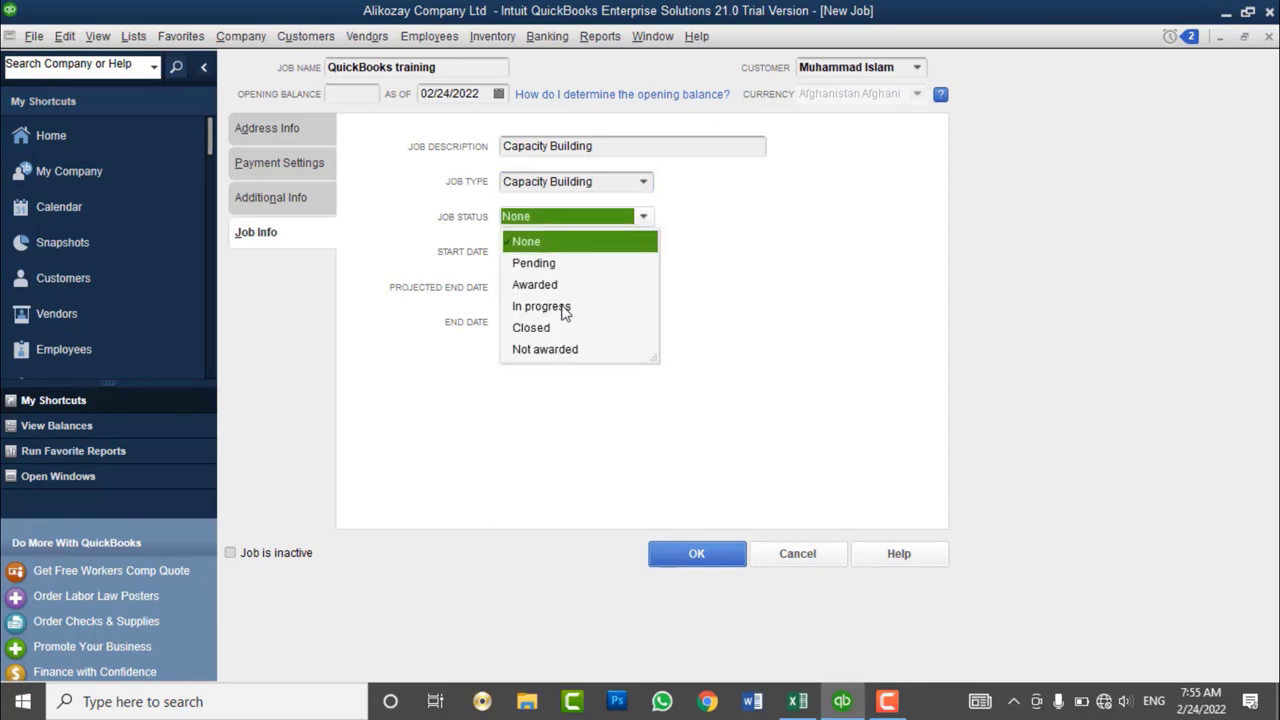
left_click(562, 308)
- Set the start date 02/15/2022 and projected end 02/25/2022, then save the job
left_click(581, 252)
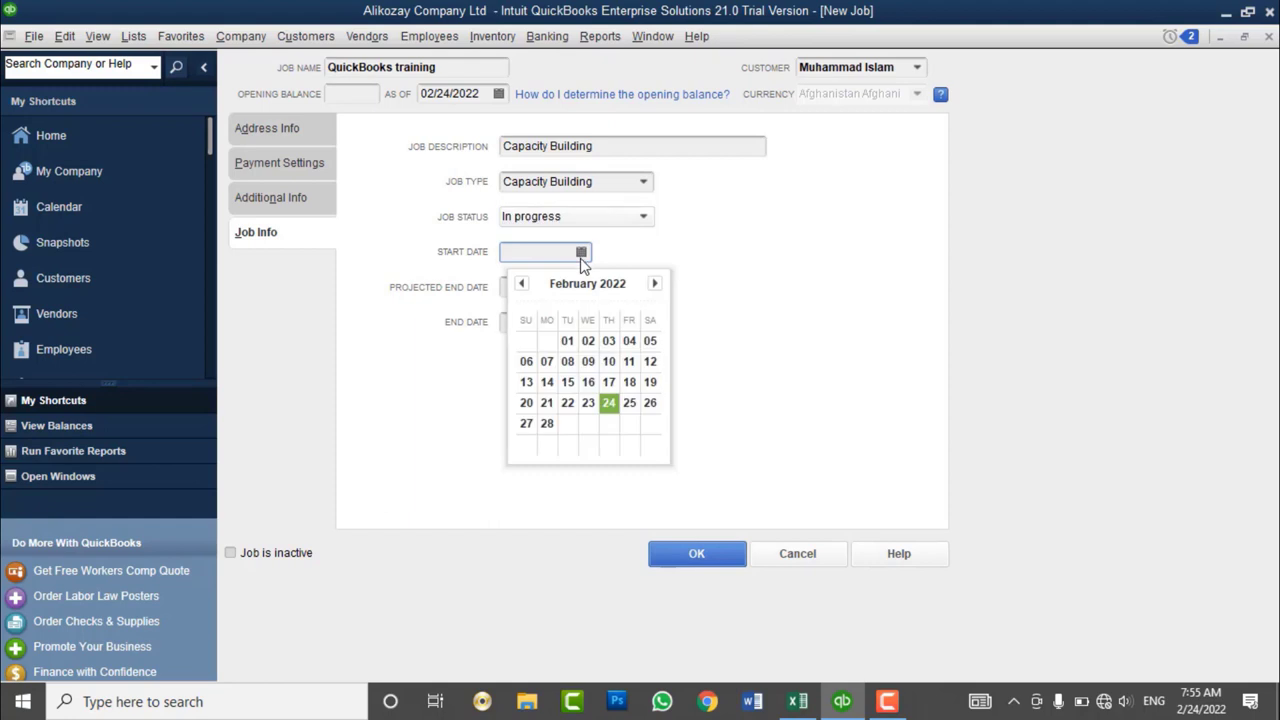
left_click(588, 382)
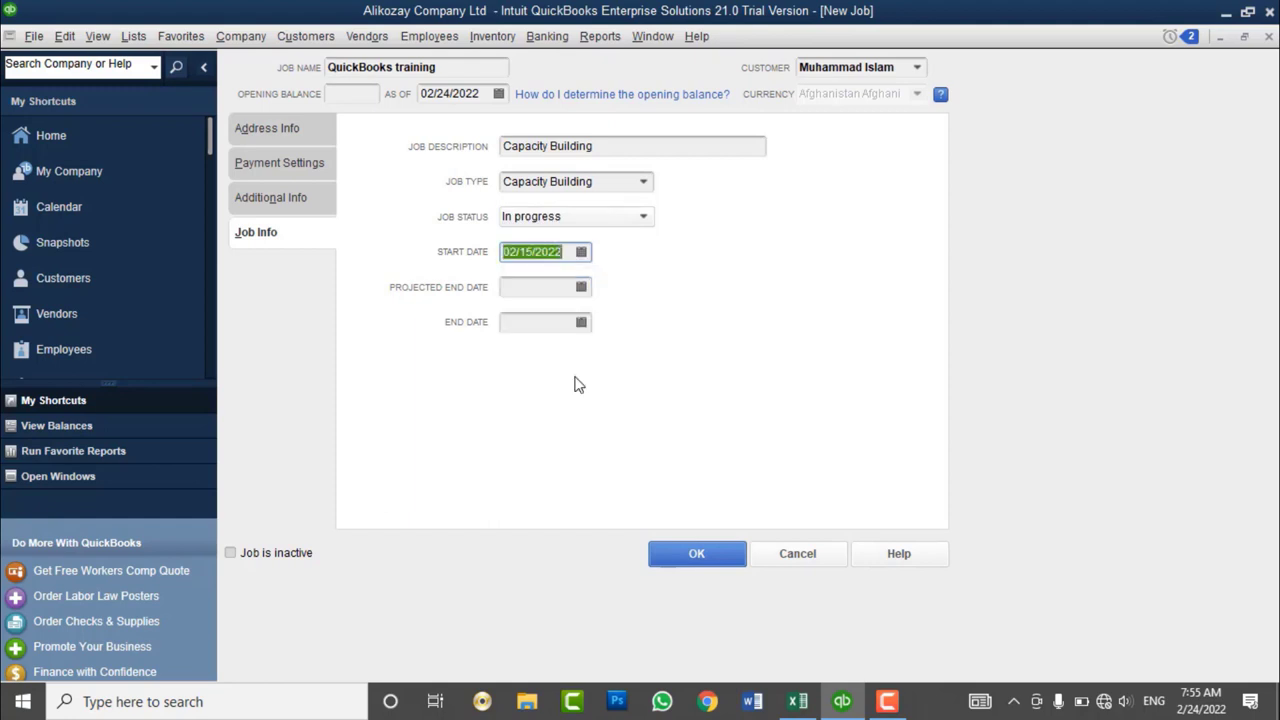
left_click(581, 287)
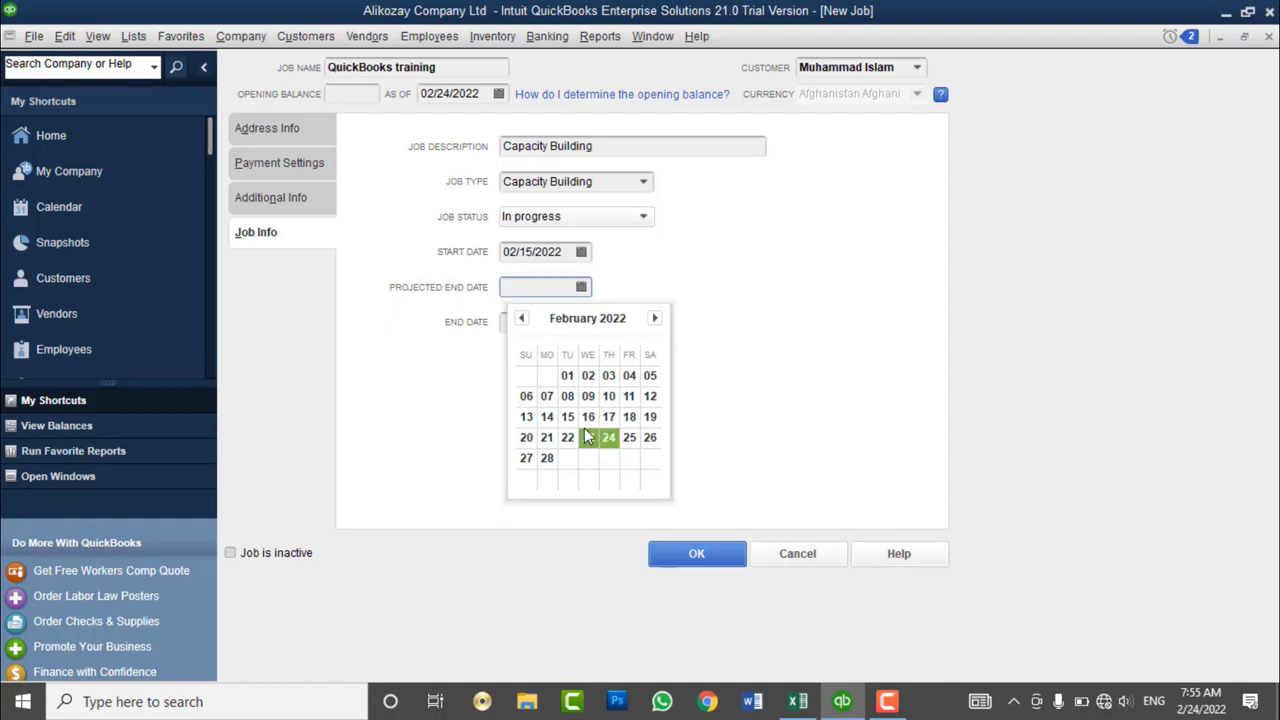
left_click(629, 437)
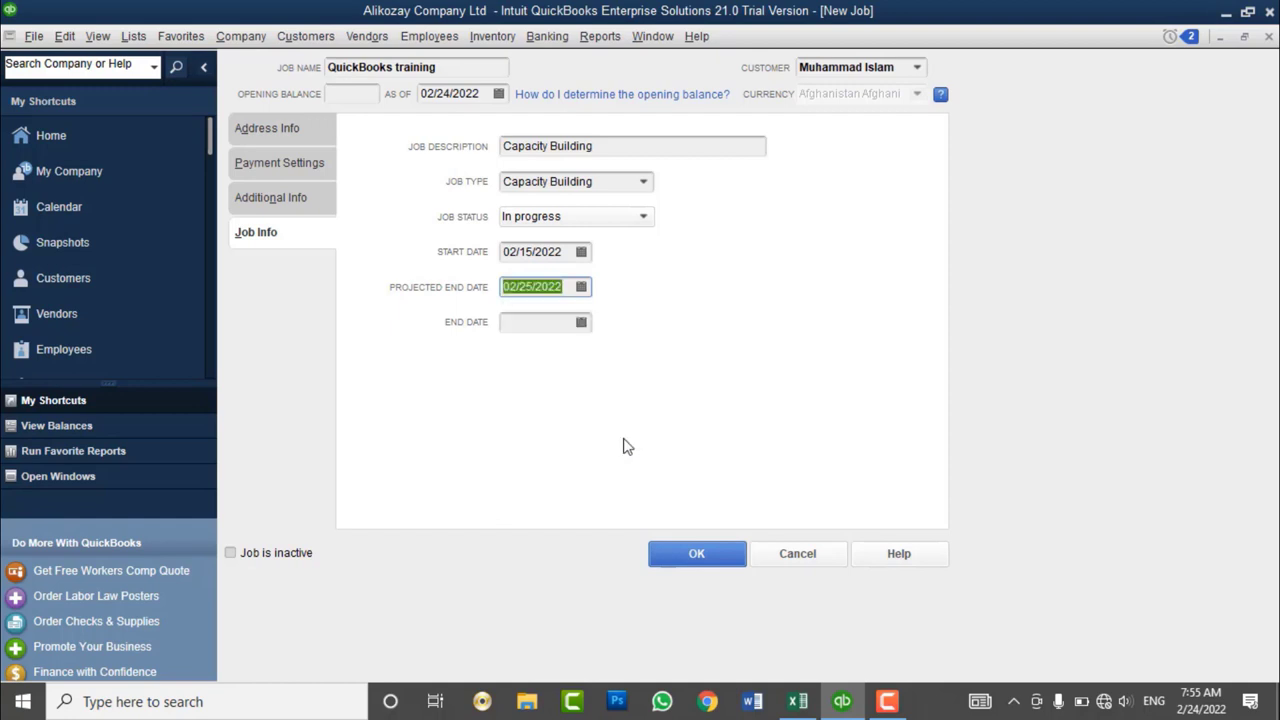
left_click(532, 323)
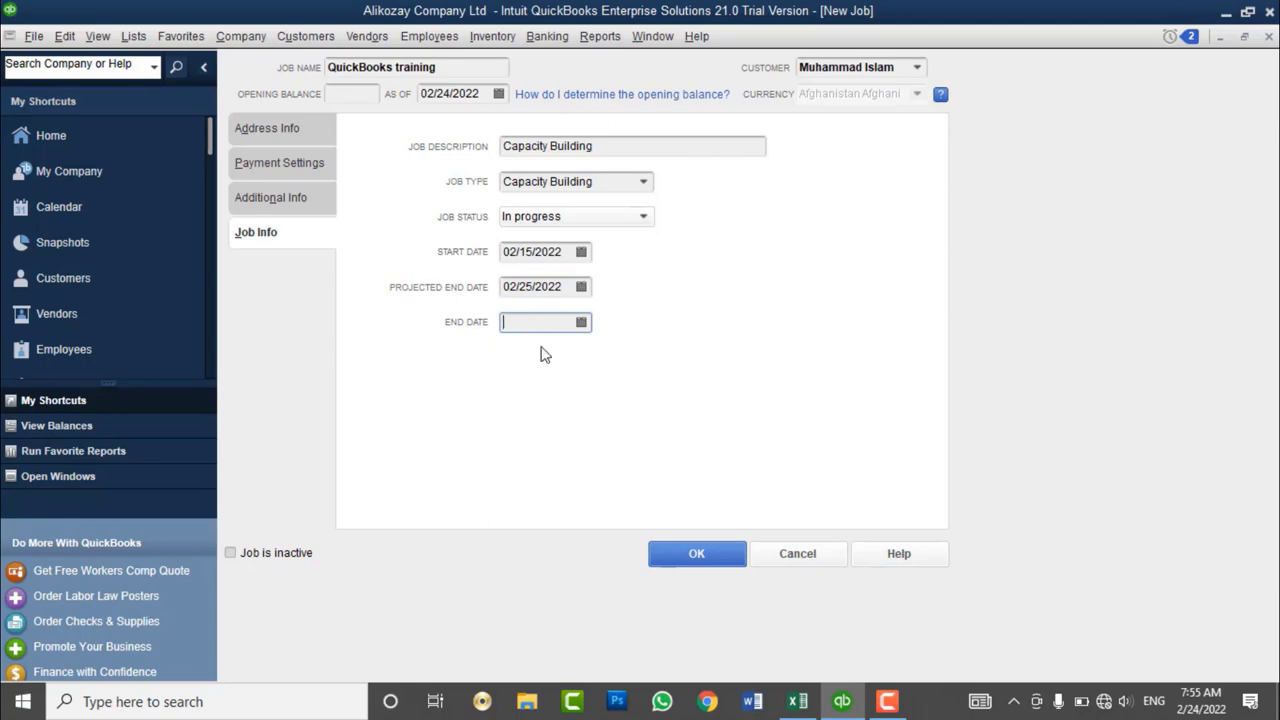
left_click(700, 554)
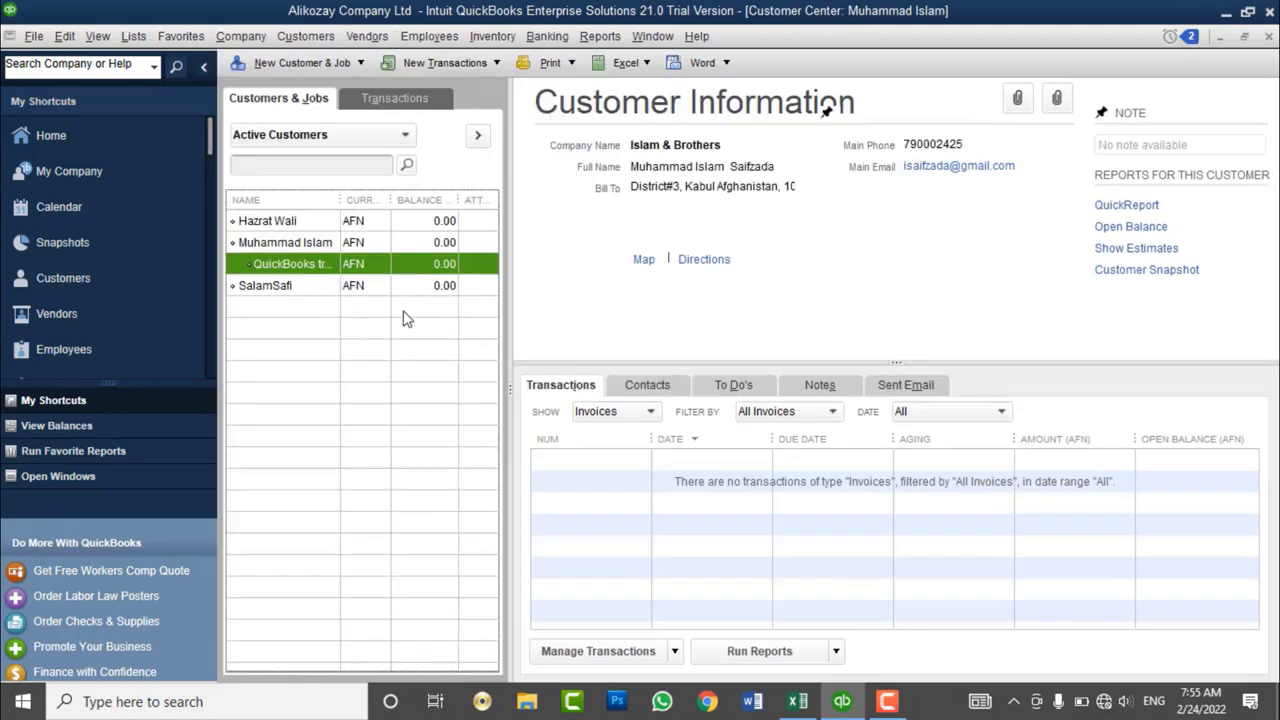
- Select the QuickBooks training job under its customer and open the Customers menu
left_click_drag(340, 200, 399, 220)
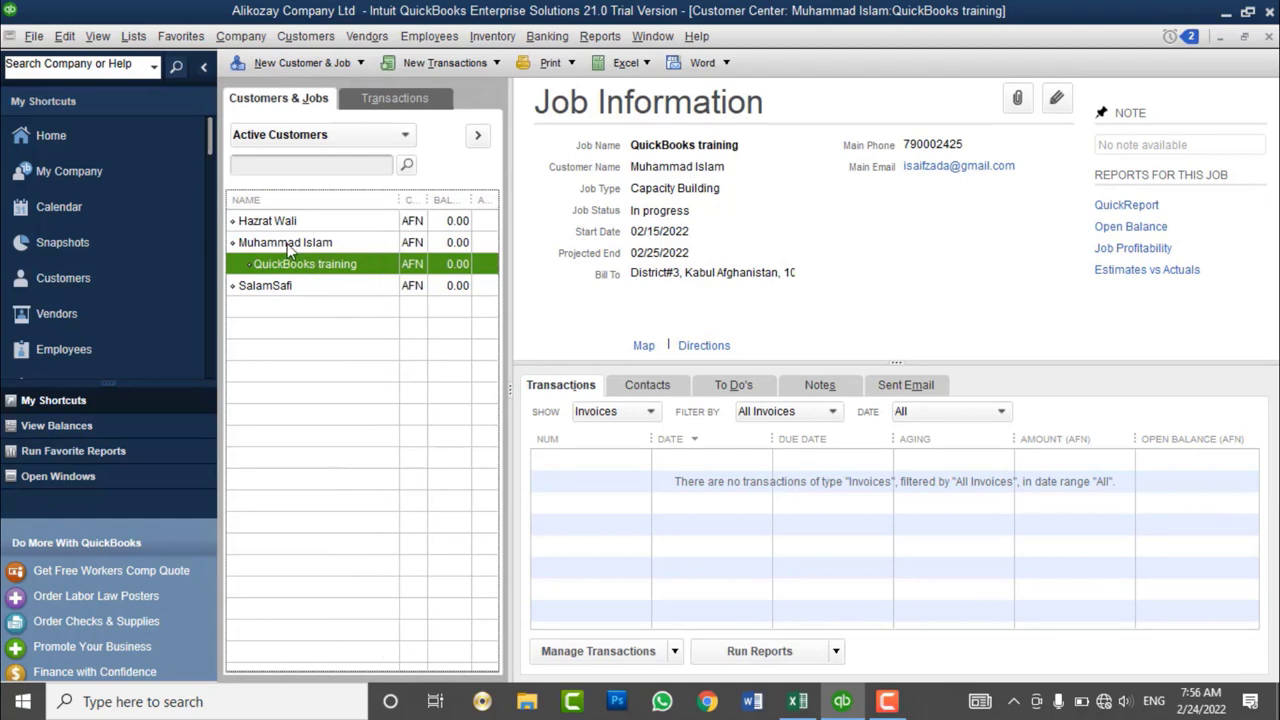
left_click(292, 246)
left_click(300, 266)
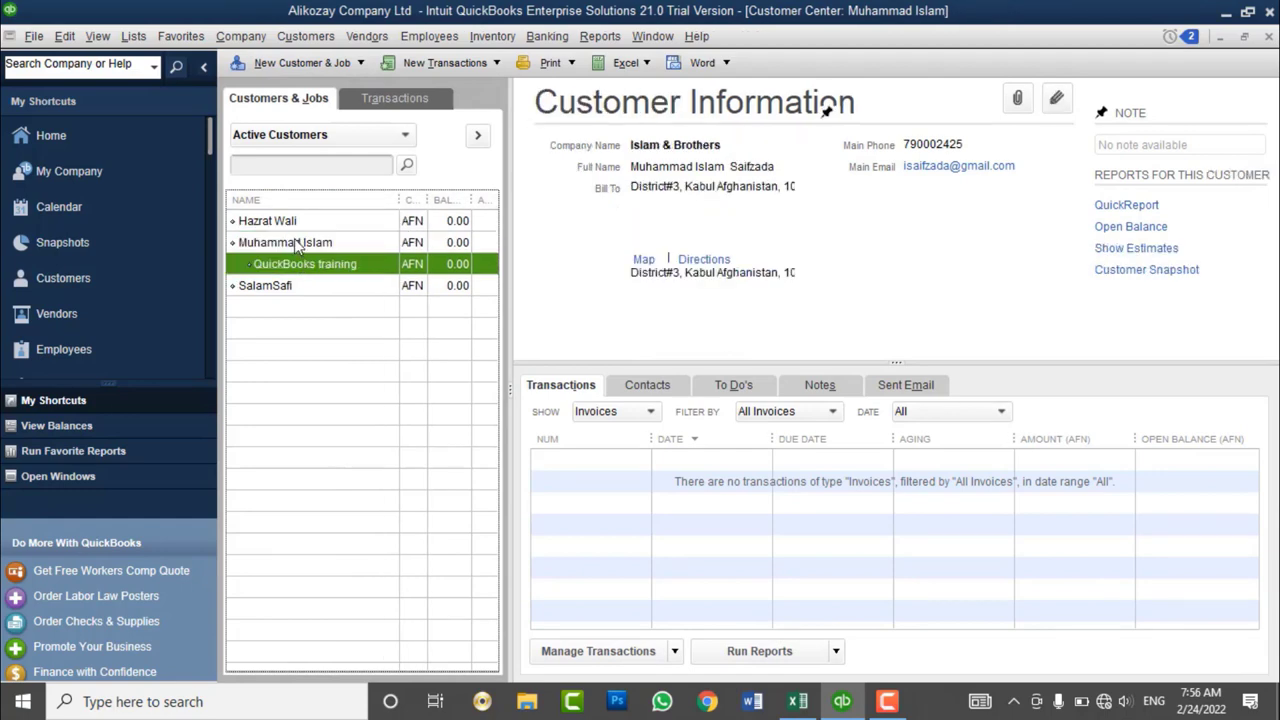
left_click(292, 244)
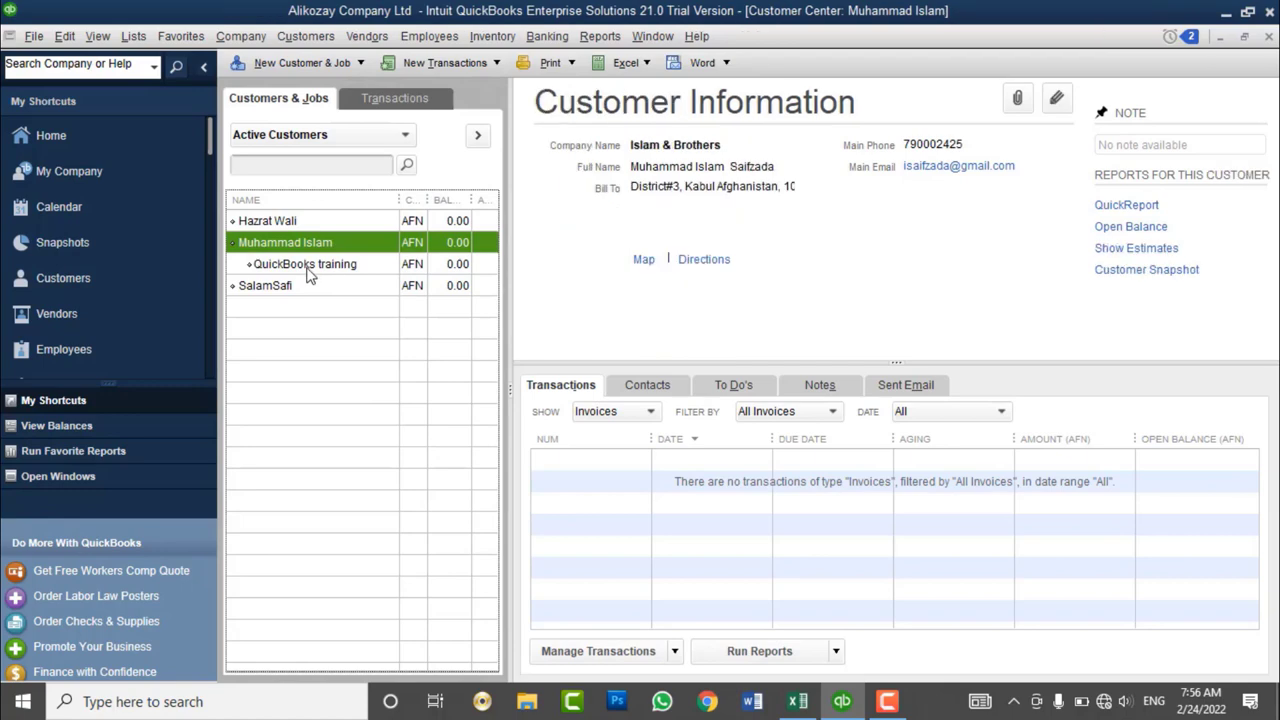
left_click(307, 268)
left_click(300, 248)
left_click(328, 264)
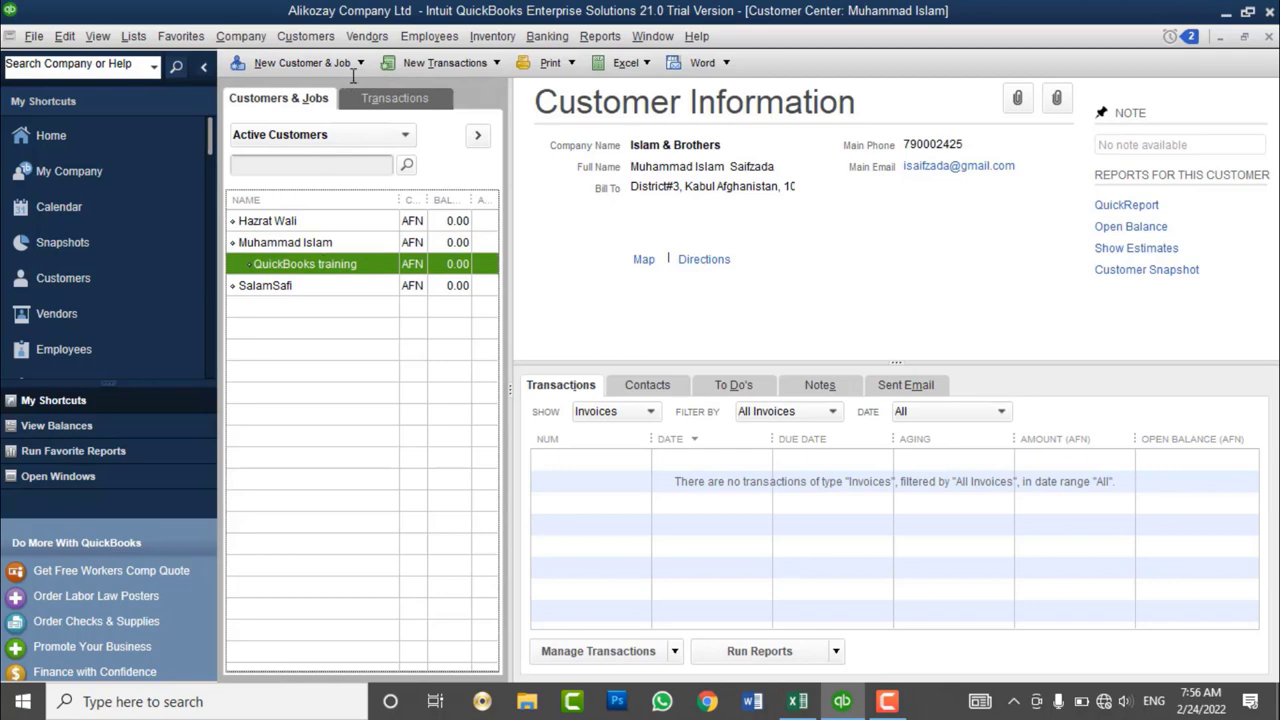
left_click(318, 36)
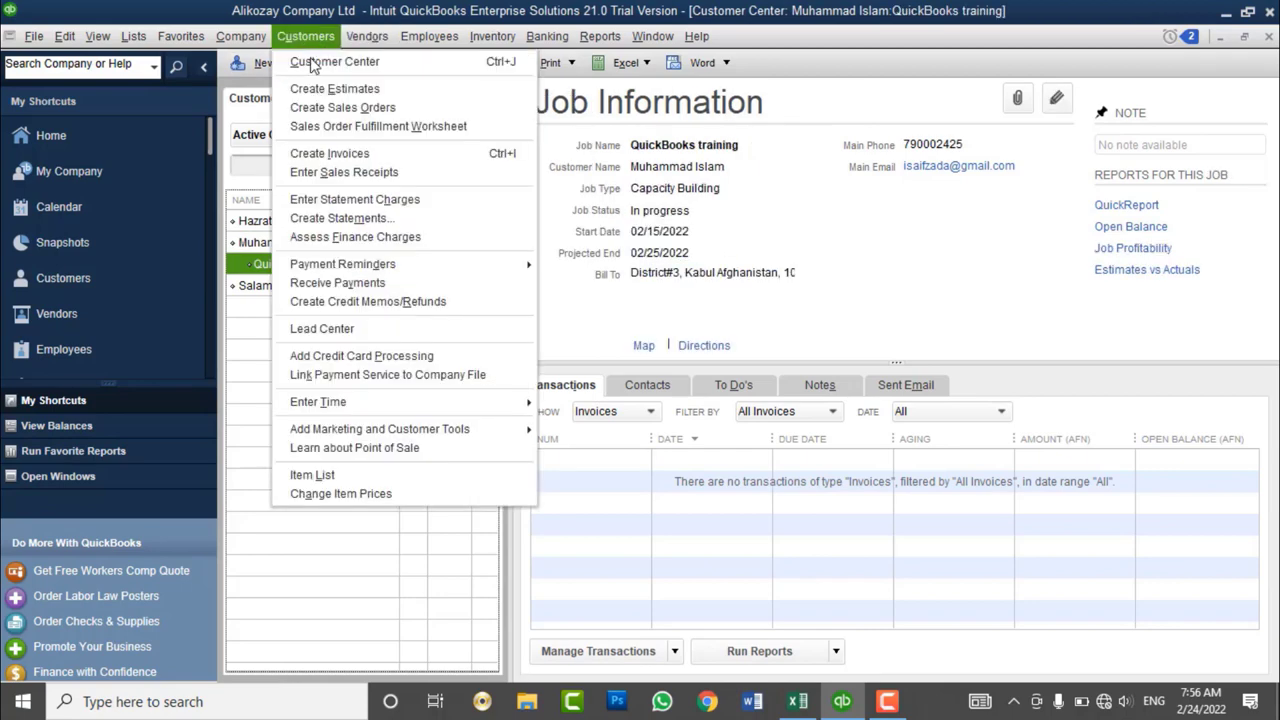
left_click(344, 157)
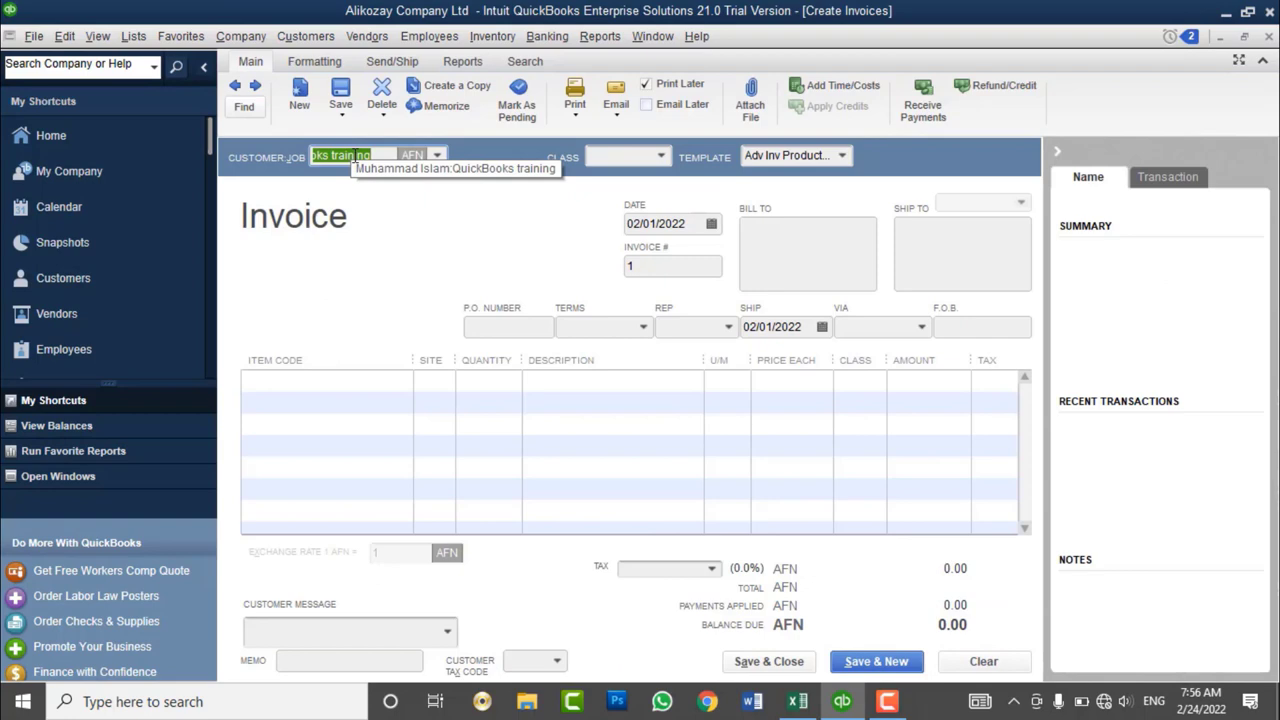
left_click(437, 155)
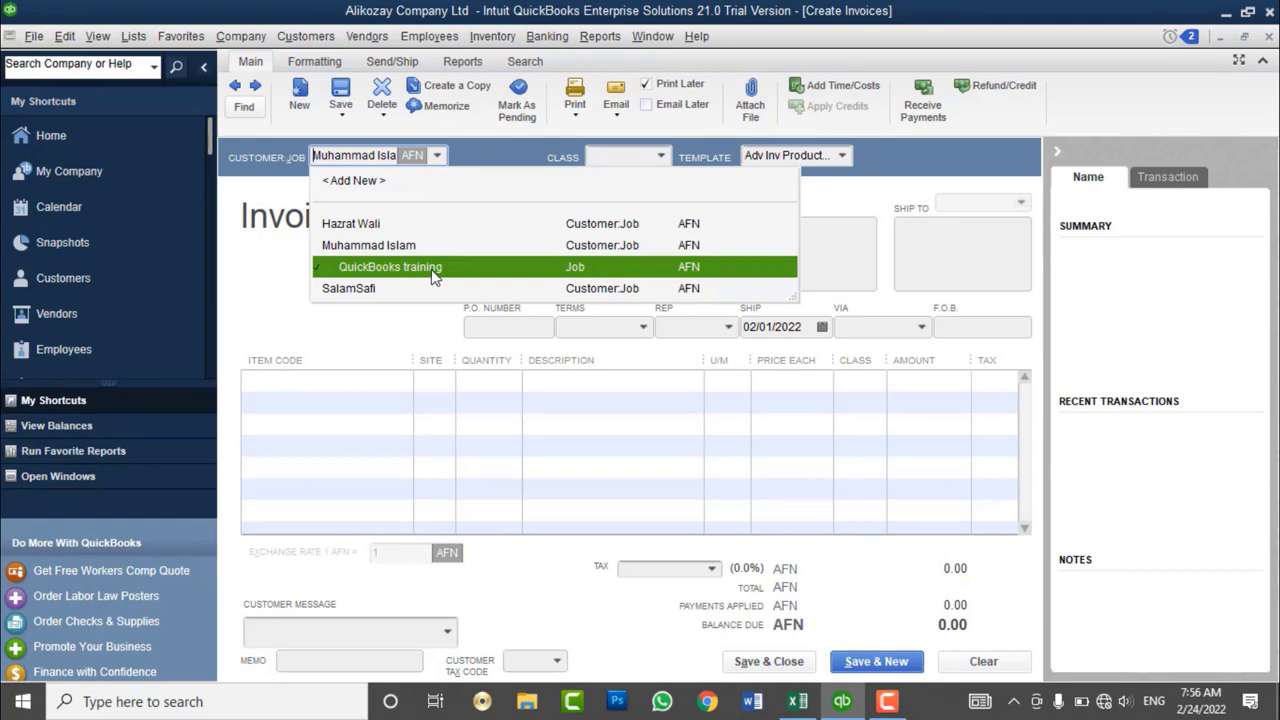
key("Escape")
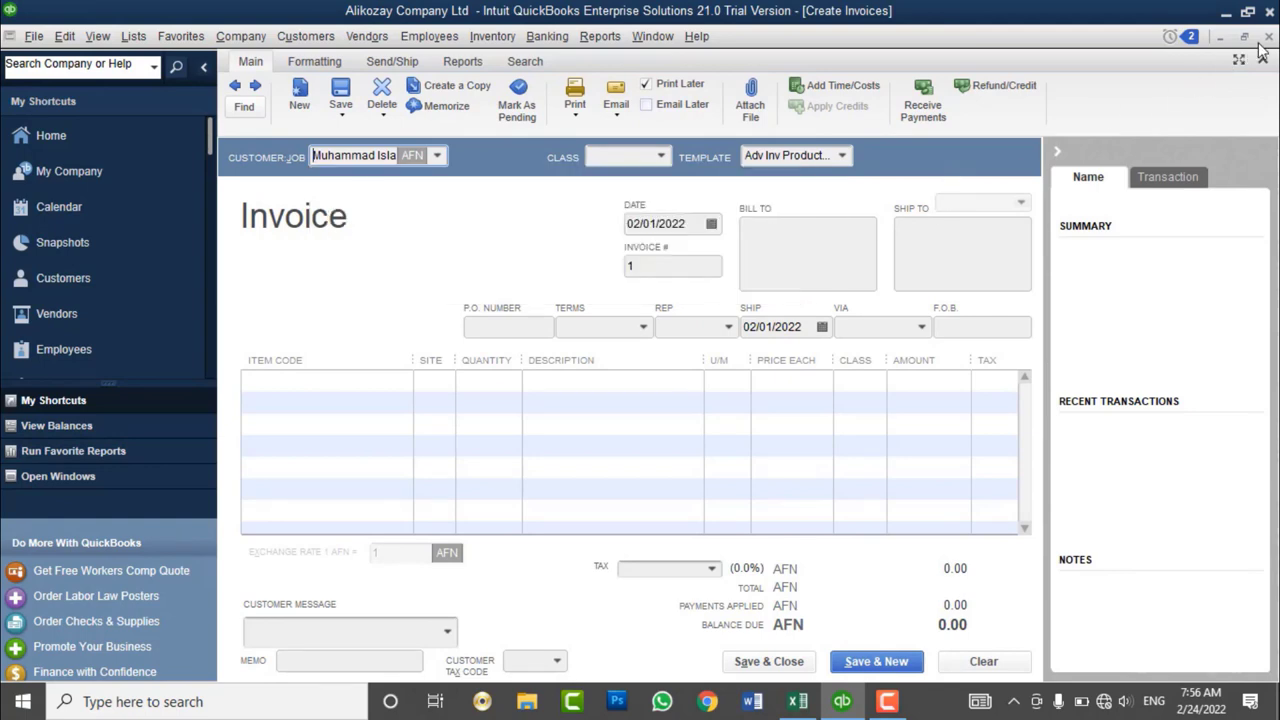
left_click(1268, 37)
left_click(640, 234)
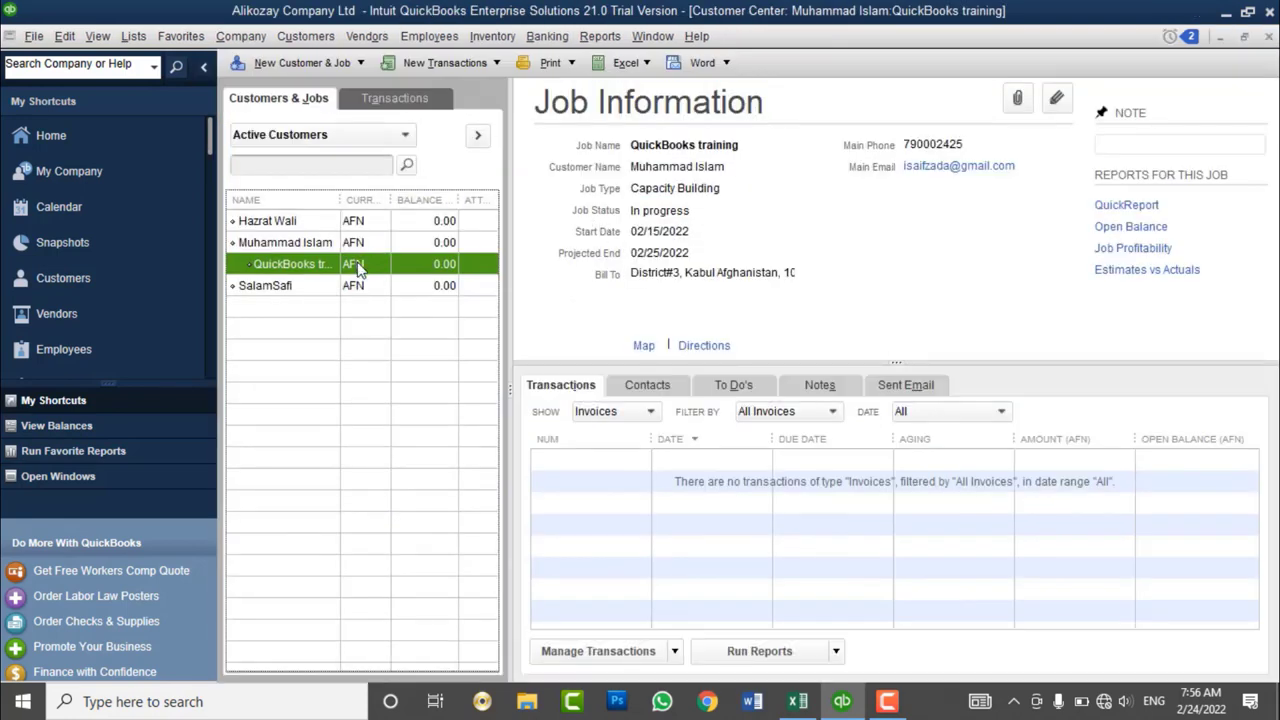
- Look through the New Customer & Job and File menus, then open the Lists menu
left_click(333, 62)
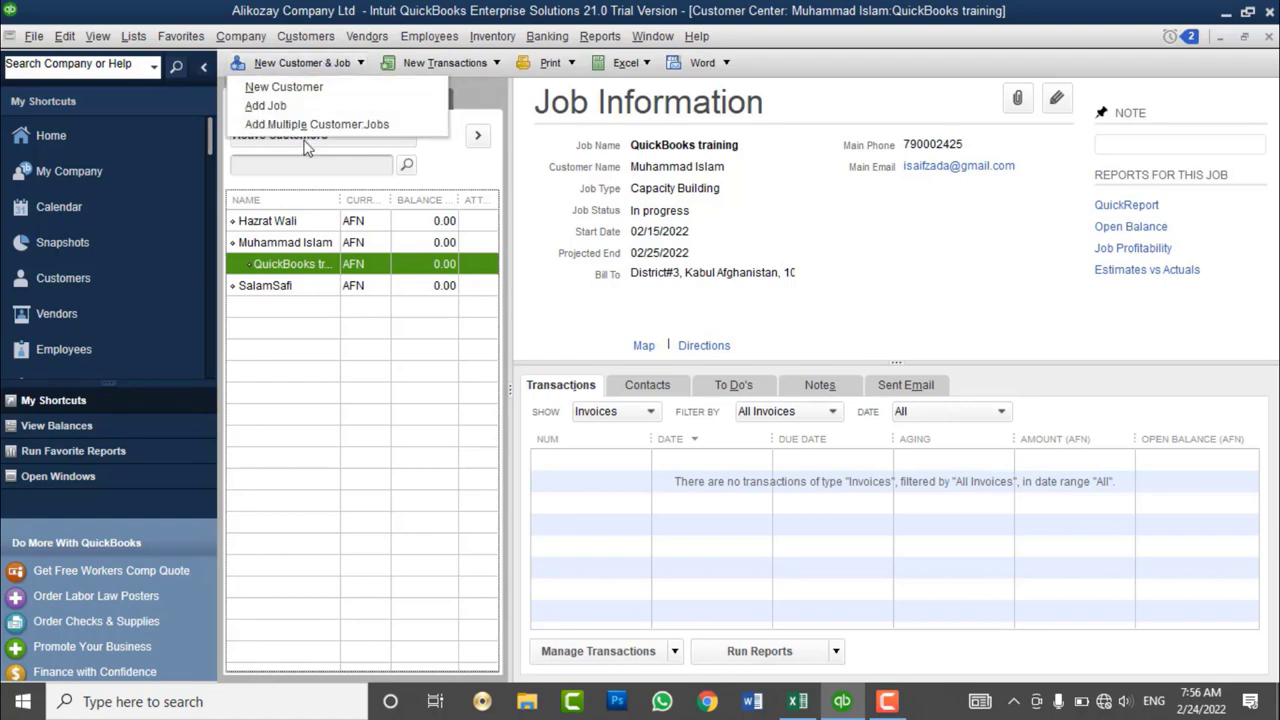
left_click(345, 322)
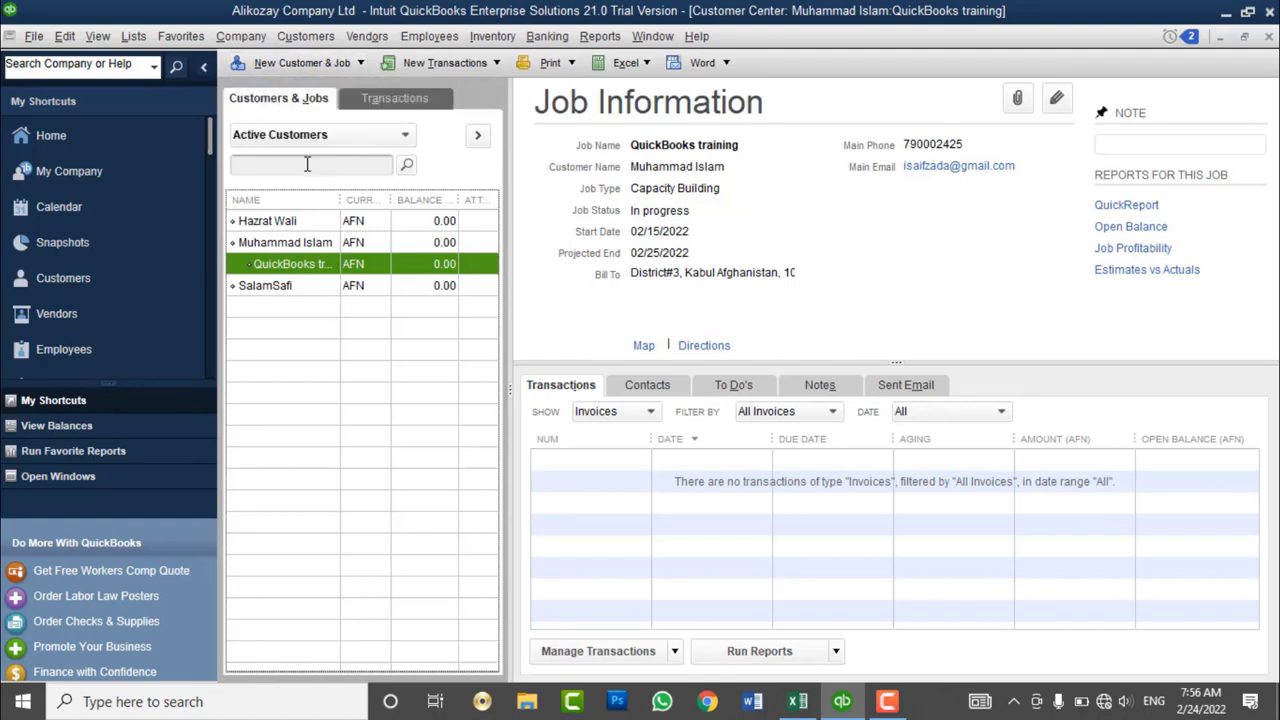
left_click(305, 64)
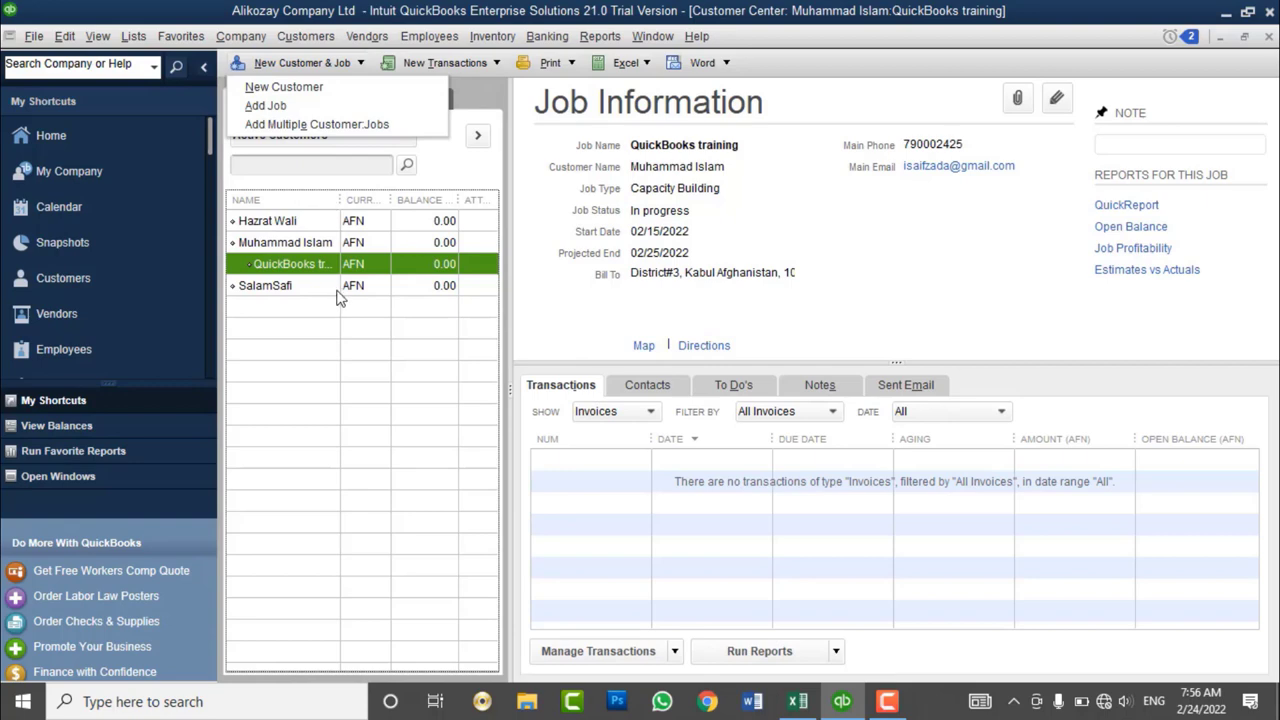
left_click(35, 37)
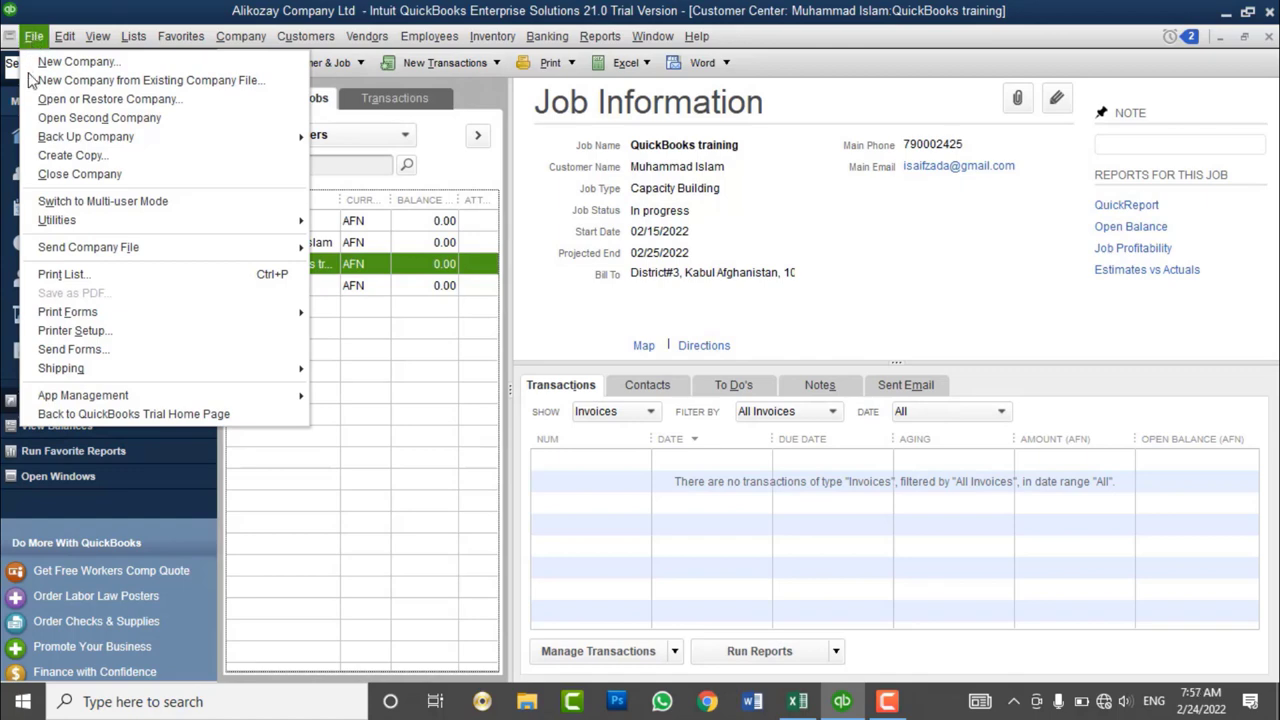
left_click(721, 259)
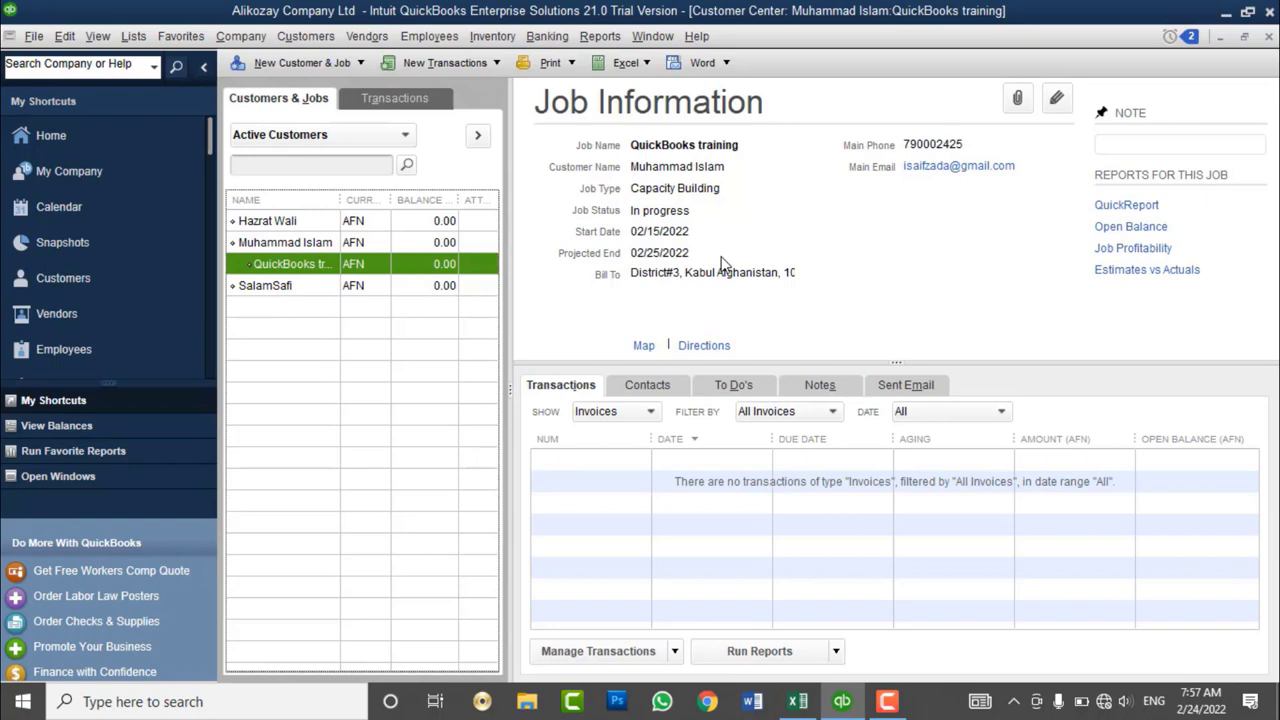
left_click(127, 40)
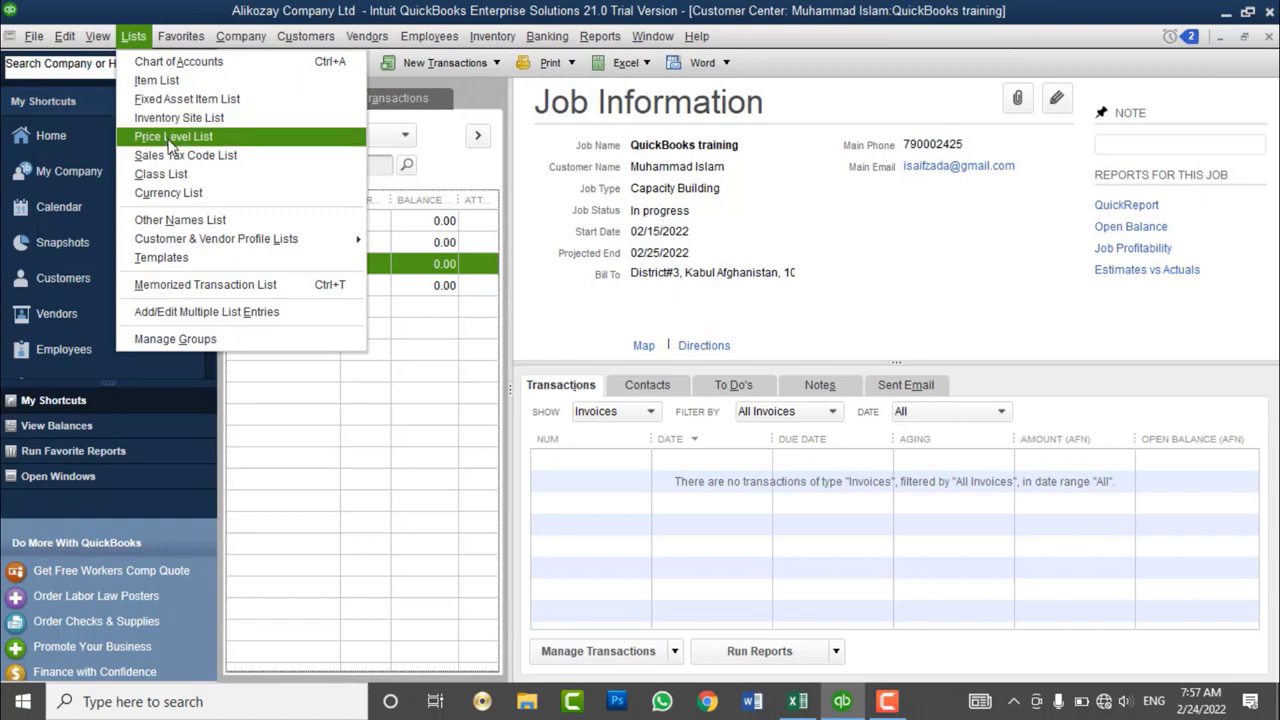
- Open the Price Level List from the Lists menu
left_click(170, 137)
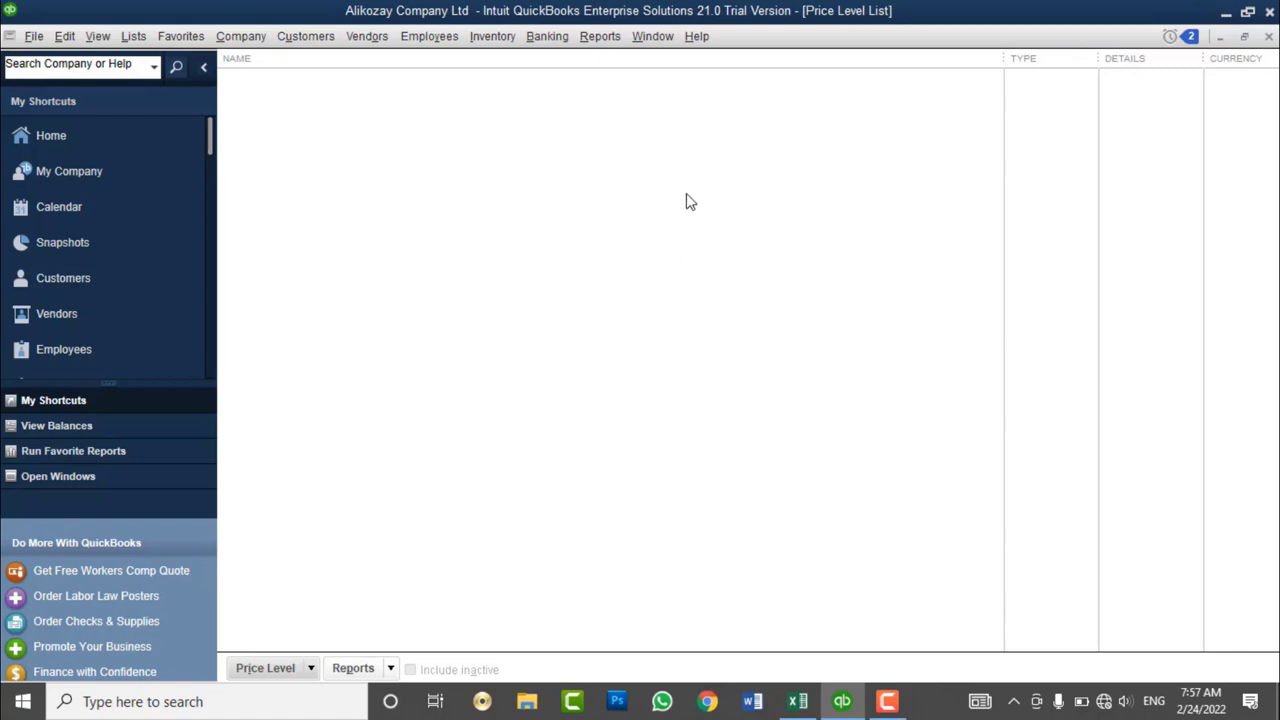
- Create a new price level named 'Top Customer - 10%'
right_click(546, 175)
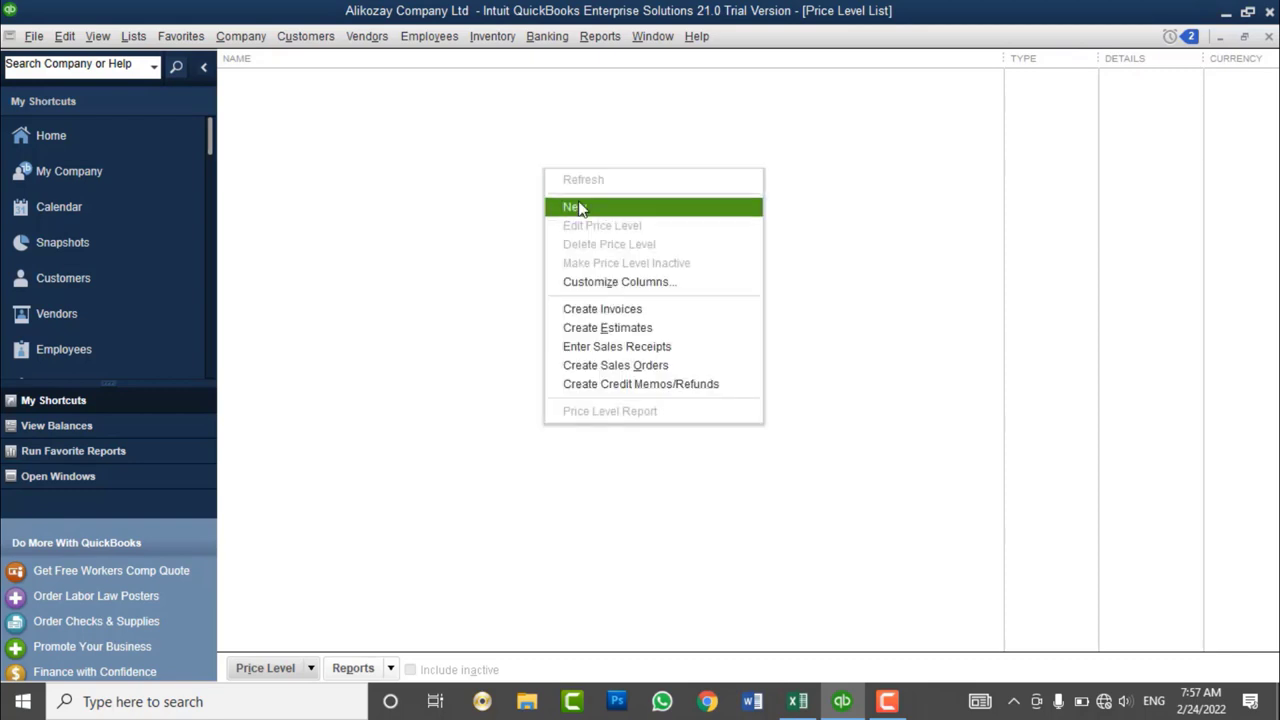
left_click(576, 207)
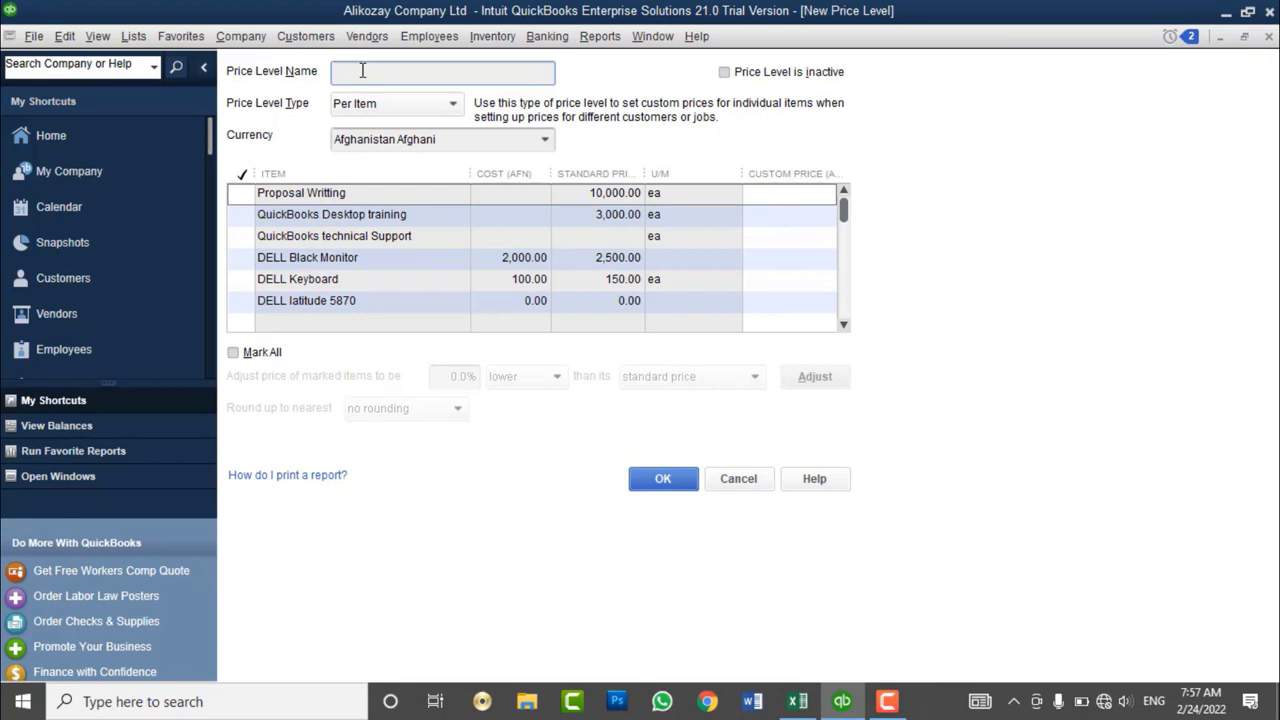
type("Top Customer - 10%")
- Switch the price level type to Fixed % and back to Per Item
left_click(377, 108)
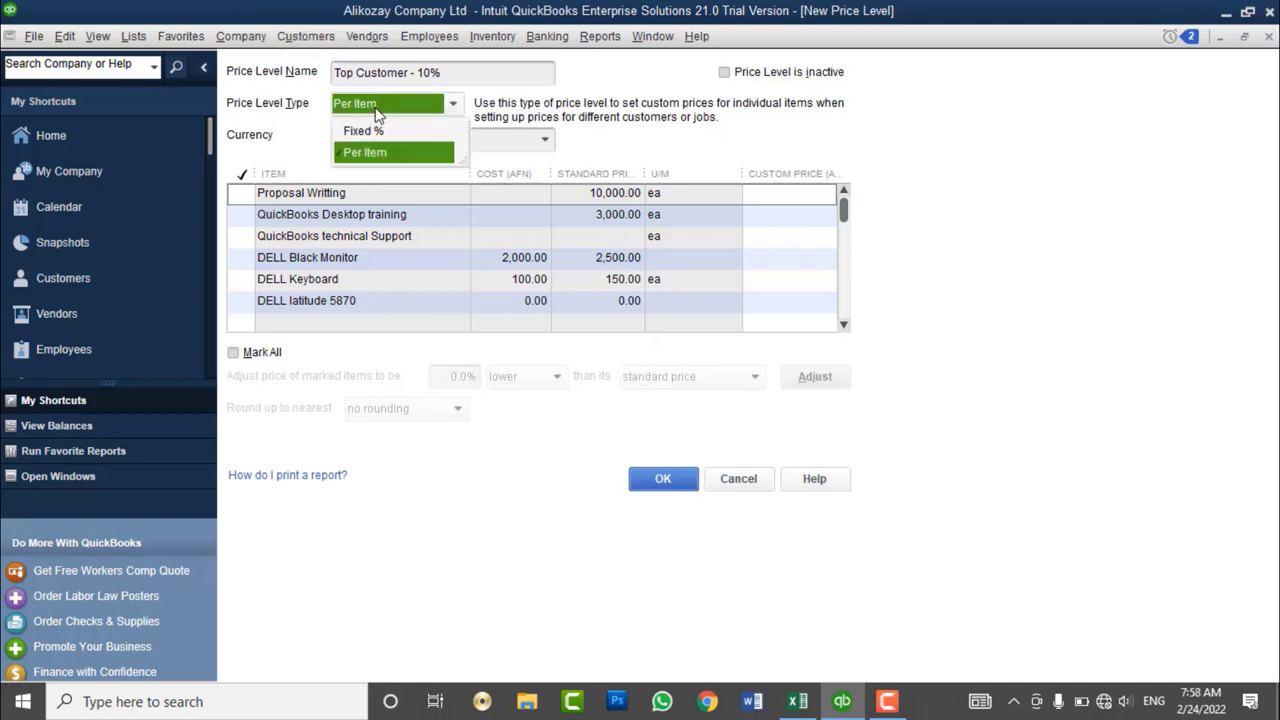
left_click(383, 131)
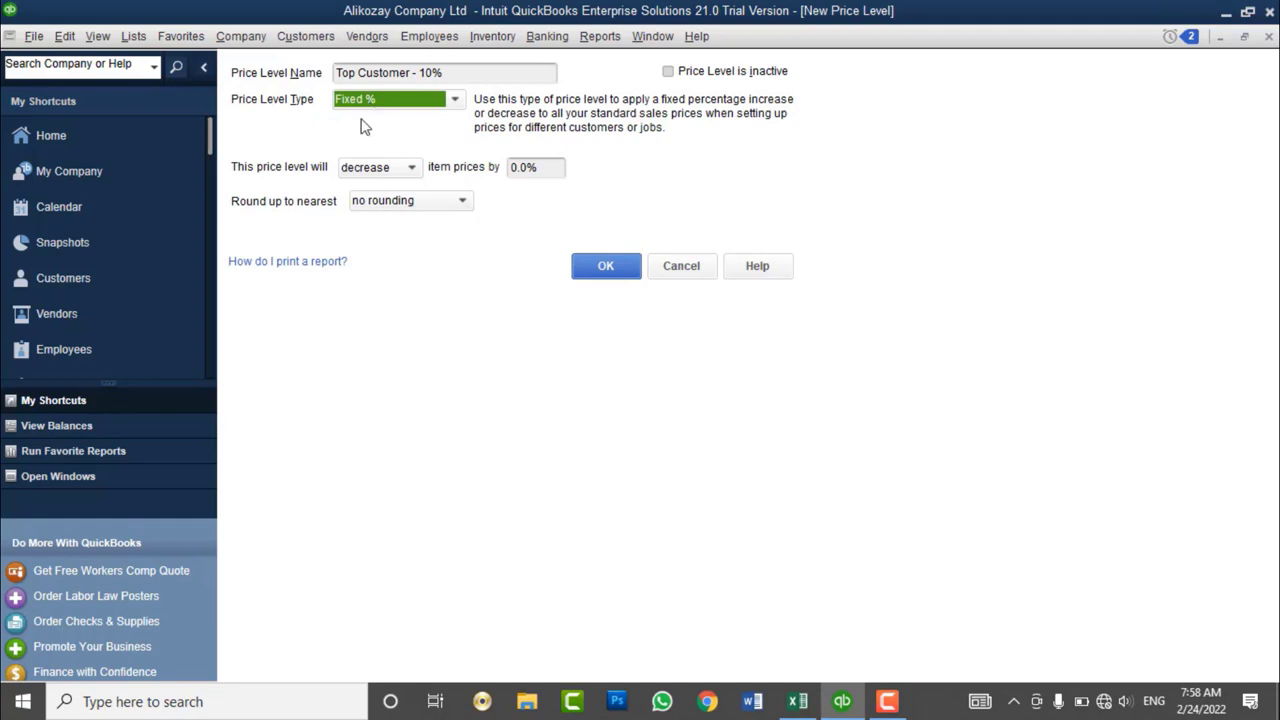
left_click(363, 103)
left_click(368, 146)
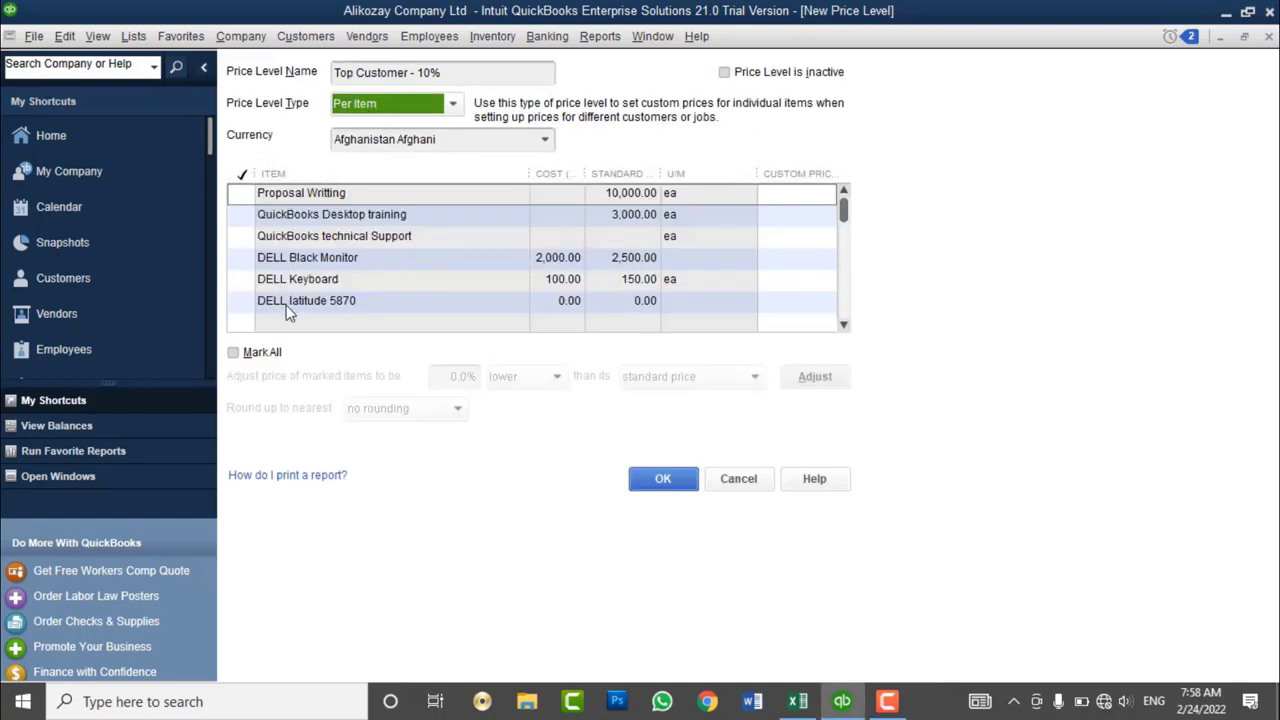
- Mark all items and set the price adjustment amount to 10%
left_click(258, 353)
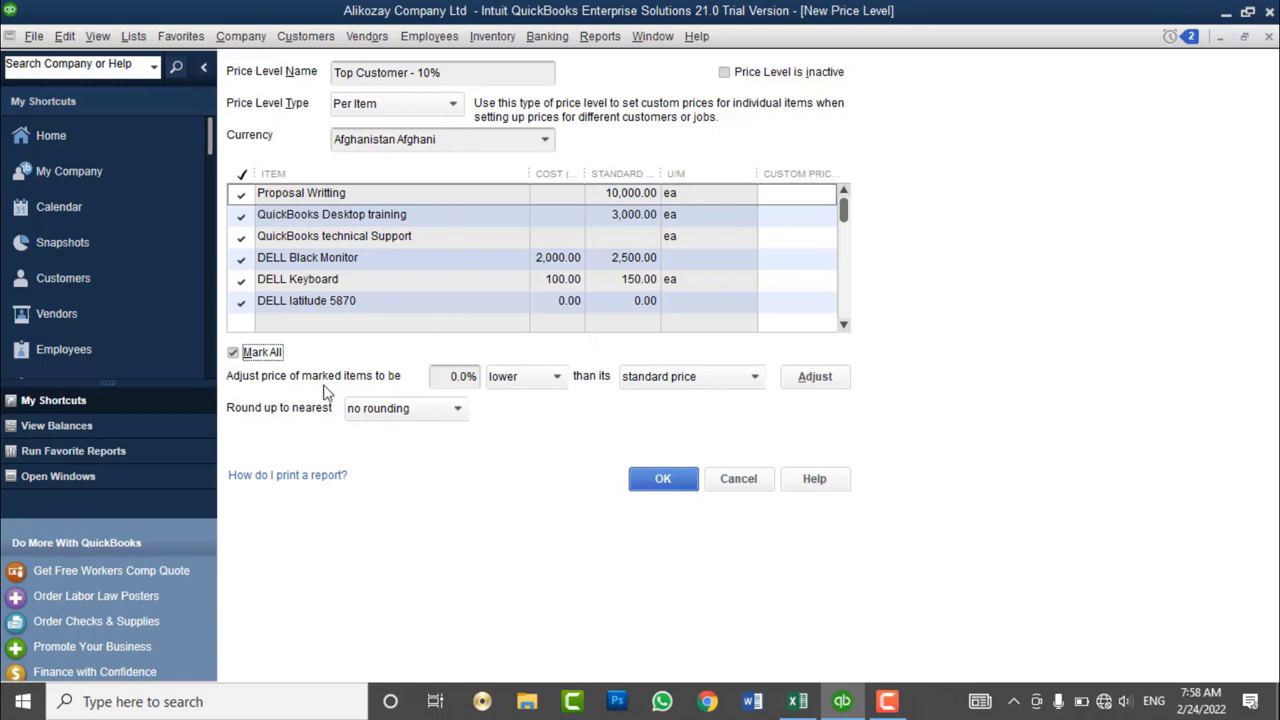
left_click(439, 383)
left_click_drag(439, 383, 486, 388)
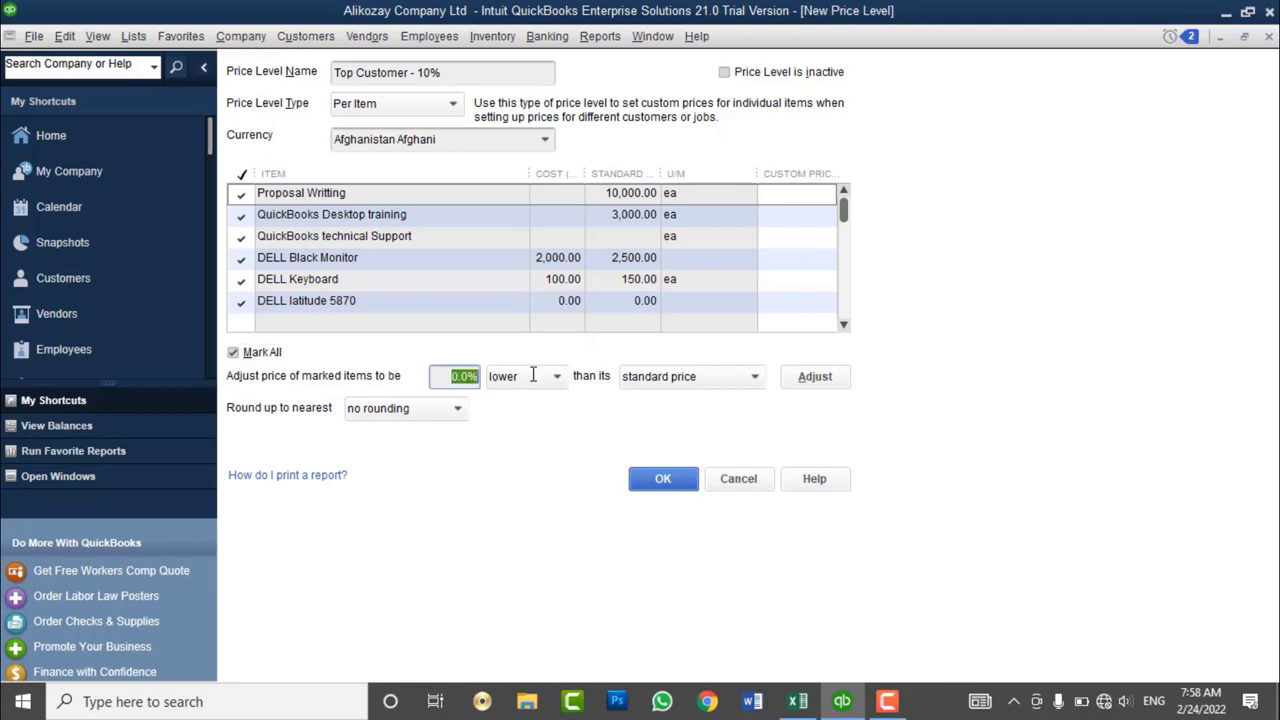
type("10")
key("Tab")
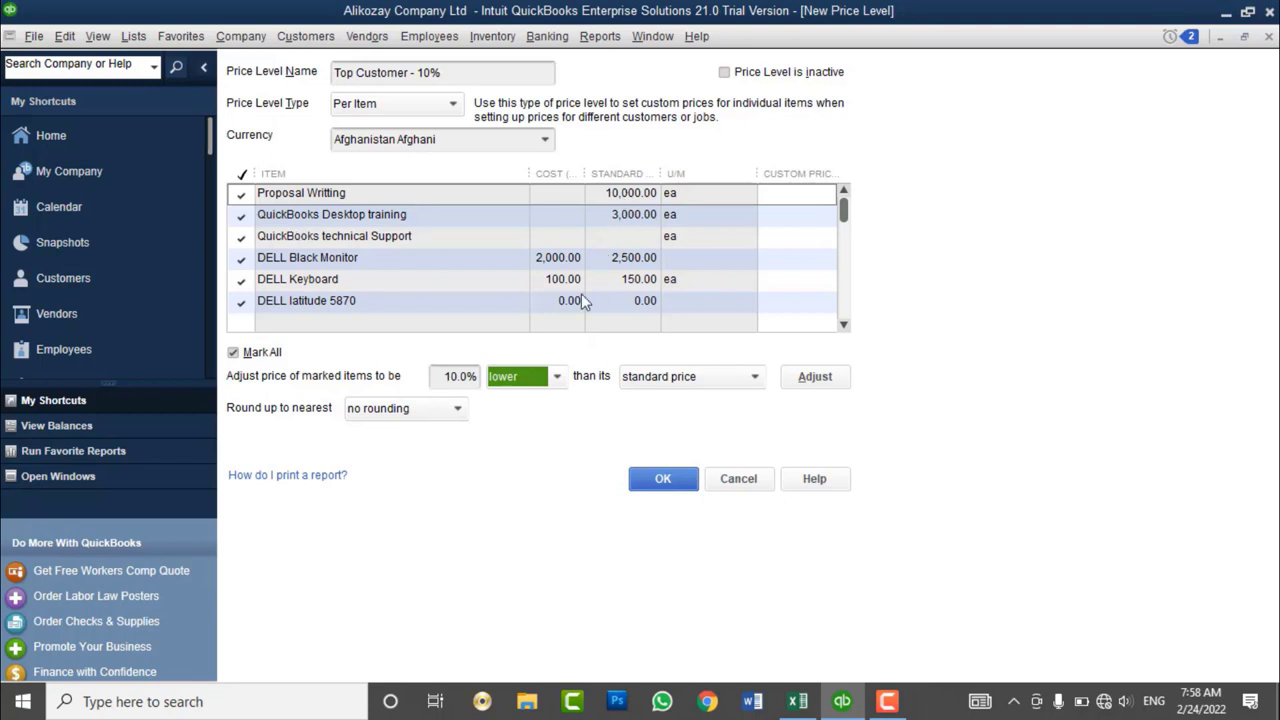
- Apply the 10% lower adjustment to custom prices and unmark Proposal Writting
left_click(532, 382)
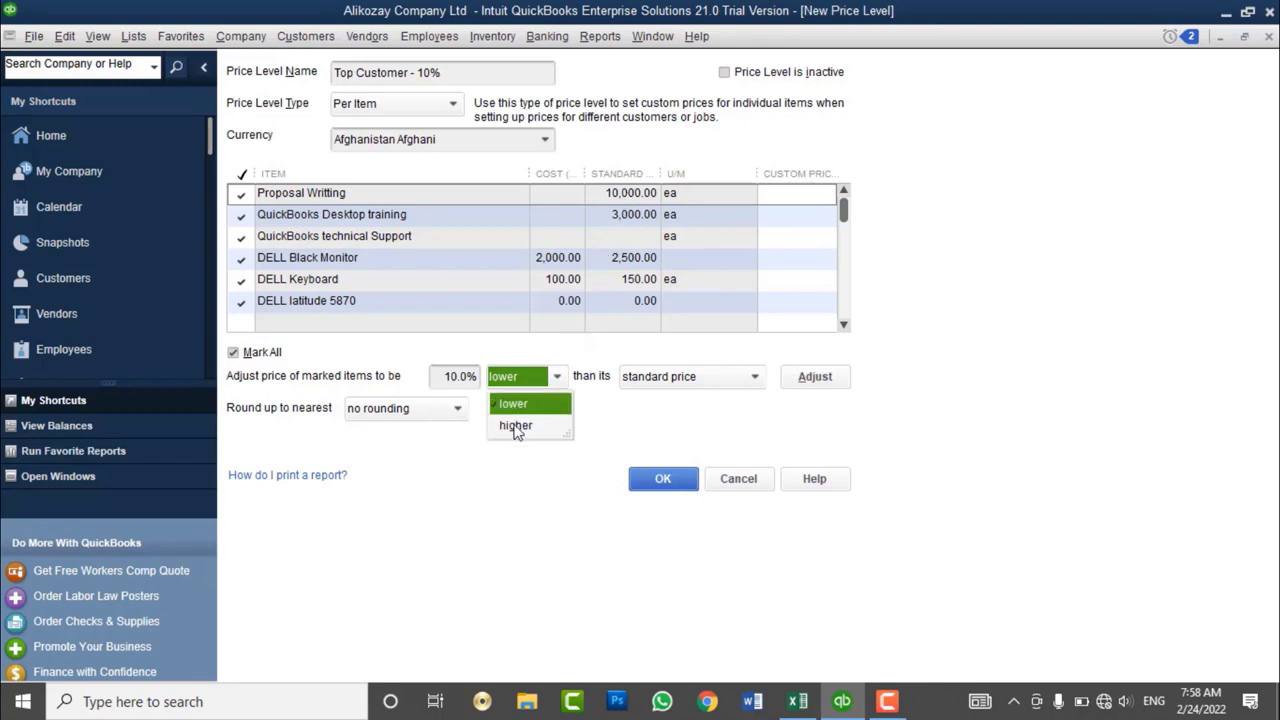
left_click(514, 404)
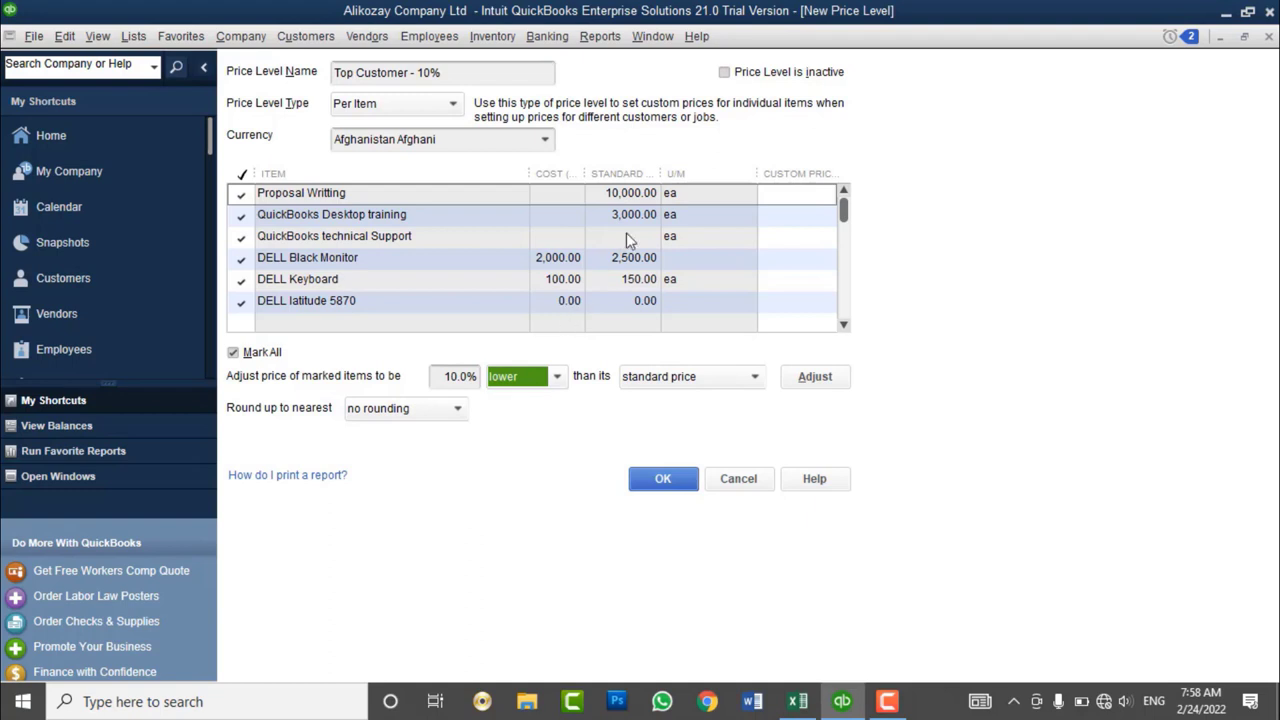
left_click(826, 382)
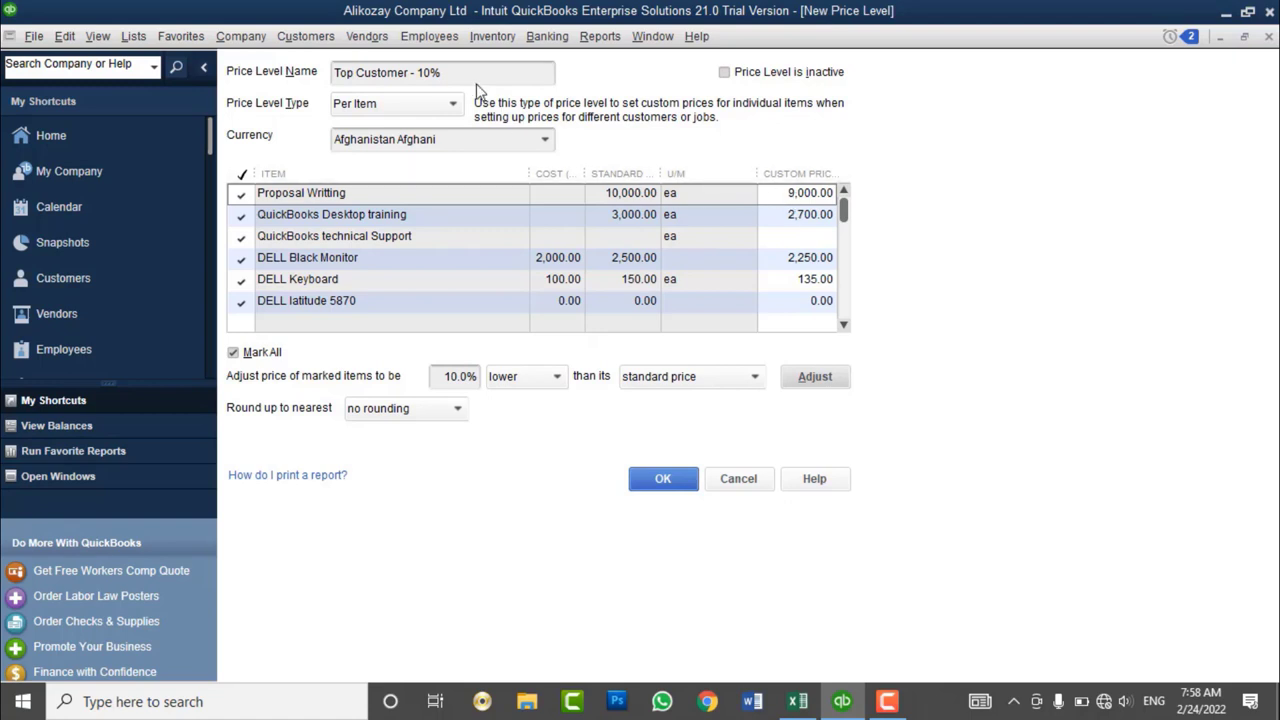
left_click_drag(466, 75, 328, 78)
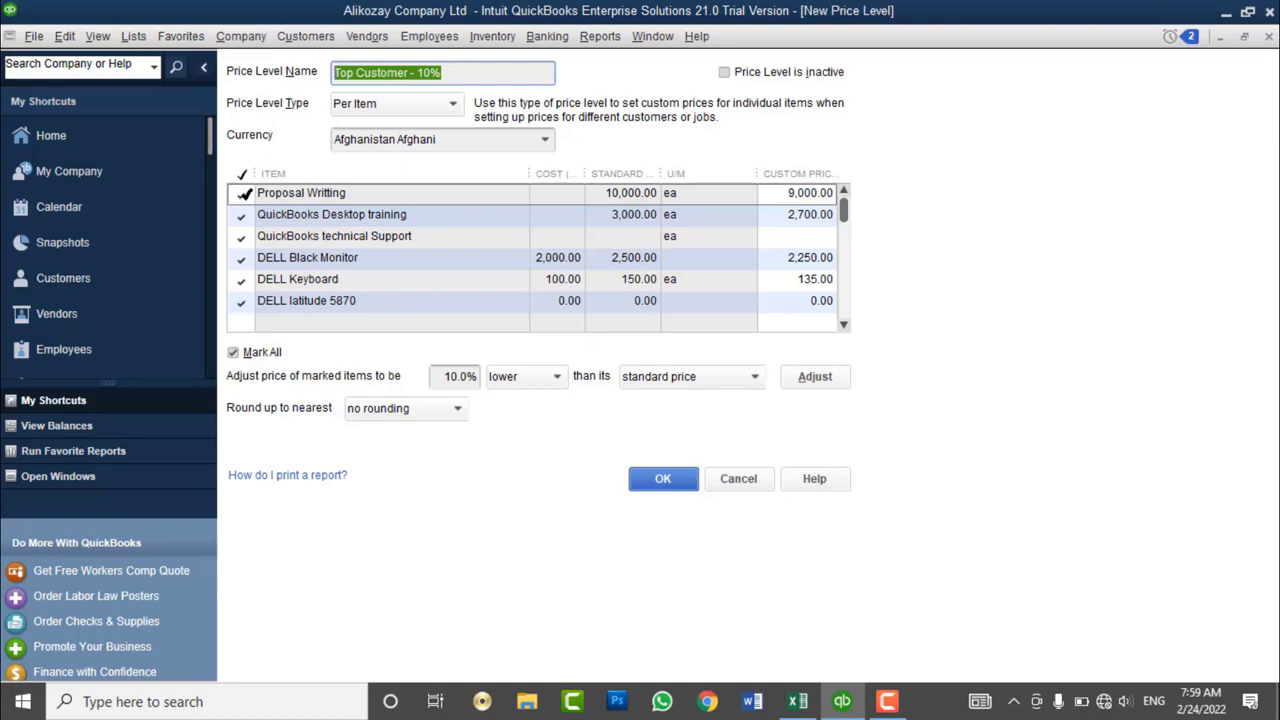
left_click(244, 194)
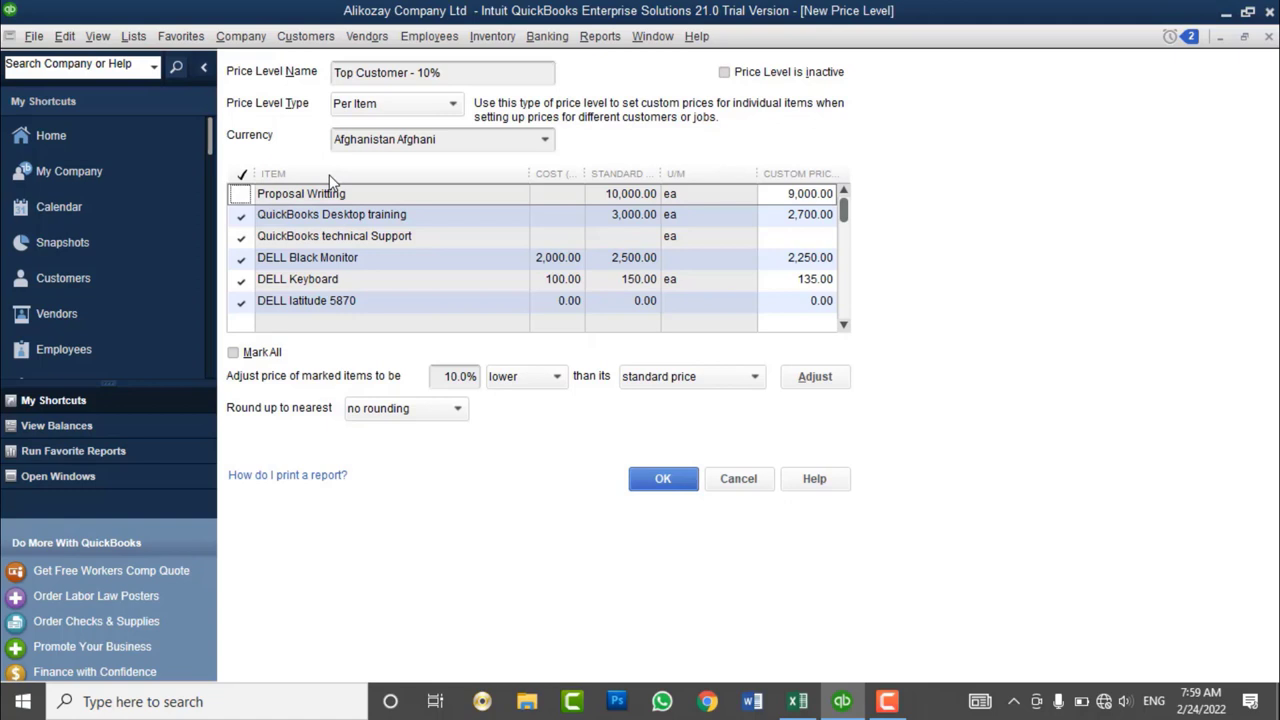
- Set Proposal Writting's custom price to 10,000.00 and save the Top Customer - 10% level
left_click(805, 376)
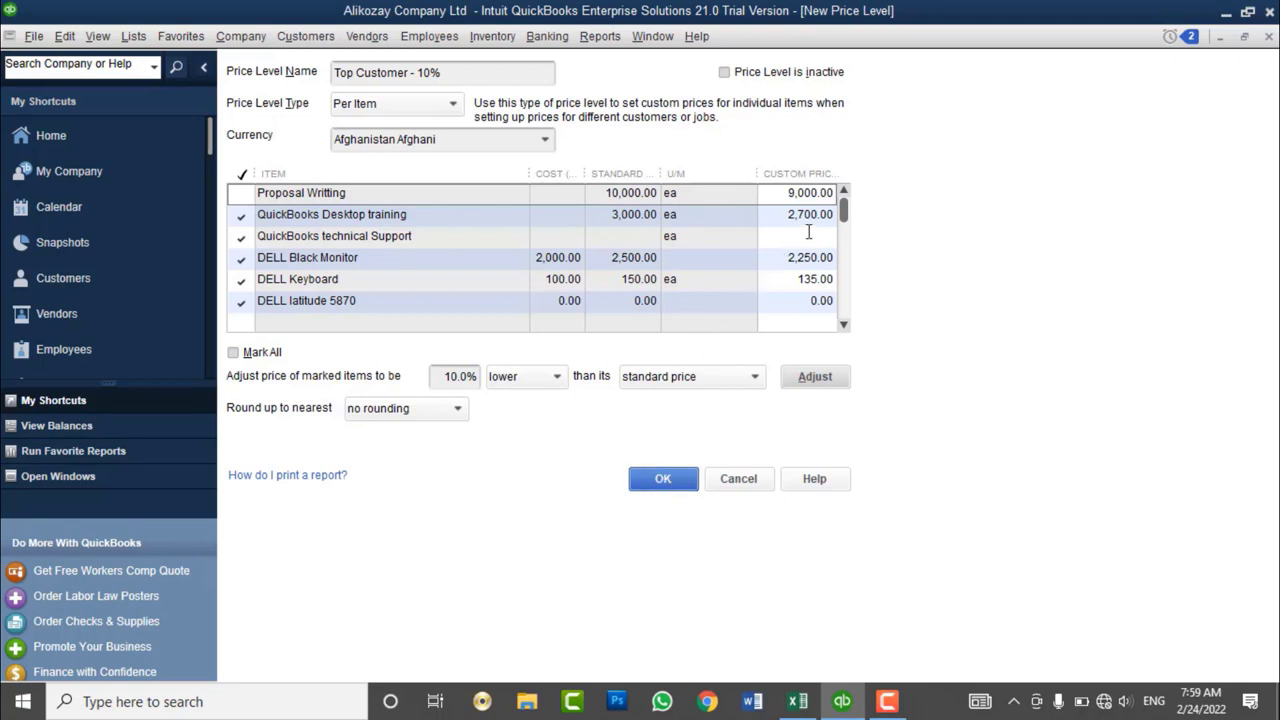
left_click(784, 192)
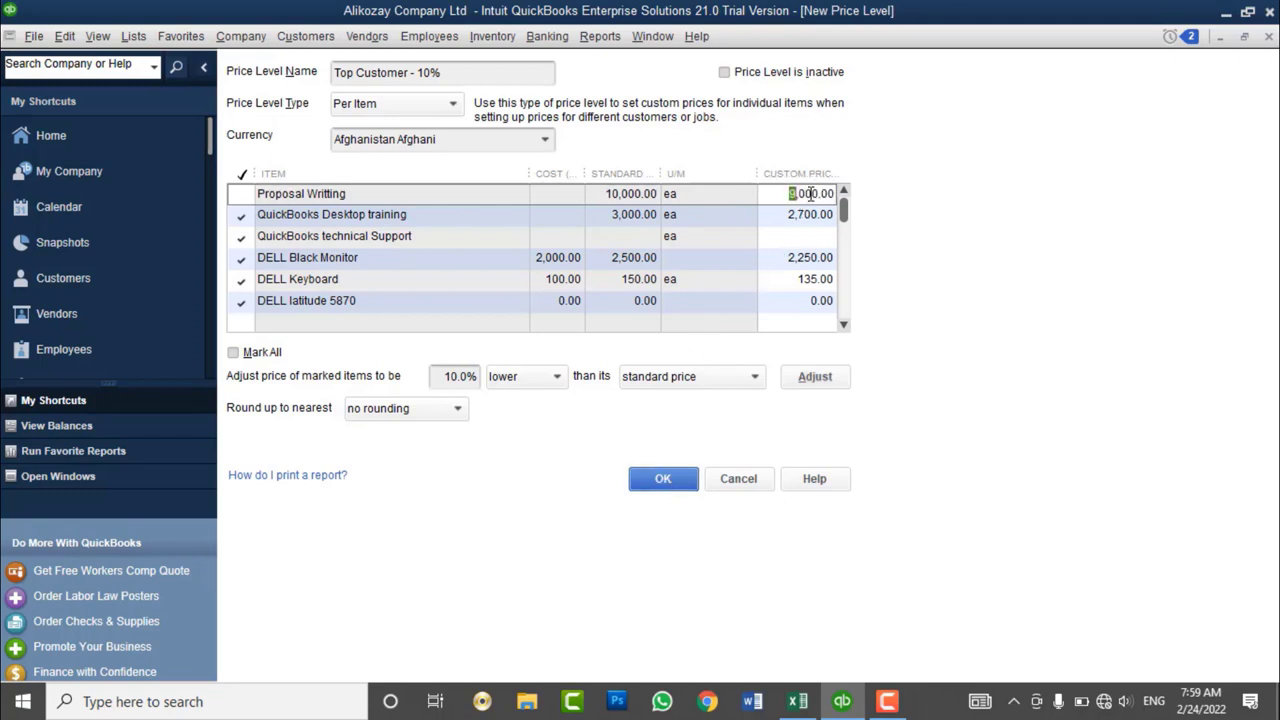
type("10000")
key("Tab")
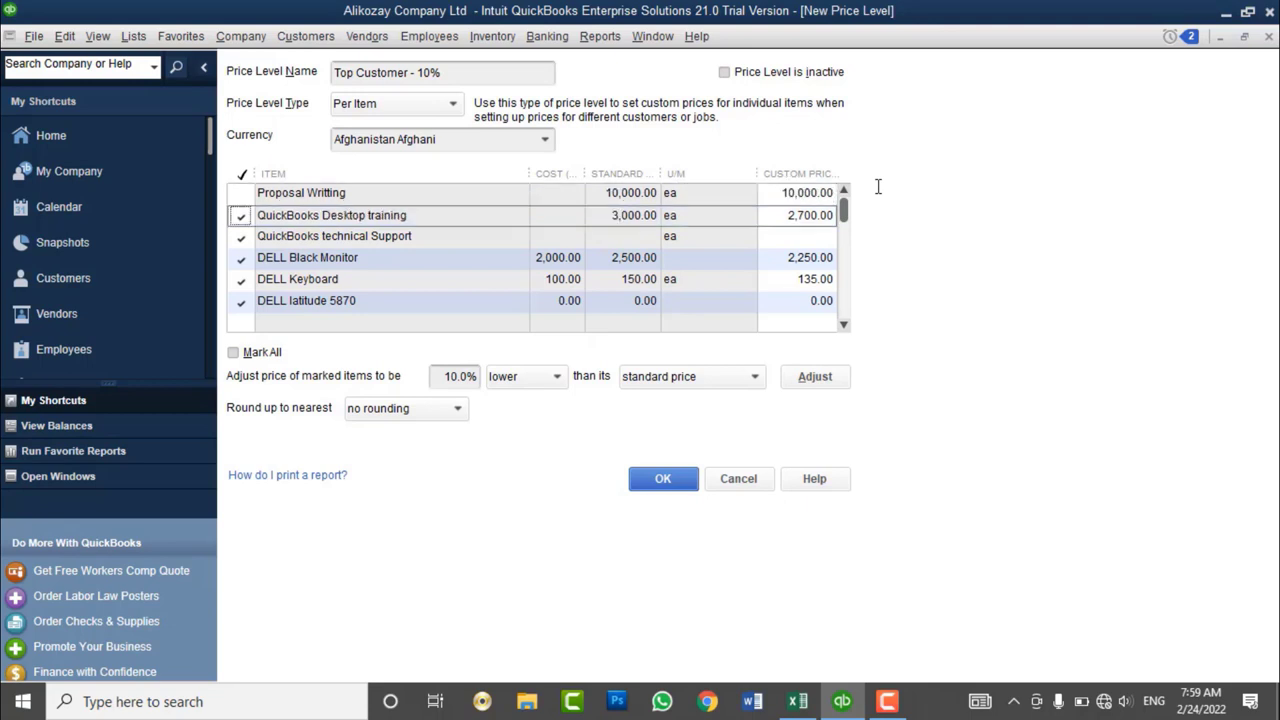
left_click(652, 484)
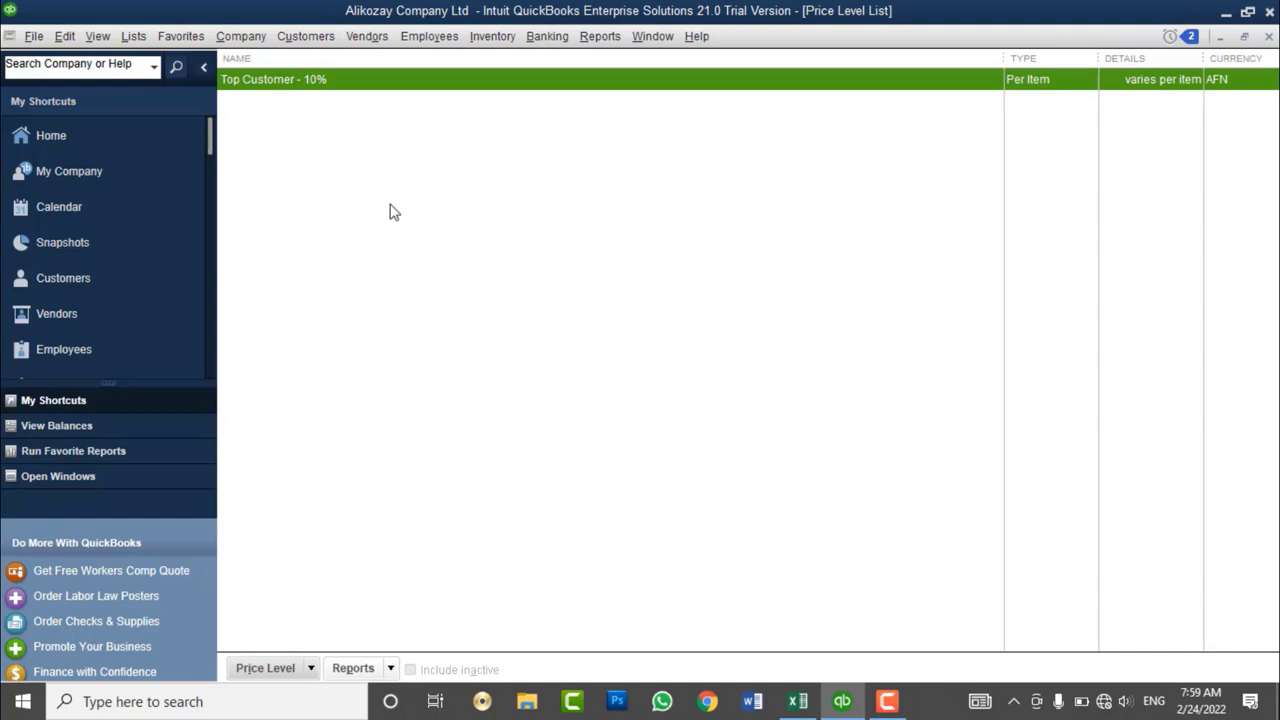
- Rename the Top Customer price level by appending ' Dis' to its name
right_click(334, 84)
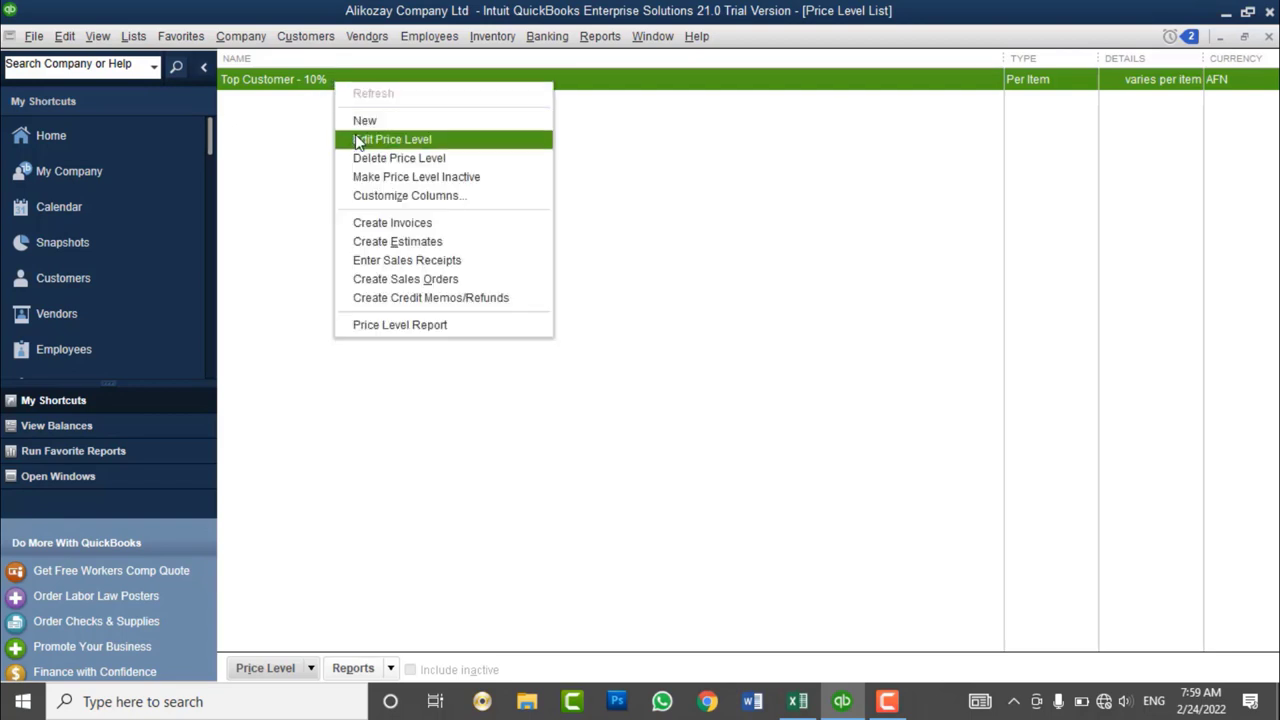
left_click(358, 141)
left_click(454, 71)
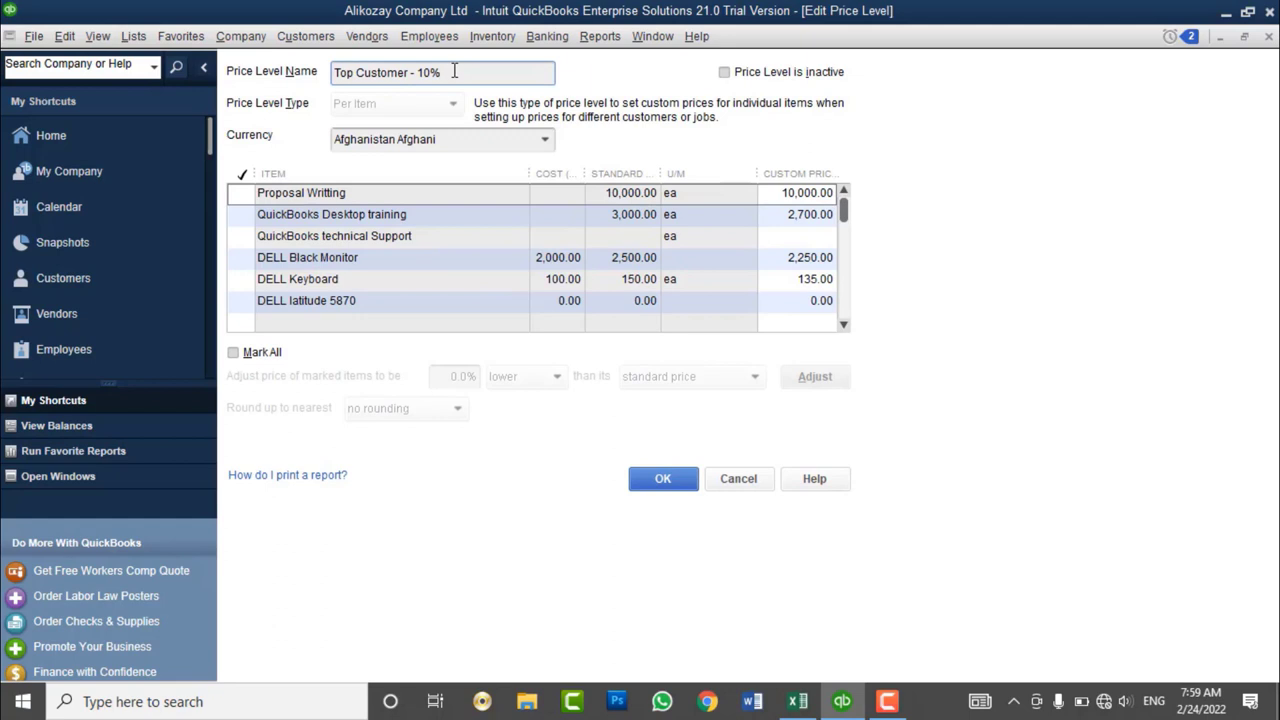
type("Dis")
left_click(665, 480)
- Create a new price level named 'Medium Level Customer - 5% Dis'
right_click(571, 280)
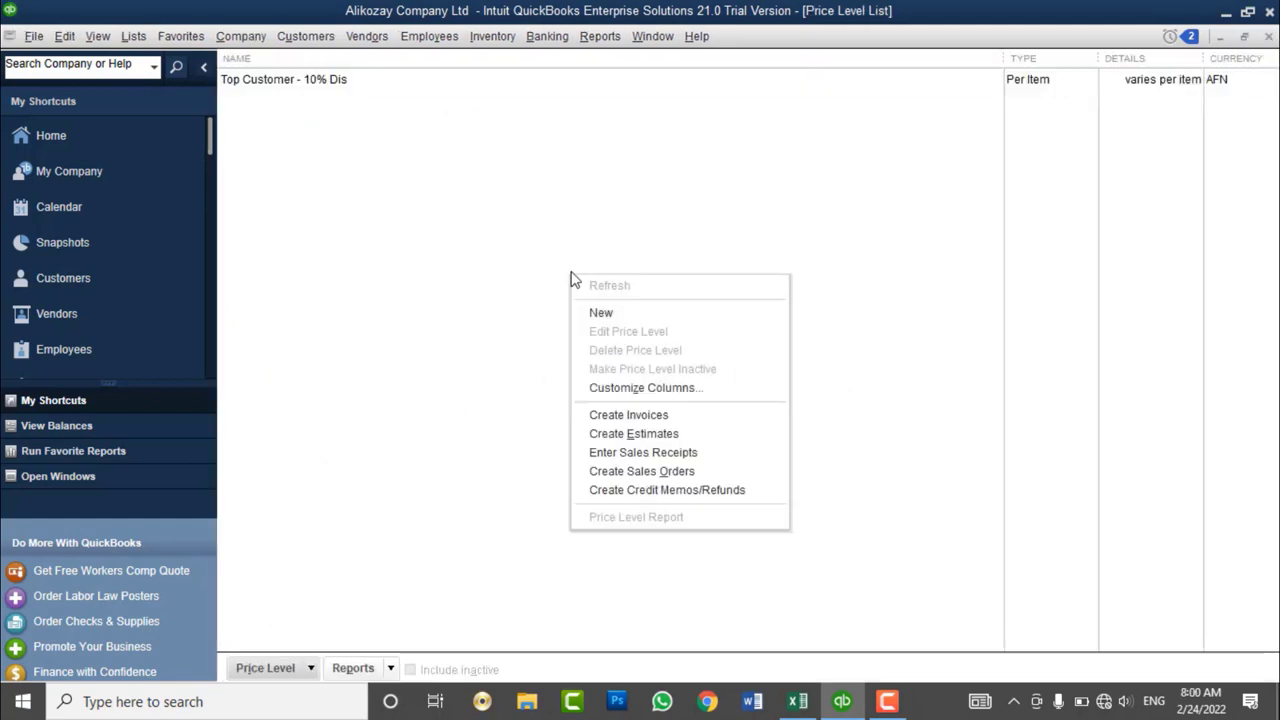
left_click(624, 316)
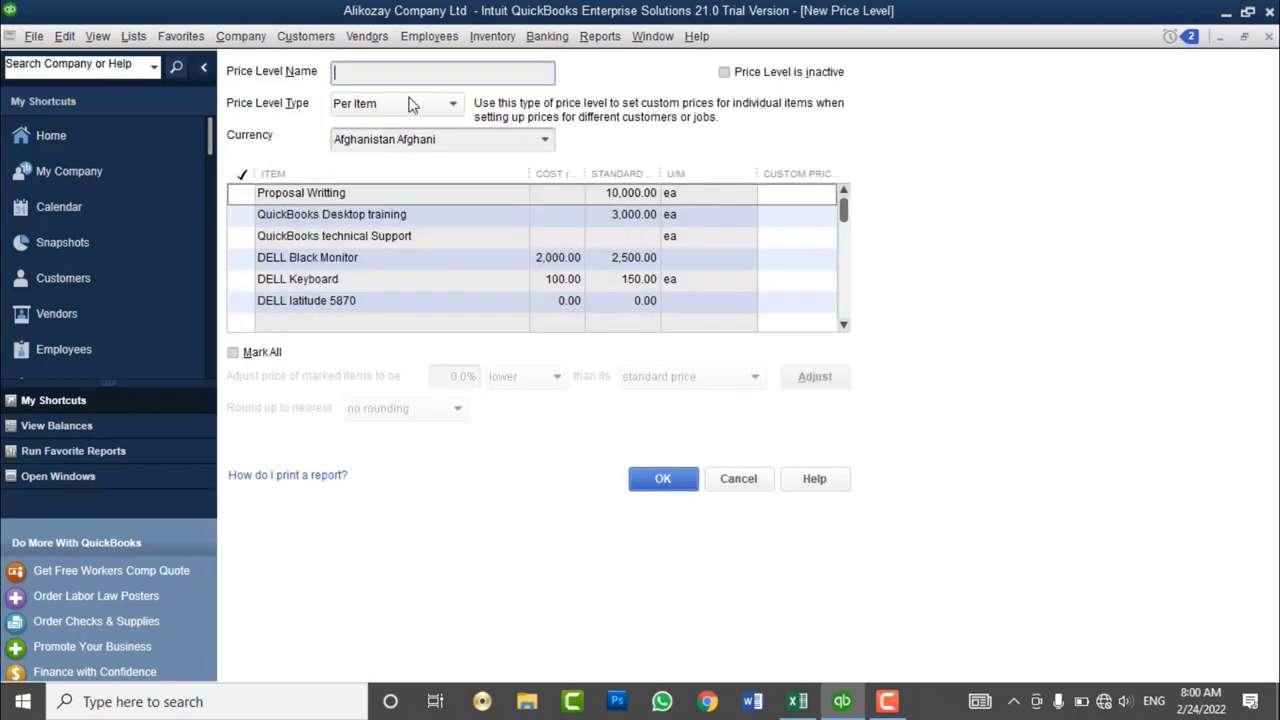
type("Mediu")
key("BackSpace")
key("BackSpace")
key("BackSpace")
type("dium Level Customer - ")
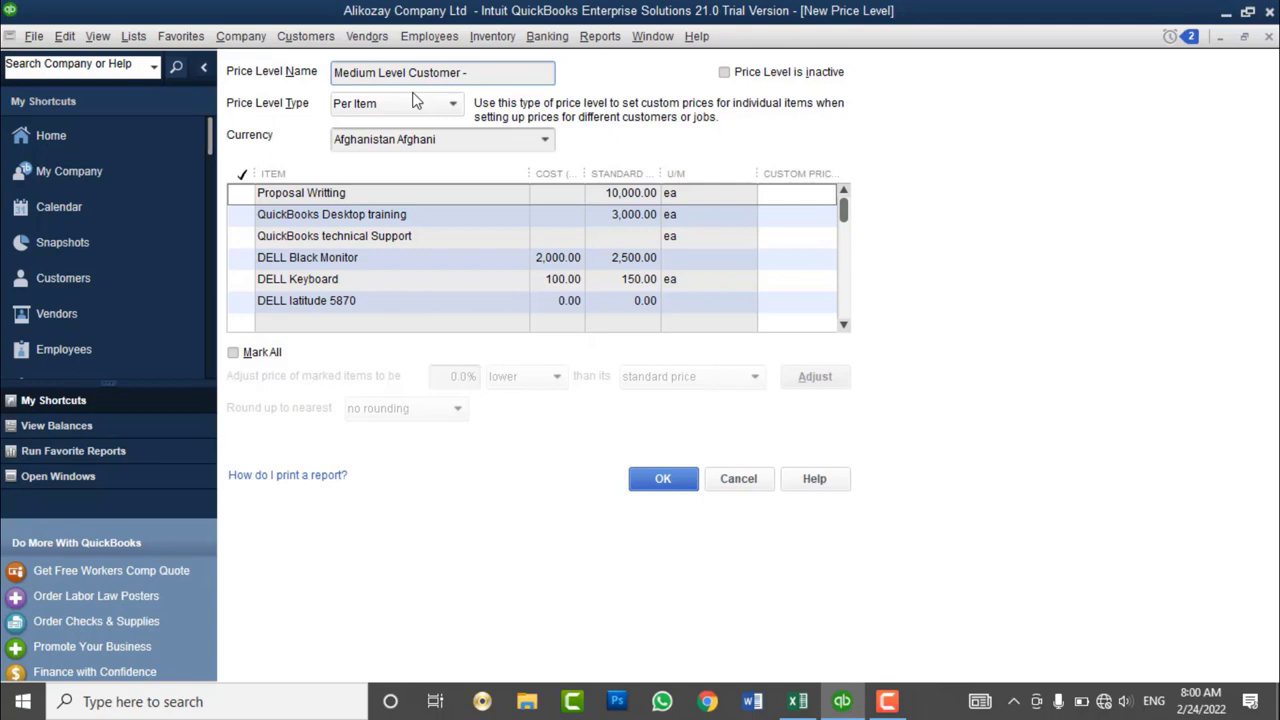
type("5% Dis")
- Mark all items except Proposal Writting, reduce them 5% below standard prices, and save
left_click(233, 352)
left_click(240, 194)
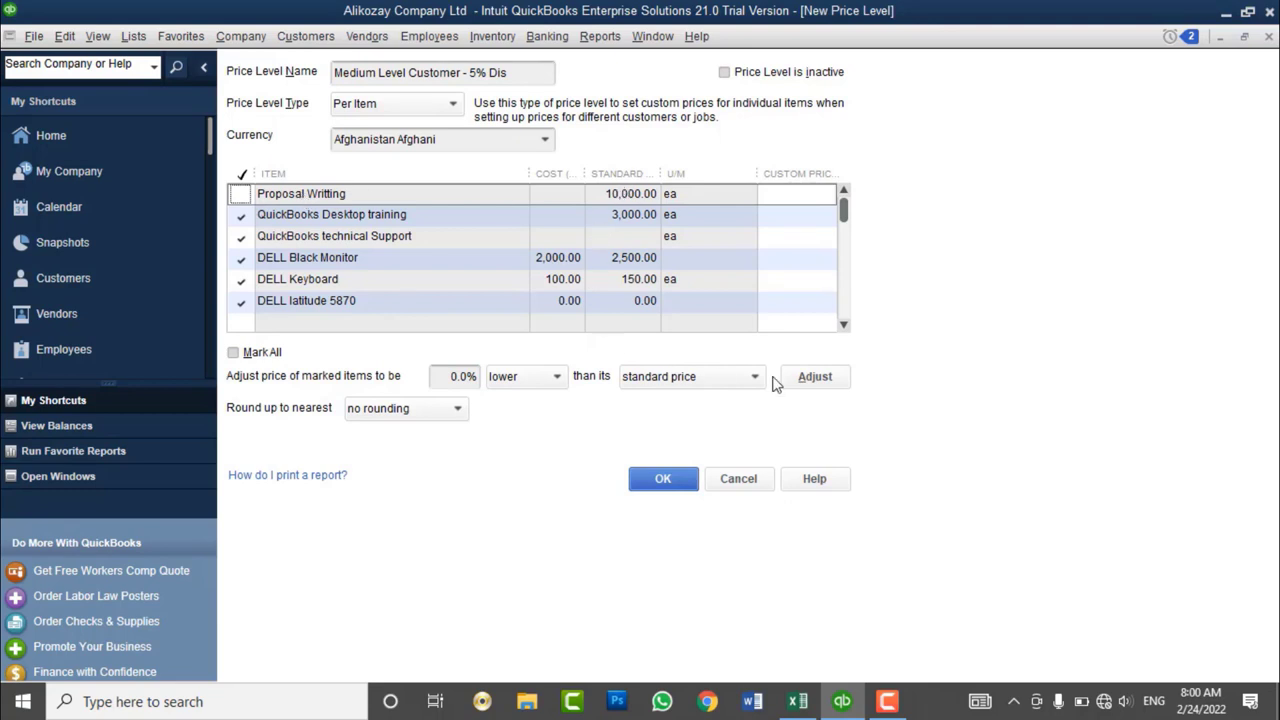
left_click(813, 381)
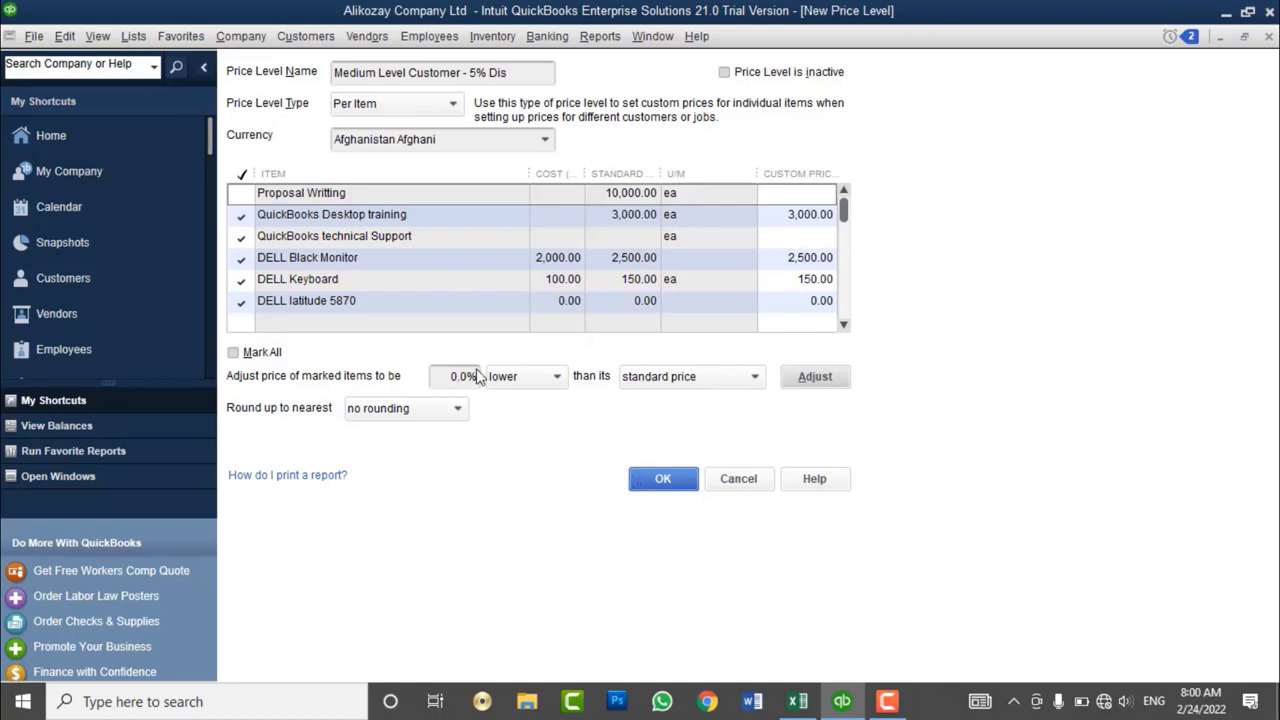
left_click_drag(452, 377, 486, 377)
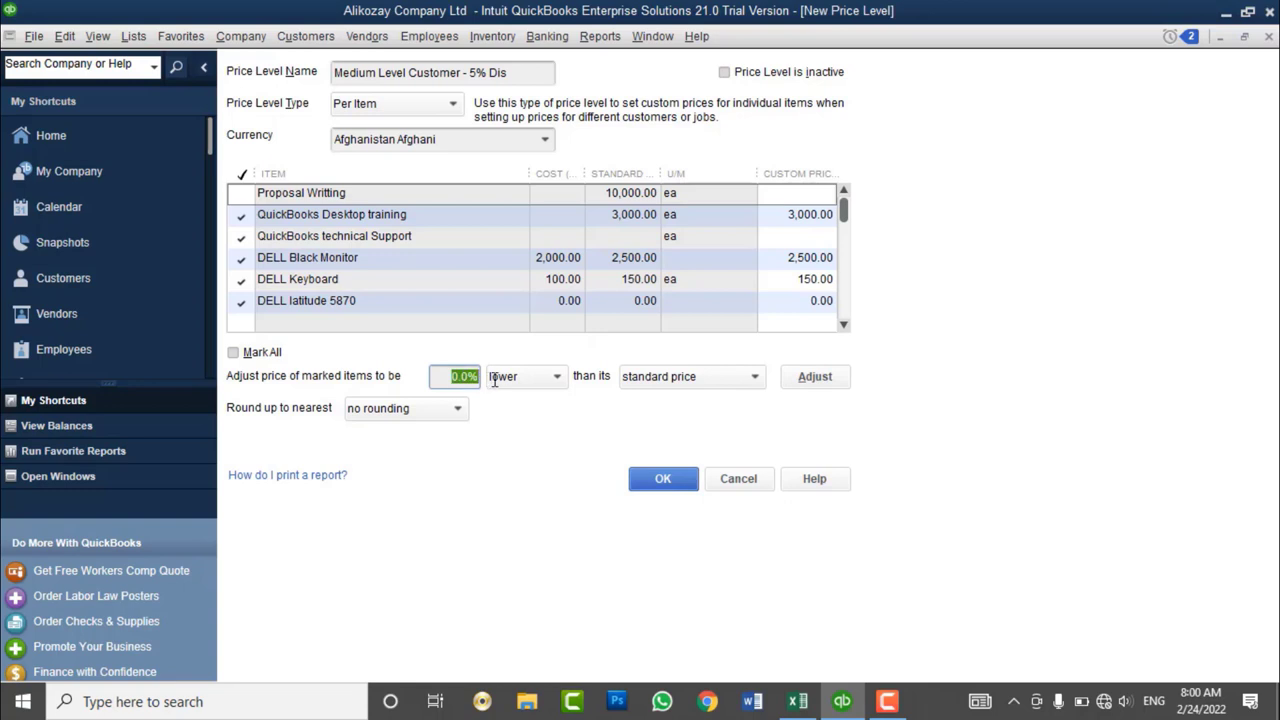
type("5")
left_click(829, 385)
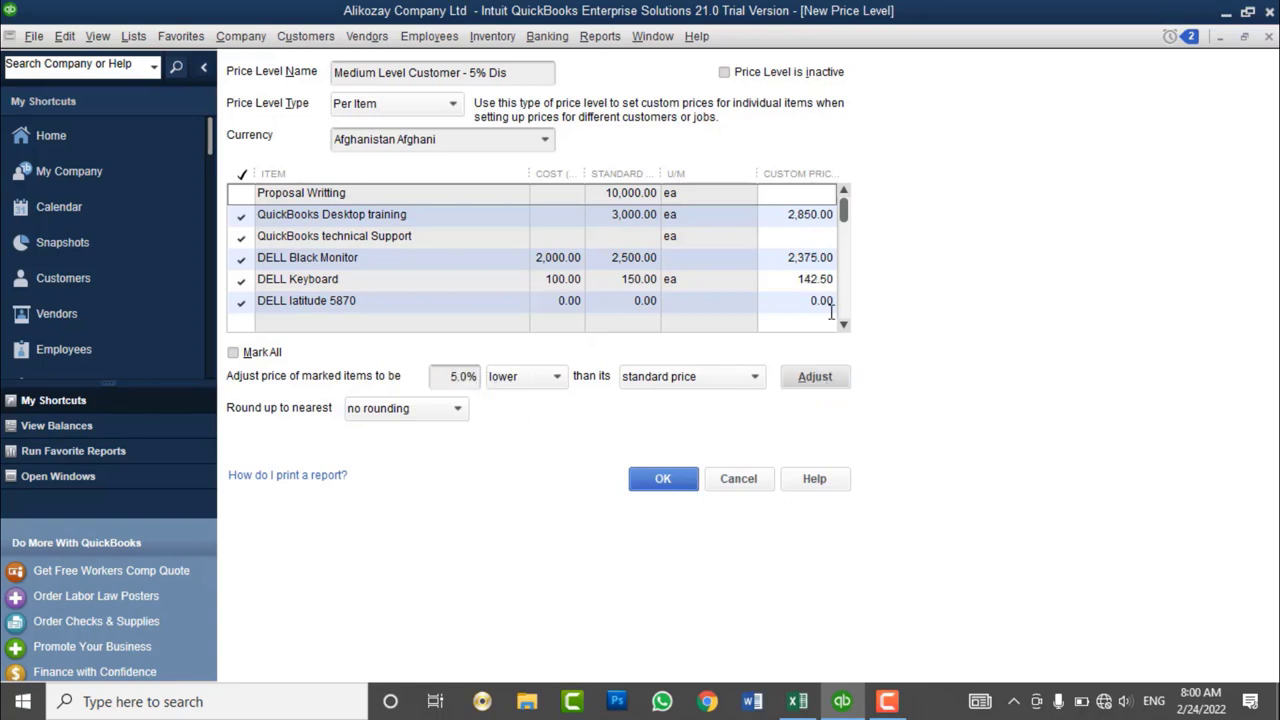
left_click(655, 480)
- Create 'Lower Level Customer - 0% Dis' with all items marked and a 0% adjustment applied
right_click(506, 189)
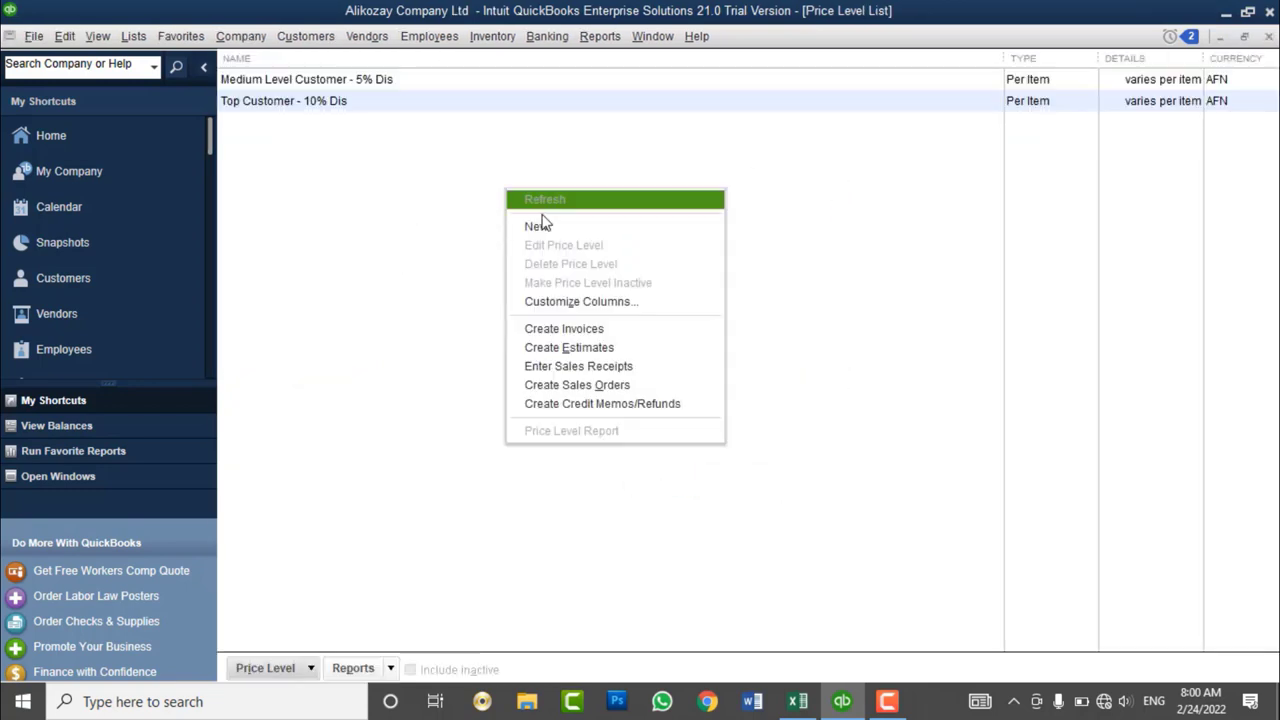
left_click(517, 222)
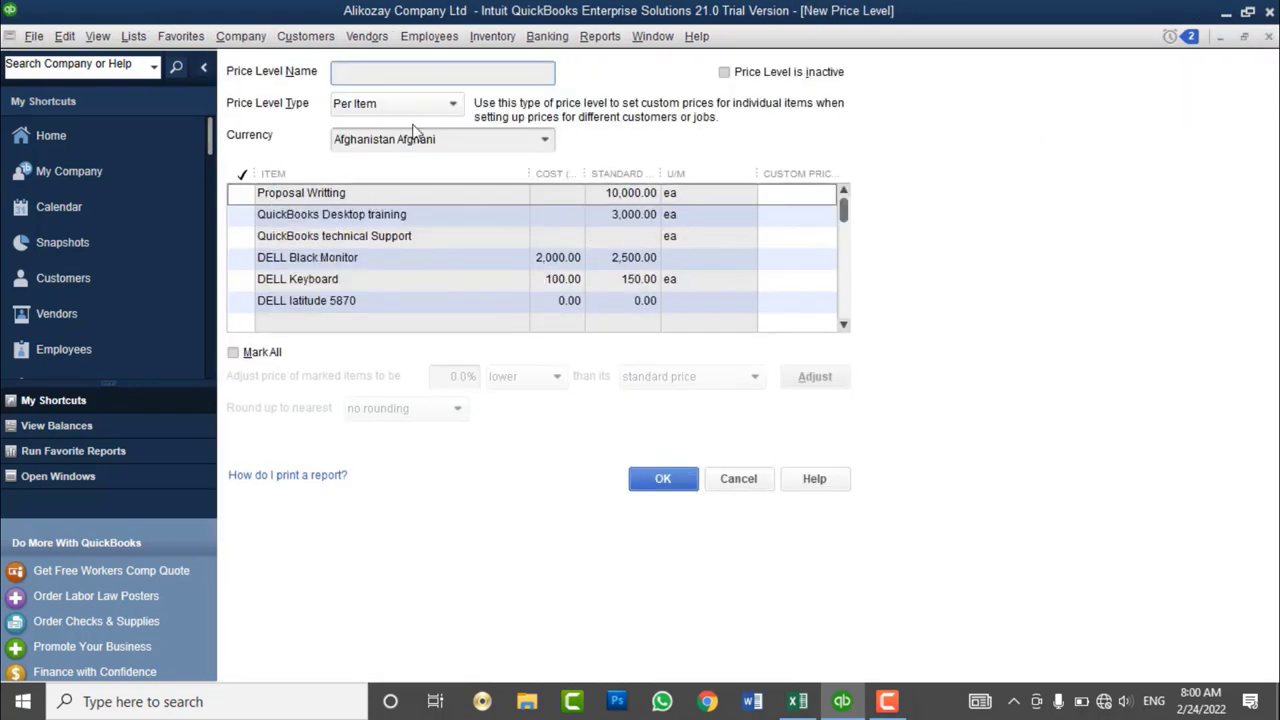
type("Lower Level Custom")
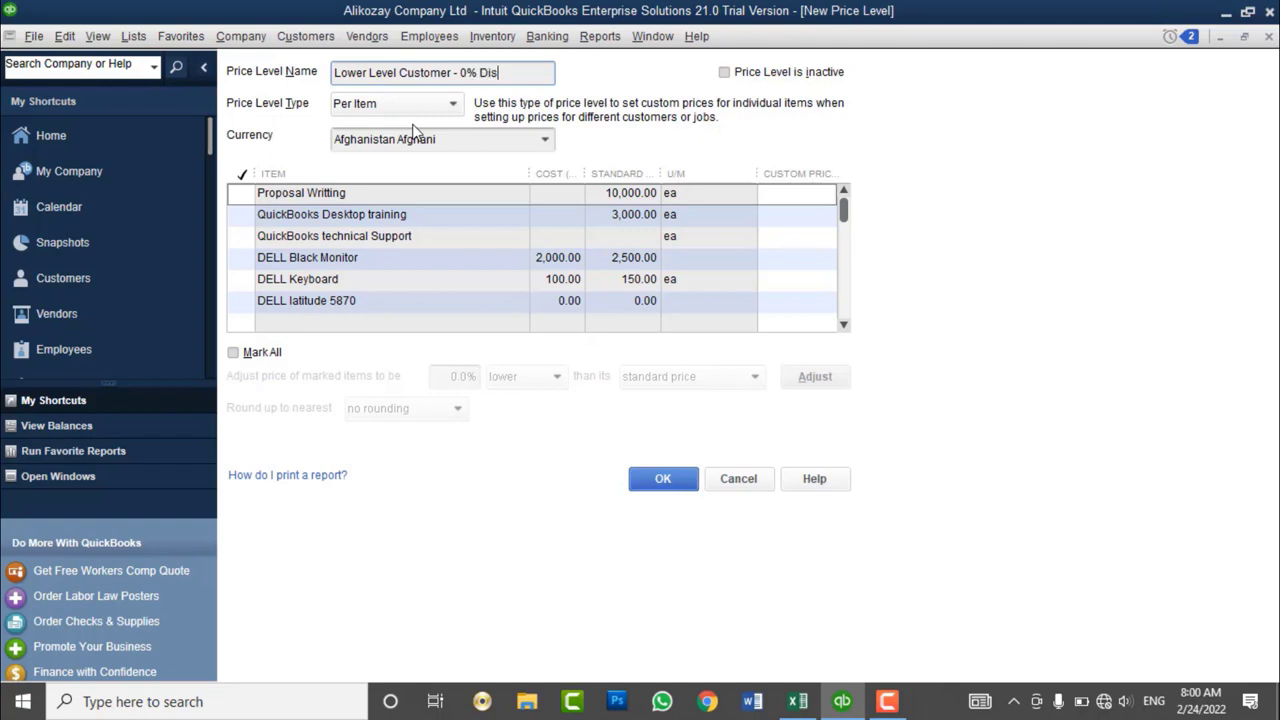
type("er - 0% Dis")
left_click(268, 353)
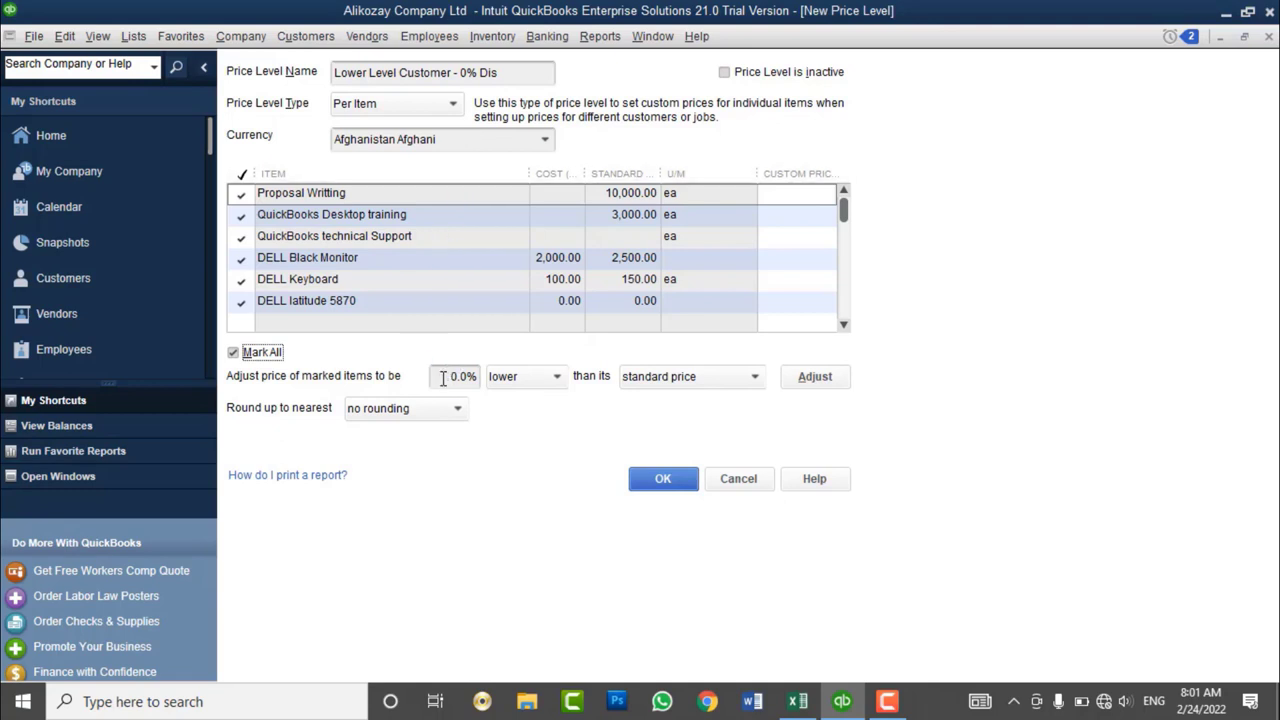
left_click(452, 376)
left_click(834, 378)
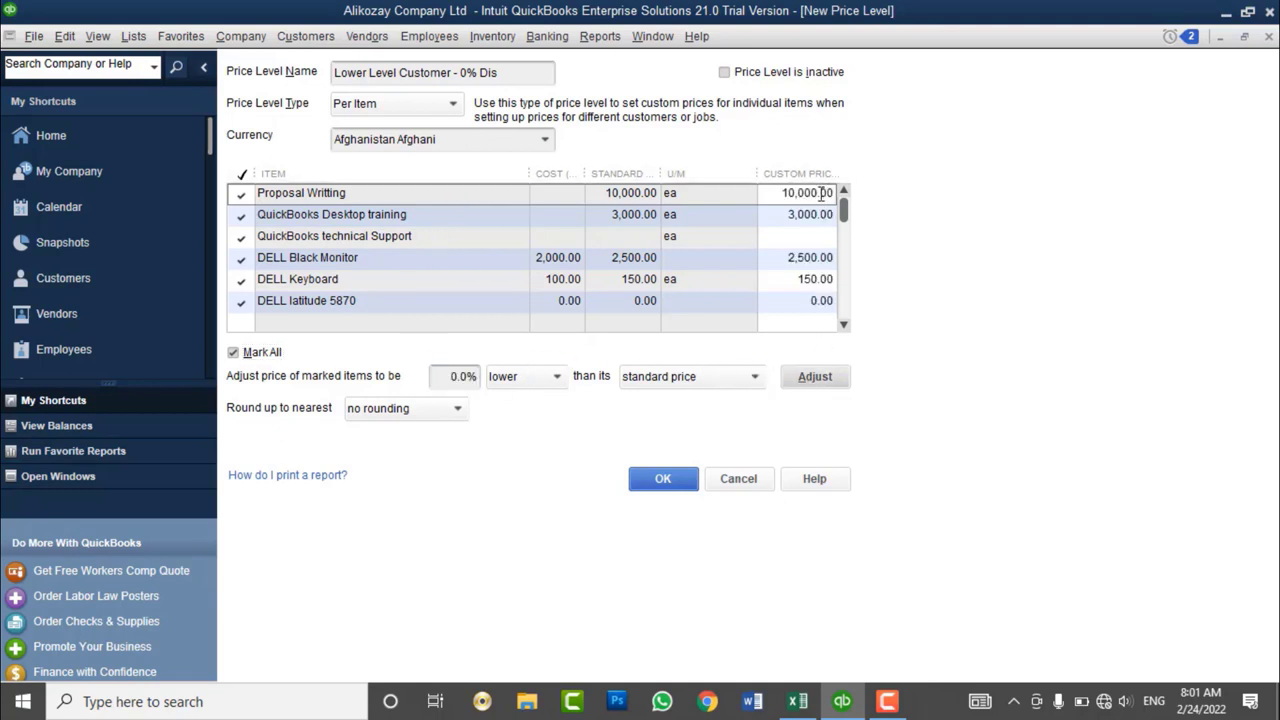
left_click(680, 487)
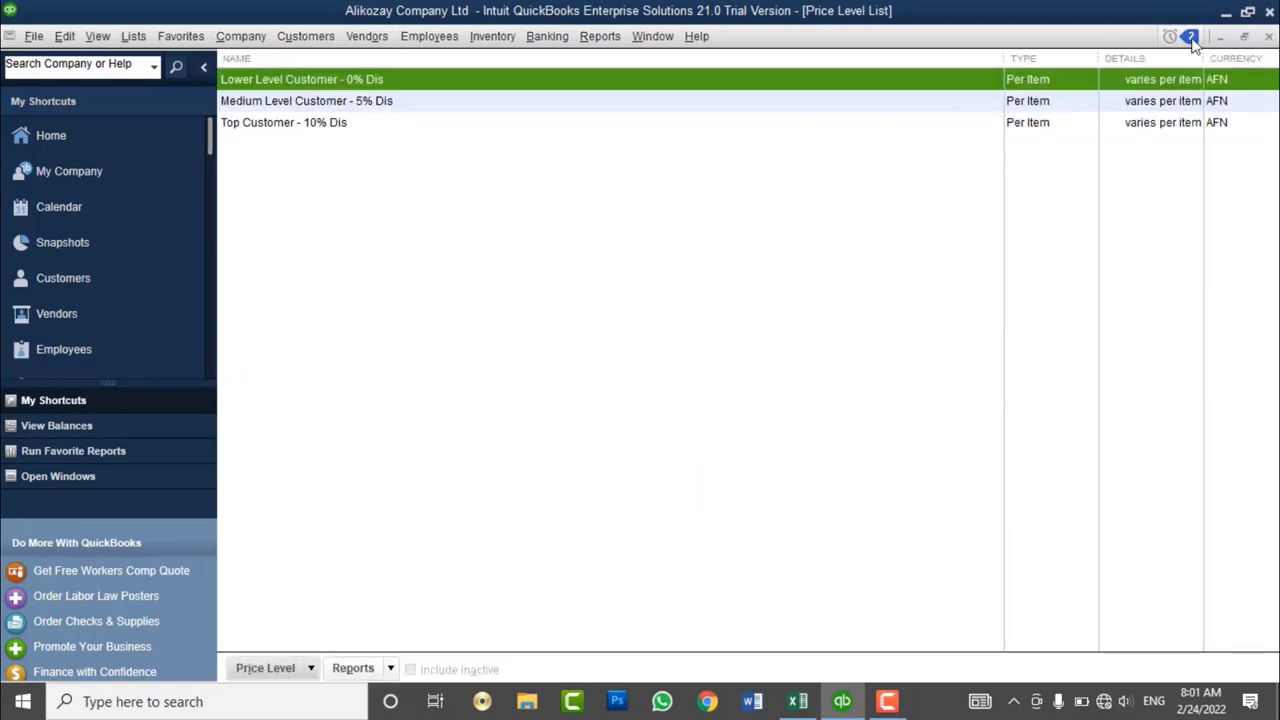
- Close the Price Level List, select a customer, and start a new invoice for them
left_click(1268, 37)
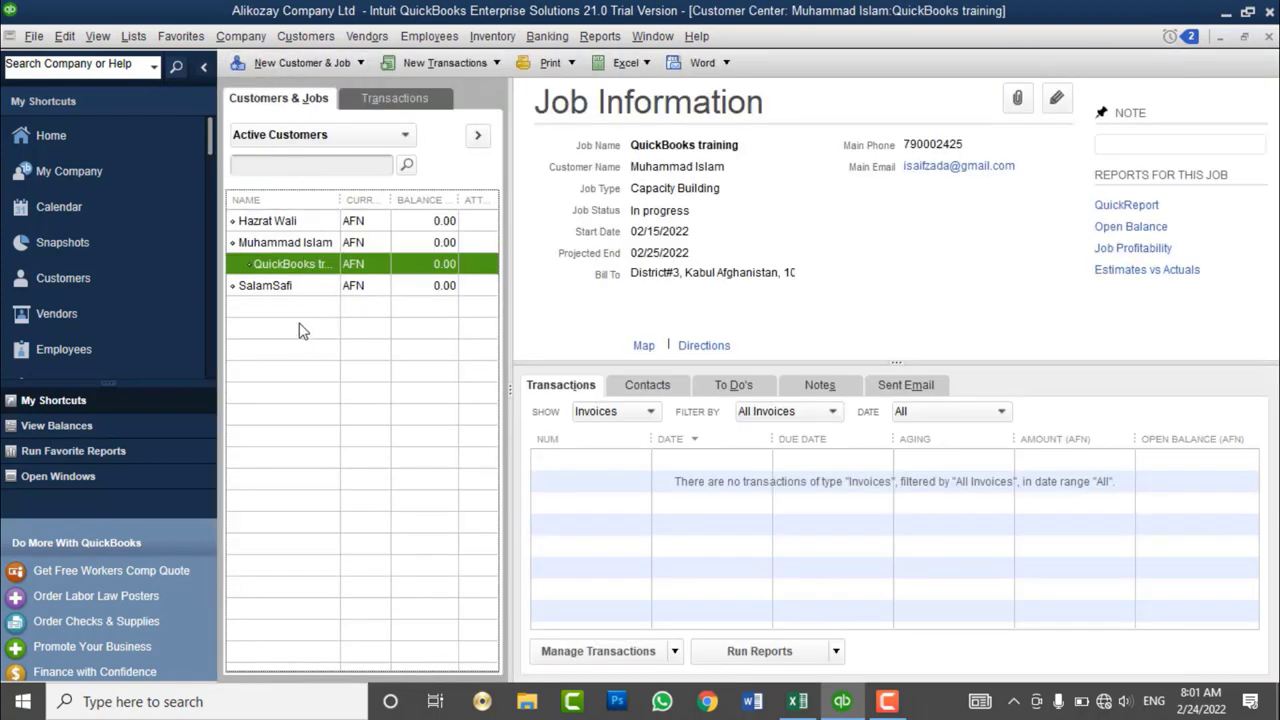
left_click(281, 224)
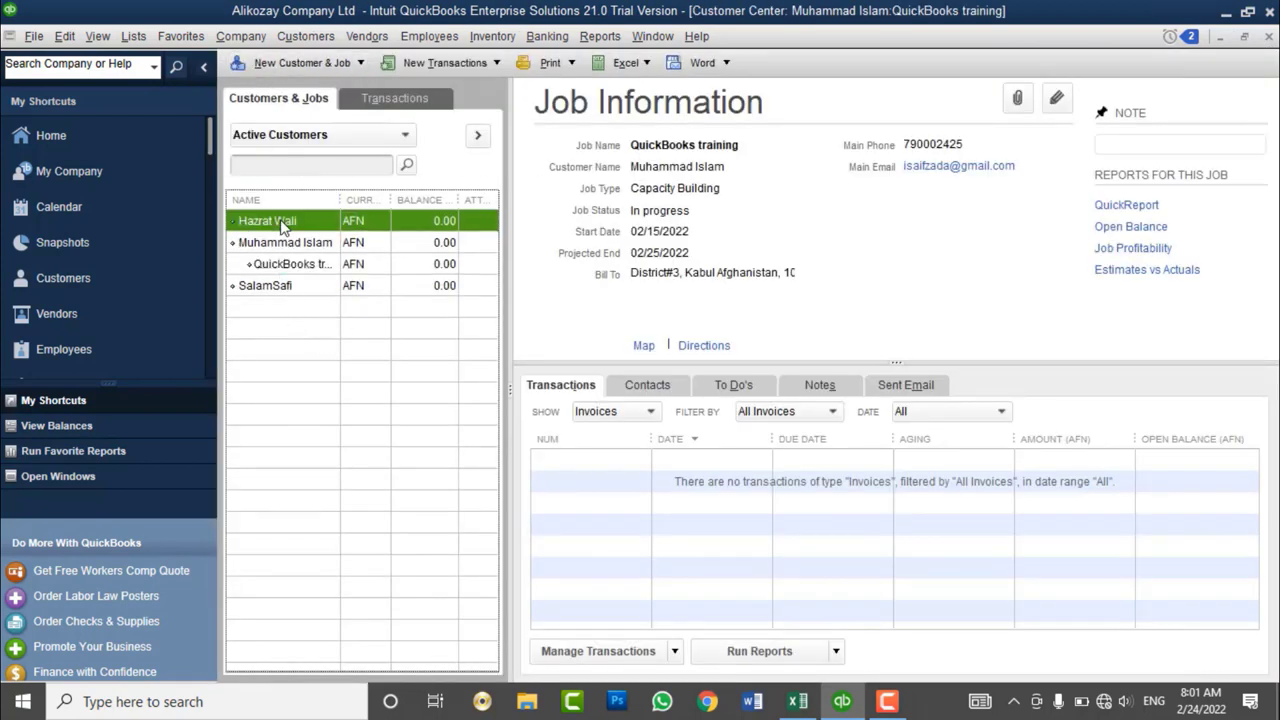
left_click(332, 37)
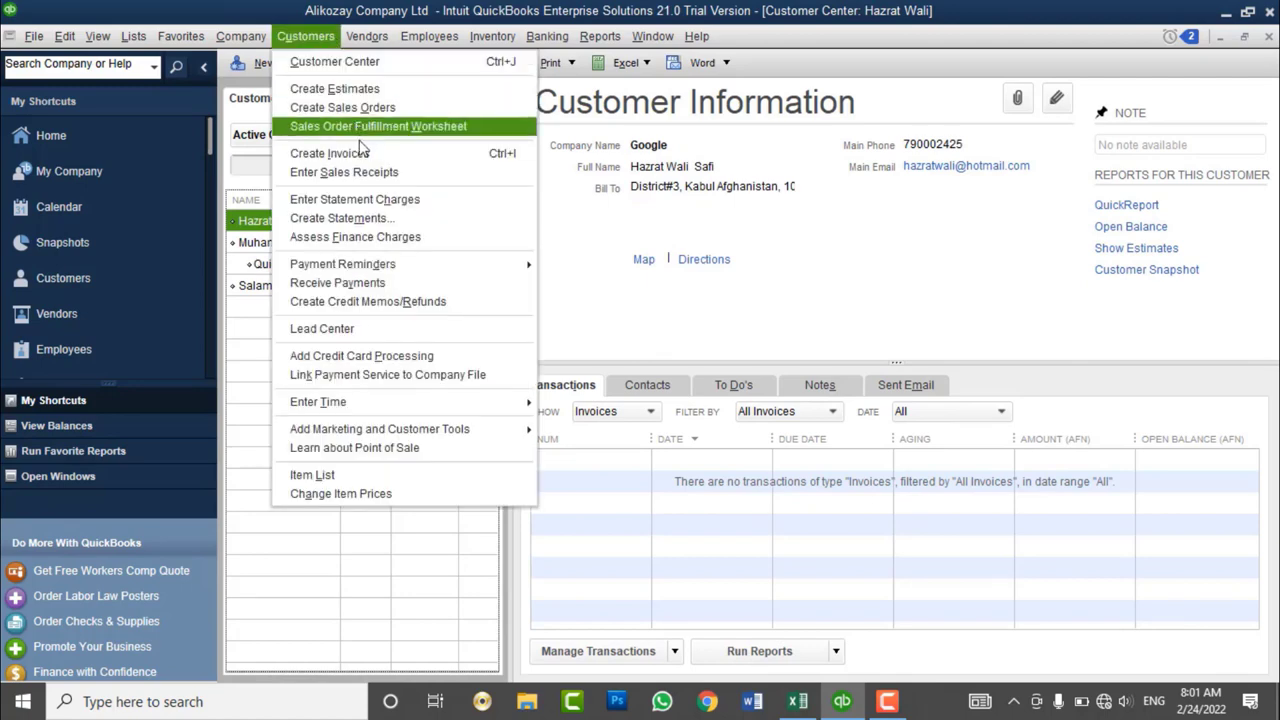
left_click(330, 153)
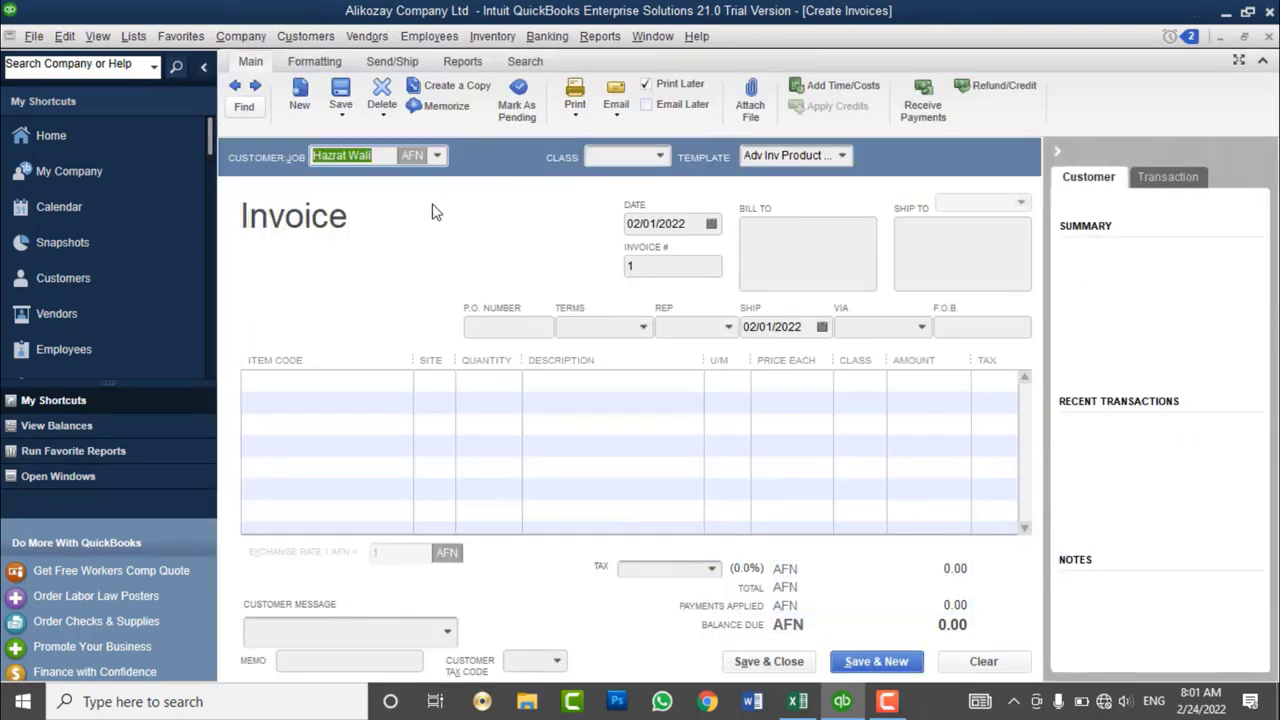
left_click(394, 390)
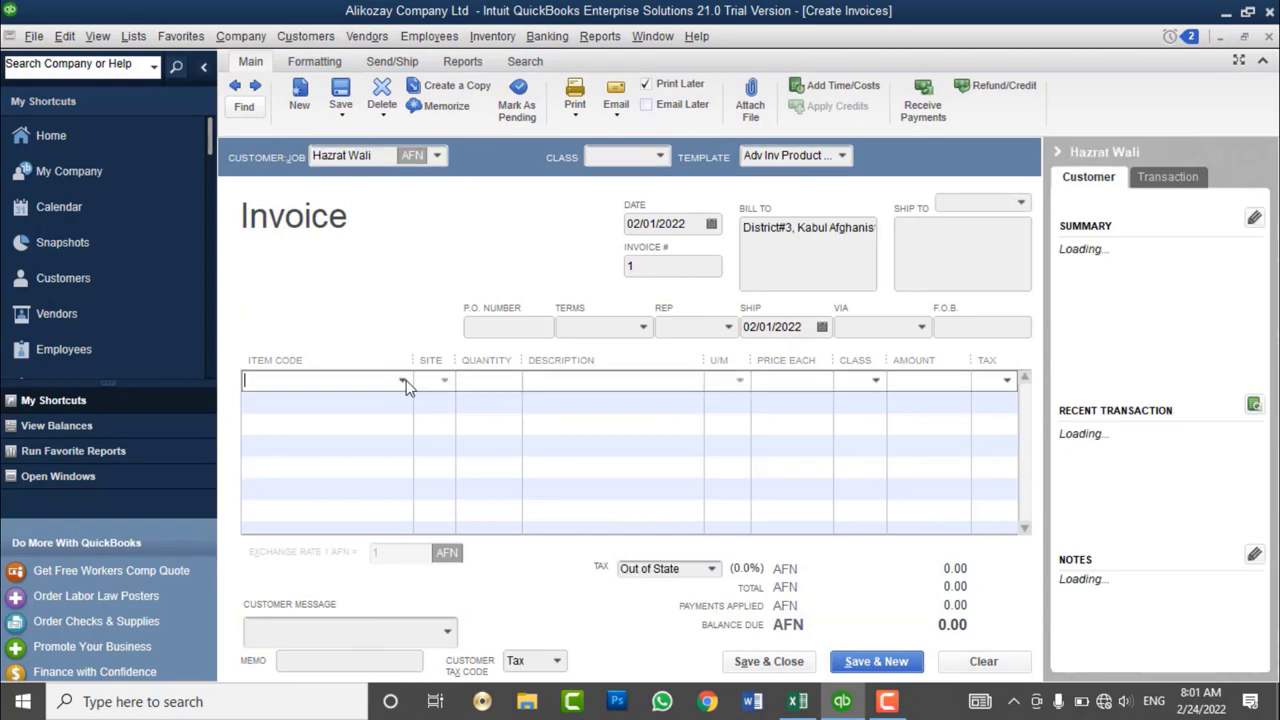
- Bill QuickBooks Desktop training instead of Proposal Writting on the first line, then clear the invoice
left_click(404, 381)
left_click(333, 474)
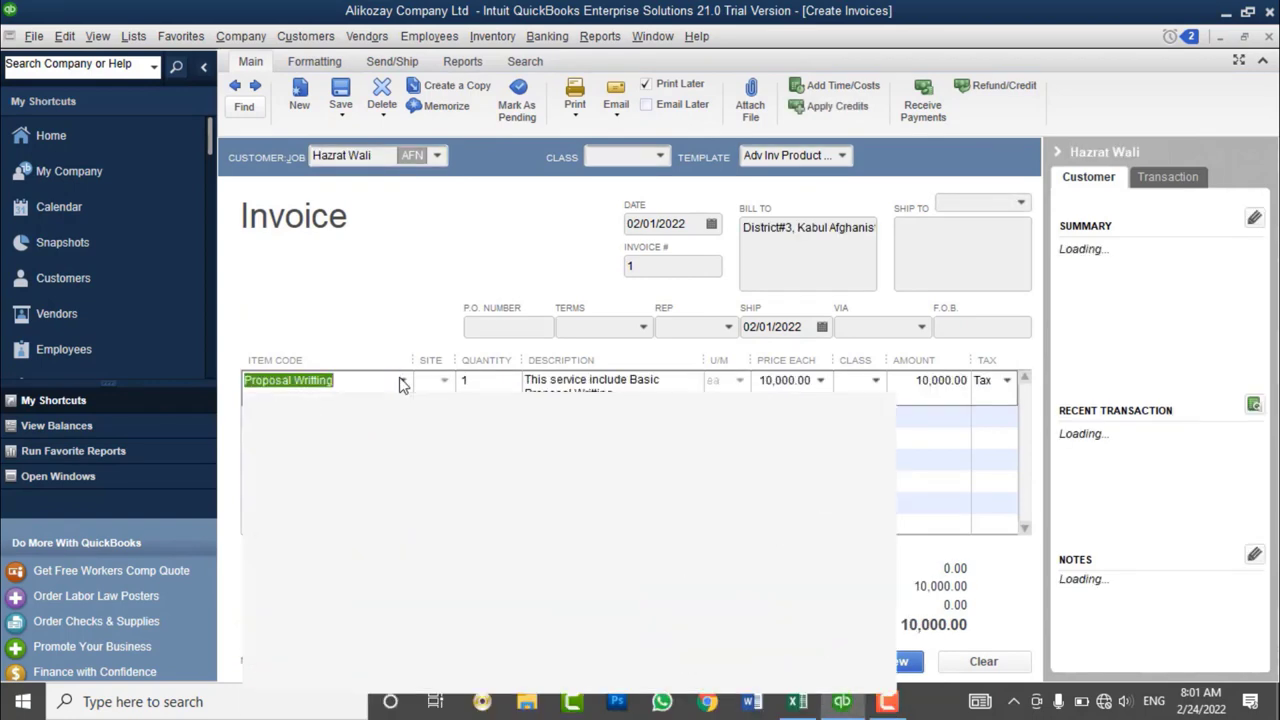
left_click(404, 381)
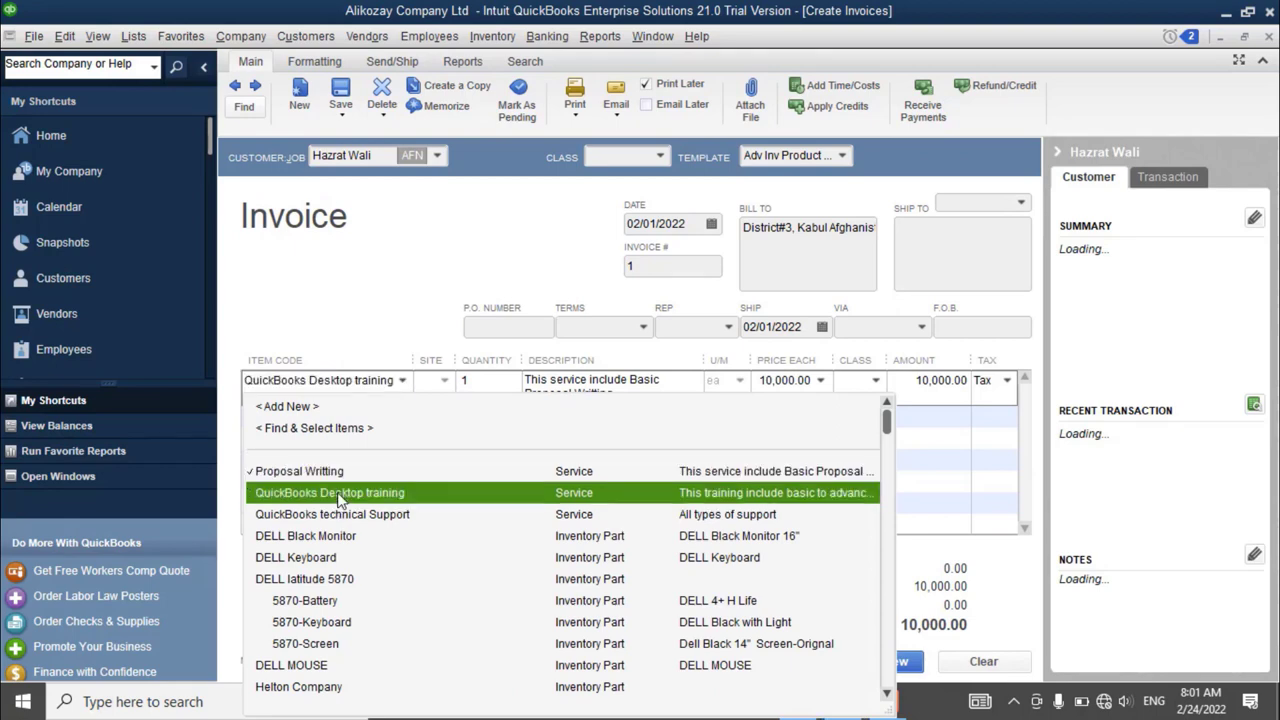
left_click(329, 492)
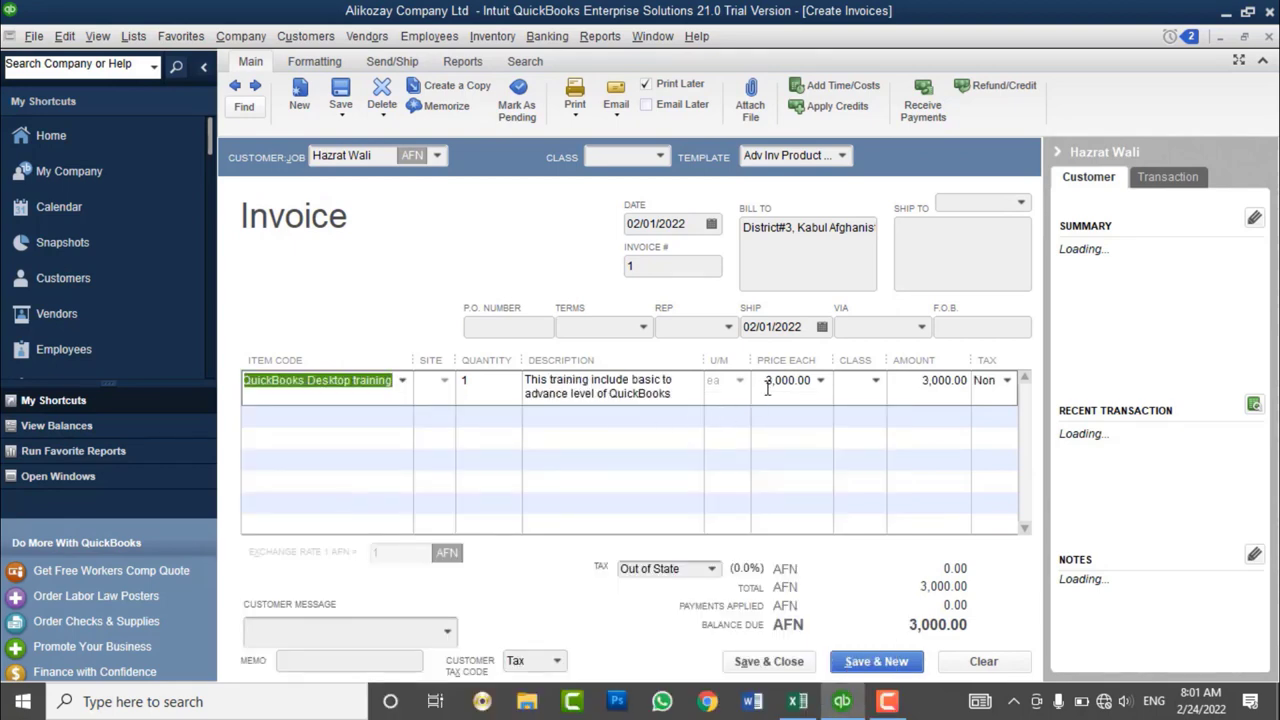
left_click(976, 661)
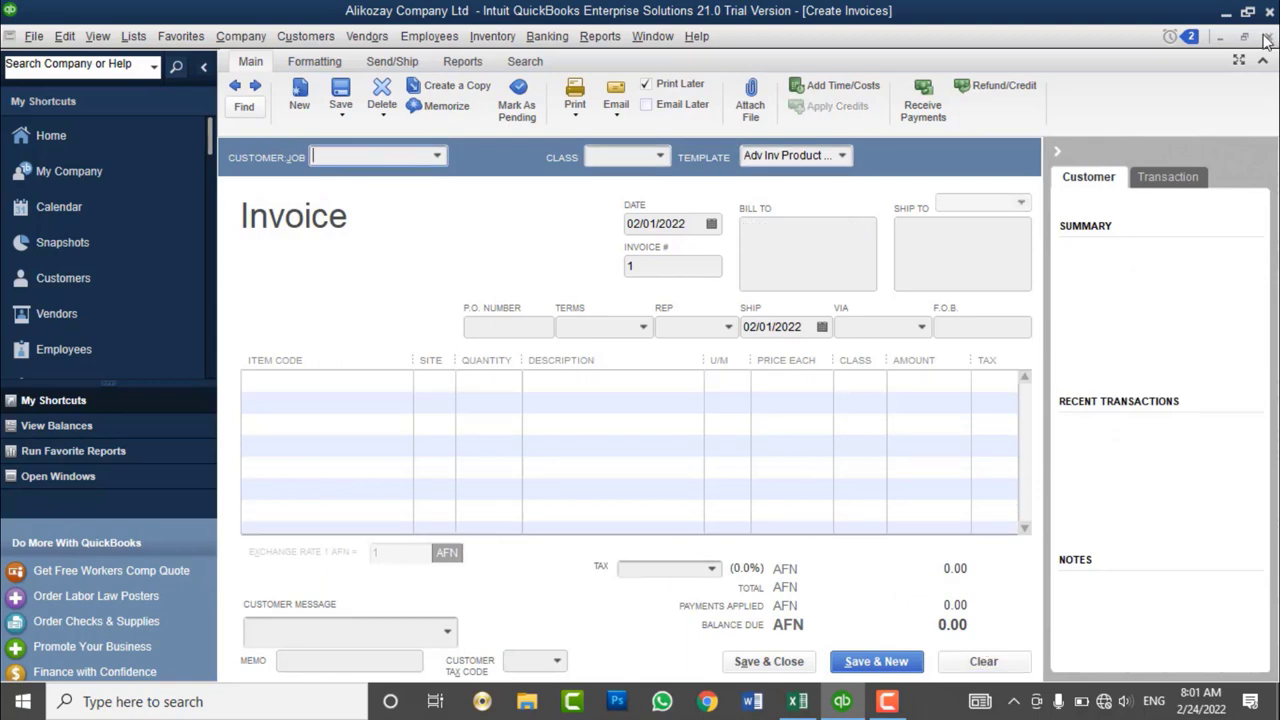
- Close the invoice and set the first customer's price level to Top Customer - 10% Dis
left_click(1265, 40)
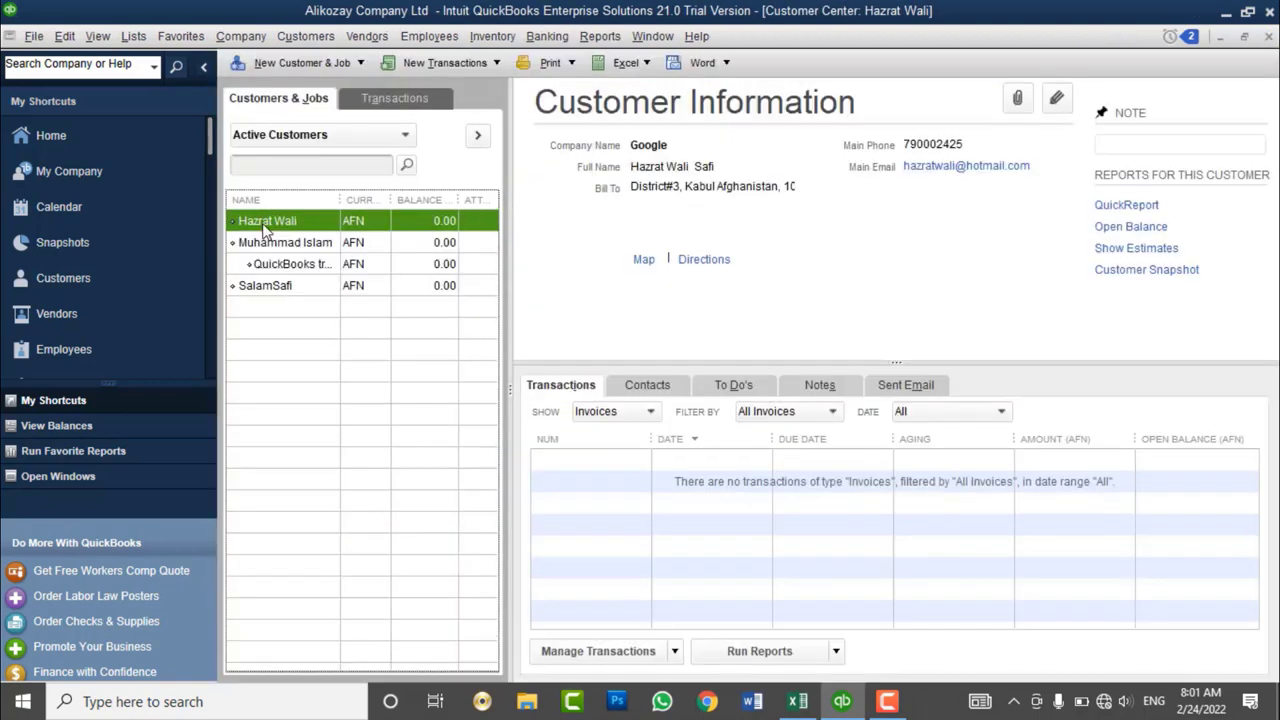
right_click(265, 228)
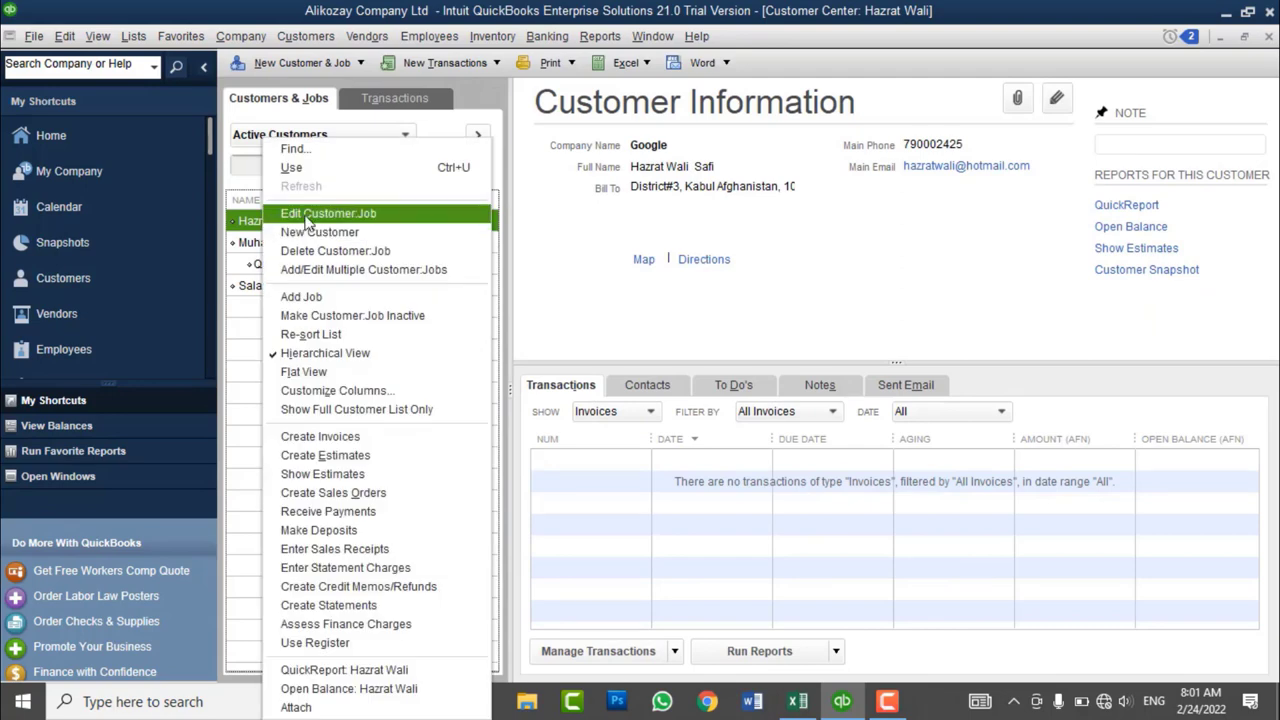
left_click(300, 210)
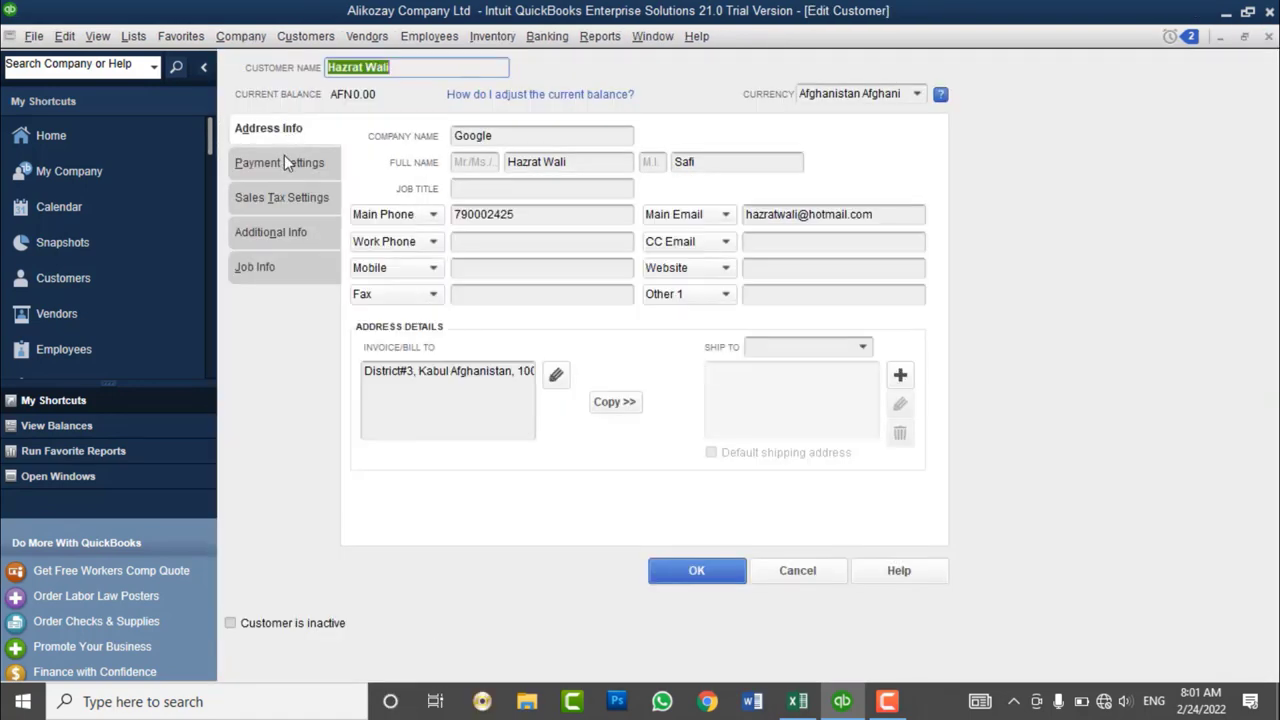
left_click(284, 163)
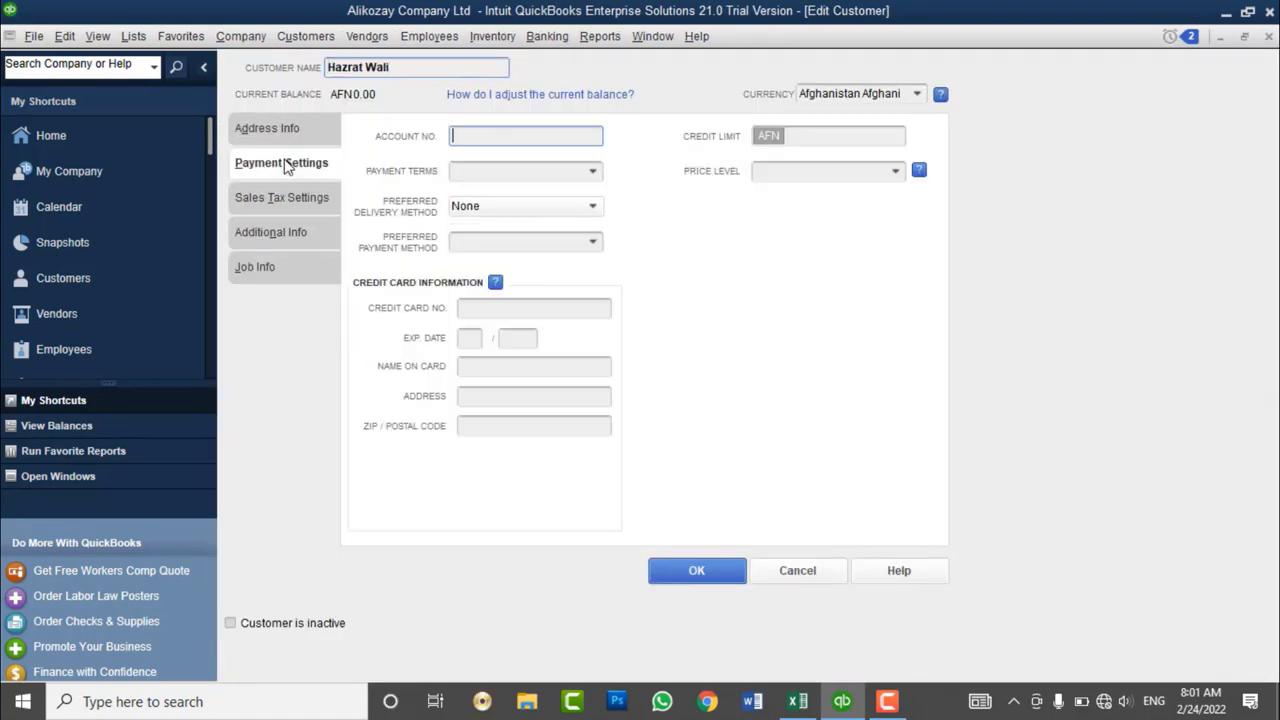
left_click(896, 174)
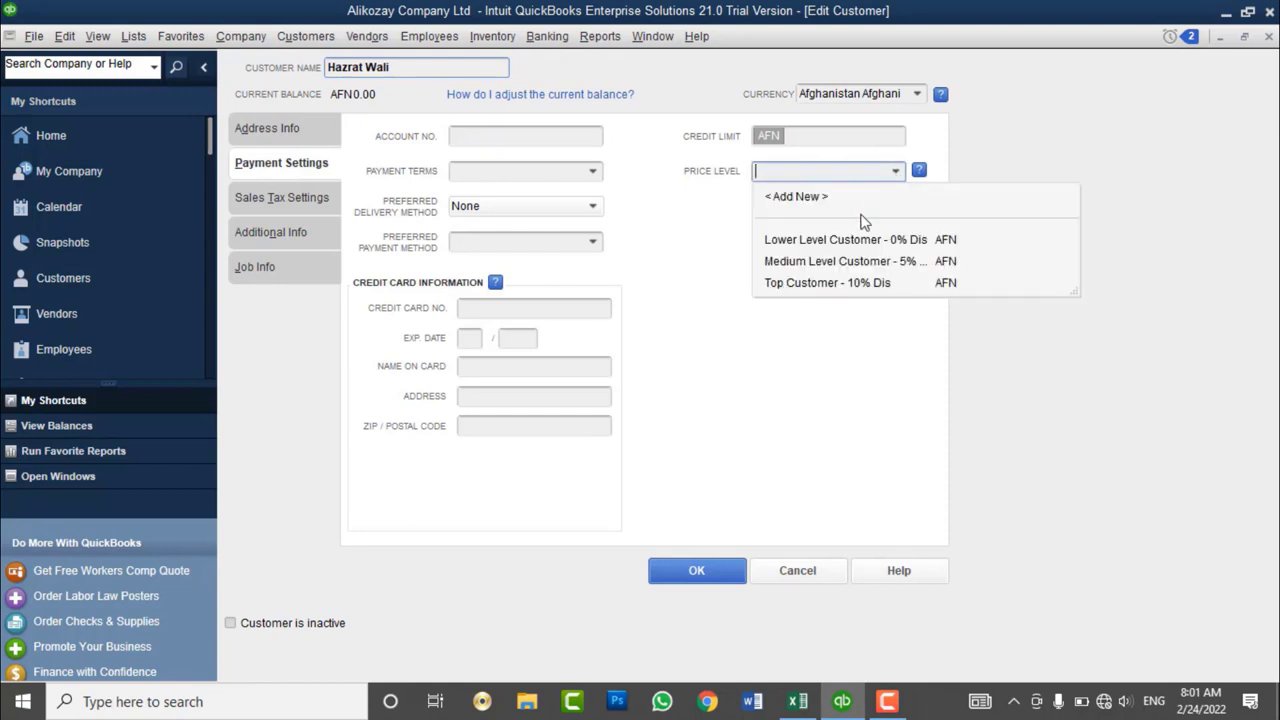
left_click(817, 284)
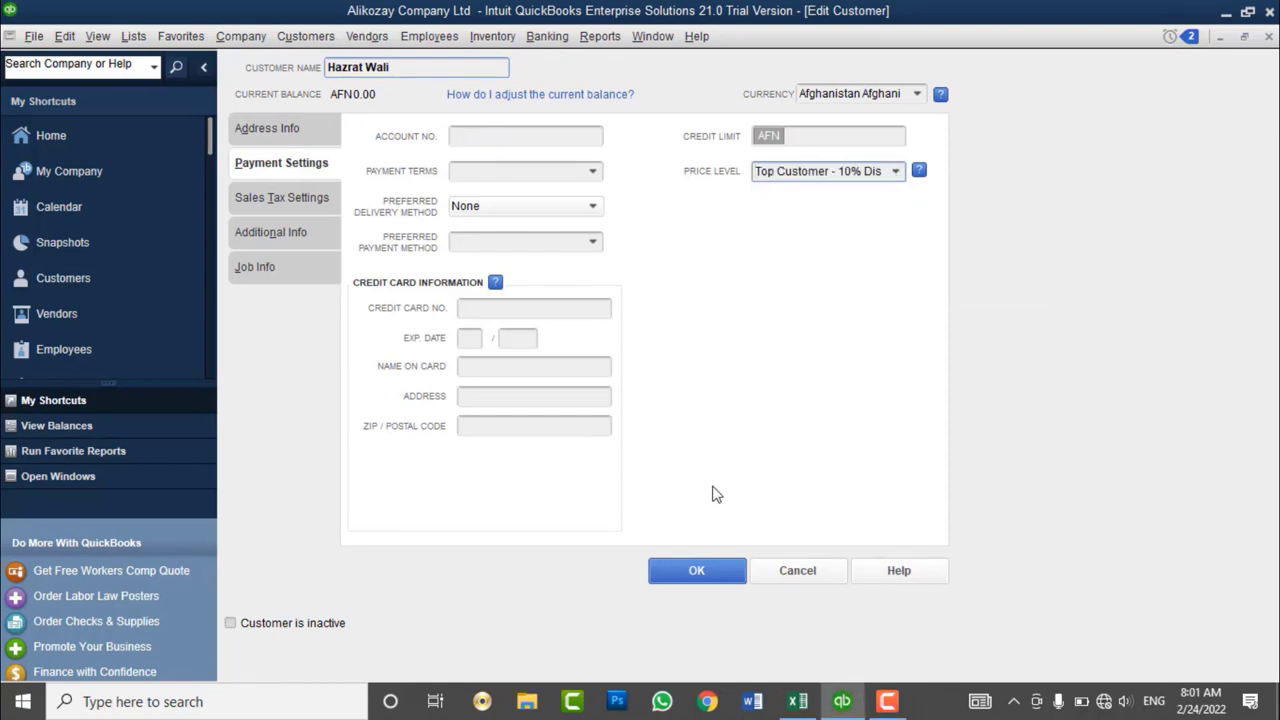
left_click(696, 571)
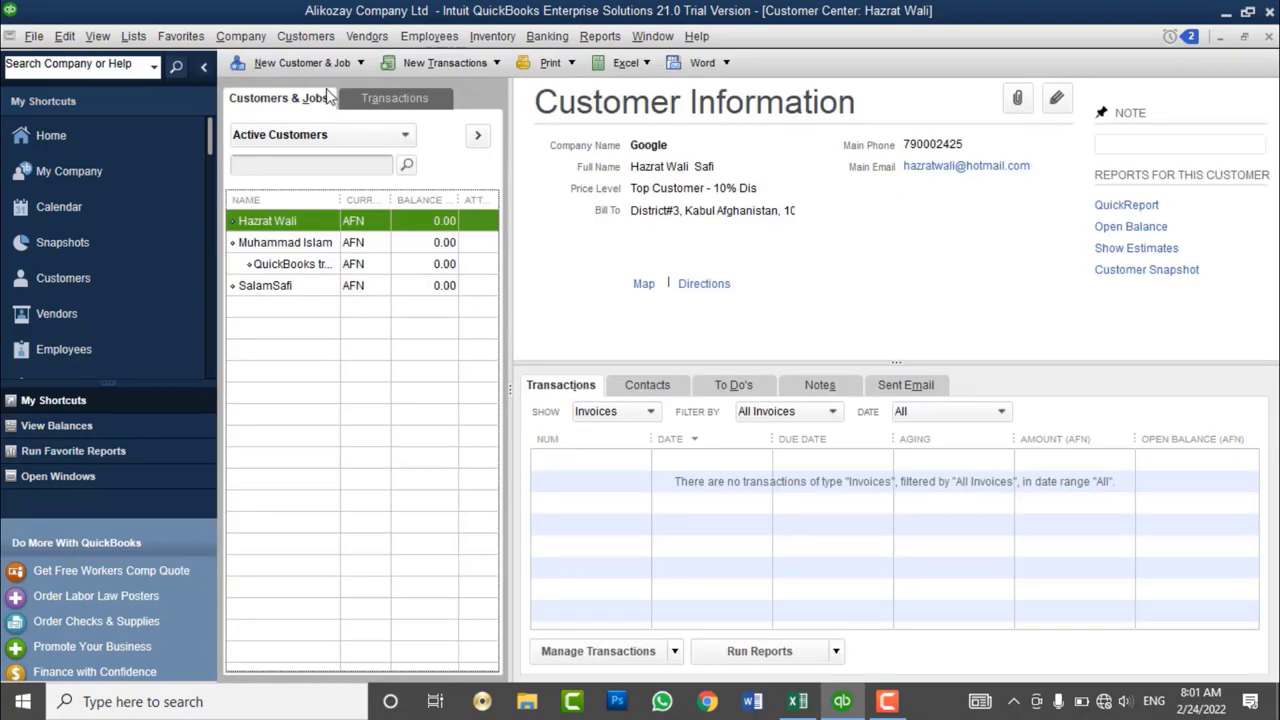
- On a new invoice, compare QuickBooks Desktop training and Proposal Writting prices, then clear it
left_click(306, 37)
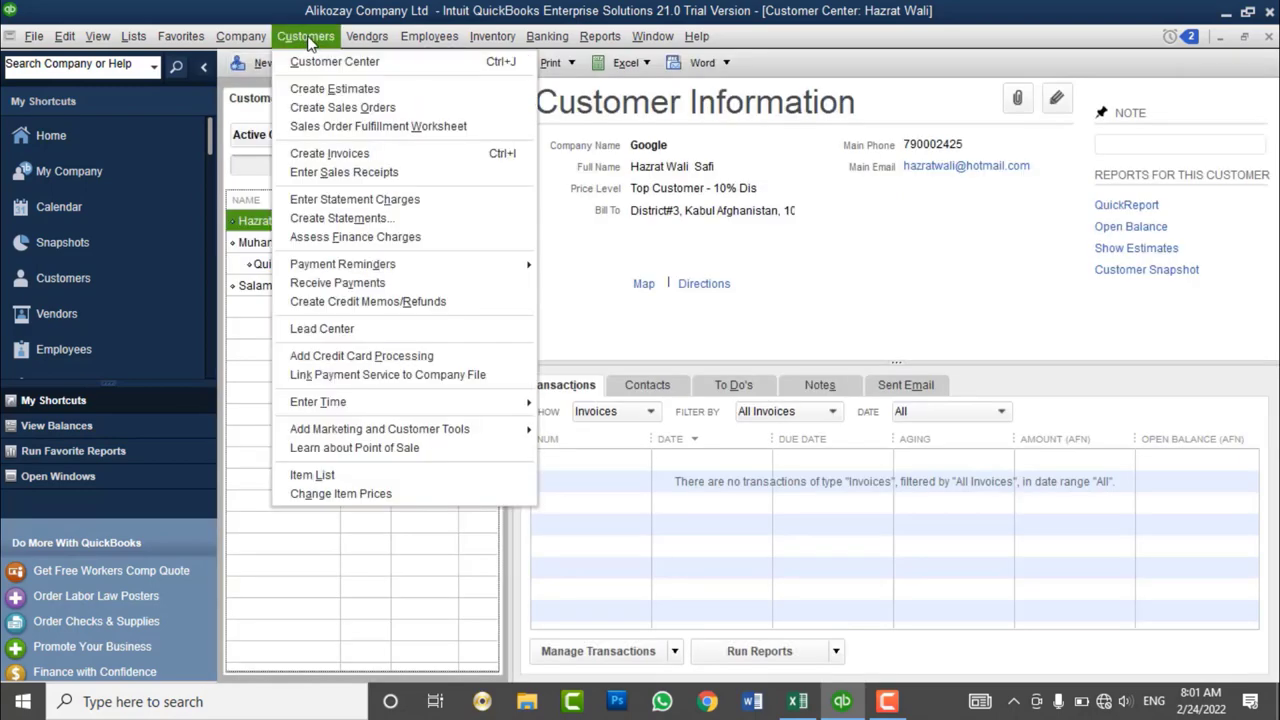
left_click(349, 154)
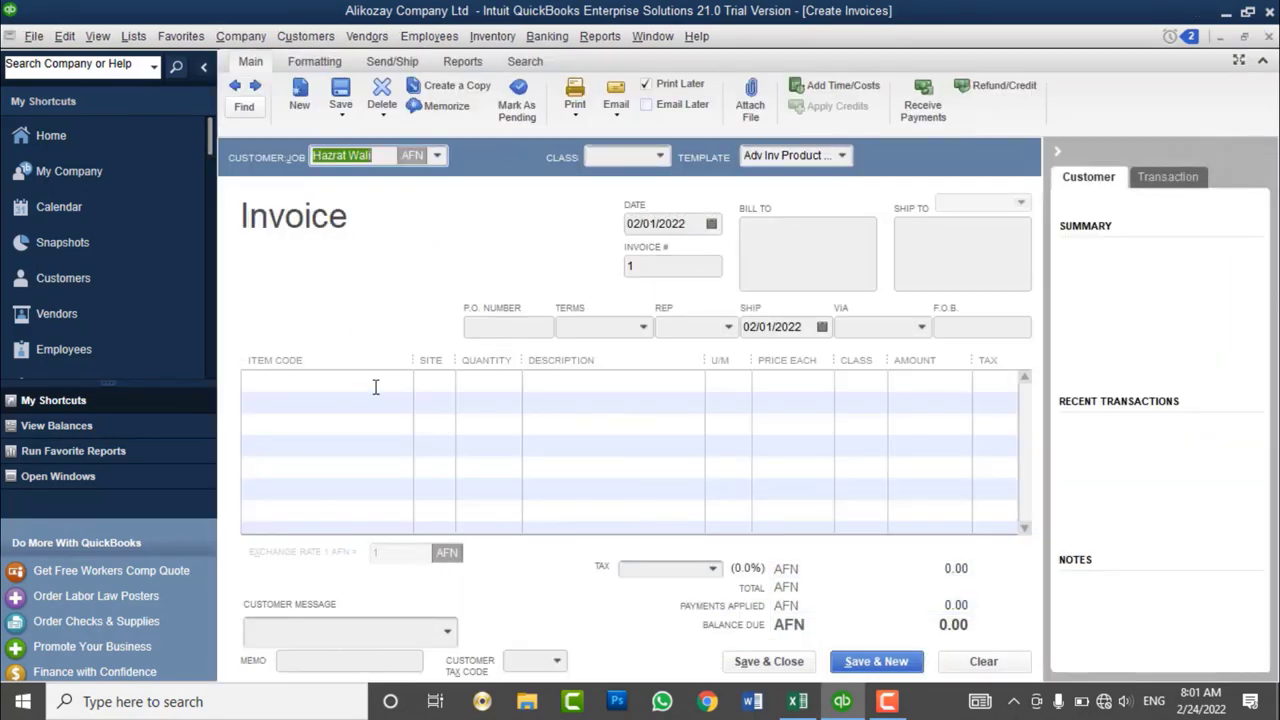
left_click(392, 383)
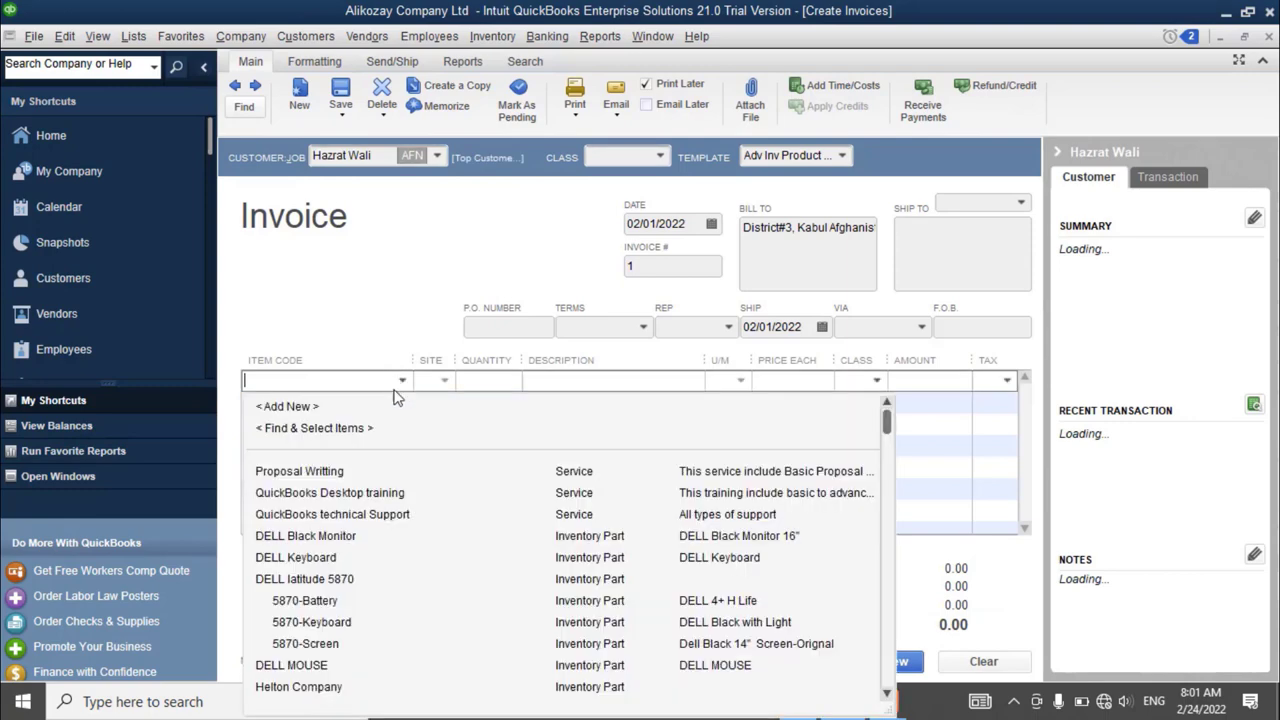
left_click(362, 493)
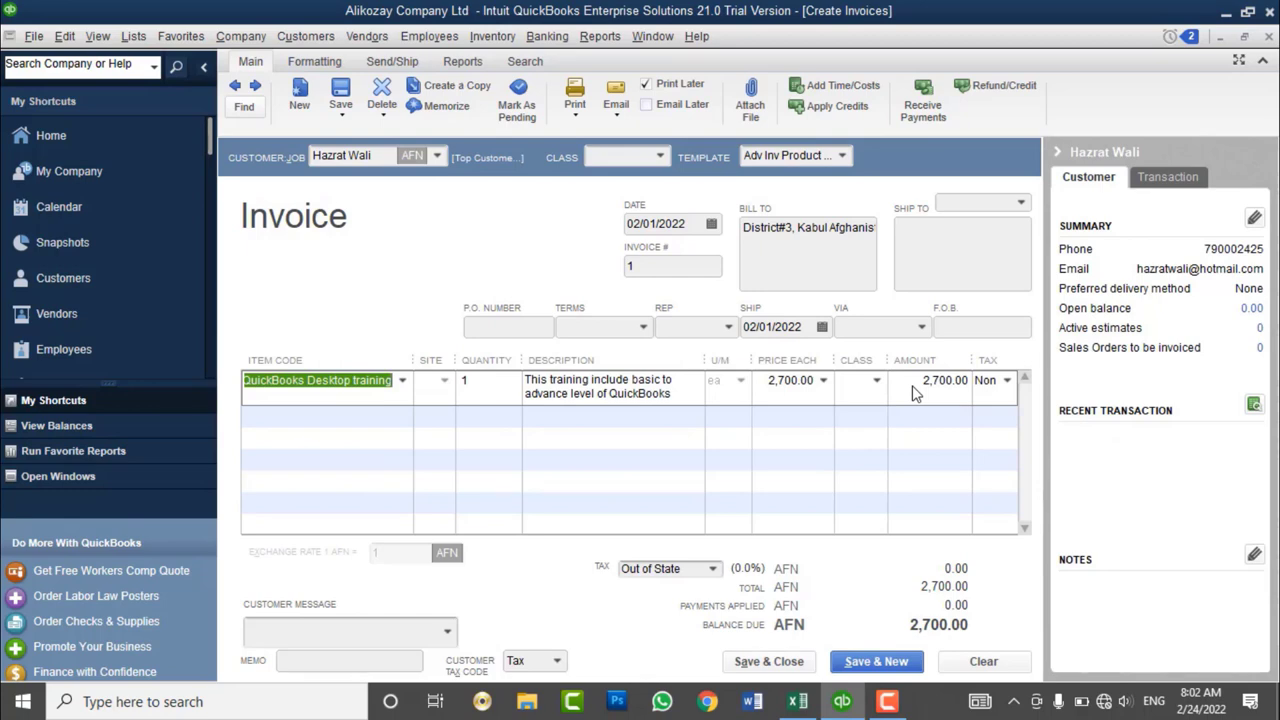
left_click(402, 381)
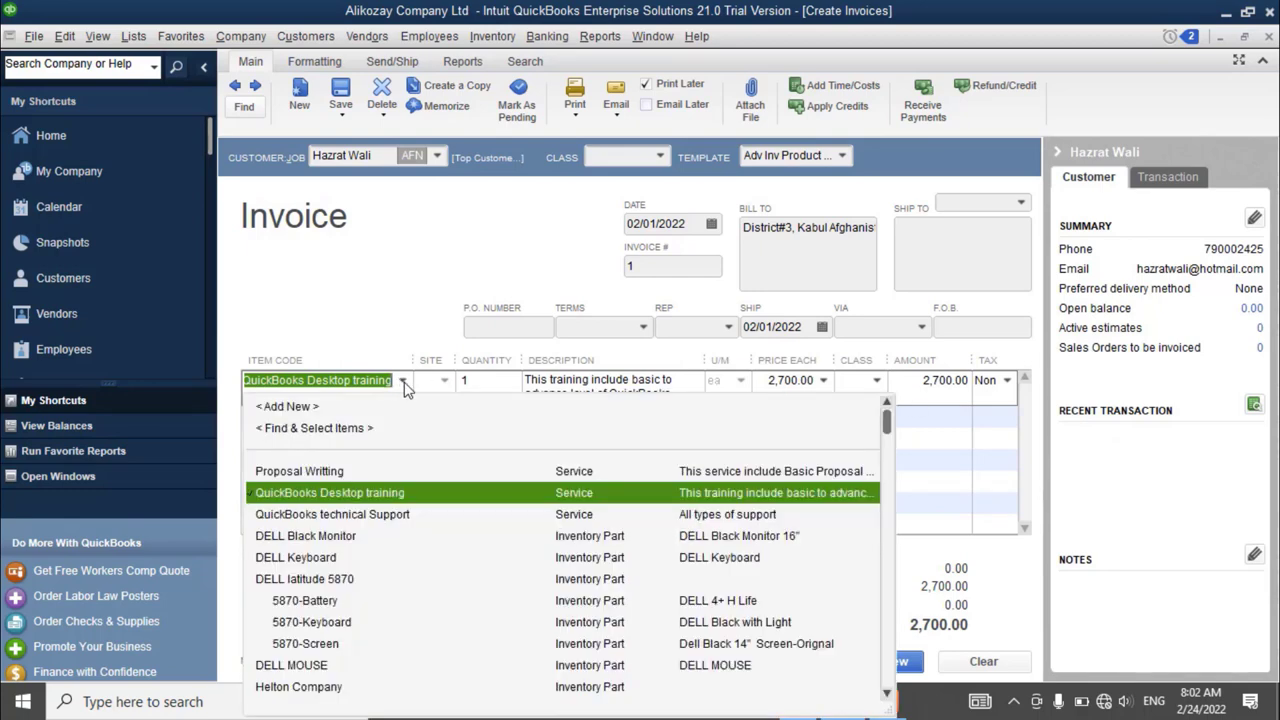
left_click(329, 469)
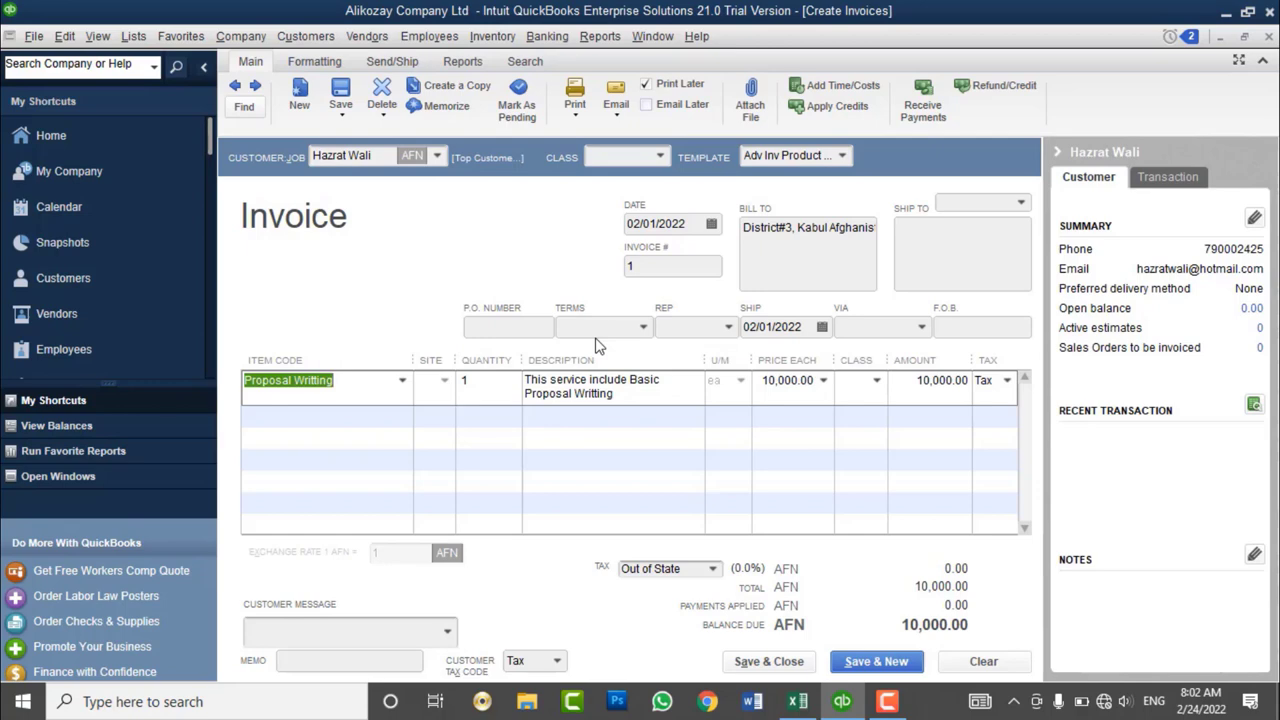
left_click(983, 661)
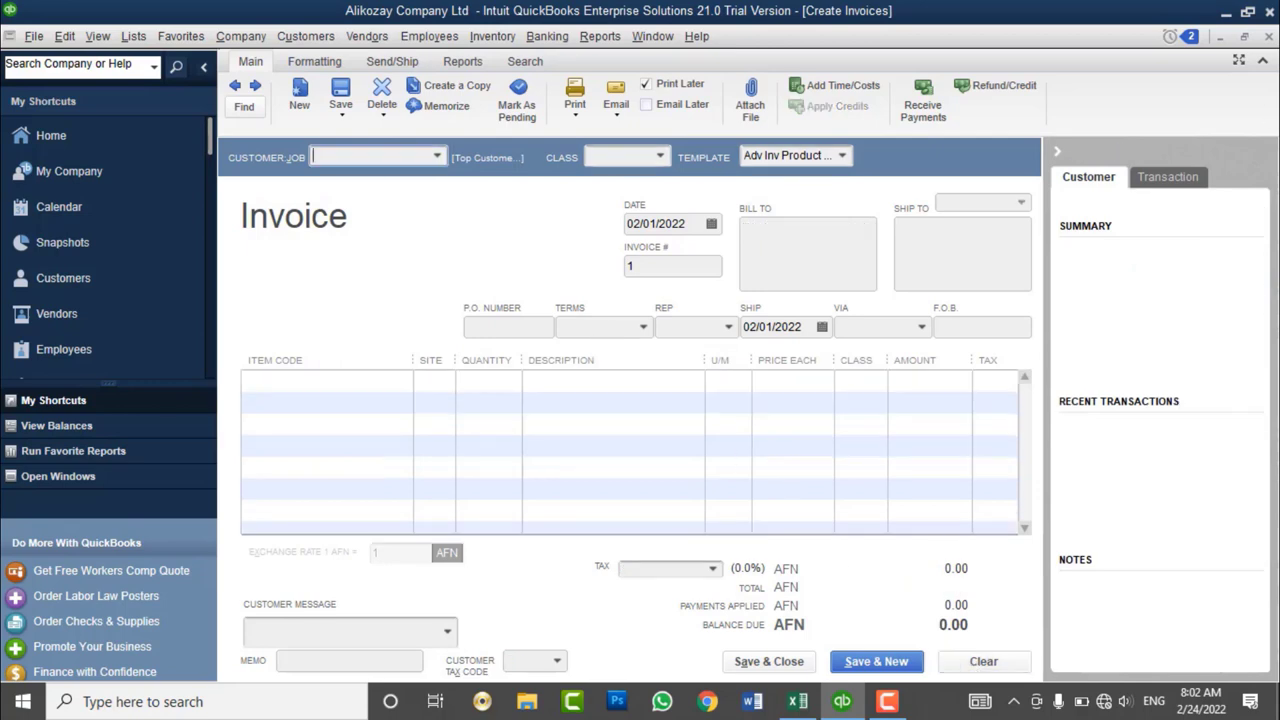
- Close the invoice and give the last customer the Medium Level Customer - 5% Dis price level
left_click(1269, 36)
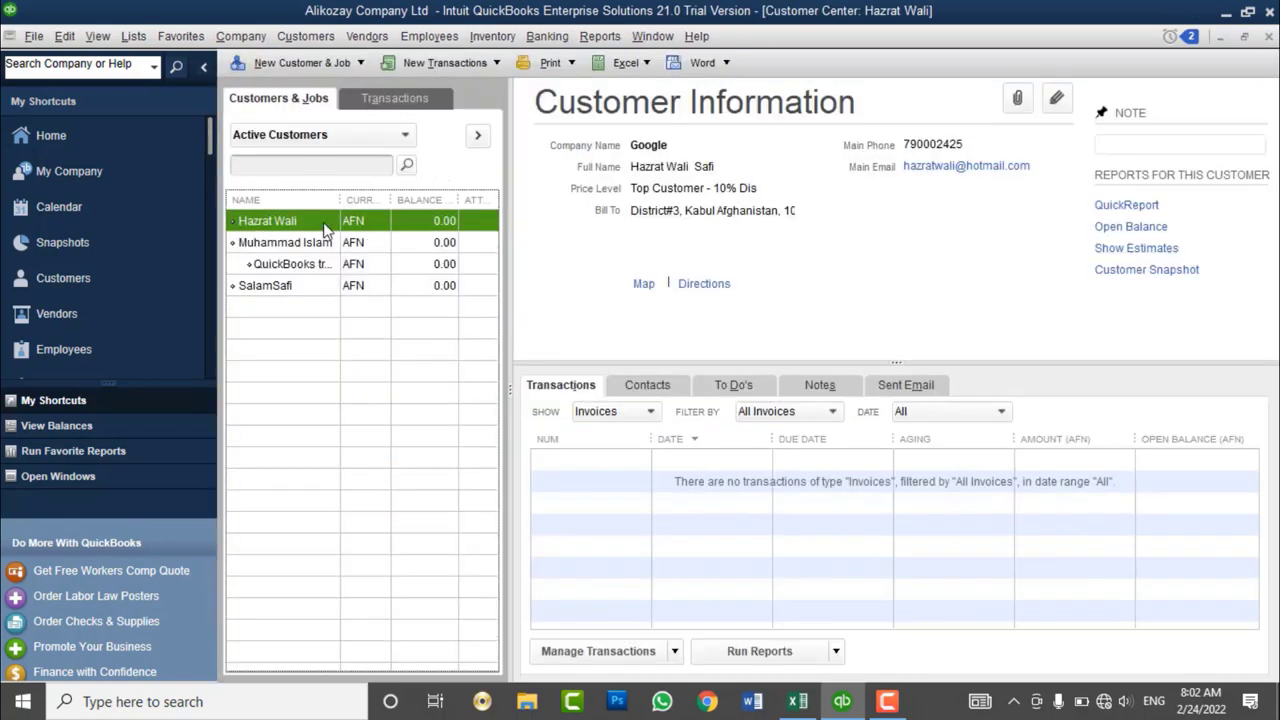
left_click(278, 288)
right_click(278, 288)
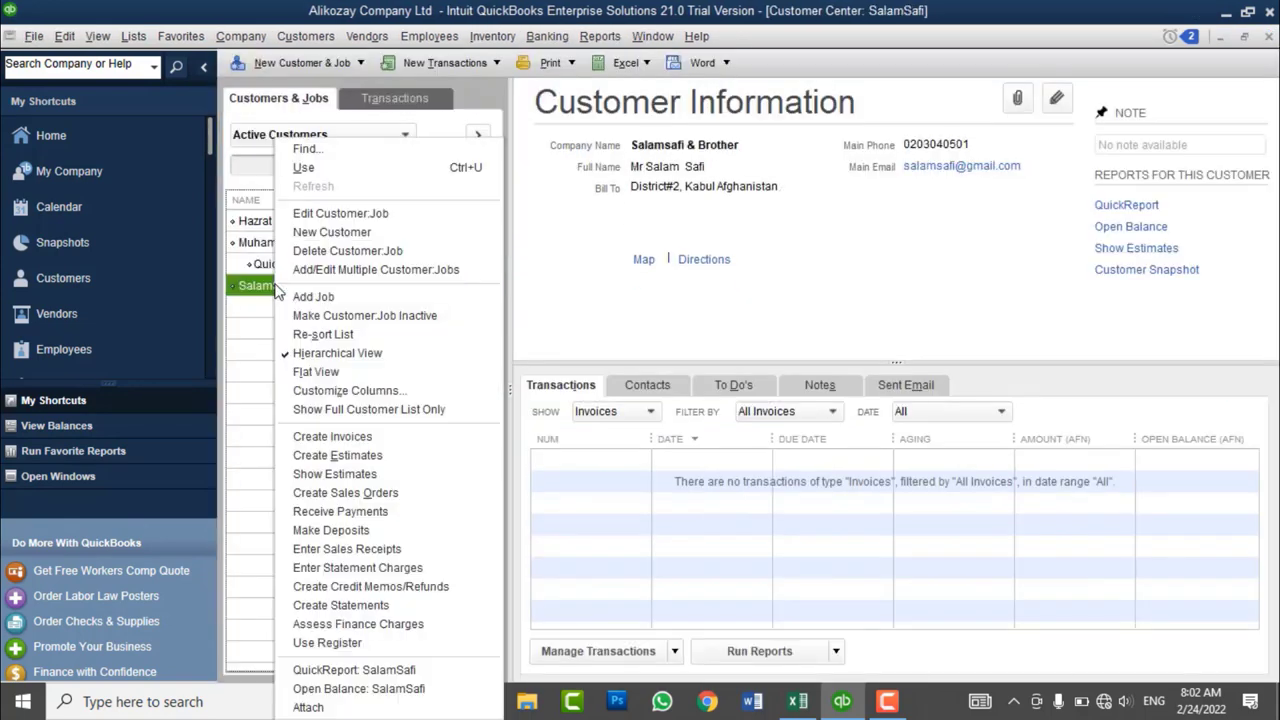
left_click(344, 215)
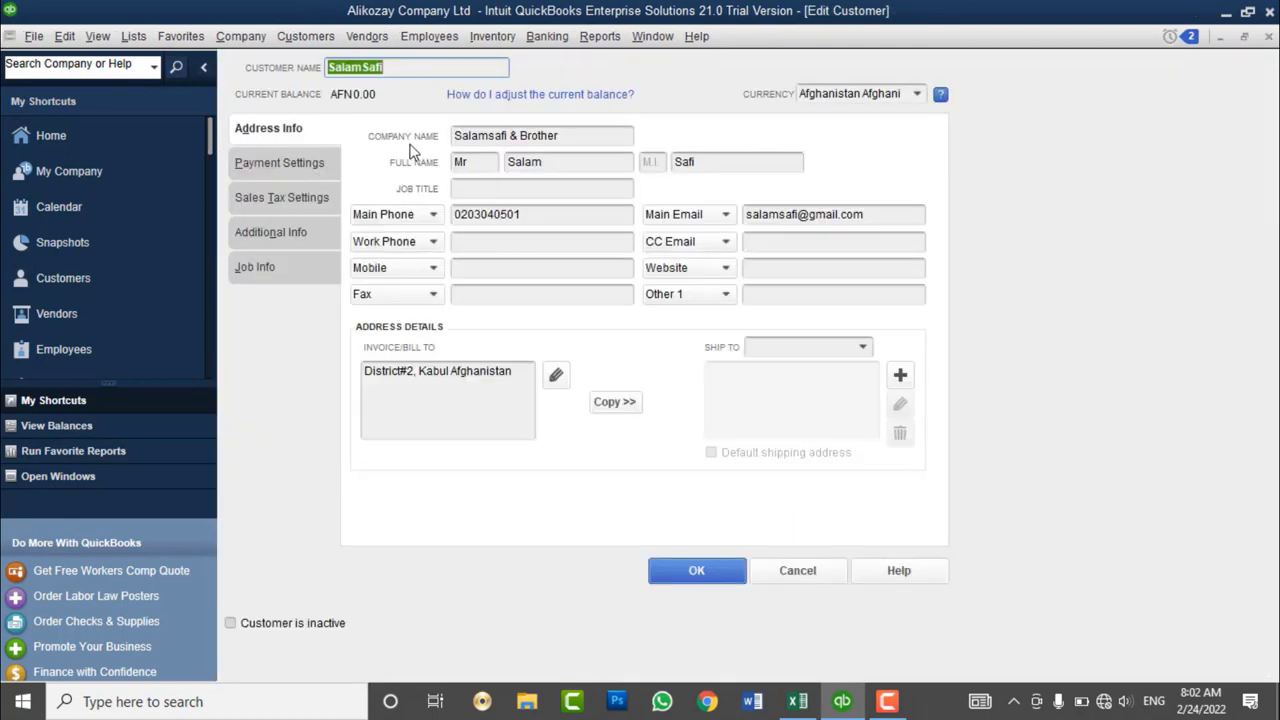
left_click(323, 164)
left_click(903, 172)
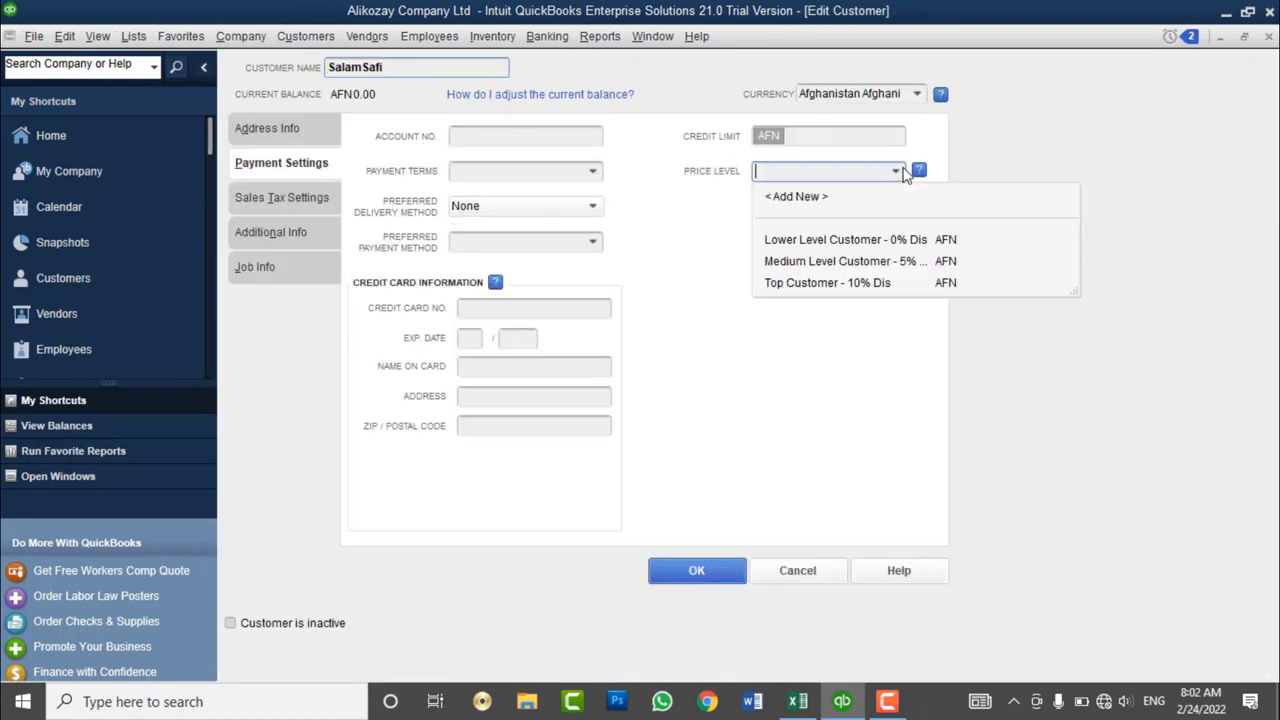
left_click(820, 262)
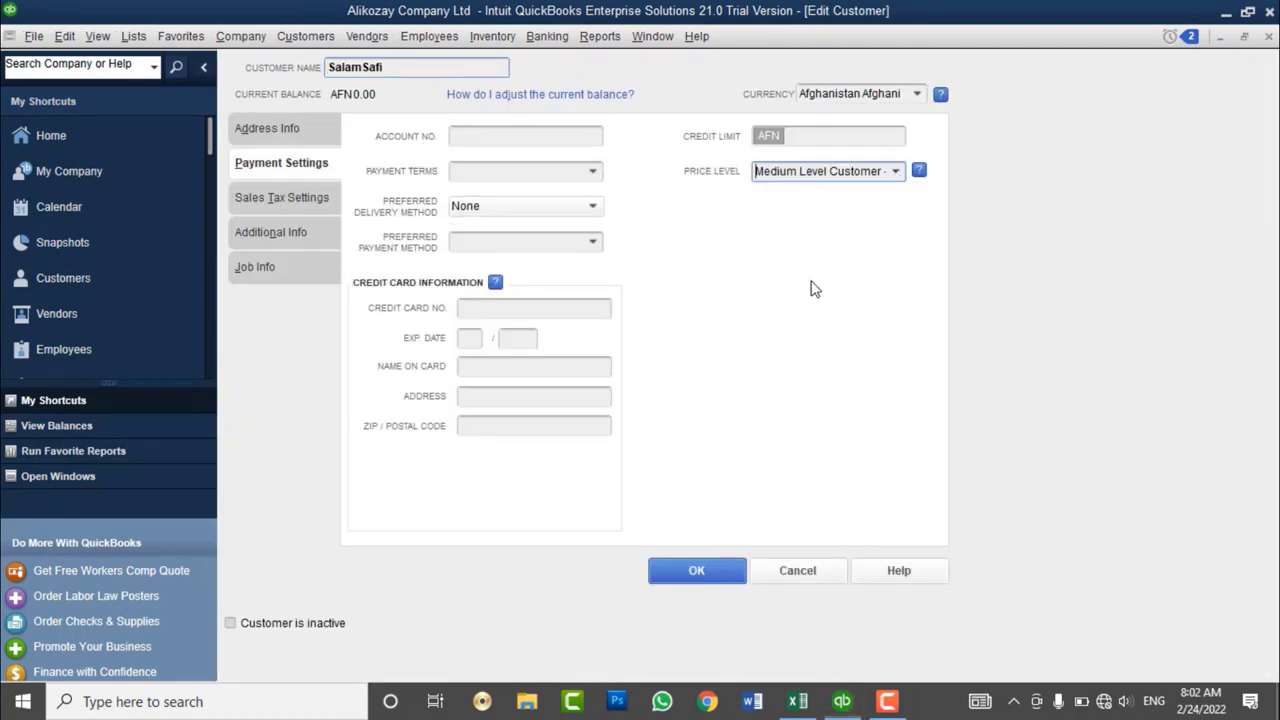
left_click(697, 570)
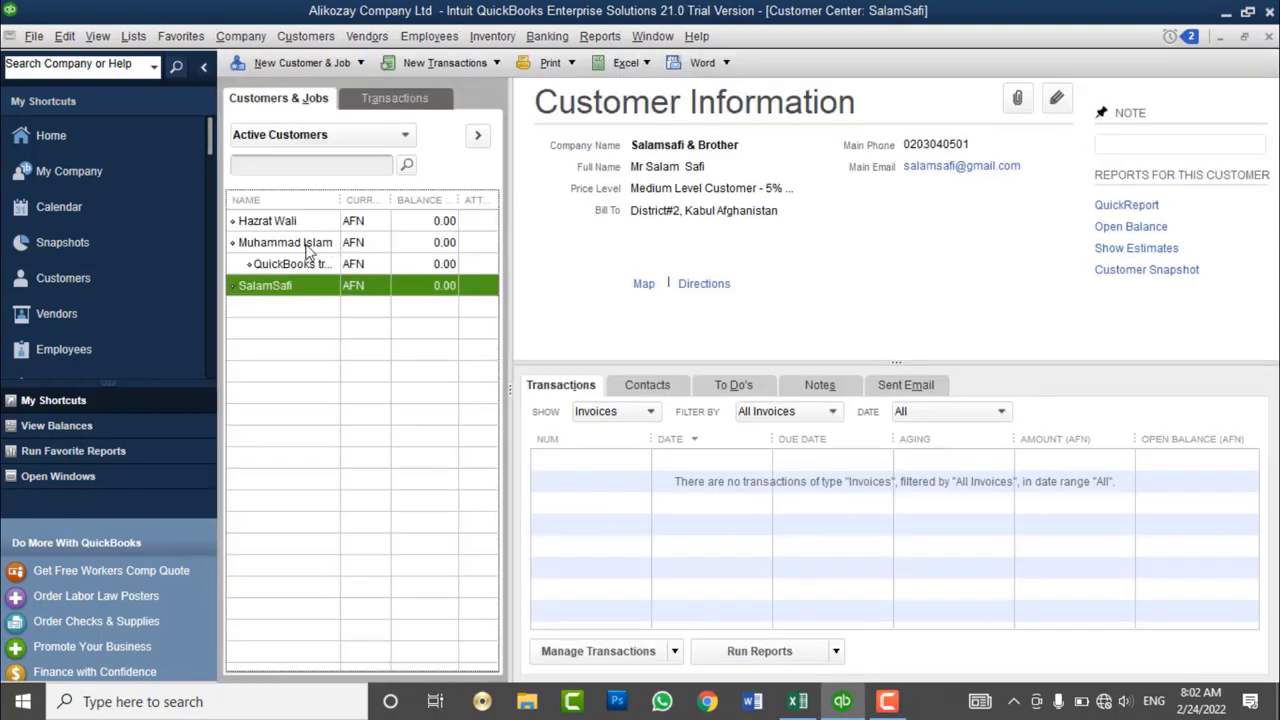
- Give the second customer the Lower Level Customer - 0% Dis price level
right_click(306, 246)
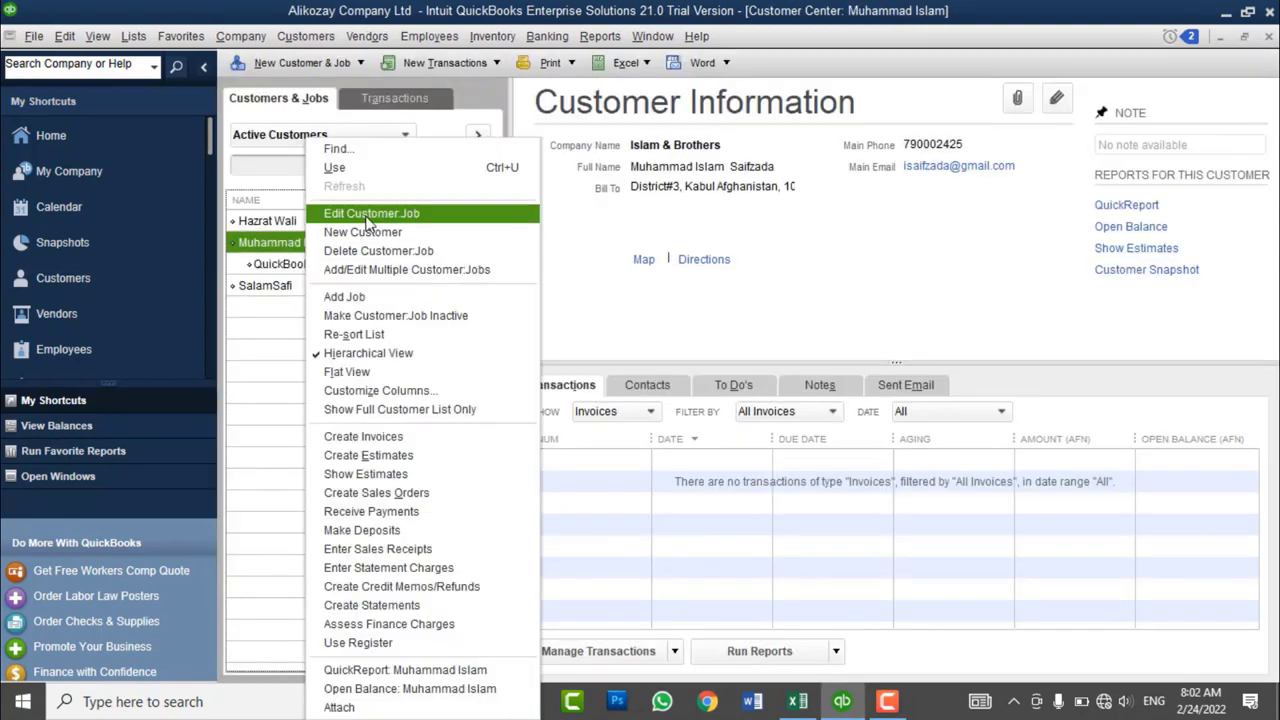
left_click(370, 213)
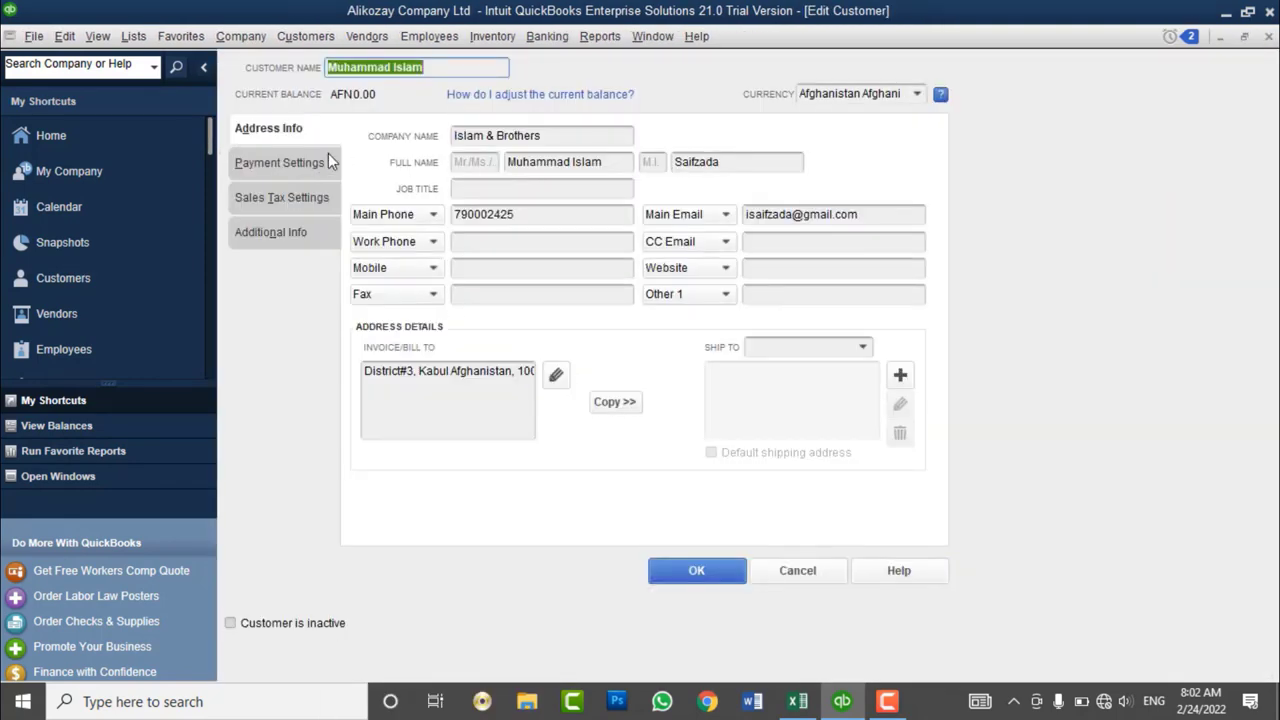
left_click(290, 162)
left_click(896, 172)
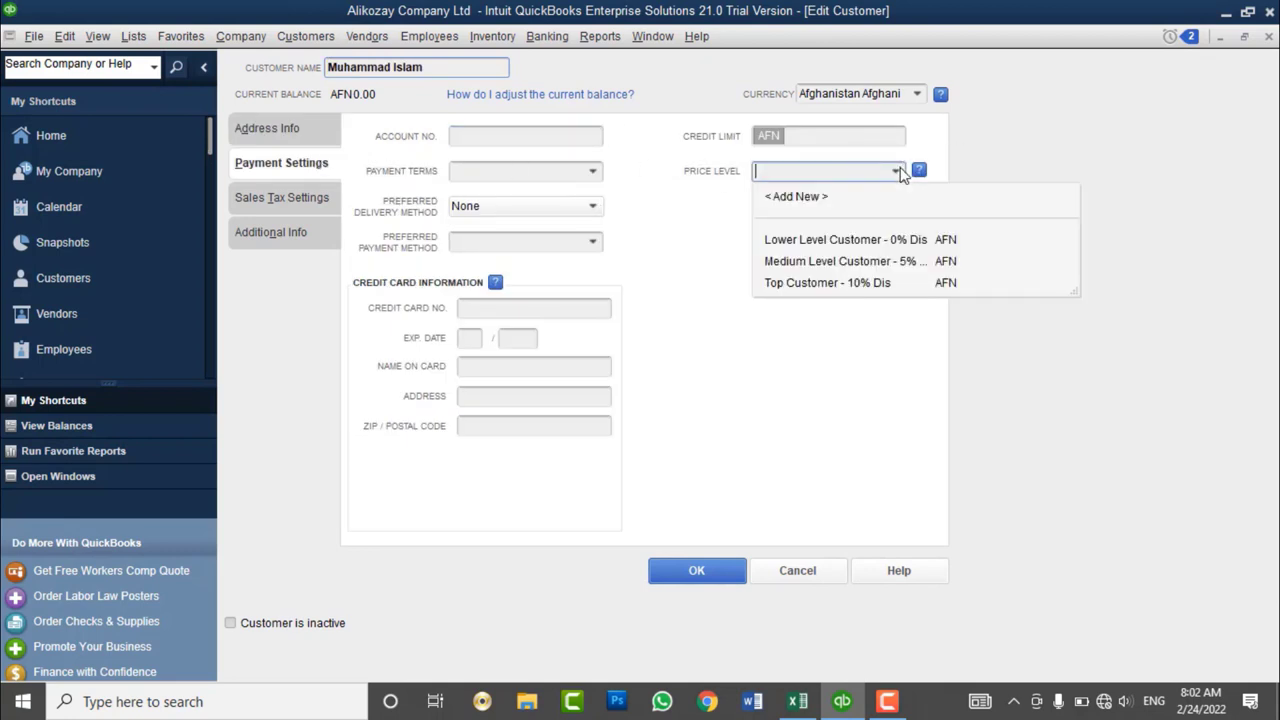
left_click(800, 243)
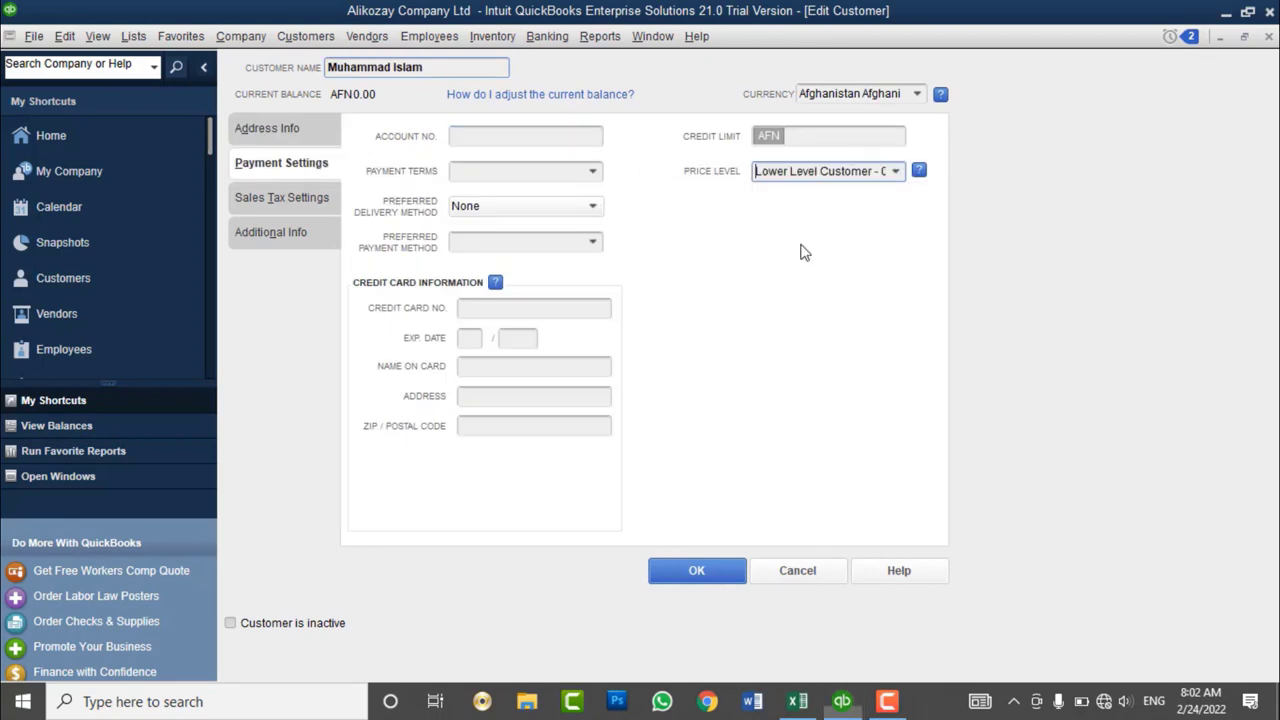
left_click(715, 571)
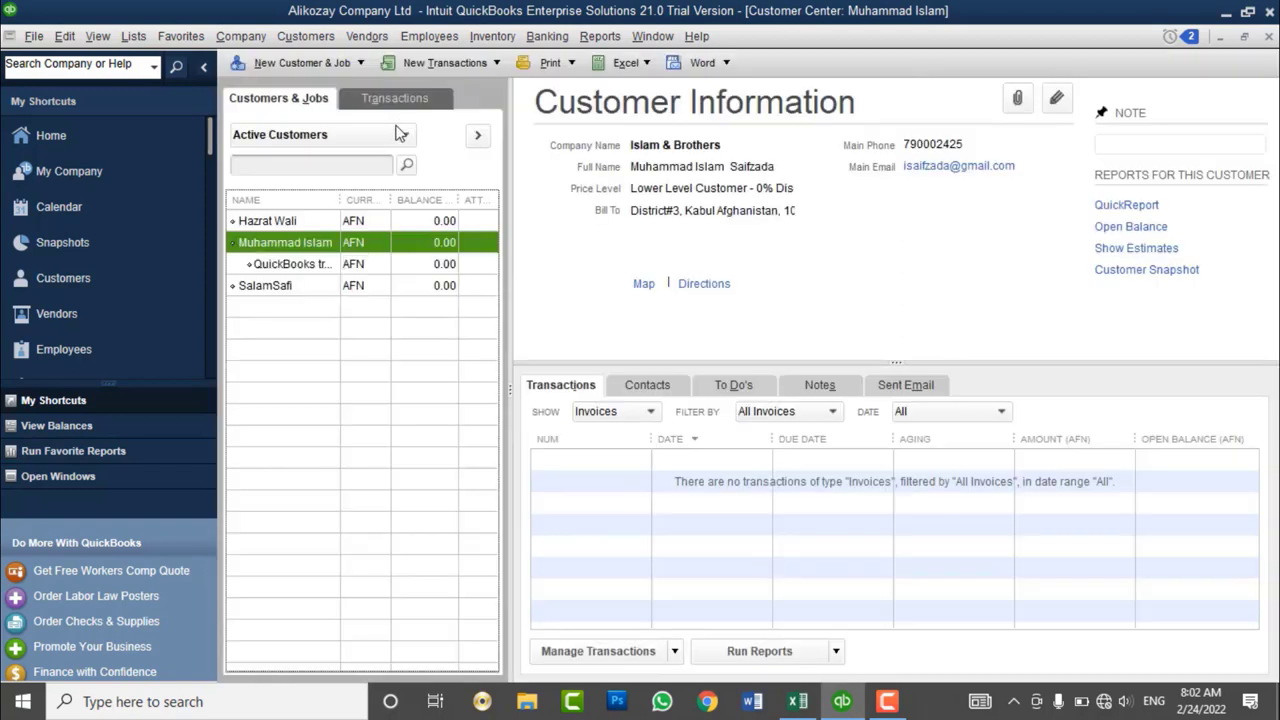
- On a new invoice, try billing Proposal Writting, QuickBooks Desktop training, then DELL Keyboard
left_click(333, 45)
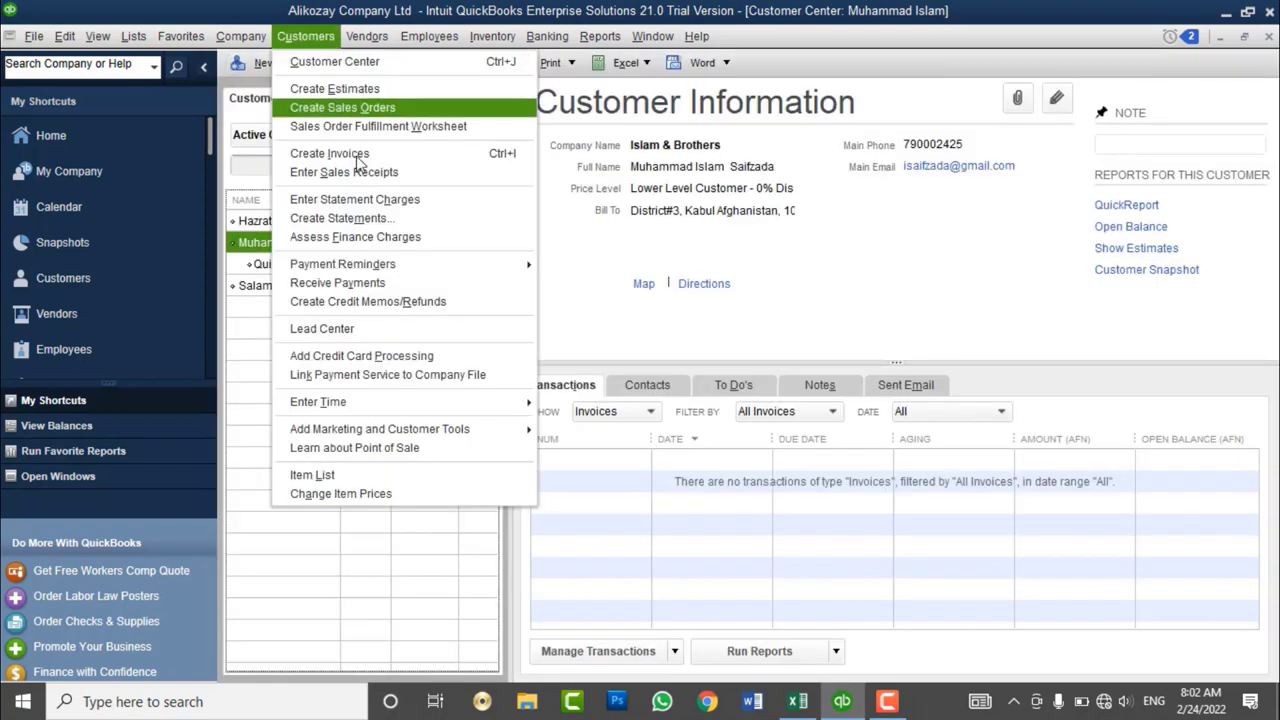
left_click(330, 154)
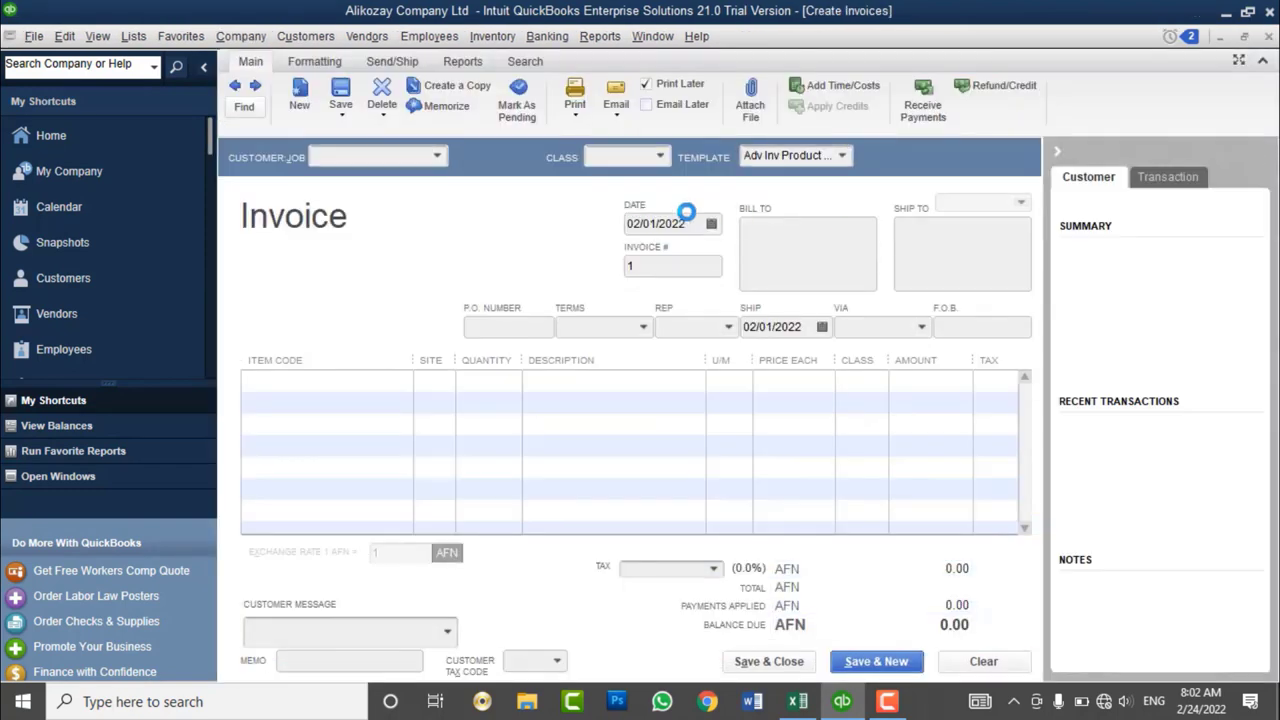
left_click(393, 381)
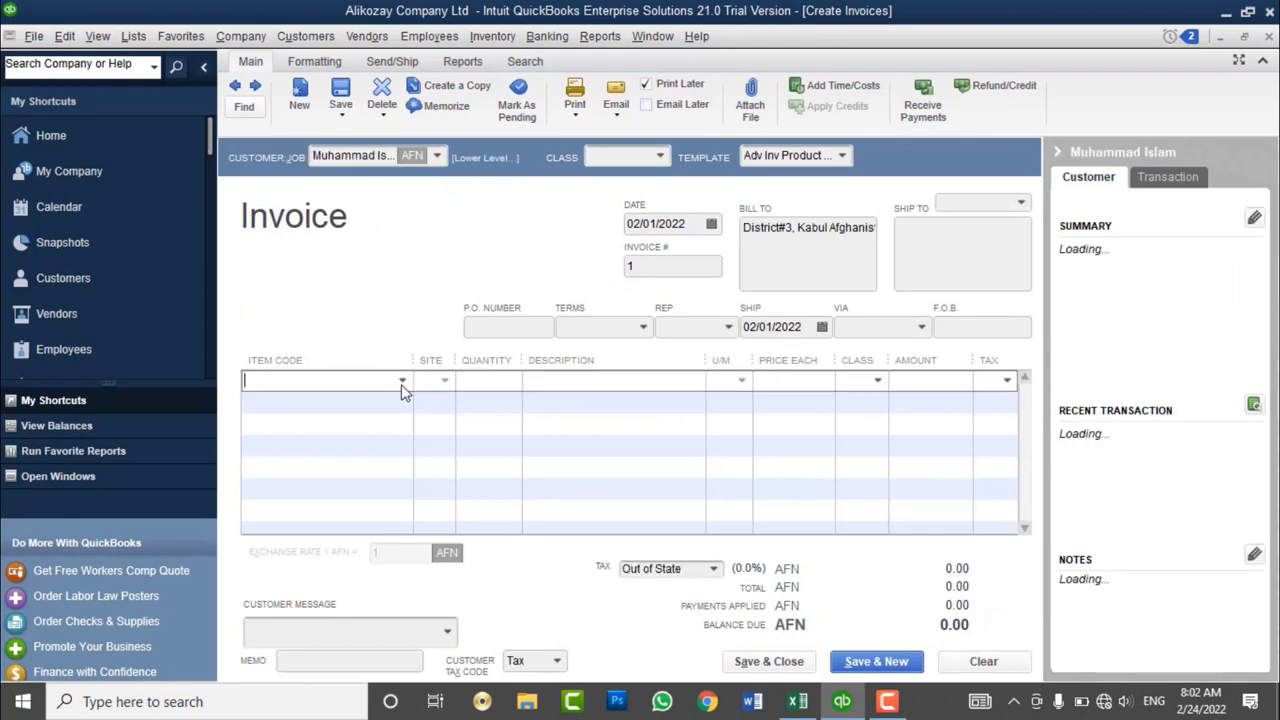
left_click(401, 381)
left_click(328, 472)
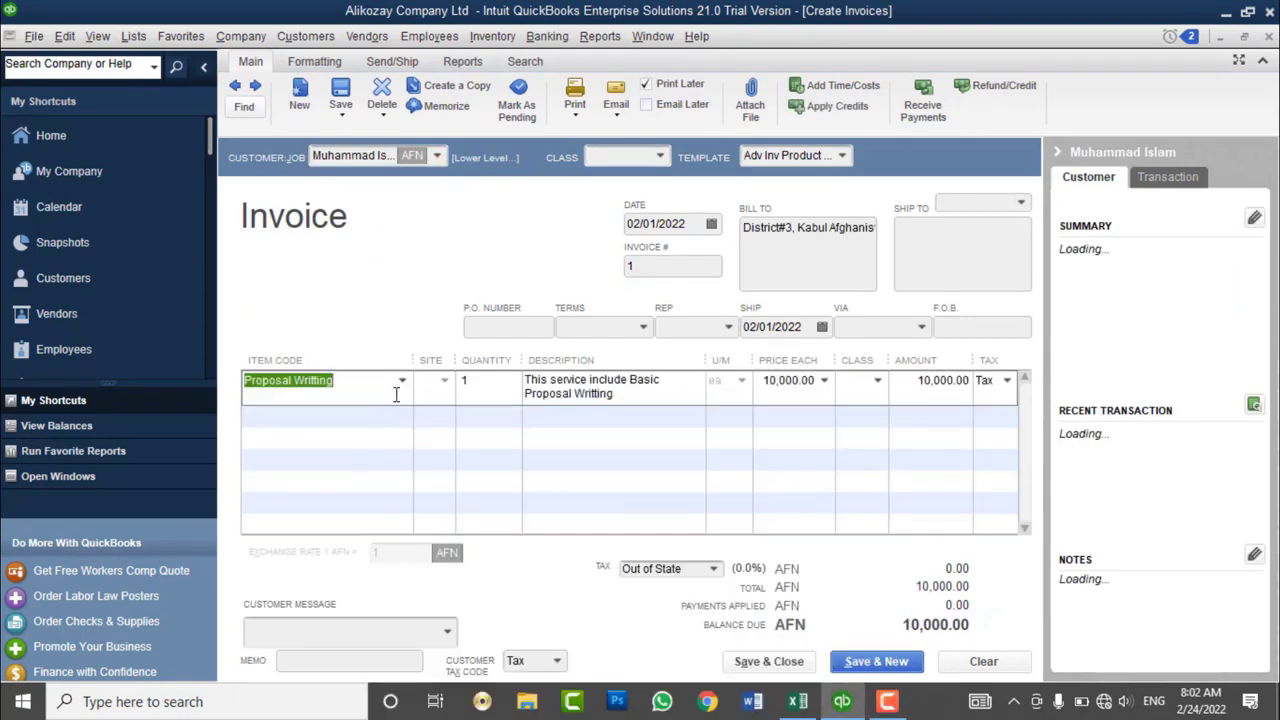
left_click(401, 381)
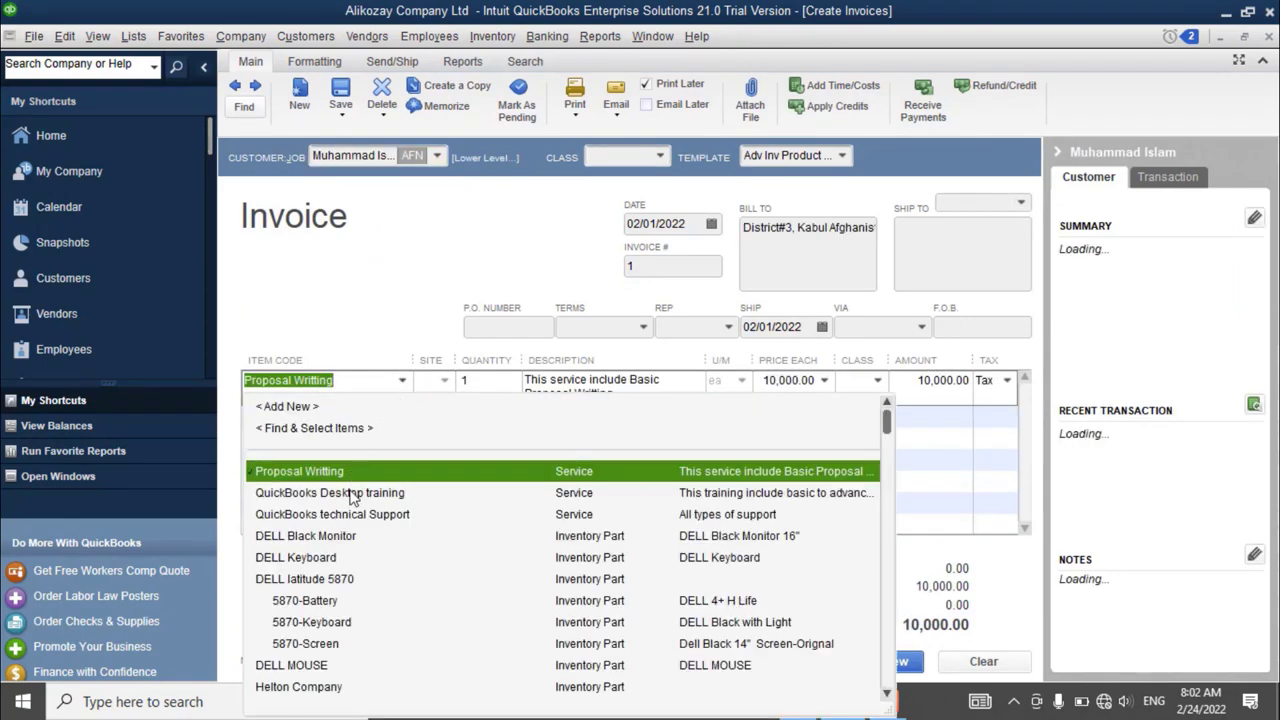
left_click(352, 493)
left_click(403, 381)
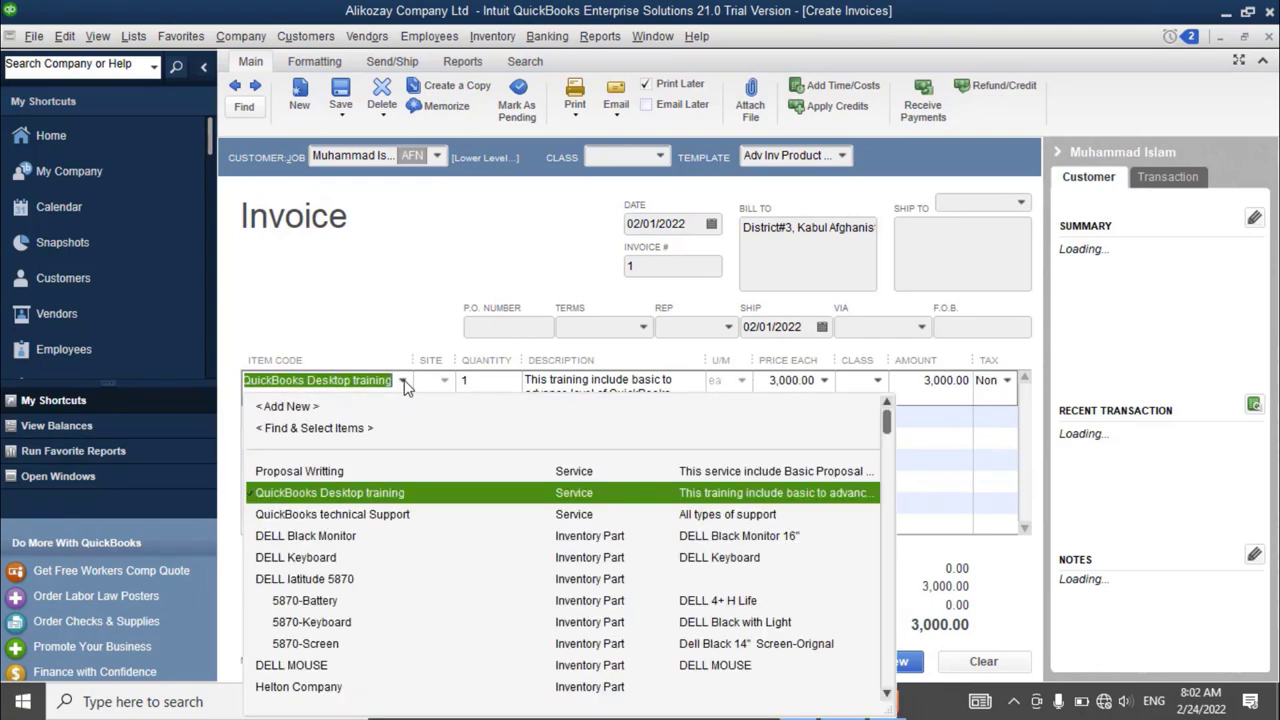
left_click(348, 560)
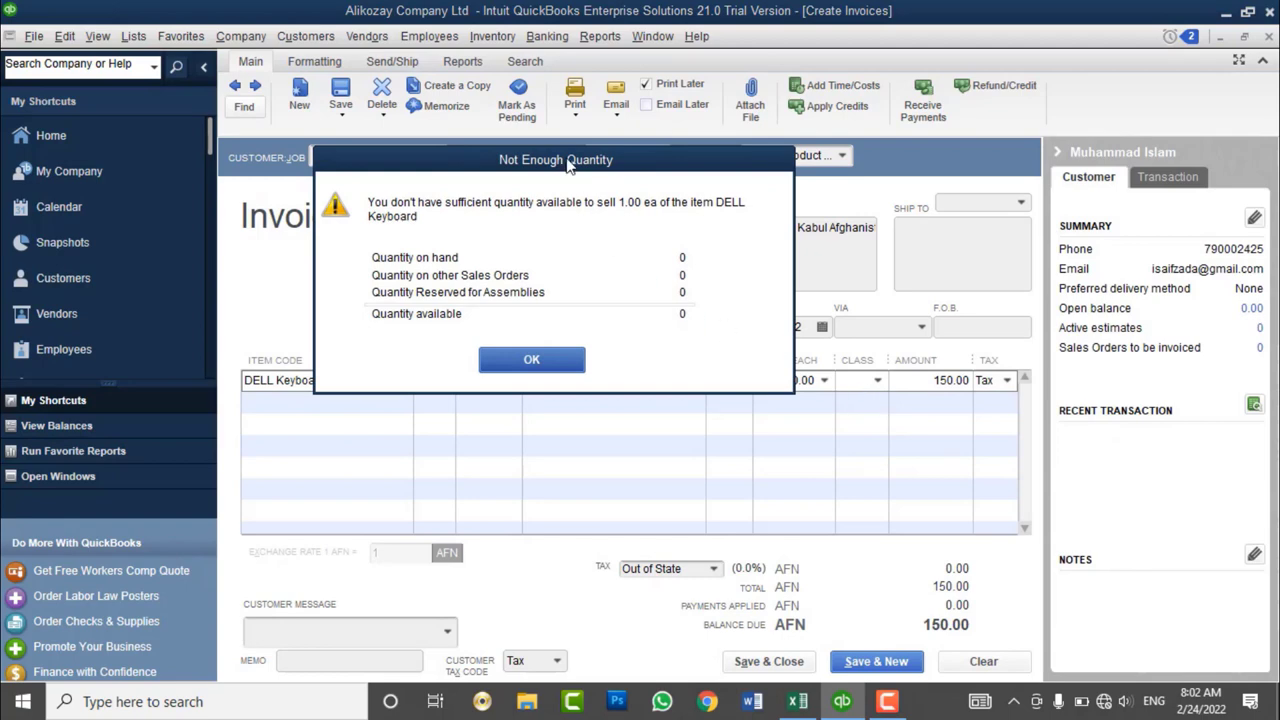
- Dismiss the not-enough-quantity warning and tips without showing them again, then clear the invoice
left_click_drag(570, 160, 700, 113)
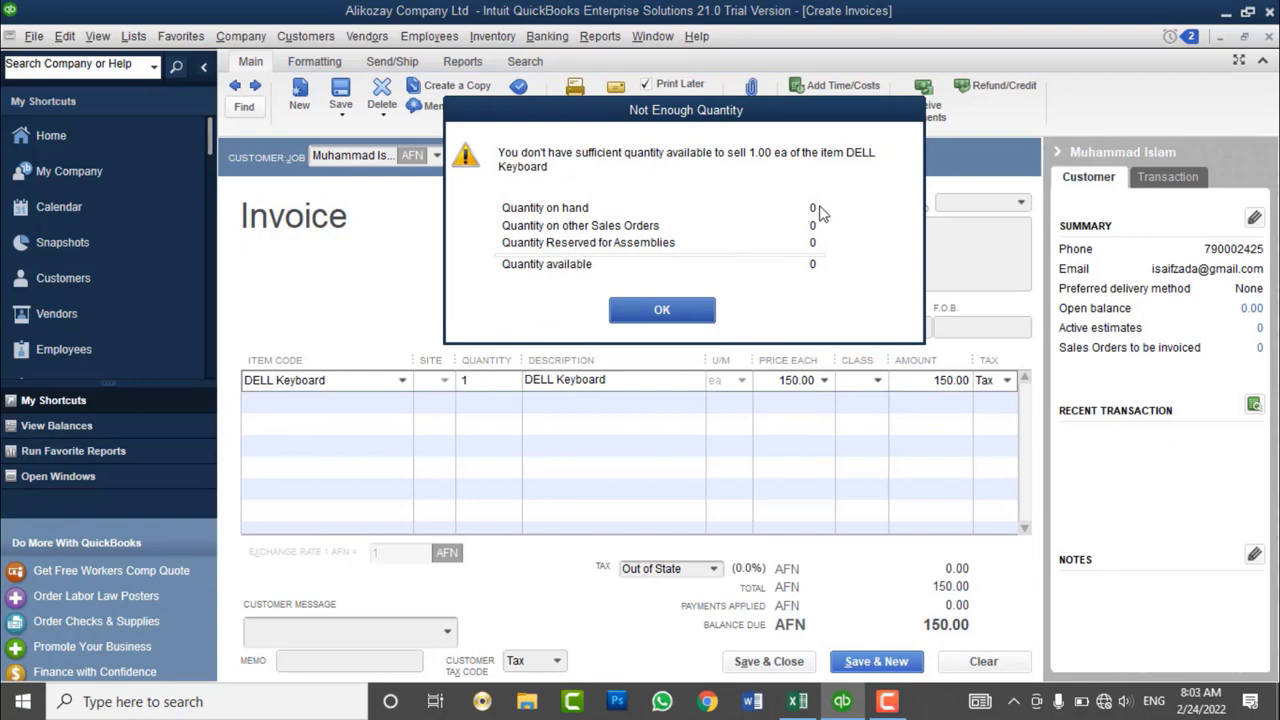
left_click(677, 316)
left_click(755, 326)
left_click(742, 364)
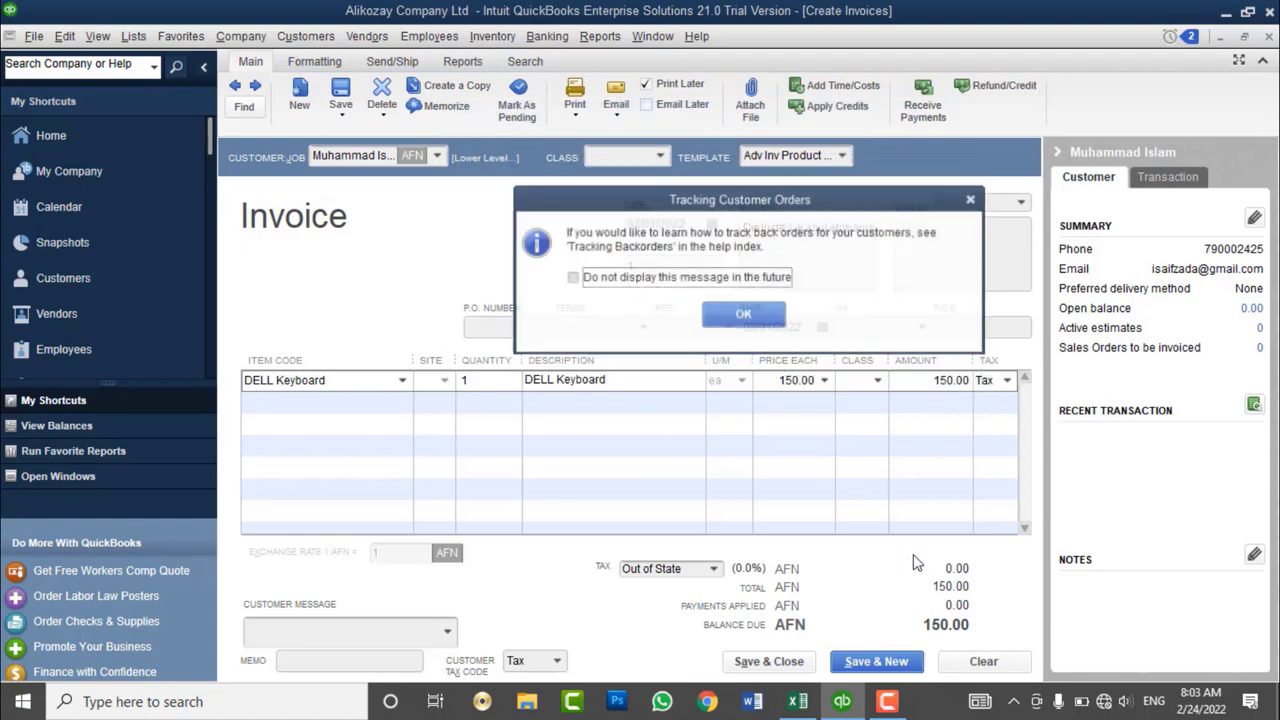
left_click(745, 285)
left_click(743, 314)
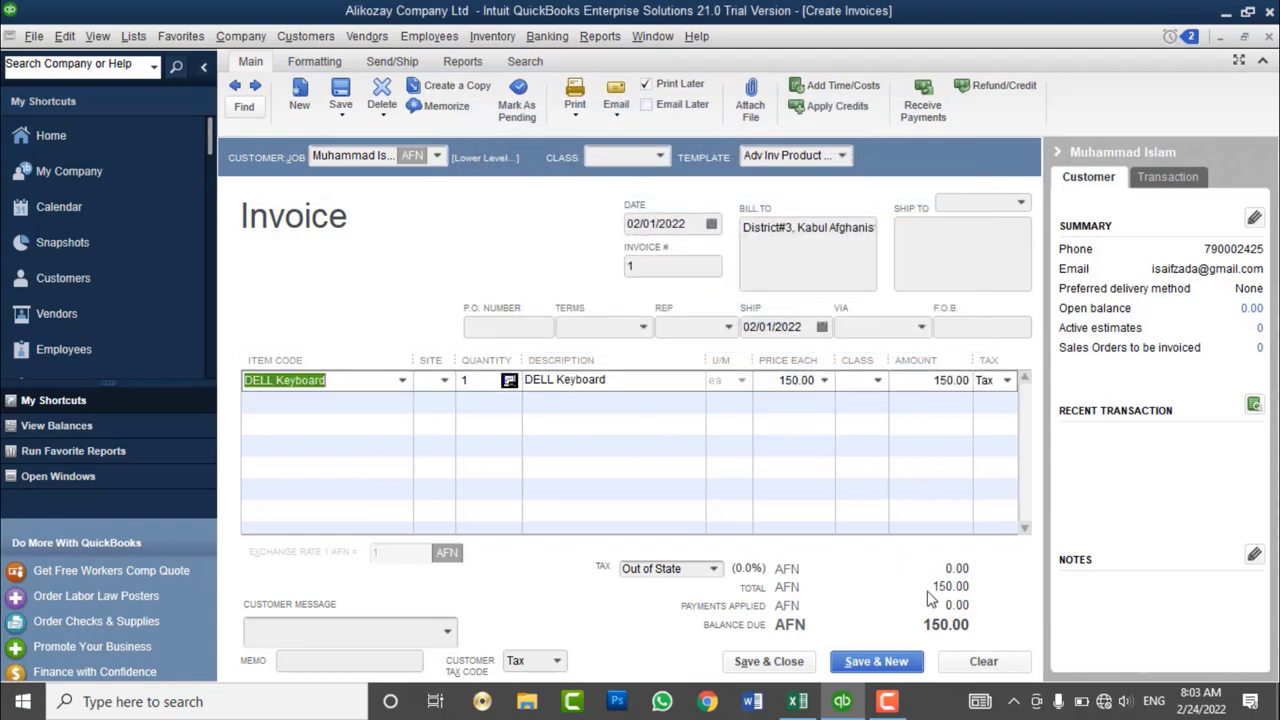
left_click(983, 661)
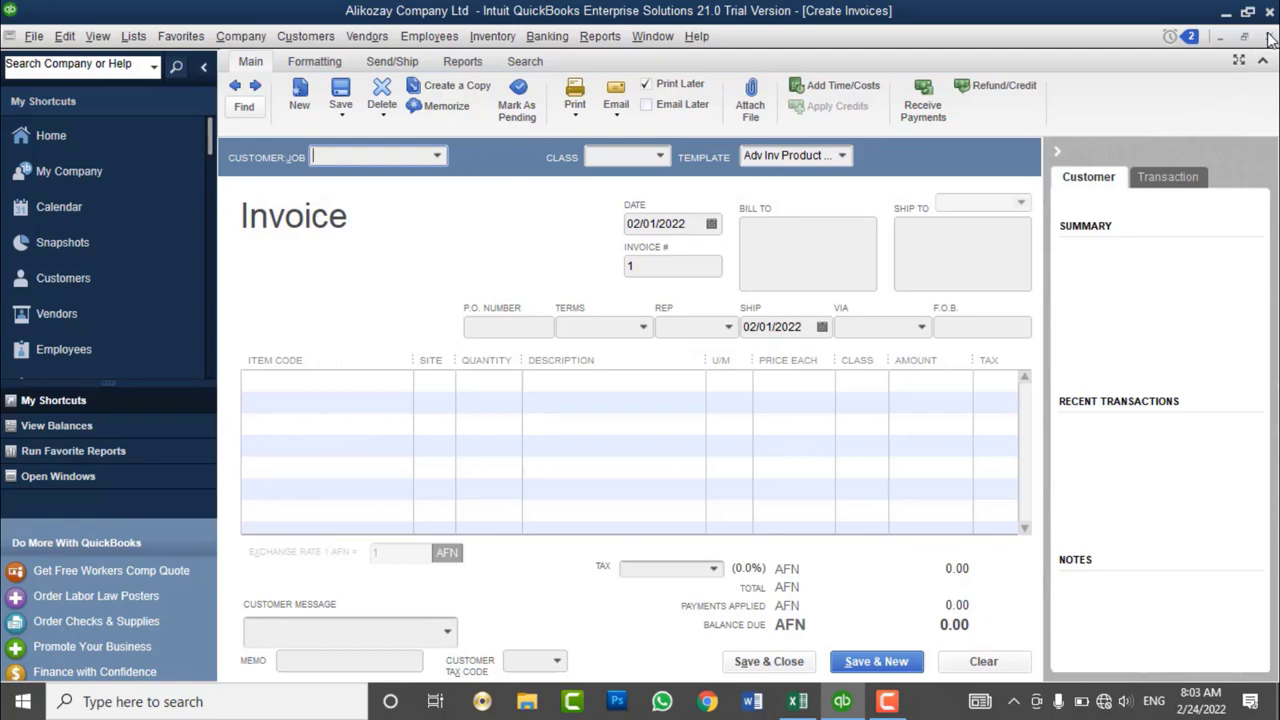
- Review the Item List, then close it and the blank invoice
left_click(370, 381)
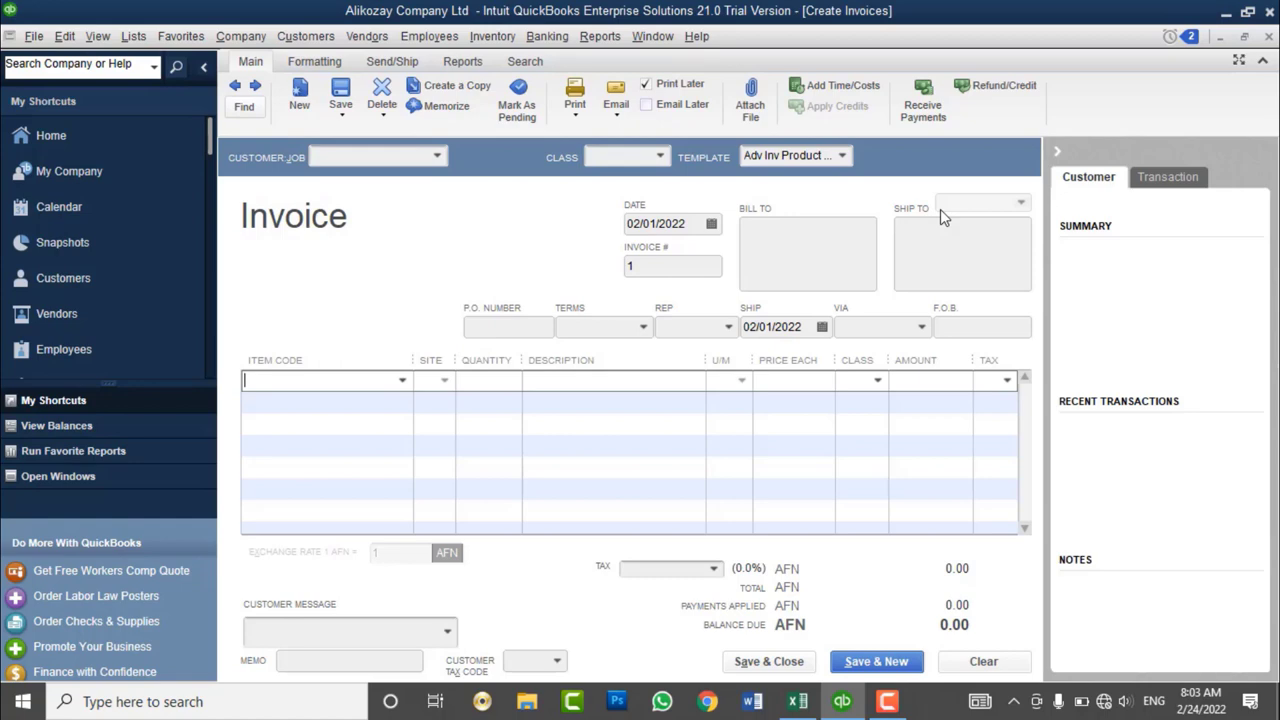
left_click(133, 36)
left_click(152, 80)
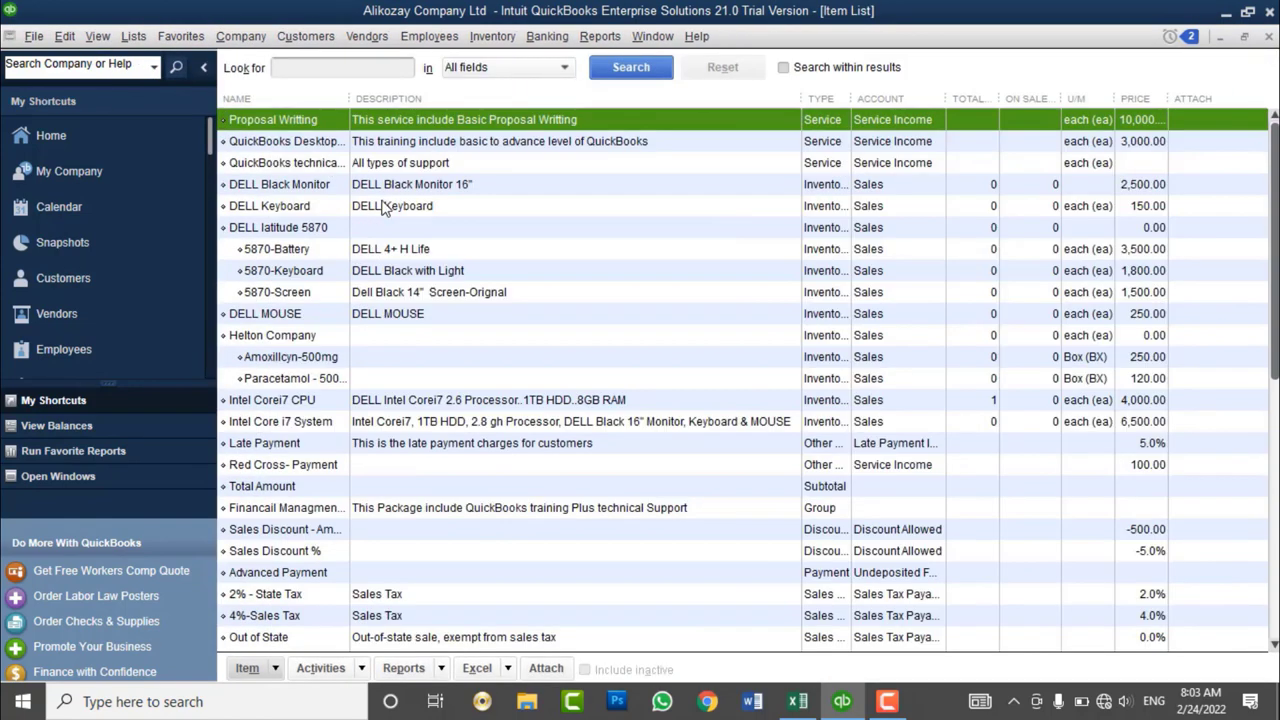
left_click(1269, 40)
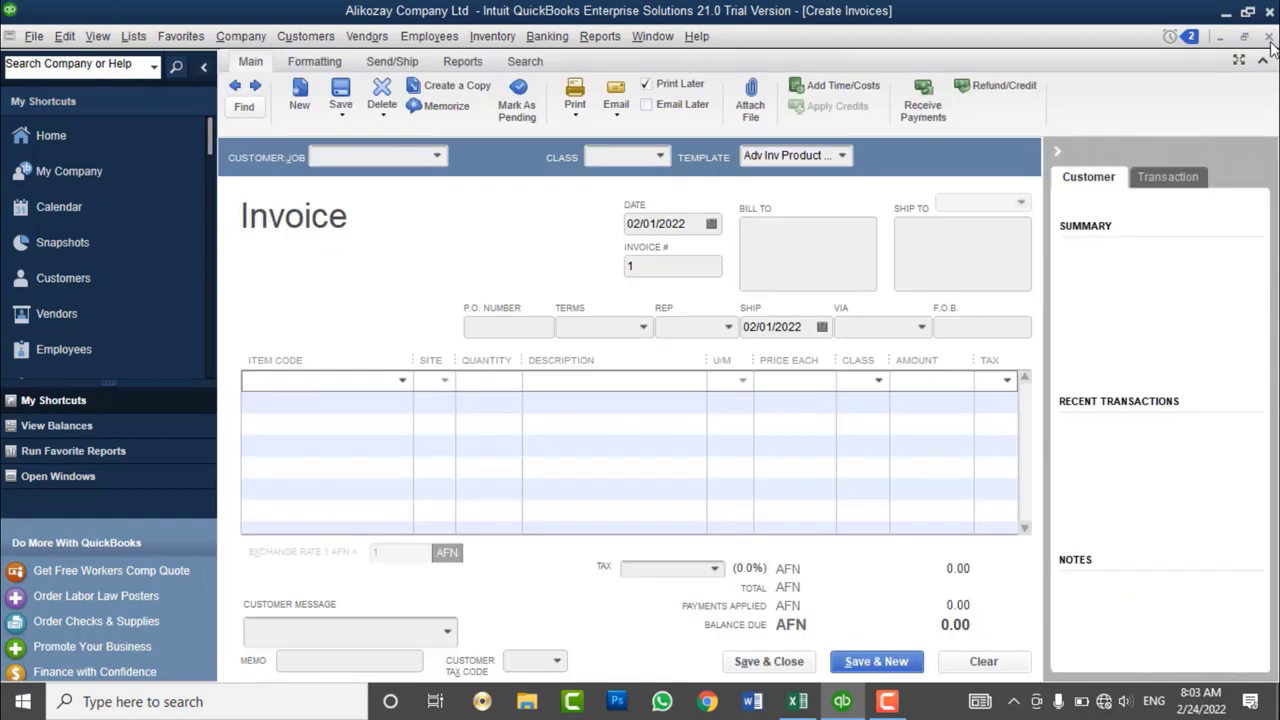
left_click(1268, 40)
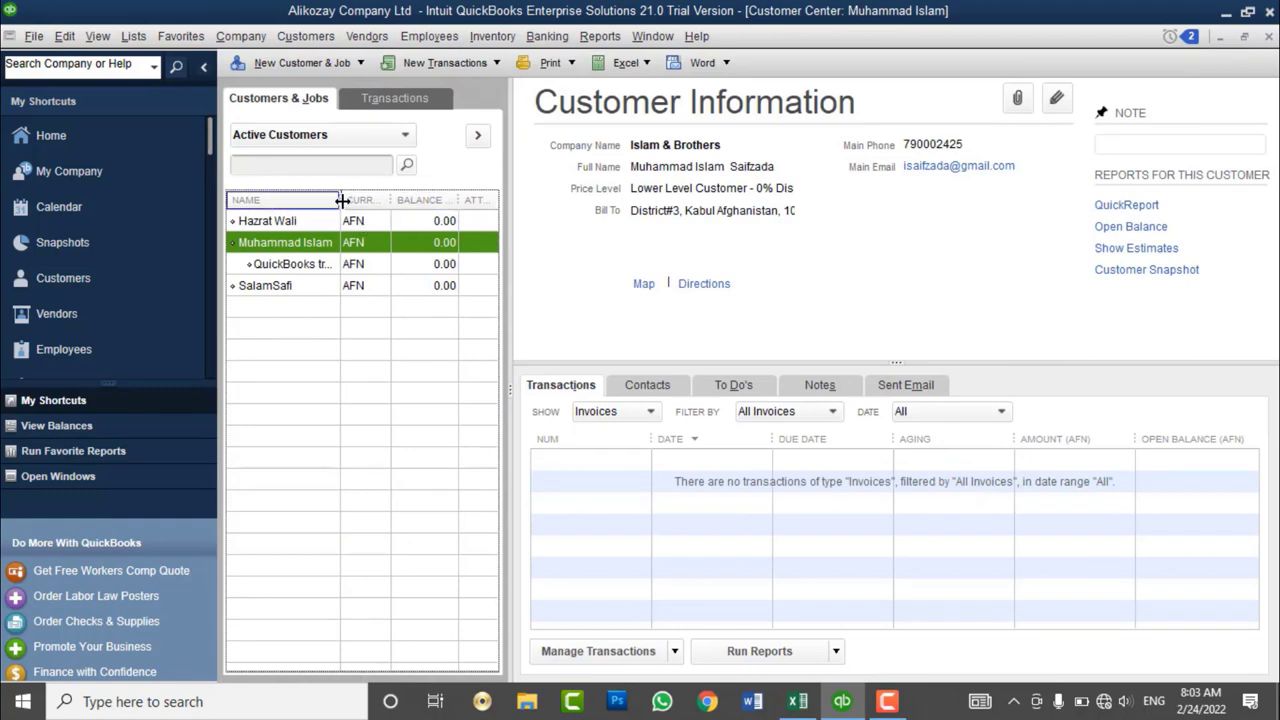
- Widen the customer NAME column and collapse the My Shortcuts sidebar
left_click_drag(342, 200, 379, 200)
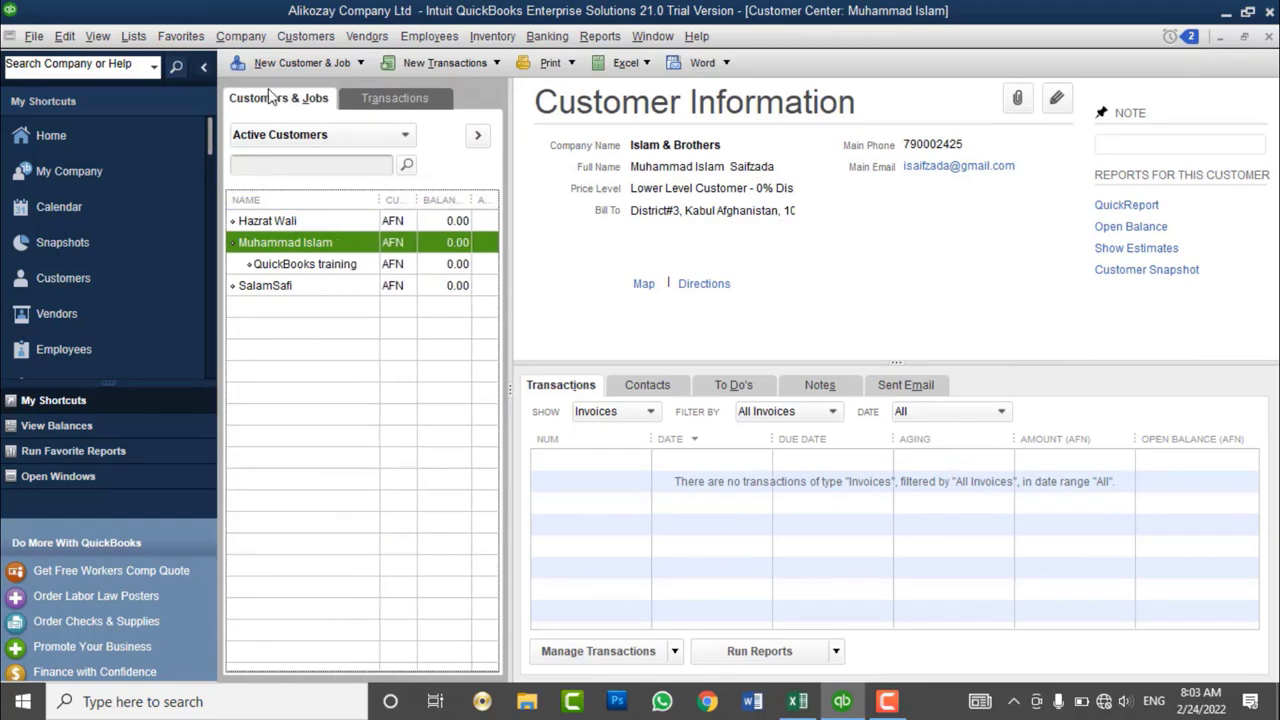
left_click(204, 66)
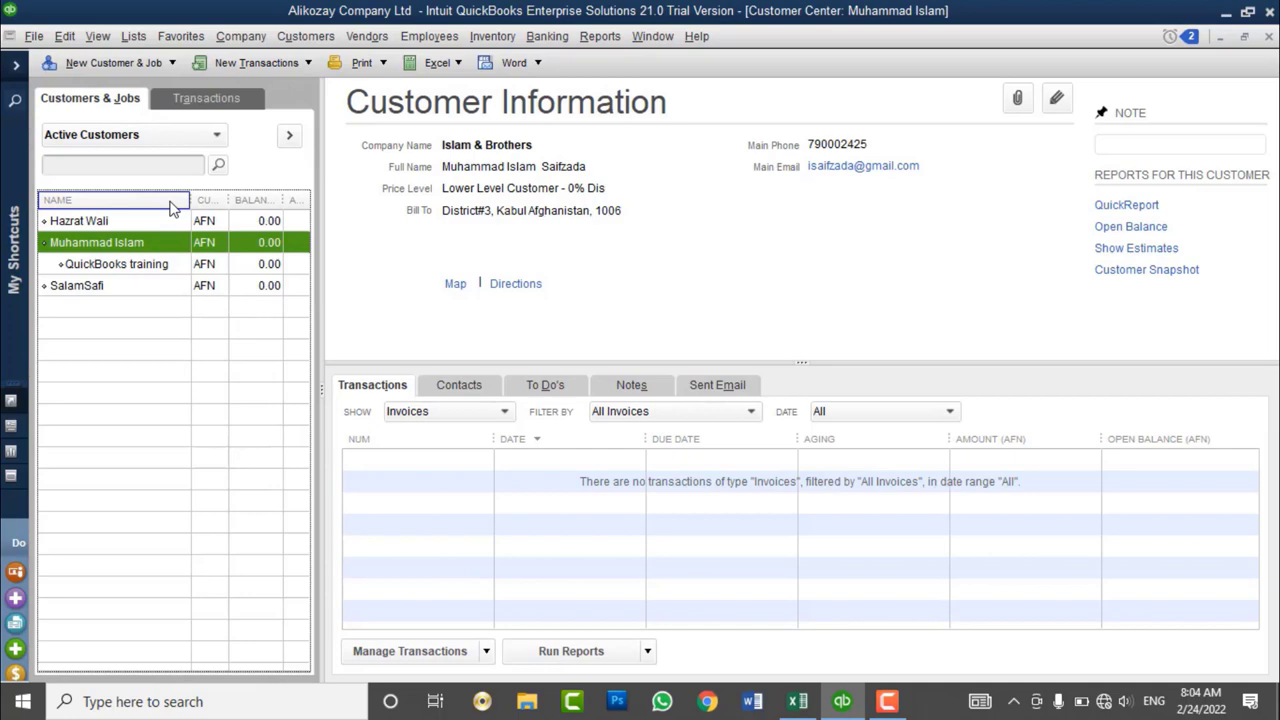
left_click(133, 37)
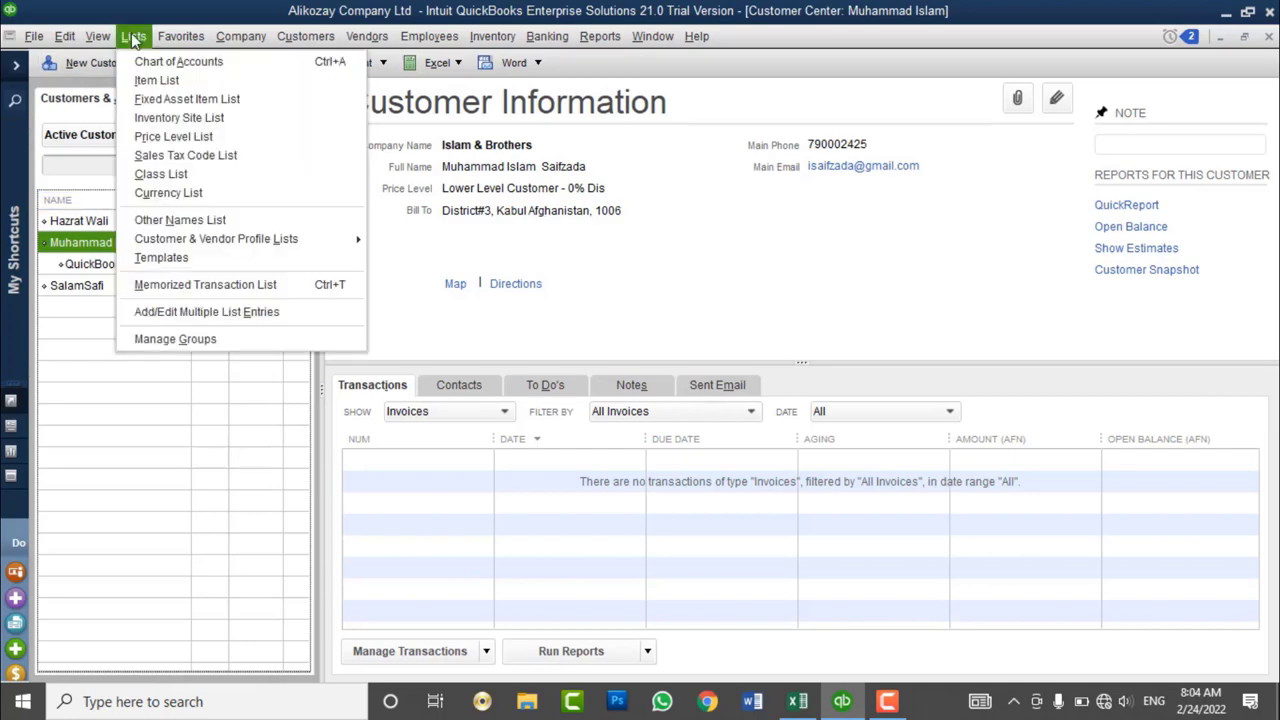
left_click(156, 80)
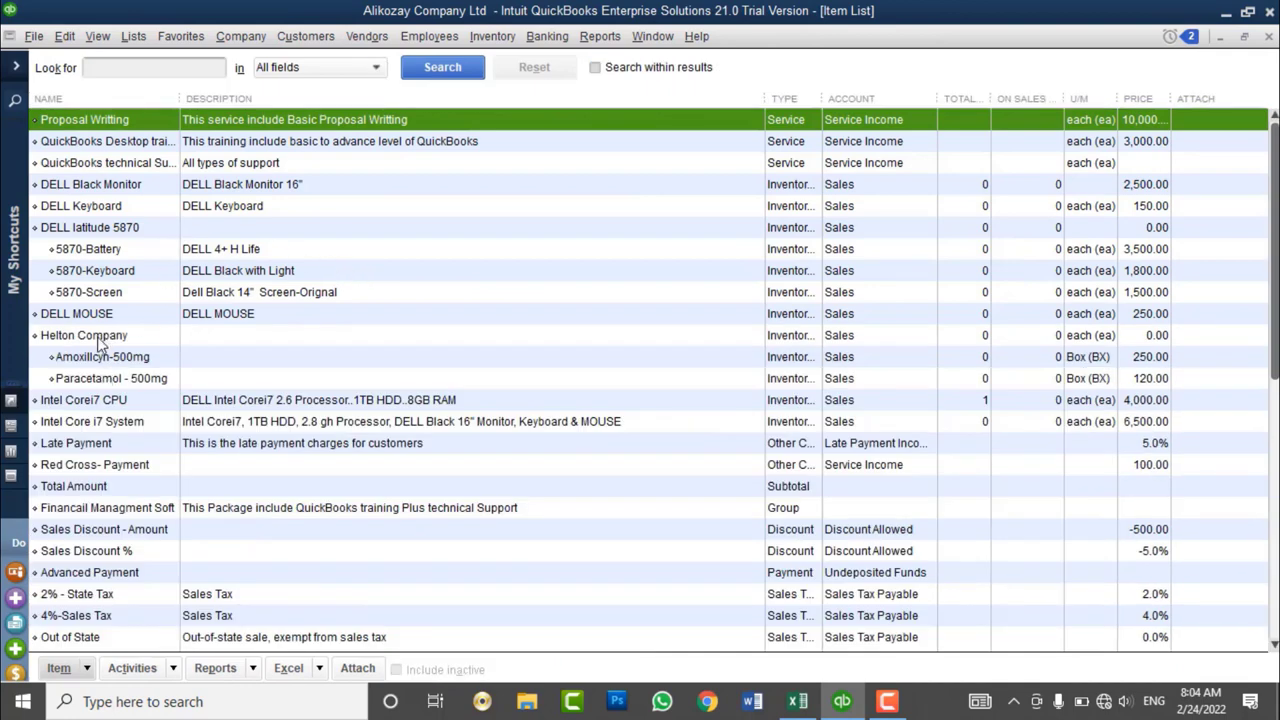
left_click(89, 316)
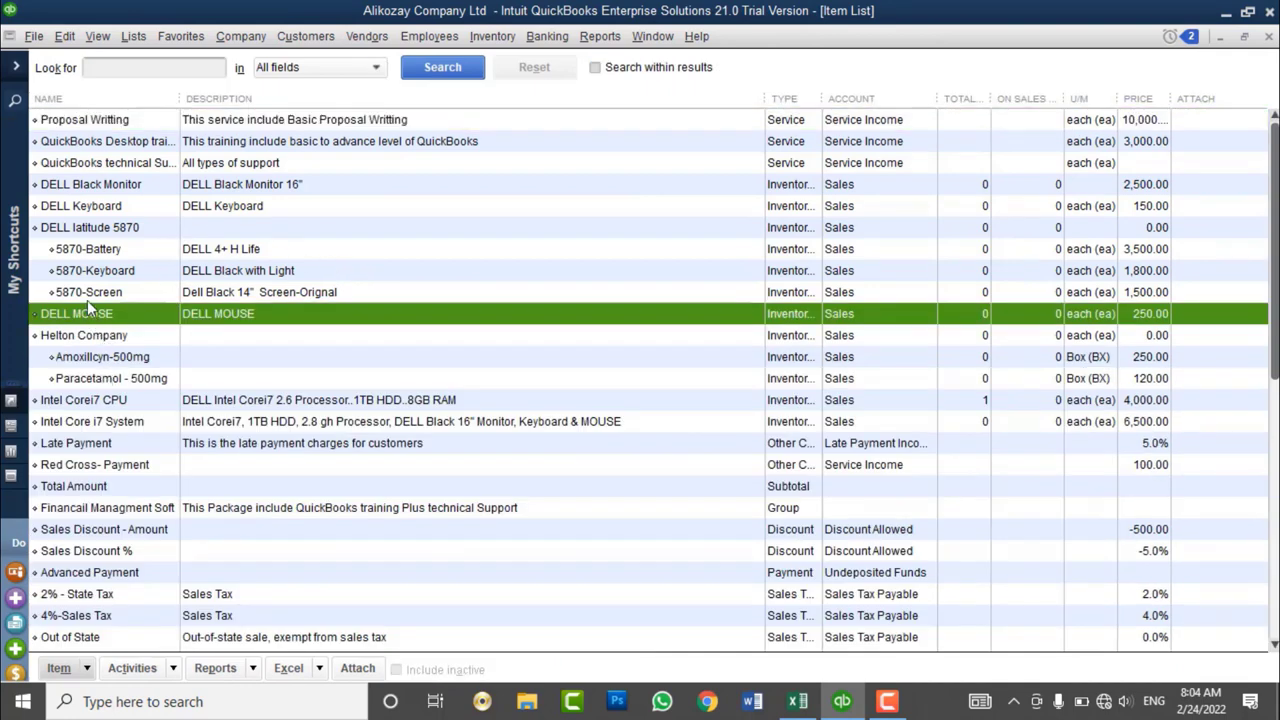
left_click(125, 405)
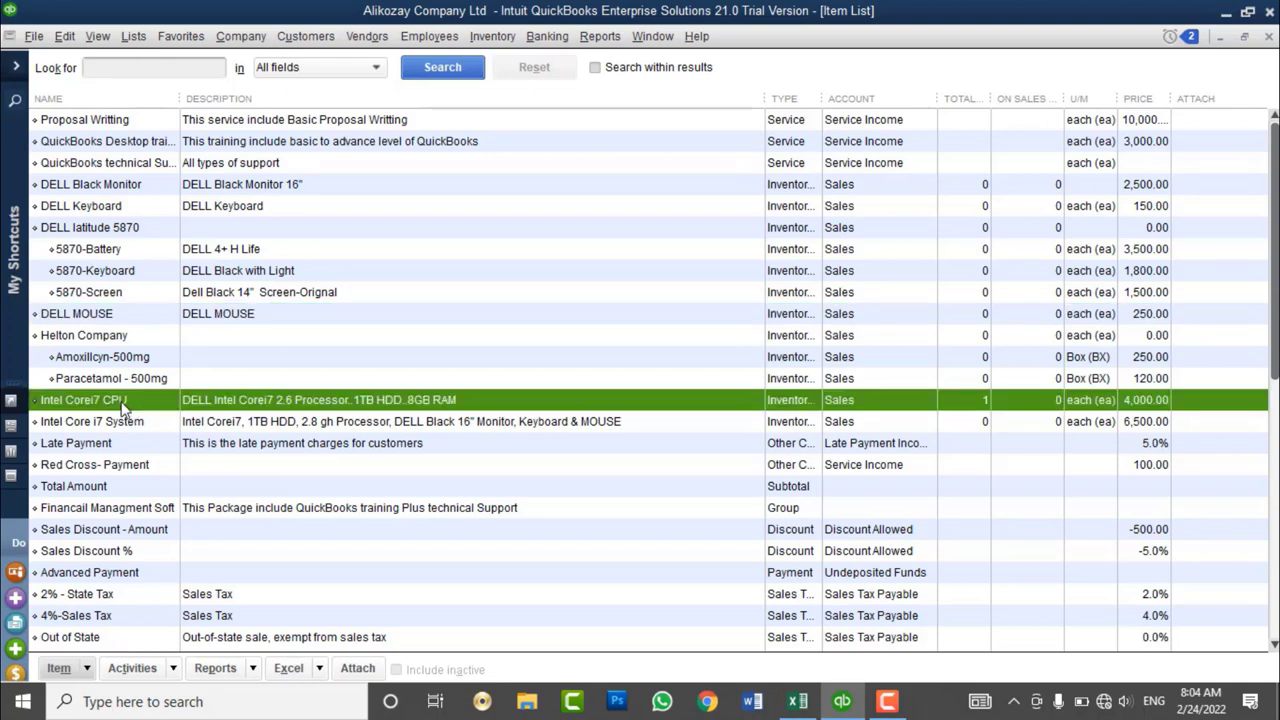
right_click(125, 402)
left_click(178, 306)
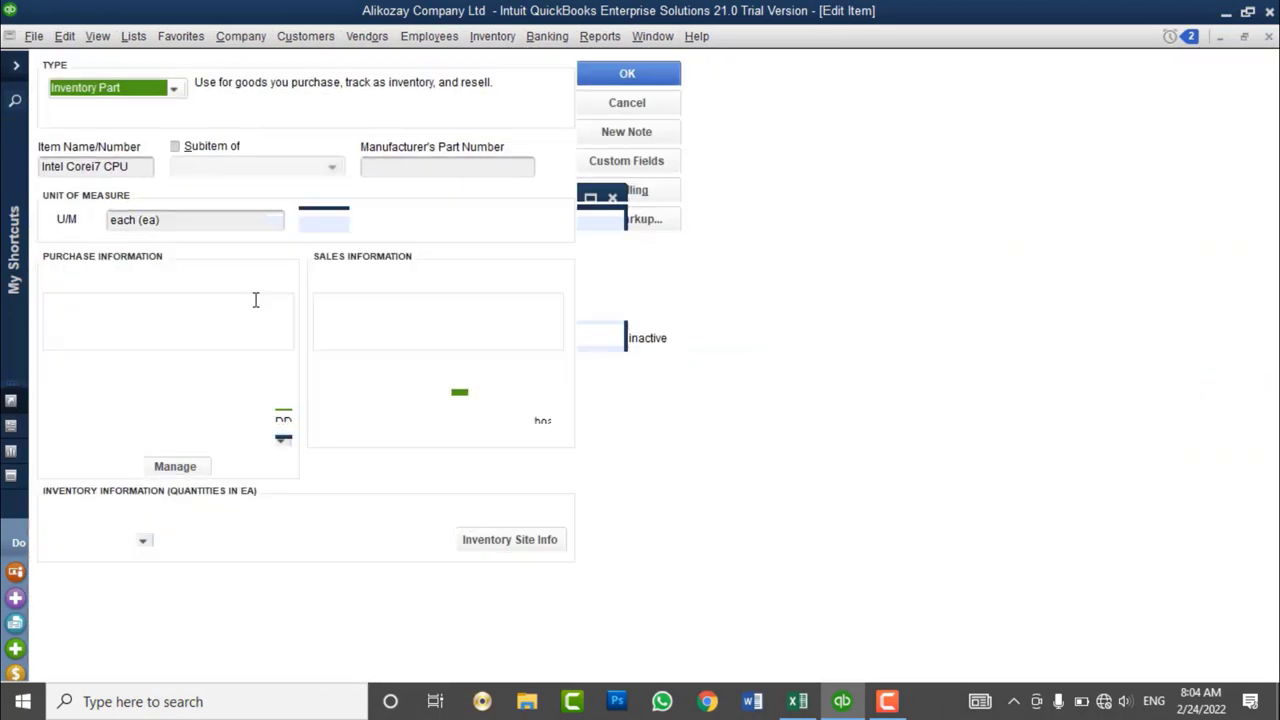
left_click_drag(172, 364, 230, 367)
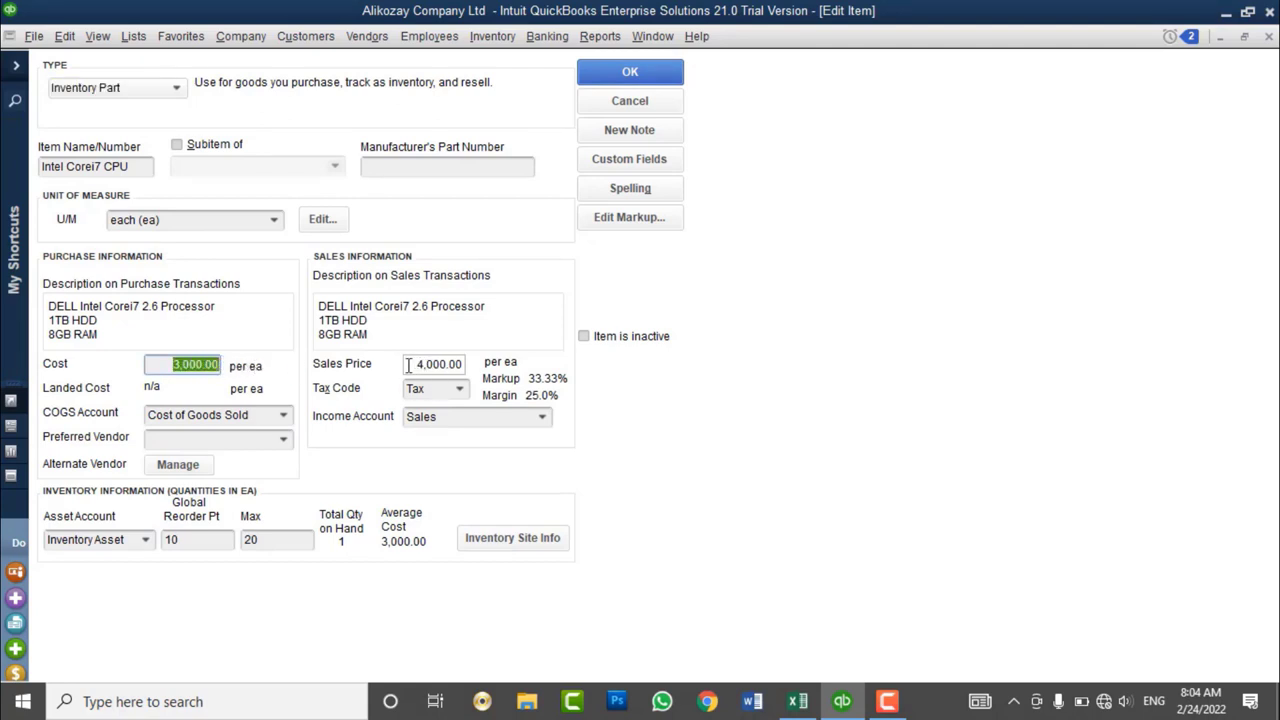
left_click_drag(408, 366, 477, 362)
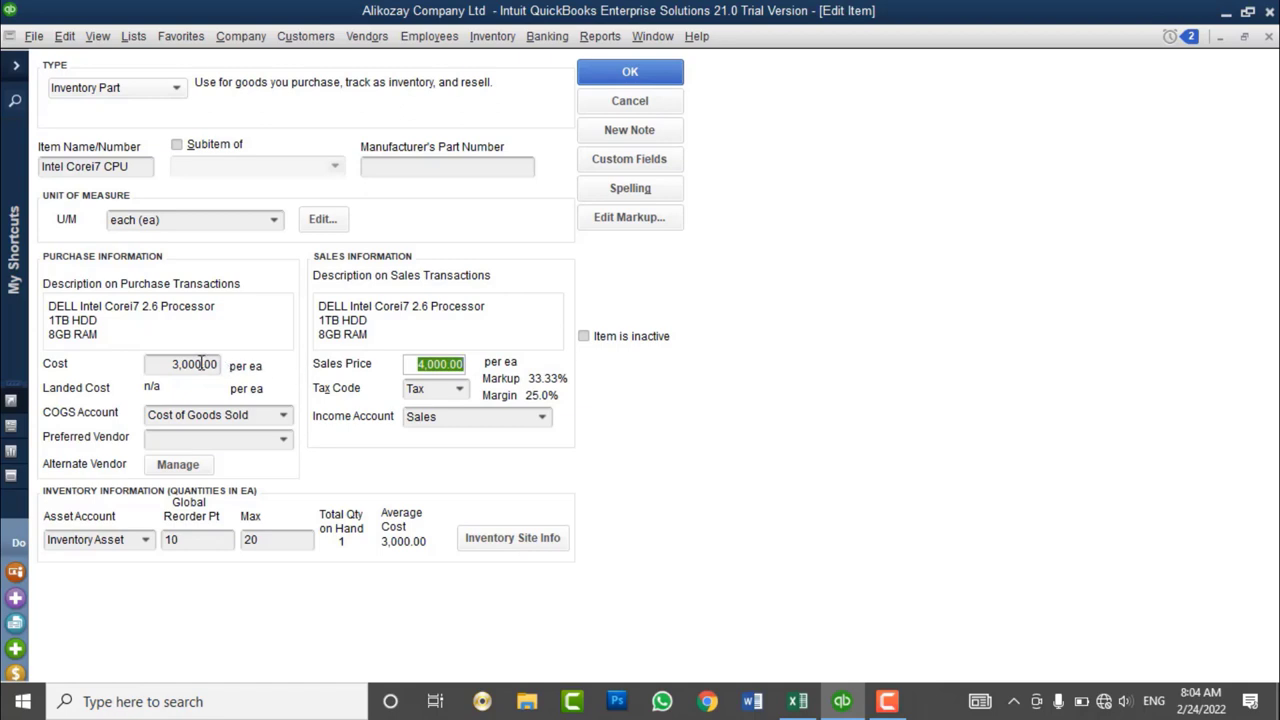
left_click_drag(163, 365, 229, 365)
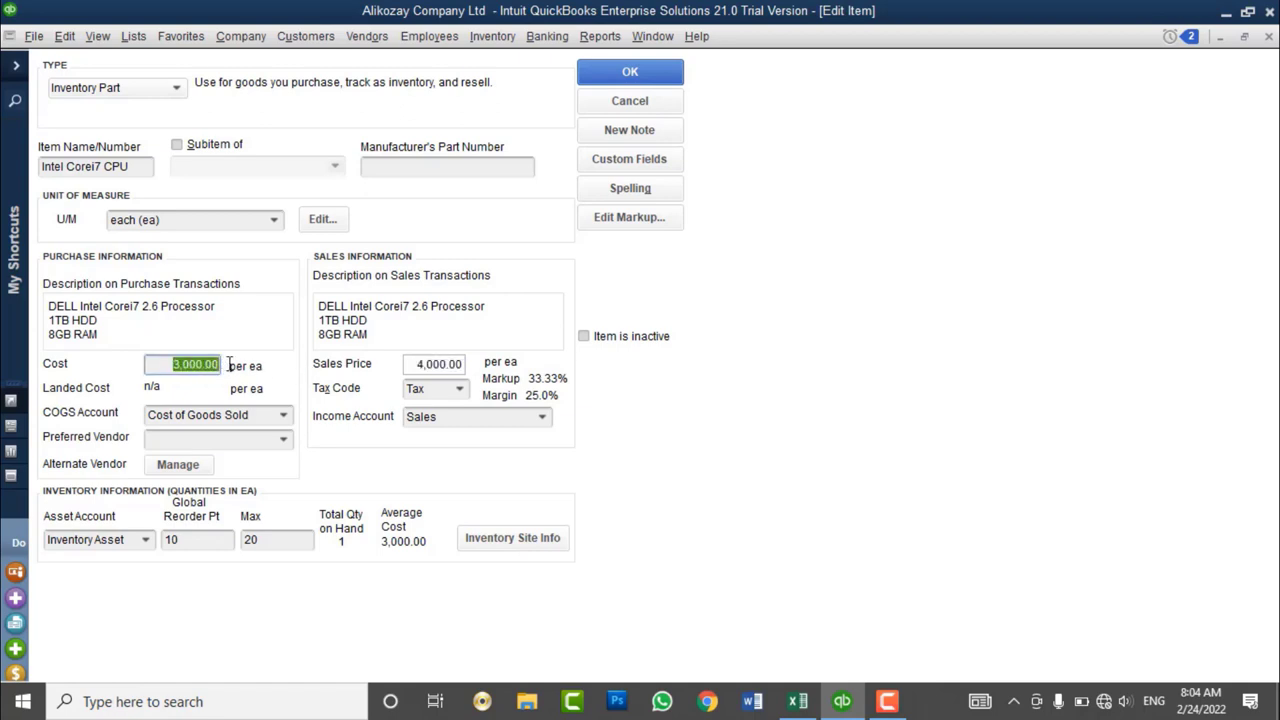
left_click(629, 103)
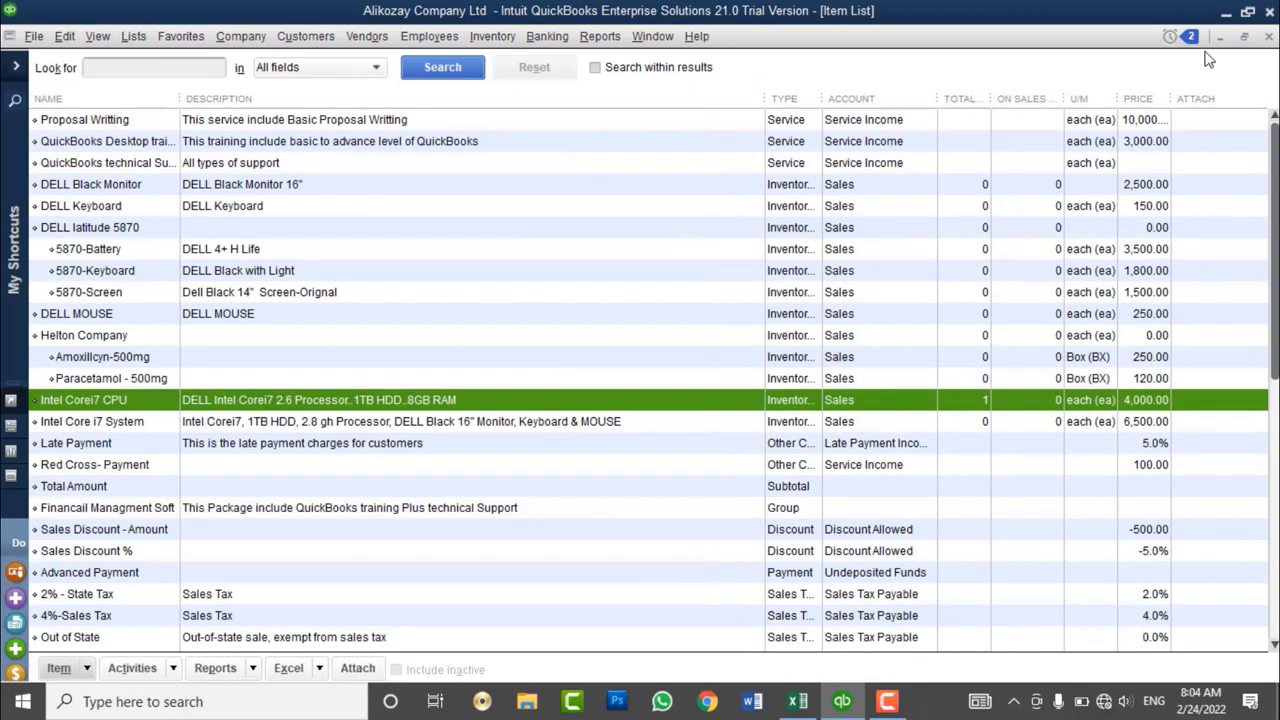
left_click(1269, 37)
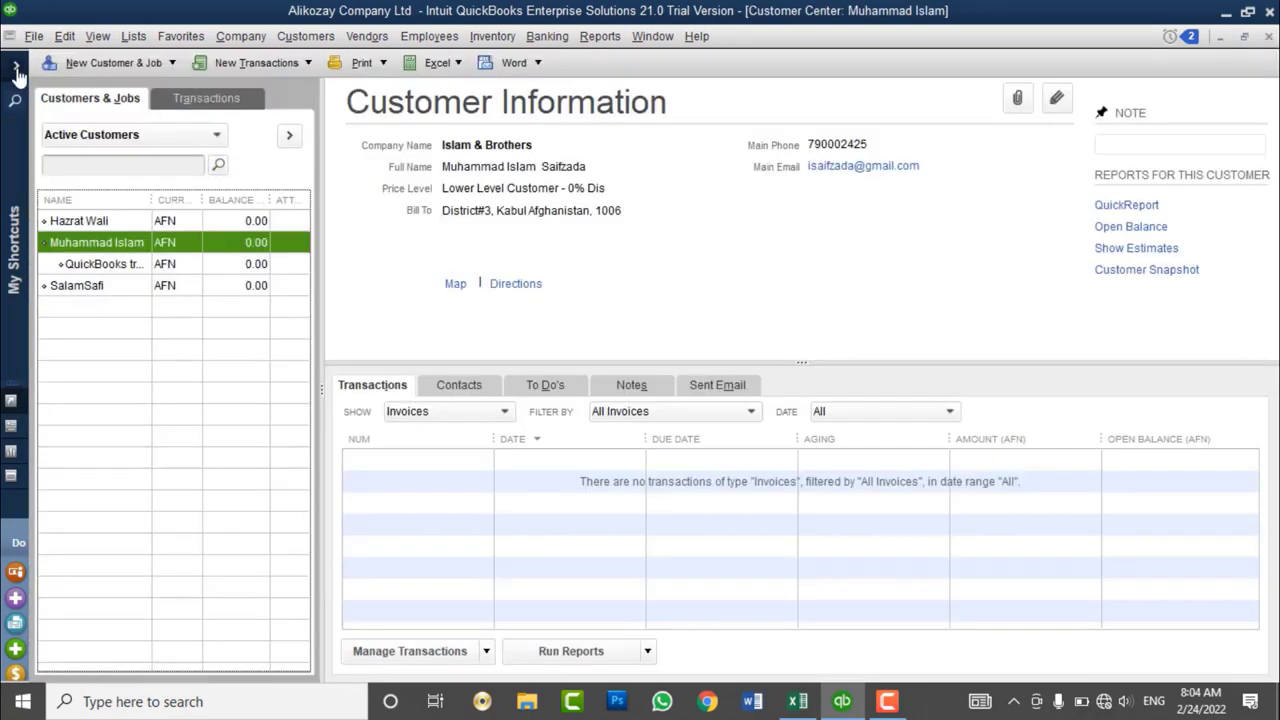
- Select the last customer to check its price level, then open the Price Level List
left_click(86, 289)
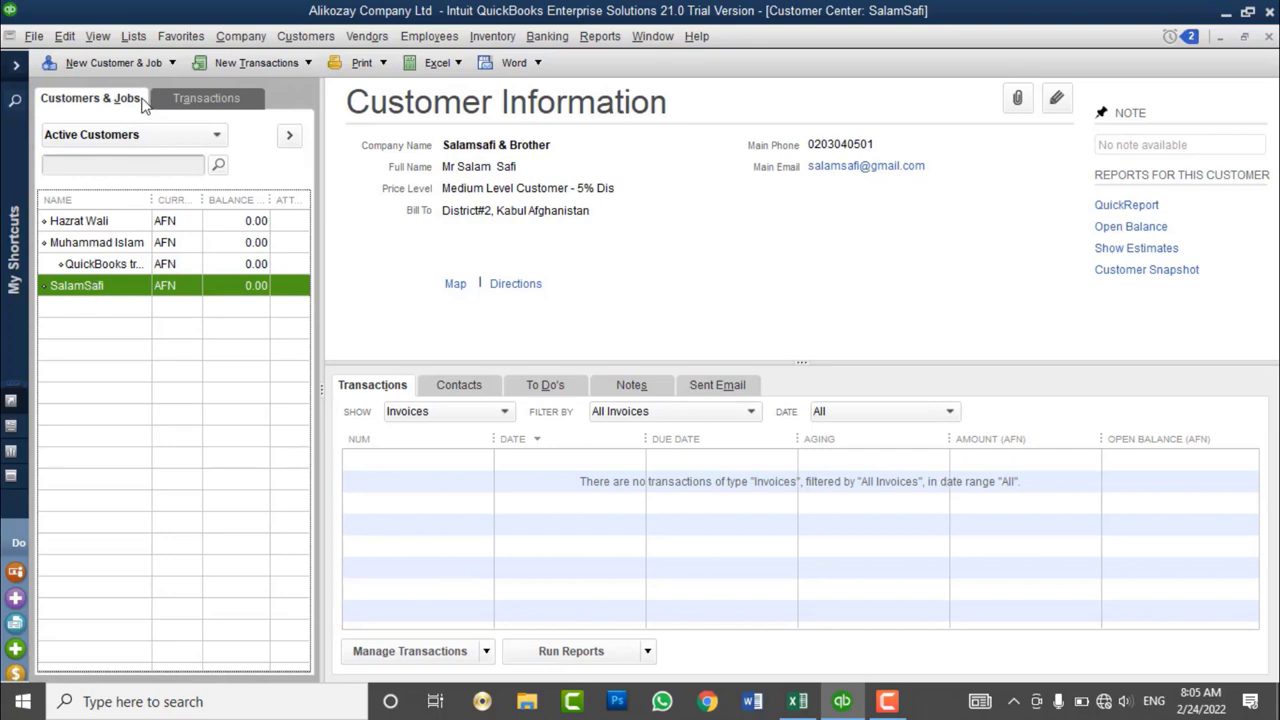
left_click(137, 37)
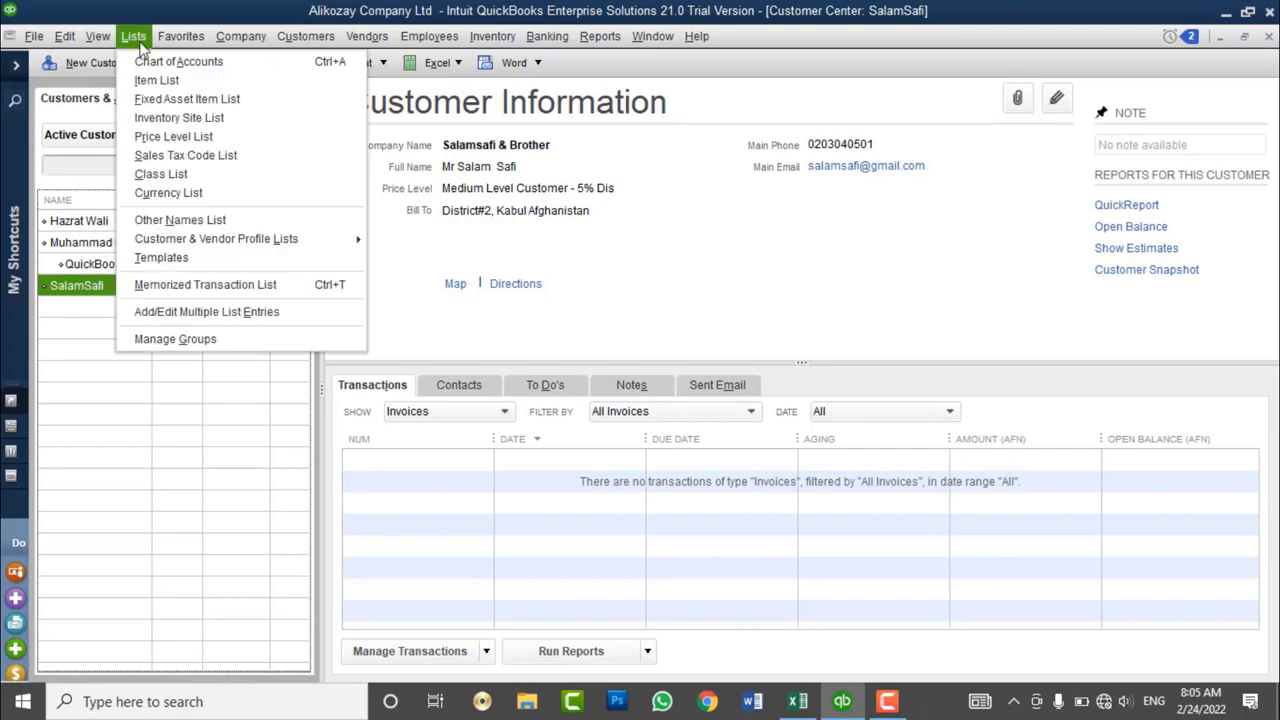
left_click(173, 137)
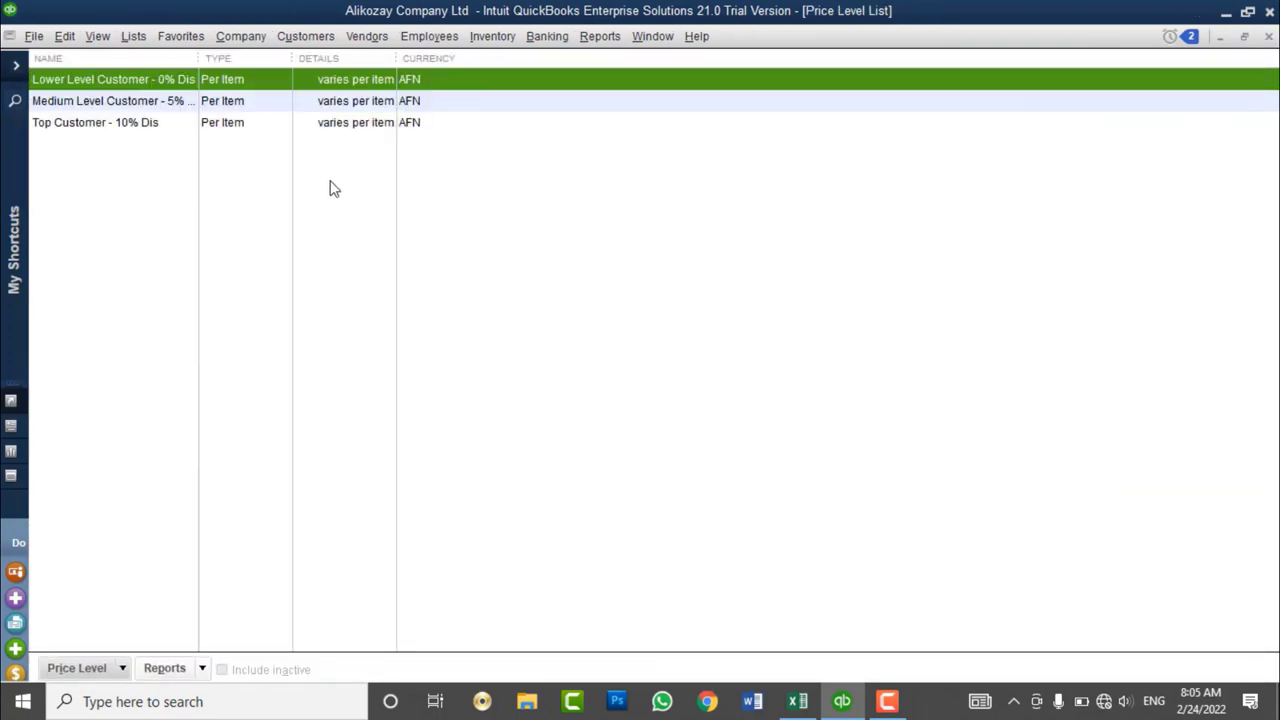
right_click(586, 262)
- Name the new per-item price level 'Fixed Cost - Sales' and mark all items
left_click(607, 297)
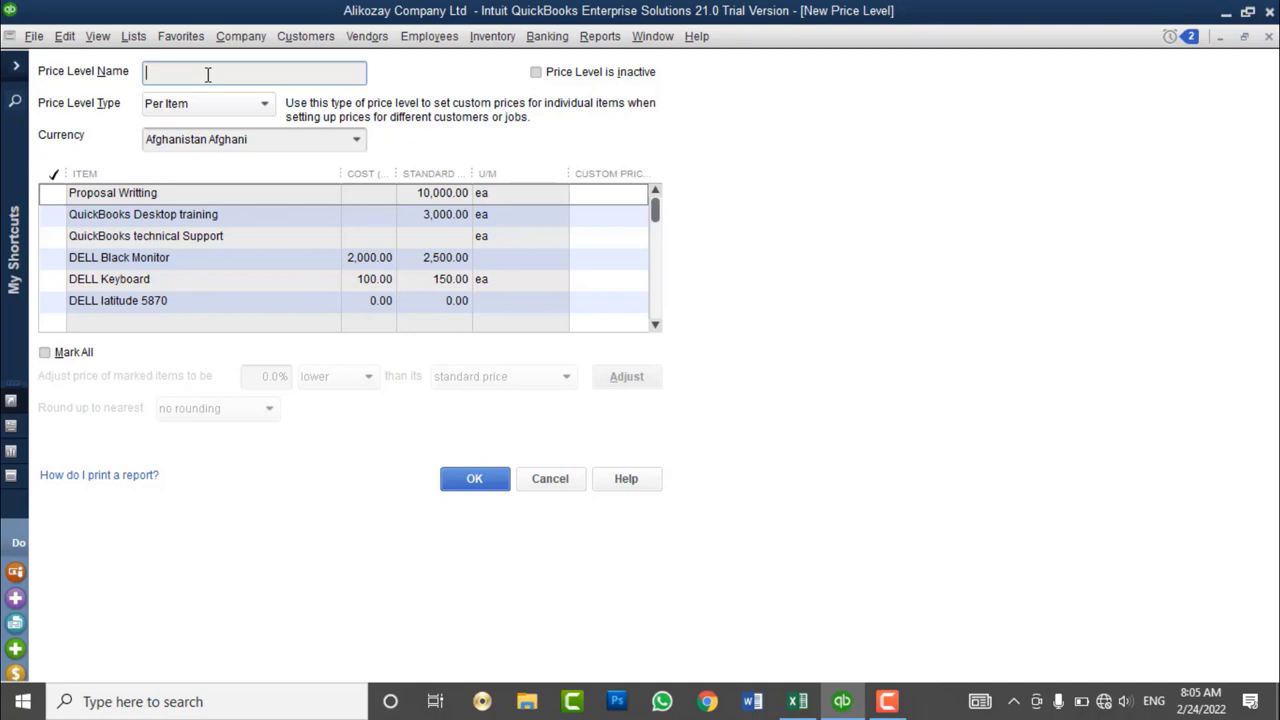
type("I")
type("Fixed")
type(" Cost")
type(" -Sales")
left_click(207, 76)
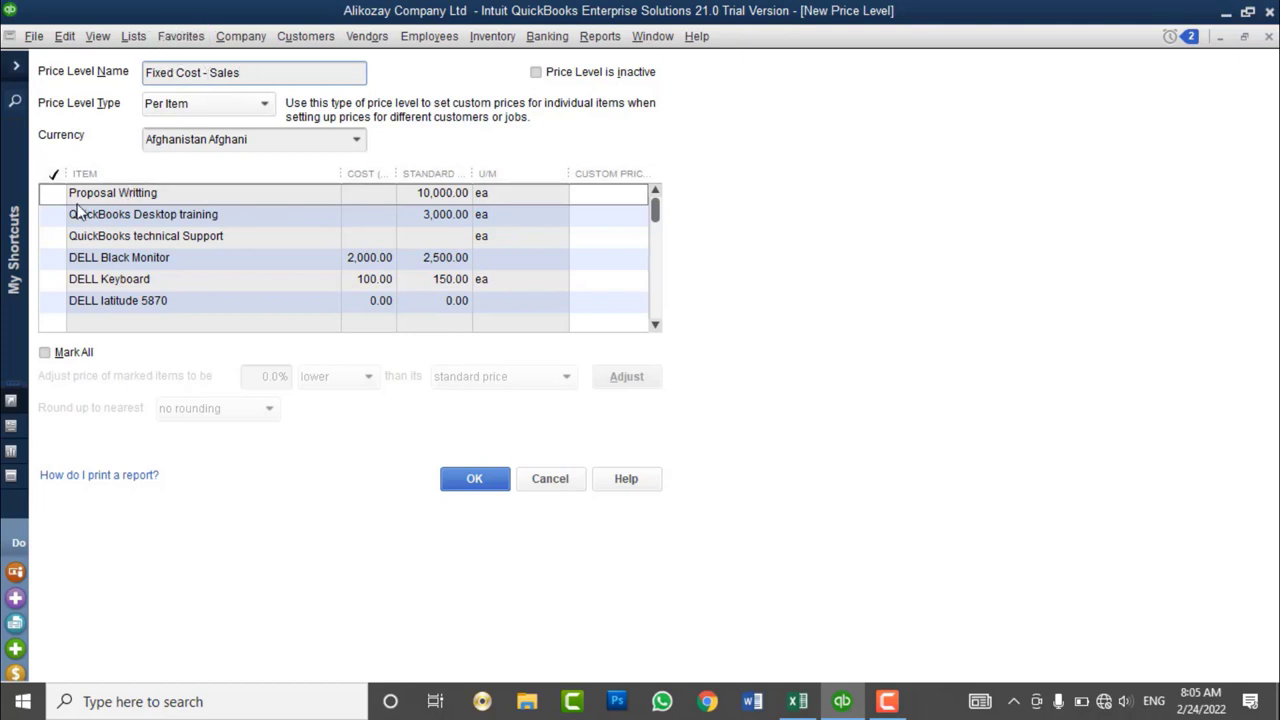
left_click(78, 353)
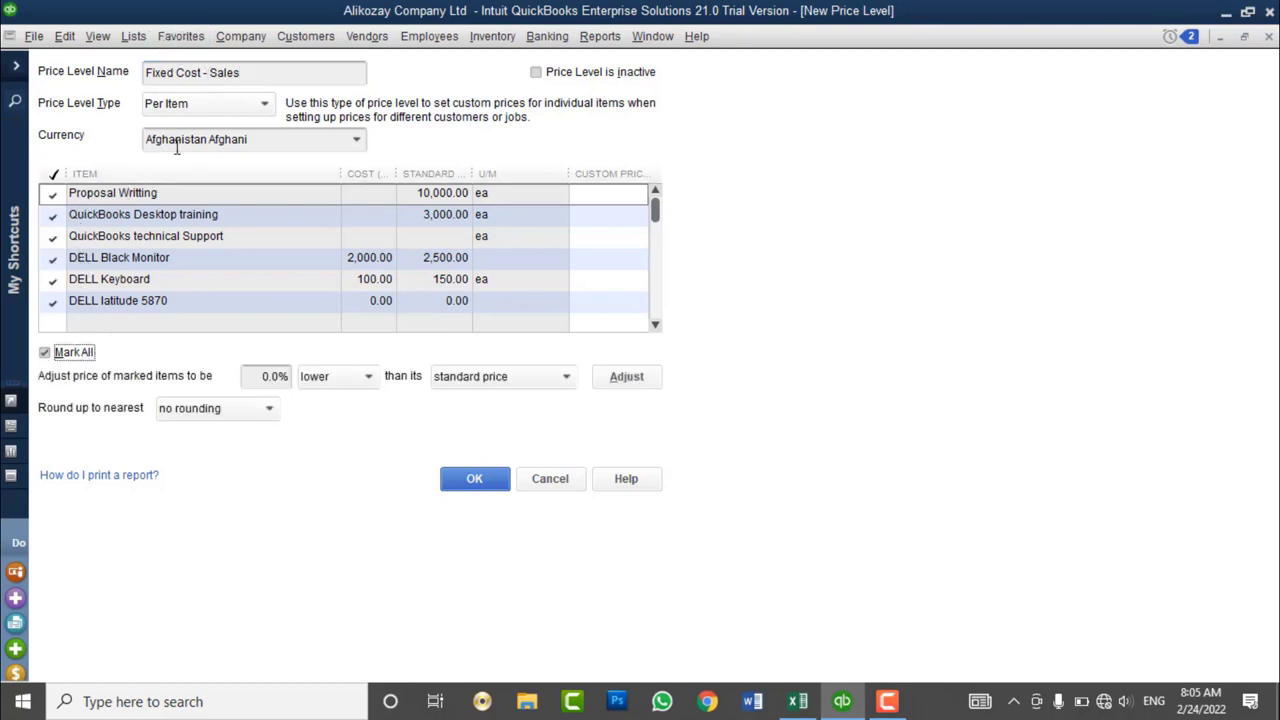
left_click_drag(251, 72, 143, 82)
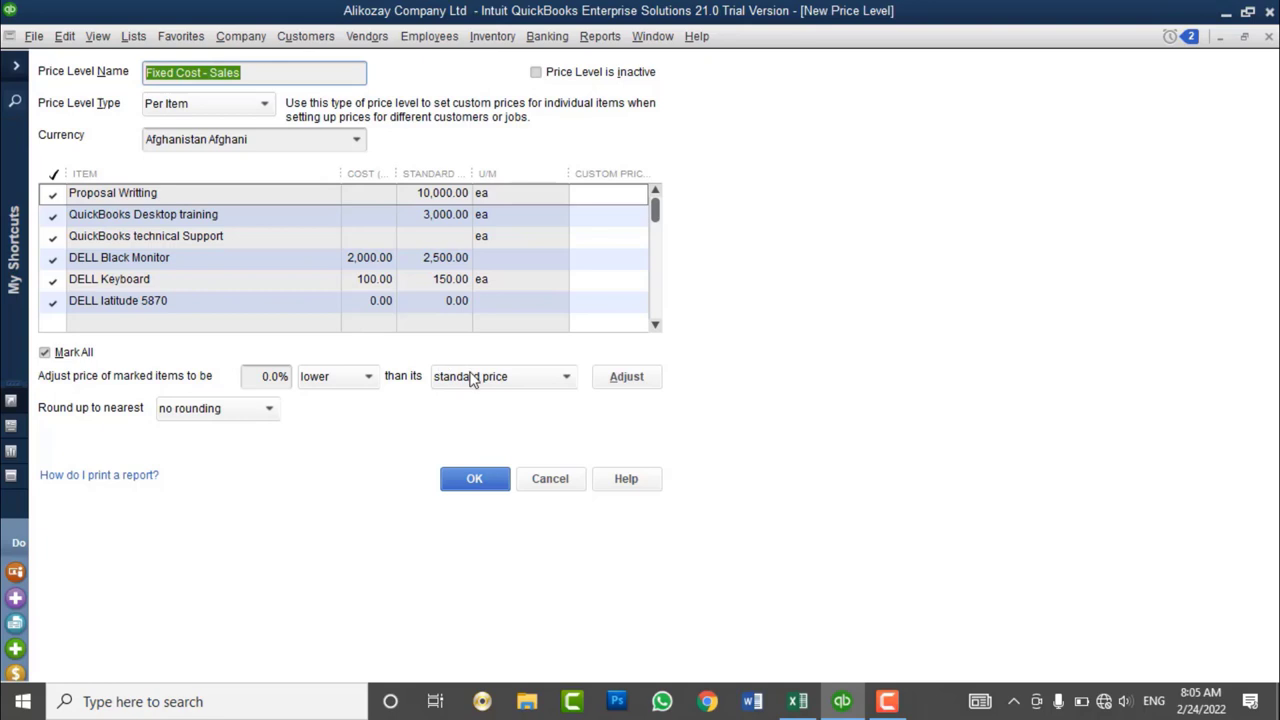
- Adjust all marked items to 0.0% lower than their cost and save the level
left_click(473, 378)
left_click(464, 427)
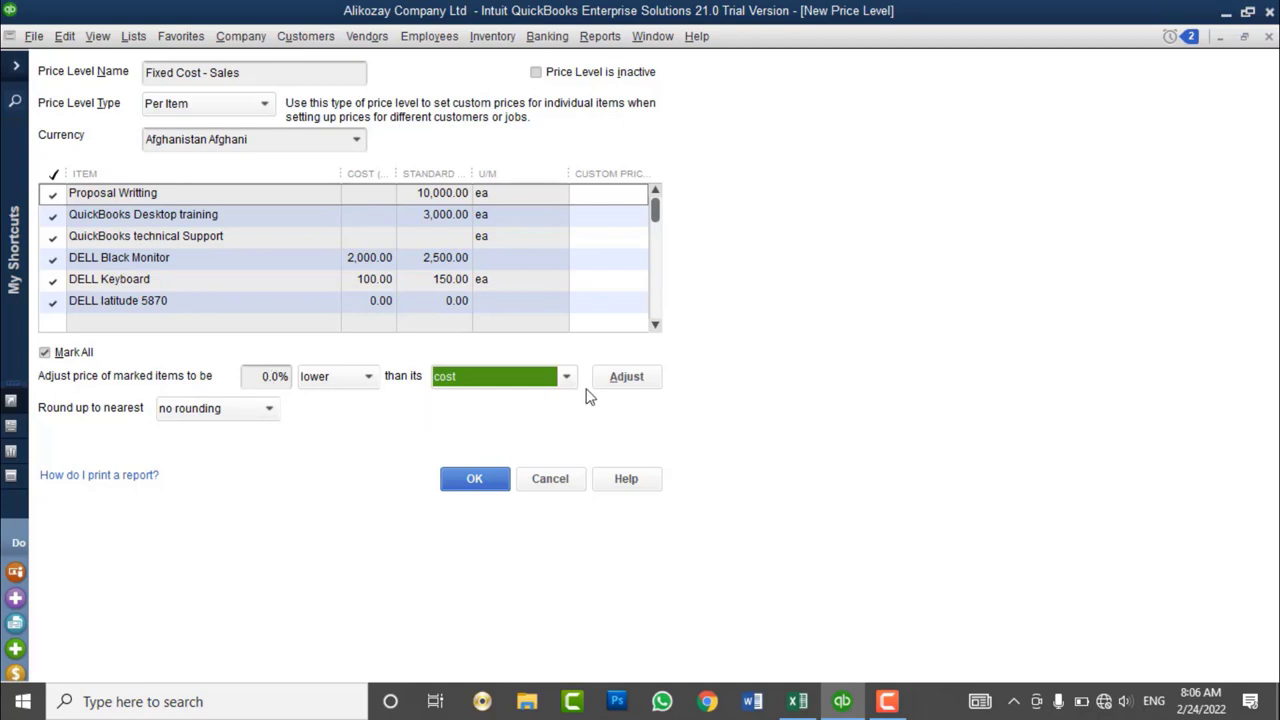
left_click(622, 379)
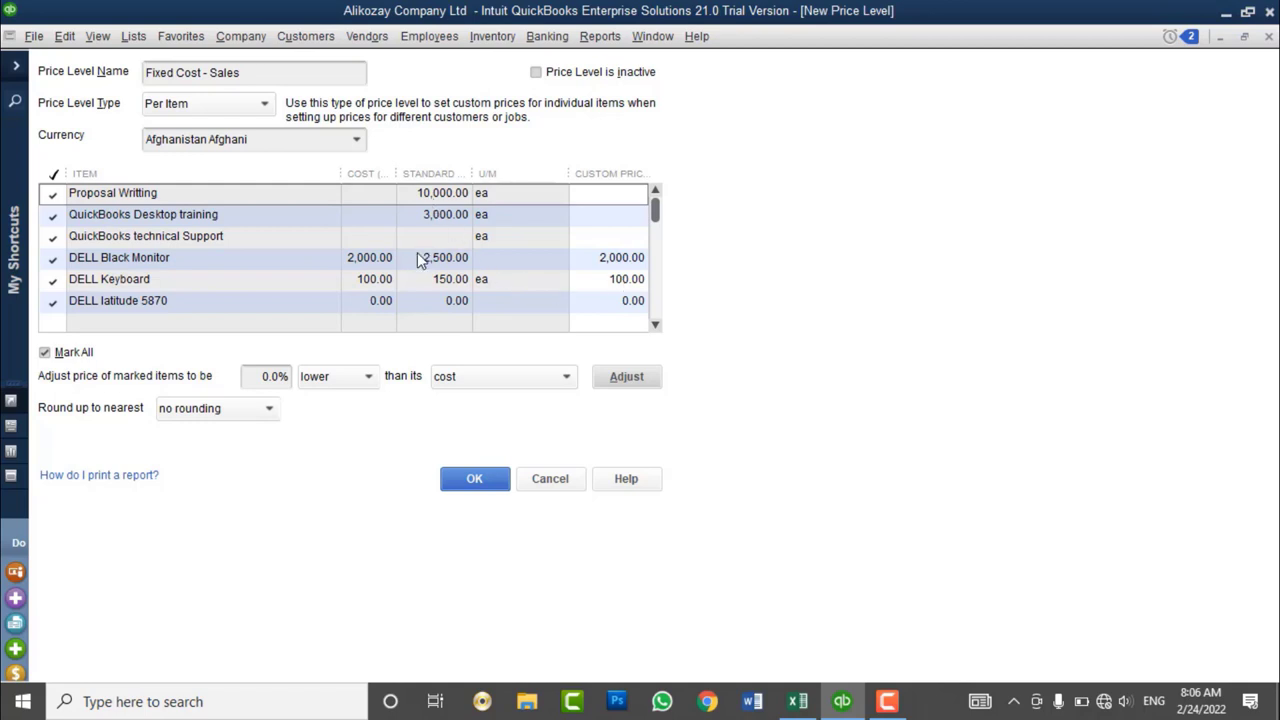
left_click(478, 490)
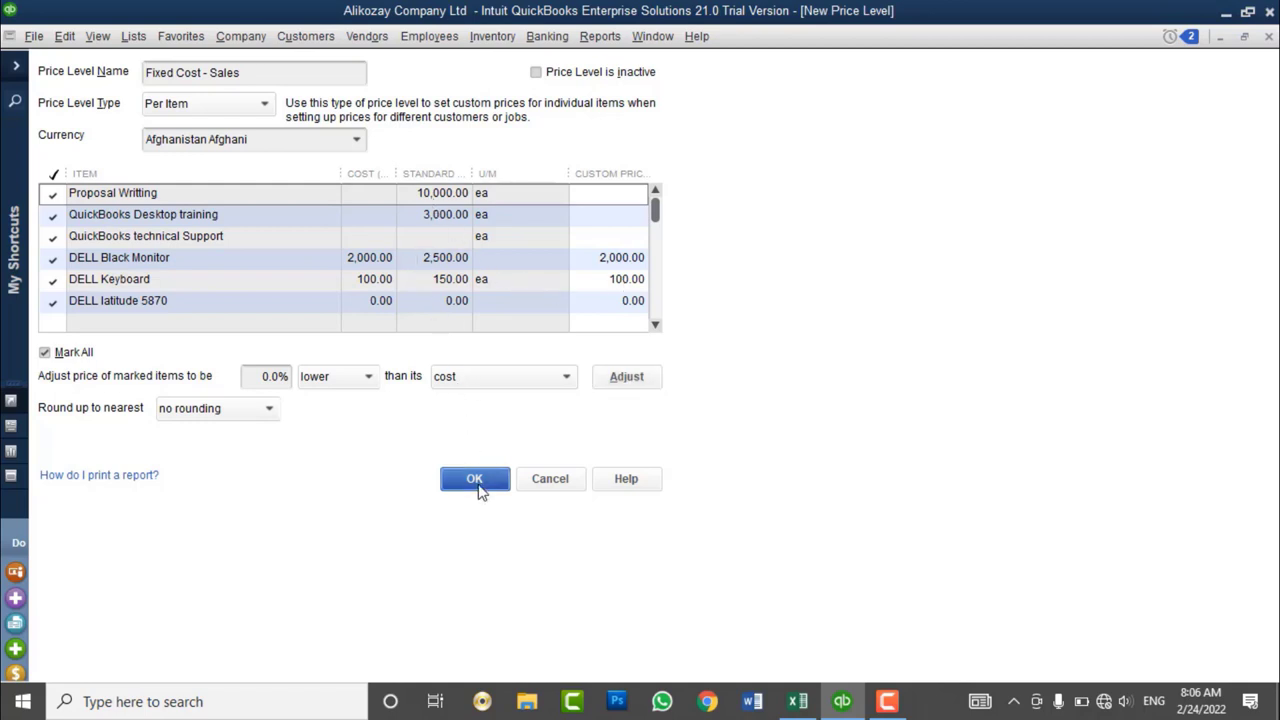
- Switch the customer's Payment Settings price level from Medium Level Customer - 5% Dis to Fixed Cost - Sales
left_click(1268, 36)
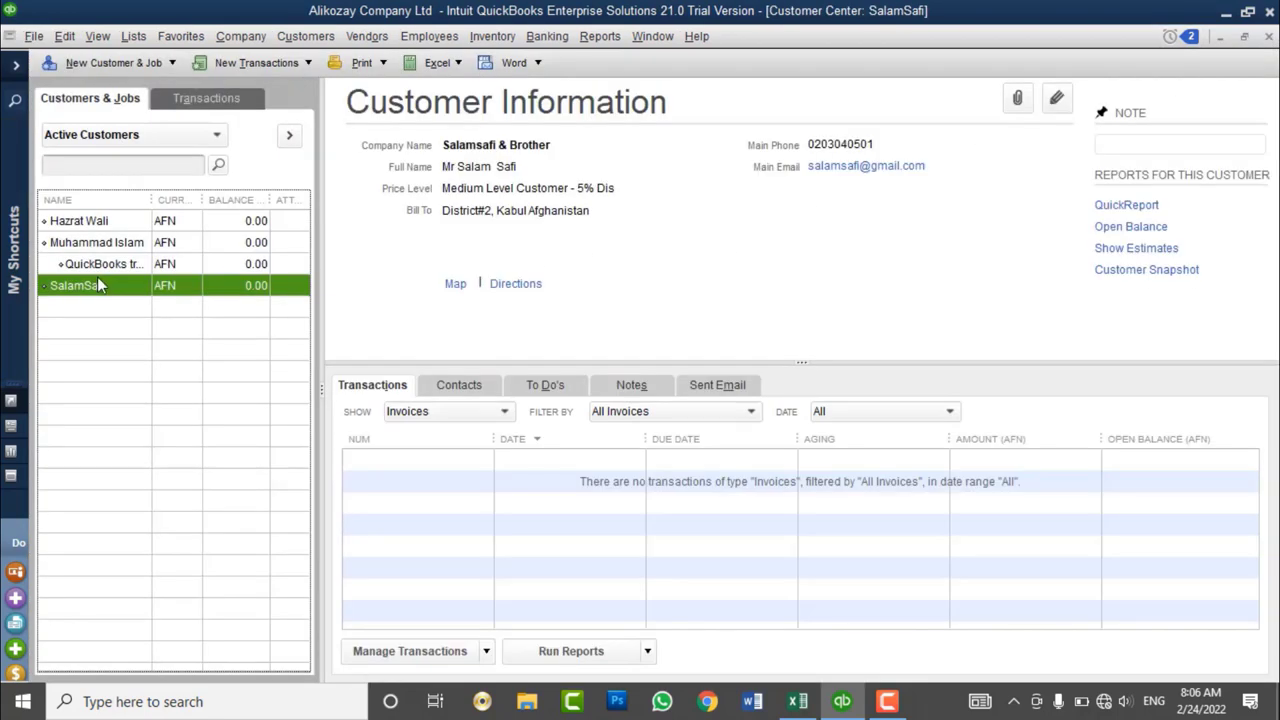
right_click(100, 288)
left_click(160, 213)
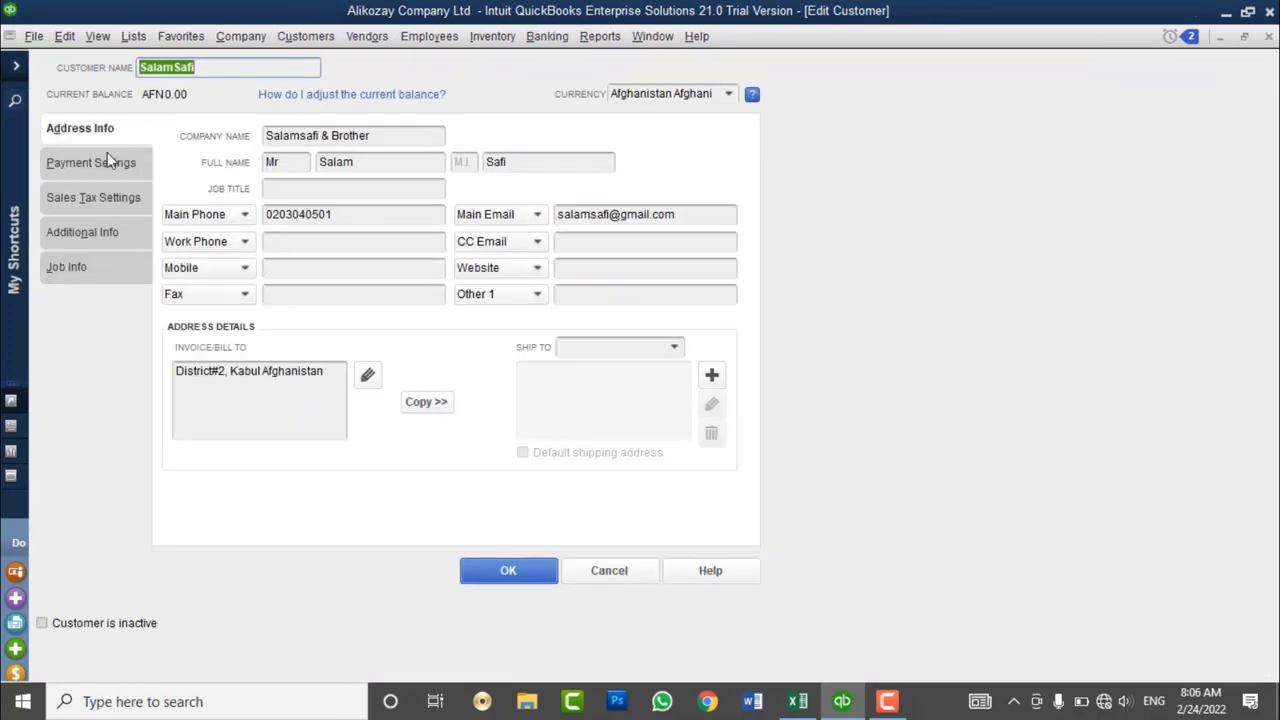
left_click(100, 164)
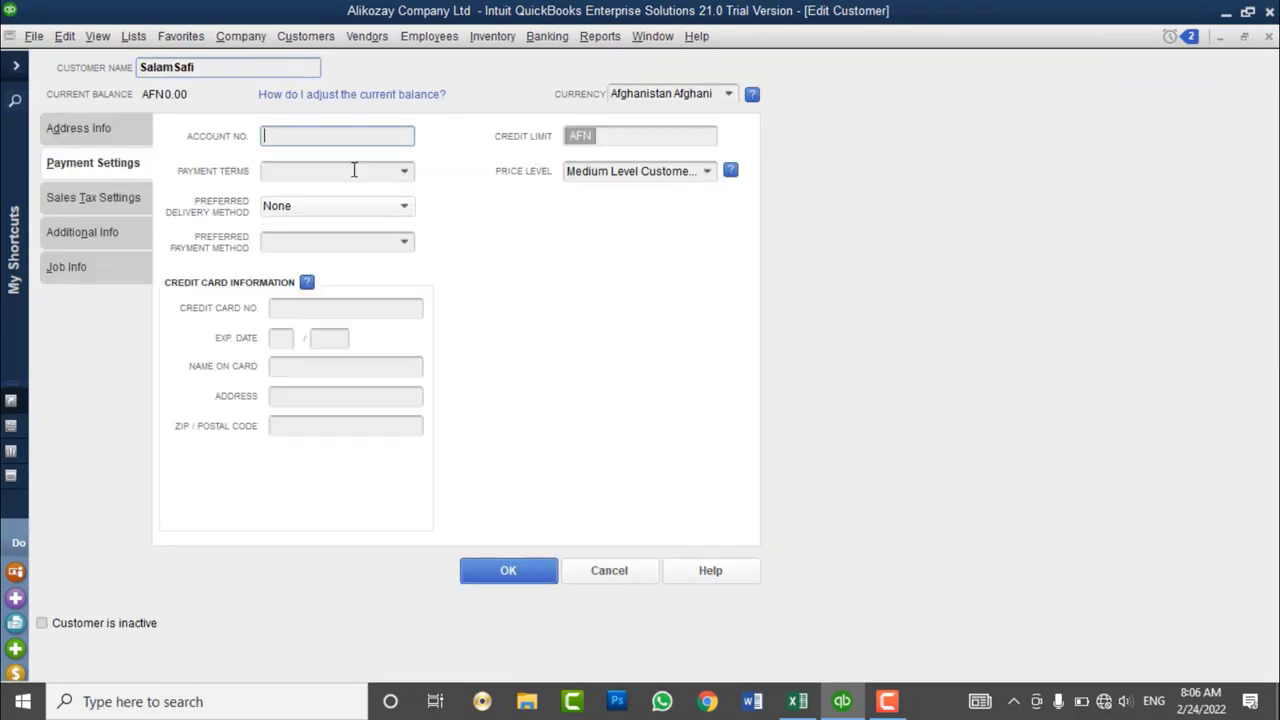
left_click(700, 171)
left_click(707, 171)
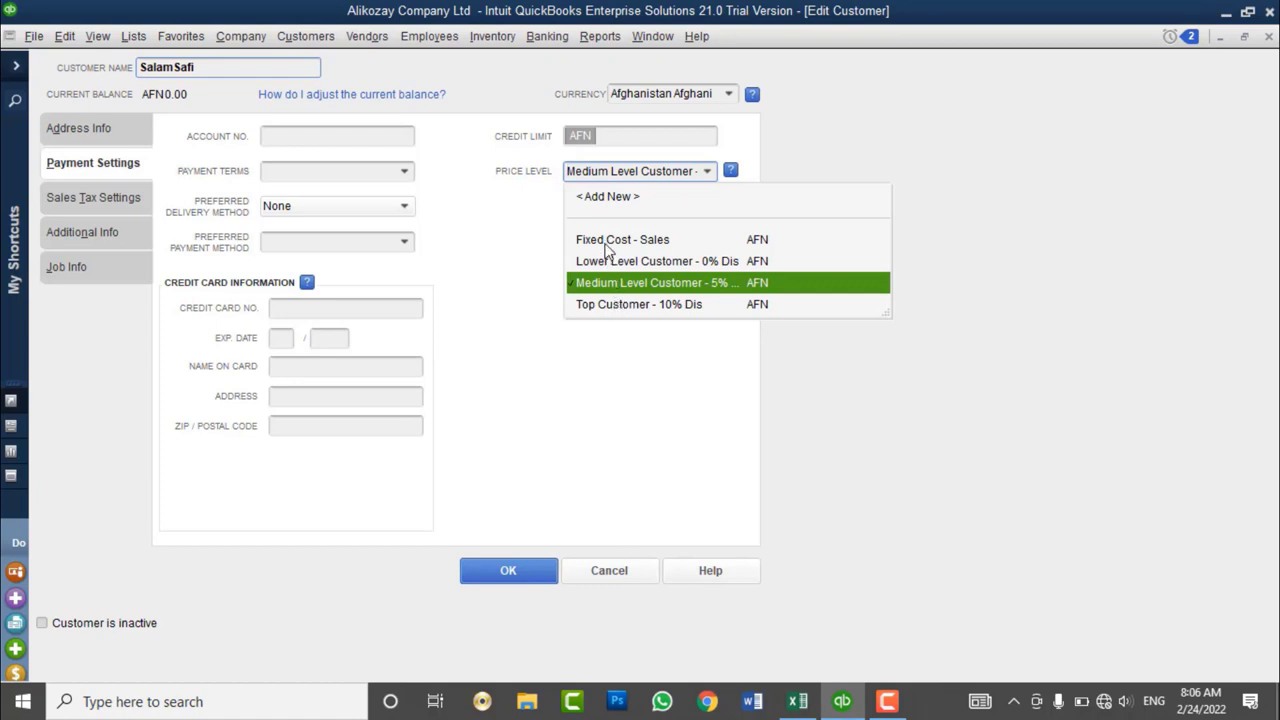
left_click(608, 243)
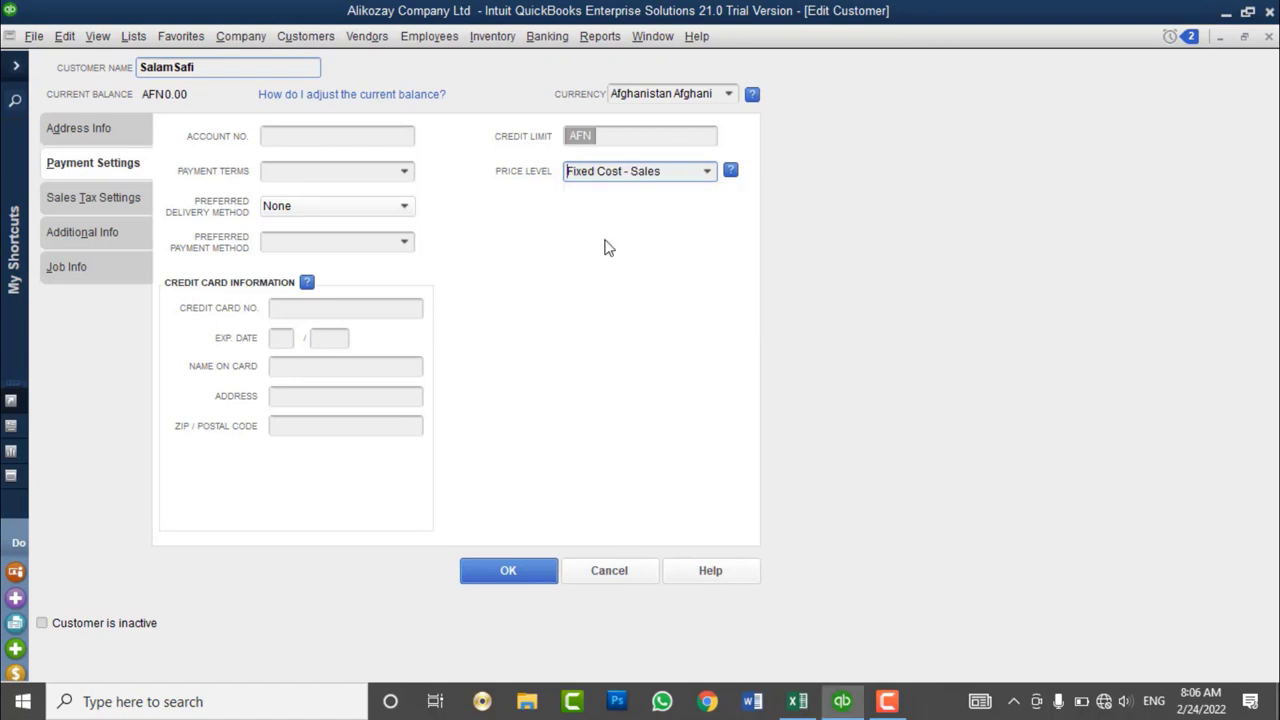
left_click(514, 570)
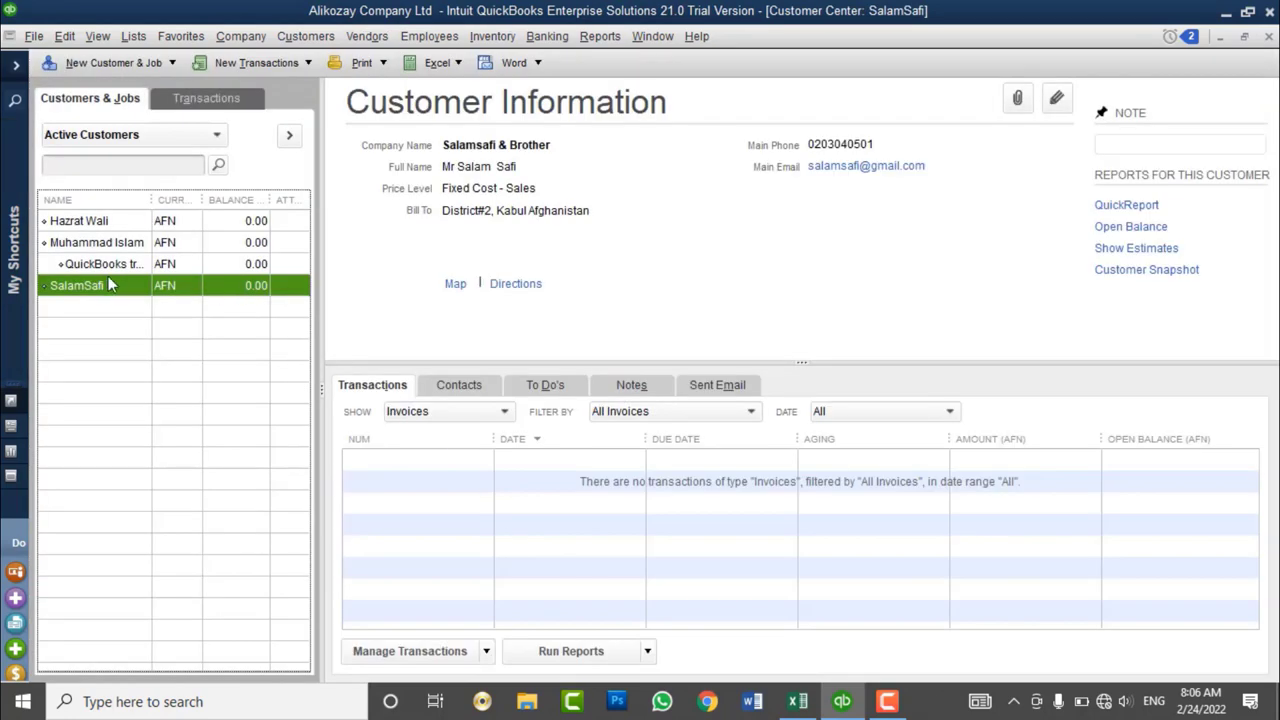
- Check the Intel Corei7 CPU cost in the Item List without changing it
left_click(133, 36)
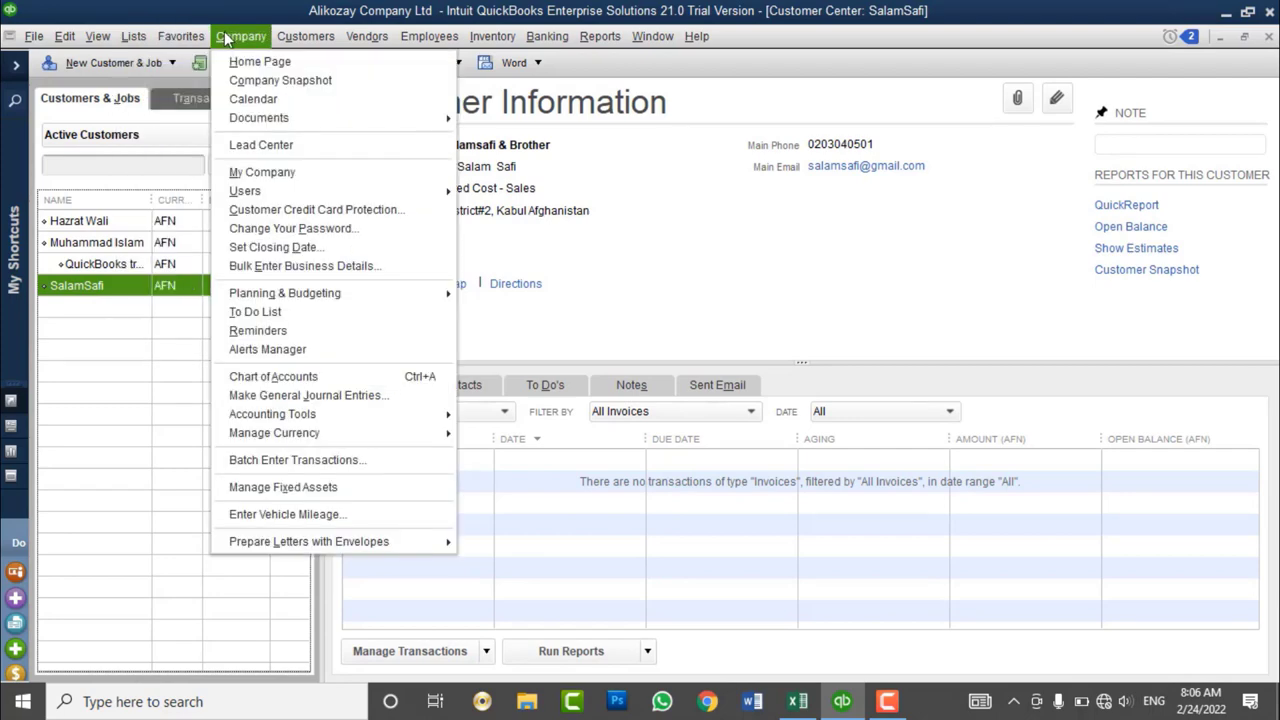
mouse_move(134, 36)
left_click(150, 81)
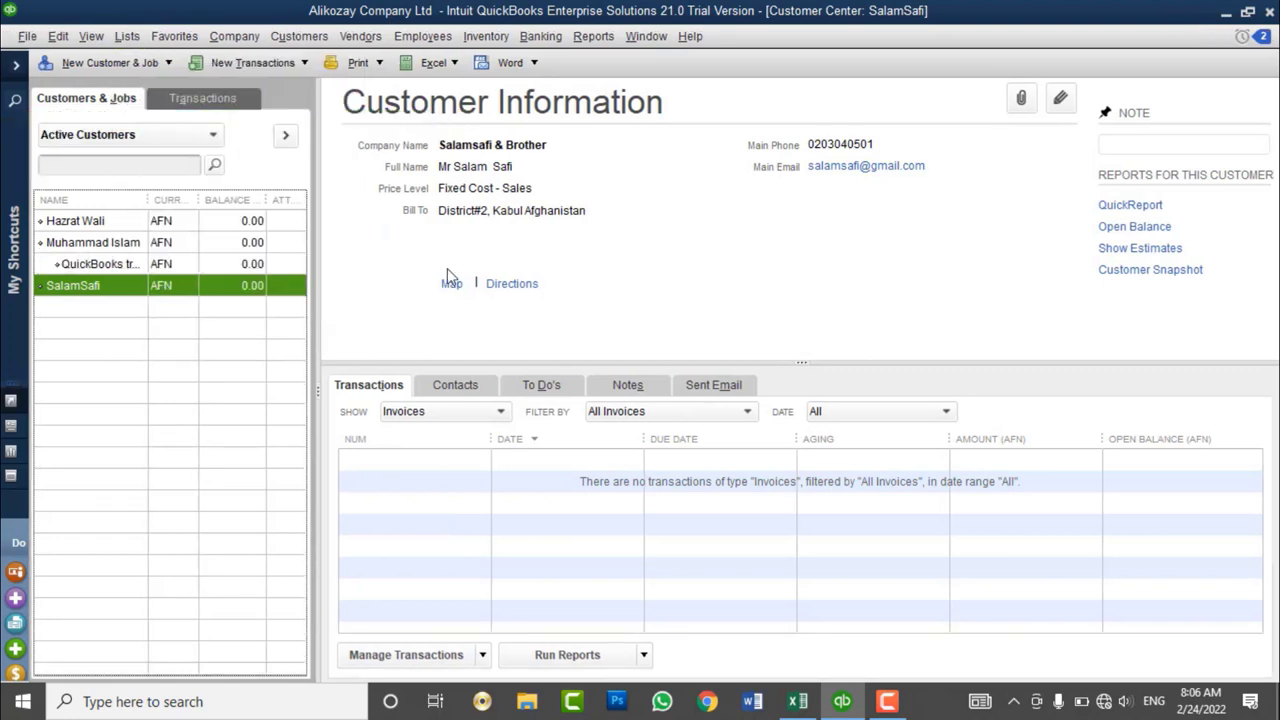
left_click(112, 402)
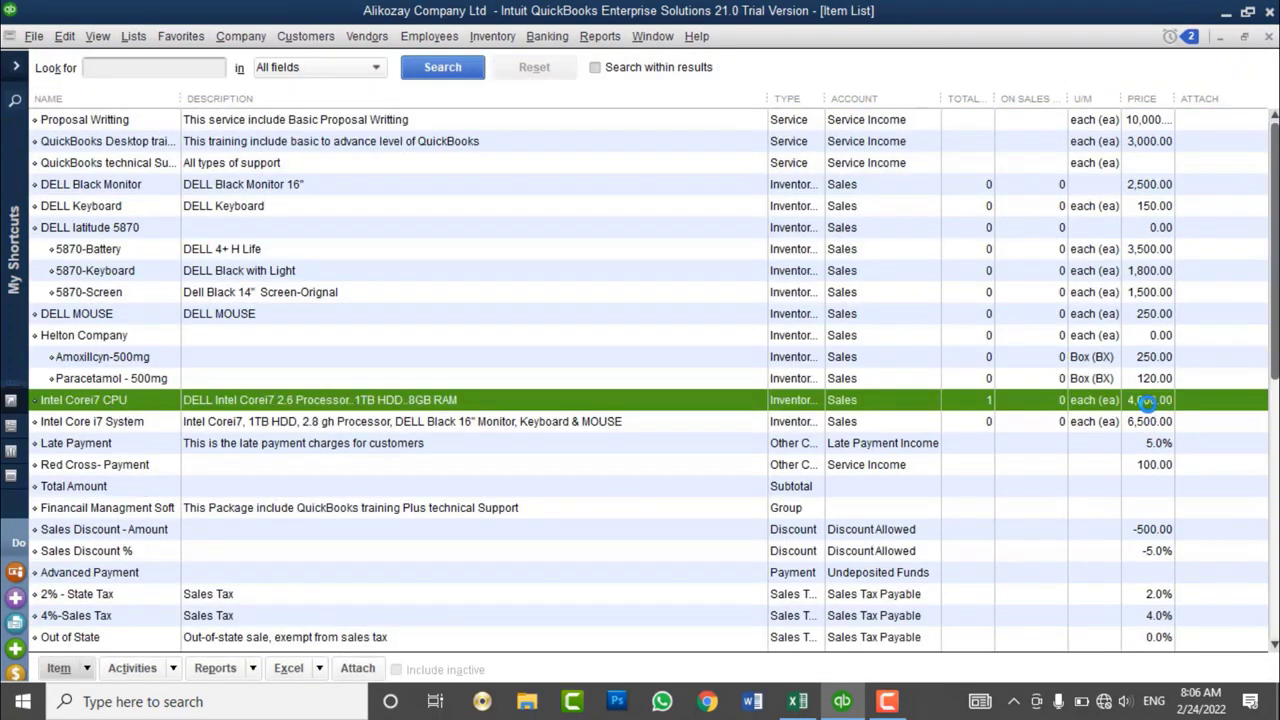
double_click(1149, 402)
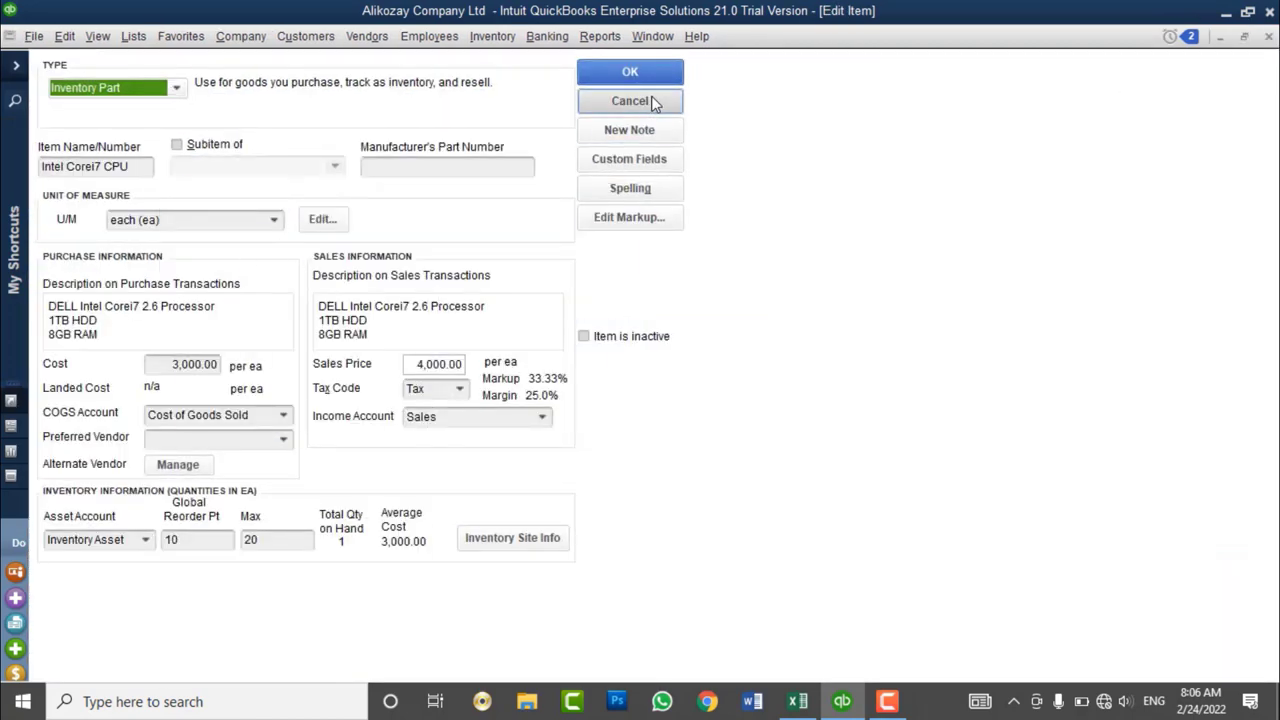
left_click(630, 101)
left_click(1268, 36)
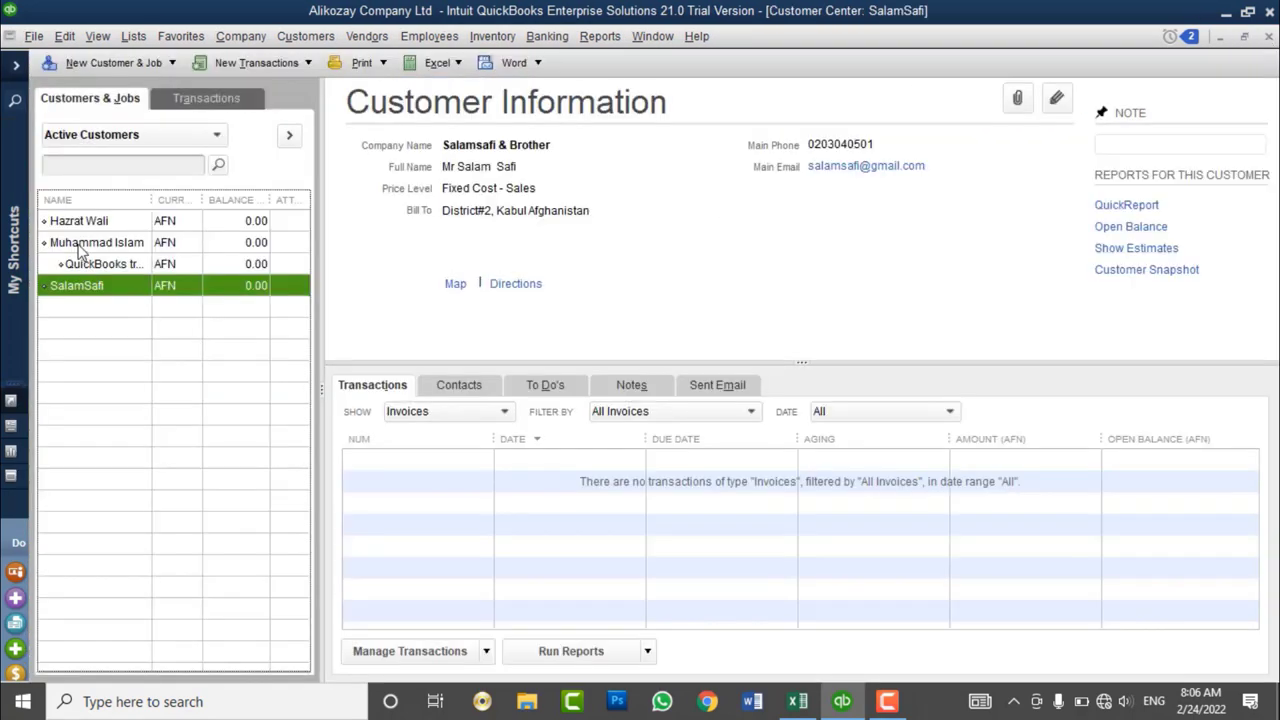
- Start a customer invoice billing Intel Corei7 CPU, which shows its 3,000.00 cost
left_click(238, 38)
left_click(305, 36)
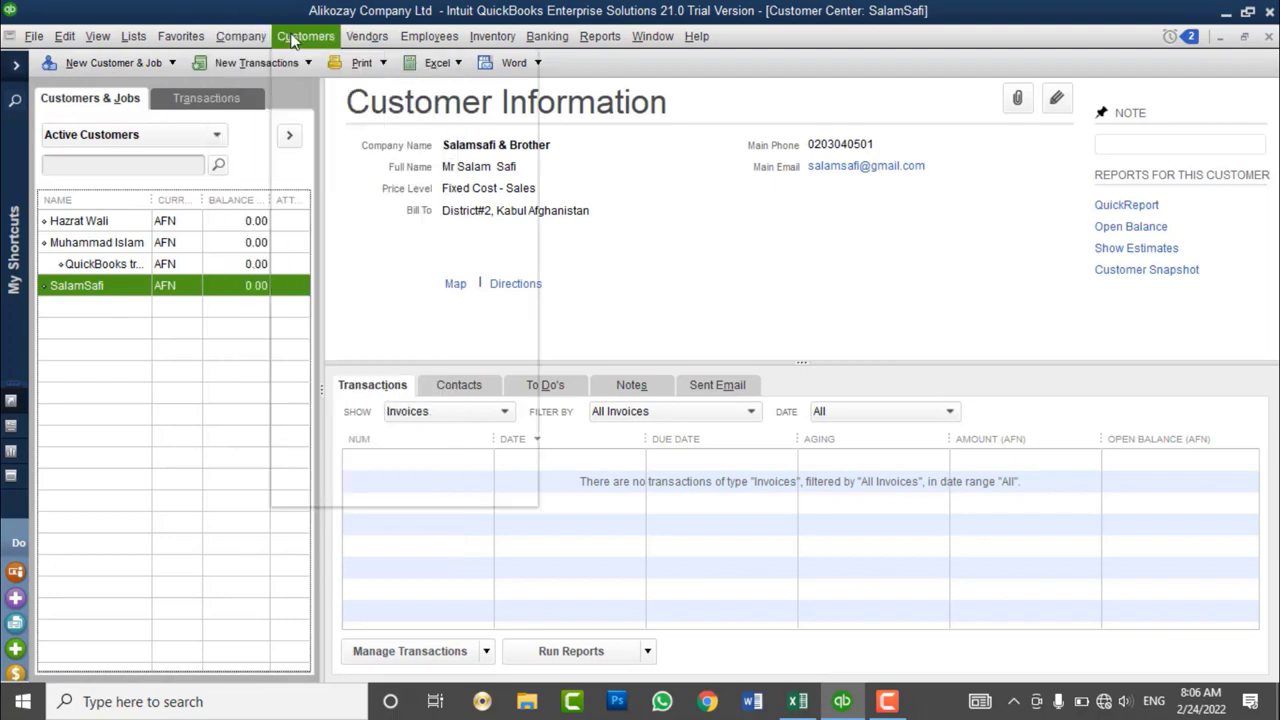
left_click(333, 155)
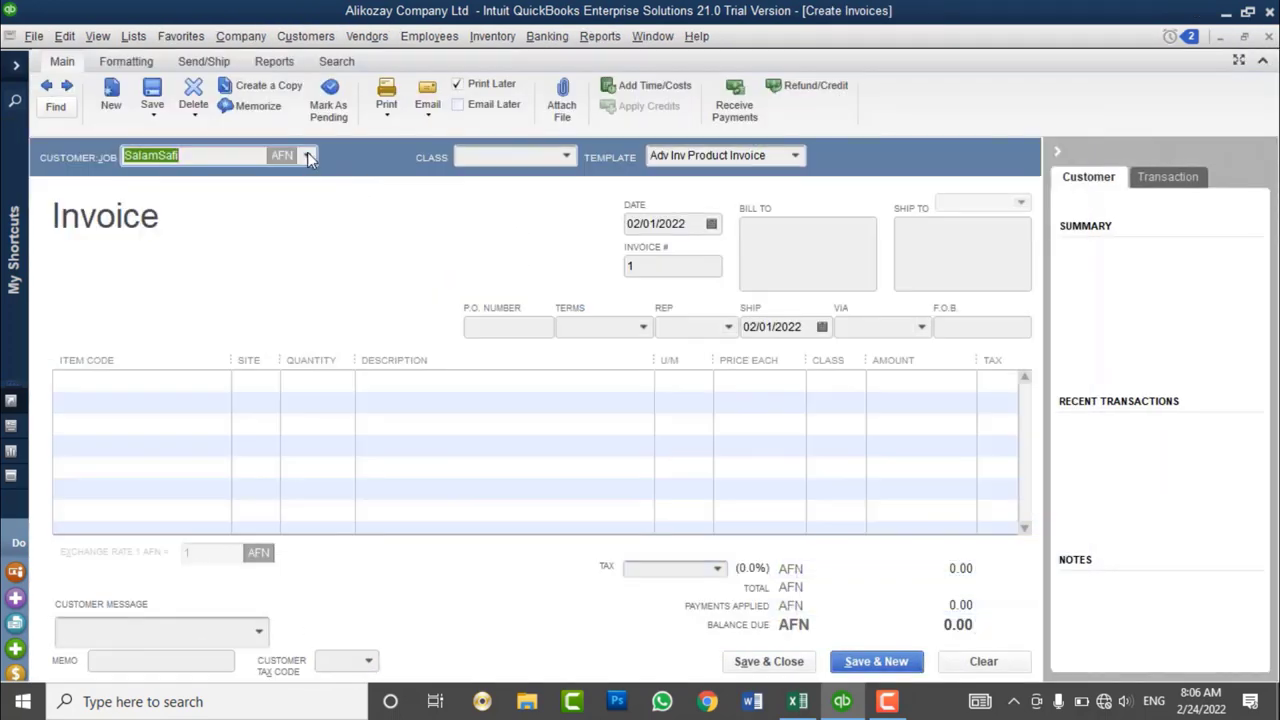
left_click(203, 379)
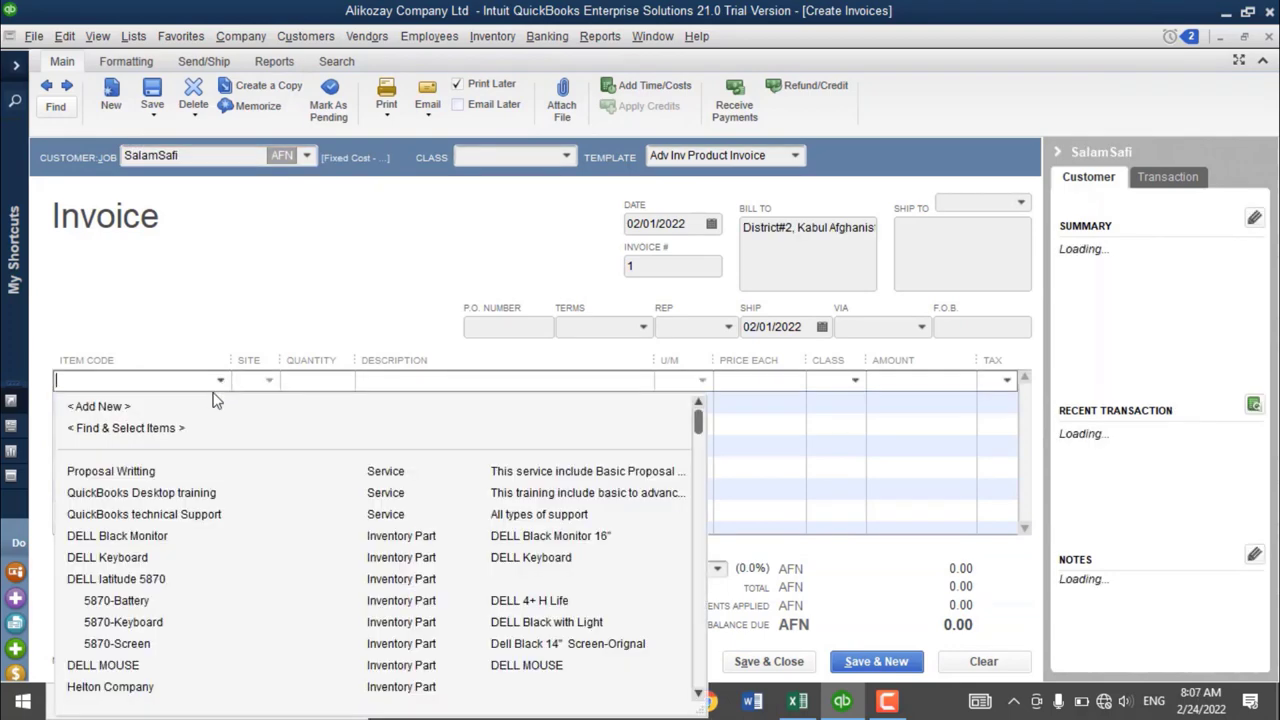
scroll(172, 592, "down", 2)
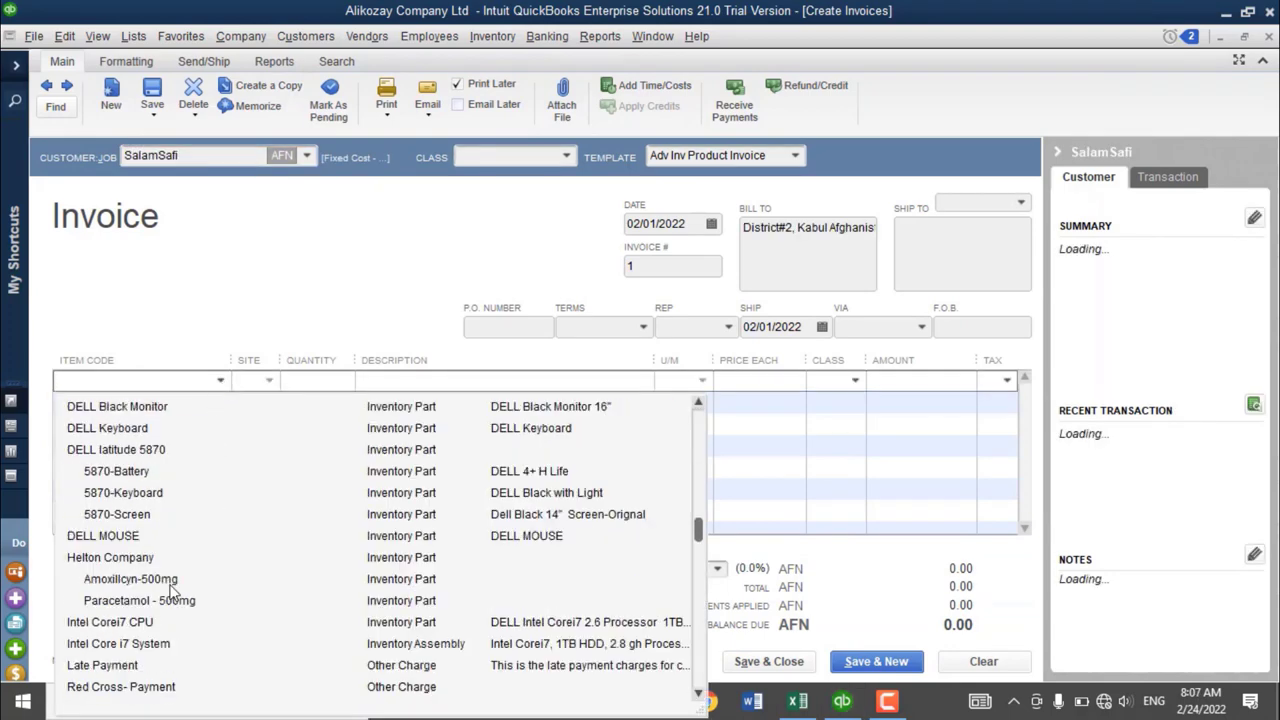
left_click(133, 622)
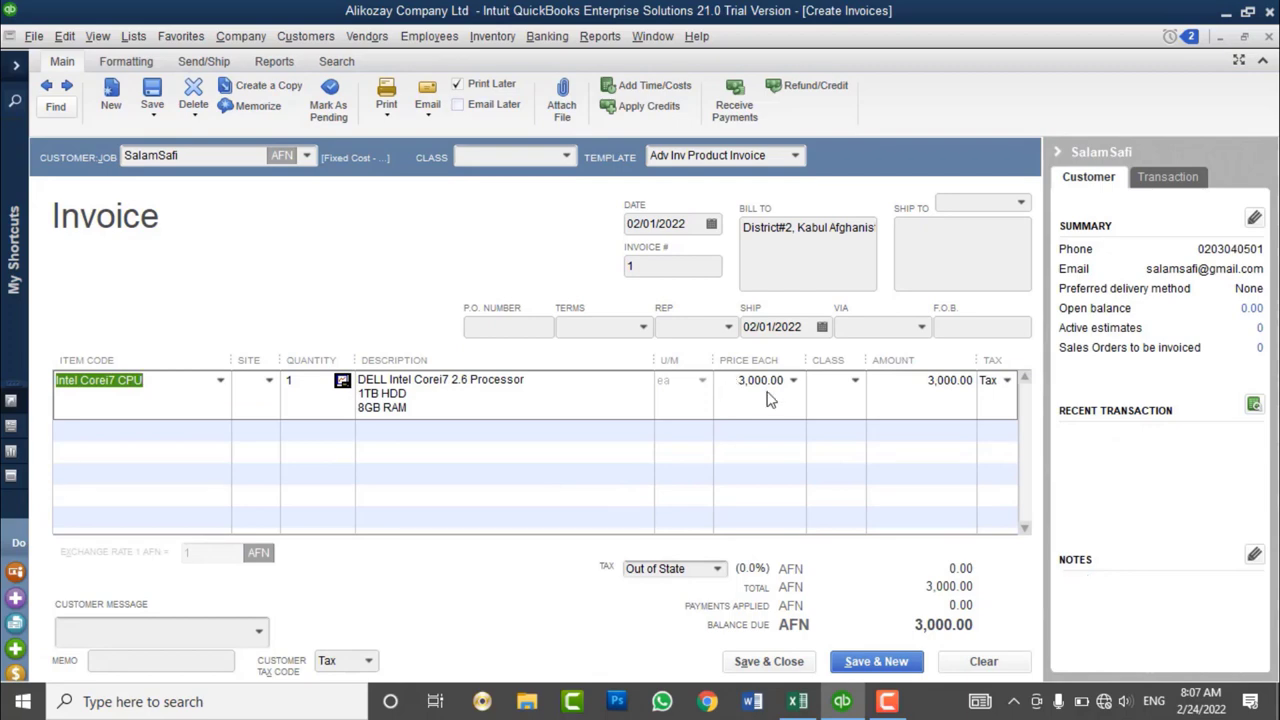
- Clear the invoice, close QuickBooks windows, and close Excel's Book1 without saving
left_click(984, 663)
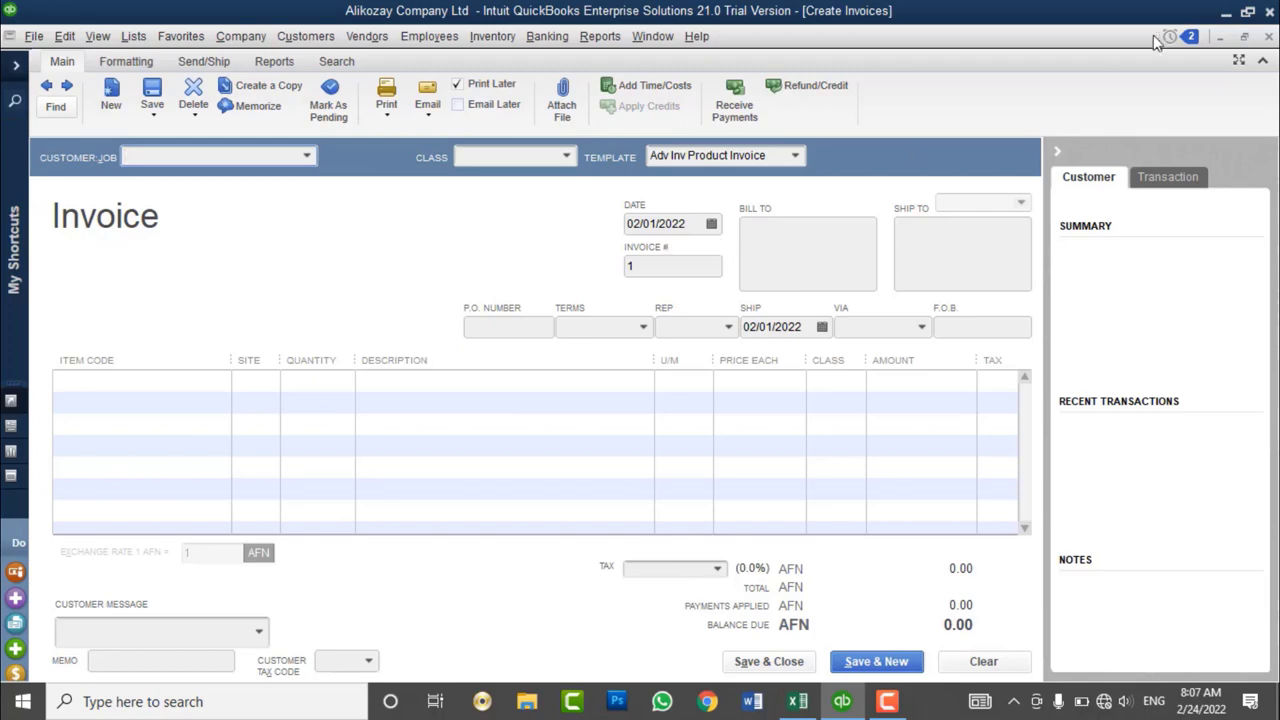
left_click(1269, 36)
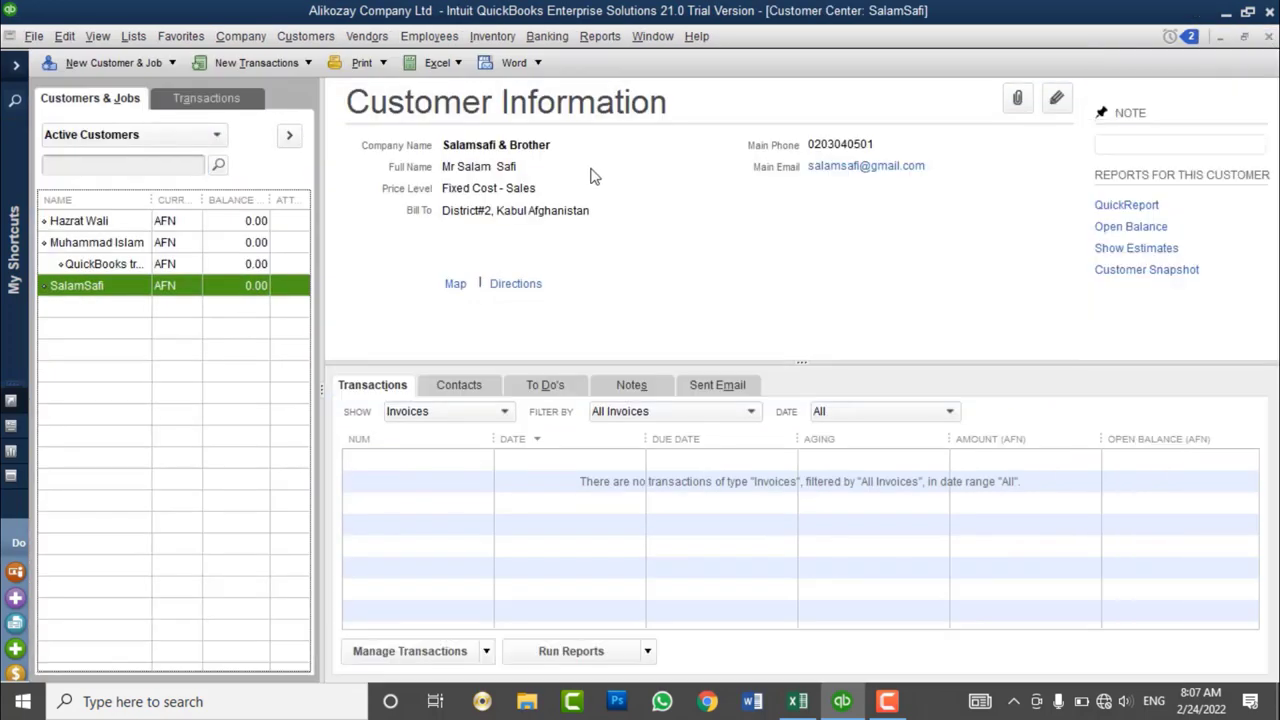
left_click(1267, 38)
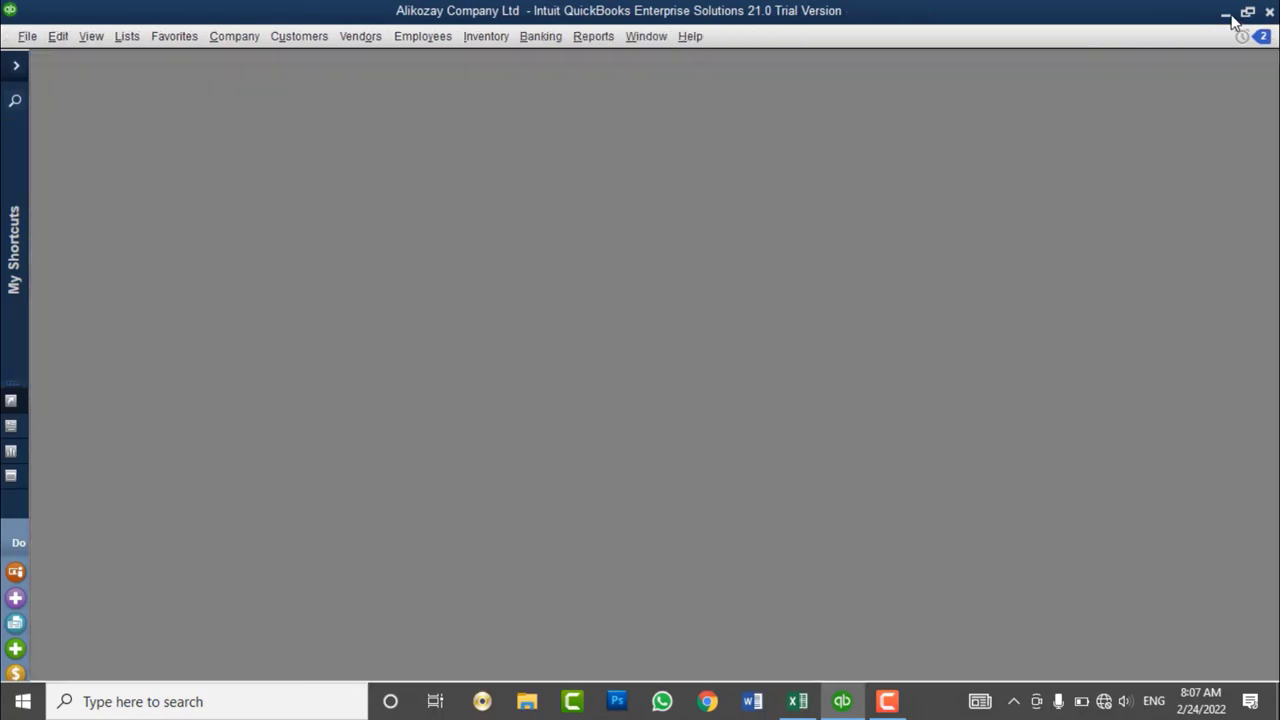
left_click(1222, 16)
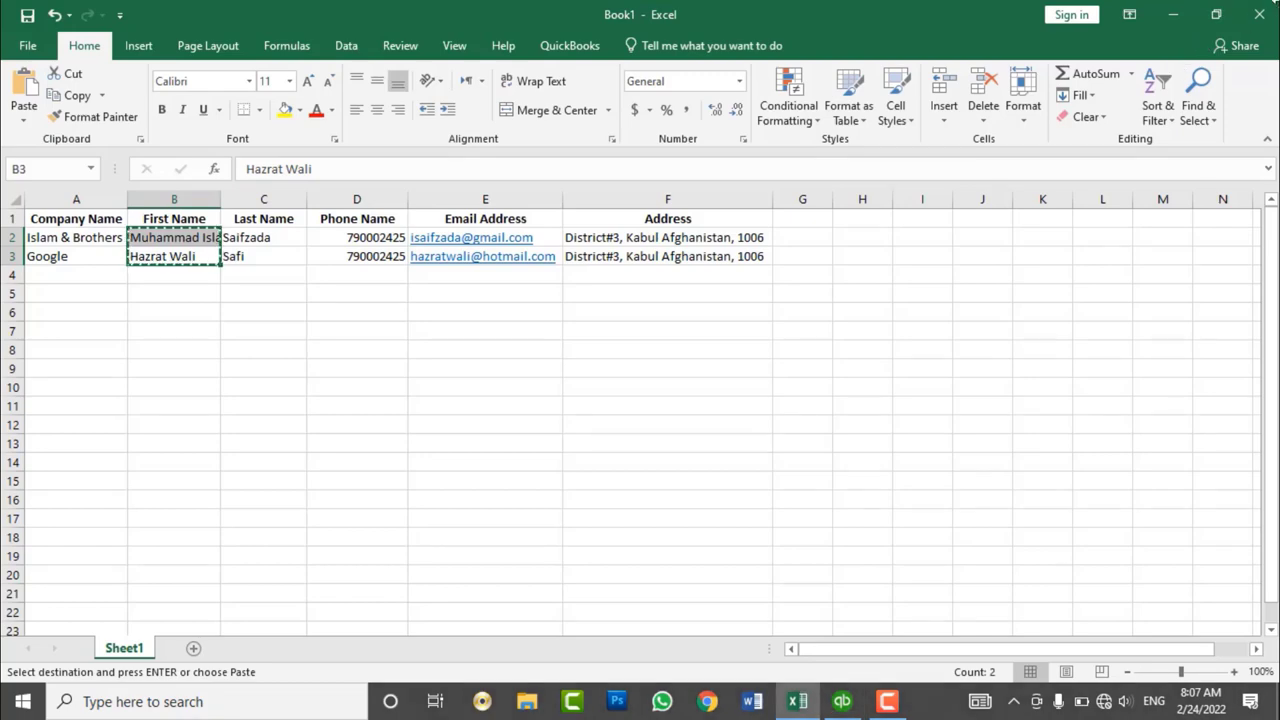
left_click(1259, 14)
left_click(658, 385)
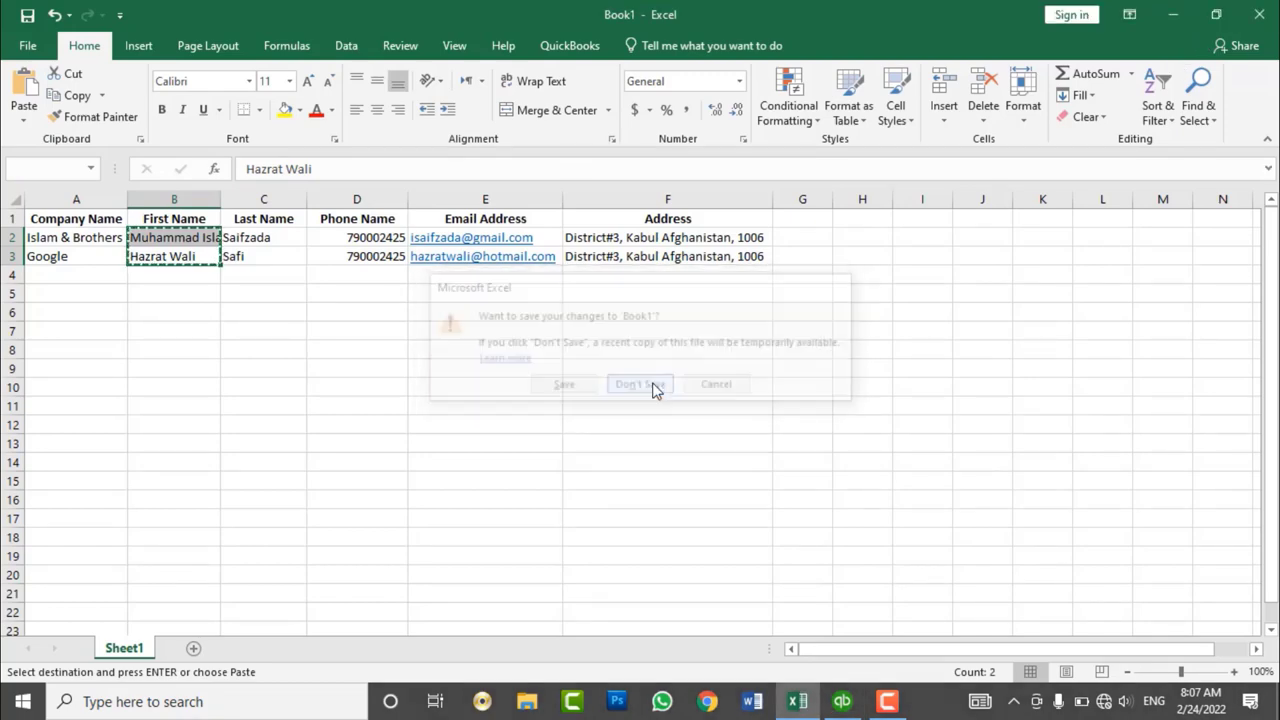